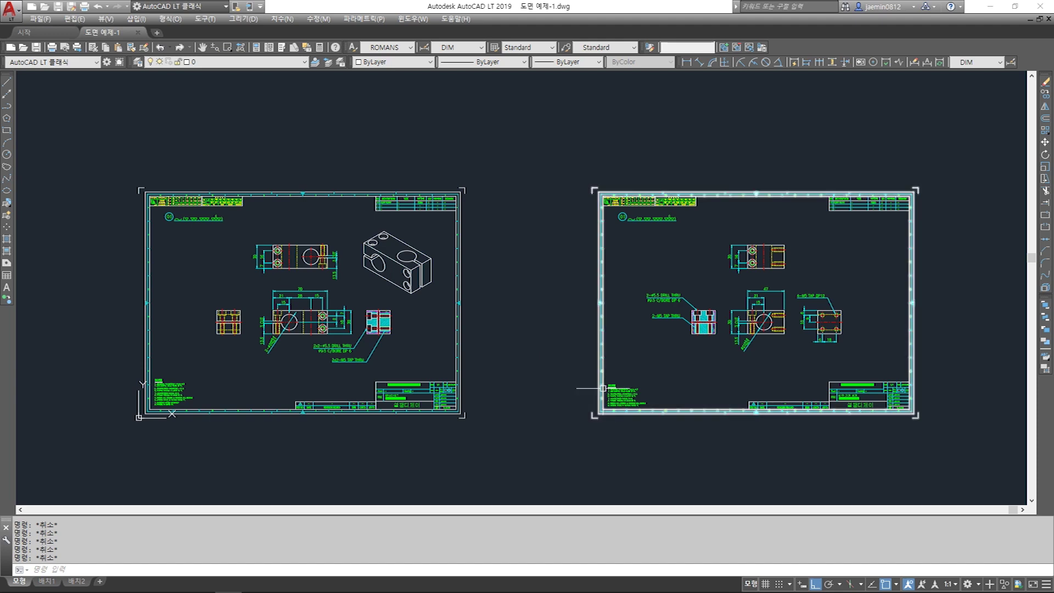
Examine the overall layout, views and dimensions of the two clamp block drawing sheets
{"action": "scroll", "coordinate": [560, 341], "scroll_direction": "up", "scroll_amount": 5}
{"action": "mouse_move", "coordinate": [478, 307]}
{"action": "middle_mouse_down"}
{"action": "mouse_move", "coordinate": [490, 273]}
{"action": "mouse_move", "coordinate": [505, 287]}
{"action": "middle_mouse_up"}
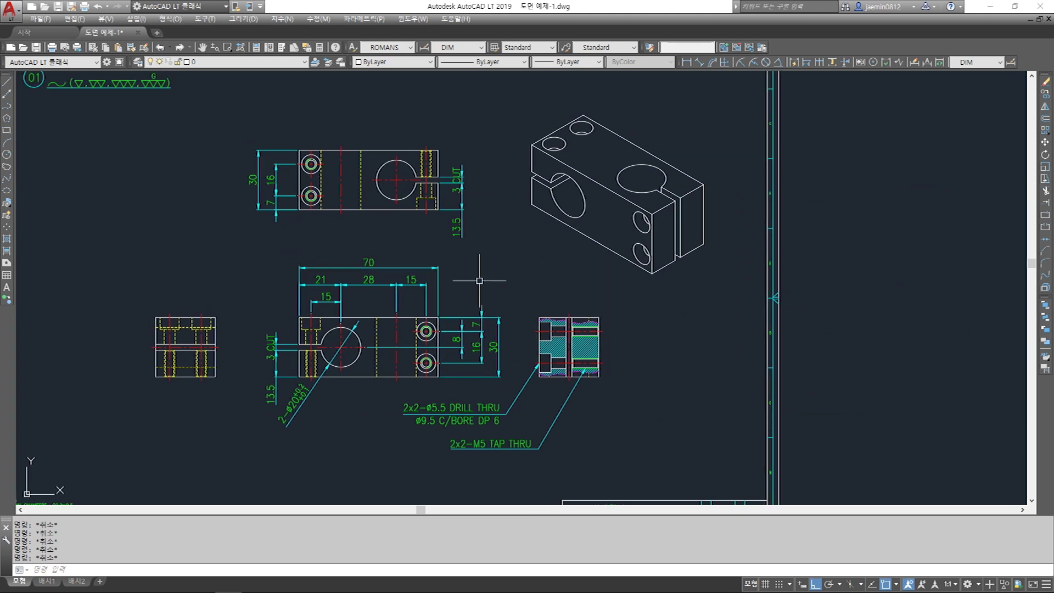
{"action": "scroll", "coordinate": [479, 281], "scroll_direction": "down", "scroll_amount": 2}
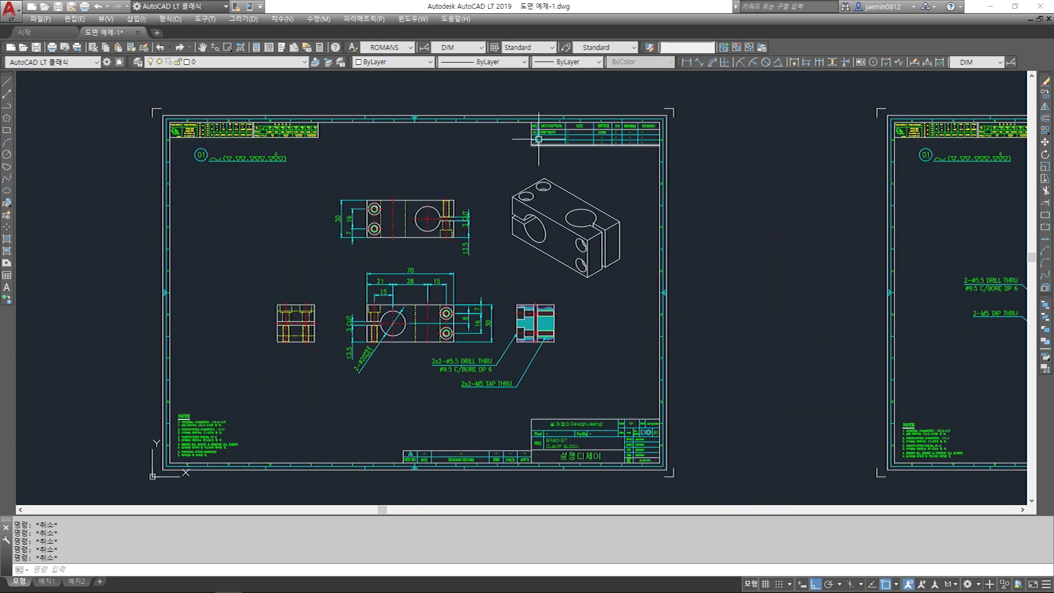
{"action": "scroll", "coordinate": [546, 139], "scroll_direction": "up", "scroll_amount": 5}
{"action": "scroll", "coordinate": [488, 189], "scroll_direction": "down", "scroll_amount": 2}
{"action": "scroll", "coordinate": [618, 228], "scroll_direction": "down", "scroll_amount": 3}
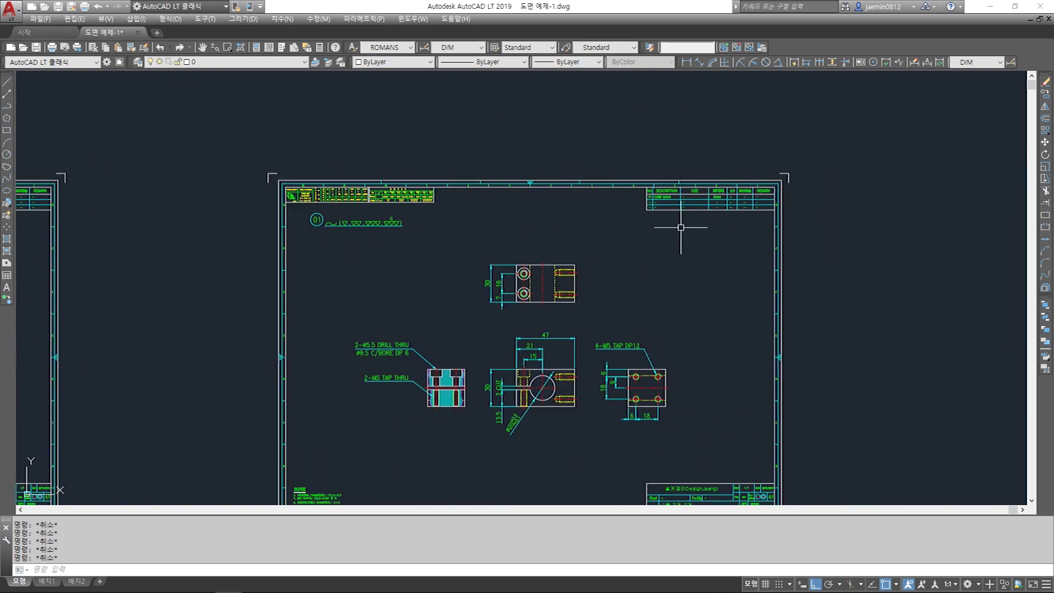
{"action": "scroll", "coordinate": [682, 228], "scroll_direction": "up", "scroll_amount": 3}
{"action": "scroll", "coordinate": [597, 198], "scroll_direction": "down", "scroll_amount": 3}
{"action": "scroll", "coordinate": [565, 294], "scroll_direction": "up", "scroll_amount": 4}
{"action": "scroll", "coordinate": [564, 294], "scroll_direction": "down", "scroll_amount": 2}
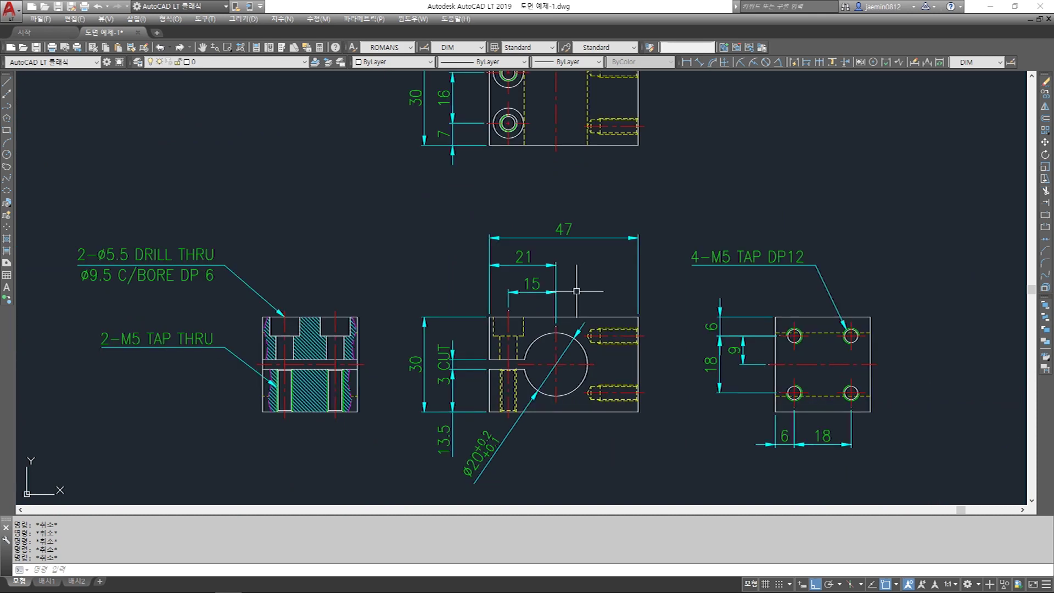
{"action": "scroll", "coordinate": [576, 291], "scroll_direction": "down", "scroll_amount": 2}
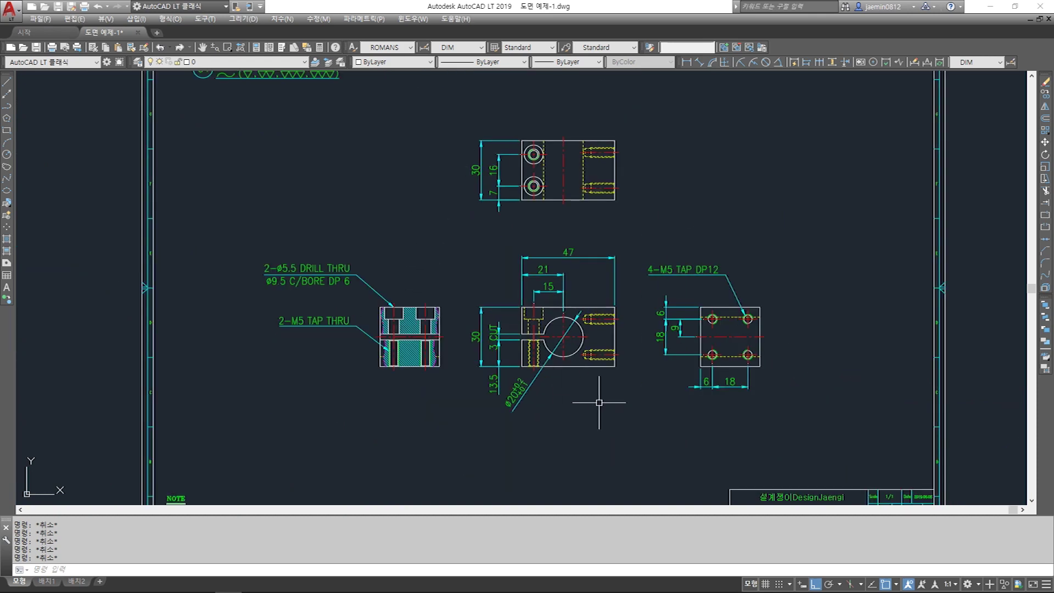
{"action": "scroll", "coordinate": [484, 360], "scroll_direction": "down", "scroll_amount": 3}
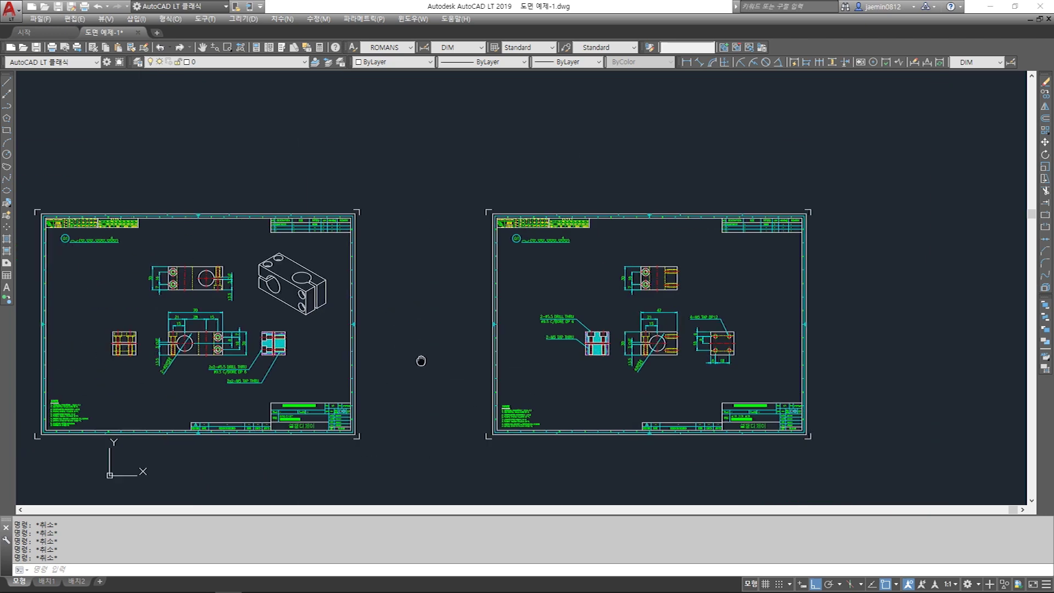
{"action": "scroll", "coordinate": [285, 291], "scroll_direction": "up", "scroll_amount": 6}
{"action": "mouse_move", "coordinate": [282, 288]}
{"action": "middle_mouse_down"}
{"action": "mouse_move", "coordinate": [307, 349]}
{"action": "mouse_move", "coordinate": [314, 429]}
{"action": "middle_mouse_up"}
{"action": "scroll", "coordinate": [357, 334], "scroll_direction": "down", "scroll_amount": 2}
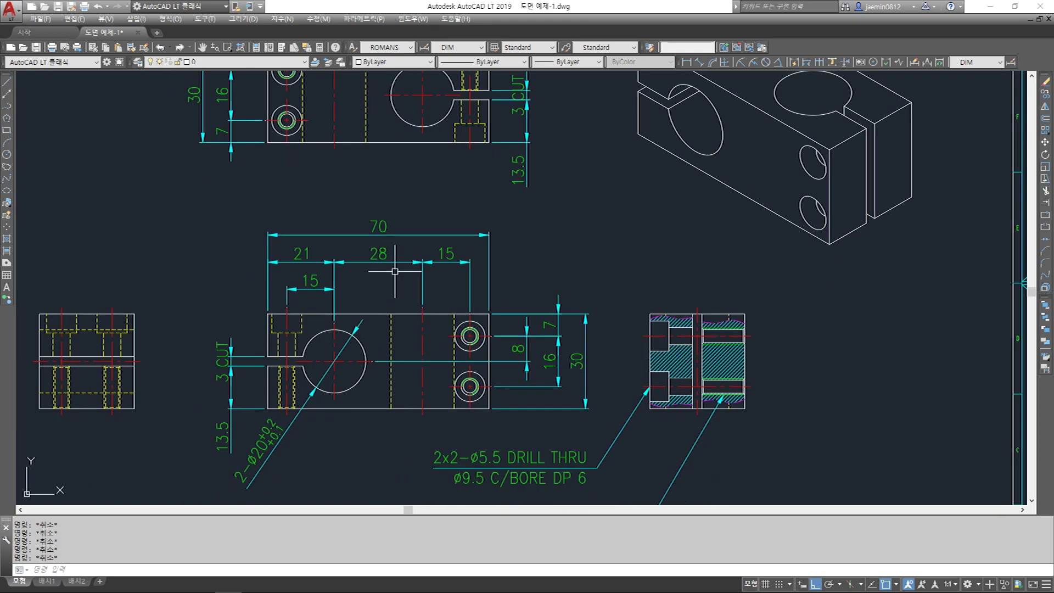
{"action": "scroll", "coordinate": [340, 300], "scroll_direction": "down", "scroll_amount": 1}
{"action": "scroll", "coordinate": [340, 300], "scroll_direction": "down", "scroll_amount": 5}
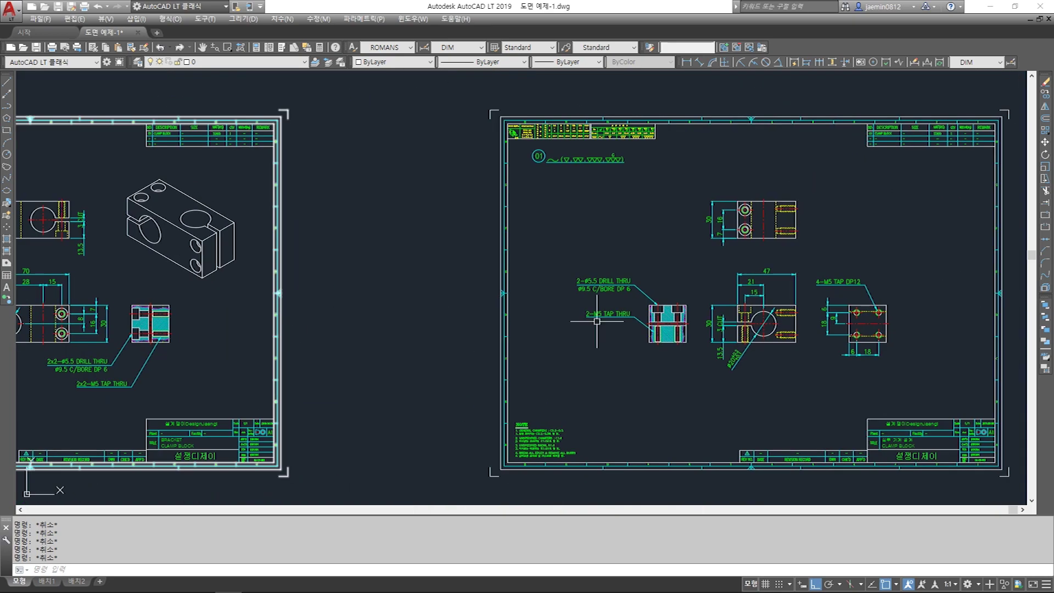
Examine the front, side and section views of the 47 mm long clamp block, including their dimensions and hole callouts
{"action": "scroll", "coordinate": [607, 313], "scroll_direction": "up", "scroll_amount": 4}
{"action": "scroll", "coordinate": [538, 270], "scroll_direction": "up", "scroll_amount": 3}
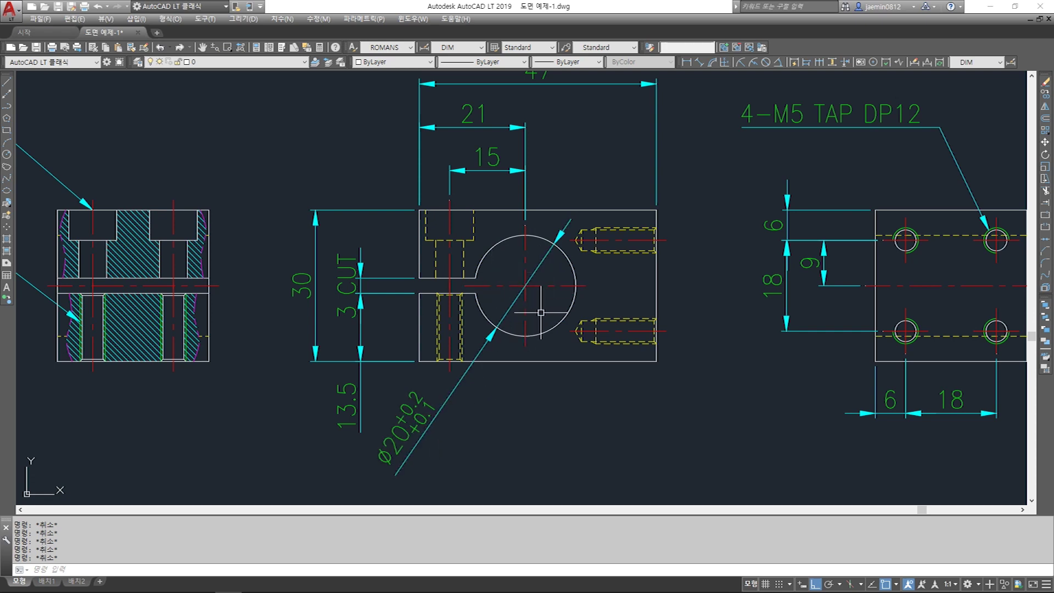
{"action": "middle_click_drag", "start_coordinate": [544, 312], "coordinate": [459, 323]}
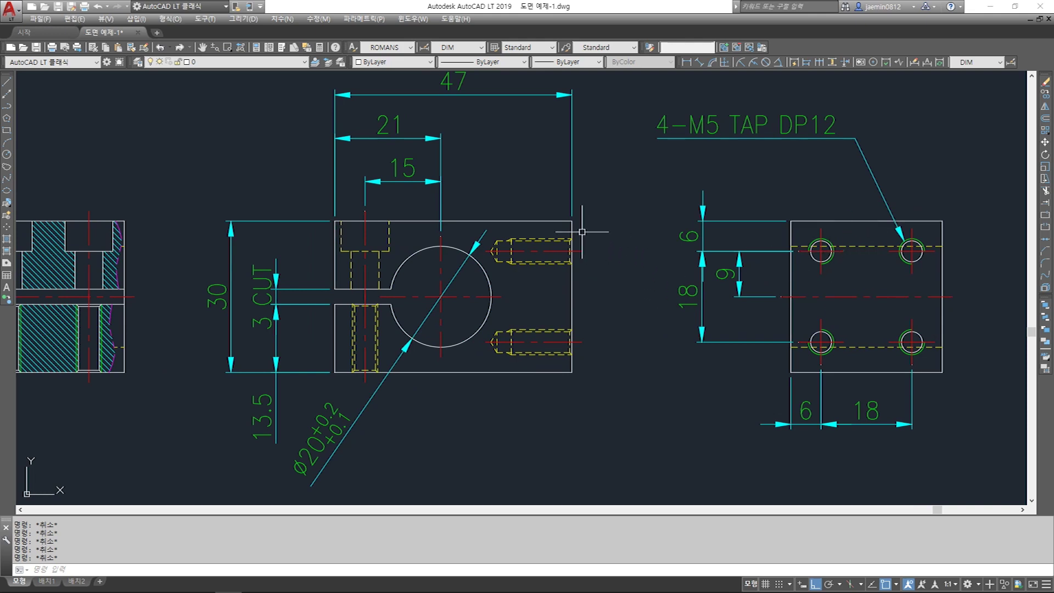
{"action": "middle_click_drag", "start_coordinate": [709, 261], "coordinate": [640, 283]}
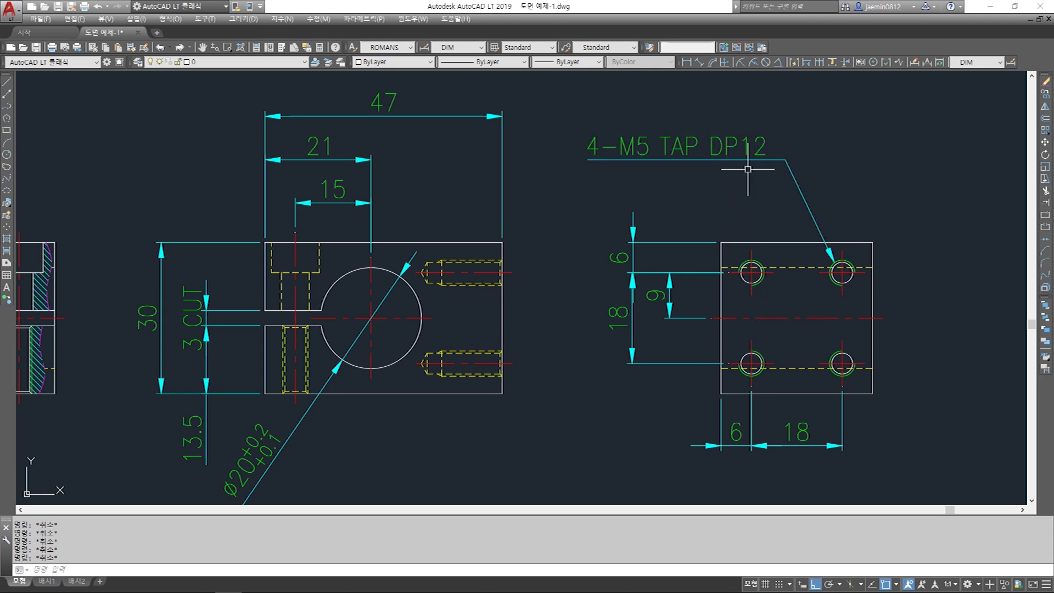
{"action": "scroll", "coordinate": [748, 169], "scroll_direction": "down", "scroll_amount": 5}
{"action": "scroll", "coordinate": [564, 181], "scroll_direction": "up", "scroll_amount": 5}
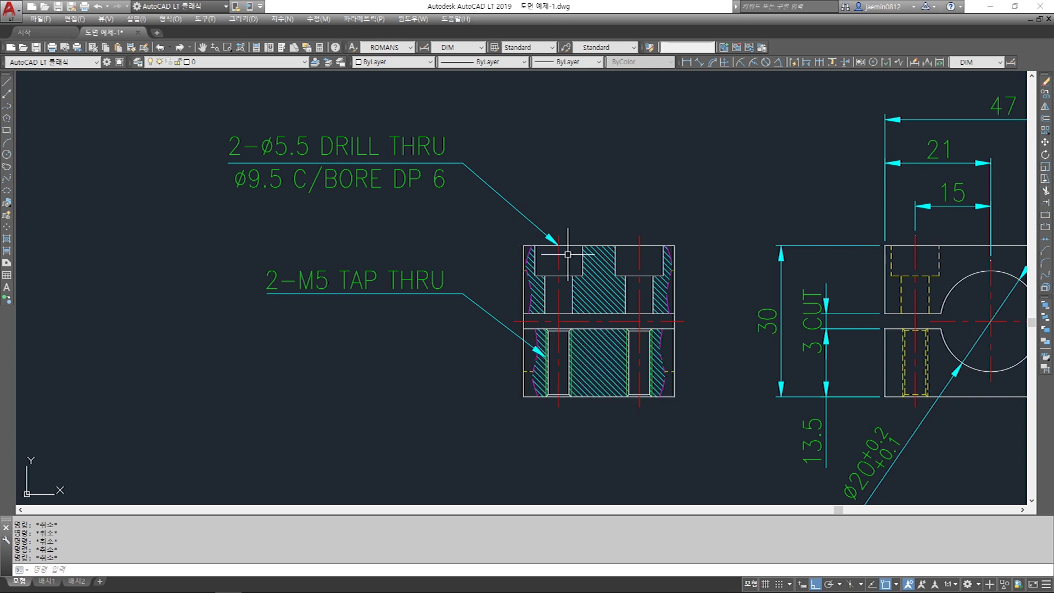
{"action": "middle_click_drag", "start_coordinate": [449, 236], "coordinate": [458, 266]}
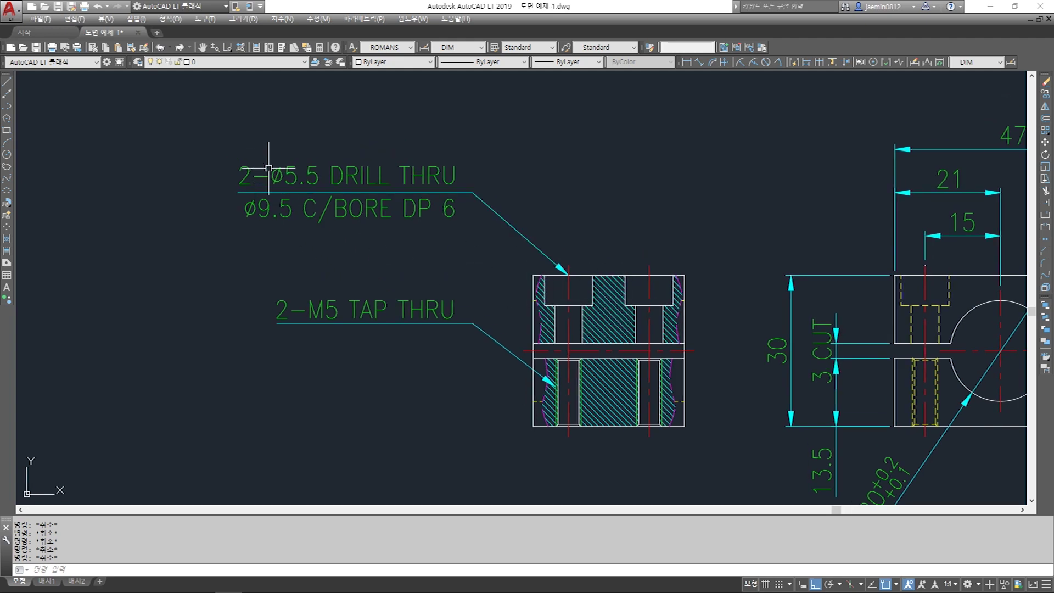
{"action": "scroll", "coordinate": [253, 175], "scroll_direction": "up", "scroll_amount": 2}
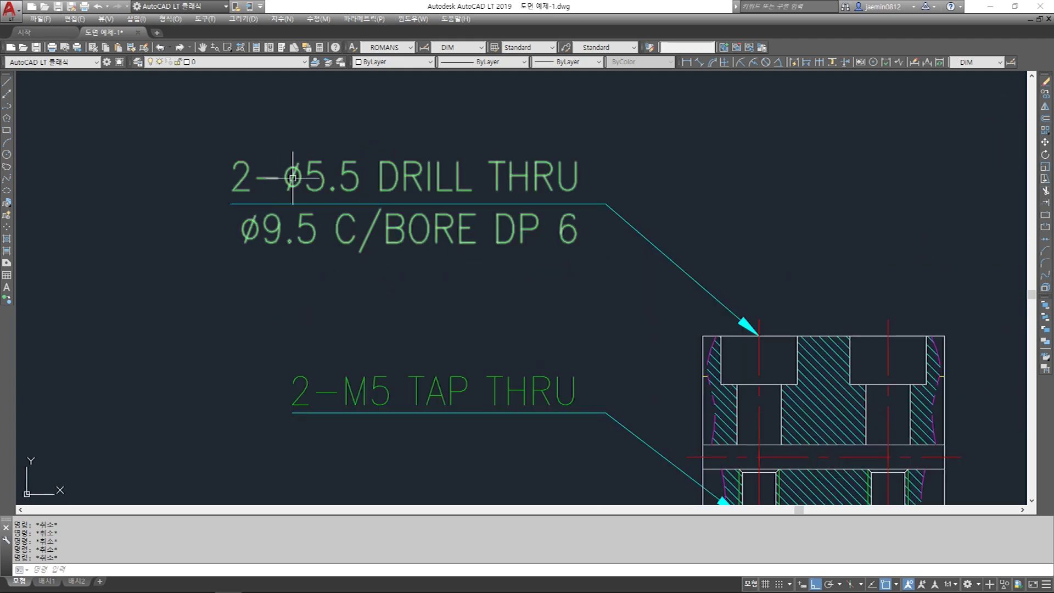
{"action": "scroll", "coordinate": [330, 178], "scroll_direction": "down", "scroll_amount": 2}
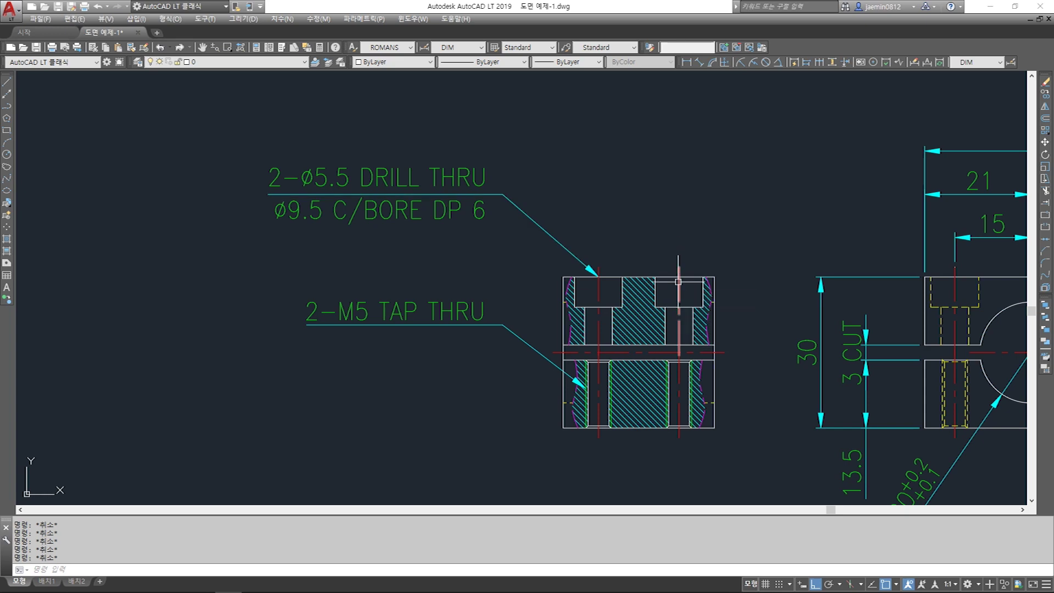
{"action": "scroll", "coordinate": [587, 247], "scroll_direction": "down", "scroll_amount": 3}
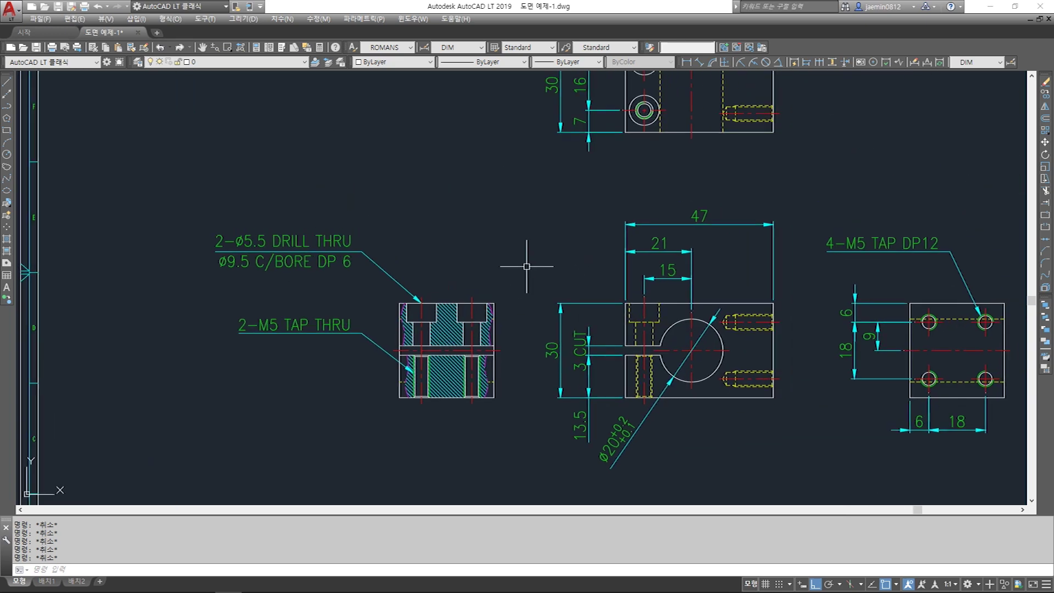
{"action": "middle_click_drag", "start_coordinate": [686, 381], "coordinate": [688, 322]}
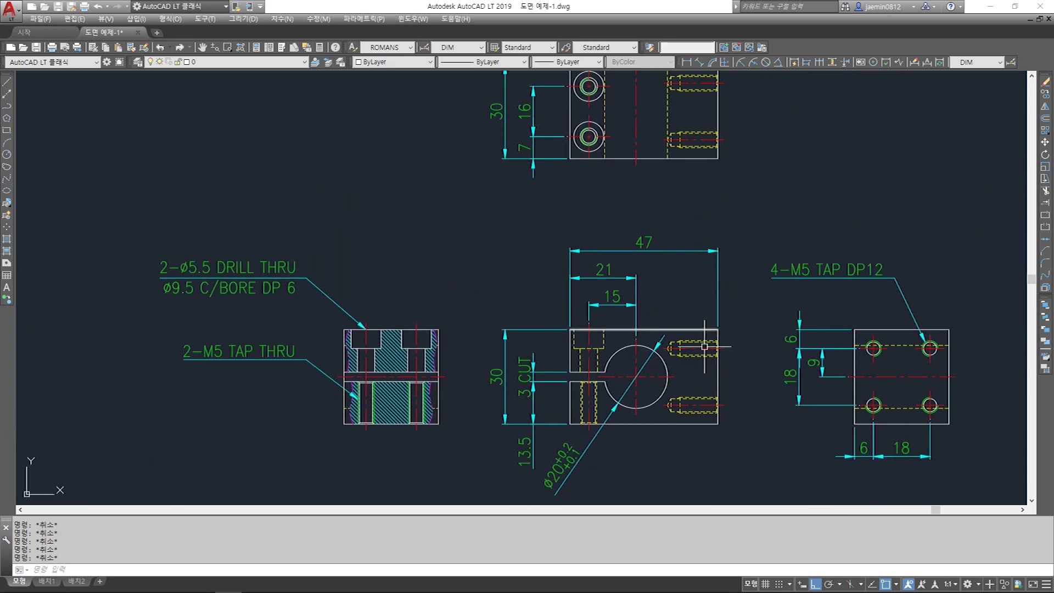
{"action": "scroll", "coordinate": [586, 371], "scroll_direction": "up", "scroll_amount": 2}
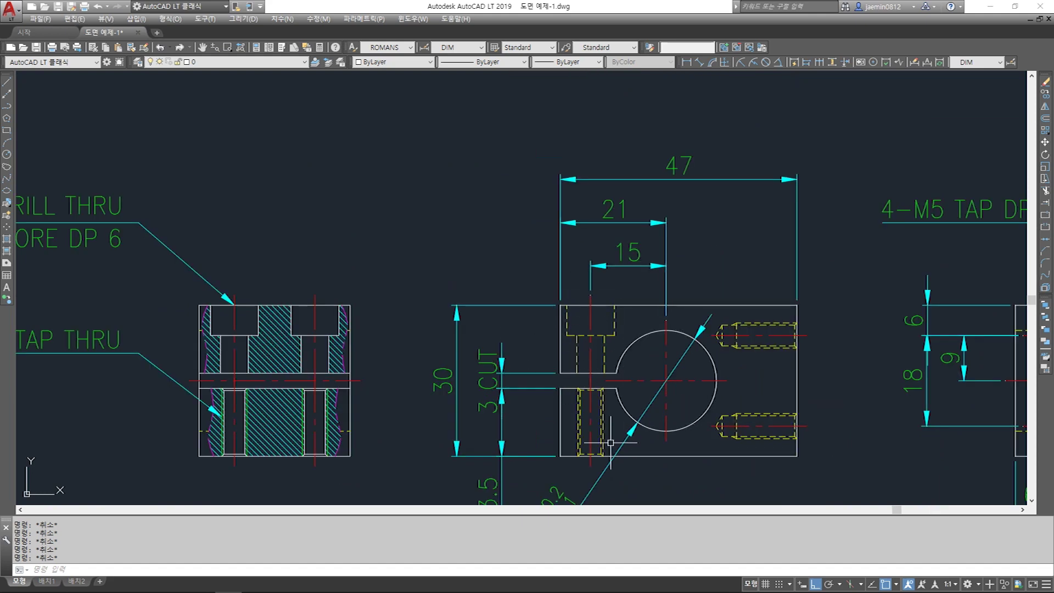
Examine the counterbored holes in the clamp block's top view and compare them with the drill and tap callouts
{"action": "mouse_move", "coordinate": [533, 151]}
{"action": "middle_mouse_down"}
{"action": "mouse_move", "coordinate": [534, 346]}
{"action": "mouse_move", "coordinate": [517, 426]}
{"action": "middle_mouse_up"}
{"action": "middle_click_drag", "start_coordinate": [598, 320], "coordinate": [600, 94]}
{"action": "middle_click_drag", "start_coordinate": [571, 468], "coordinate": [571, 343]}
{"action": "scroll", "coordinate": [585, 394], "scroll_direction": "down", "scroll_amount": 1}
{"action": "middle_click_drag", "start_coordinate": [579, 76], "coordinate": [570, 238]}
{"action": "scroll", "coordinate": [571, 232], "scroll_direction": "up", "scroll_amount": 2}
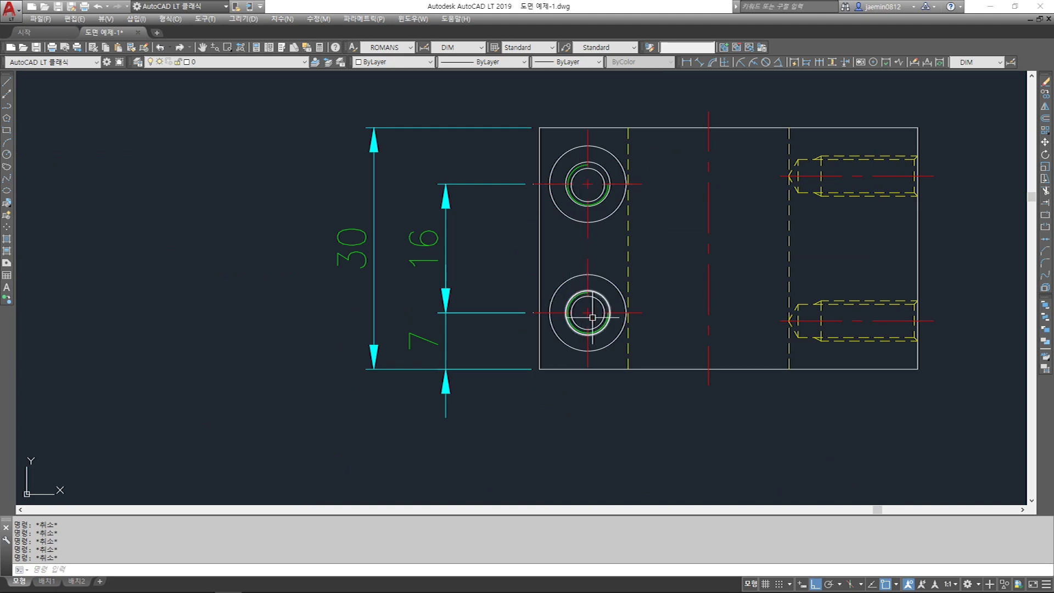
{"action": "scroll", "coordinate": [586, 315], "scroll_direction": "up", "scroll_amount": 3}
{"action": "scroll", "coordinate": [575, 207], "scroll_direction": "up", "scroll_amount": 1}
{"action": "scroll", "coordinate": [576, 206], "scroll_direction": "down", "scroll_amount": 2}
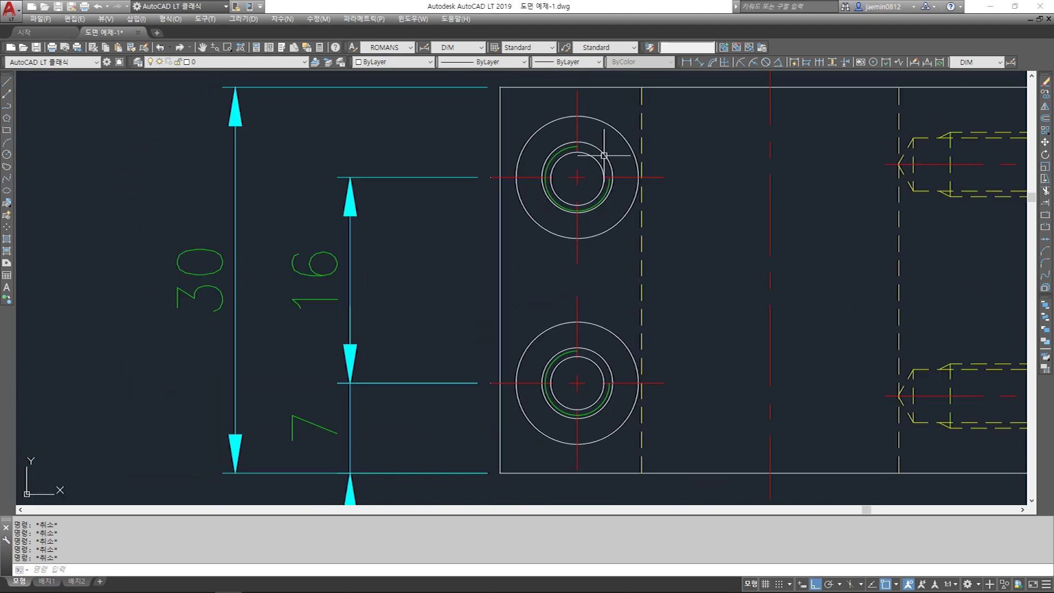
{"action": "scroll", "coordinate": [580, 218], "scroll_direction": "down", "scroll_amount": 8}
{"action": "middle_click_drag", "start_coordinate": [489, 348], "coordinate": [724, 126]}
{"action": "scroll", "coordinate": [483, 203], "scroll_direction": "up", "scroll_amount": 4}
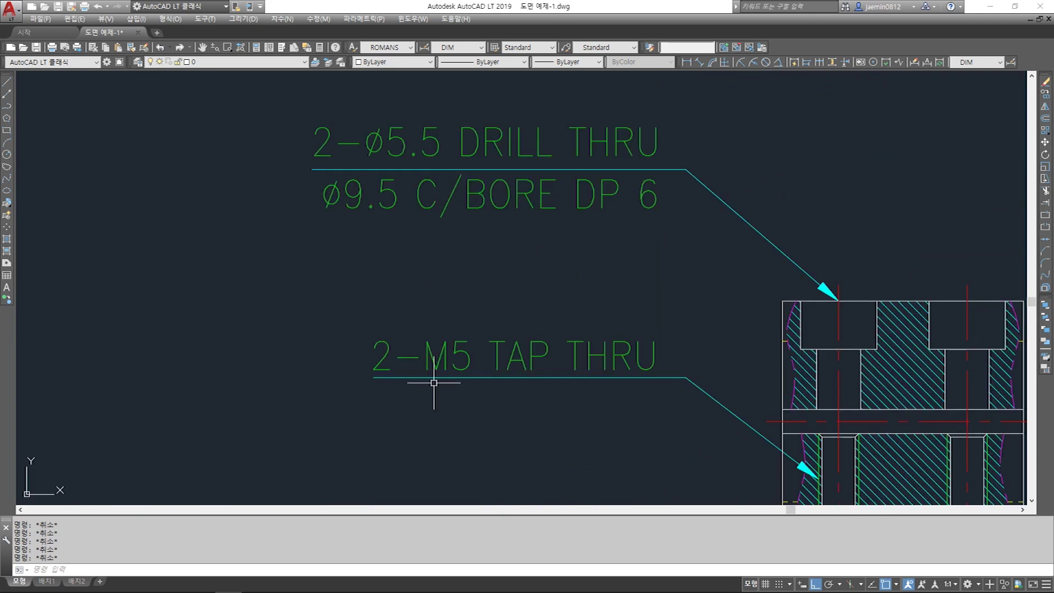
{"action": "scroll", "coordinate": [450, 297], "scroll_direction": "down", "scroll_amount": 5}
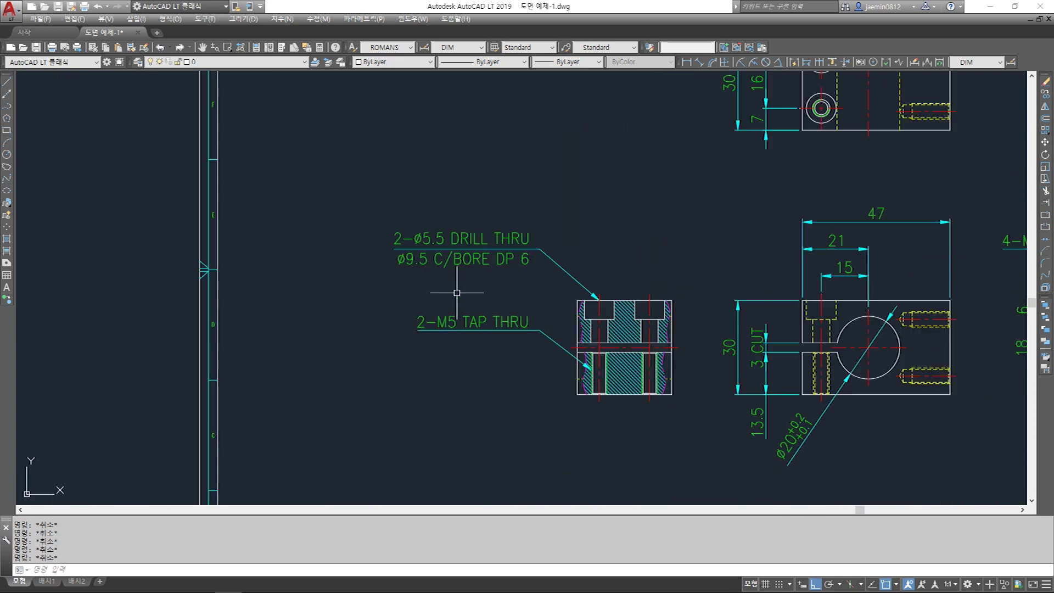
Copy all the clamp block's dimensioned views from the sheet to the empty area right of its border
{"action": "type", "text": "cc"}
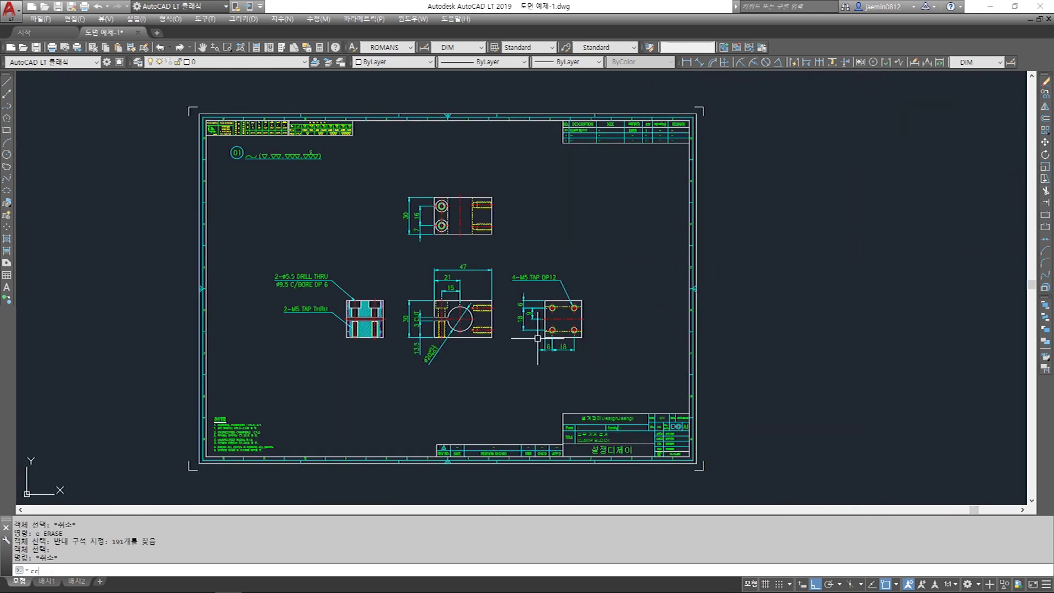
{"action": "key", "text": "space"}
{"action": "left_click", "coordinate": [611, 365]}
{"action": "left_click", "coordinate": [255, 183]}
{"action": "key", "text": "space"}
{"action": "left_click", "coordinate": [395, 277]}
{"action": "middle_click_drag", "start_coordinate": [714, 287], "coordinate": [294, 282]}
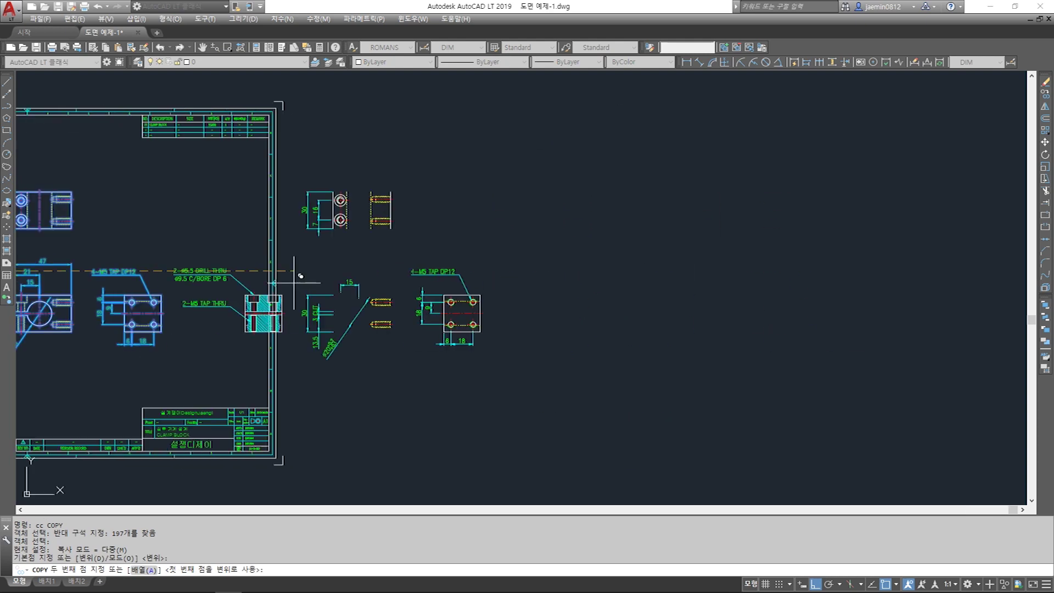
{"action": "left_click", "coordinate": [433, 285]}
{"action": "key", "text": "Escape"}
Move the copied section view and its hole callouts horizontally closer to the front view
{"action": "scroll", "coordinate": [402, 248], "scroll_direction": "up", "scroll_amount": 4}
{"action": "type", "text": "m"}
{"action": "left_click", "coordinate": [452, 225]}
{"action": "left_click", "coordinate": [242, 472]}
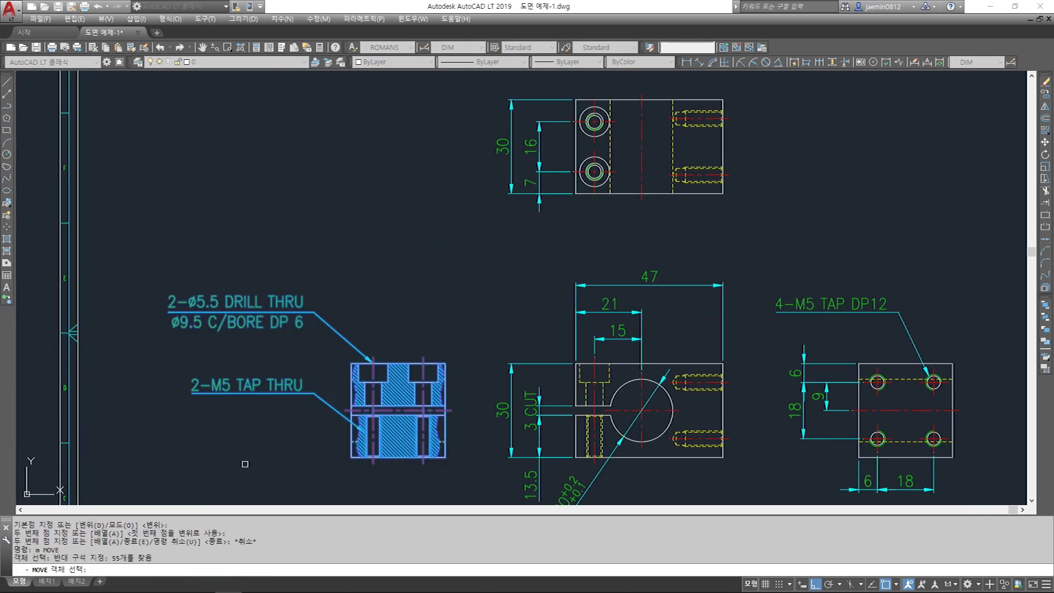
{"action": "key", "text": "space"}
{"action": "middle_click_drag", "start_coordinate": [254, 473], "coordinate": [265, 396]}
{"action": "left_click", "coordinate": [297, 429]}
{"action": "left_click", "coordinate": [337, 428]}
{"action": "key", "text": "Escape"}
Move the copied right side view with its 4-M5 tap callout horizontally closer to the front view
{"action": "middle_click_drag", "start_coordinate": [615, 340], "coordinate": [402, 340]}
{"action": "type", "text": "m"}
{"action": "left_click", "coordinate": [805, 163]}
{"action": "left_click", "coordinate": [583, 436]}
{"action": "key", "text": "space"}
{"action": "left_click", "coordinate": [631, 438]}
{"action": "left_click", "coordinate": [592, 443]}
Move the copied top view and its dimensions straight down, closer to the front view
{"action": "scroll", "coordinate": [592, 443], "scroll_direction": "down", "scroll_amount": 2}
{"action": "type", "text": "m"}
{"action": "left_click", "coordinate": [597, 244]}
{"action": "left_click", "coordinate": [405, 169]}
{"action": "key", "text": "space"}
{"action": "left_click", "coordinate": [763, 206]}
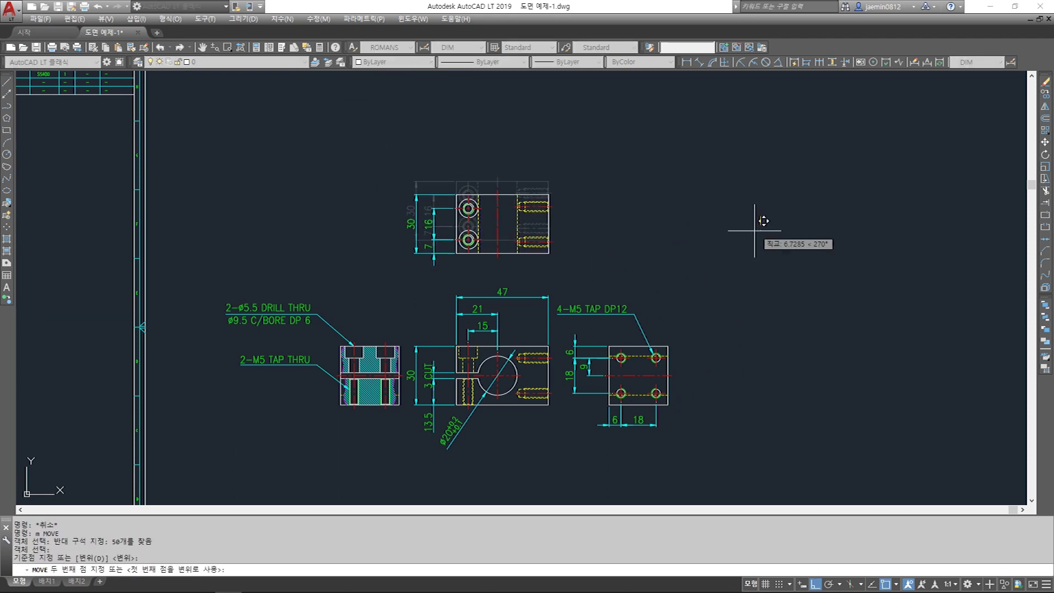
{"action": "left_click", "coordinate": [746, 239]}
{"action": "mouse_move", "coordinate": [743, 258]}
{"action": "middle_mouse_down"}
{"action": "mouse_move", "coordinate": [623, 266]}
{"action": "mouse_move", "coordinate": [666, 259]}
{"action": "middle_mouse_up"}
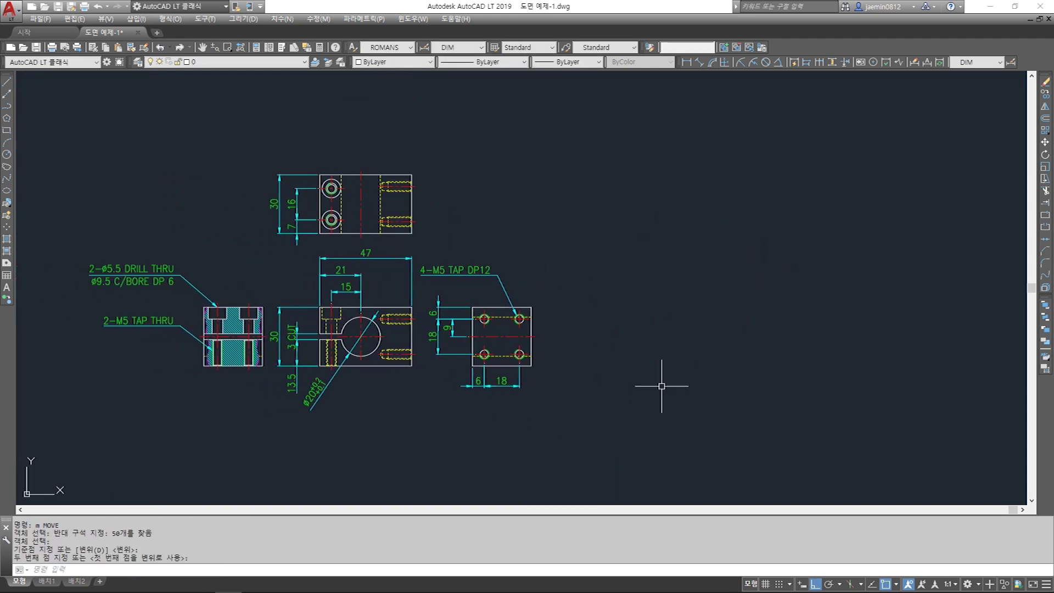
Draw a closed rectangle 47 wide and 30 high in the empty area right of the copied views as the front view outline
{"action": "middle_click_drag", "start_coordinate": [662, 386], "coordinate": [655, 395]}
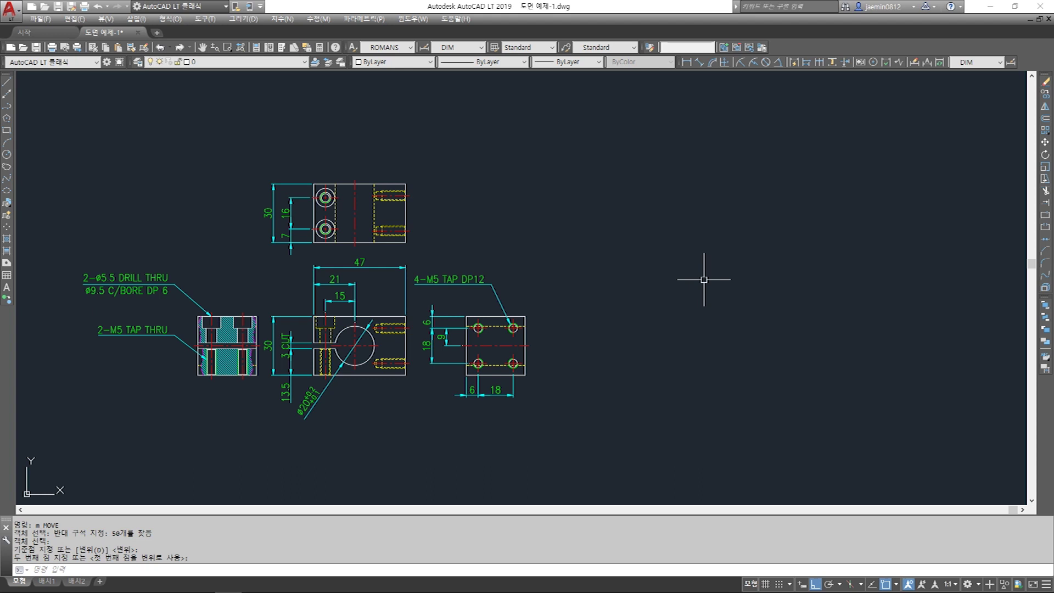
{"action": "scroll", "coordinate": [647, 318], "scroll_direction": "up", "scroll_amount": 3}
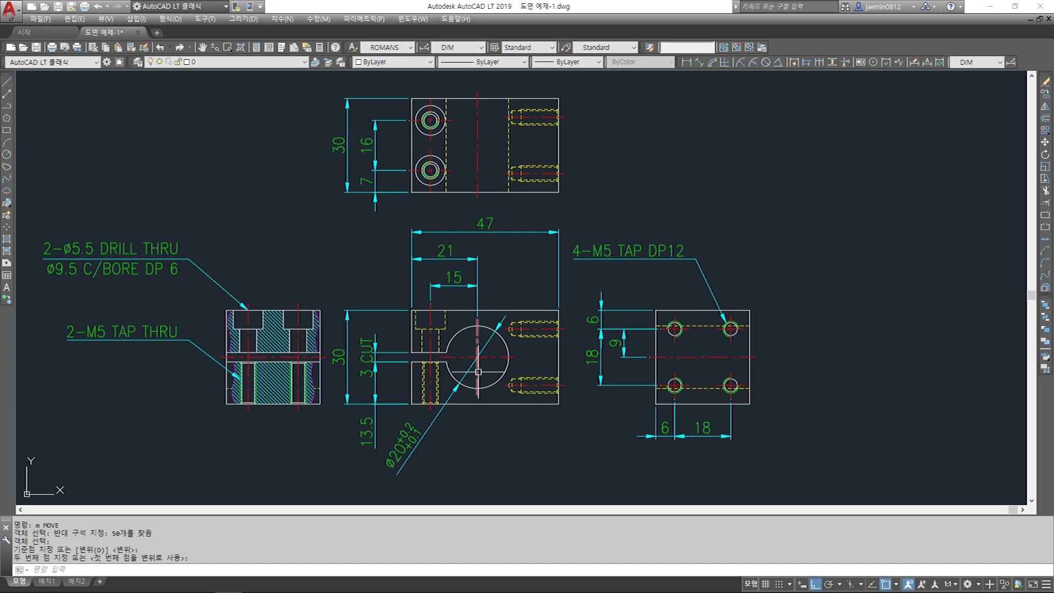
{"action": "scroll", "coordinate": [461, 265], "scroll_direction": "down", "scroll_amount": 4}
{"action": "mouse_move", "coordinate": [657, 295]}
{"action": "middle_mouse_down"}
{"action": "mouse_move", "coordinate": [589, 298]}
{"action": "mouse_move", "coordinate": [699, 322]}
{"action": "mouse_move", "coordinate": [746, 384]}
{"action": "middle_mouse_up"}
{"action": "scroll", "coordinate": [589, 299], "scroll_direction": "up", "scroll_amount": 2}
{"action": "scroll", "coordinate": [700, 322], "scroll_direction": "up", "scroll_amount": 2}
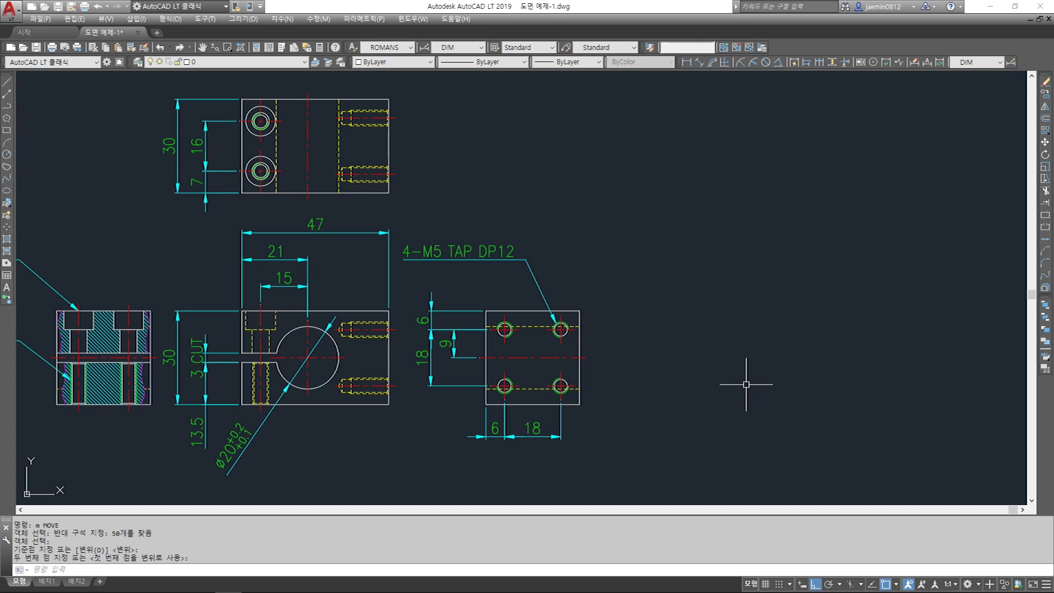
{"action": "key", "text": "Return"}
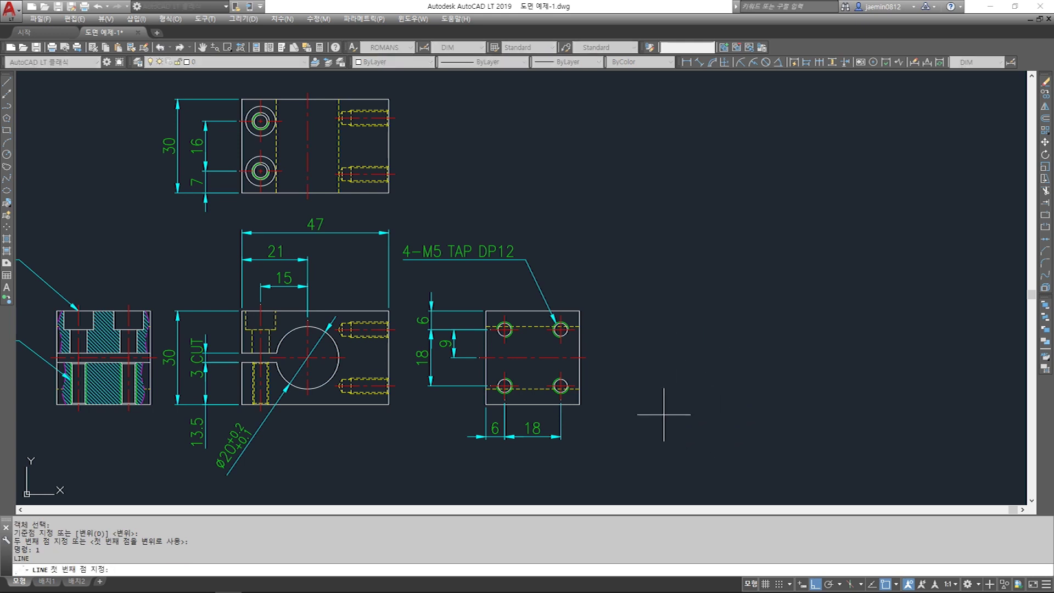
{"action": "left_click", "coordinate": [702, 410]}
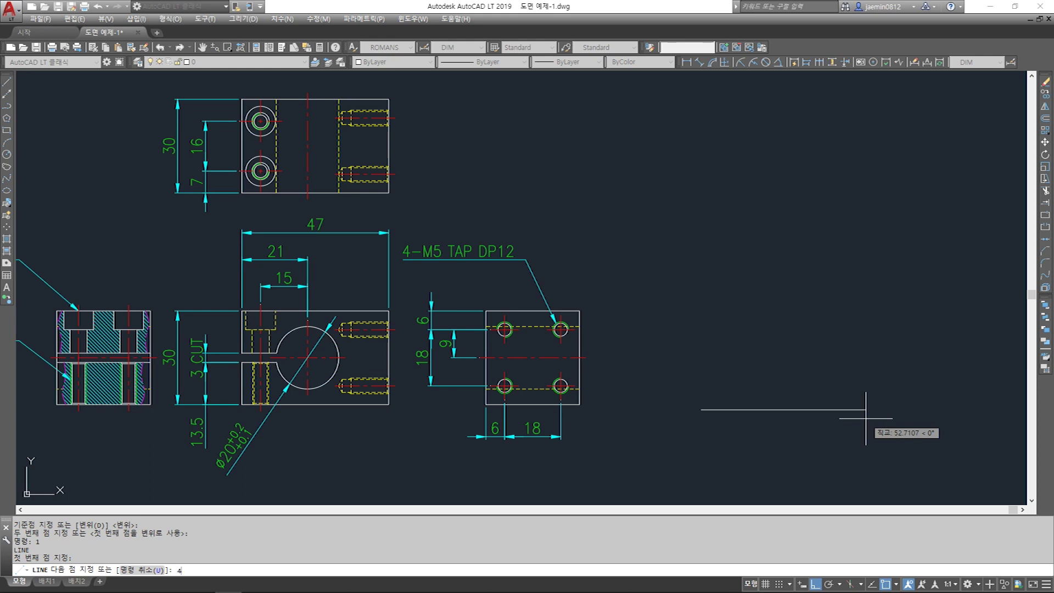
{"action": "type", "text": "47"}
{"action": "key", "text": "Return"}
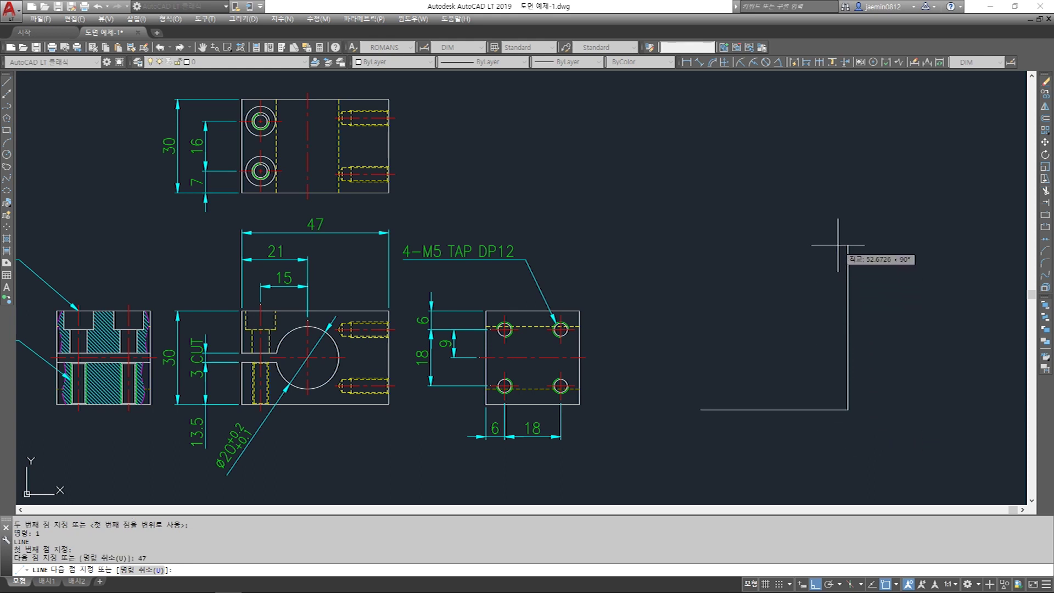
{"action": "type", "text": "30"}
{"action": "key", "text": "Return"}
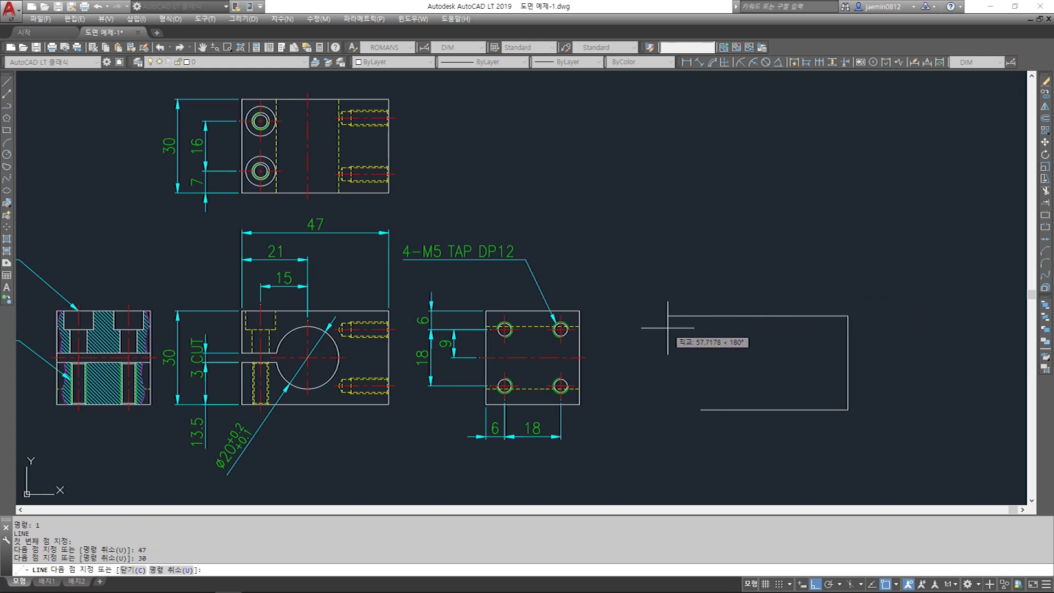
{"action": "type", "text": "47"}
{"action": "key", "text": "Return"}
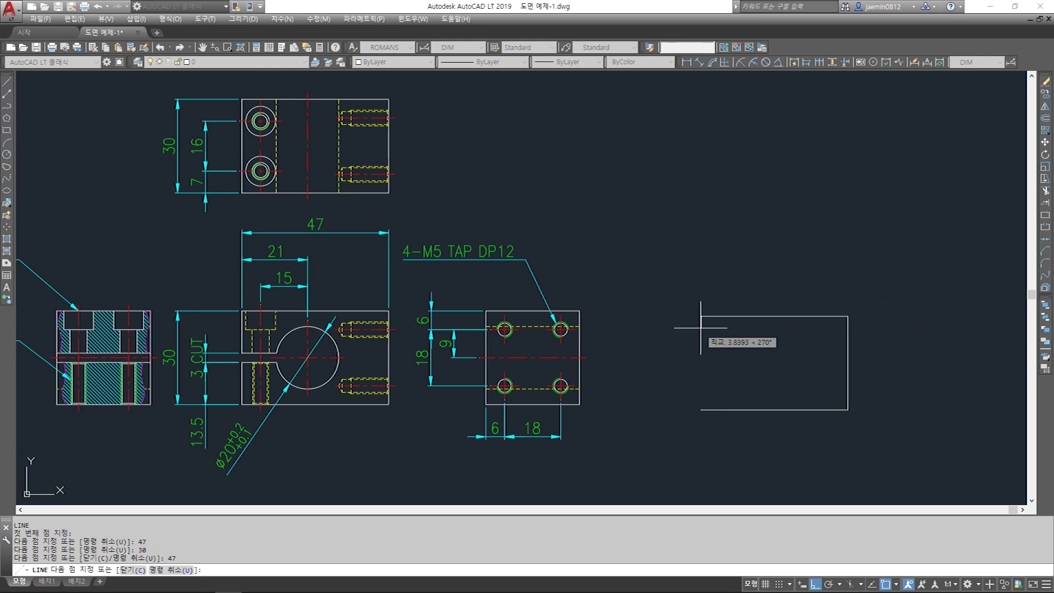
{"action": "type", "text": "c"}
{"action": "key", "text": "Return"}
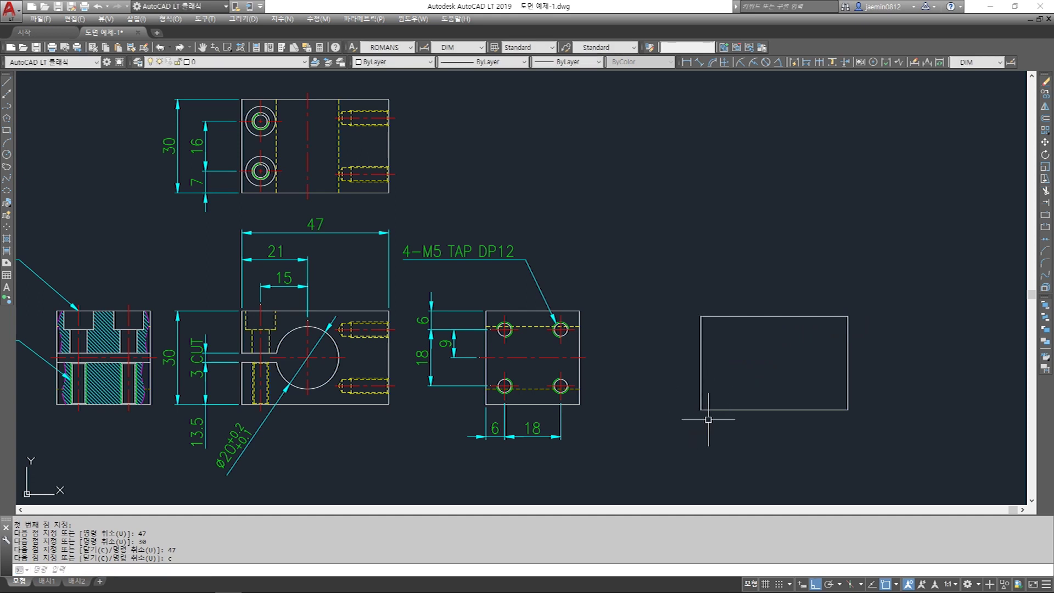
Add linear dimensions to the new rectangle's left edge and bottom edge to check its height and width
{"action": "key", "text": "Escape"}
{"action": "type", "text": "aa"}
{"action": "key", "text": "Return"}
{"action": "left_click", "coordinate": [700, 316]}
{"action": "left_click", "coordinate": [701, 409]}
{"action": "left_click", "coordinate": [662, 362]}
{"action": "key", "text": "Escape"}
{"action": "key", "text": "Return"}
{"action": "left_click", "coordinate": [701, 410]}
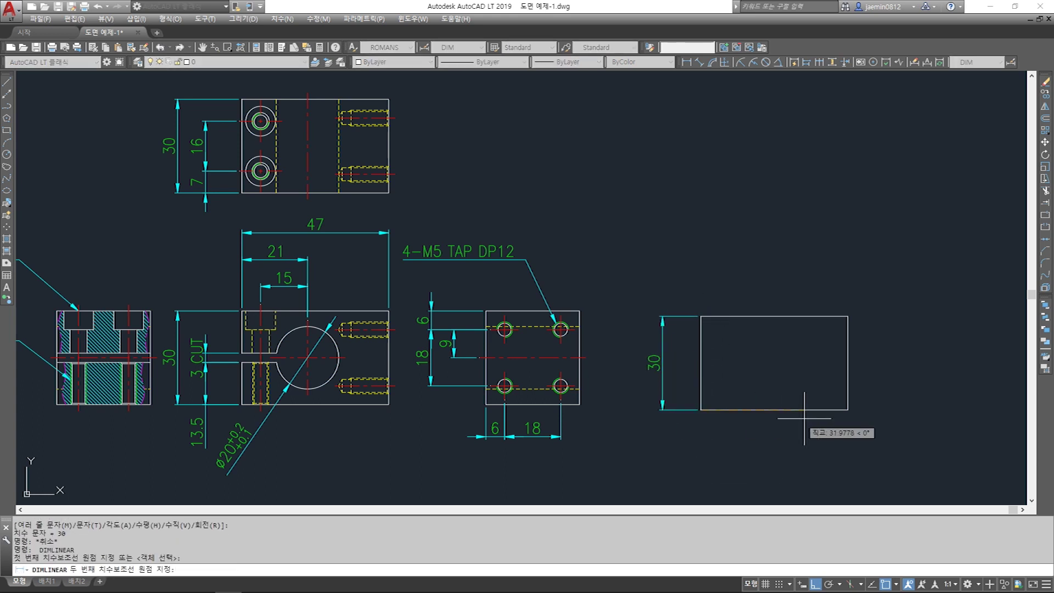
{"action": "left_click", "coordinate": [847, 410]}
{"action": "left_click", "coordinate": [810, 430]}
{"action": "key", "text": "Escape"}
Erase the height and width dimensions from the new rectangle
{"action": "type", "text": "e"}
{"action": "key", "text": "Return"}
{"action": "left_click", "coordinate": [680, 387]}
{"action": "left_click", "coordinate": [650, 354]}
{"action": "left_click", "coordinate": [763, 458]}
{"action": "left_click", "coordinate": [711, 401]}
{"action": "key", "text": "Return"}
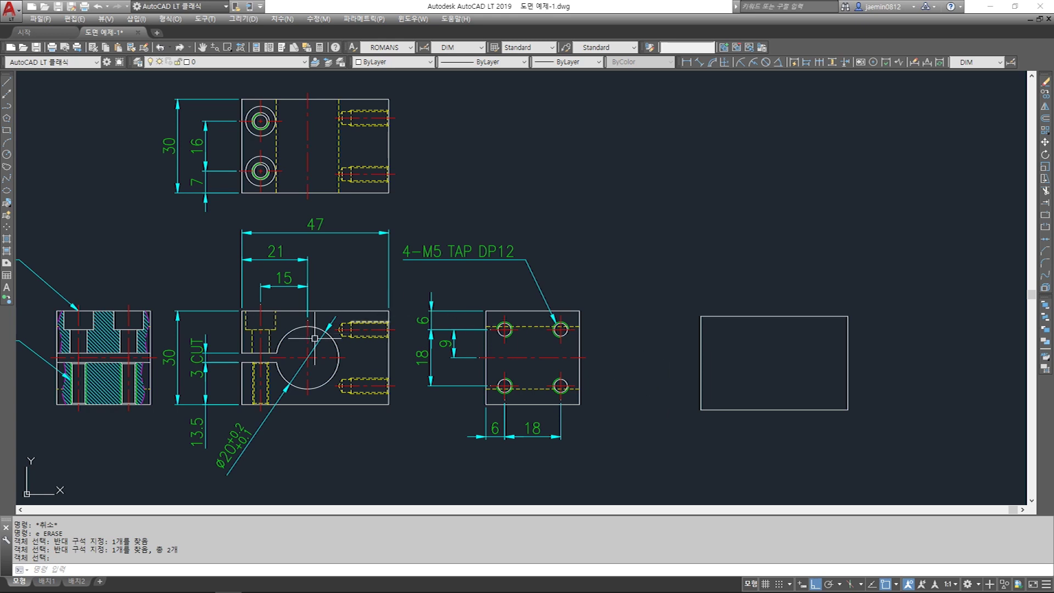
Examine the reference front view for the position of the Ø20 hole's centre relative to the block's edges
{"action": "scroll", "coordinate": [237, 462], "scroll_direction": "up", "scroll_amount": 2}
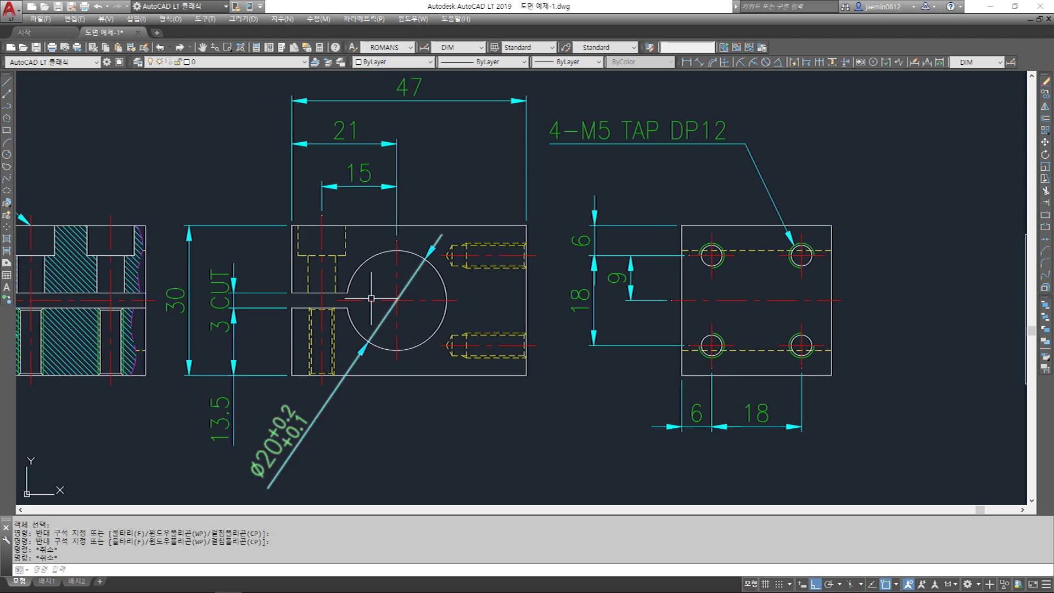
{"action": "left_click", "coordinate": [705, 302]}
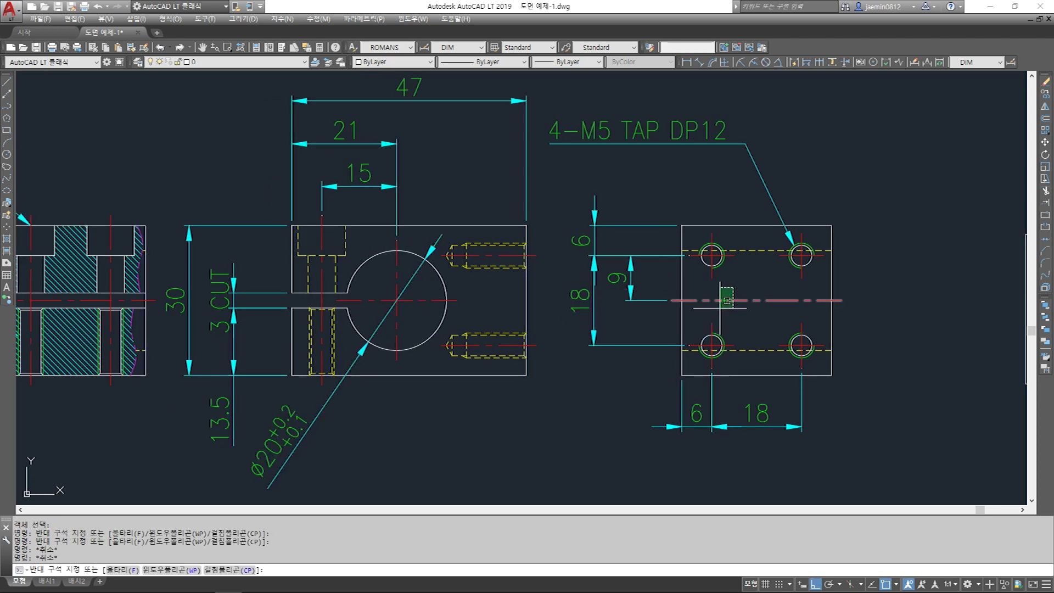
{"action": "left_click", "coordinate": [716, 299]}
{"action": "left_click", "coordinate": [719, 300]}
{"action": "left_click", "coordinate": [721, 303]}
{"action": "left_click", "coordinate": [723, 305]}
{"action": "key", "text": "Escape"}
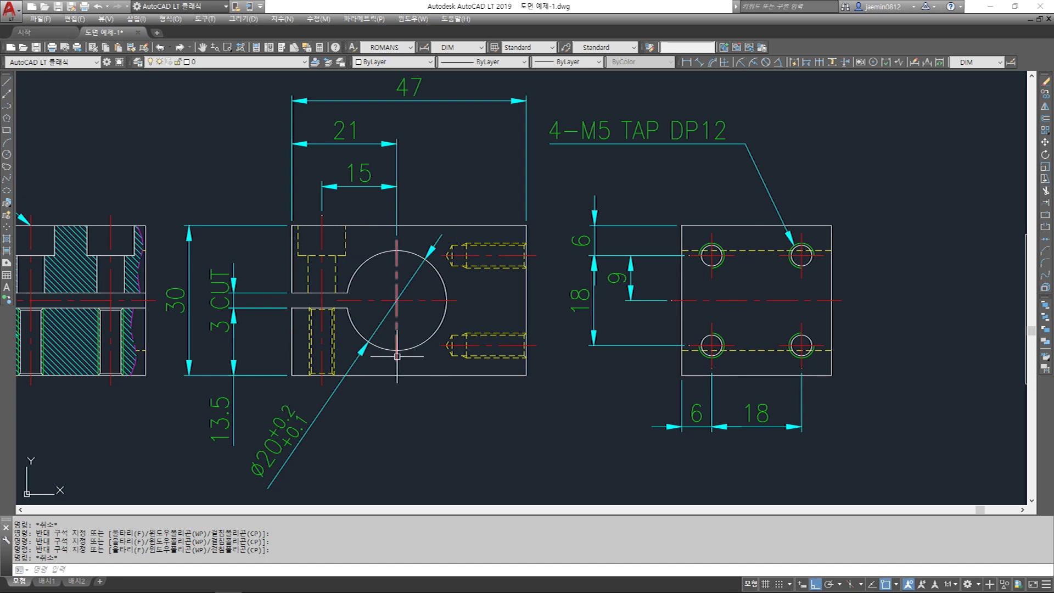
{"action": "scroll", "coordinate": [396, 356], "scroll_direction": "down", "scroll_amount": 5}
{"action": "scroll", "coordinate": [666, 360], "scroll_direction": "up", "scroll_amount": 5}
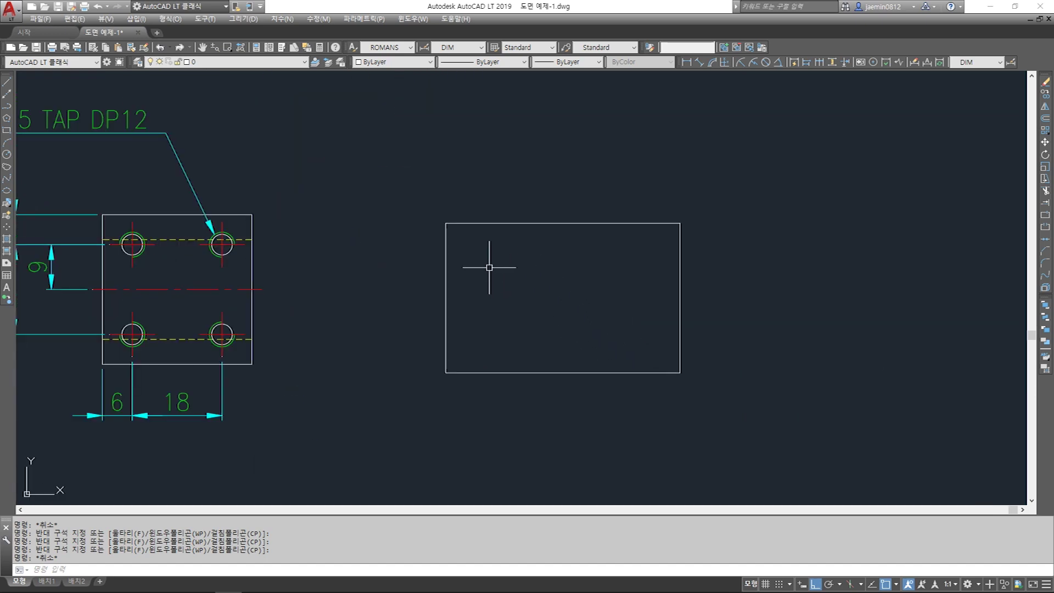
{"action": "left_click", "coordinate": [463, 250]}
{"action": "left_click", "coordinate": [434, 285]}
{"action": "left_click", "coordinate": [526, 226]}
{"action": "key", "text": "Escape"}
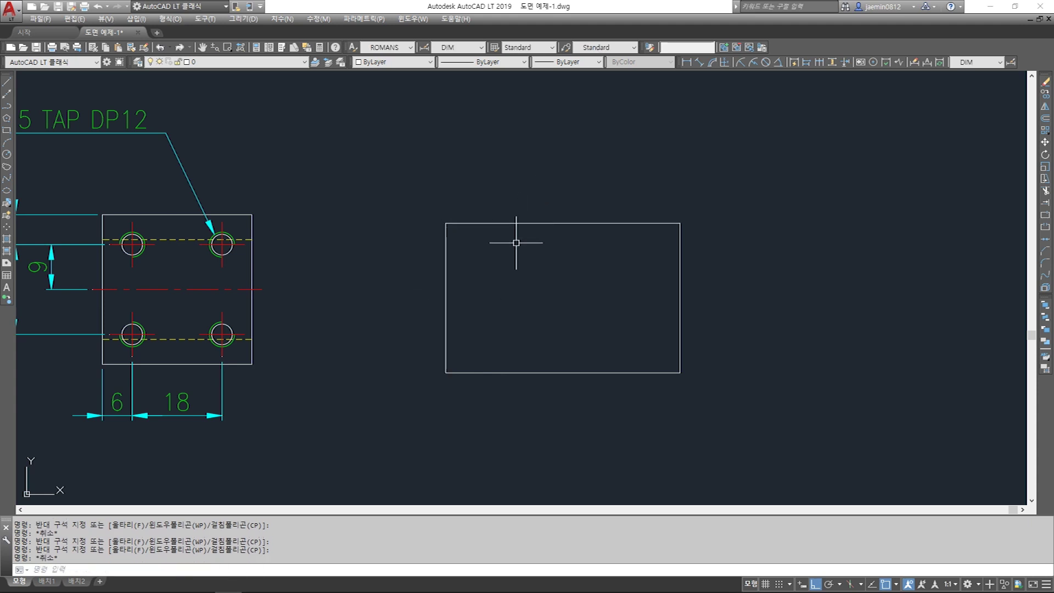
{"action": "left_click", "coordinate": [528, 197]}
{"action": "left_click", "coordinate": [512, 251]}
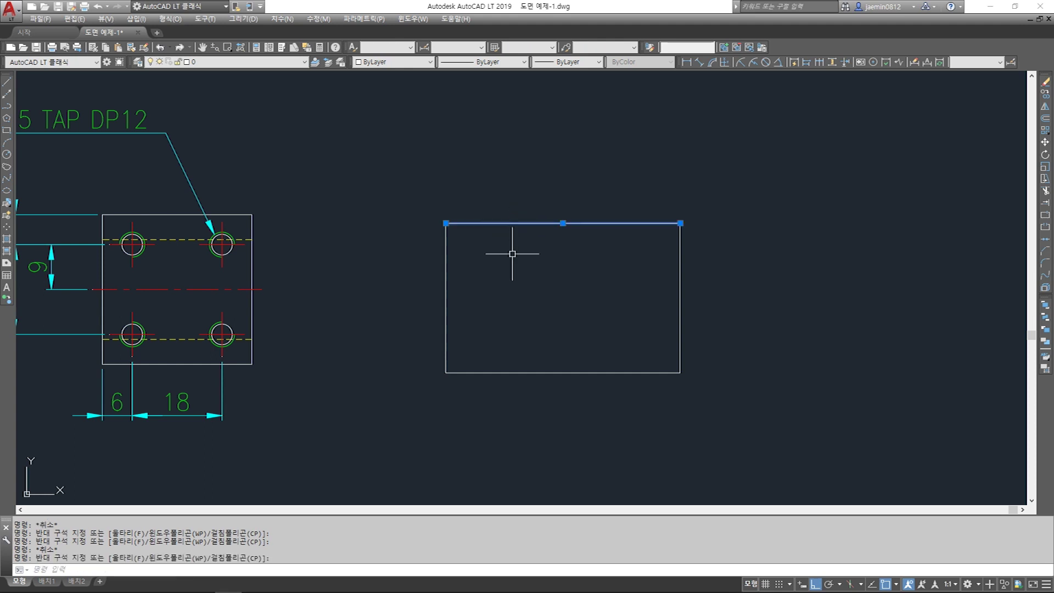
{"action": "key", "text": "Escape"}
{"action": "left_click", "coordinate": [483, 253]}
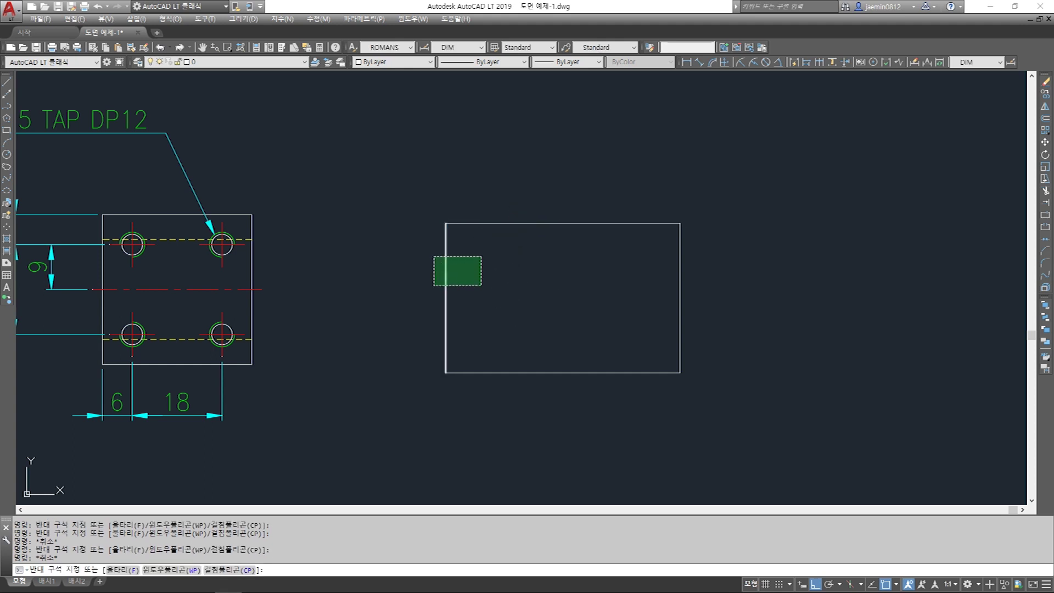
{"action": "left_click", "coordinate": [435, 282]}
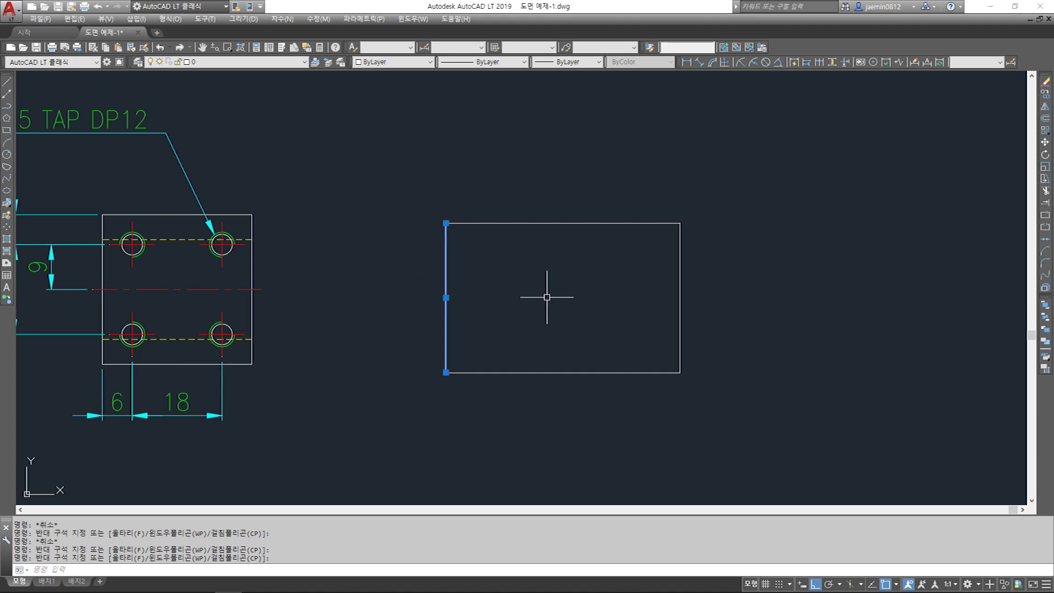
{"action": "key", "text": "Escape"}
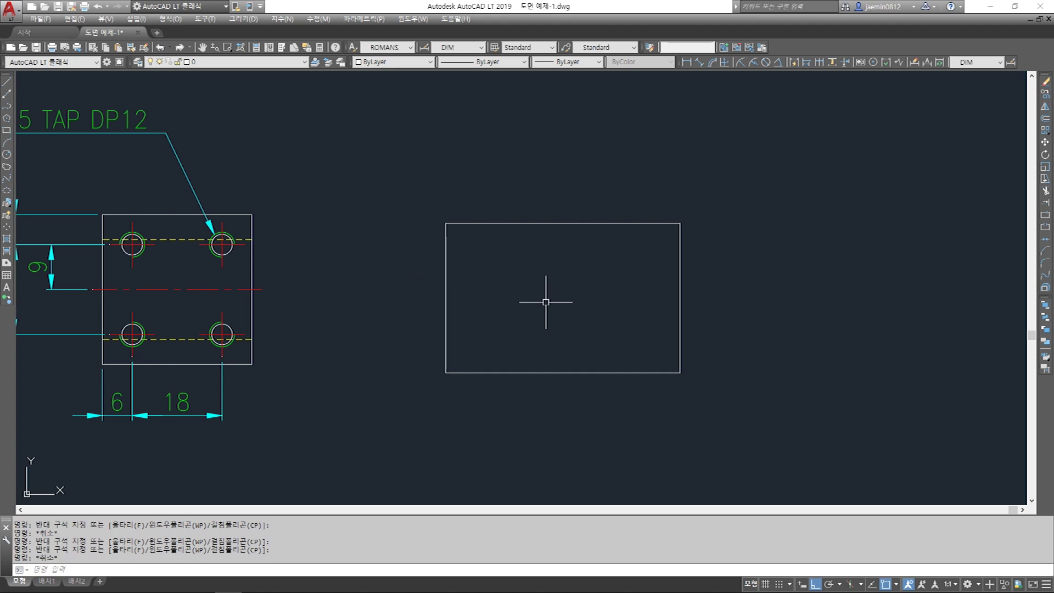
Offset the rectangle's top edge 15 downward to make a horizontal centre line
{"action": "key", "text": "Return"}
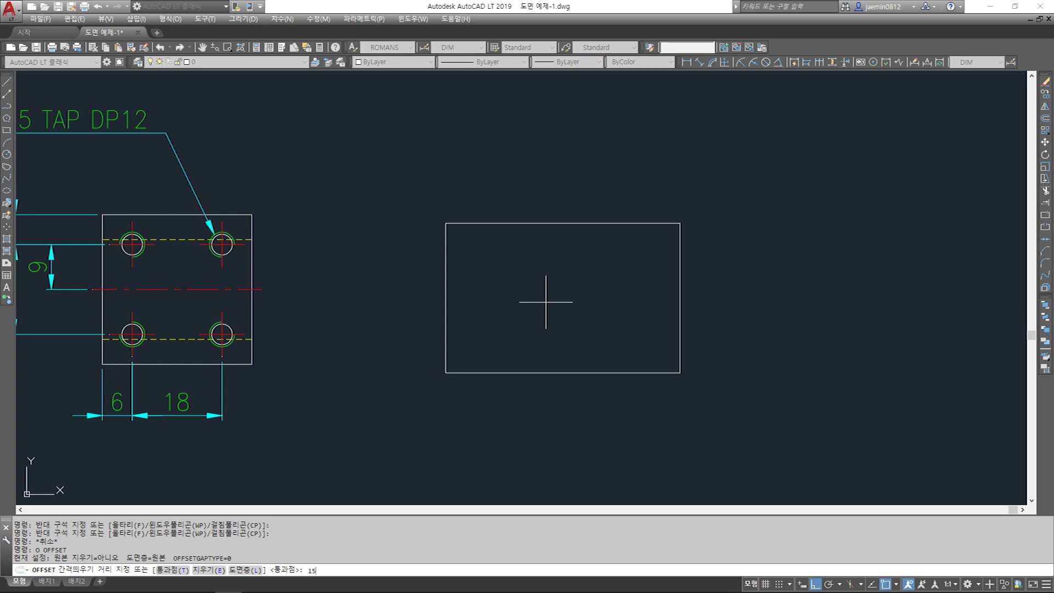
{"action": "key", "text": "Return"}
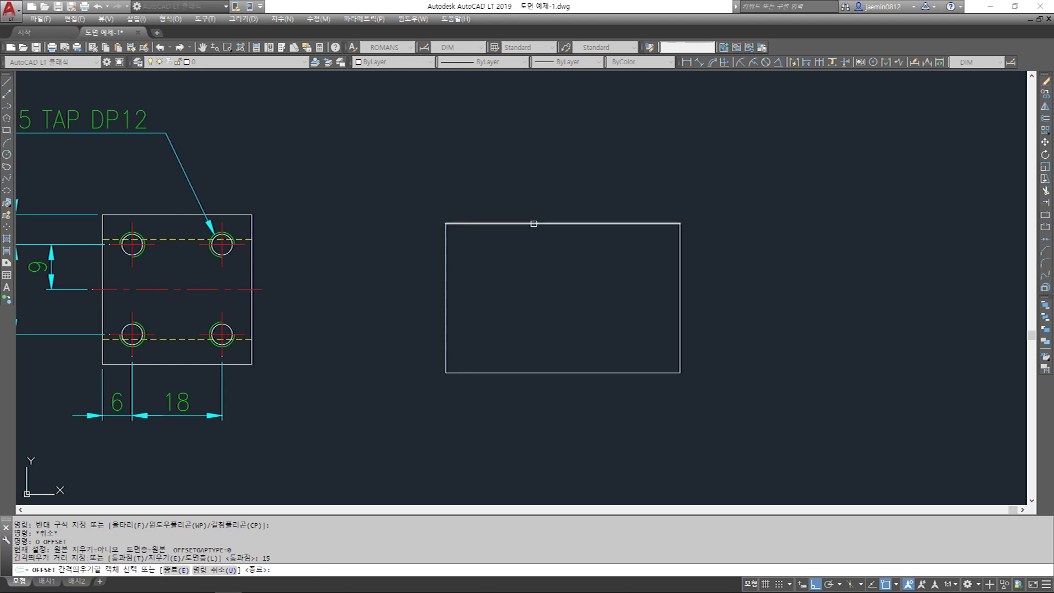
{"action": "left_click", "coordinate": [534, 224]}
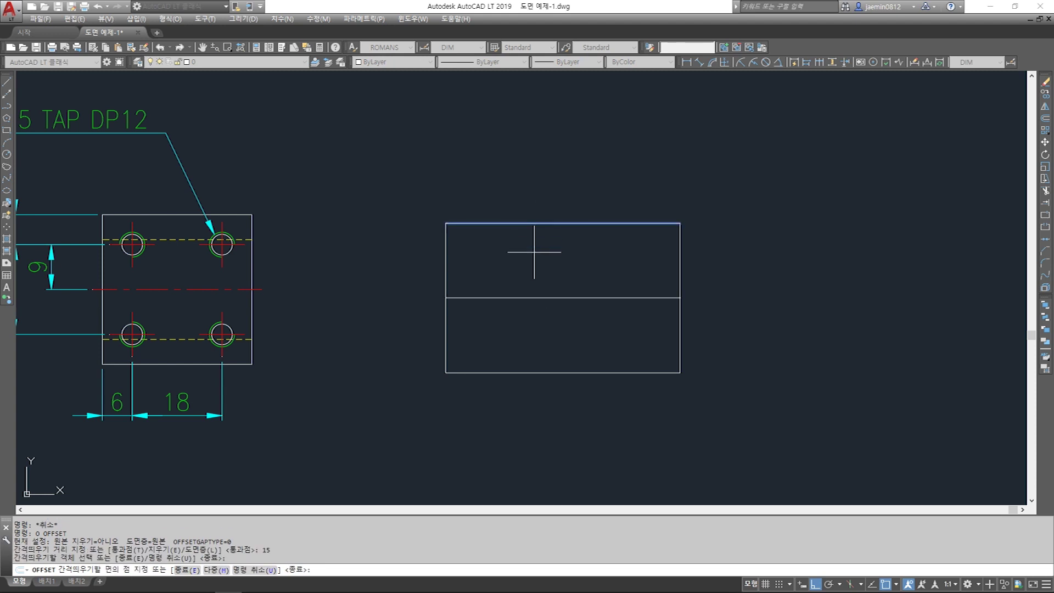
{"action": "left_click", "coordinate": [536, 312]}
{"action": "key", "text": "Return"}
Offset the rectangle's left edge 21 inward to make a vertical line for the hole centre
{"action": "key", "text": "Return"}
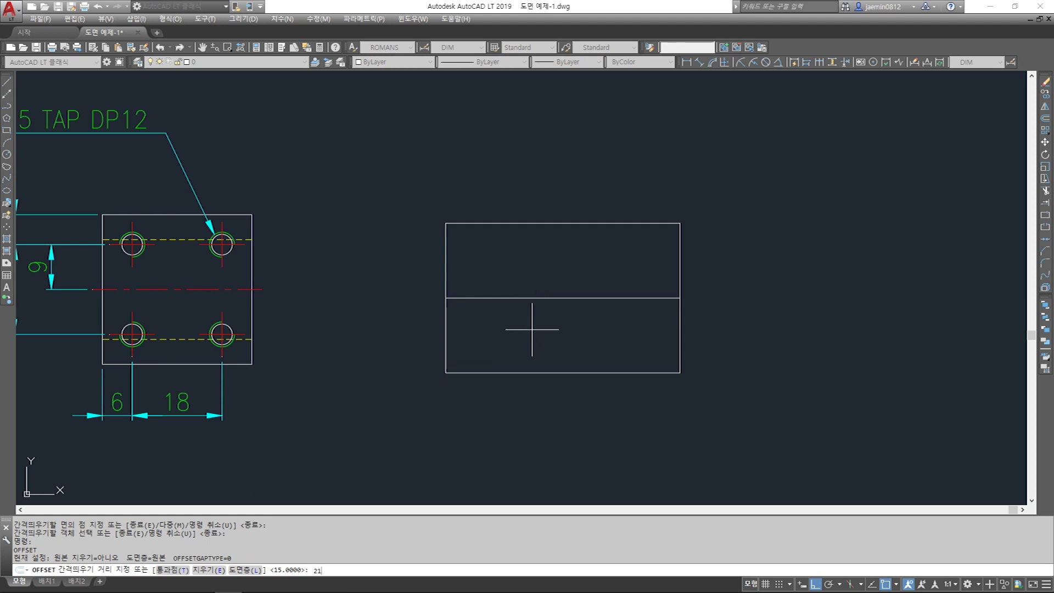
{"action": "type", "text": "21"}
{"action": "key", "text": "Return"}
{"action": "left_click", "coordinate": [445, 319]}
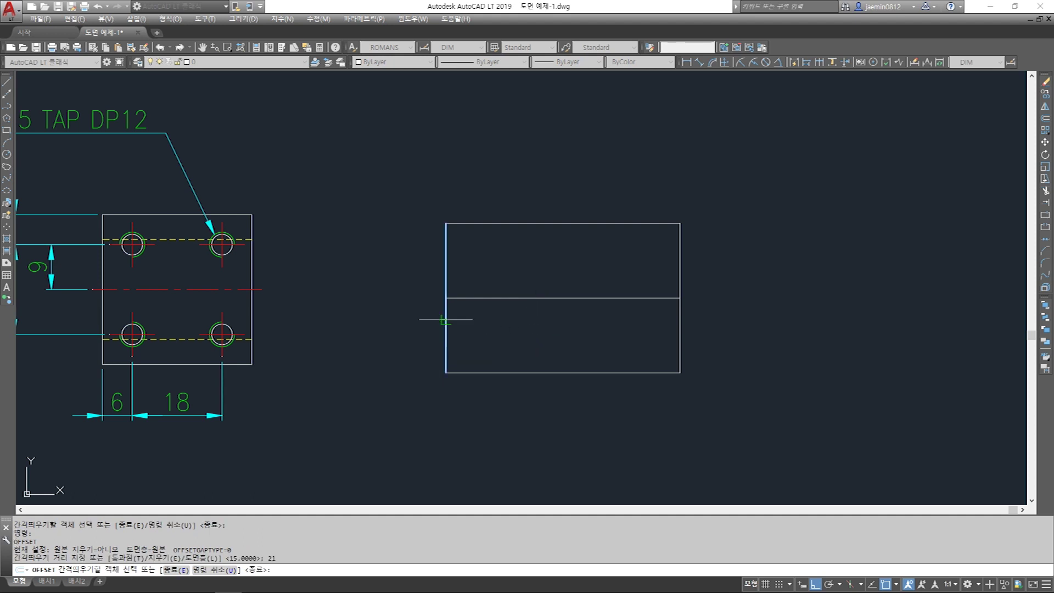
{"action": "left_click", "coordinate": [573, 324]}
{"action": "key", "text": "Escape"}
Check the offset lines' distances from the rectangle's top and left edges with temporary linear dimensions
{"action": "type", "text": "aa"}
{"action": "key", "text": "Return"}
{"action": "left_click", "coordinate": [445, 298]}
{"action": "left_click", "coordinate": [446, 223]}
{"action": "key", "text": "Escape"}
{"action": "key", "text": "space"}
{"action": "left_click", "coordinate": [449, 224]}
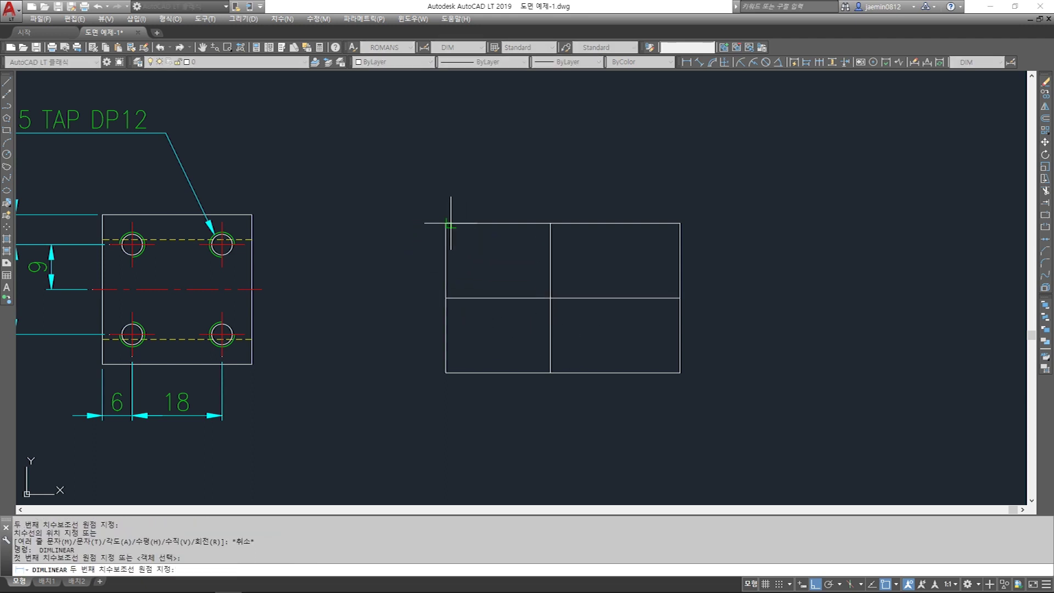
{"action": "key", "text": "Escape"}
{"action": "key", "text": "space"}
{"action": "left_click", "coordinate": [445, 221]}
{"action": "left_click", "coordinate": [551, 223]}
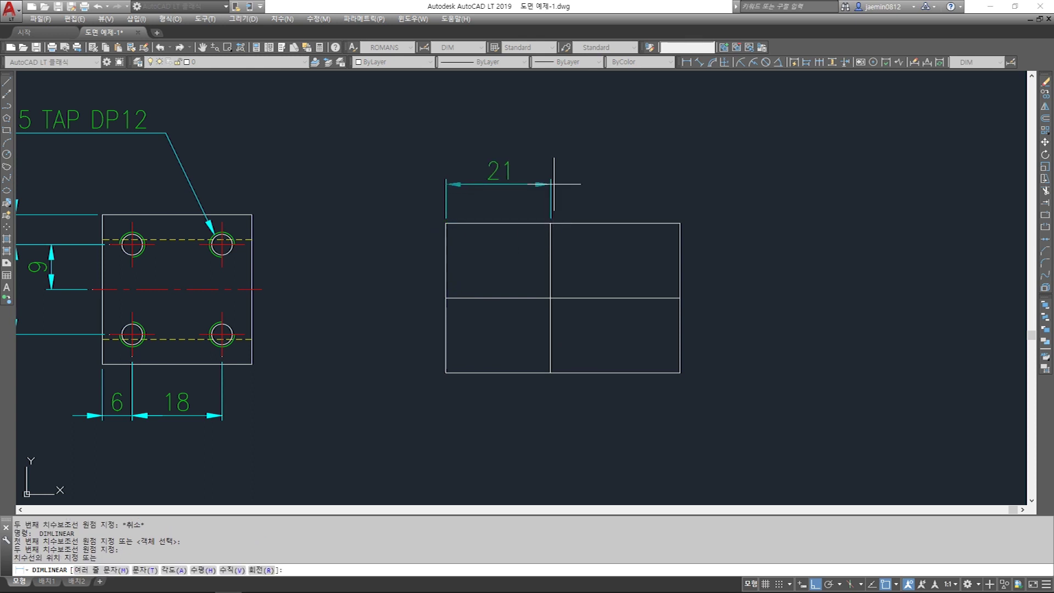
{"action": "key", "text": "Escape"}
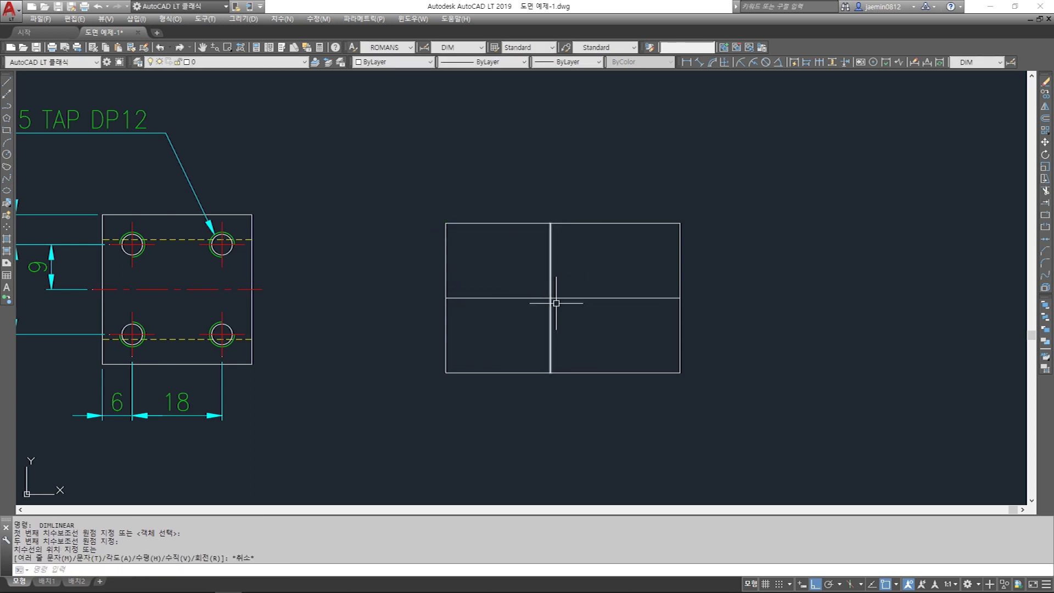
Erase the horizontal and vertical offset lines inside the rectangle
{"action": "key", "text": "Escape"}
{"action": "type", "text": "e"}
{"action": "key", "text": "Return"}
{"action": "left_click", "coordinate": [569, 289]}
{"action": "left_click", "coordinate": [536, 320]}
{"action": "key", "text": "Return"}
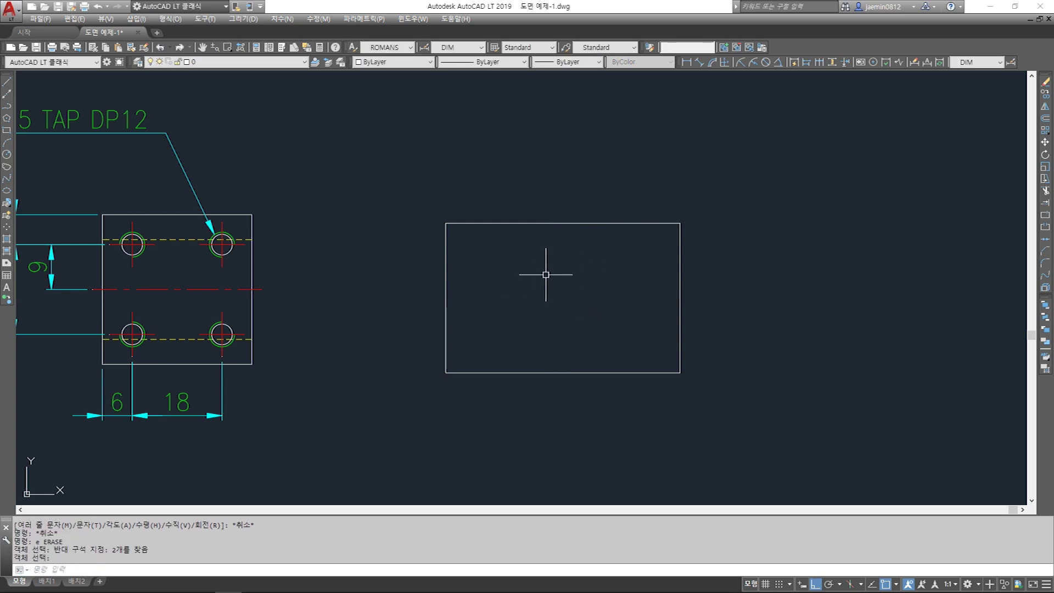
{"action": "key", "text": "Escape"}
{"action": "type", "text": "l"}
{"action": "key", "text": "Return"}
{"action": "key", "text": "Escape"}
{"action": "left_click", "coordinate": [466, 256]}
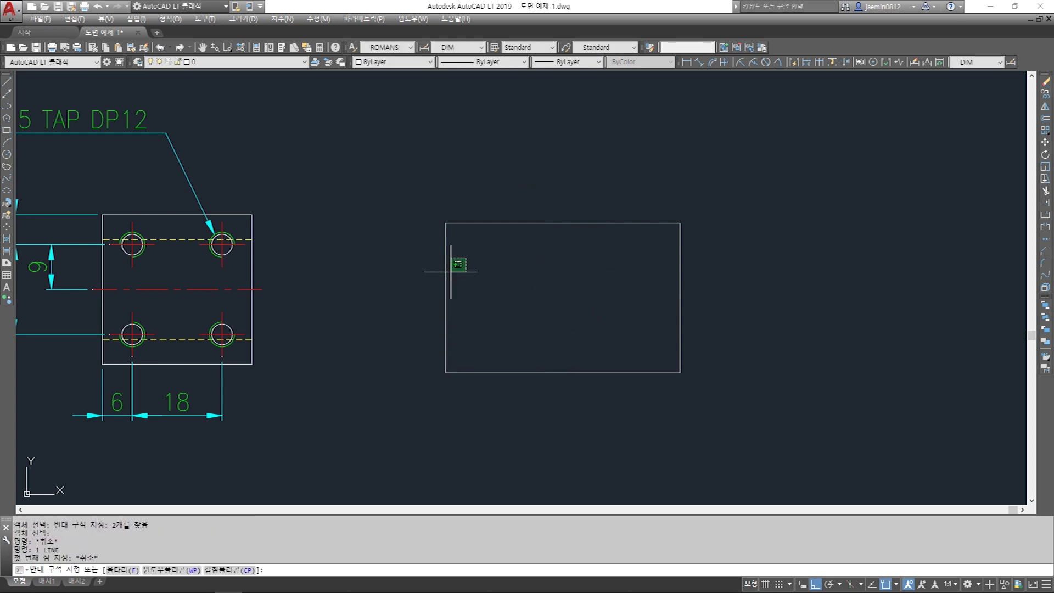
{"action": "left_click", "coordinate": [434, 299]}
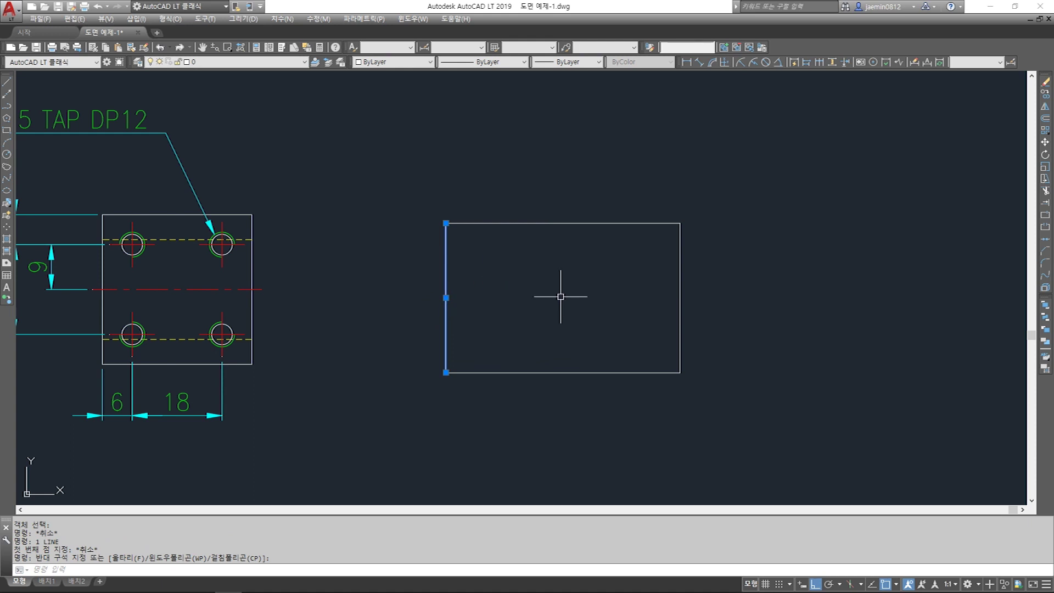
{"action": "key", "text": "Escape"}
Draw a horizontal line 21 long from the midpoint of the rectangle's left edge into the rectangle to locate the hole centre
{"action": "type", "text": "l"}
{"action": "key", "text": "Return"}
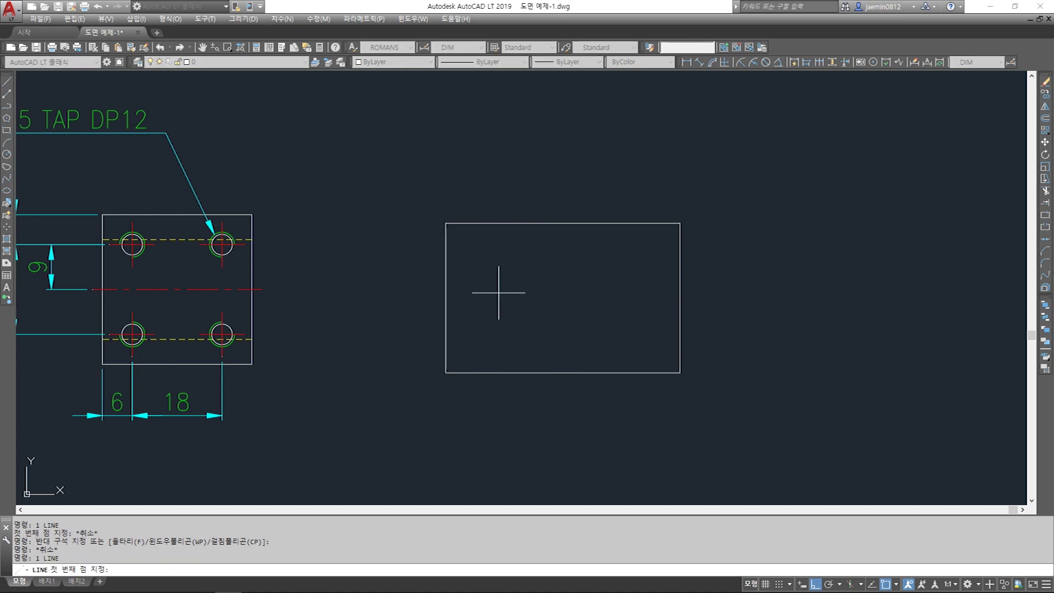
{"action": "left_click", "coordinate": [446, 298]}
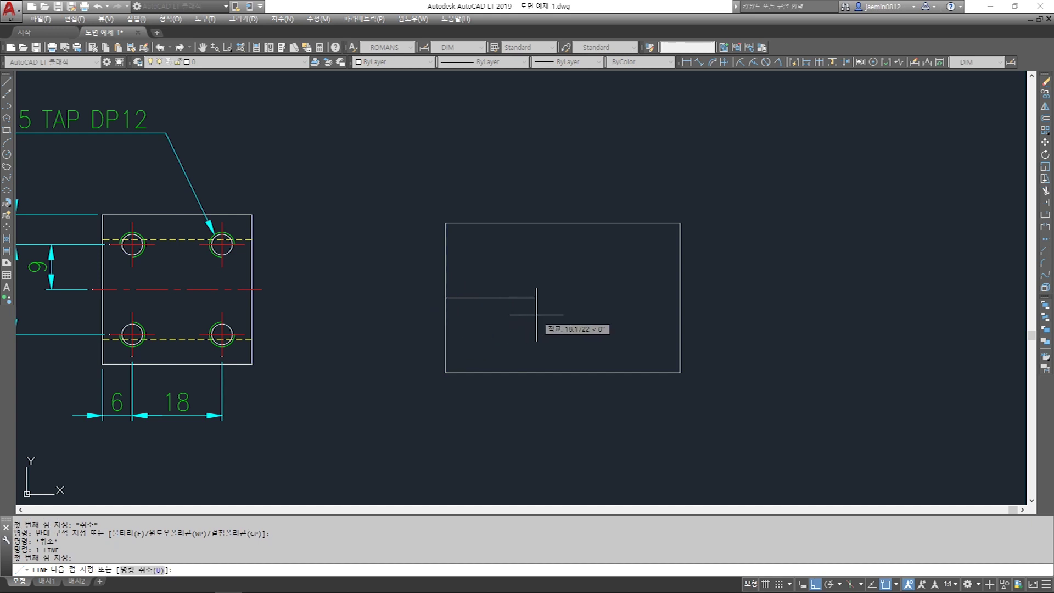
{"action": "type", "text": "21"}
{"action": "key", "text": "Return"}
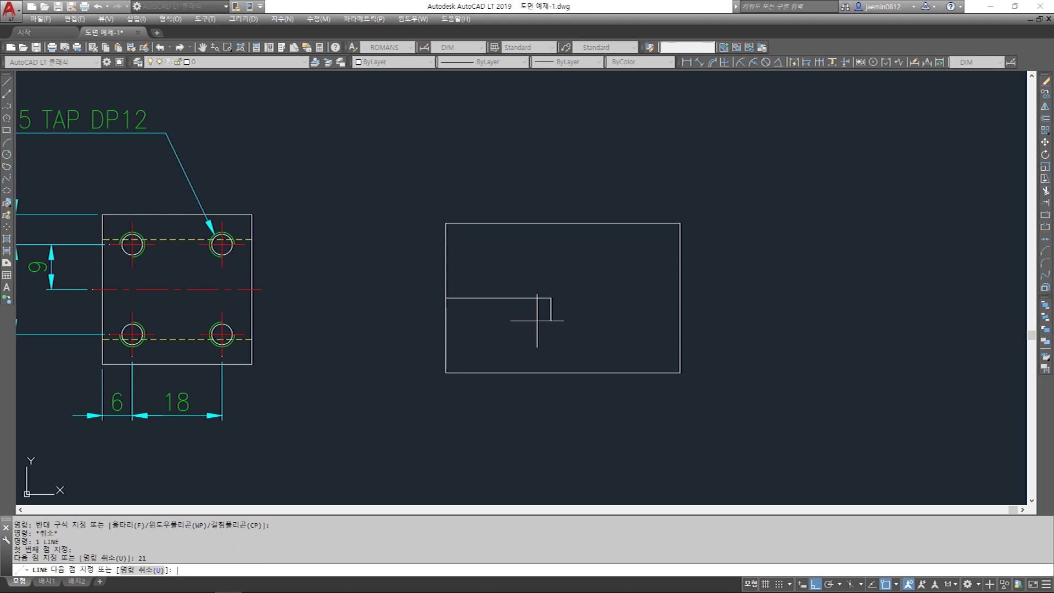
{"action": "key", "text": "Escape"}
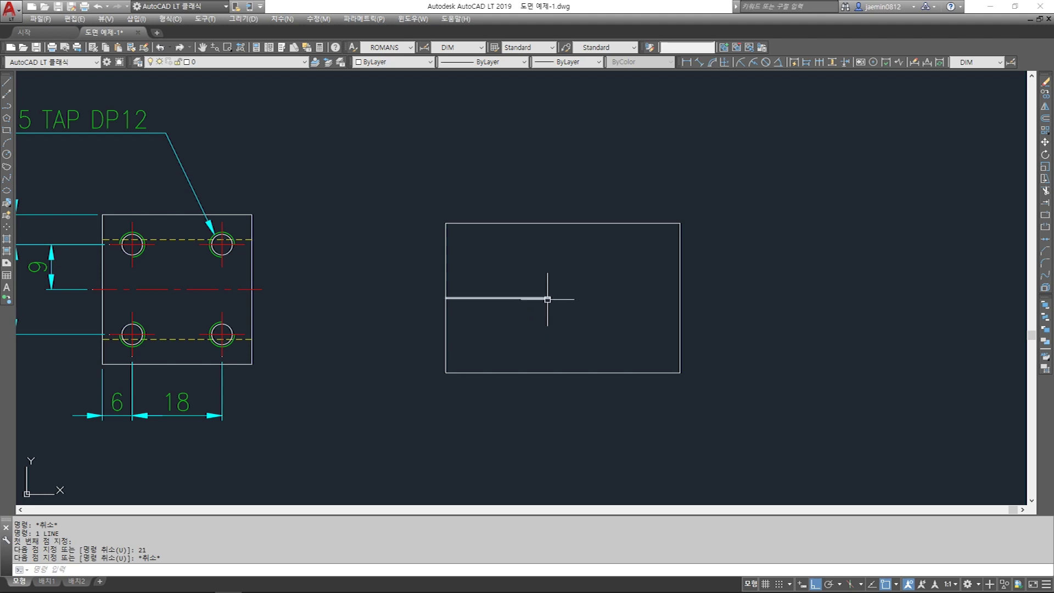
Draw a circle of radius 10 centred on the inner end of the 21-long horizontal line
{"action": "scroll", "coordinate": [527, 305], "scroll_direction": "down", "scroll_amount": 4}
{"action": "middle_click_drag", "start_coordinate": [313, 299], "coordinate": [445, 304]}
{"action": "scroll", "coordinate": [377, 304], "scroll_direction": "up", "scroll_amount": 4}
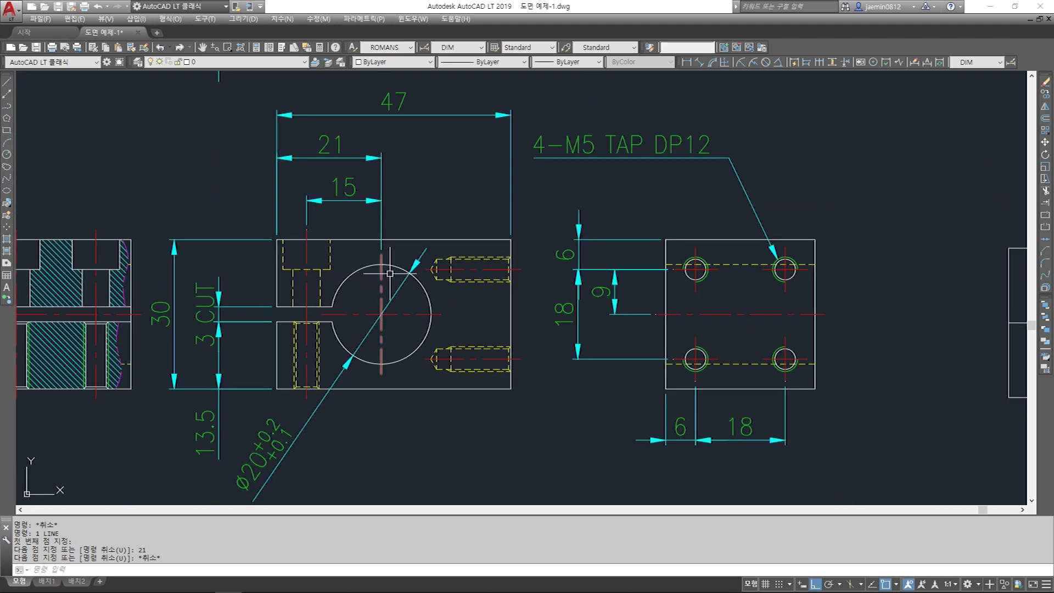
{"action": "mouse_move", "coordinate": [730, 328]}
{"action": "middle_mouse_down"}
{"action": "mouse_move", "coordinate": [395, 323]}
{"action": "mouse_move", "coordinate": [570, 326]}
{"action": "middle_mouse_up"}
{"action": "key", "text": "Escape"}
{"action": "type", "text": "c"}
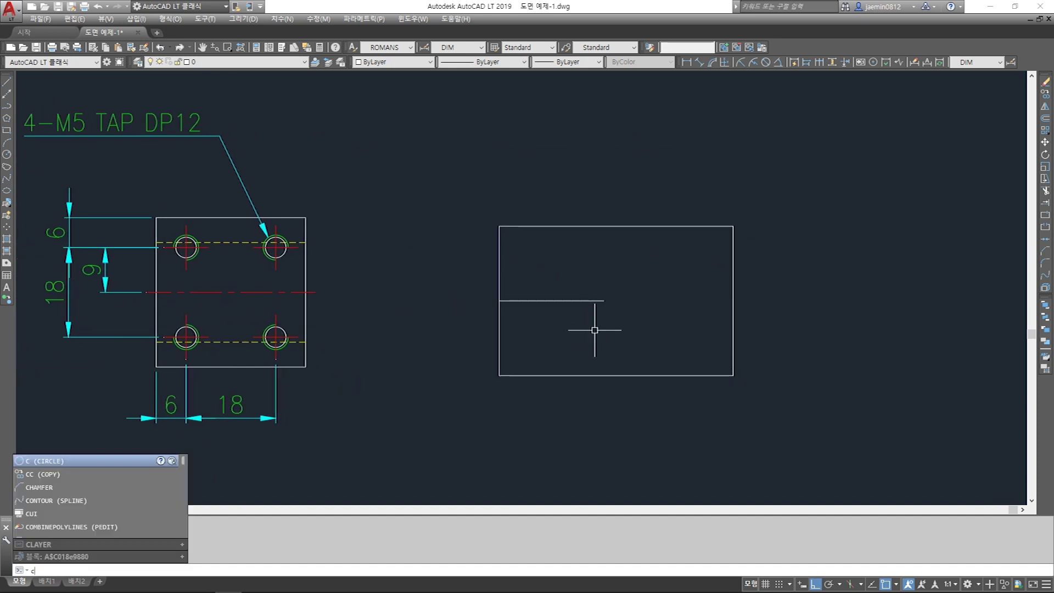
{"action": "key", "text": "Return"}
{"action": "scroll", "coordinate": [608, 323], "scroll_direction": "up", "scroll_amount": 2}
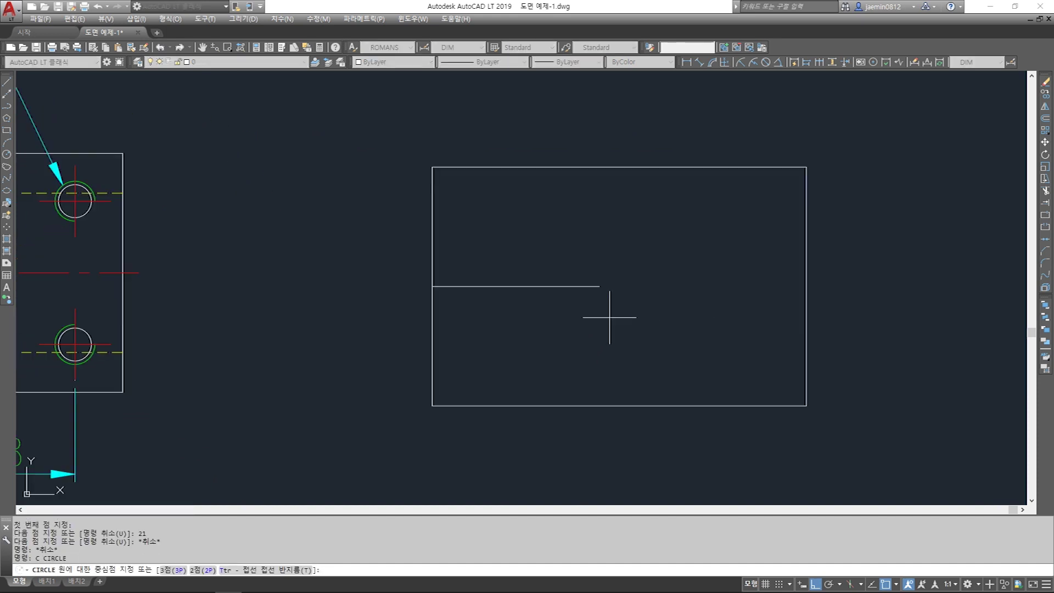
{"action": "left_click", "coordinate": [600, 286]}
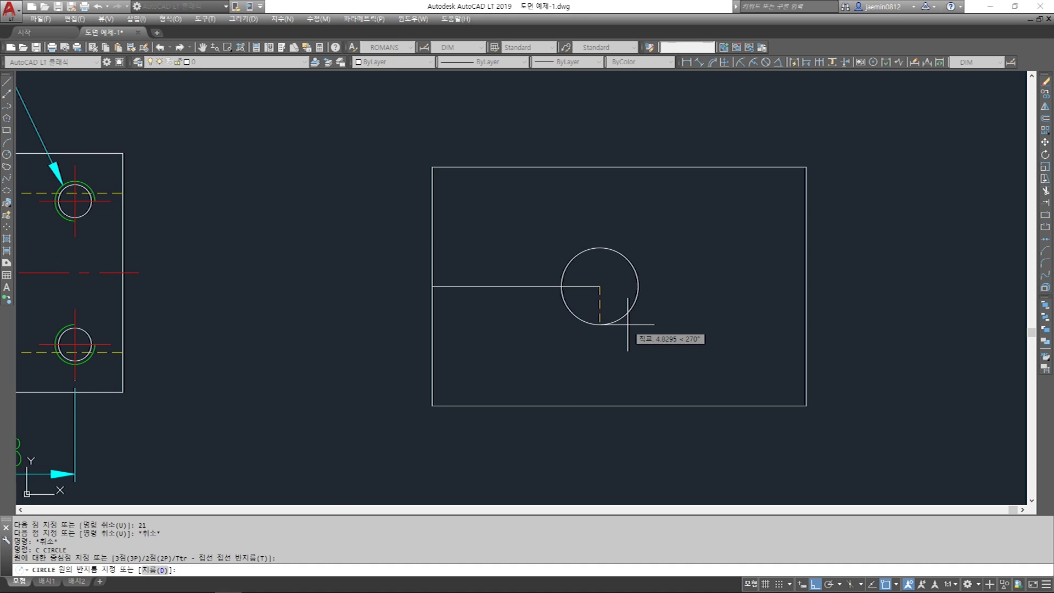
{"action": "type", "text": "10"}
{"action": "key", "text": "Return"}
{"action": "key", "text": "Escape"}
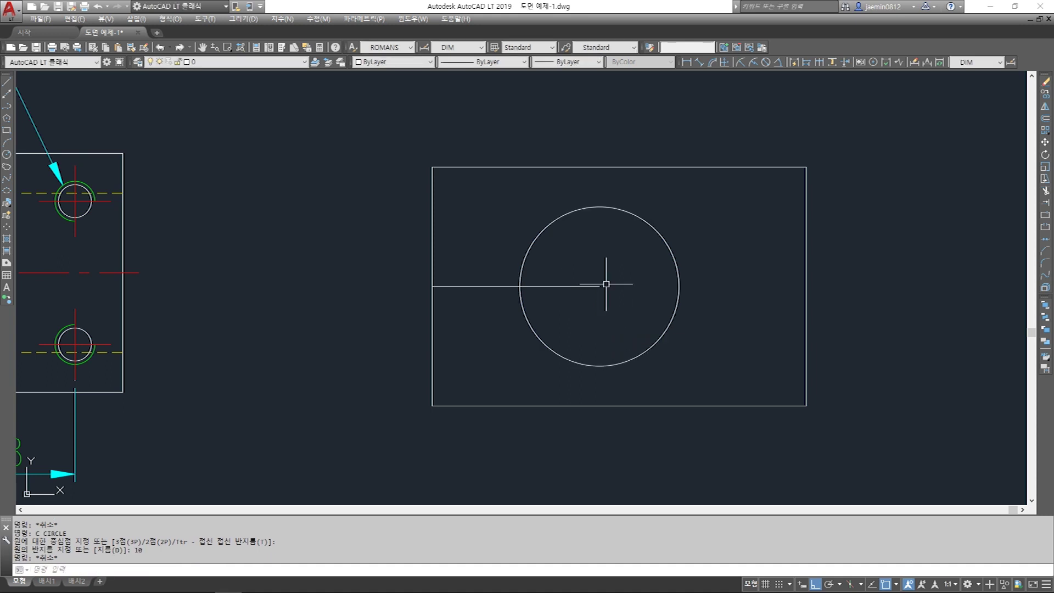
Check the circle's diameter with a temporary vertical linear dimension between its upper and lower quadrant points
{"action": "type", "text": "aa"}
{"action": "key", "text": "Return"}
{"action": "left_click", "coordinate": [599, 207]}
{"action": "left_click", "coordinate": [600, 365]}
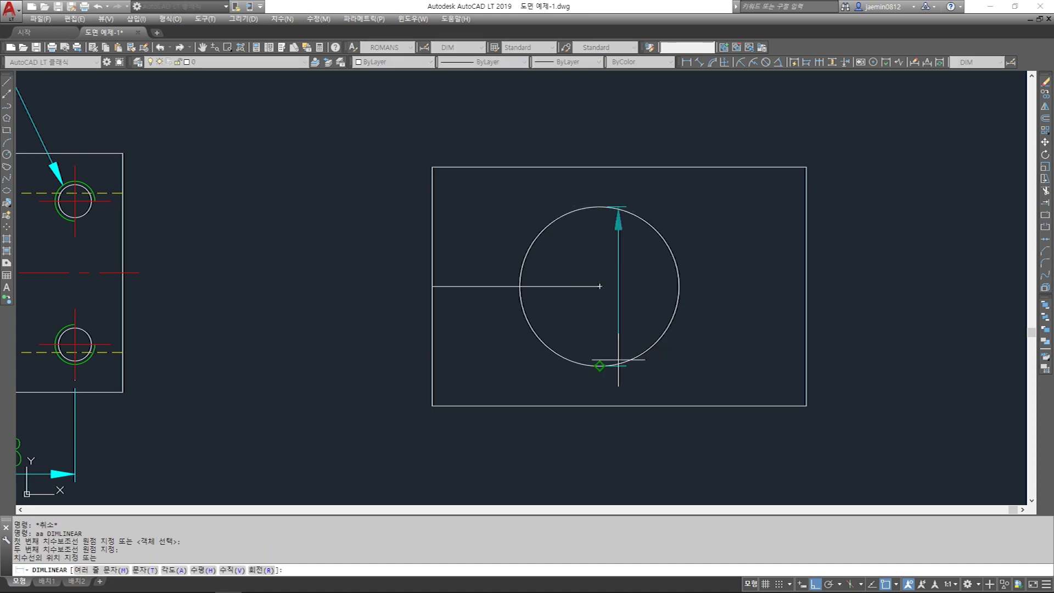
{"action": "key", "text": "Escape"}
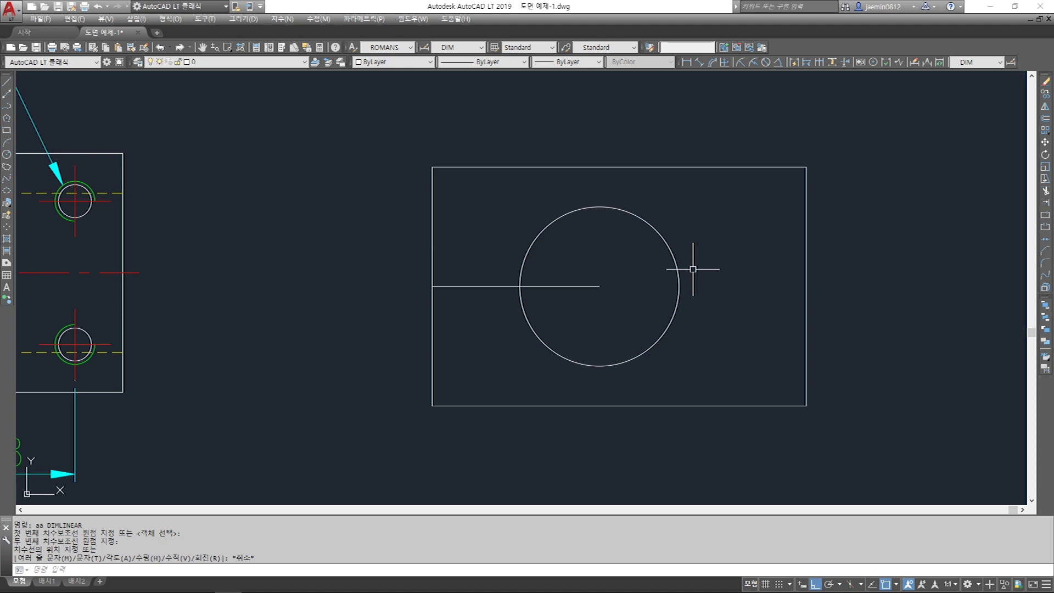
Draw a vertical line through the circle from its upper quadrant point to its lower quadrant point
{"action": "key", "text": "Escape"}
{"action": "type", "text": "1"}
{"action": "key", "text": "Return"}
{"action": "key", "text": "Escape"}
{"action": "key", "text": "Escape"}
{"action": "type", "text": "1"}
{"action": "key", "text": "Return"}
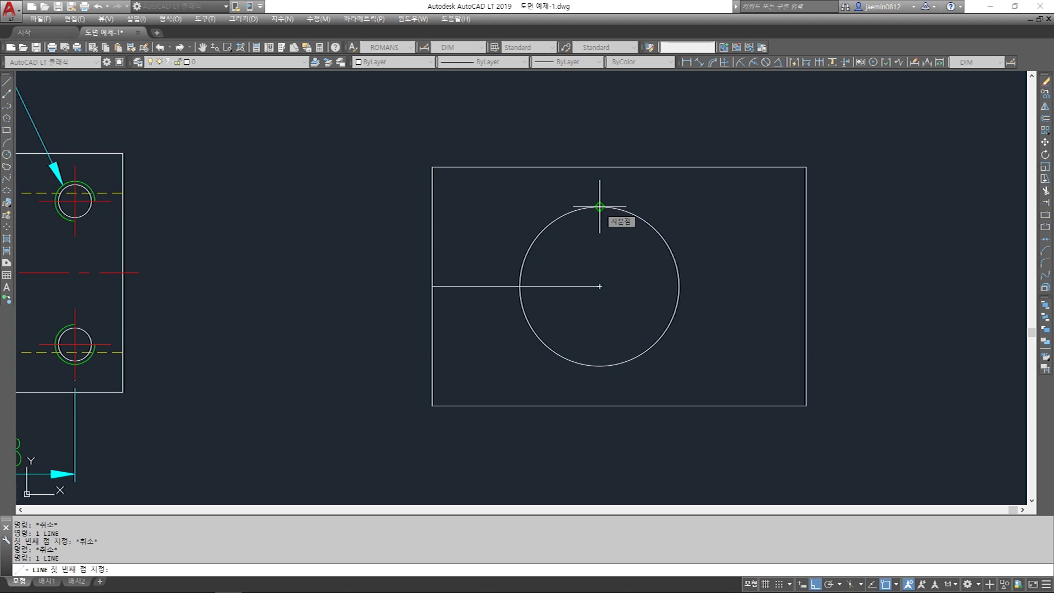
{"action": "left_click", "coordinate": [599, 207]}
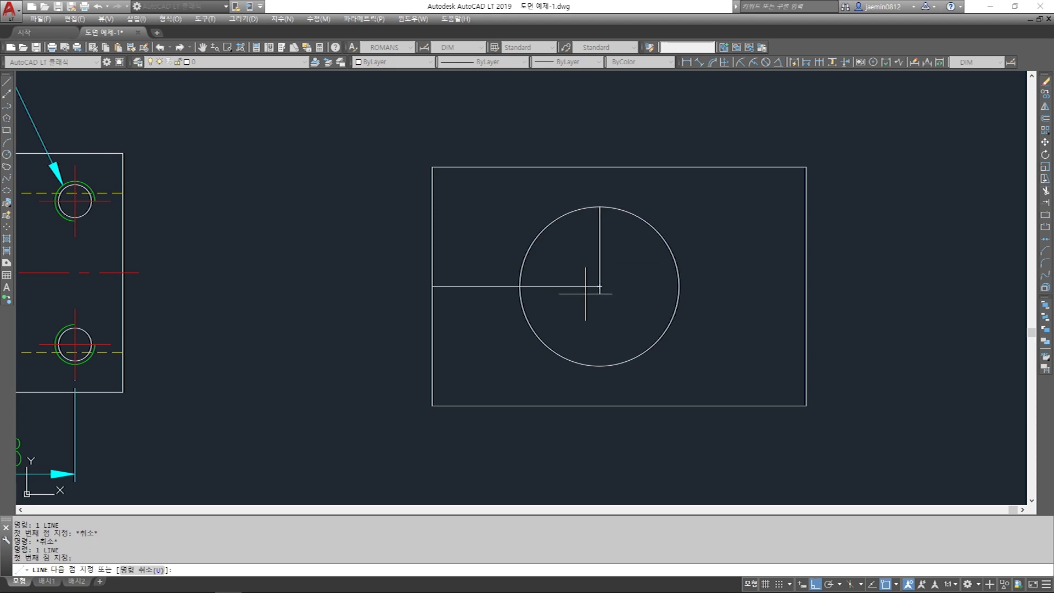
{"action": "left_click", "coordinate": [599, 365]}
{"action": "key", "text": "Escape"}
Draw a horizontal line across the circle from its right quadrant point to its left quadrant point
{"action": "key", "text": "Return"}
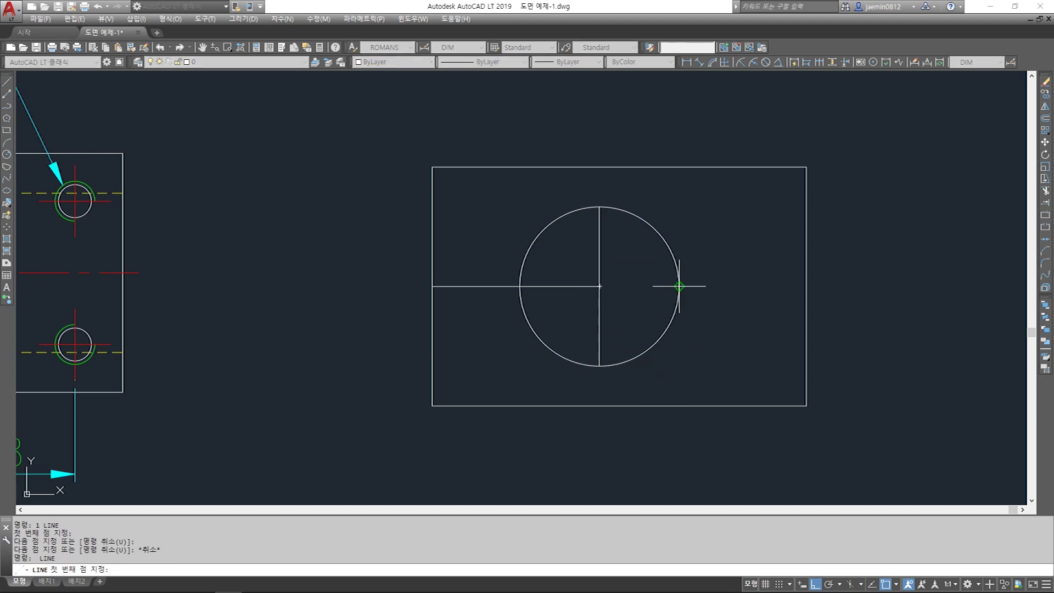
{"action": "left_click", "coordinate": [679, 286]}
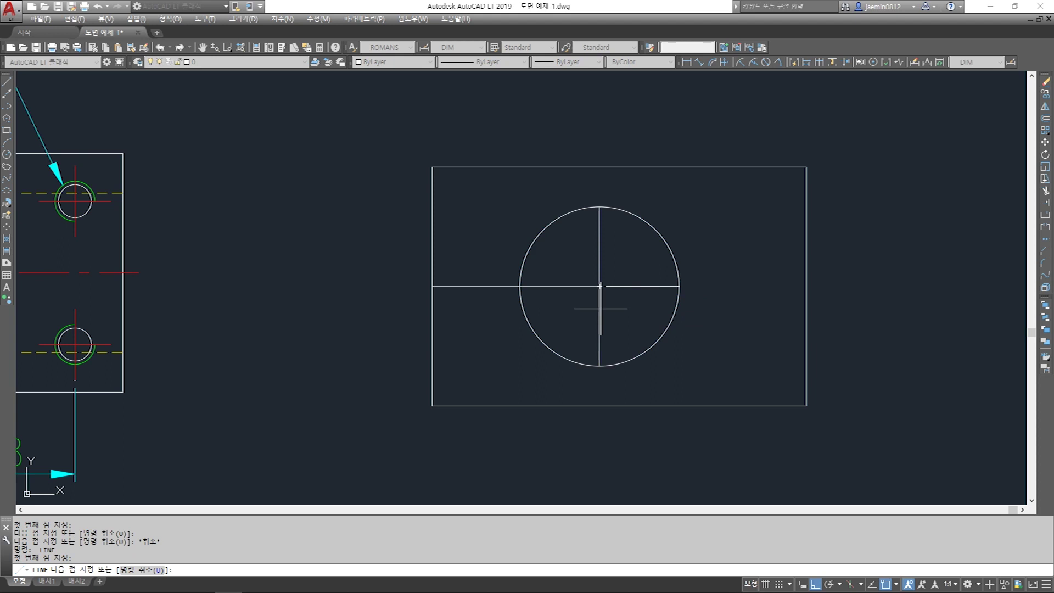
{"action": "left_click", "coordinate": [520, 303]}
{"action": "key", "text": "Escape"}
Move the vertical and horizontal lines crossing the circle to layer 001
{"action": "left_click", "coordinate": [625, 277]}
{"action": "left_click", "coordinate": [572, 263]}
{"action": "left_click", "coordinate": [642, 276]}
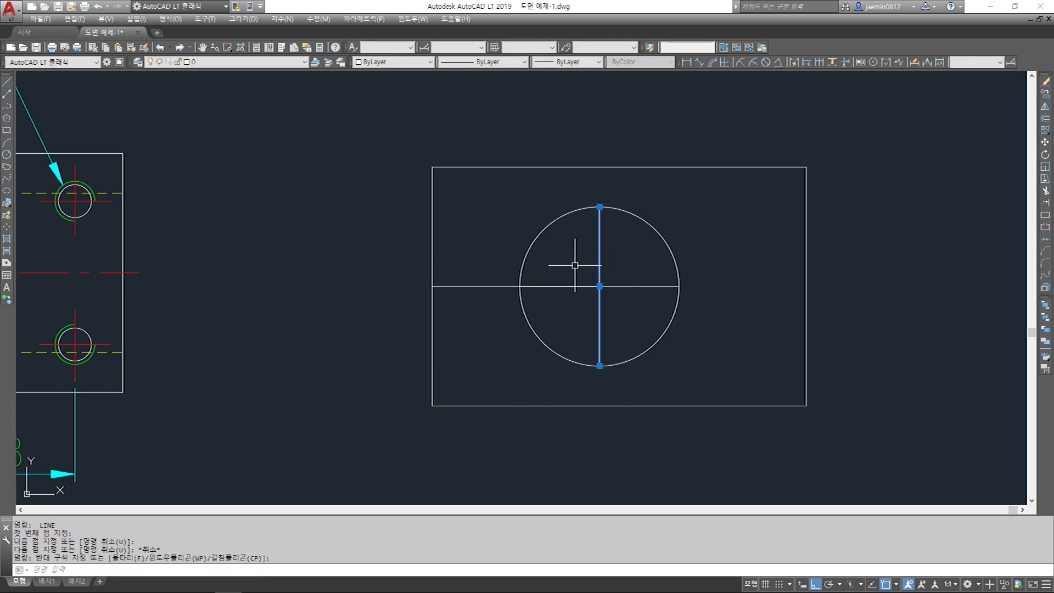
{"action": "left_click", "coordinate": [604, 320]}
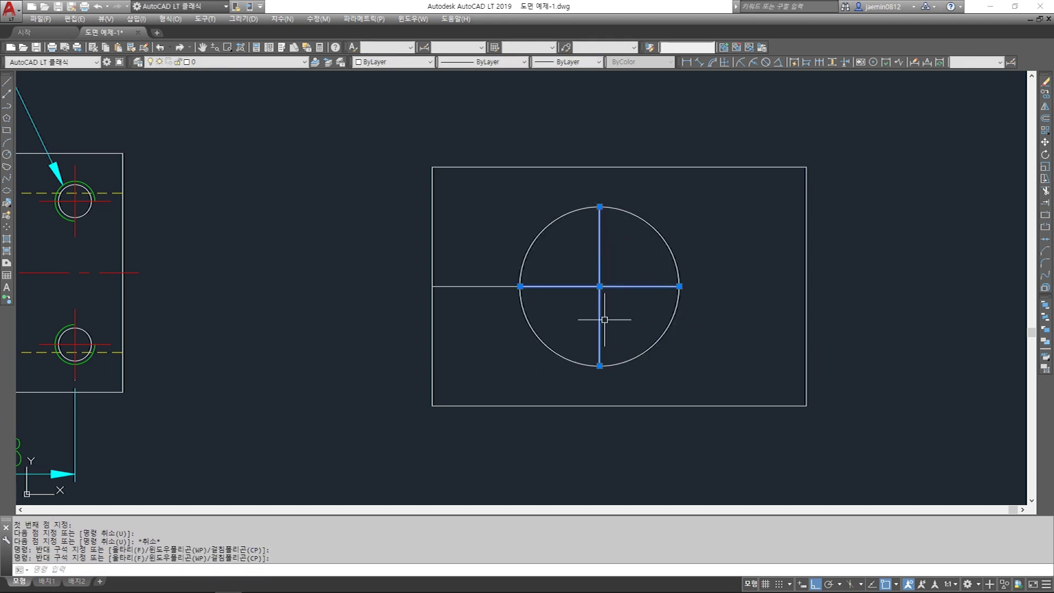
{"action": "left_click", "coordinate": [250, 62]}
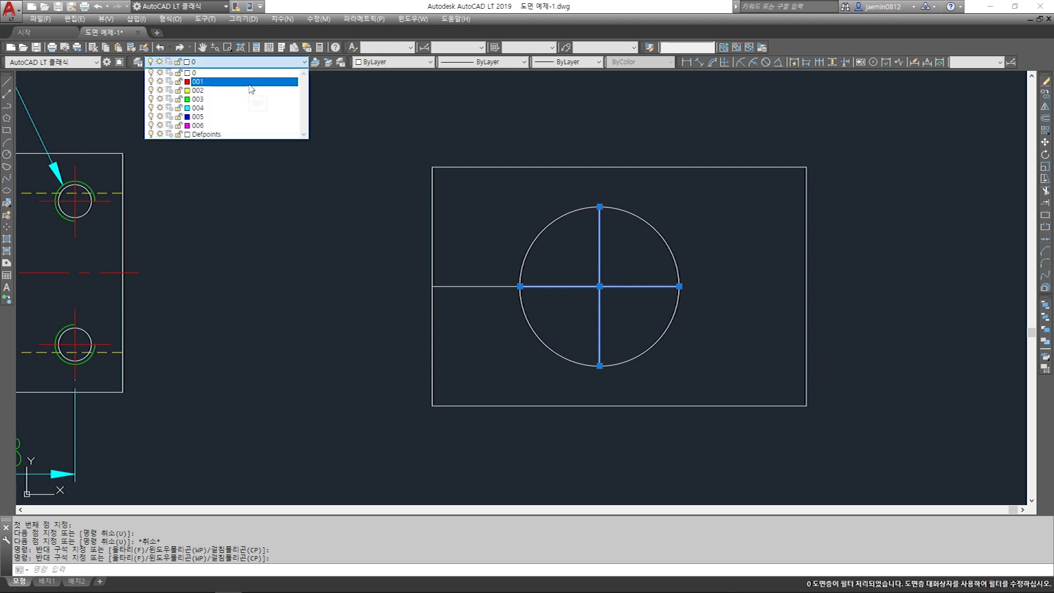
{"action": "left_click", "coordinate": [250, 83]}
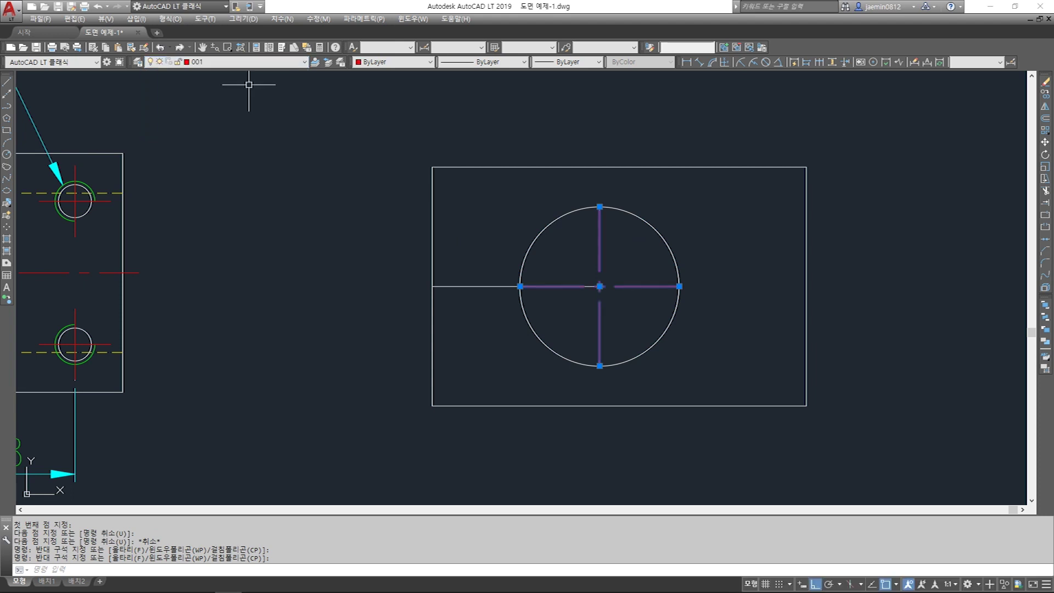
{"action": "key", "text": "Escape"}
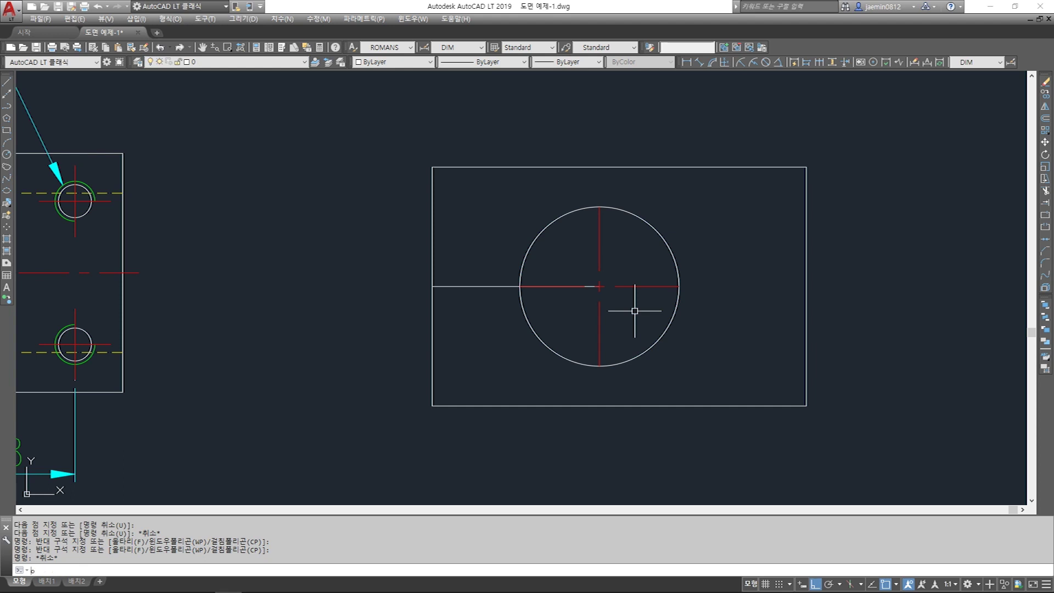
{"action": "type", "text": "o"}
{"action": "key", "text": "Return"}
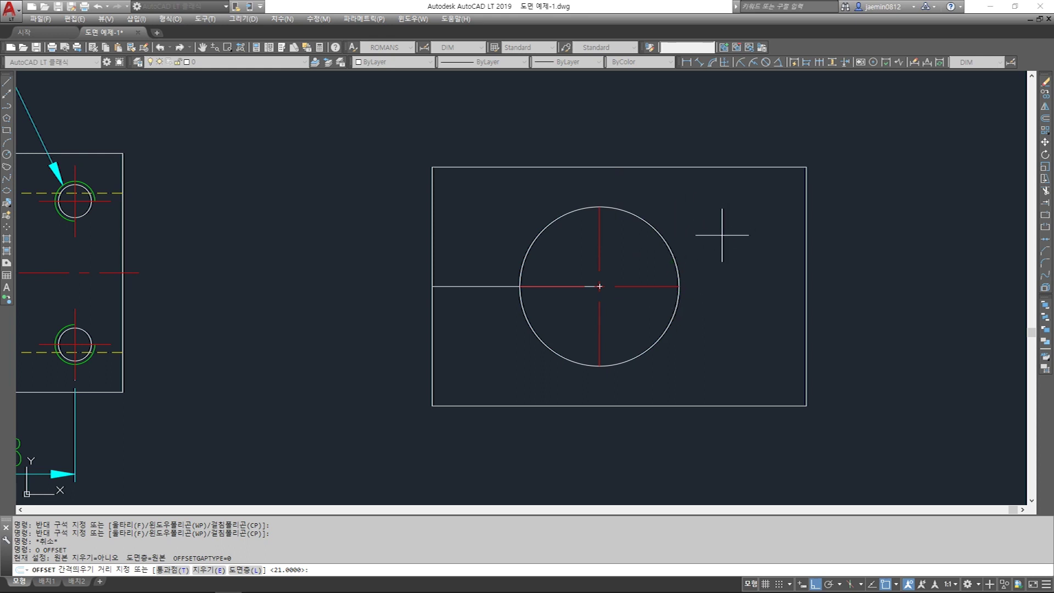
{"action": "key", "text": "Escape"}
{"action": "left_click_drag", "start_coordinate": [612, 231], "coordinate": [581, 249]}
{"action": "left_click_drag", "start_coordinate": [643, 256], "coordinate": [616, 311]}
{"action": "left_click_drag", "start_coordinate": [656, 273], "coordinate": [619, 319]}
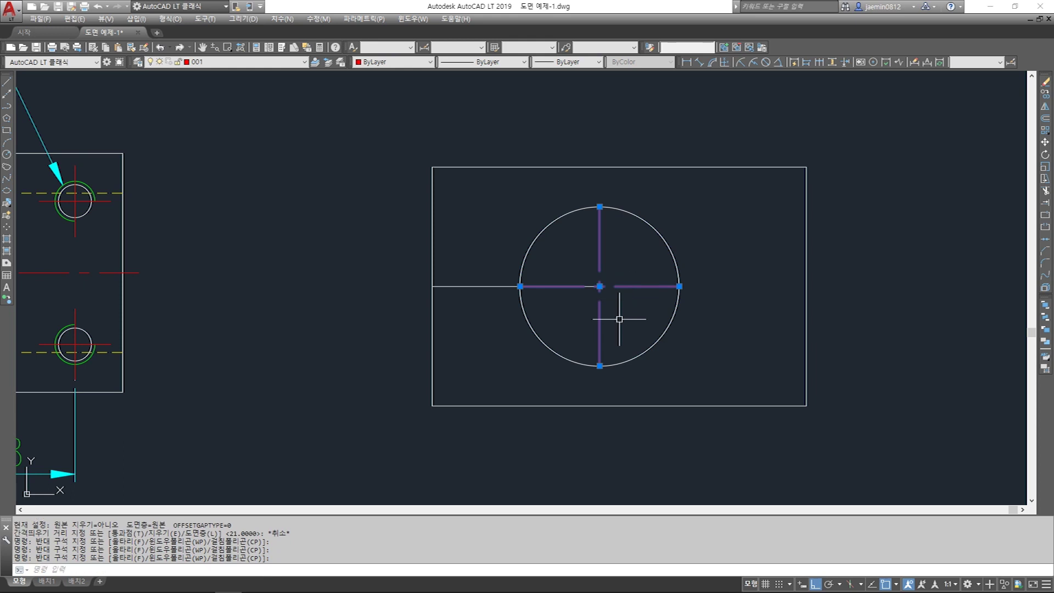
{"action": "key", "text": "Escape"}
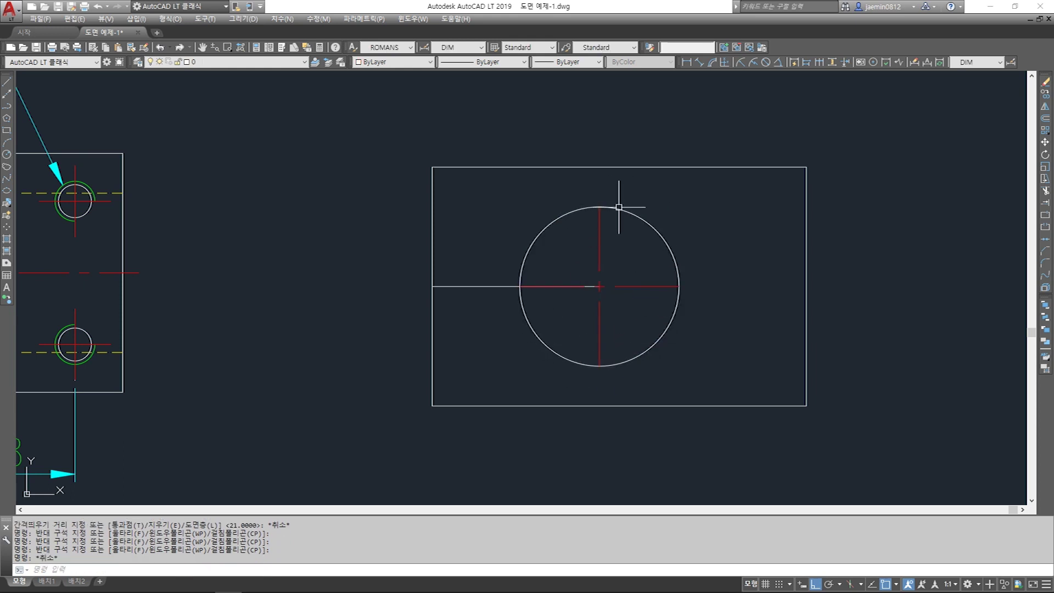
Stretch both ends of the vertical centre line freehand to slightly beyond the circle
{"action": "left_click", "coordinate": [599, 236]}
{"action": "left_click", "coordinate": [599, 207]}
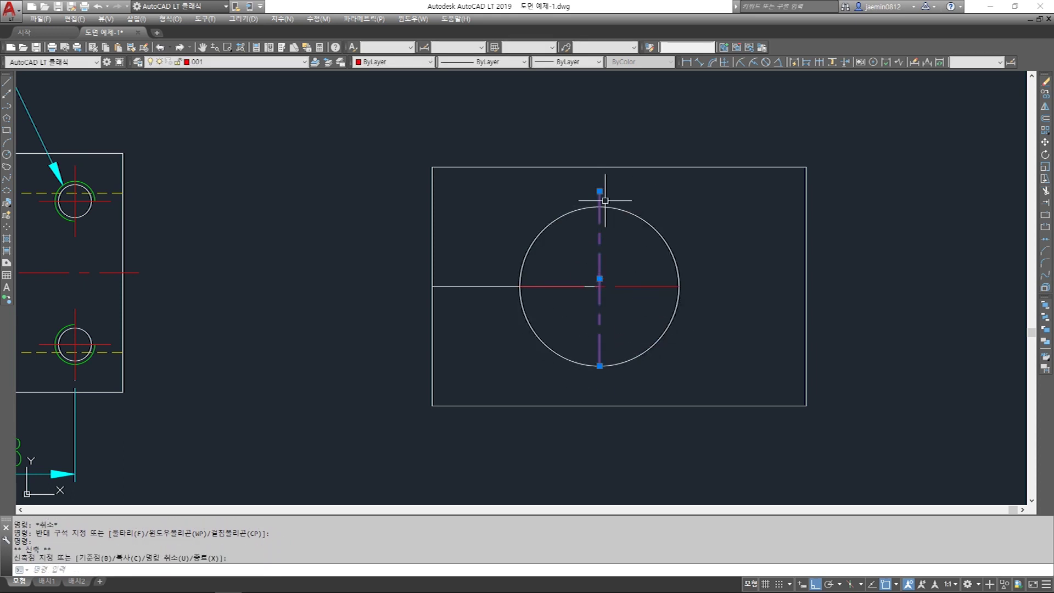
{"action": "key", "text": "Escape"}
{"action": "left_click", "coordinate": [598, 296]}
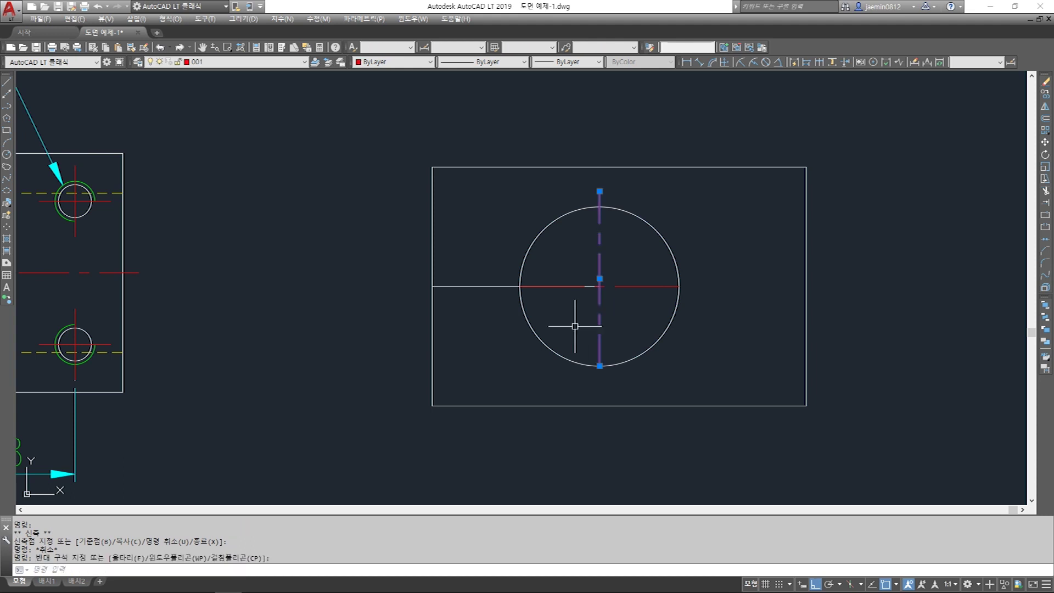
{"action": "left_click", "coordinate": [599, 380]}
{"action": "key", "text": "Escape"}
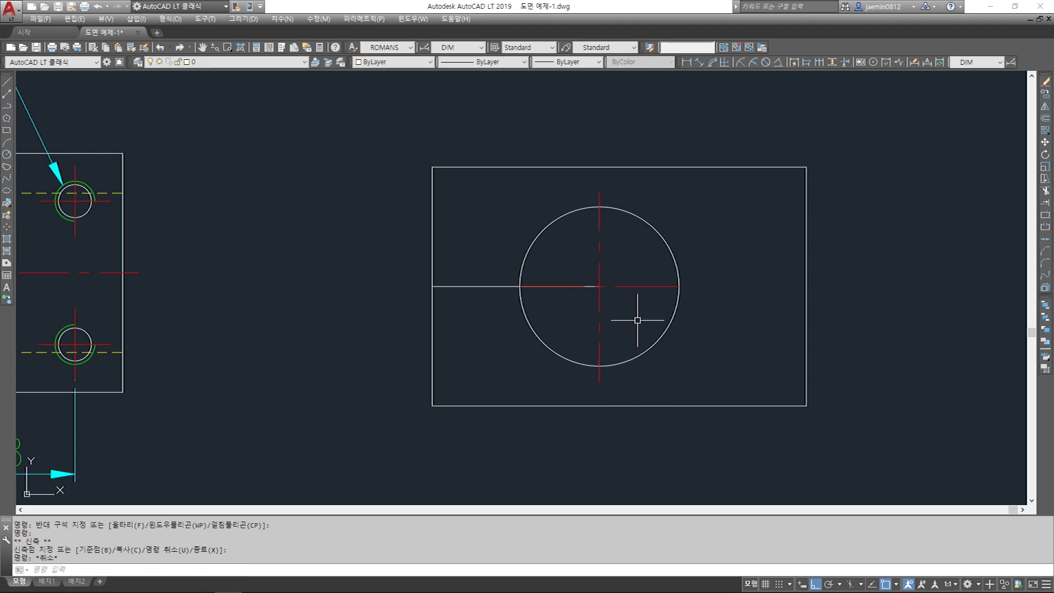
Undo both freehand stretches of the vertical centre line
{"action": "type", "text": "u"}
{"action": "key", "text": "Return"}
{"action": "key", "text": "Return"}
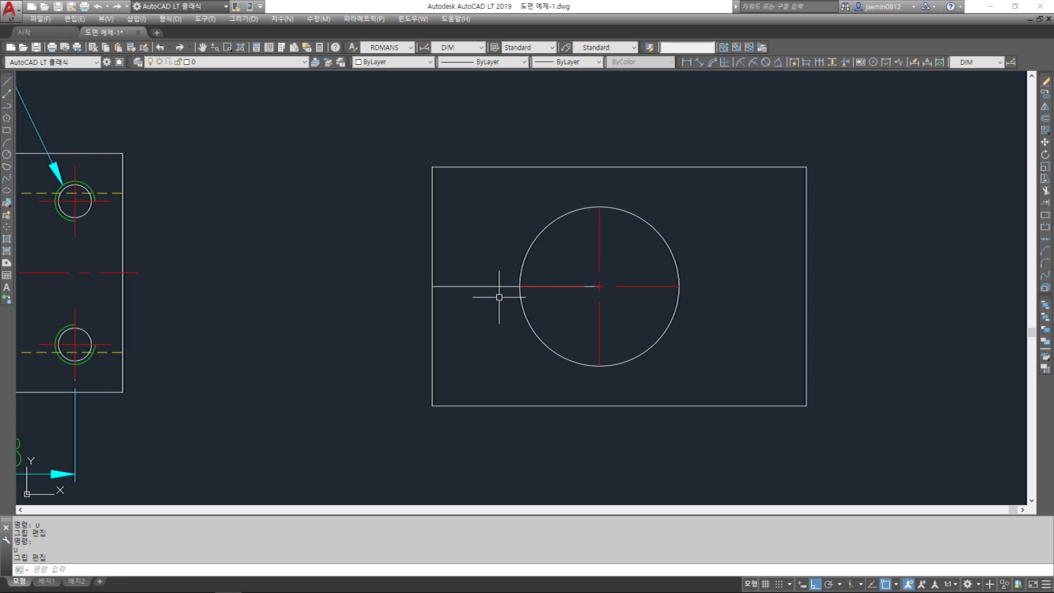
Stretch the right end of the horizontal centre line outward by 2 beyond the circle
{"action": "key", "text": "Escape"}
{"action": "left_click", "coordinate": [642, 268]}
{"action": "left_click", "coordinate": [631, 296]}
{"action": "left_click", "coordinate": [642, 268]}
{"action": "left_click", "coordinate": [631, 297]}
{"action": "left_click", "coordinate": [642, 267]}
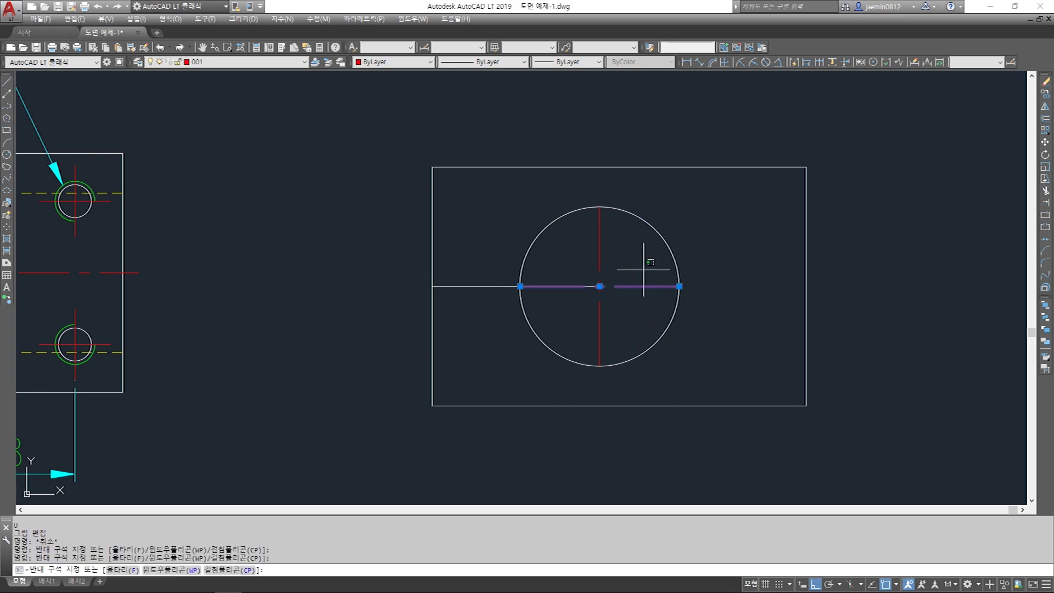
{"action": "left_click", "coordinate": [626, 311]}
{"action": "left_click", "coordinate": [629, 307]}
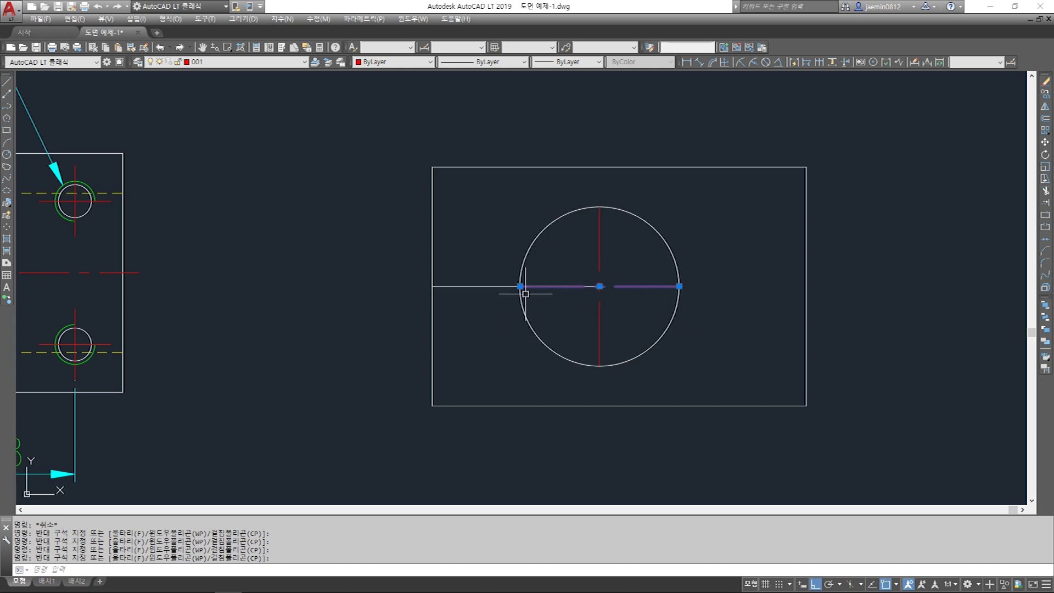
{"action": "scroll", "coordinate": [633, 291], "scroll_direction": "up", "scroll_amount": 2}
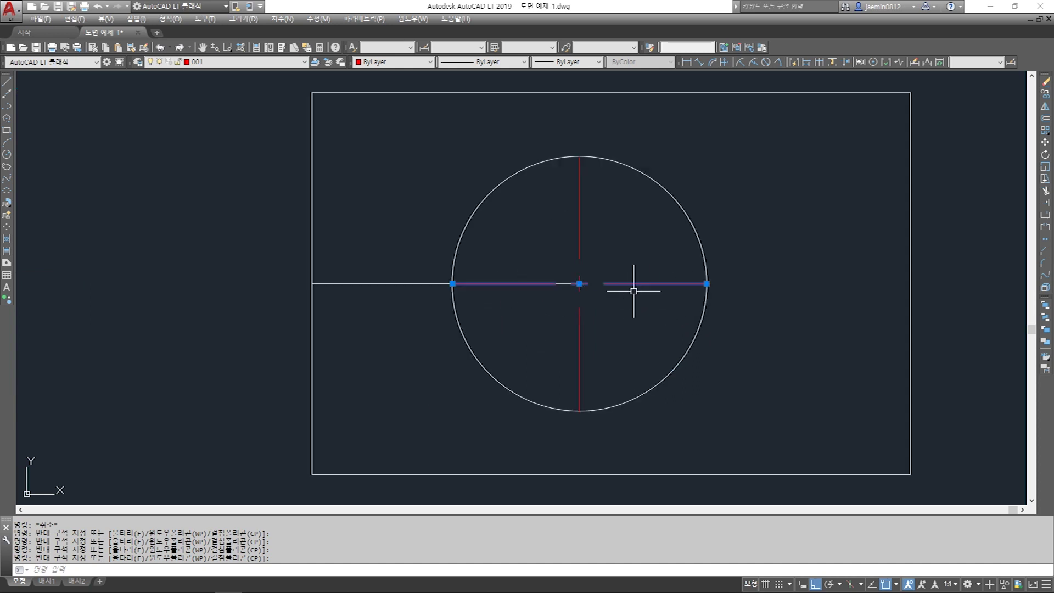
{"action": "left_click", "coordinate": [706, 283]}
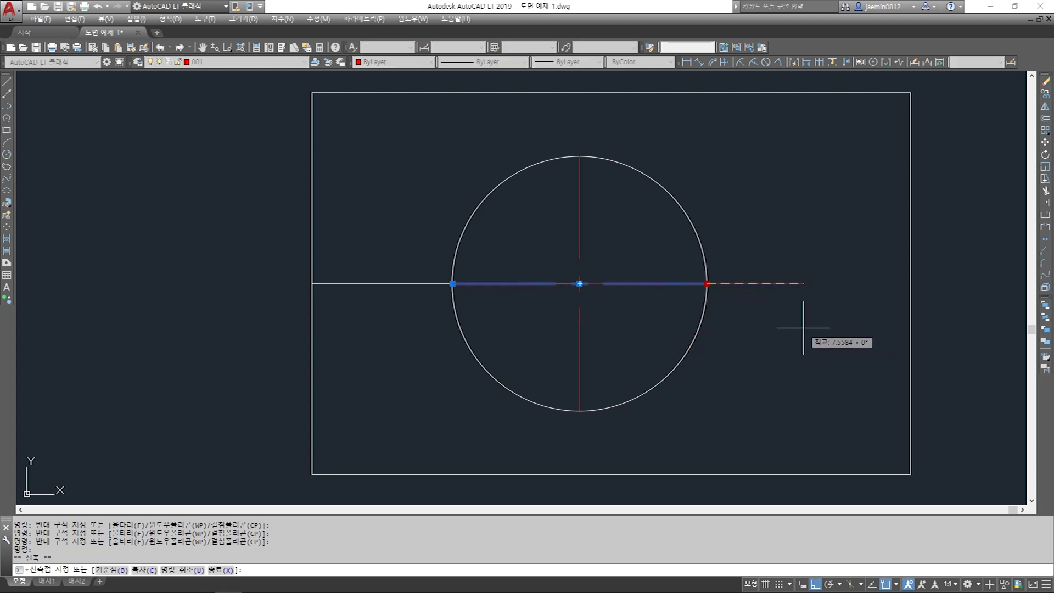
{"action": "type", "text": "2"}
{"action": "key", "text": "Return"}
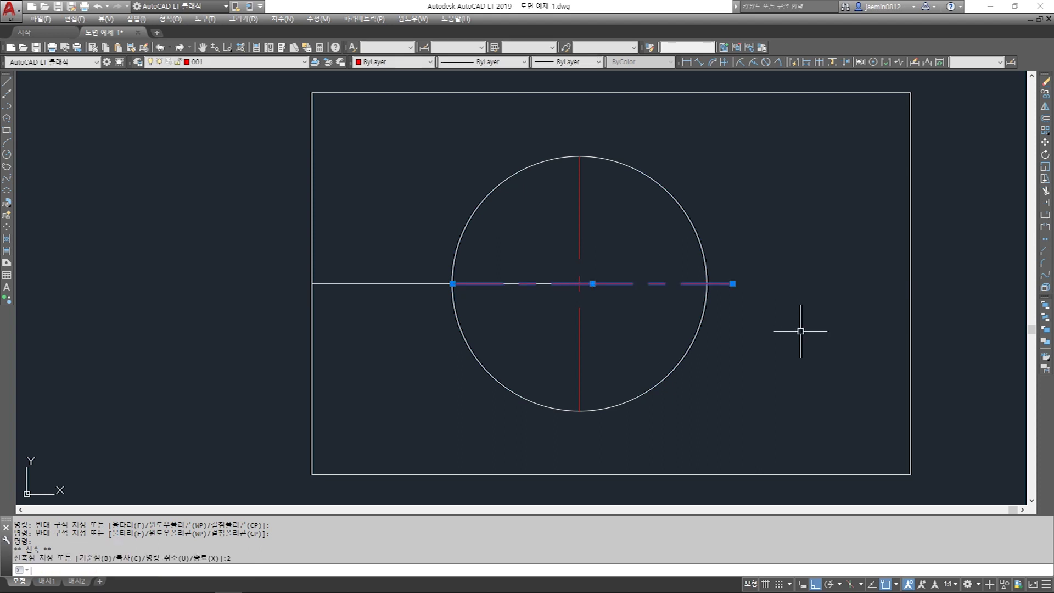
Stretch the left end of the horizontal centre line outward by 2 beyond the circle
{"action": "left_click", "coordinate": [453, 284]}
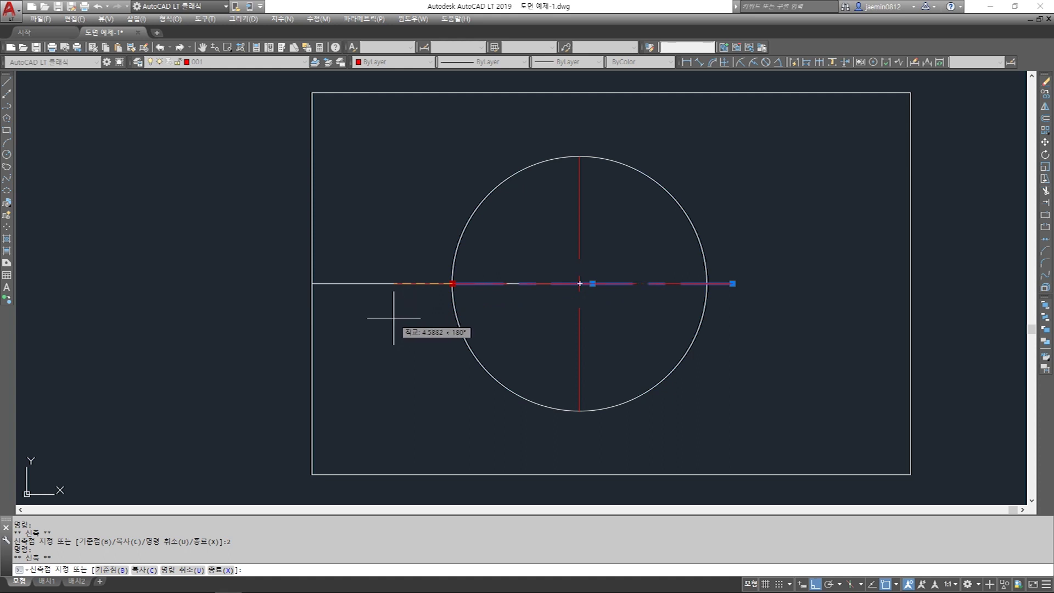
{"action": "type", "text": "2"}
{"action": "key", "text": "Escape"}
{"action": "key", "text": "Escape"}
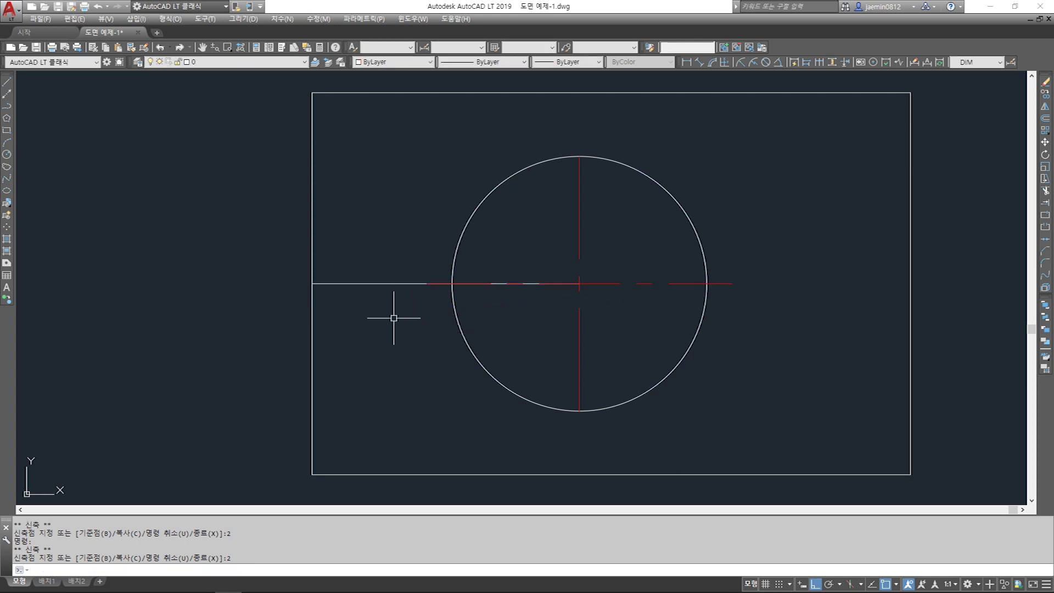
Check how far the horizontal centre line extends past the circle on each side with temporary linear dimensions
{"action": "type", "text": "aa"}
{"action": "key", "text": "Return"}
{"action": "left_click", "coordinate": [450, 295]}
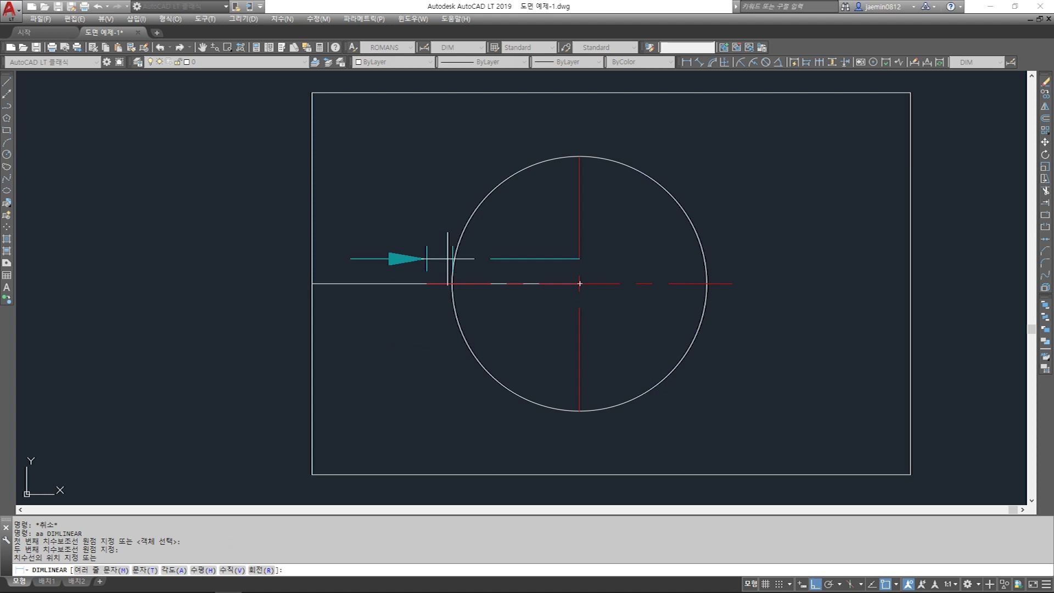
{"action": "key", "text": "Escape"}
{"action": "key", "text": "Return"}
{"action": "left_click", "coordinate": [706, 283]}
{"action": "left_click", "coordinate": [734, 284]}
{"action": "key", "text": "Escape"}
Undo the stretches at both ends of the horizontal centre line
{"action": "left_click", "coordinate": [579, 232]}
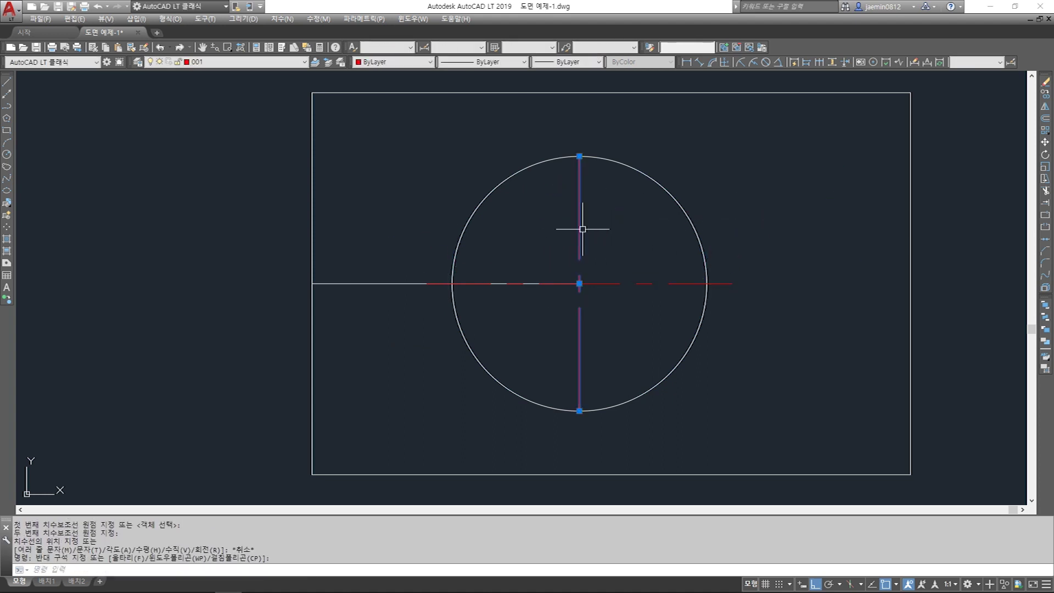
{"action": "key", "text": "Escape"}
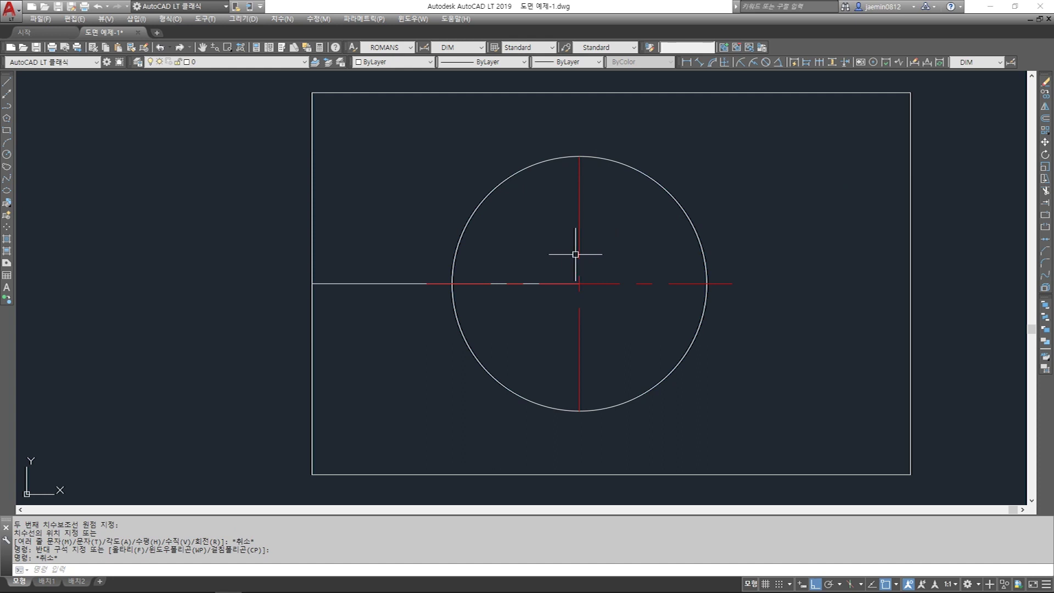
{"action": "type", "text": "u"}
{"action": "key", "text": "Return"}
{"action": "key", "text": "Return"}
{"action": "key", "text": "Return"}
Offset the circle outward by 2 to make a concentric guide circle
{"action": "type", "text": "o"}
{"action": "key", "text": "Return"}
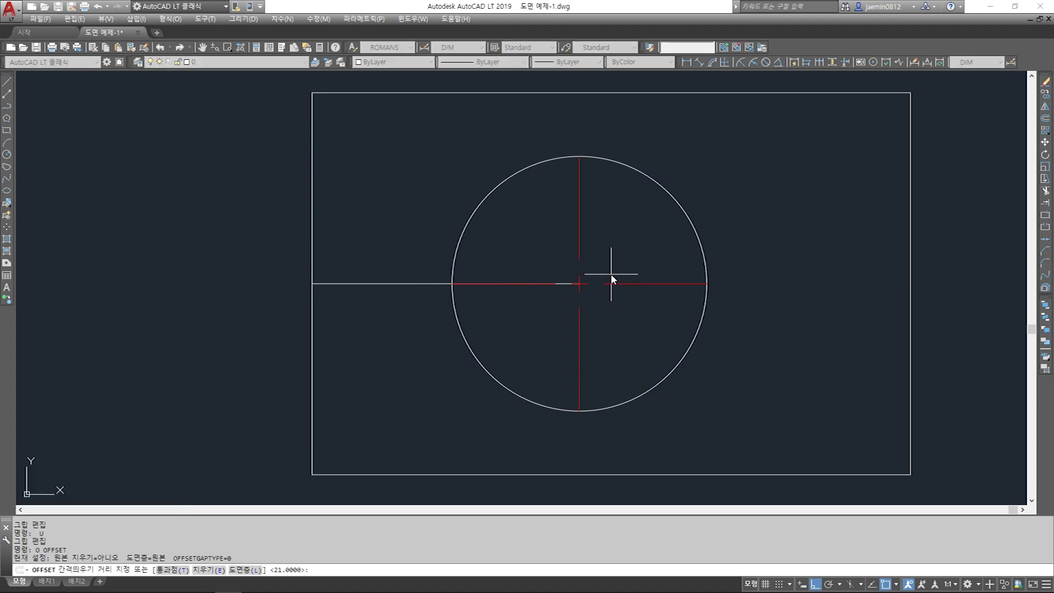
{"action": "type", "text": "2"}
{"action": "key", "text": "Return"}
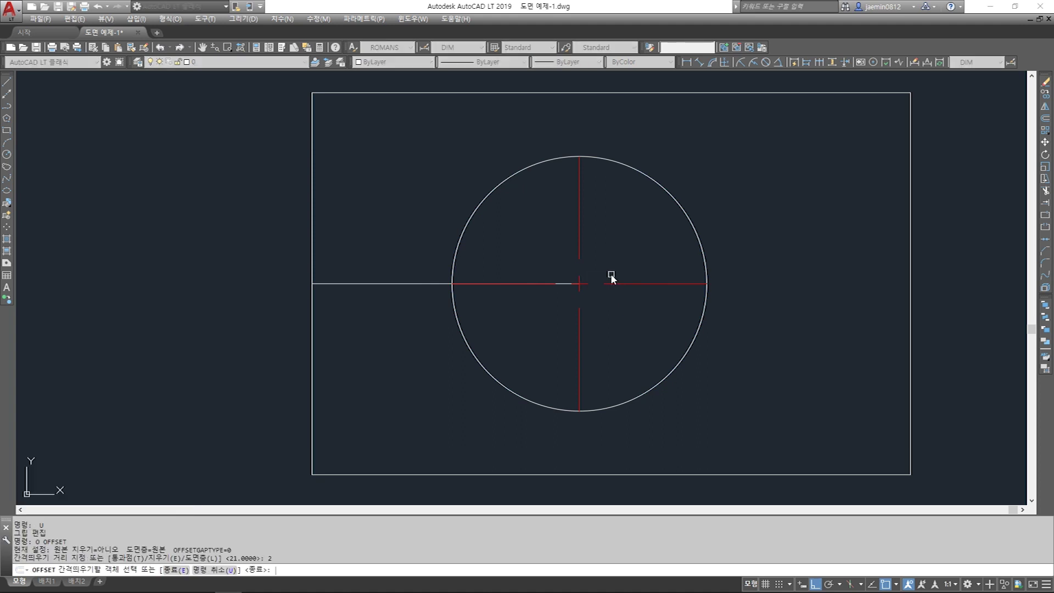
{"action": "left_click", "coordinate": [666, 190]}
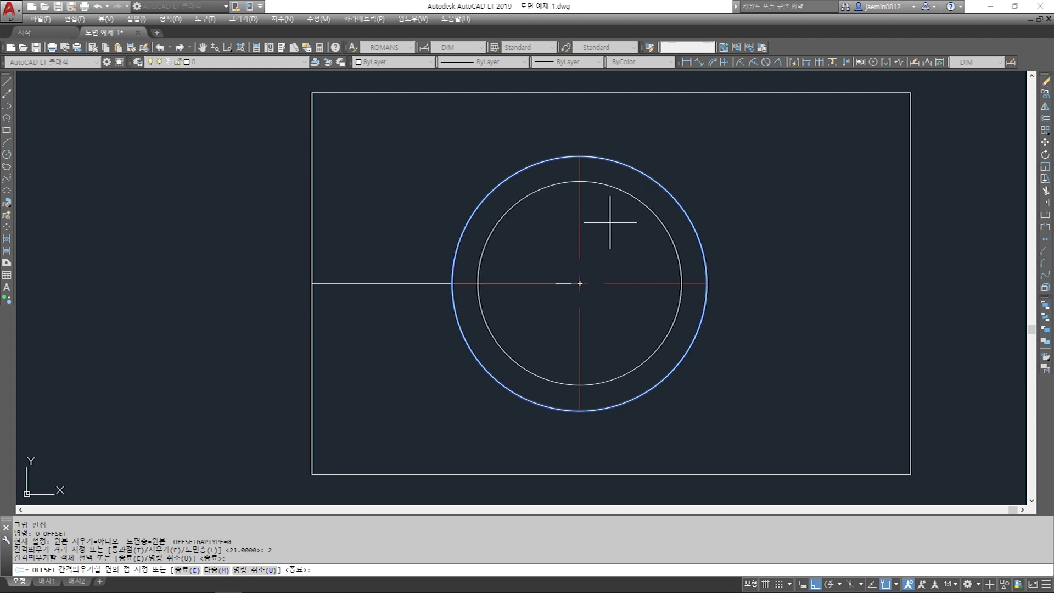
{"action": "left_click", "coordinate": [733, 134]}
{"action": "key", "text": "Escape"}
Check the gap between the two concentric circles with a temporary linear dimension at their upper quadrants
{"action": "type", "text": "aa"}
{"action": "key", "text": "Return"}
{"action": "left_click", "coordinate": [579, 156]}
{"action": "left_click", "coordinate": [579, 131]}
{"action": "scroll", "coordinate": [613, 151], "scroll_direction": "down", "scroll_amount": 4}
{"action": "scroll", "coordinate": [625, 156], "scroll_direction": "up", "scroll_amount": 4}
{"action": "scroll", "coordinate": [628, 175], "scroll_direction": "down", "scroll_amount": 2}
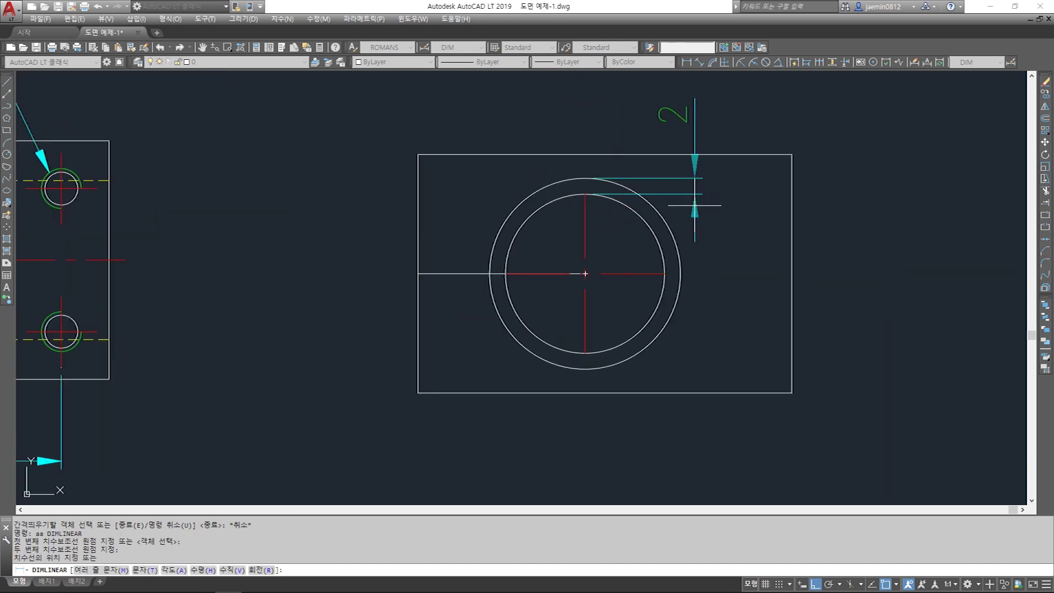
{"action": "key", "text": "Escape"}
Extend both ends of the vertical and horizontal centre lines to the outer guide circle
{"action": "type", "text": "ee"}
{"action": "key", "text": "Return"}
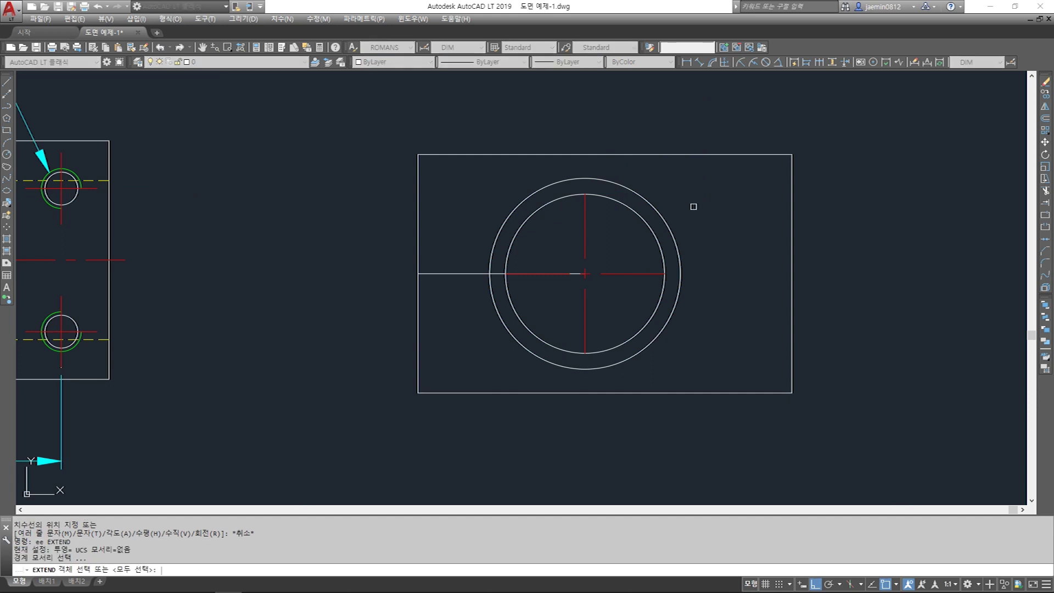
{"action": "left_click", "coordinate": [652, 204]}
{"action": "key", "text": "Return"}
{"action": "left_click", "coordinate": [585, 218]}
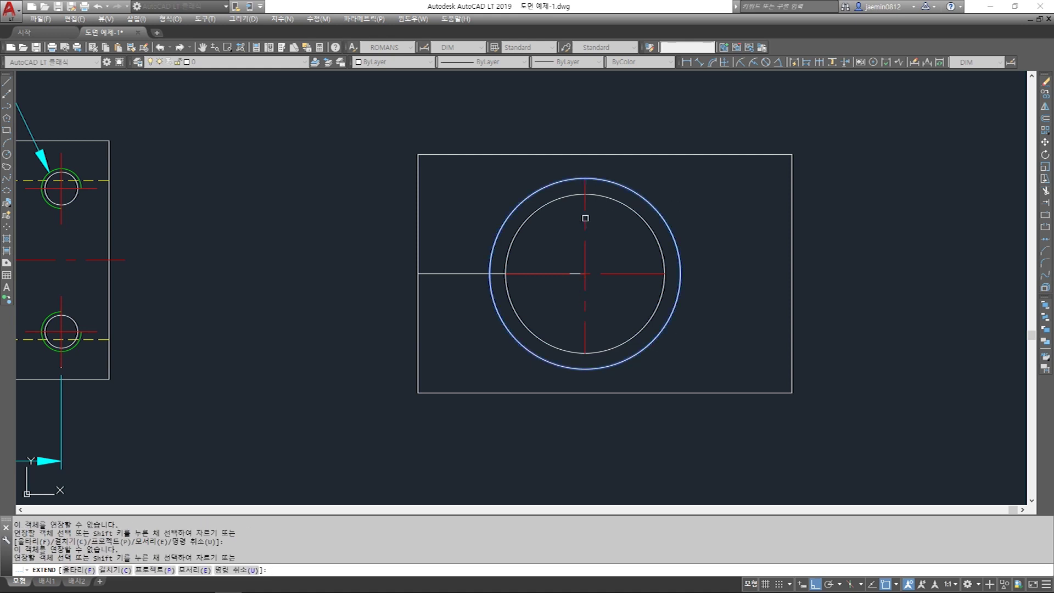
{"action": "left_click", "coordinate": [625, 273]}
{"action": "left_click", "coordinate": [582, 326]}
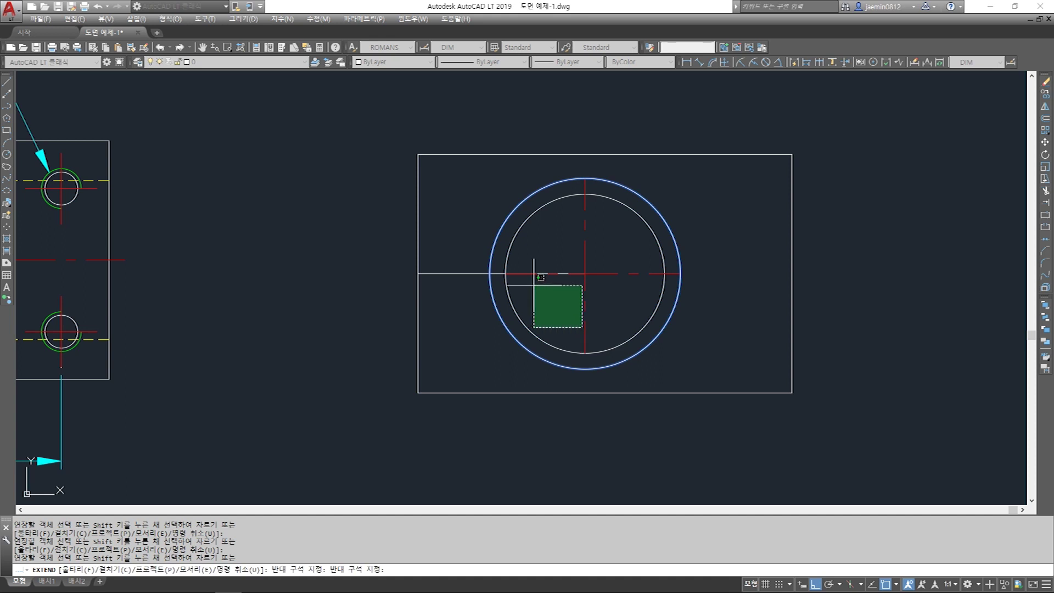
{"action": "left_click", "coordinate": [527, 269]}
{"action": "left_click", "coordinate": [532, 274]}
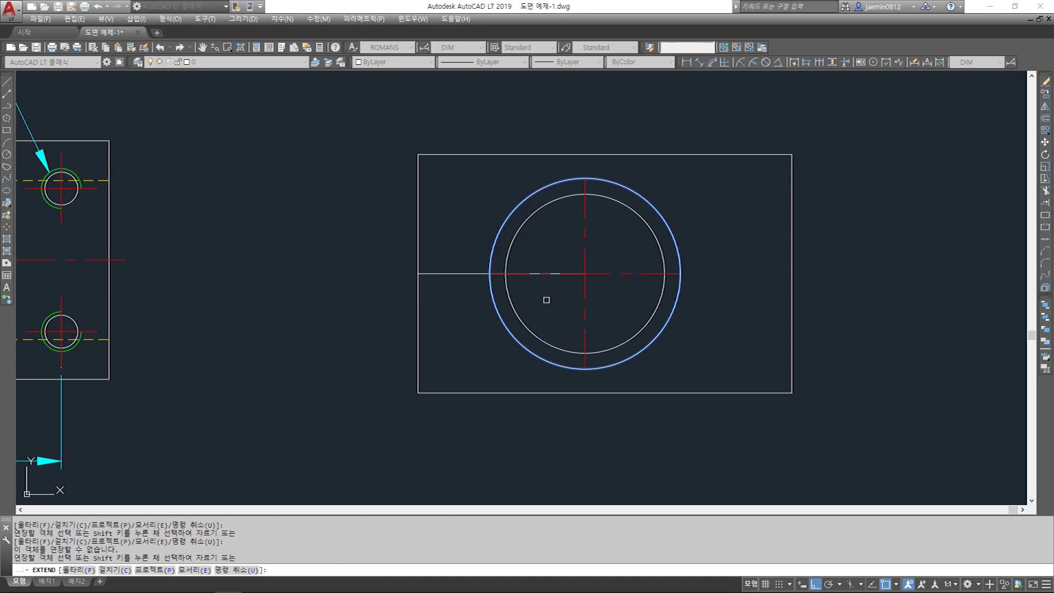
{"action": "key", "text": "Escape"}
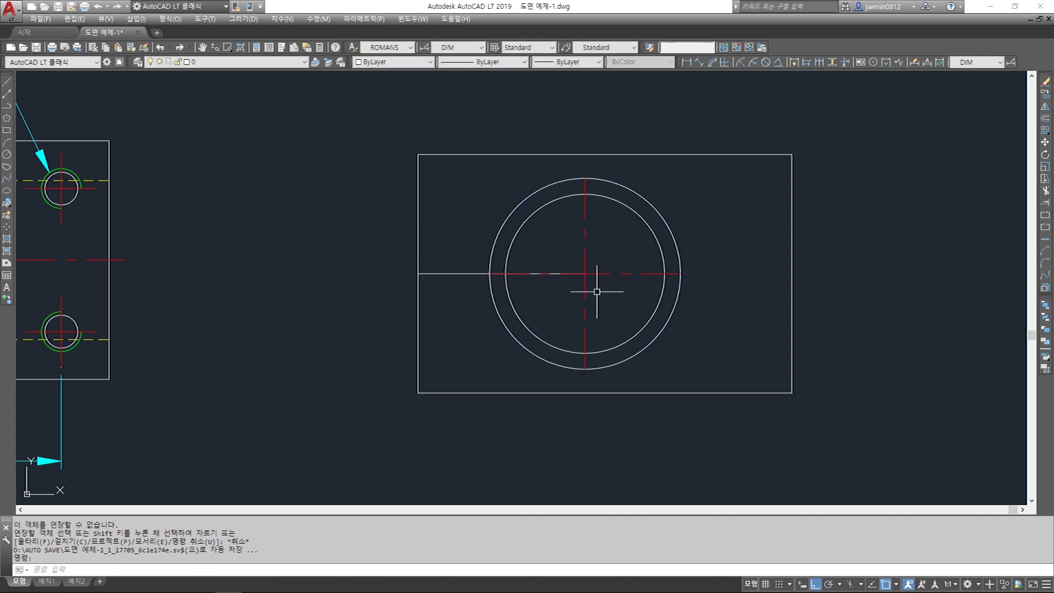
Delete the outer guide circle
{"action": "left_click", "coordinate": [663, 219]}
{"action": "key", "text": "Delete"}
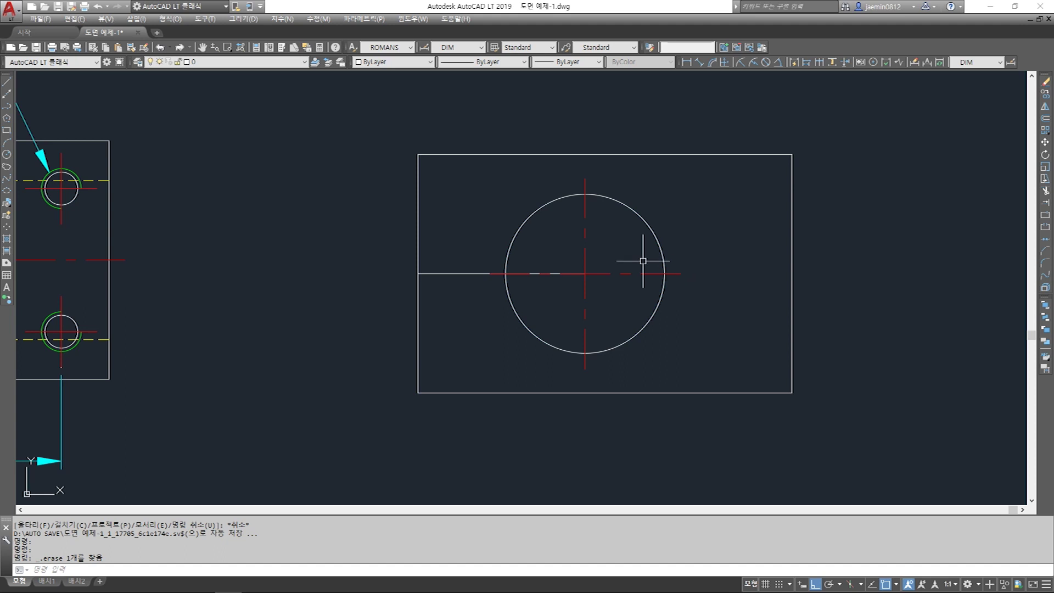
{"action": "scroll", "coordinate": [564, 176], "scroll_direction": "down", "scroll_amount": 4}
{"action": "scroll", "coordinate": [593, 239], "scroll_direction": "up", "scroll_amount": 6}
{"action": "key", "text": "Escape"}
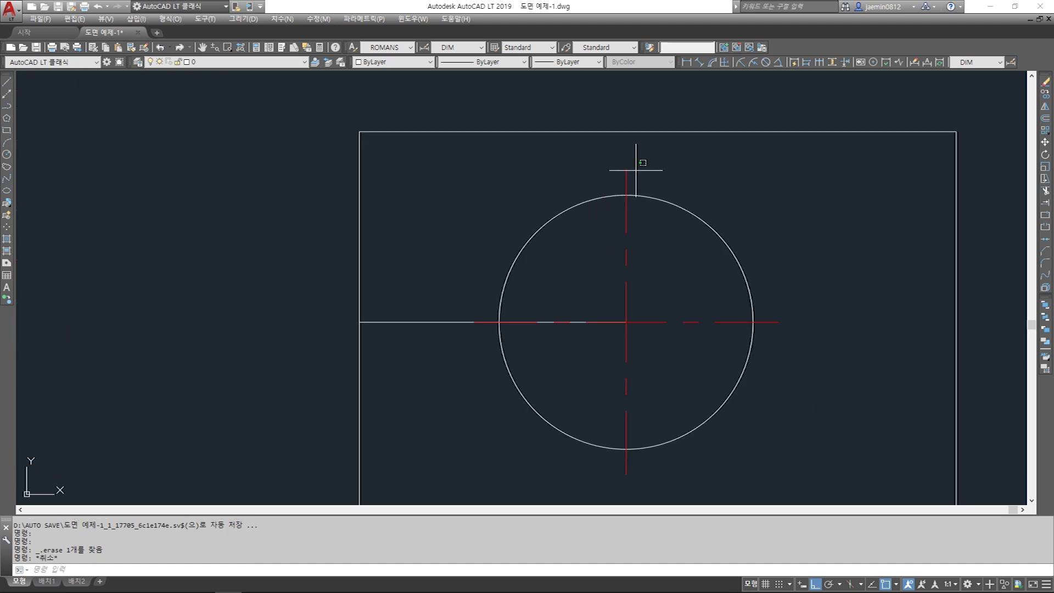
{"action": "left_click", "coordinate": [636, 170]}
{"action": "left_click", "coordinate": [618, 189]}
{"action": "left_click", "coordinate": [684, 282]}
{"action": "left_click", "coordinate": [651, 348]}
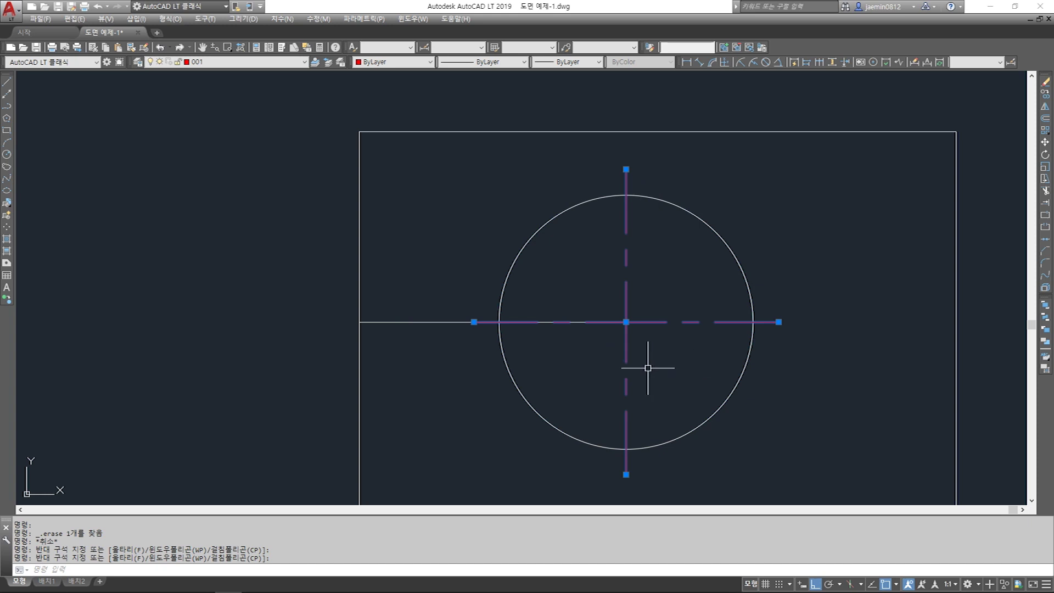
{"action": "key", "text": "Escape"}
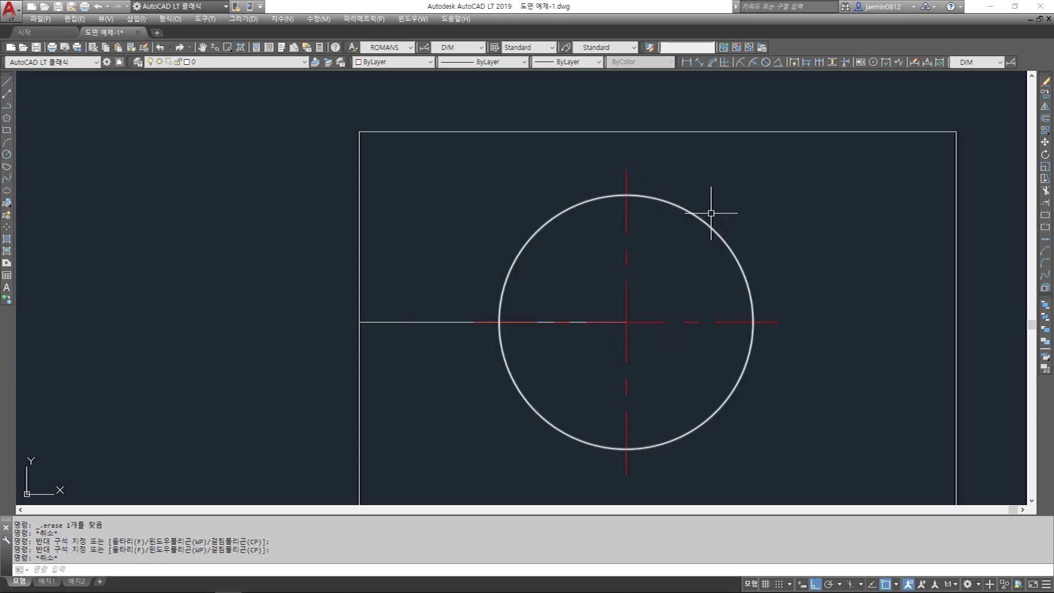
{"action": "left_click", "coordinate": [710, 212]}
{"action": "left_click", "coordinate": [682, 258]}
{"action": "left_click", "coordinate": [734, 189]}
{"action": "left_click", "coordinate": [670, 296]}
{"action": "key", "text": "Escape"}
{"action": "left_click", "coordinate": [670, 296]}
{"action": "left_click", "coordinate": [649, 341]}
{"action": "left_click", "coordinate": [644, 266]}
{"action": "left_click", "coordinate": [583, 297]}
{"action": "key", "text": "Escape"}
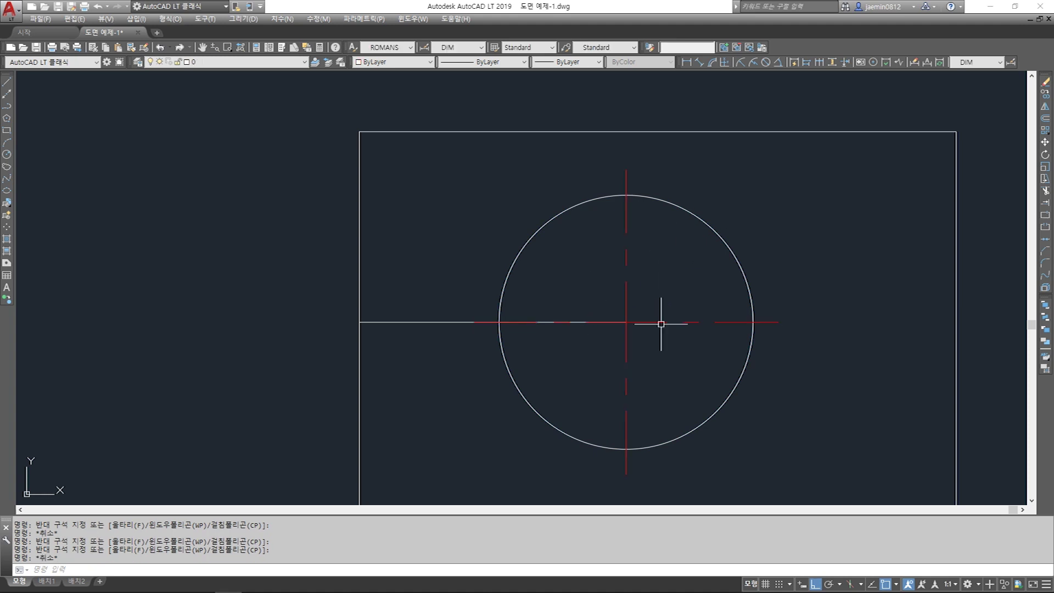
Examine the slot that cuts into the large hole in the clamp block's isometric view
{"action": "scroll", "coordinate": [629, 341], "scroll_direction": "down", "scroll_amount": 1}
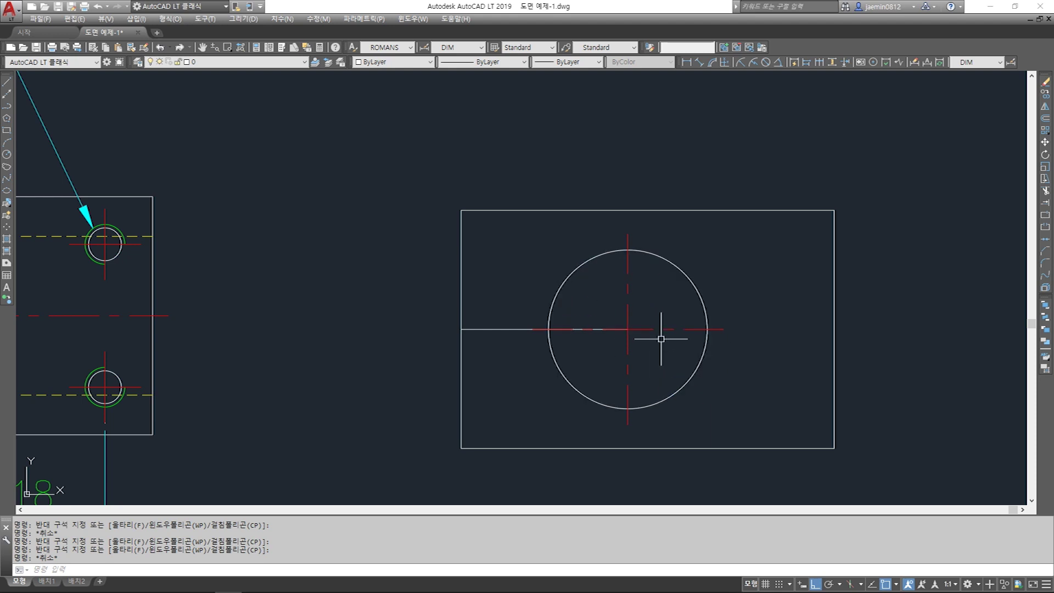
{"action": "scroll", "coordinate": [600, 336], "scroll_direction": "down", "scroll_amount": 4}
{"action": "scroll", "coordinate": [477, 272], "scroll_direction": "up", "scroll_amount": 4}
{"action": "scroll", "coordinate": [439, 271], "scroll_direction": "down", "scroll_amount": 2}
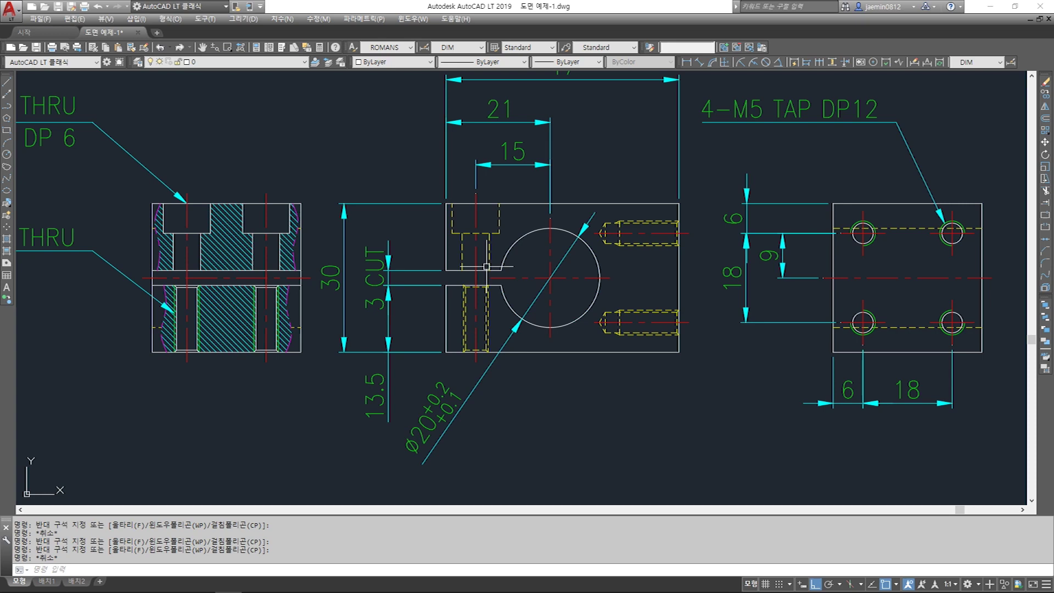
{"action": "scroll", "coordinate": [487, 268], "scroll_direction": "down", "scroll_amount": 12}
{"action": "middle_click_drag", "start_coordinate": [489, 268], "coordinate": [743, 281]}
{"action": "scroll", "coordinate": [360, 257], "scroll_direction": "up", "scroll_amount": 12}
{"action": "middle_click_drag", "start_coordinate": [290, 237], "coordinate": [402, 278]}
{"action": "scroll", "coordinate": [400, 211], "scroll_direction": "down", "scroll_amount": 10}
{"action": "scroll", "coordinate": [384, 277], "scroll_direction": "up", "scroll_amount": 10}
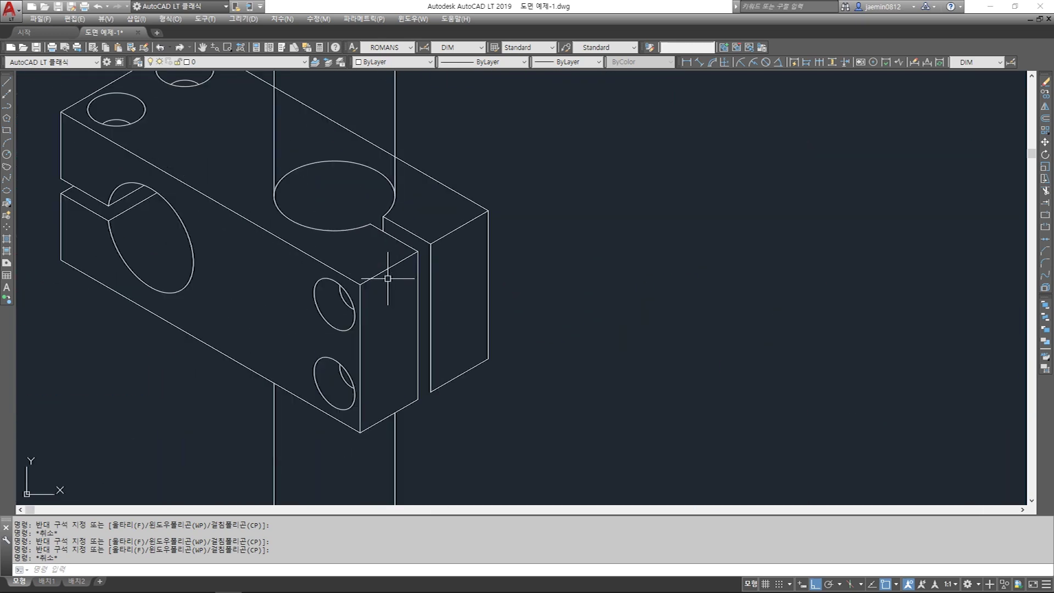
{"action": "scroll", "coordinate": [399, 236], "scroll_direction": "down", "scroll_amount": 4}
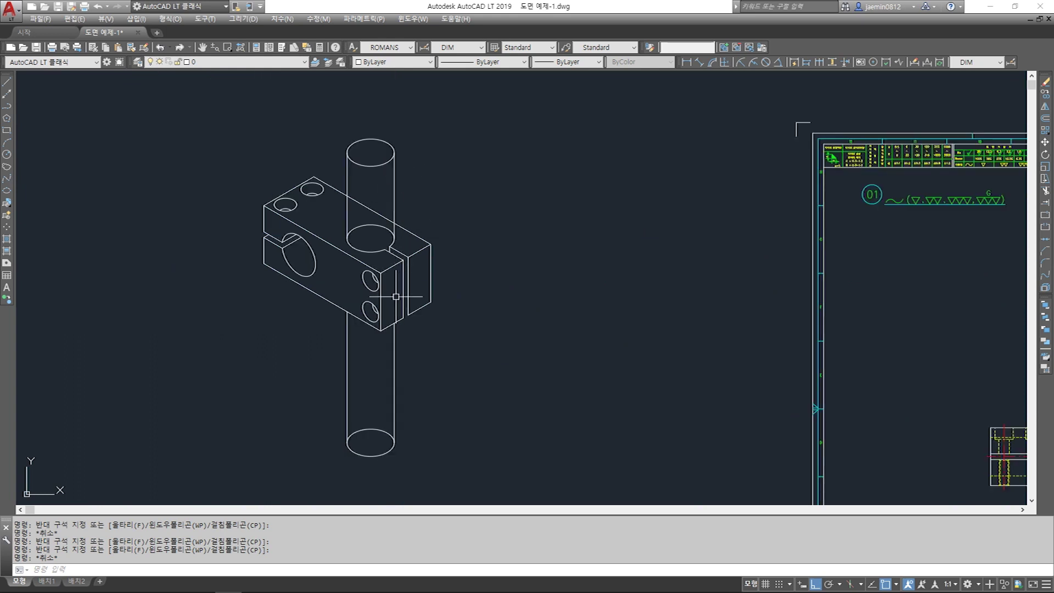
{"action": "scroll", "coordinate": [396, 296], "scroll_direction": "down", "scroll_amount": 5}
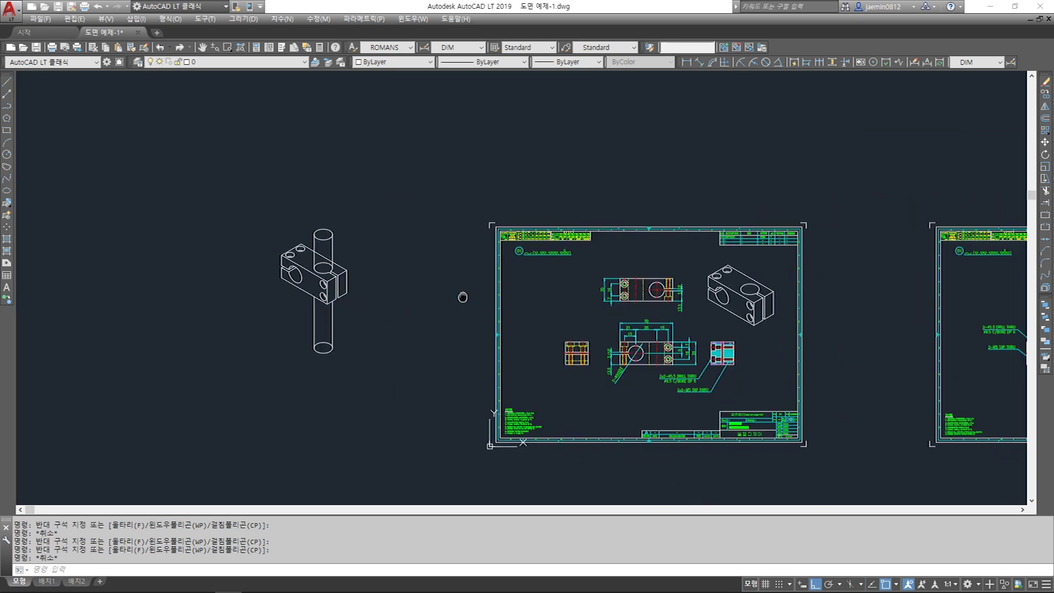
Examine the 3 CUT slot beside the Ø20 hole in the dimensioned reference front view
{"action": "scroll", "coordinate": [856, 302], "scroll_direction": "up", "scroll_amount": 5}
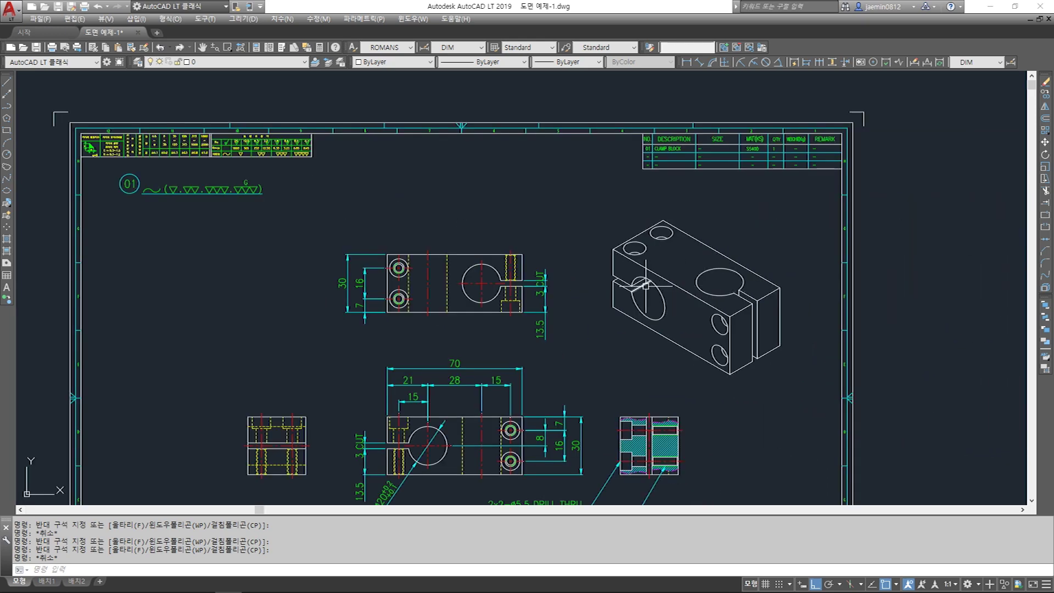
{"action": "scroll", "coordinate": [656, 286], "scroll_direction": "down", "scroll_amount": 5}
{"action": "scroll", "coordinate": [468, 310], "scroll_direction": "up", "scroll_amount": 5}
{"action": "scroll", "coordinate": [779, 343], "scroll_direction": "up", "scroll_amount": 4}
{"action": "scroll", "coordinate": [672, 344], "scroll_direction": "up", "scroll_amount": 1}
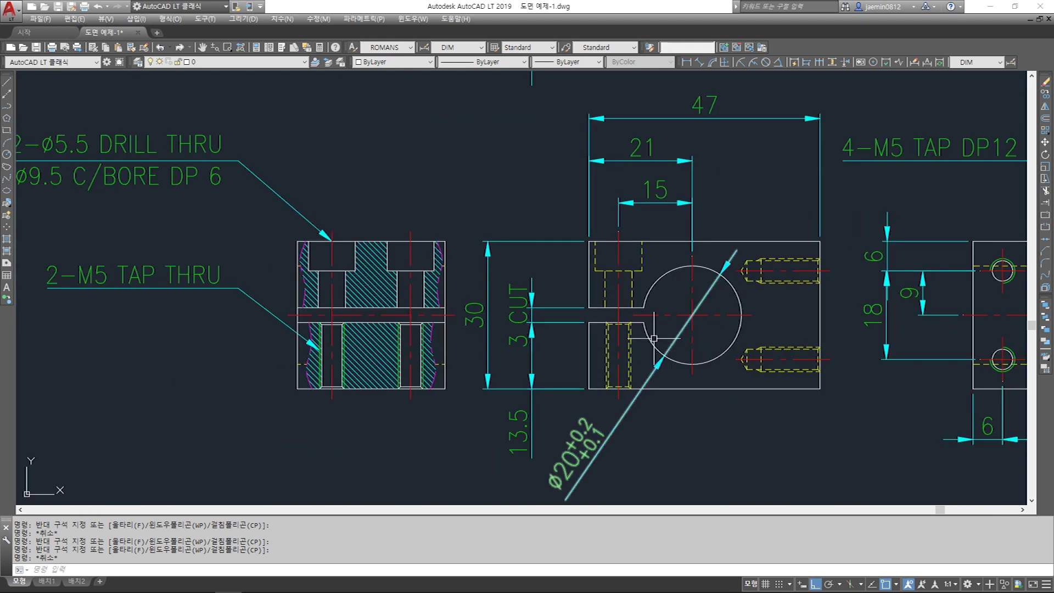
{"action": "scroll", "coordinate": [493, 317], "scroll_direction": "up", "scroll_amount": 1}
{"action": "scroll", "coordinate": [493, 316], "scroll_direction": "up", "scroll_amount": 1}
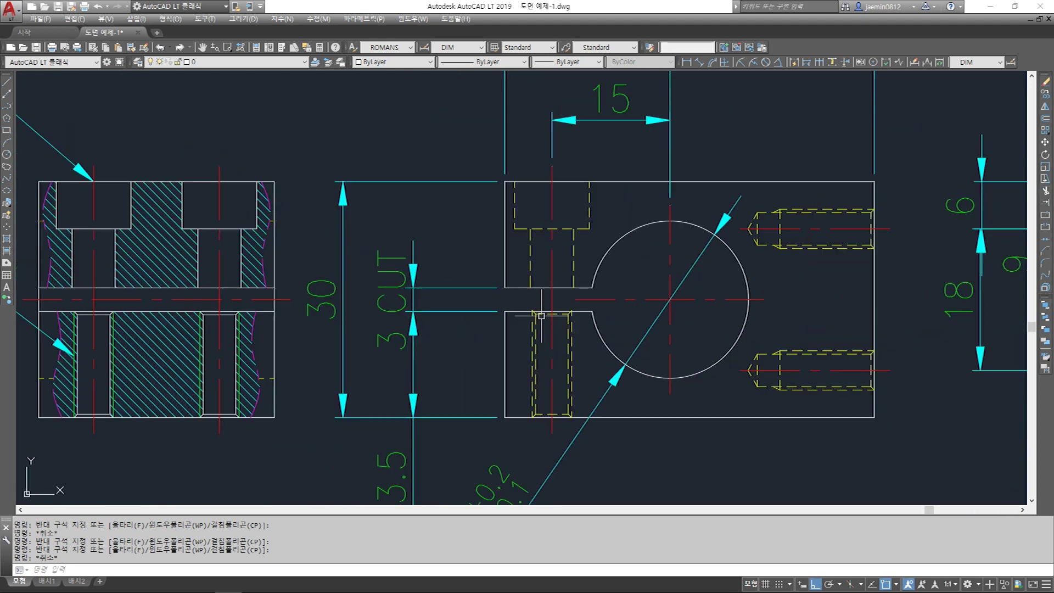
{"action": "scroll", "coordinate": [524, 354], "scroll_direction": "down", "scroll_amount": 1}
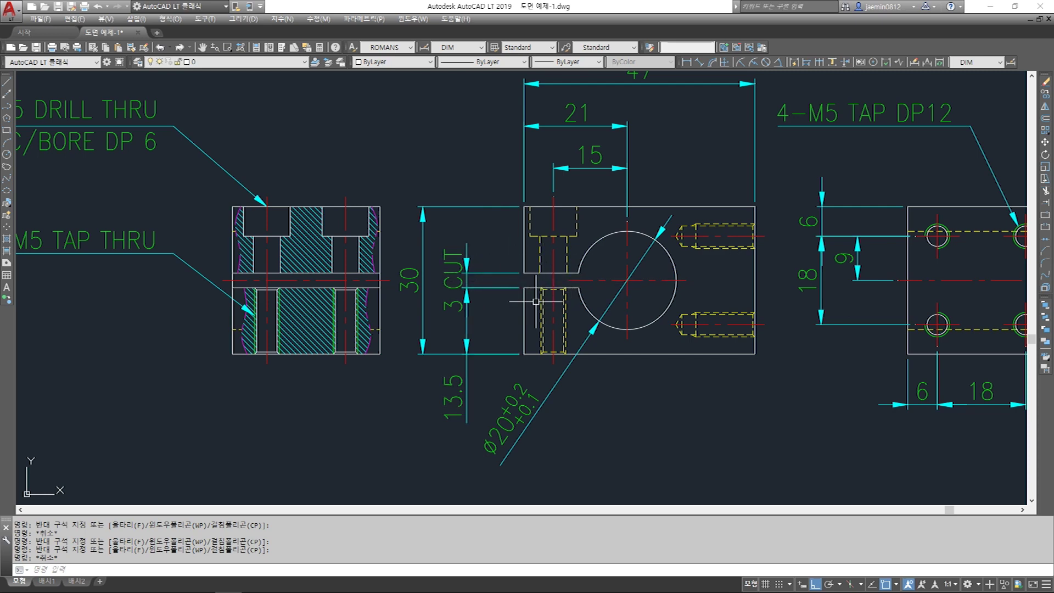
{"action": "mouse_move", "coordinate": [541, 290]}
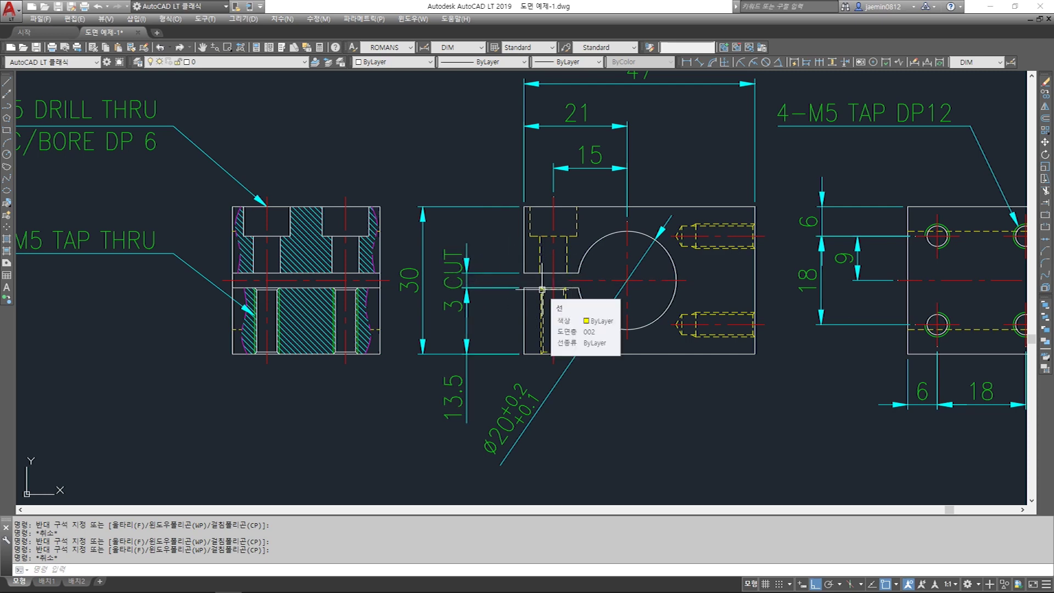
Measure the height from the slot's upper edge to the block's top edge in the reference front view, and erase the temporary dimension
{"action": "key", "text": "Escape"}
{"action": "type", "text": "aa"}
{"action": "key", "text": "space"}
{"action": "left_click", "coordinate": [524, 272]}
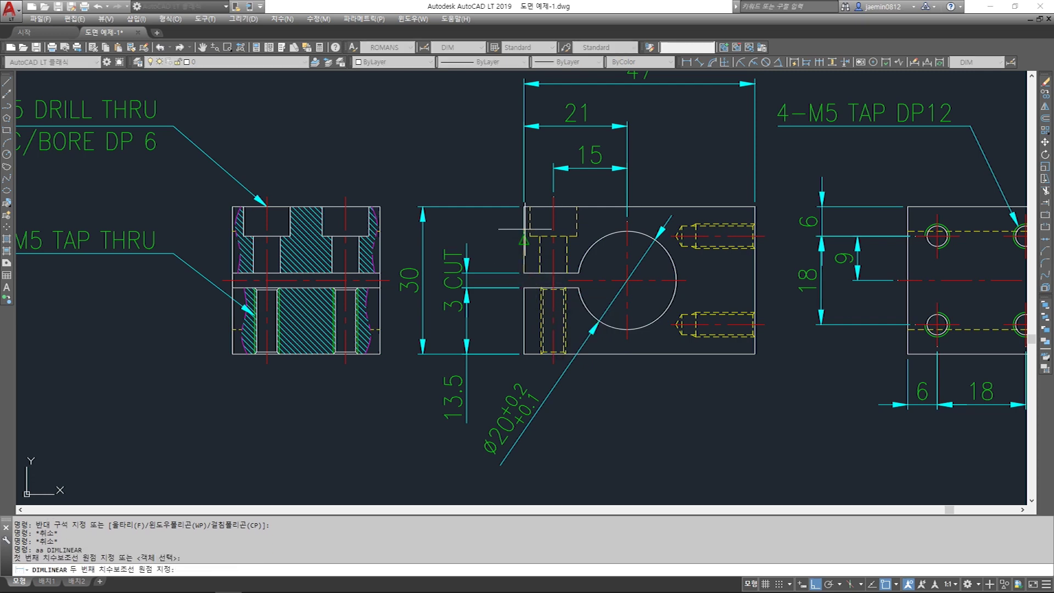
{"action": "left_click", "coordinate": [523, 207]}
{"action": "left_click", "coordinate": [494, 231]}
{"action": "key", "text": "Escape"}
{"action": "type", "text": "e"}
{"action": "key", "text": "space"}
{"action": "left_click", "coordinate": [495, 246]}
{"action": "key", "text": "space"}
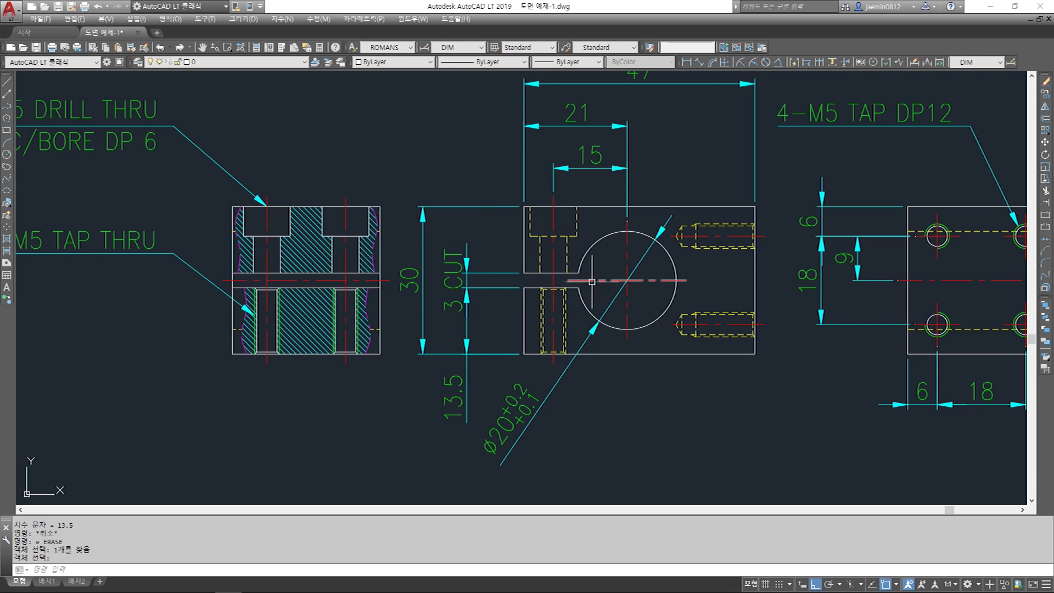
Offset the horizontal line running from the block's left edge to the circle's centre by 1.5 both upward and downward
{"action": "scroll", "coordinate": [540, 288], "scroll_direction": "down", "scroll_amount": 5}
{"action": "scroll", "coordinate": [582, 296], "scroll_direction": "up", "scroll_amount": 10}
{"action": "left_click_drag", "start_coordinate": [501, 320], "coordinate": [489, 282]}
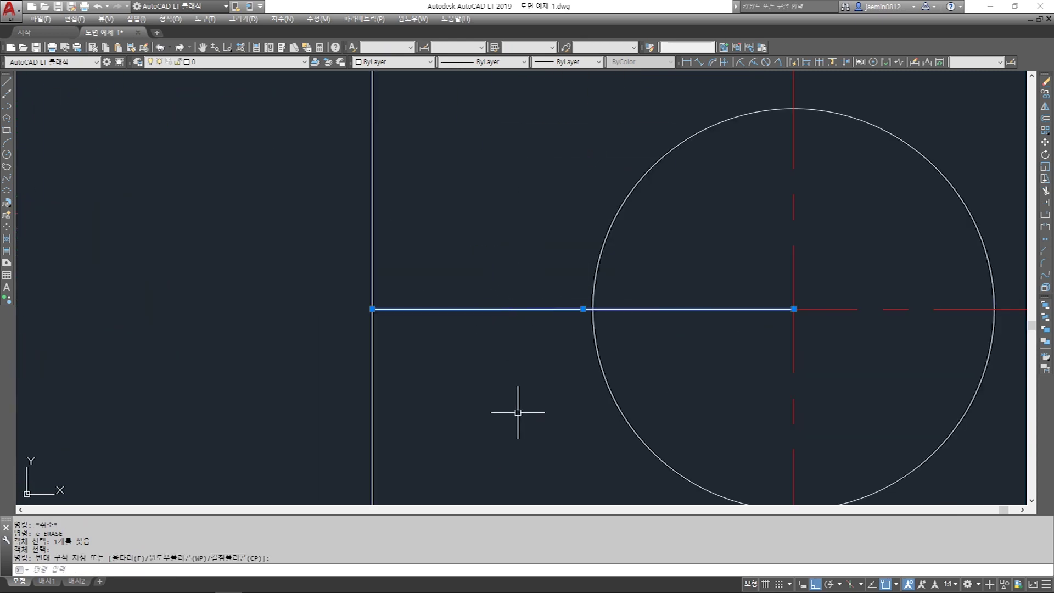
{"action": "key", "text": "Escape"}
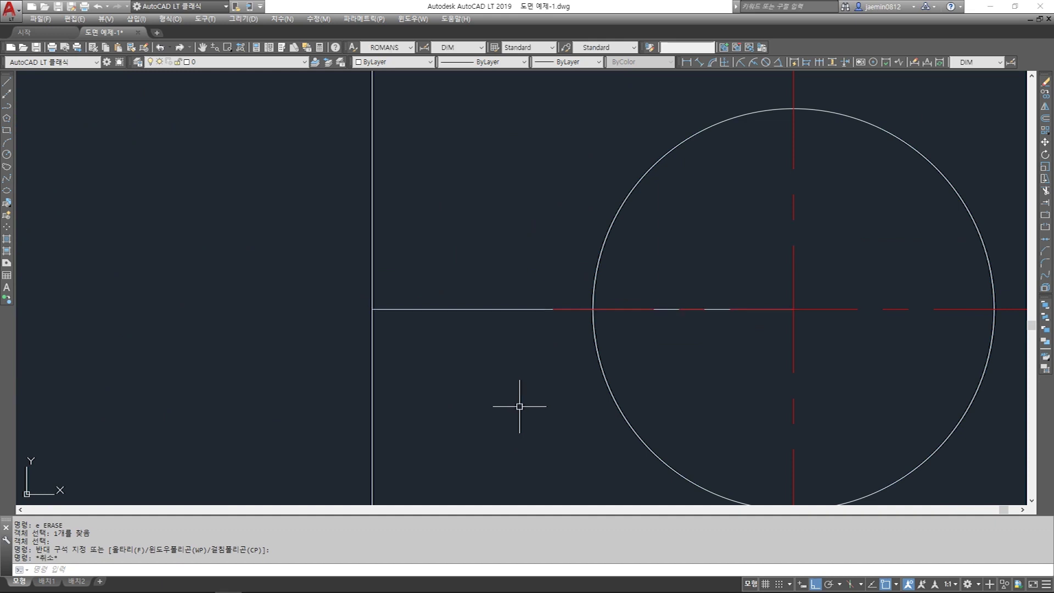
{"action": "type", "text": "o"}
{"action": "key", "text": "Return"}
{"action": "scroll", "coordinate": [525, 378], "scroll_direction": "down", "scroll_amount": 1}
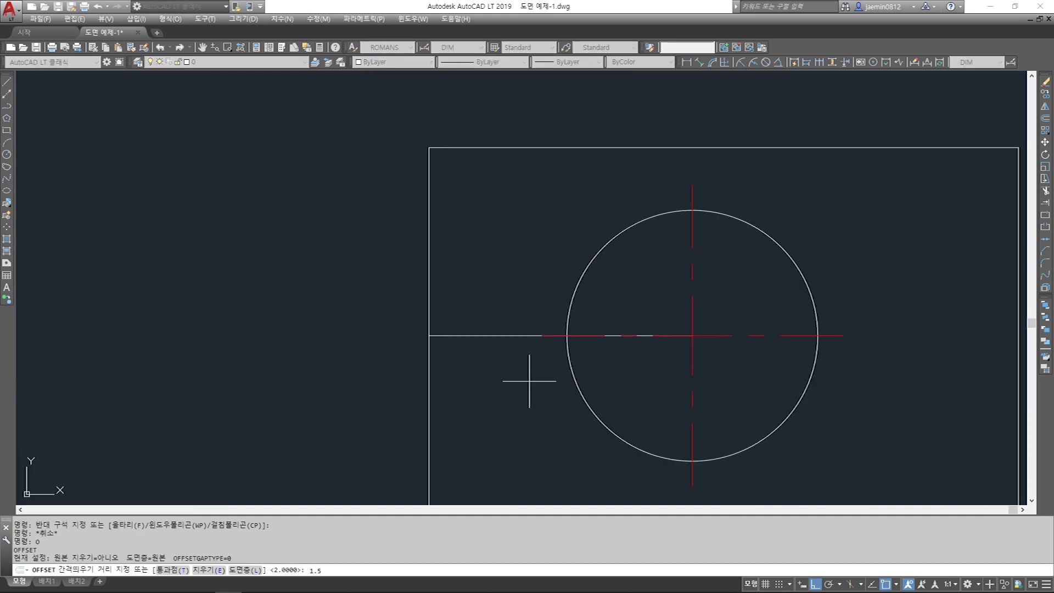
{"action": "key", "text": "Return"}
{"action": "left_click", "coordinate": [510, 335]}
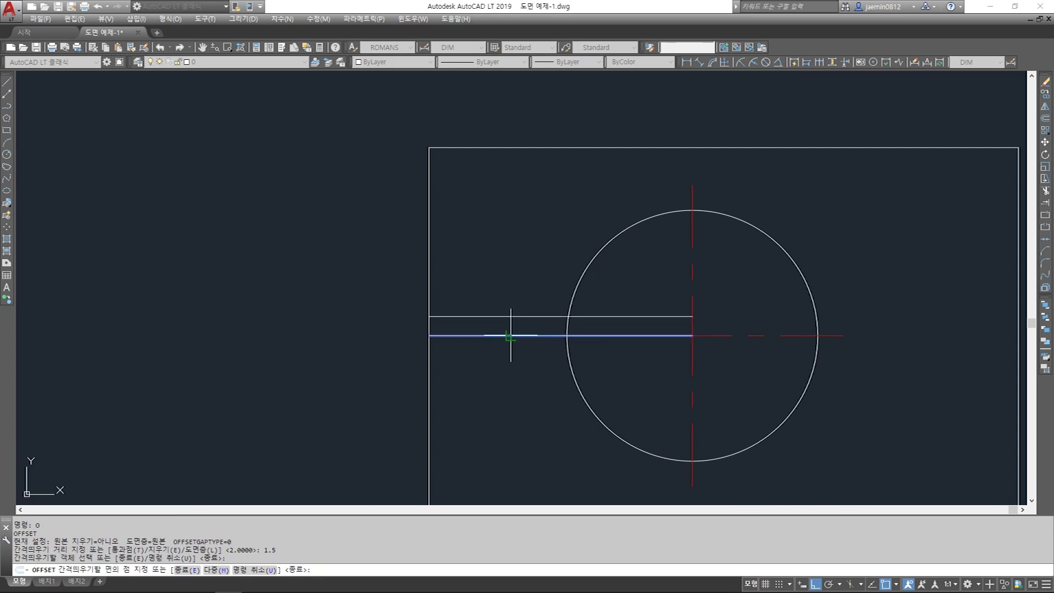
{"action": "left_click", "coordinate": [525, 261]}
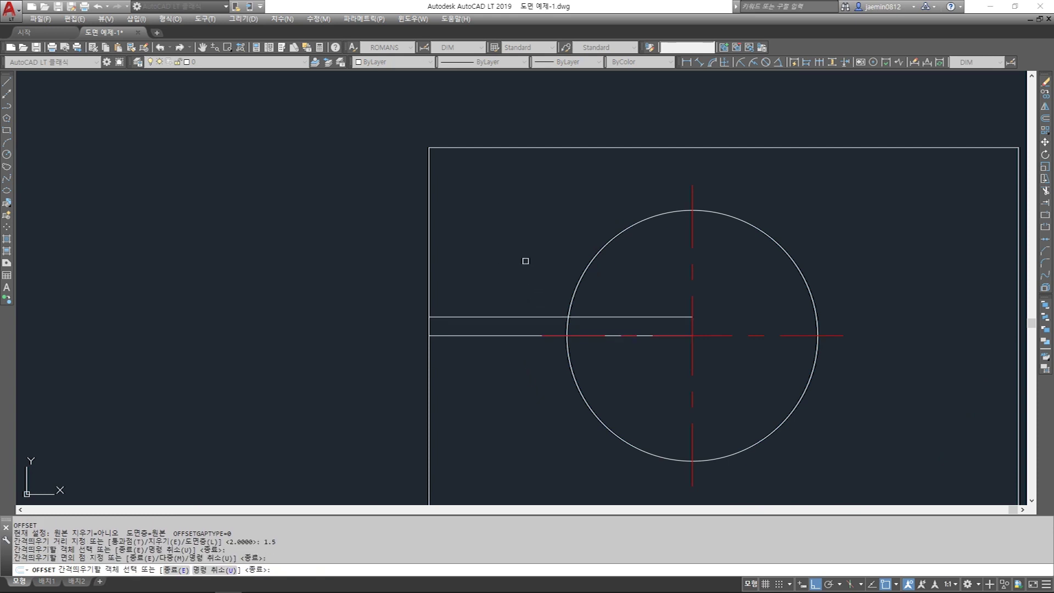
{"action": "left_click", "coordinate": [514, 334]}
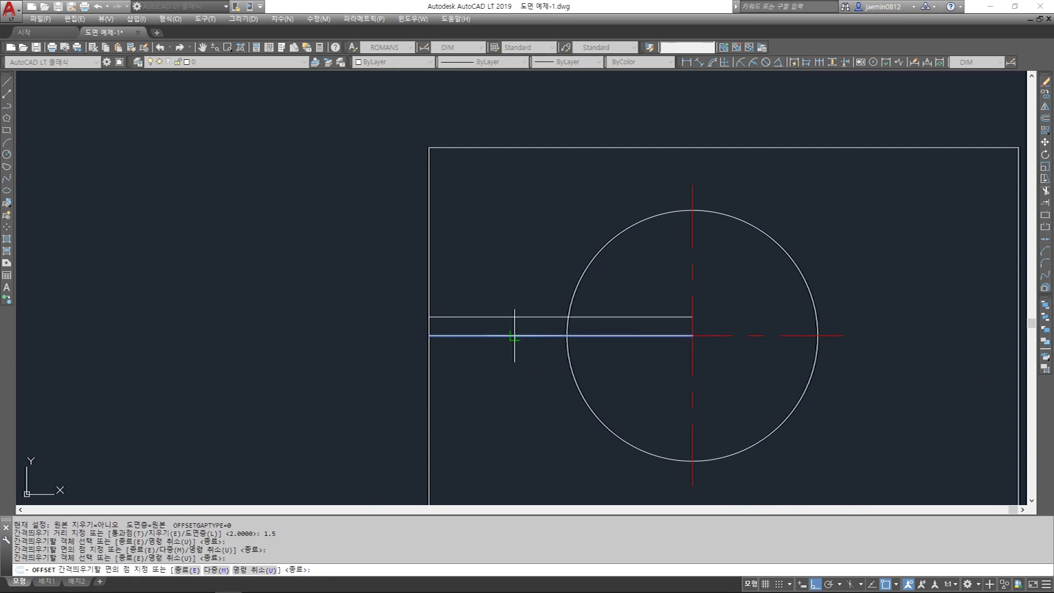
{"action": "left_click", "coordinate": [524, 422]}
{"action": "key", "text": "Escape"}
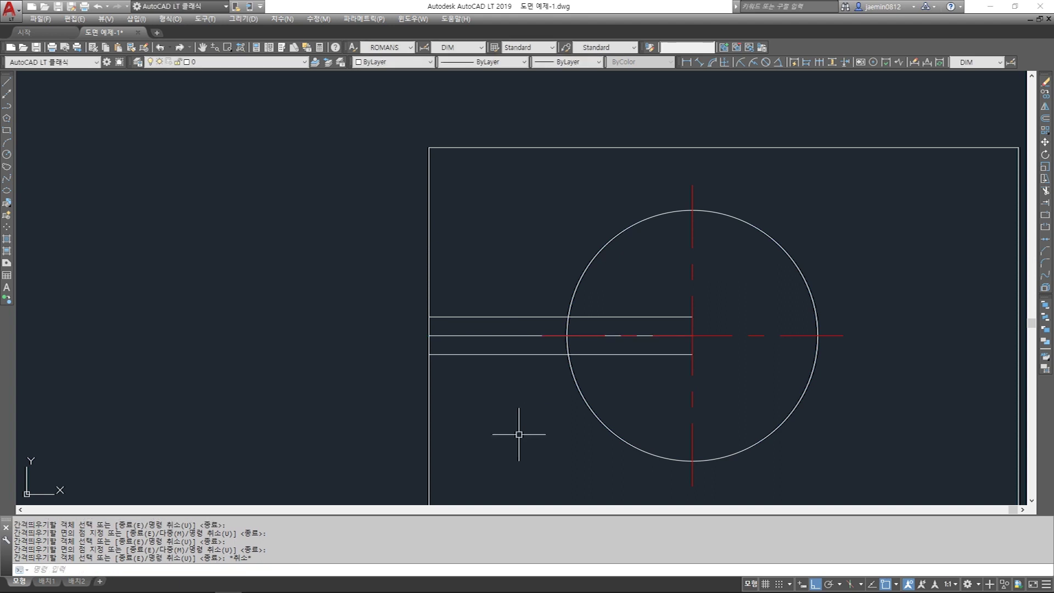
{"action": "type", "text": "tr"}
{"action": "key", "text": "Return"}
{"action": "left_click", "coordinate": [606, 284]}
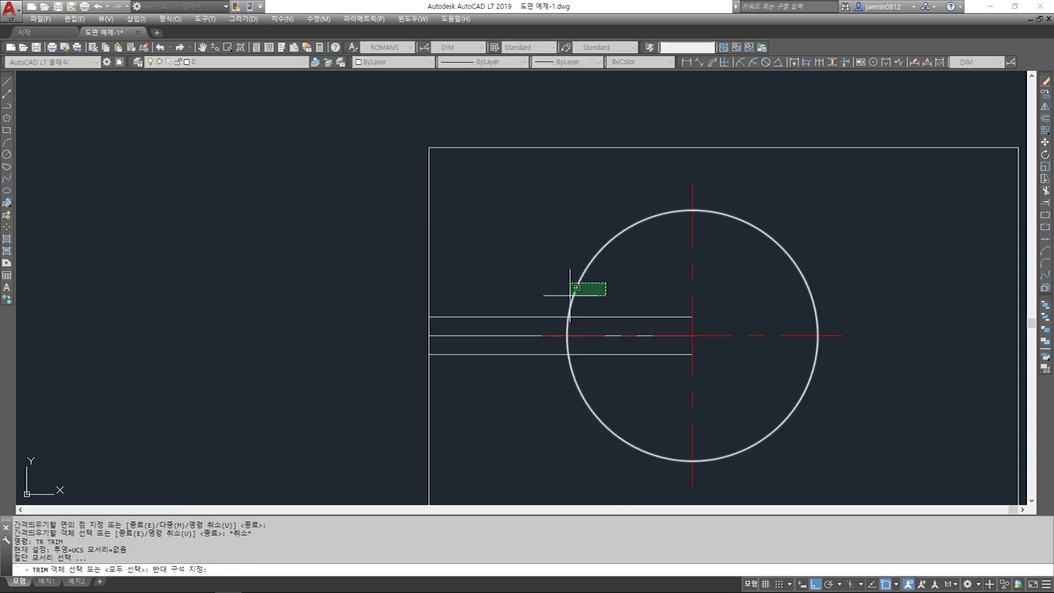
{"action": "left_click", "coordinate": [565, 296]}
{"action": "left_click", "coordinate": [602, 277]}
{"action": "left_click", "coordinate": [565, 286]}
{"action": "left_click", "coordinate": [600, 277]}
{"action": "left_click", "coordinate": [549, 294]}
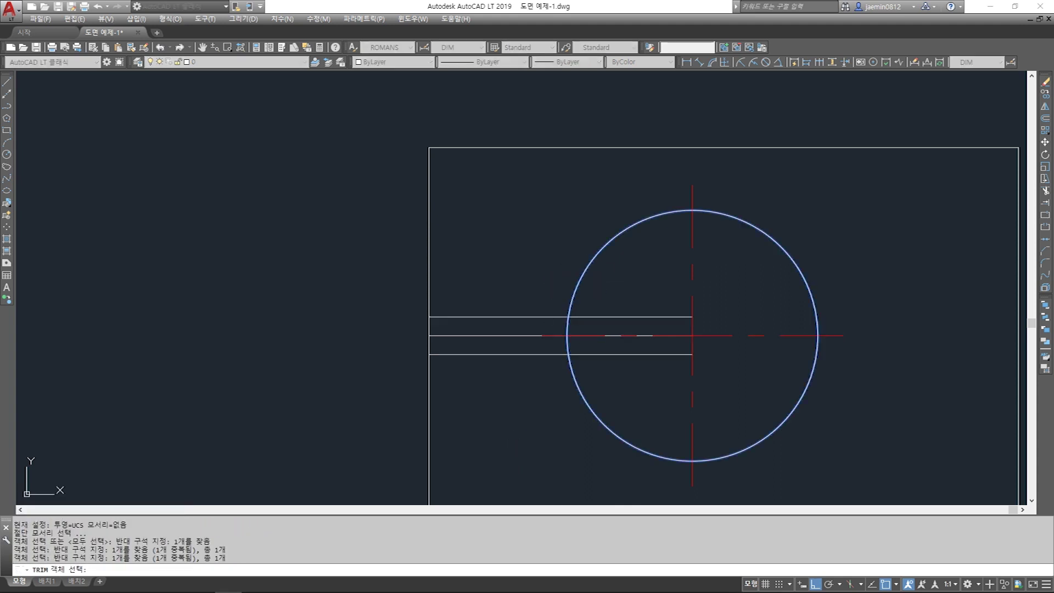
{"action": "key", "text": "Escape"}
Try to trim the upper slot line inside the circle with all objects as cutting edges, and undo that trim
{"action": "type", "text": "tr"}
{"action": "key", "text": "Return"}
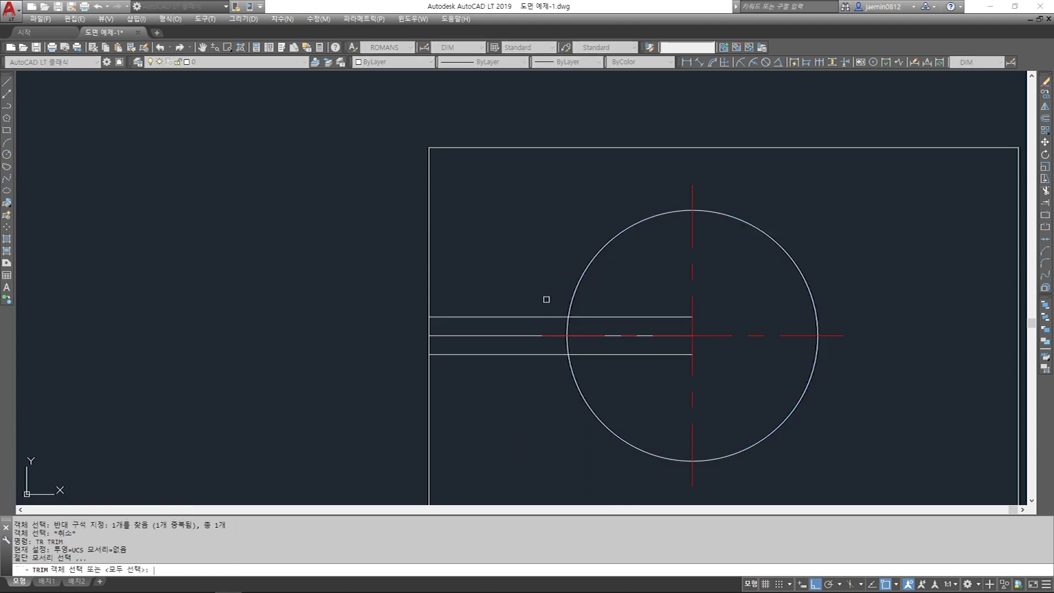
{"action": "key", "text": "Return"}
{"action": "left_click", "coordinate": [621, 317]}
{"action": "key", "text": "Escape"}
{"action": "type", "text": "u"}
{"action": "key", "text": "Return"}
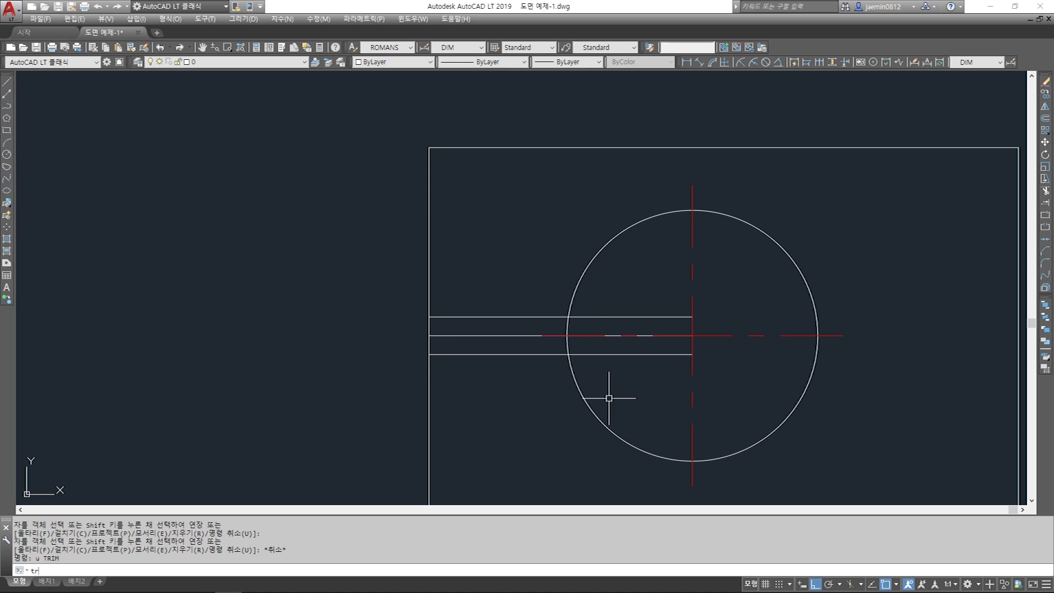
{"action": "type", "text": "tr"}
{"action": "key", "text": "Return"}
{"action": "left_click", "coordinate": [602, 278]}
{"action": "left_click", "coordinate": [568, 289]}
{"action": "left_click", "coordinate": [606, 277]}
{"action": "left_click", "coordinate": [569, 286]}
{"action": "left_click", "coordinate": [595, 276]}
{"action": "left_click", "coordinate": [568, 280]}
{"action": "left_click", "coordinate": [607, 276]}
{"action": "left_click", "coordinate": [562, 294]}
{"action": "left_click", "coordinate": [607, 271]}
{"action": "left_click", "coordinate": [568, 283]}
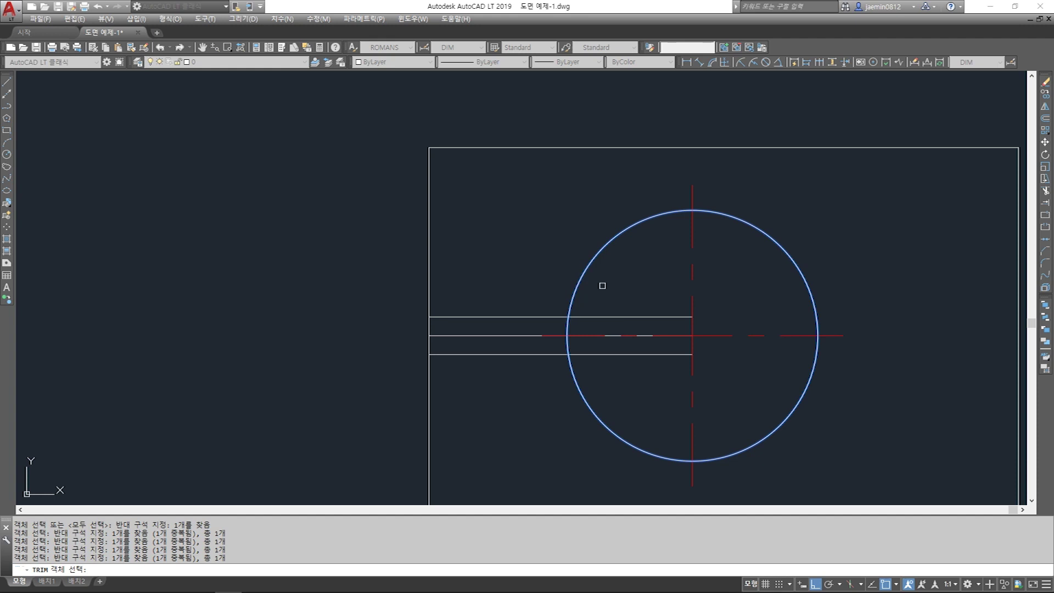
{"action": "key", "text": "Escape"}
Trim both slot lines inside the circle using the circle as cutting edge, and erase the horizontal construction line between them
{"action": "type", "text": "tr"}
{"action": "key", "text": "Return"}
{"action": "left_click", "coordinate": [613, 270]}
{"action": "left_click", "coordinate": [553, 287]}
{"action": "left_click", "coordinate": [616, 270]}
{"action": "left_click", "coordinate": [570, 282]}
{"action": "key", "text": "Return"}
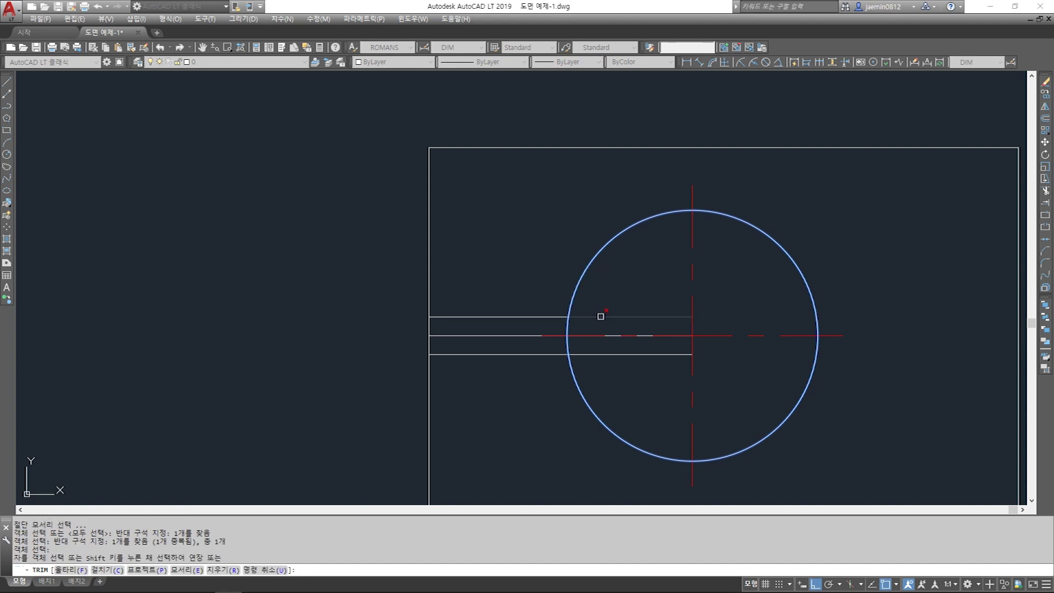
{"action": "left_click", "coordinate": [601, 316]}
{"action": "left_click", "coordinate": [600, 356]}
{"action": "left_click", "coordinate": [586, 404]}
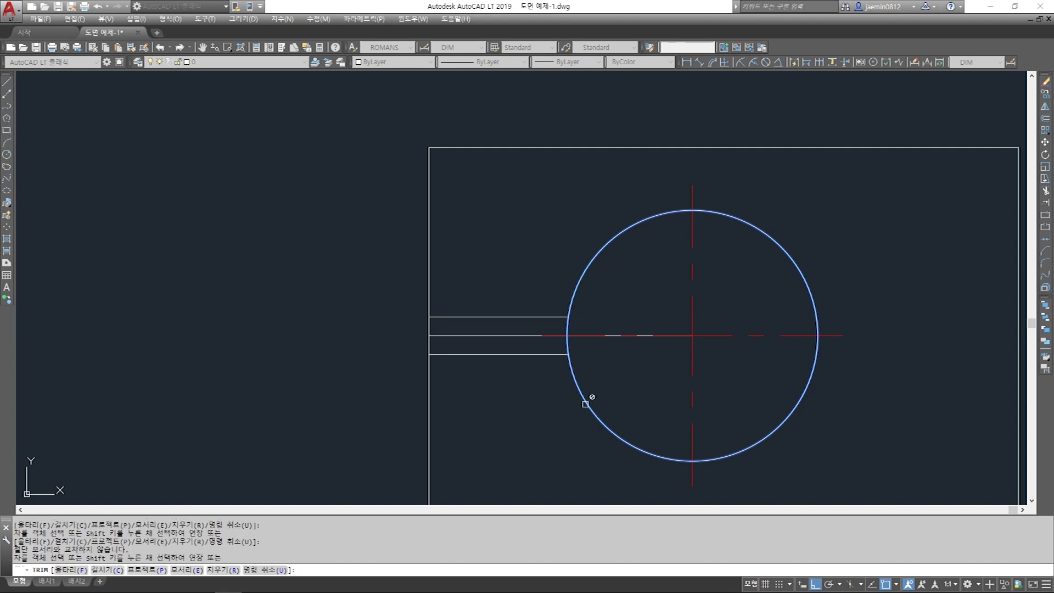
{"action": "key", "text": "Escape"}
{"action": "left_click", "coordinate": [515, 335]}
{"action": "key", "text": "Delete"}
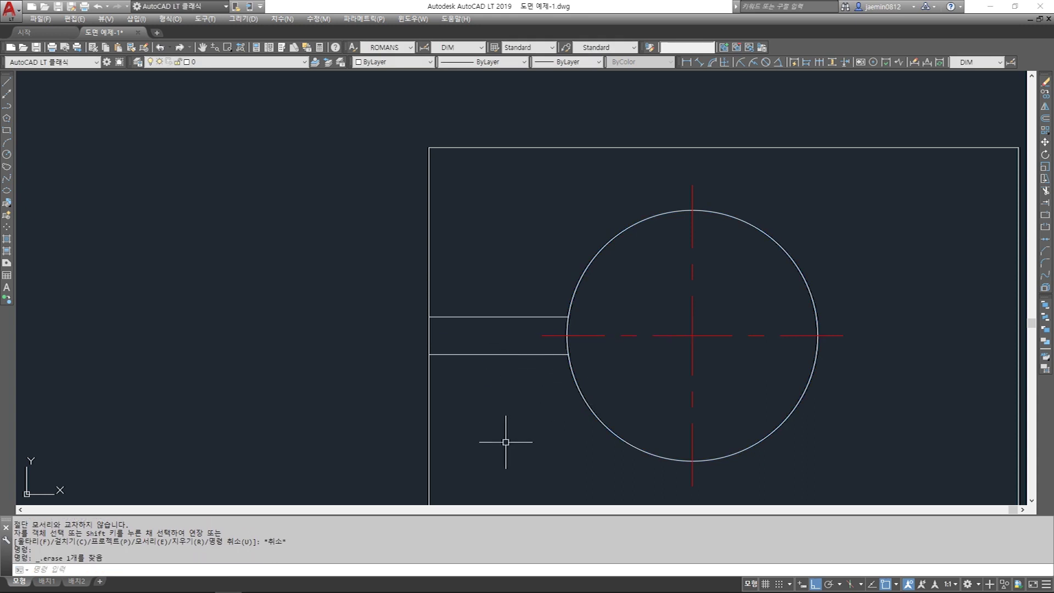
Using the two slot lines as cutting edges, trim away the block's left edge and the circle's arc between them
{"action": "key", "text": "Return"}
{"action": "left_click", "coordinate": [501, 294]}
{"action": "left_click", "coordinate": [489, 379]}
{"action": "left_click", "coordinate": [514, 281]}
{"action": "left_click", "coordinate": [491, 379]}
{"action": "left_click", "coordinate": [515, 285]}
{"action": "left_click", "coordinate": [492, 372]}
{"action": "key", "text": "Return"}
{"action": "left_click", "coordinate": [491, 354]}
{"action": "left_click", "coordinate": [429, 332]}
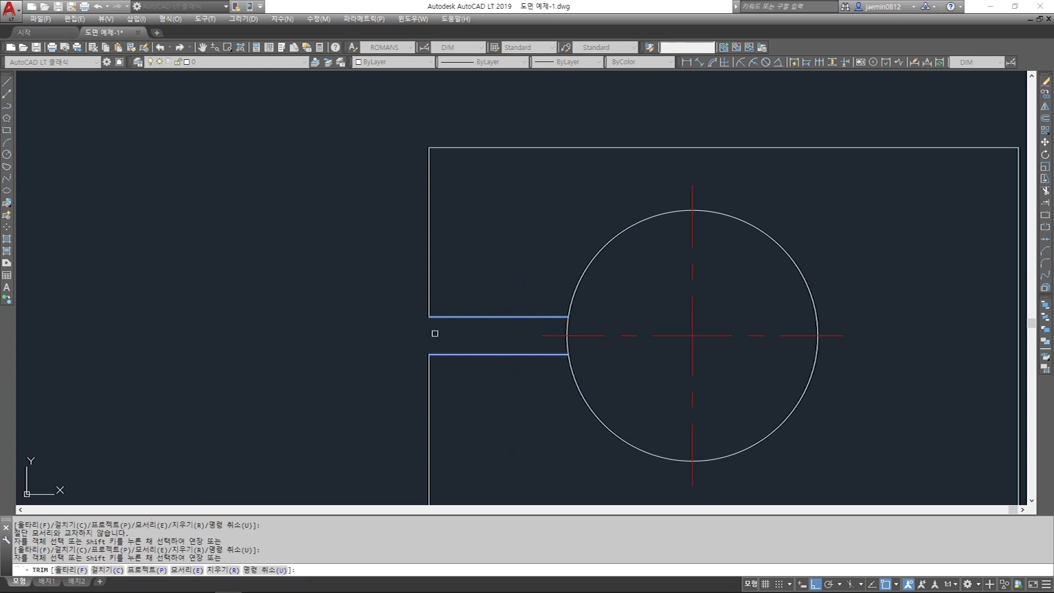
{"action": "left_click", "coordinate": [565, 345]}
{"action": "left_click", "coordinate": [541, 354]}
{"action": "left_click", "coordinate": [532, 355]}
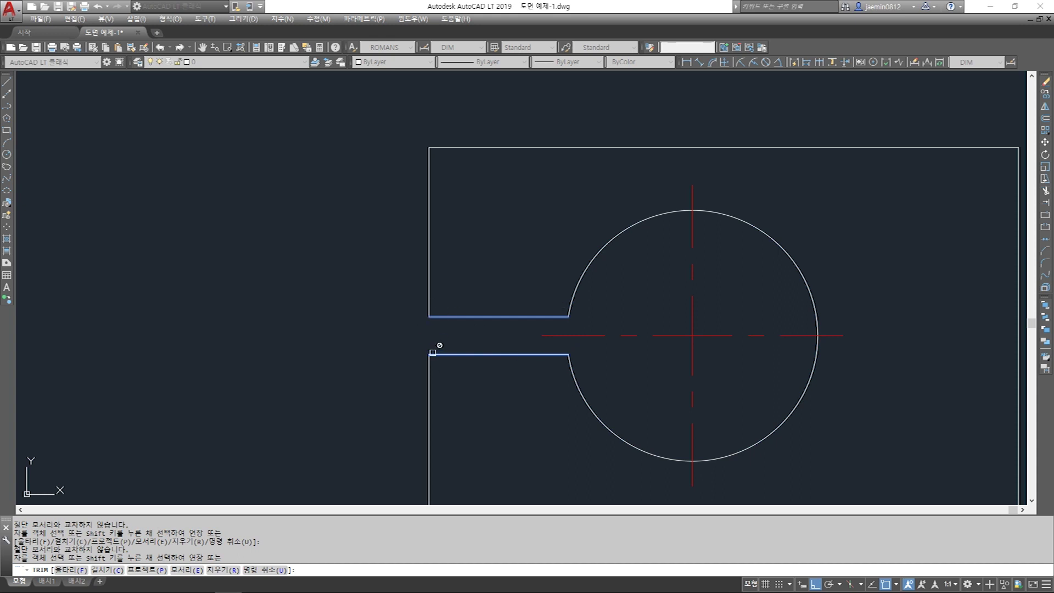
{"action": "key", "text": "Escape"}
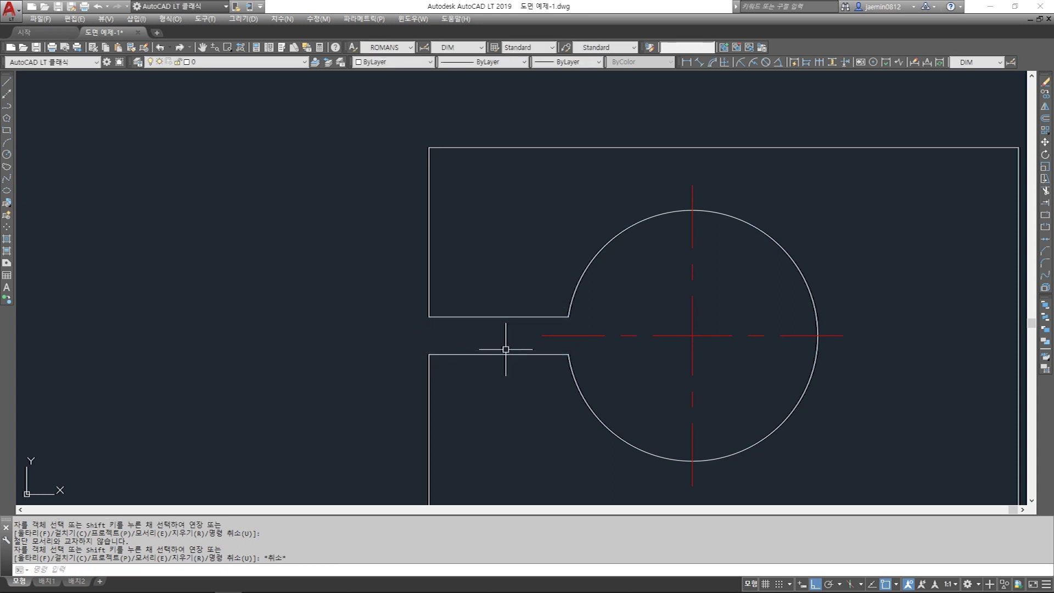
Dimension the drilled hole's width and the counterbore's width at the left hole of the sectioned reference side view
{"action": "scroll", "coordinate": [576, 329], "scroll_direction": "down", "scroll_amount": 5}
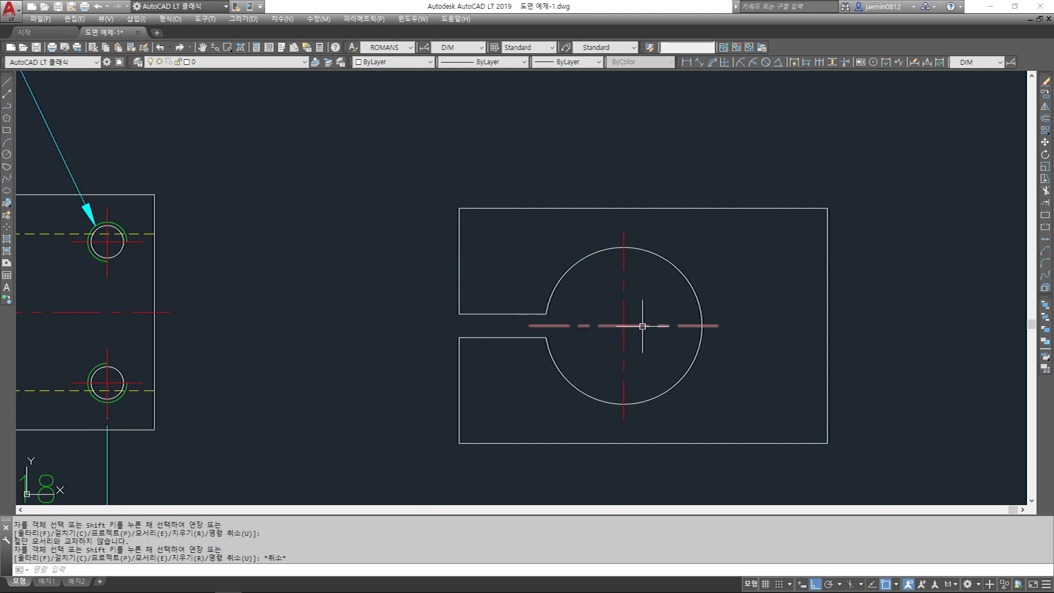
{"action": "scroll", "coordinate": [572, 327], "scroll_direction": "up", "scroll_amount": 4}
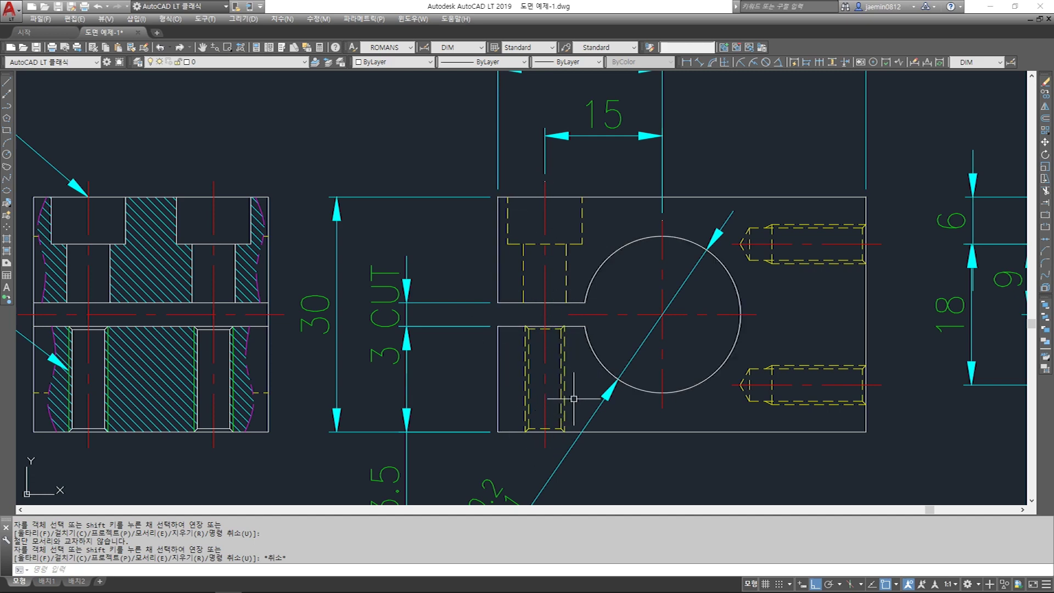
{"action": "scroll", "coordinate": [551, 329], "scroll_direction": "down", "scroll_amount": 2}
{"action": "mouse_move", "coordinate": [393, 370]}
{"action": "middle_mouse_down"}
{"action": "mouse_move", "coordinate": [411, 353]}
{"action": "mouse_move", "coordinate": [525, 346]}
{"action": "mouse_move", "coordinate": [591, 358]}
{"action": "middle_mouse_up"}
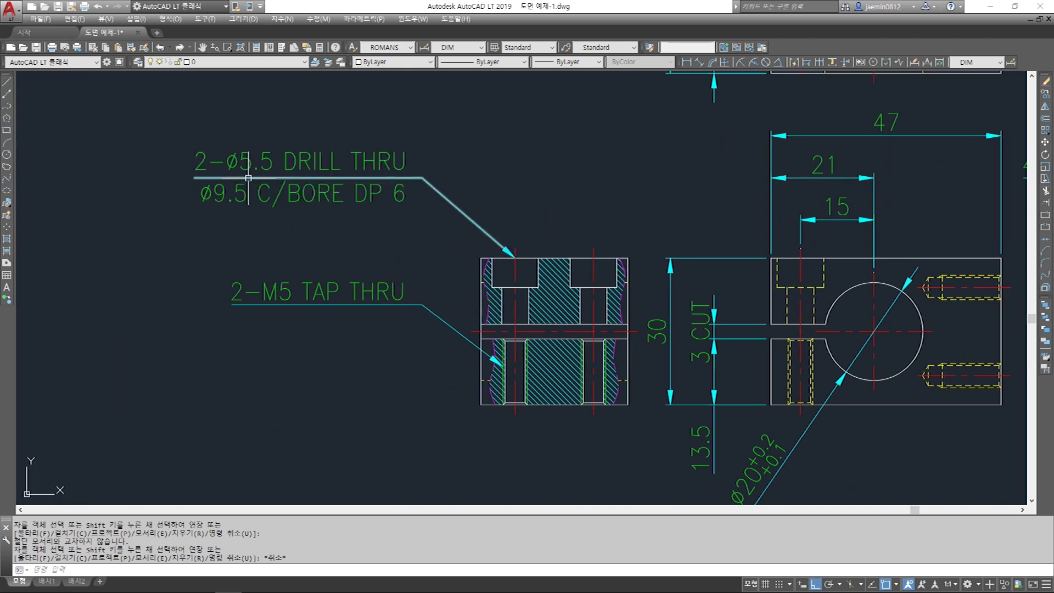
{"action": "scroll", "coordinate": [524, 237], "scroll_direction": "up", "scroll_amount": 2}
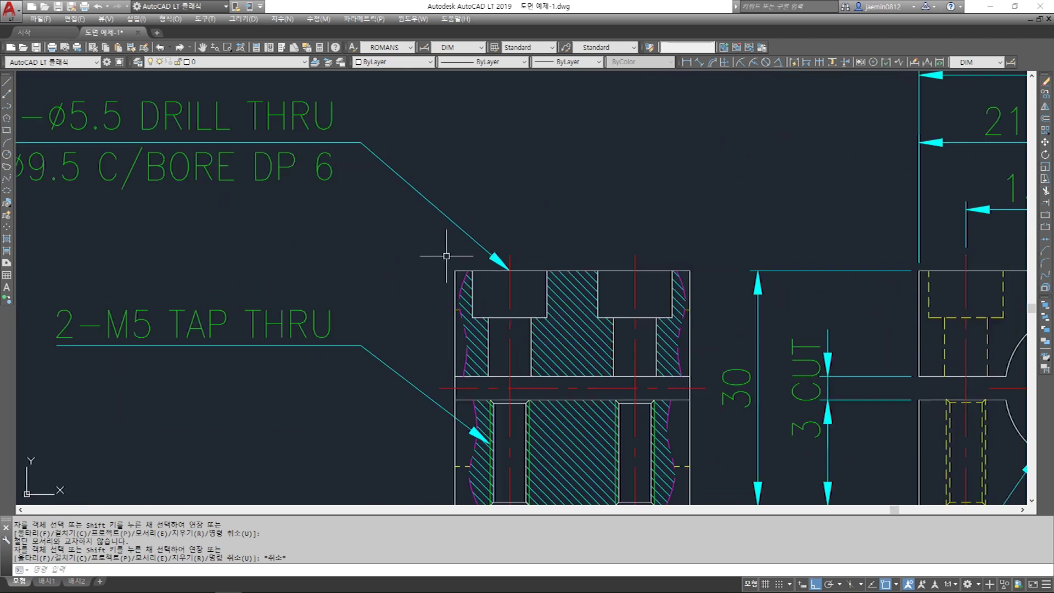
{"action": "key", "text": "Escape"}
{"action": "type", "text": "aa"}
{"action": "key", "text": "Return"}
{"action": "left_click", "coordinate": [531, 219]}
{"action": "key", "text": "Escape"}
{"action": "key", "text": "Return"}
{"action": "left_click", "coordinate": [547, 271]}
{"action": "left_click", "coordinate": [472, 271]}
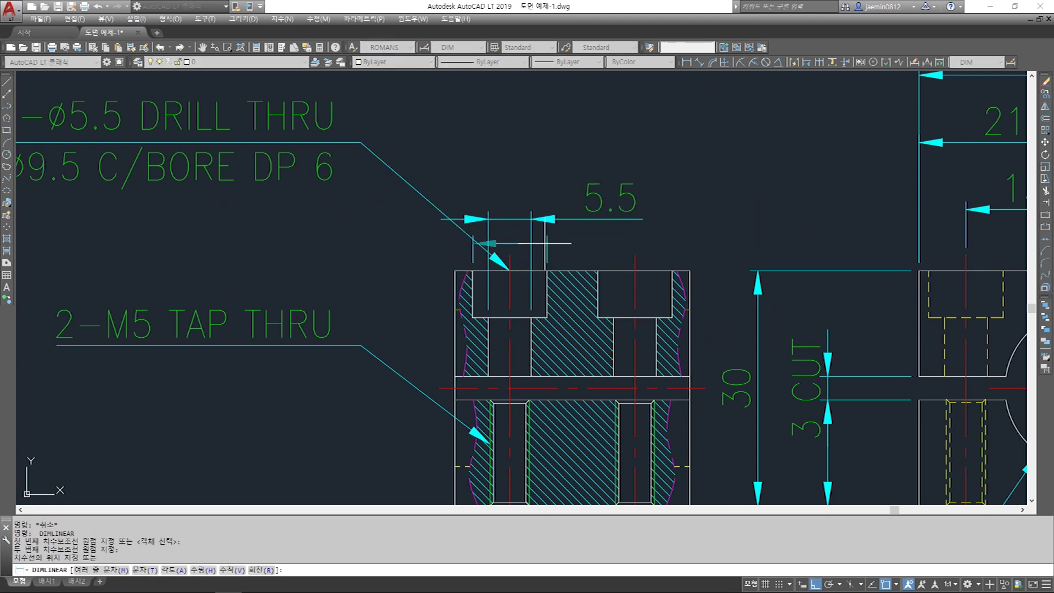
{"action": "left_click", "coordinate": [546, 176]}
{"action": "middle_click_drag", "start_coordinate": [545, 181], "coordinate": [582, 182]}
{"action": "key", "text": "Escape"}
Dimension the left counterbore's depth from the block's top edge in the sectioned reference side view
{"action": "key", "text": "Return"}
{"action": "left_click", "coordinate": [492, 270]}
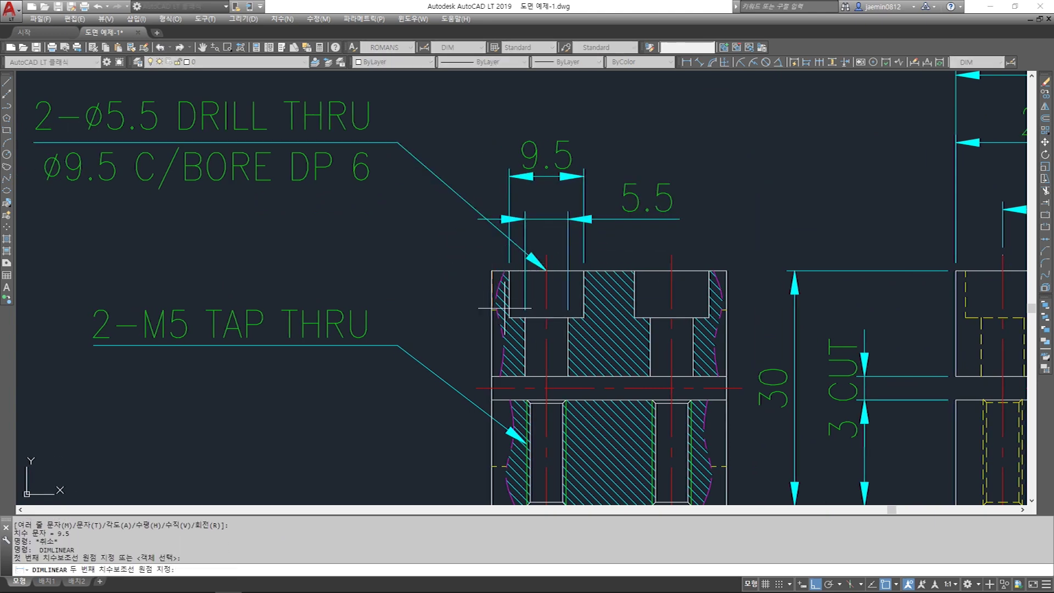
{"action": "left_click", "coordinate": [509, 317]}
{"action": "left_click", "coordinate": [454, 294]}
{"action": "key", "text": "Escape"}
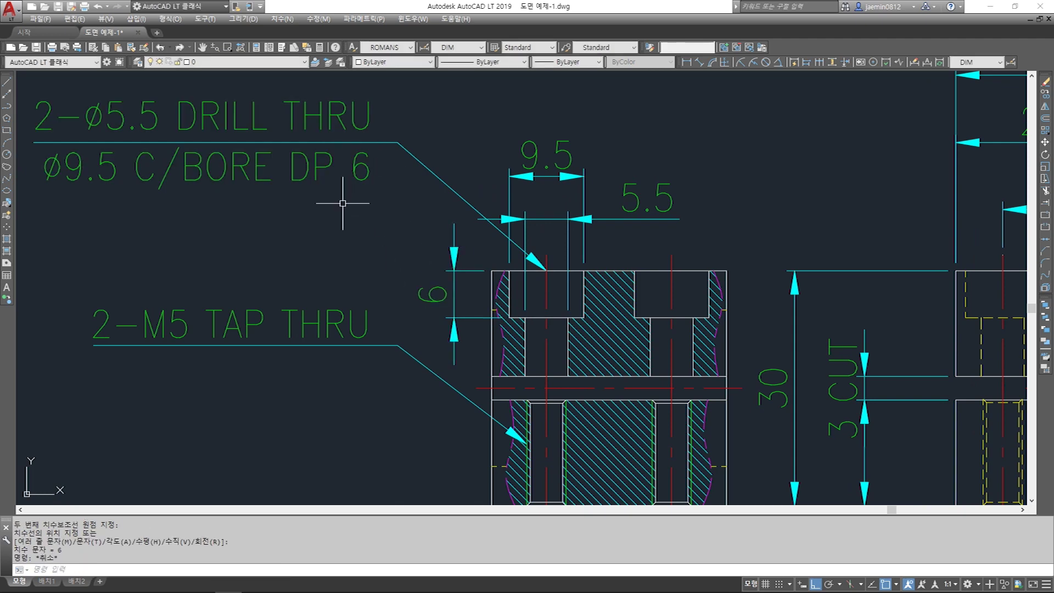
Dimension the left M5 tapped hole's thread width below the sectioned reference side view
{"action": "scroll", "coordinate": [604, 329], "scroll_direction": "down", "scroll_amount": 2}
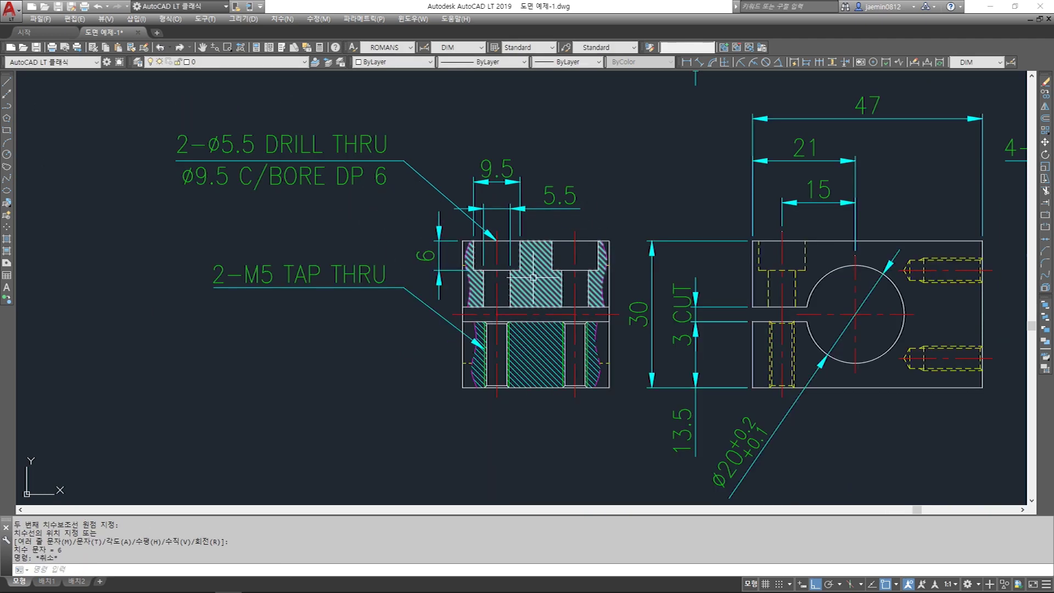
{"action": "mouse_move", "coordinate": [533, 278]}
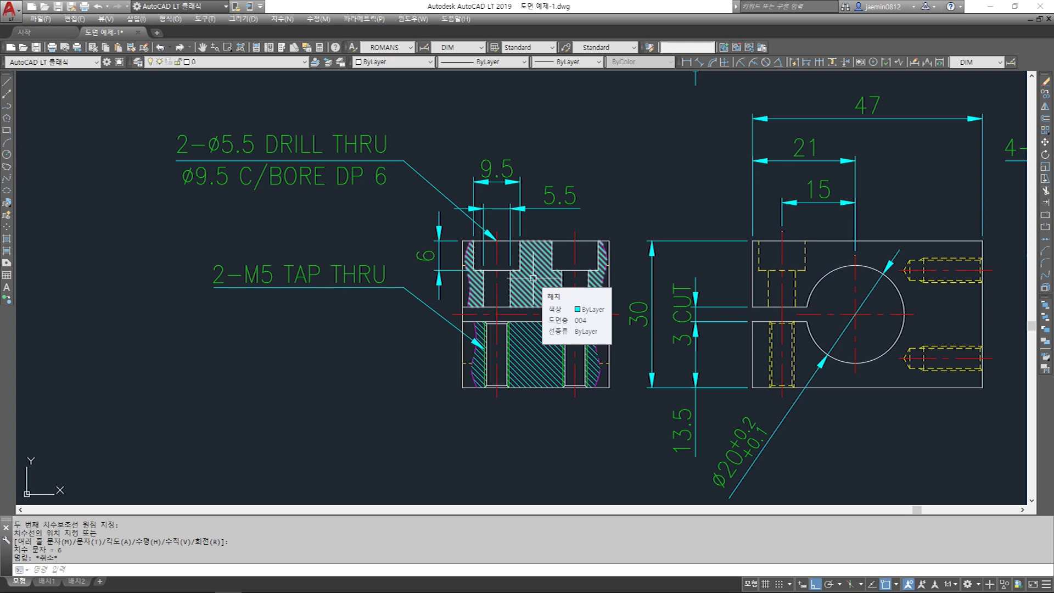
{"action": "middle_click_drag", "start_coordinate": [527, 213], "coordinate": [482, 228]}
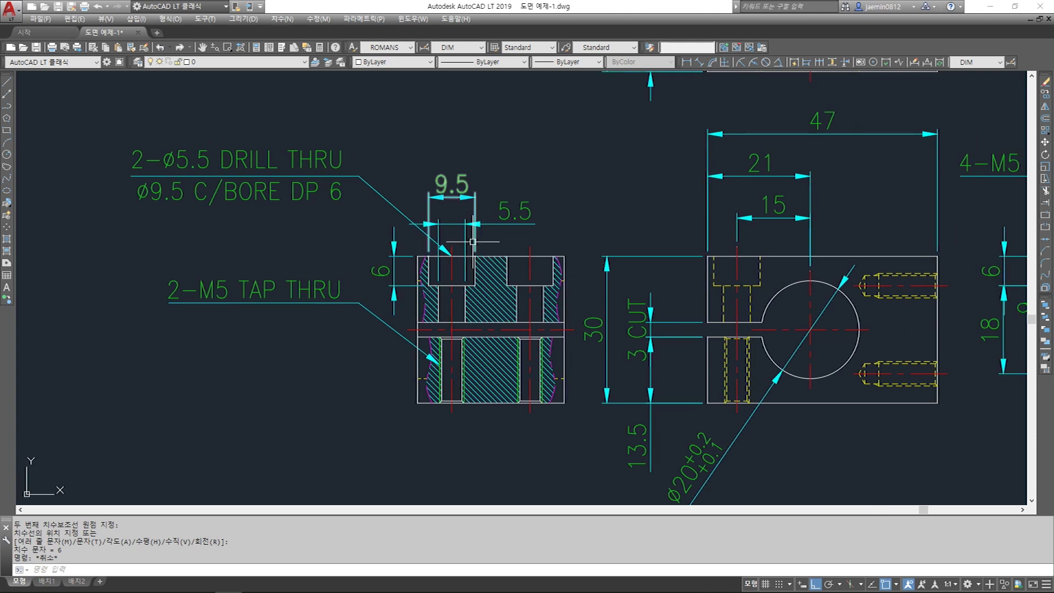
{"action": "scroll", "coordinate": [469, 349], "scroll_direction": "up", "scroll_amount": 2}
{"action": "middle_click_drag", "start_coordinate": [404, 356], "coordinate": [547, 306]}
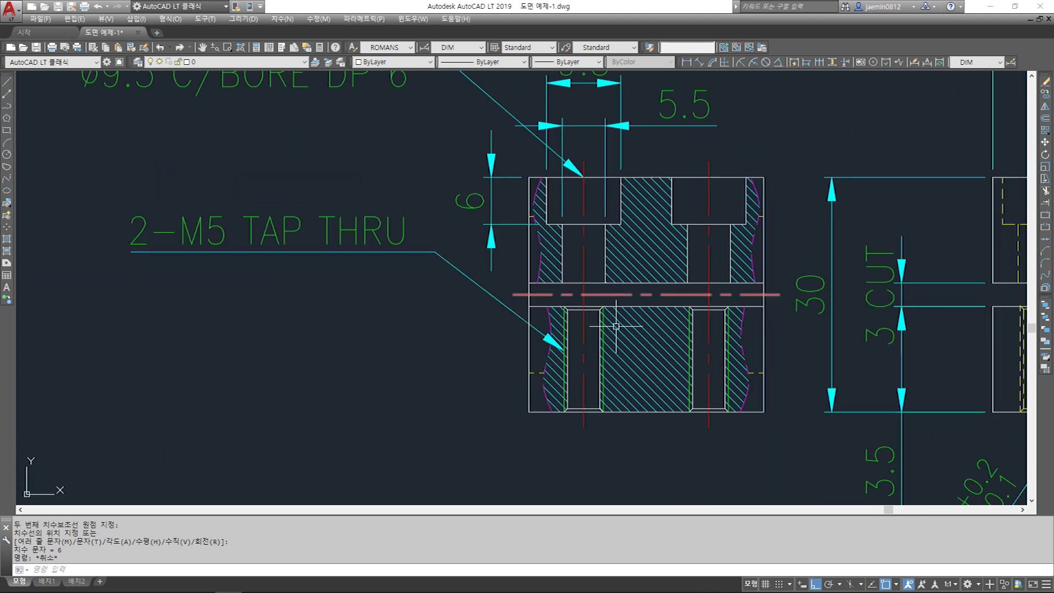
{"action": "key", "text": "Escape"}
{"action": "scroll", "coordinate": [565, 422], "scroll_direction": "up", "scroll_amount": 4}
{"action": "type", "text": "aa"}
{"action": "key", "text": "Return"}
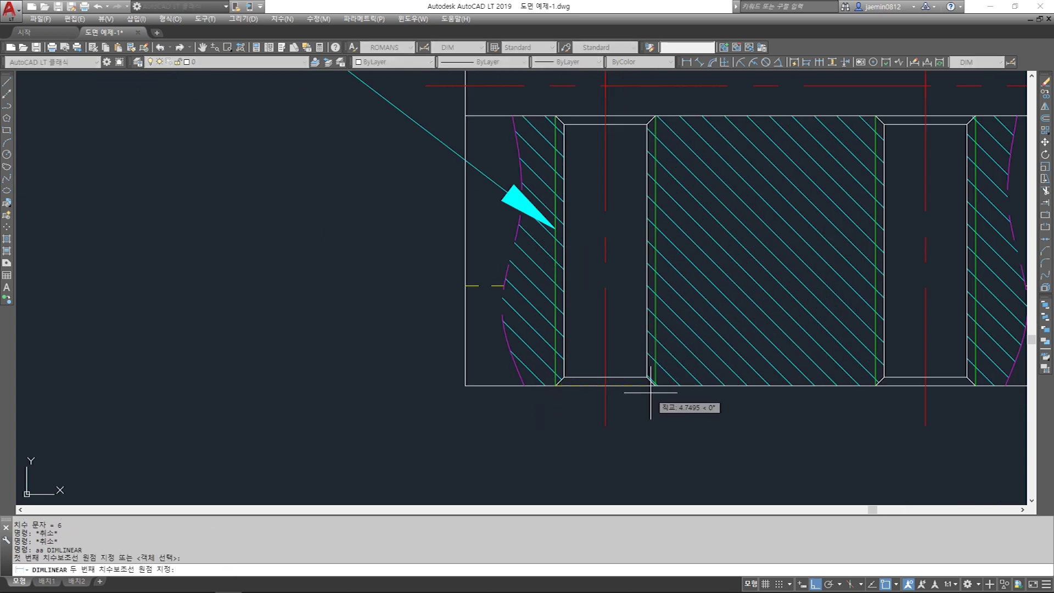
{"action": "left_click", "coordinate": [655, 386]}
{"action": "scroll", "coordinate": [622, 311], "scroll_direction": "down", "scroll_amount": 4}
{"action": "left_click", "coordinate": [597, 339]}
{"action": "left_click", "coordinate": [637, 411]}
{"action": "key", "text": "Escape"}
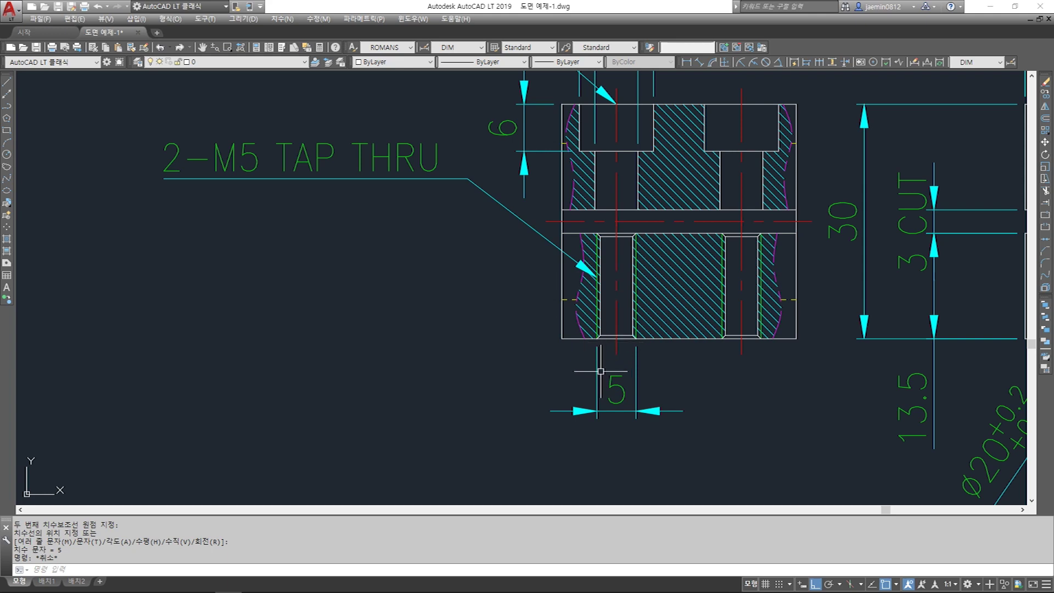
{"action": "scroll", "coordinate": [601, 373], "scroll_direction": "down", "scroll_amount": 2}
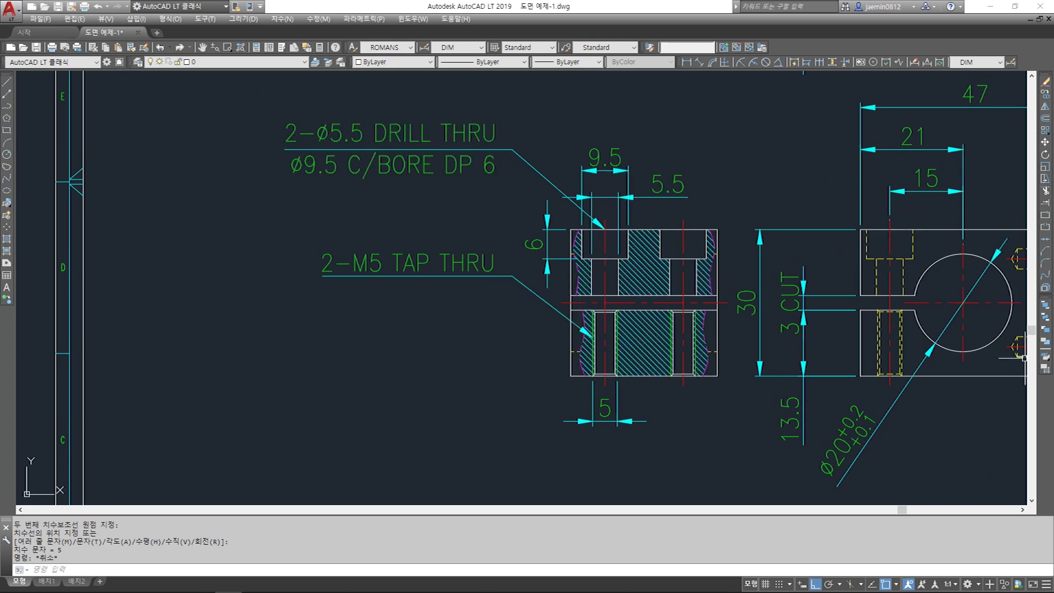
{"action": "key", "text": "Escape"}
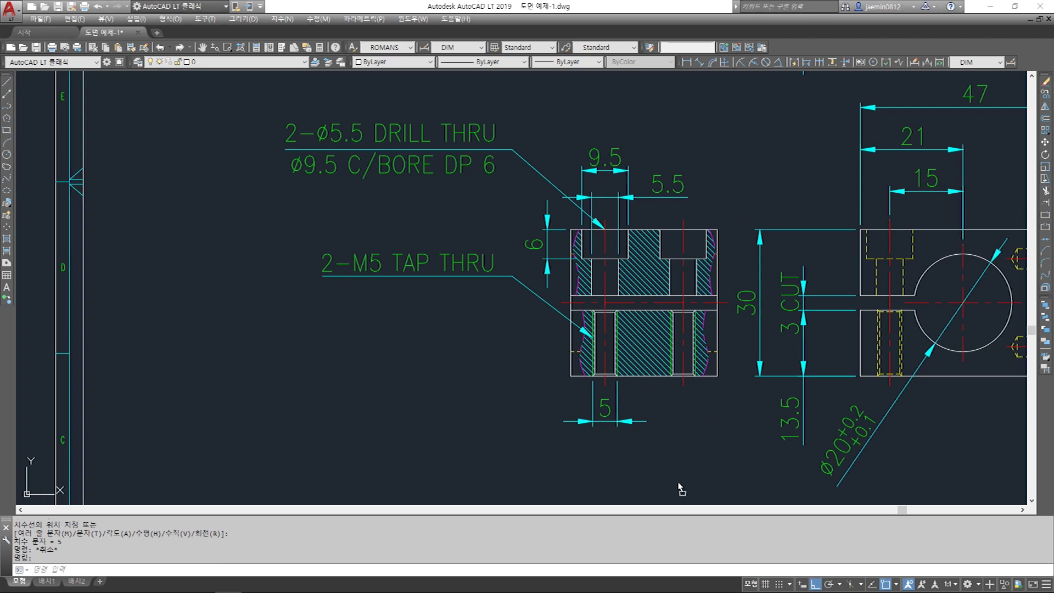
Open the drawing 설정디제이 TAP 도면.dwg and move all the sample plate views beside the tap table out of the way
{"action": "left_click_drag", "start_coordinate": [644, 549], "coordinate": [645, 549]}
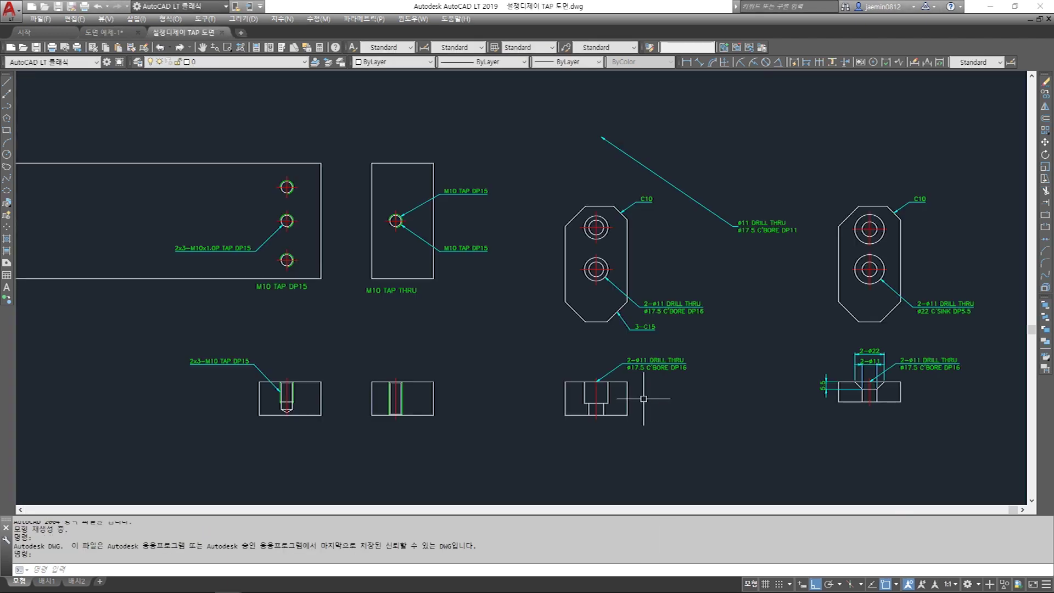
{"action": "scroll", "coordinate": [680, 341], "scroll_direction": "down", "scroll_amount": 2}
{"action": "scroll", "coordinate": [498, 356], "scroll_direction": "up", "scroll_amount": 2}
{"action": "middle_click_drag", "start_coordinate": [497, 357], "coordinate": [623, 322]}
{"action": "scroll", "coordinate": [624, 323], "scroll_direction": "down", "scroll_amount": 2}
{"action": "middle_click_drag", "start_coordinate": [524, 336], "coordinate": [584, 321]}
{"action": "type", "text": "m"}
{"action": "left_click", "coordinate": [677, 204]}
{"action": "left_click", "coordinate": [948, 346]}
{"action": "middle_click_drag", "start_coordinate": [955, 340], "coordinate": [833, 342]}
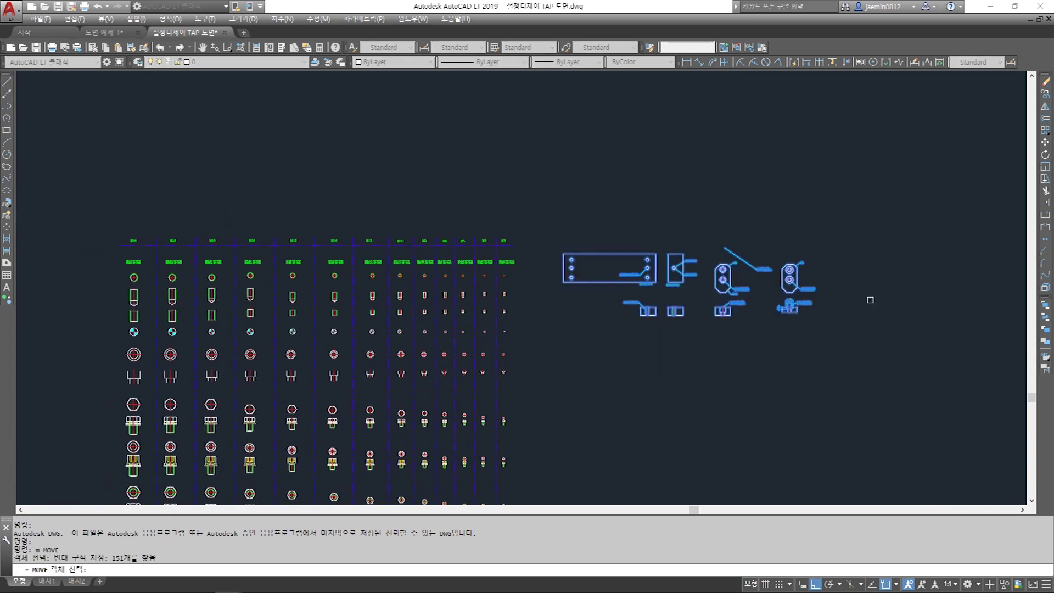
{"action": "key", "text": "space"}
{"action": "left_click", "coordinate": [867, 291]}
{"action": "middle_click_drag", "start_coordinate": [808, 117], "coordinate": [784, 292]}
{"action": "key", "text": "Escape"}
Examine the tap, through-tap and counterbore hole symbols for sizes M3 to M14 in the tap table, especially the M5 column
{"action": "scroll", "coordinate": [548, 289], "scroll_direction": "up", "scroll_amount": 3}
{"action": "scroll", "coordinate": [670, 285], "scroll_direction": "down", "scroll_amount": 2}
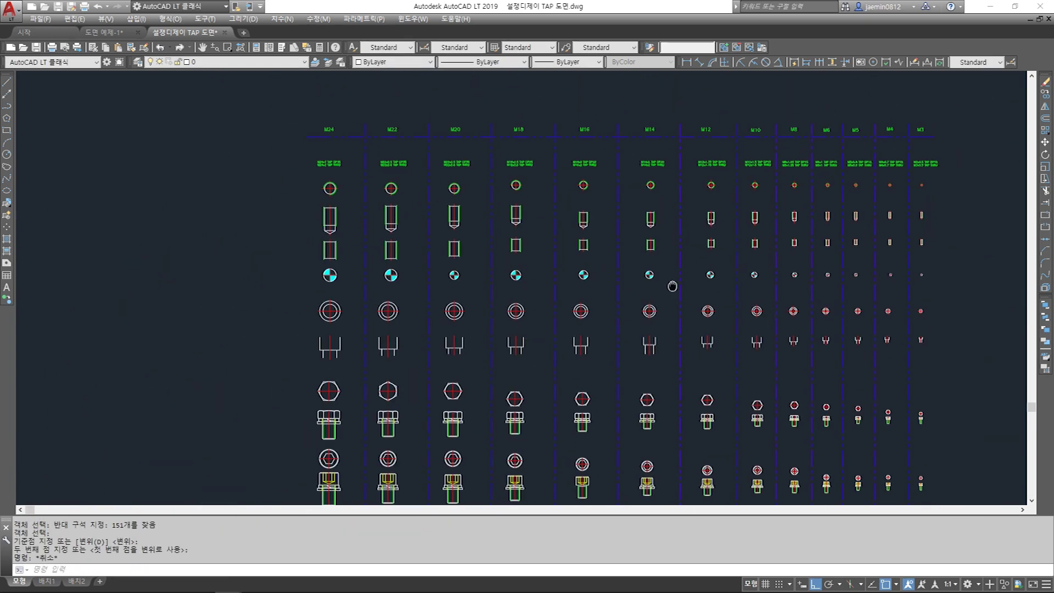
{"action": "scroll", "coordinate": [568, 271], "scroll_direction": "up", "scroll_amount": 2}
{"action": "middle_click_drag", "start_coordinate": [735, 148], "coordinate": [487, 264]}
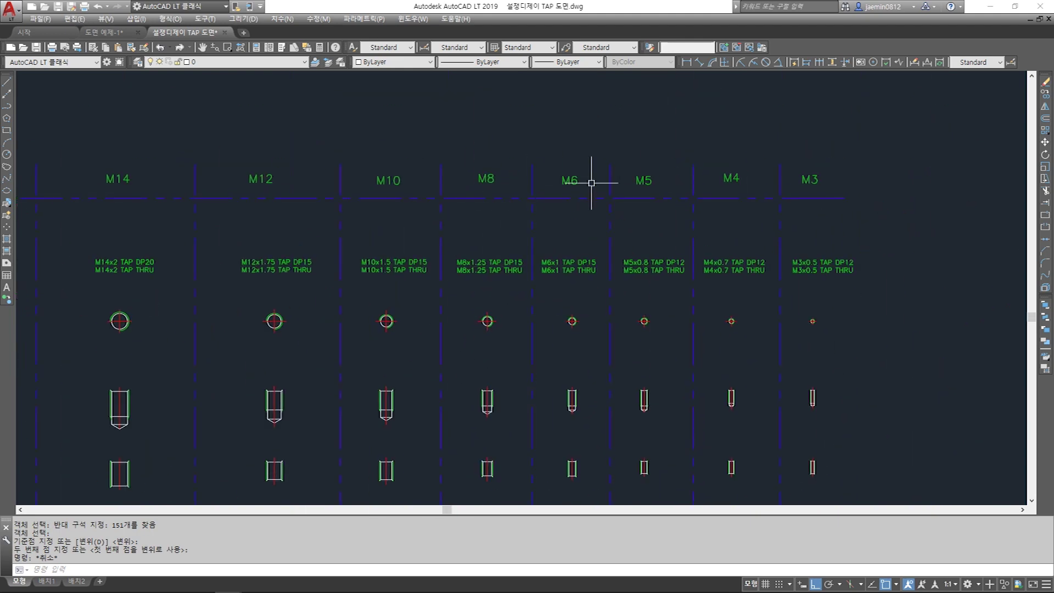
{"action": "middle_click_drag", "start_coordinate": [655, 226], "coordinate": [604, 205]}
{"action": "scroll", "coordinate": [602, 304], "scroll_direction": "up", "scroll_amount": 1}
{"action": "middle_click_drag", "start_coordinate": [596, 321], "coordinate": [583, 198]}
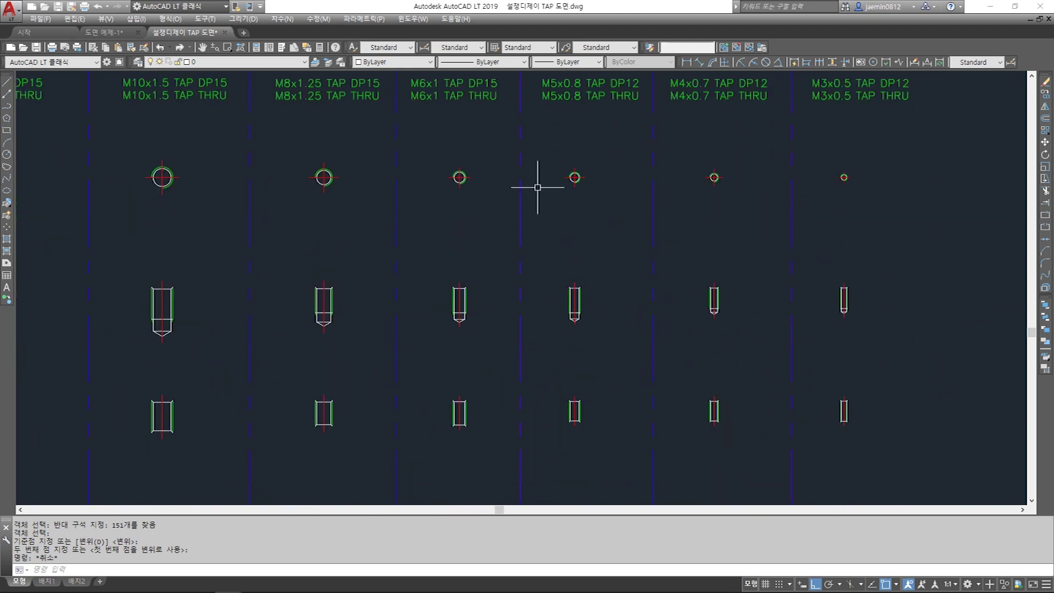
{"action": "scroll", "coordinate": [587, 378], "scroll_direction": "up", "scroll_amount": 2}
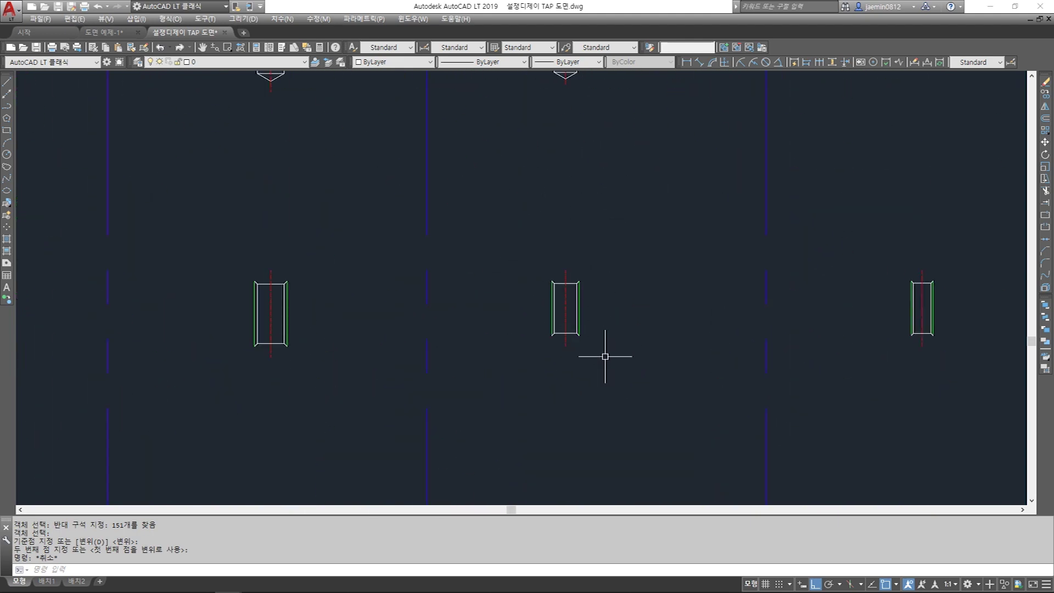
{"action": "scroll", "coordinate": [577, 329], "scroll_direction": "down", "scroll_amount": 3}
{"action": "middle_click_drag", "start_coordinate": [577, 348], "coordinate": [584, 250]}
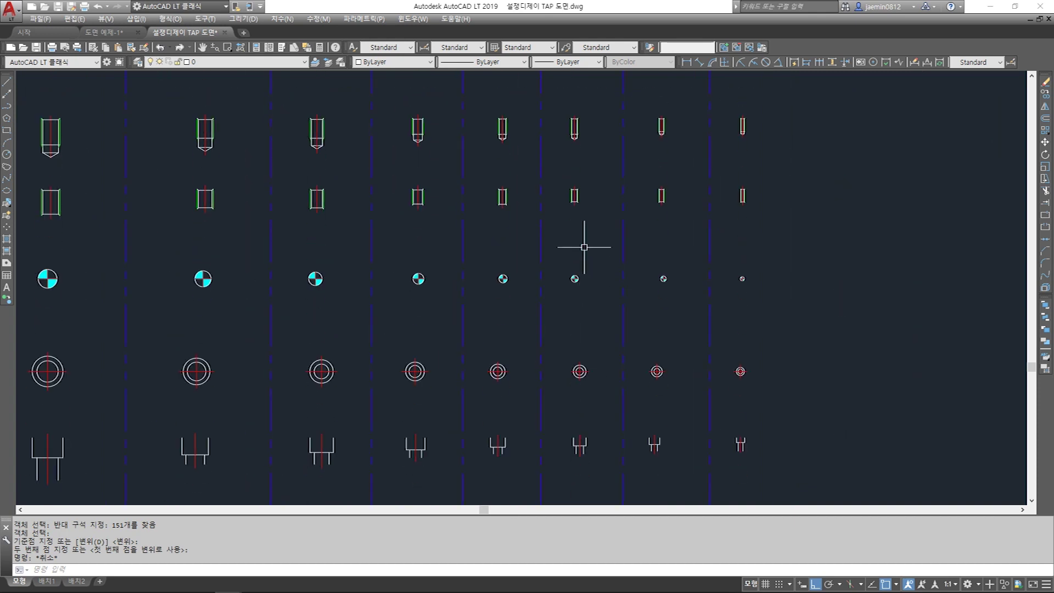
{"action": "scroll", "coordinate": [574, 397], "scroll_direction": "up", "scroll_amount": 2}
{"action": "middle_click_drag", "start_coordinate": [572, 404], "coordinate": [567, 222]}
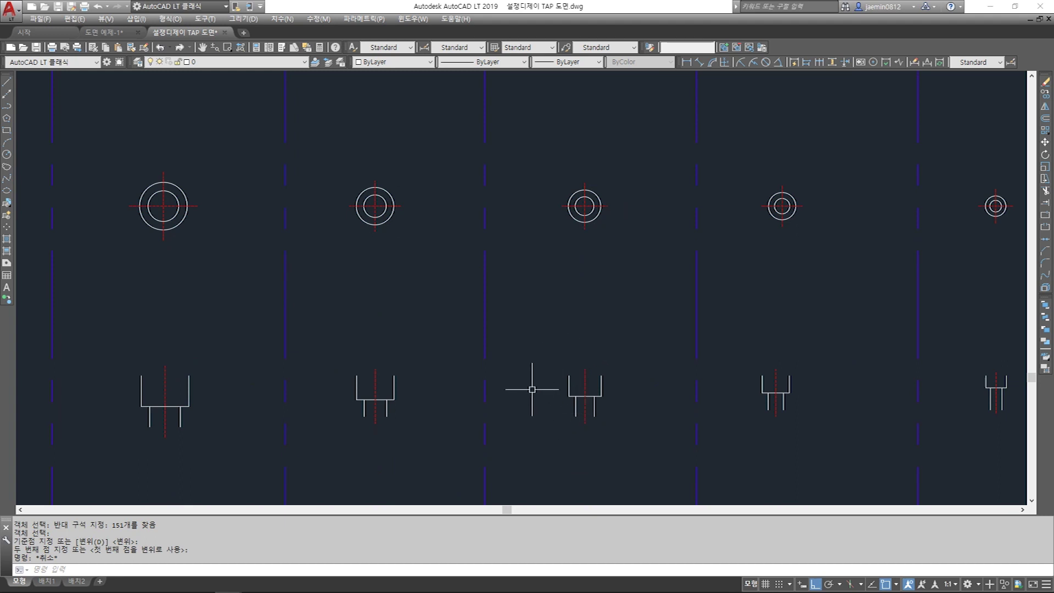
{"action": "scroll", "coordinate": [575, 400], "scroll_direction": "down", "scroll_amount": 1}
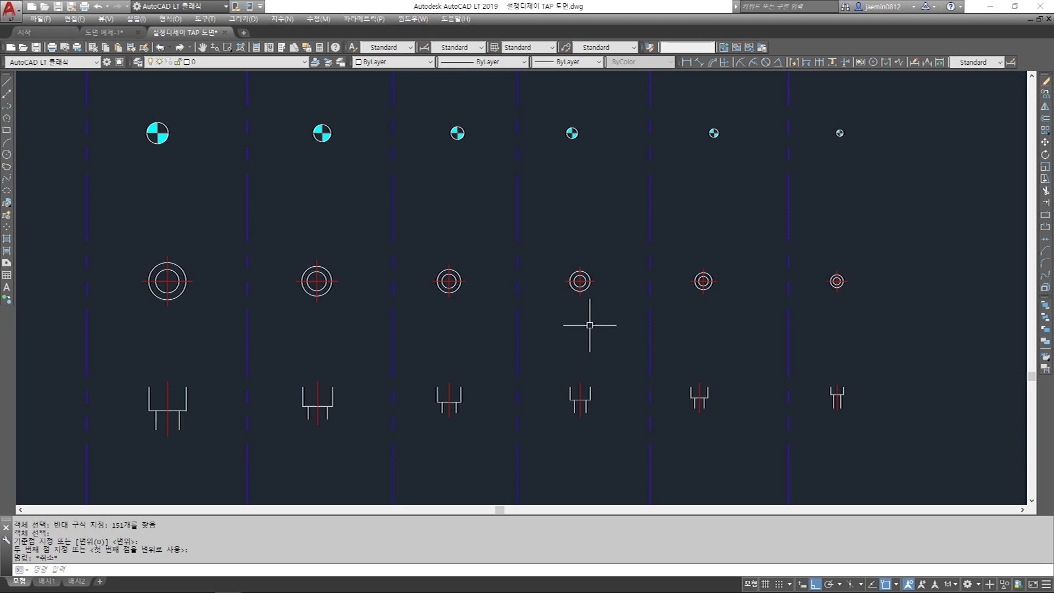
Look over the M3 to M24 columns of the tap table, down to the hex bolt, socket bolt and nut symbols
{"action": "scroll", "coordinate": [589, 325], "scroll_direction": "down", "scroll_amount": 2}
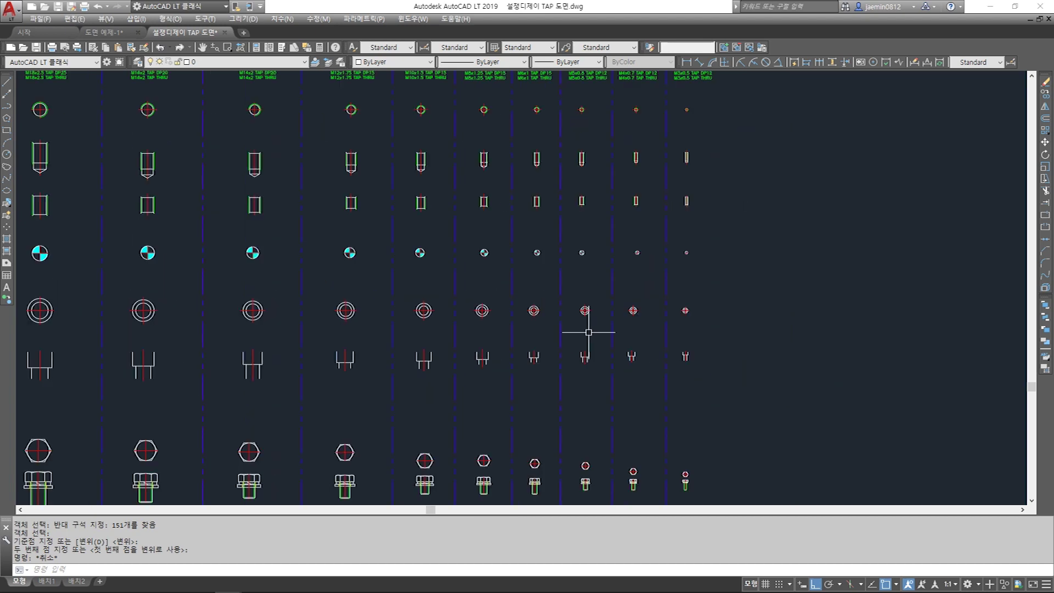
{"action": "scroll", "coordinate": [543, 328], "scroll_direction": "down", "scroll_amount": 3}
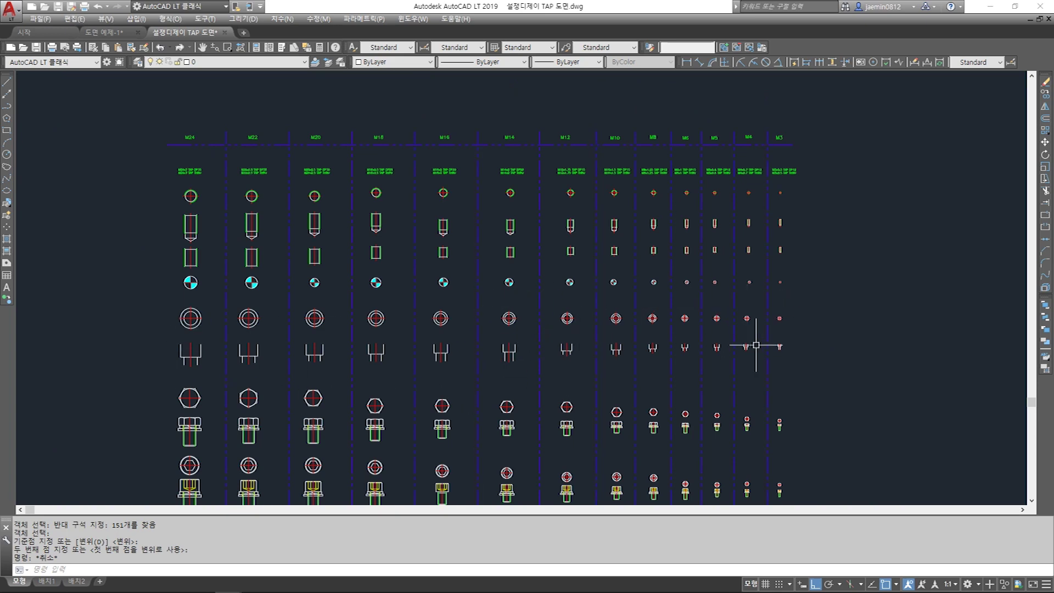
{"action": "scroll", "coordinate": [610, 112], "scroll_direction": "up", "scroll_amount": 4}
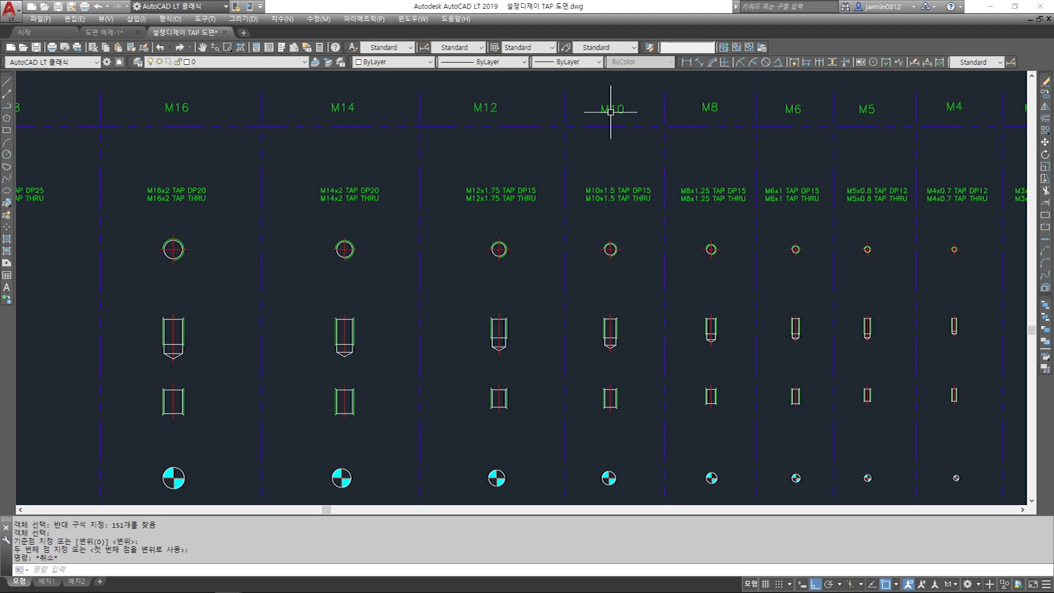
{"action": "middle_click_drag", "start_coordinate": [599, 395], "coordinate": [567, 148]}
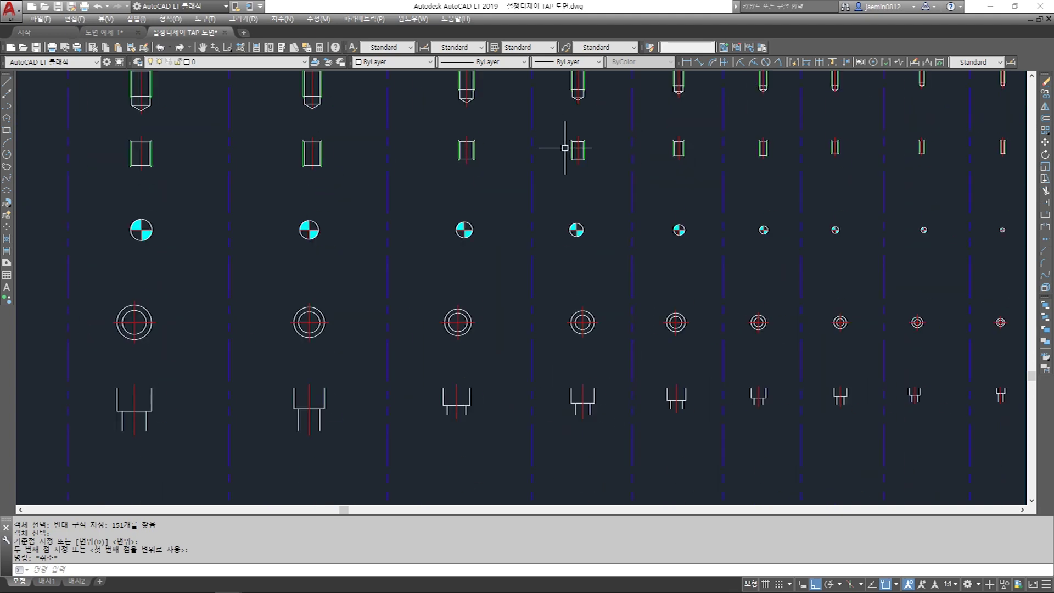
{"action": "middle_click_drag", "start_coordinate": [534, 450], "coordinate": [528, 296]}
{"action": "middle_click_drag", "start_coordinate": [592, 354], "coordinate": [620, 262]}
{"action": "middle_click_drag", "start_coordinate": [630, 443], "coordinate": [631, 355]}
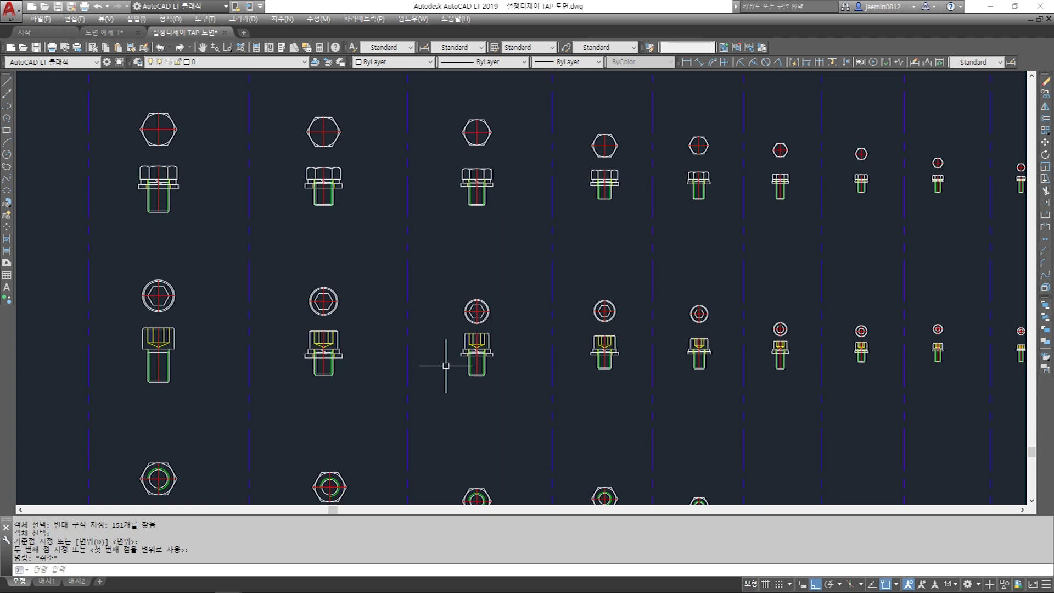
{"action": "scroll", "coordinate": [446, 366], "scroll_direction": "down", "scroll_amount": 2}
{"action": "middle_click_drag", "start_coordinate": [515, 259], "coordinate": [523, 309]}
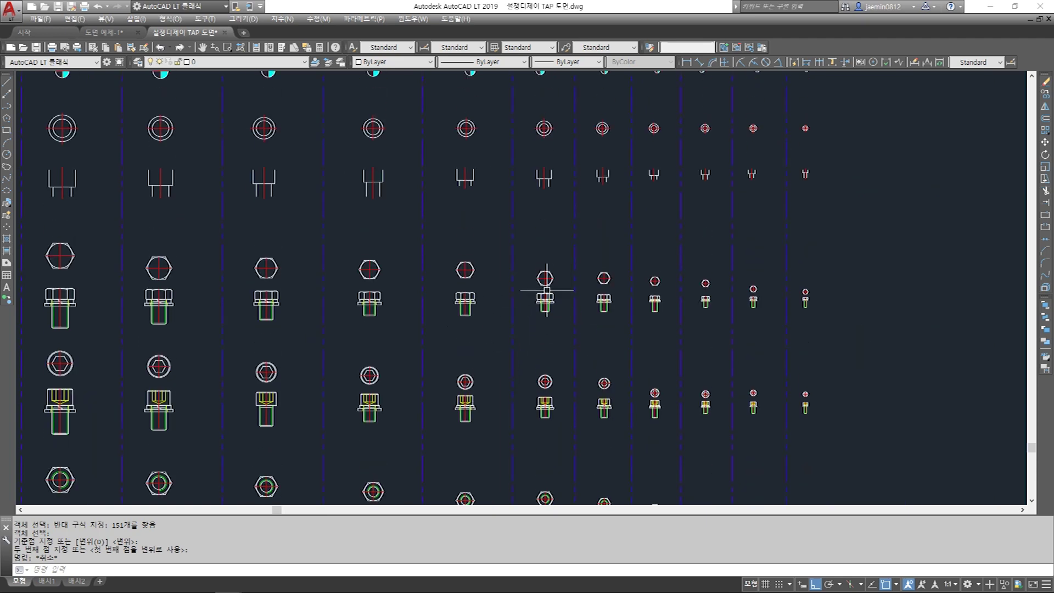
Examine the counterbore symbol rows and locate the M5 column with its tap and counterbore symbols
{"action": "middle_click_drag", "start_coordinate": [533, 173], "coordinate": [545, 403]}
{"action": "scroll", "coordinate": [546, 313], "scroll_direction": "up", "scroll_amount": 2}
{"action": "scroll", "coordinate": [545, 312], "scroll_direction": "down", "scroll_amount": 1}
{"action": "middle_click_drag", "start_coordinate": [546, 358], "coordinate": [548, 285]}
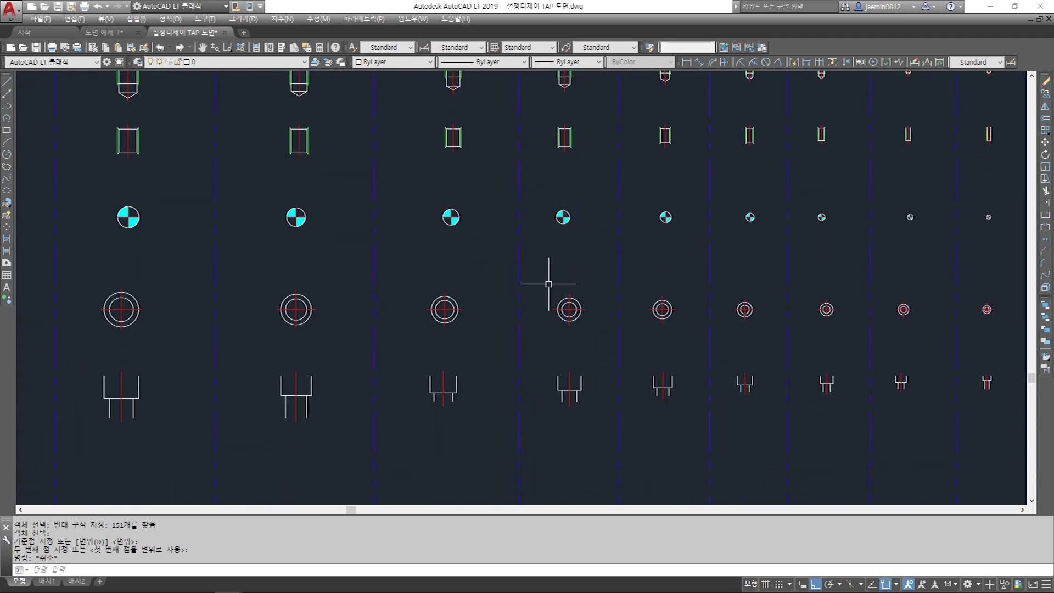
{"action": "scroll", "coordinate": [549, 284], "scroll_direction": "up", "scroll_amount": 2}
{"action": "middle_click_drag", "start_coordinate": [600, 399], "coordinate": [571, 302]}
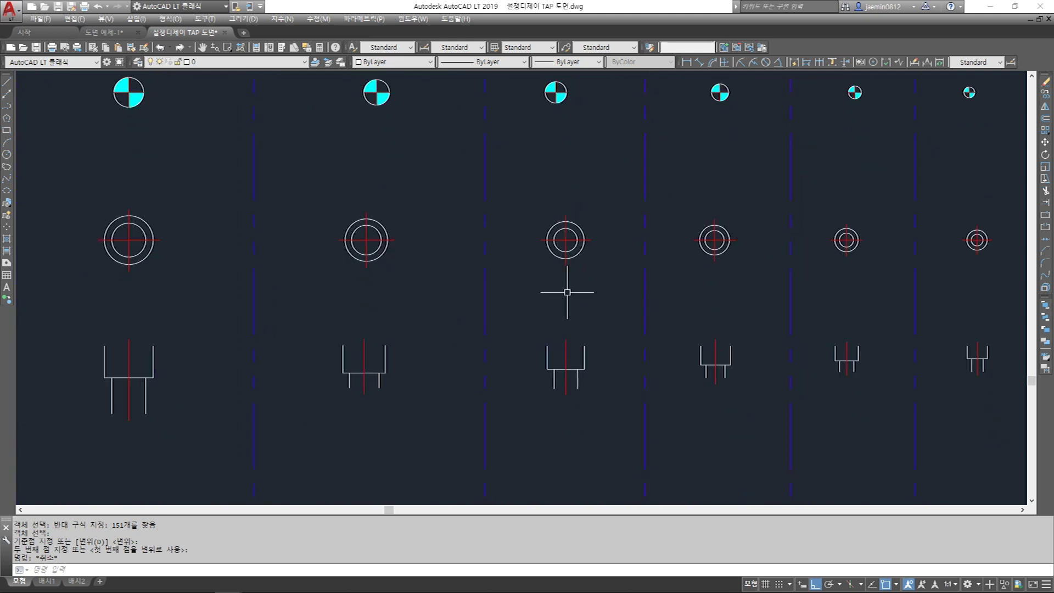
{"action": "scroll", "coordinate": [567, 301], "scroll_direction": "down", "scroll_amount": 6}
{"action": "middle_click_drag", "start_coordinate": [612, 331], "coordinate": [645, 321]}
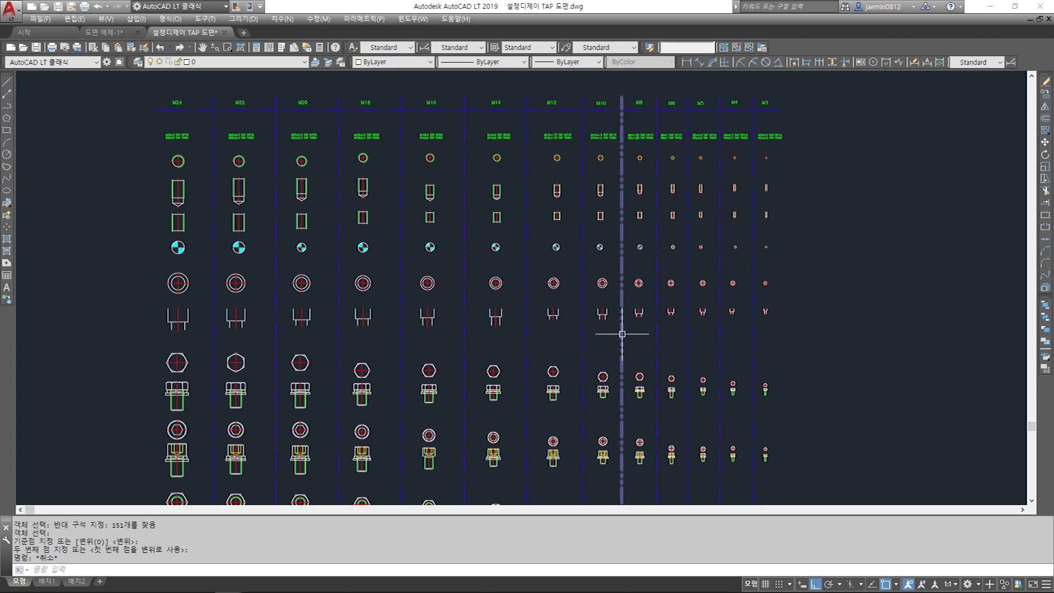
{"action": "scroll", "coordinate": [607, 238], "scroll_direction": "up", "scroll_amount": 5}
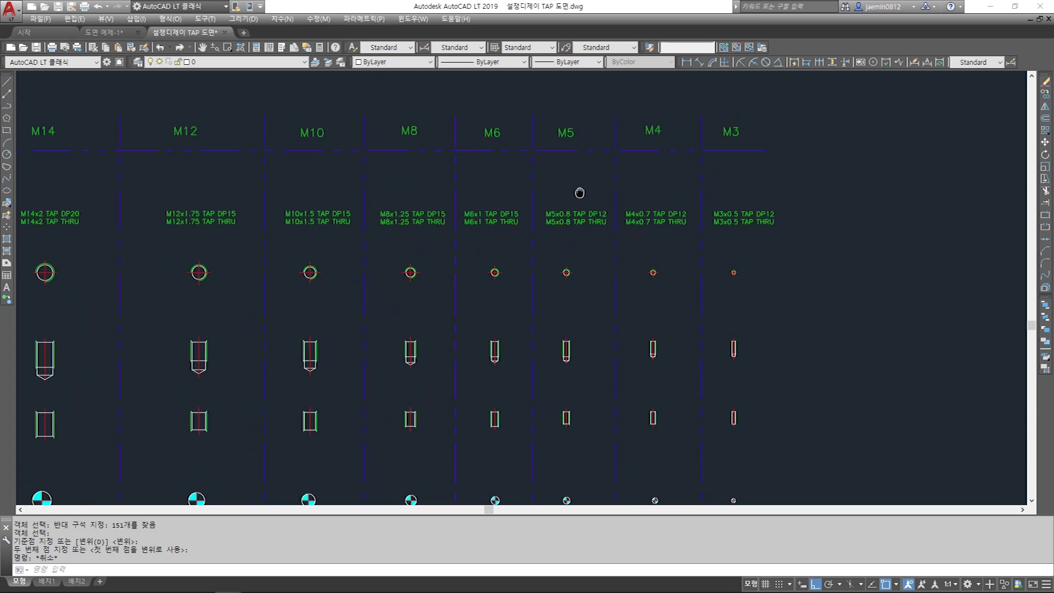
{"action": "scroll", "coordinate": [536, 130], "scroll_direction": "up", "scroll_amount": 4}
{"action": "scroll", "coordinate": [573, 300], "scroll_direction": "down", "scroll_amount": 6}
{"action": "scroll", "coordinate": [571, 198], "scroll_direction": "up", "scroll_amount": 2}
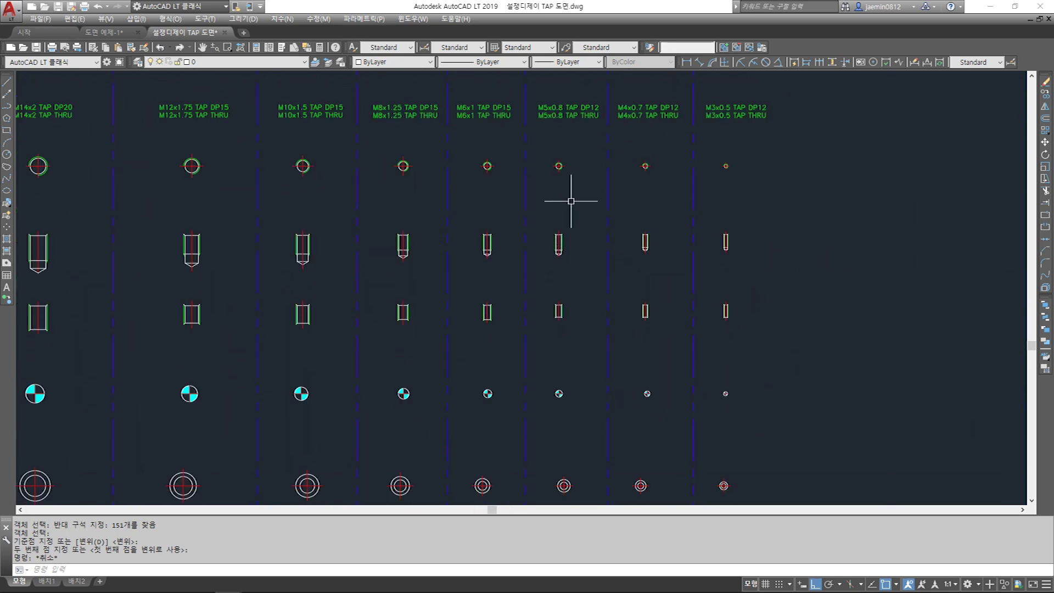
Copy the M5 column's tap circle, through-tap section, counterbore circles and counterbore section to the clipboard
{"action": "scroll", "coordinate": [545, 129], "scroll_direction": "up", "scroll_amount": 3}
{"action": "left_click_drag", "start_coordinate": [545, 130], "coordinate": [539, 169]}
{"action": "mouse_move", "coordinate": [528, 340]}
{"action": "left_mouse_down"}
{"action": "mouse_move", "coordinate": [565, 398]}
{"action": "mouse_move", "coordinate": [526, 331]}
{"action": "left_mouse_up"}
{"action": "left_click_drag", "start_coordinate": [576, 419], "coordinate": [536, 348]}
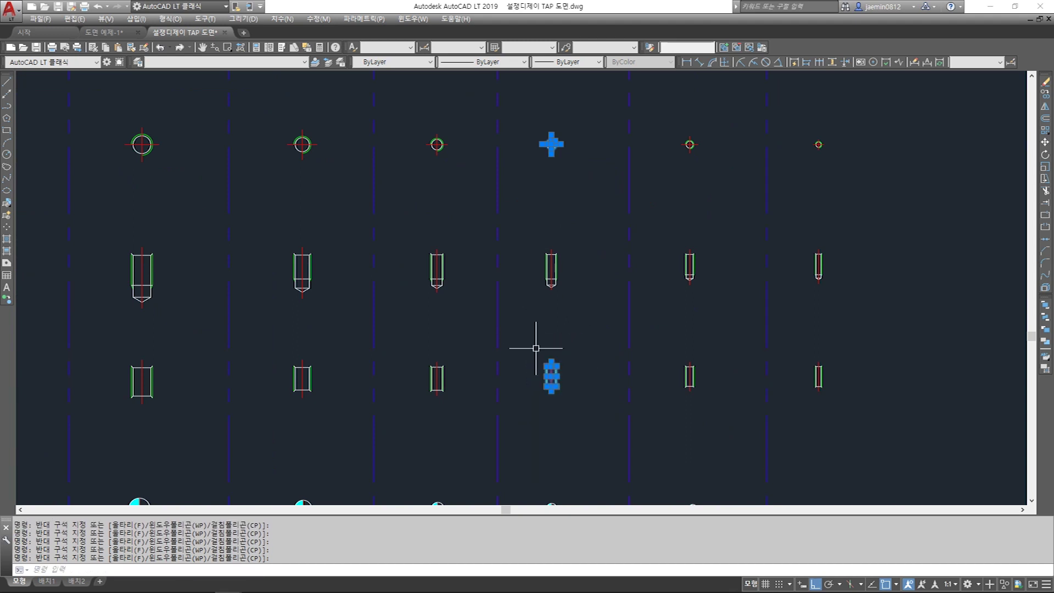
{"action": "middle_click_drag", "start_coordinate": [574, 443], "coordinate": [581, 311]}
{"action": "middle_click_drag", "start_coordinate": [583, 393], "coordinate": [583, 231]}
{"action": "middle_click_drag", "start_coordinate": [586, 363], "coordinate": [594, 322]}
{"action": "left_click_drag", "start_coordinate": [554, 170], "coordinate": [612, 247]}
{"action": "left_click_drag", "start_coordinate": [553, 265], "coordinate": [605, 384]}
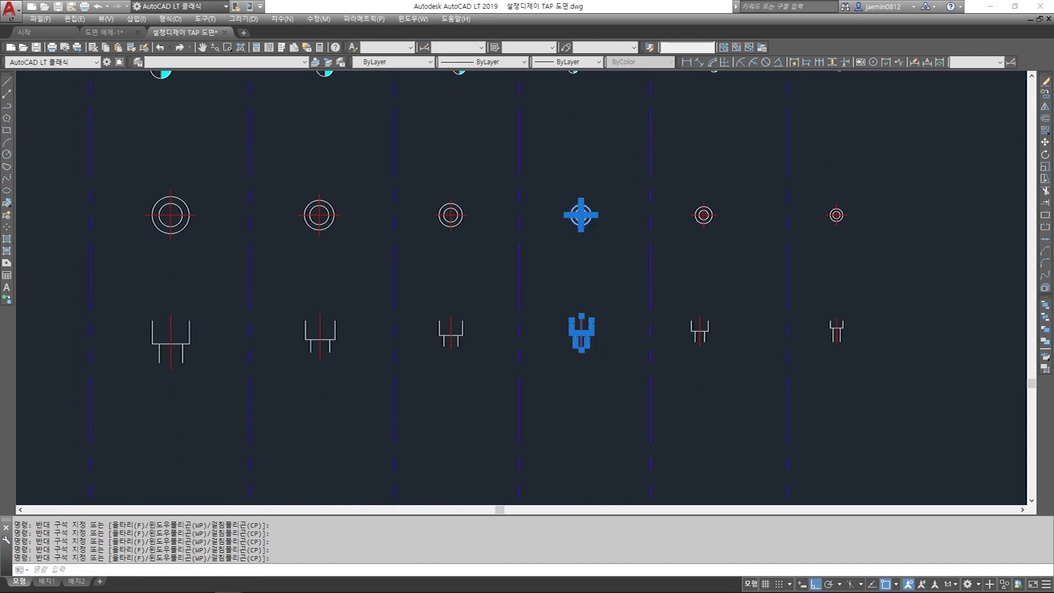
{"action": "key", "text": "ctrl+c"}
{"action": "key", "text": "Escape"}
{"action": "key", "text": "Escape"}
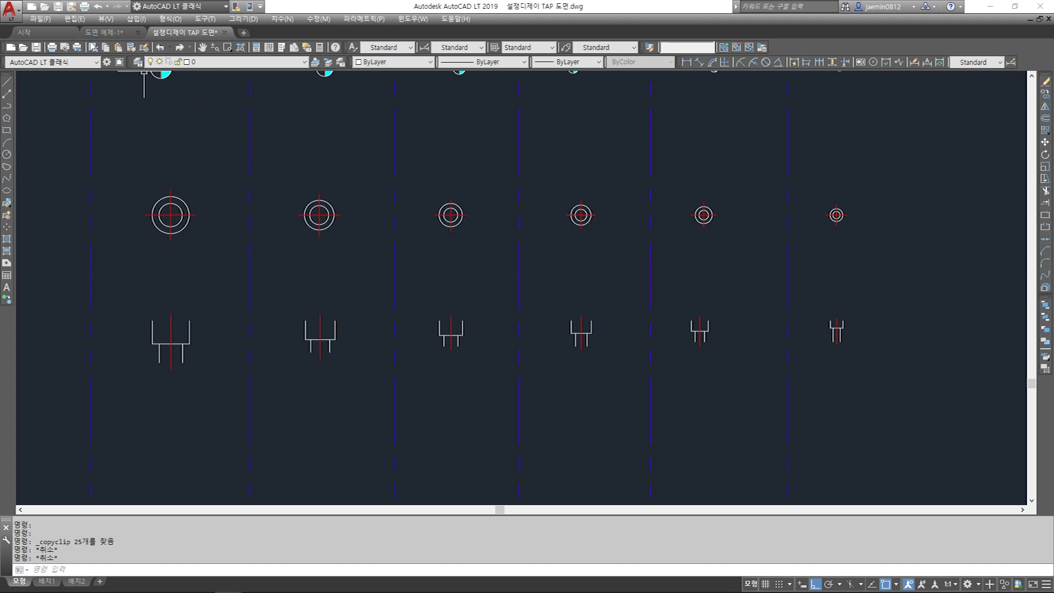
Switch to the drawing 도면 예제-1.dwg and paste the copied M5 symbols beside the redrawn front view
{"action": "left_click", "coordinate": [105, 32]}
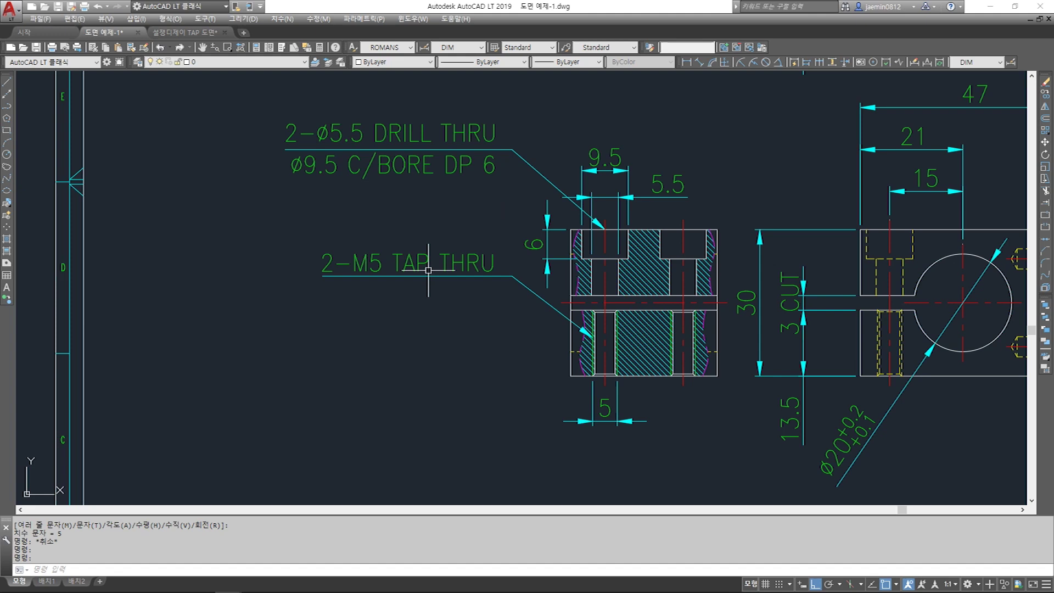
{"action": "scroll", "coordinate": [428, 270], "scroll_direction": "down", "scroll_amount": 6}
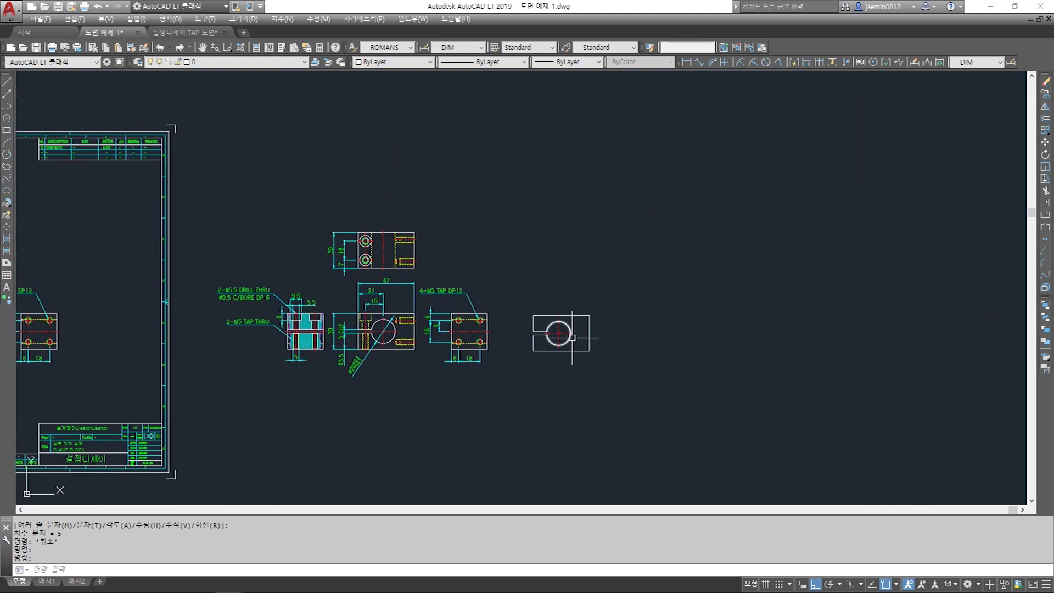
{"action": "key", "text": "ctrl+v"}
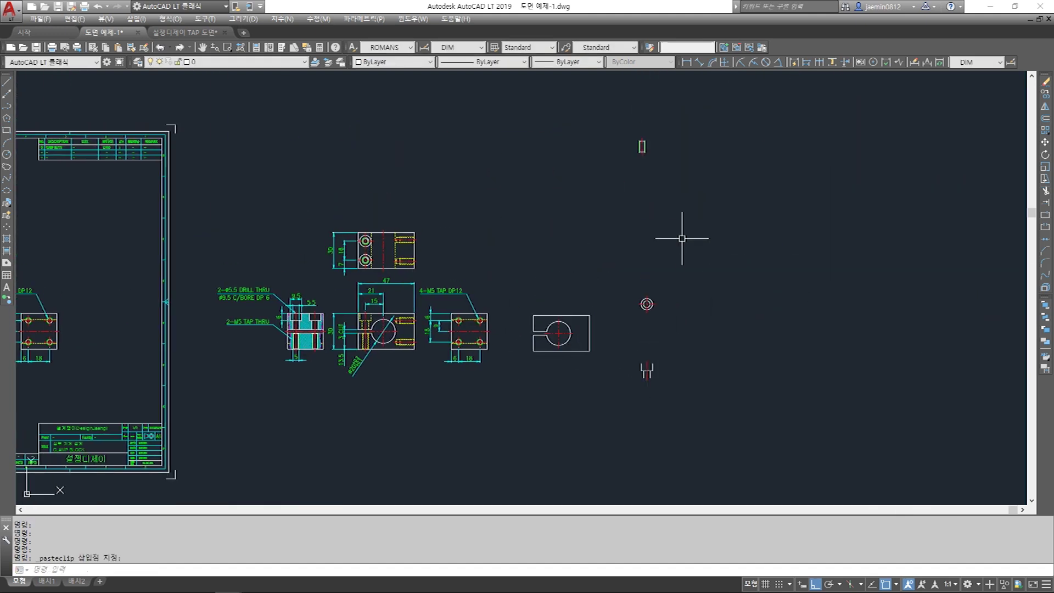
{"action": "key", "text": "Escape"}
Move the widely spaced pasted M5 symbols closer together in the empty area beside the redrawn front view
{"action": "scroll", "coordinate": [658, 307], "scroll_direction": "down", "scroll_amount": 2}
{"action": "type", "text": "m"}
{"action": "key", "text": "Return"}
{"action": "left_click", "coordinate": [607, 146]}
{"action": "left_click", "coordinate": [660, 217]}
{"action": "key", "text": "Return"}
{"action": "left_click", "coordinate": [682, 204]}
{"action": "left_click", "coordinate": [685, 267]}
{"action": "key", "text": "Escape"}
{"action": "key", "text": "space"}
{"action": "left_click", "coordinate": [614, 226]}
{"action": "left_click", "coordinate": [667, 290]}
{"action": "key", "text": "space"}
{"action": "left_click", "coordinate": [680, 269]}
{"action": "left_click", "coordinate": [676, 338]}
{"action": "left_click", "coordinate": [667, 366]}
{"action": "key", "text": "space"}
{"action": "left_click", "coordinate": [642, 350]}
{"action": "key", "text": "F8"}
Finish arranging the M5 symbols in two groups, with the counterbore circles just above the counterbore section
{"action": "middle_click_drag", "start_coordinate": [624, 478], "coordinate": [634, 265]}
{"action": "left_click", "coordinate": [616, 287]}
{"action": "key", "text": "Escape"}
{"action": "key", "text": "space"}
{"action": "key", "text": "space"}
{"action": "left_click", "coordinate": [713, 307]}
{"action": "left_click", "coordinate": [717, 280]}
{"action": "key", "text": "Escape"}
{"action": "key", "text": "space"}
{"action": "scroll", "coordinate": [628, 200], "scroll_direction": "up", "scroll_amount": 3}
{"action": "left_click", "coordinate": [777, 269]}
{"action": "key", "text": "space"}
{"action": "left_click", "coordinate": [788, 240]}
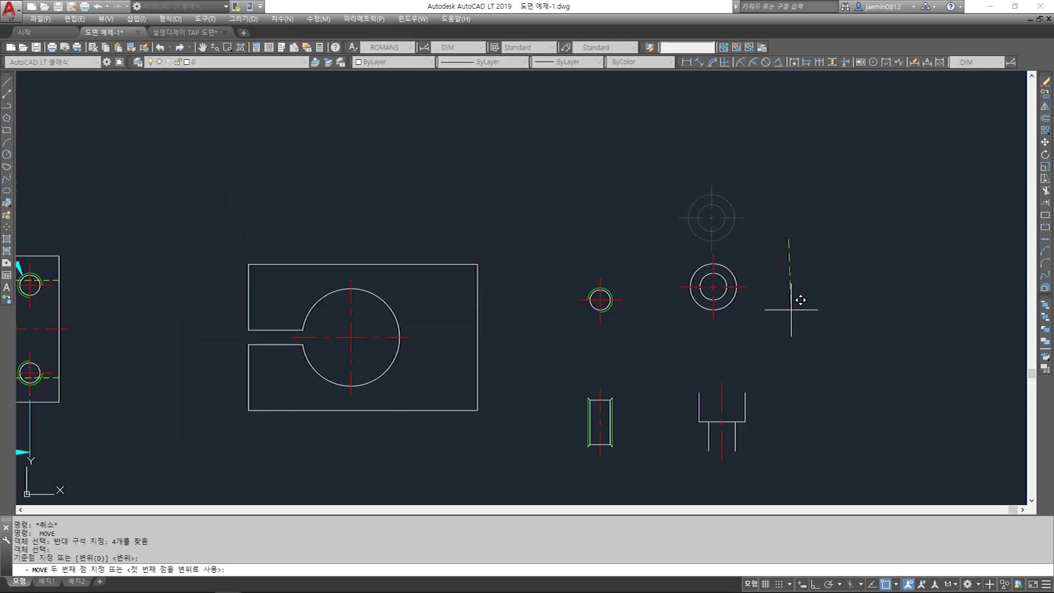
{"action": "key", "text": "Escape"}
{"action": "middle_click_drag", "start_coordinate": [740, 322], "coordinate": [708, 300]}
Examine the counterbore and tap hole positions in the reference front view, especially the horizontal dimensions above the block
{"action": "scroll", "coordinate": [713, 293], "scroll_direction": "down", "scroll_amount": 5}
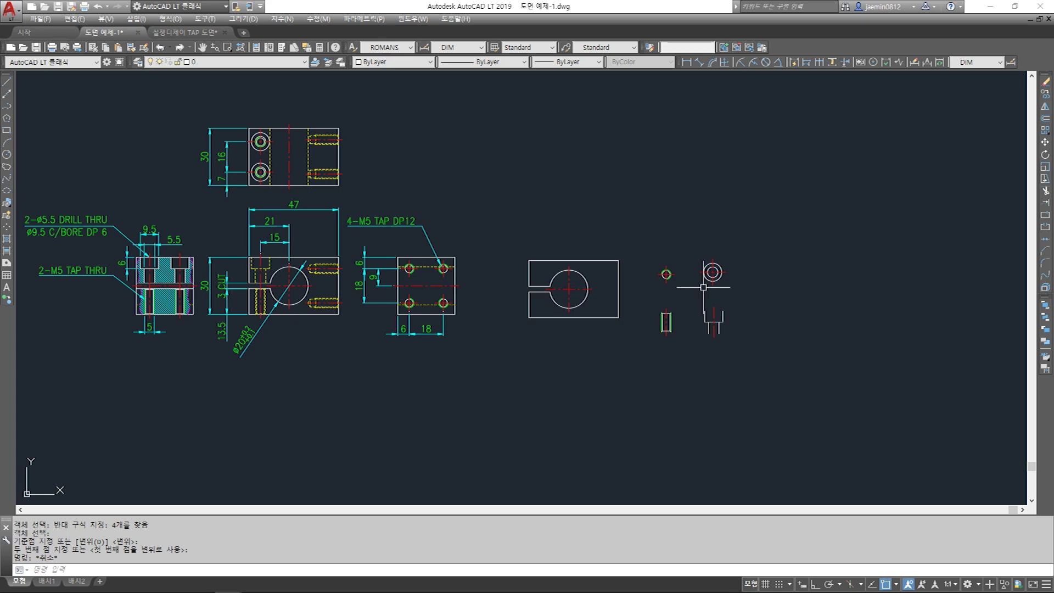
{"action": "scroll", "coordinate": [682, 289], "scroll_direction": "up", "scroll_amount": 4}
{"action": "scroll", "coordinate": [726, 302], "scroll_direction": "down", "scroll_amount": 5}
{"action": "middle_click_drag", "start_coordinate": [159, 313], "coordinate": [379, 318]}
{"action": "scroll", "coordinate": [376, 320], "scroll_direction": "up", "scroll_amount": 5}
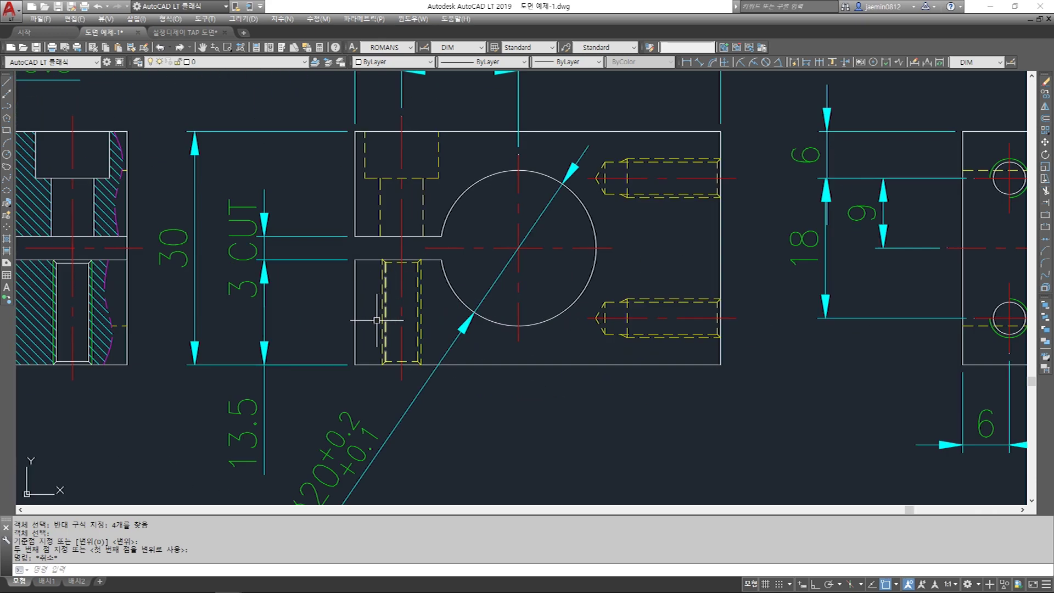
{"action": "middle_click_drag", "start_coordinate": [348, 181], "coordinate": [353, 235]}
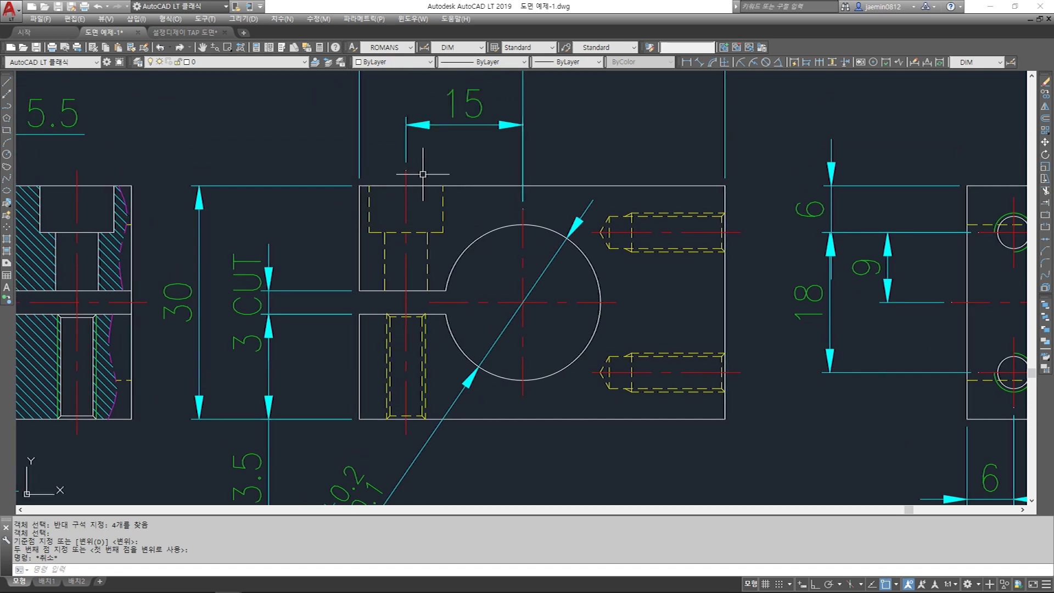
{"action": "mouse_move", "coordinate": [420, 229]}
{"action": "middle_mouse_down"}
{"action": "mouse_move", "coordinate": [422, 307]}
{"action": "mouse_move", "coordinate": [483, 270]}
{"action": "mouse_move", "coordinate": [482, 254]}
{"action": "mouse_move", "coordinate": [439, 312]}
{"action": "middle_mouse_up"}
{"action": "scroll", "coordinate": [483, 271], "scroll_direction": "down", "scroll_amount": 3}
{"action": "scroll", "coordinate": [543, 266], "scroll_direction": "up", "scroll_amount": 3}
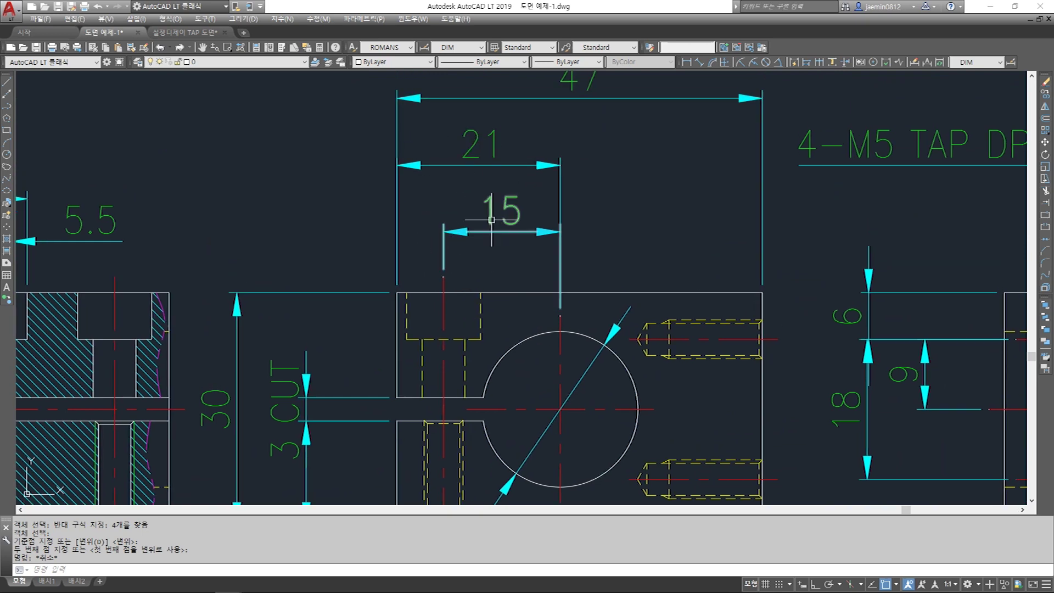
{"action": "scroll", "coordinate": [427, 237], "scroll_direction": "down", "scroll_amount": 5}
{"action": "middle_click_drag", "start_coordinate": [809, 276], "coordinate": [552, 278]}
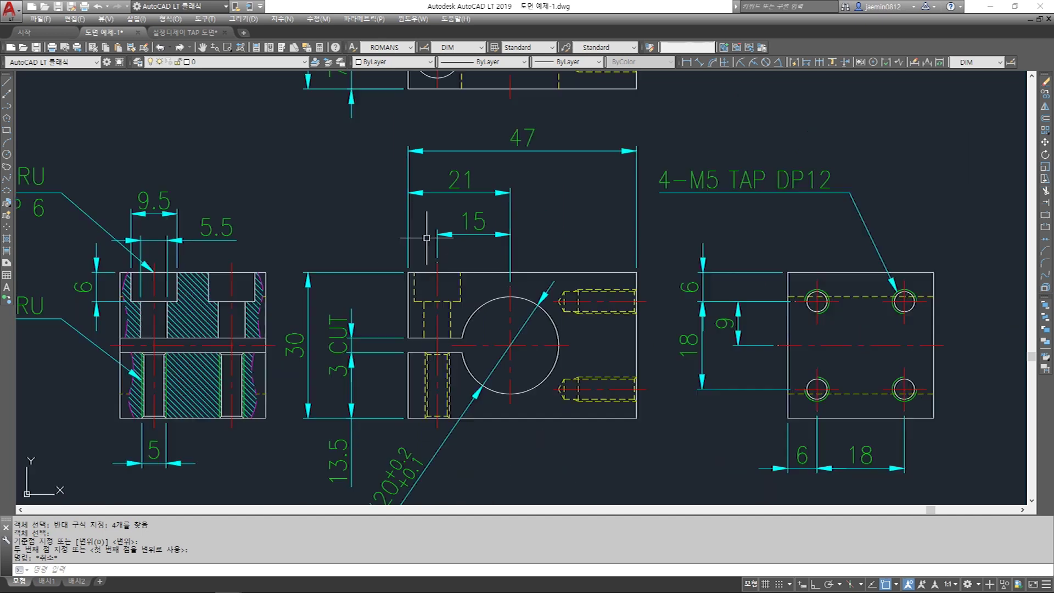
Draw a vertical construction line upward from the upper-left corner of the redrawn front view
{"action": "scroll", "coordinate": [442, 280], "scroll_direction": "up", "scroll_amount": 5}
{"action": "key", "text": "Escape"}
{"action": "type", "text": "l"}
{"action": "key", "text": "space"}
{"action": "left_click", "coordinate": [436, 169]}
{"action": "middle_click_drag", "start_coordinate": [464, 135], "coordinate": [466, 239]}
{"action": "key", "text": "F8"}
{"action": "left_click", "coordinate": [484, 120]}
{"action": "key", "text": "Escape"}
{"action": "type", "text": "m"}
{"action": "left_click", "coordinate": [483, 177]}
{"action": "left_click", "coordinate": [388, 190]}
{"action": "key", "text": "space"}
{"action": "left_click", "coordinate": [489, 172]}
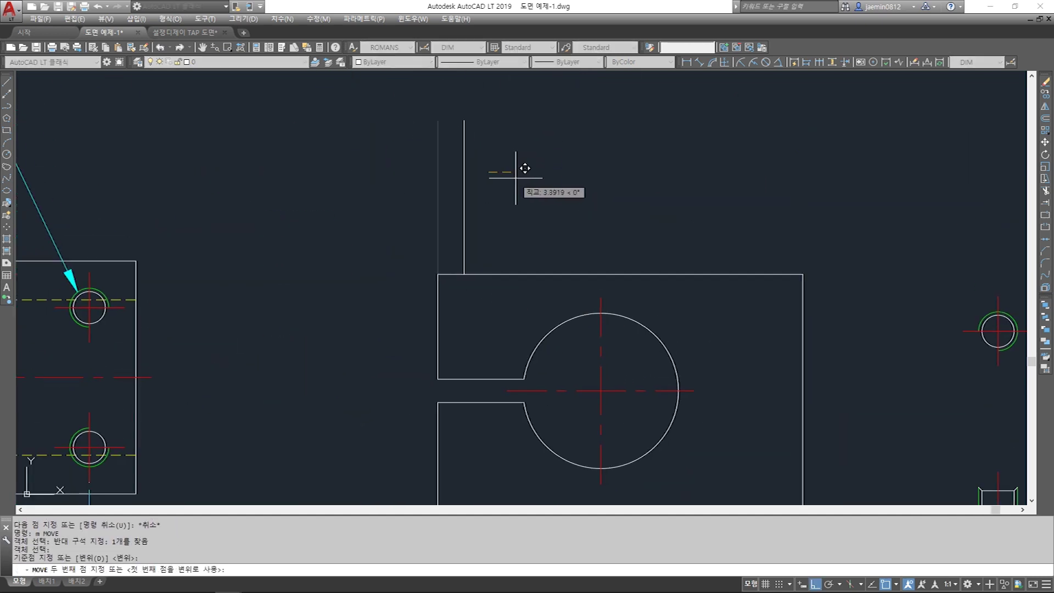
{"action": "key", "text": "Escape"}
{"action": "key", "text": "Escape"}
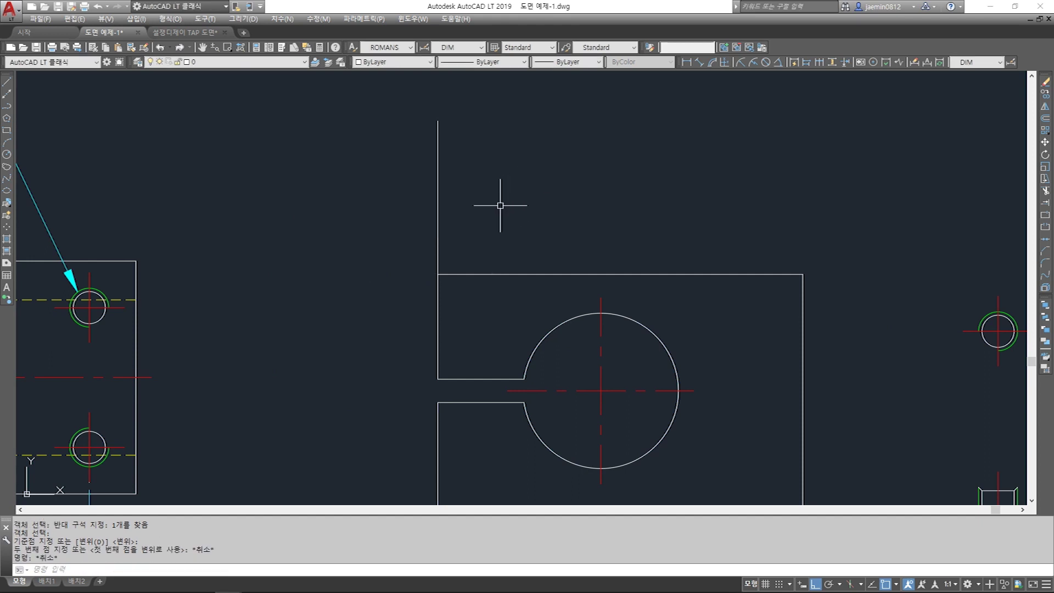
{"action": "type", "text": "c"}
{"action": "key", "text": "Escape"}
{"action": "key", "text": "Escape"}
Copy the vertical construction line 6 mm to the right along the block's top edge
{"action": "type", "text": "cc"}
{"action": "left_click", "coordinate": [480, 165]}
{"action": "left_click", "coordinate": [414, 197]}
{"action": "left_click", "coordinate": [510, 154]}
{"action": "left_click", "coordinate": [410, 196]}
{"action": "left_click", "coordinate": [485, 166]}
{"action": "left_click", "coordinate": [402, 204]}
{"action": "key", "text": "space"}
{"action": "left_click", "coordinate": [476, 198]}
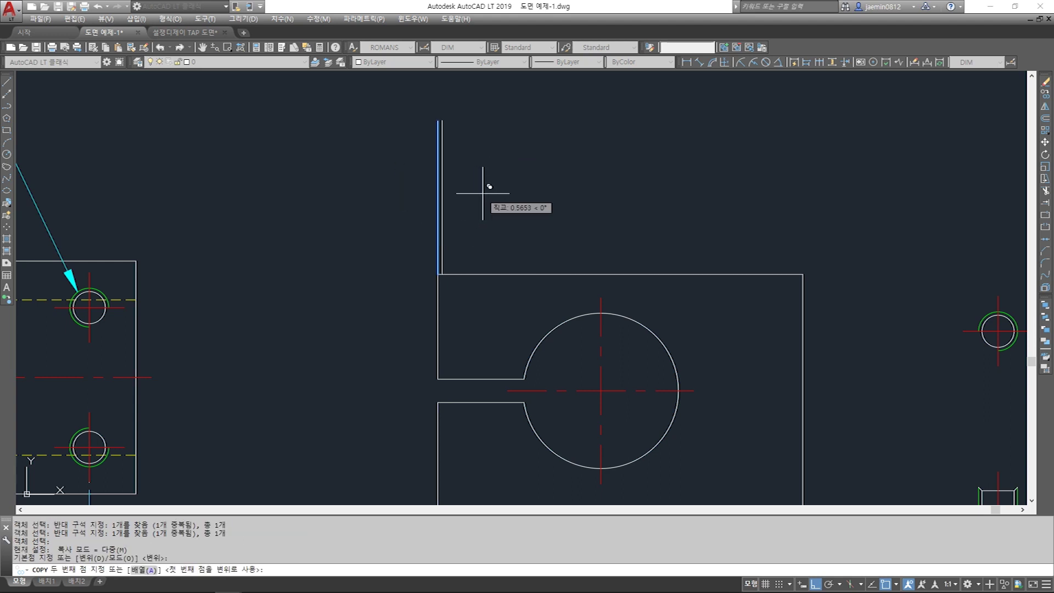
{"action": "type", "text": "6"}
{"action": "key", "text": "Return"}
{"action": "key", "text": "Escape"}
Check the spacing between the two vertical construction lines and compare it with the hole centreline's position in the reference front view
{"action": "type", "text": "aa"}
{"action": "key", "text": "space"}
{"action": "left_click", "coordinate": [437, 274]}
{"action": "left_click", "coordinate": [484, 274]}
{"action": "key", "text": "Escape"}
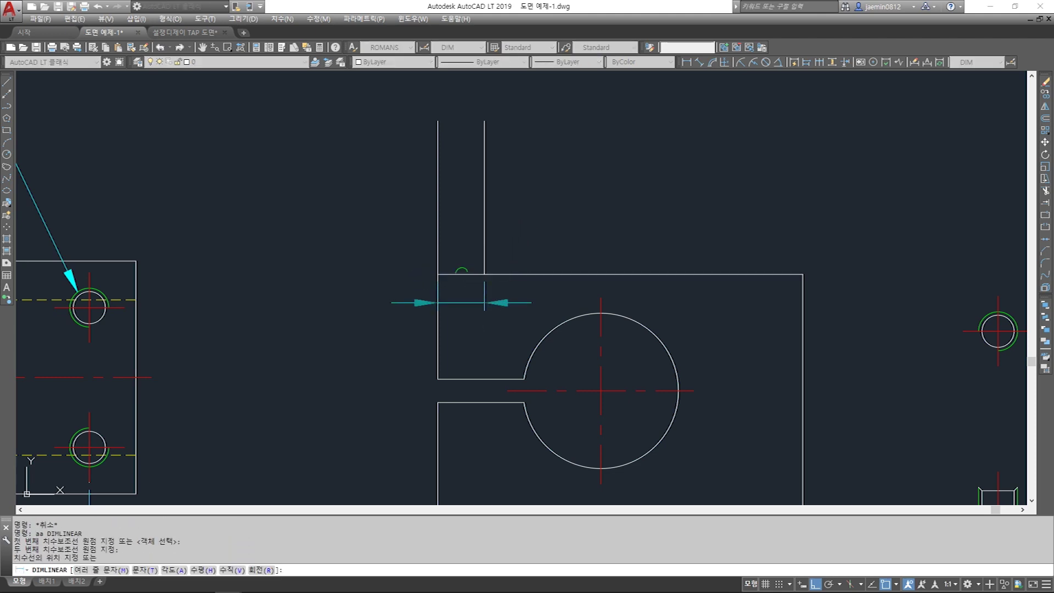
{"action": "scroll", "coordinate": [484, 280], "scroll_direction": "down", "scroll_amount": 4}
{"action": "scroll", "coordinate": [478, 287], "scroll_direction": "up", "scroll_amount": 3}
{"action": "scroll", "coordinate": [456, 286], "scroll_direction": "down", "scroll_amount": 3}
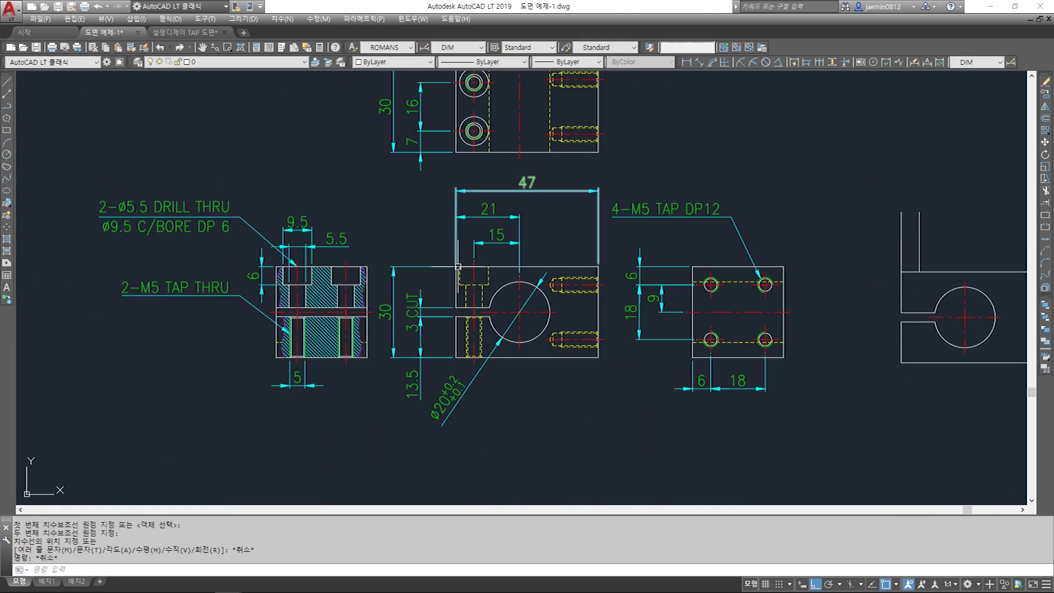
{"action": "scroll", "coordinate": [460, 266], "scroll_direction": "up", "scroll_amount": 5}
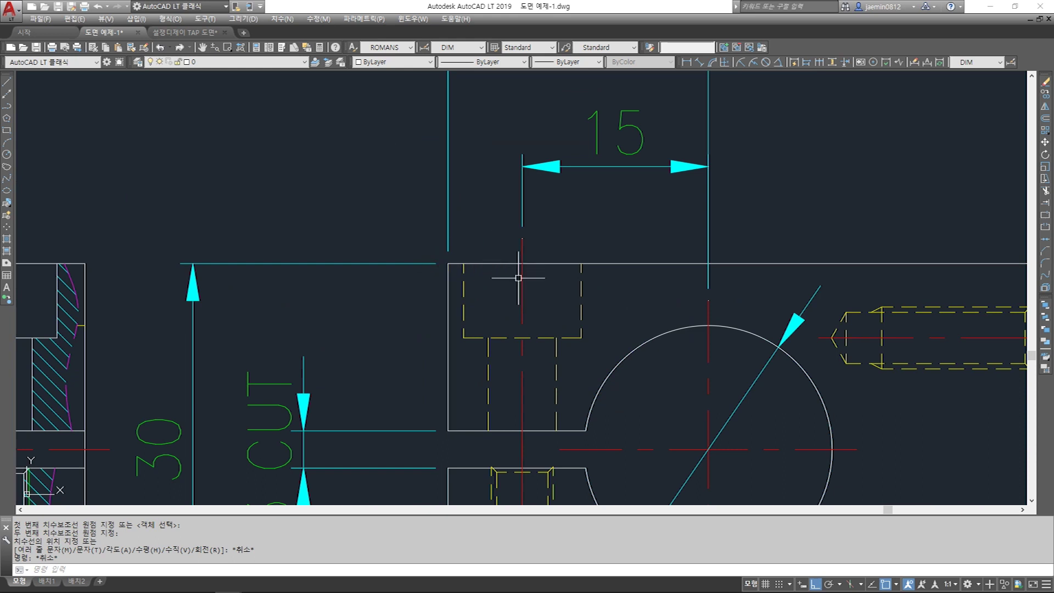
{"action": "scroll", "coordinate": [522, 280], "scroll_direction": "down", "scroll_amount": 3}
{"action": "middle_click_drag", "start_coordinate": [527, 400], "coordinate": [528, 334]}
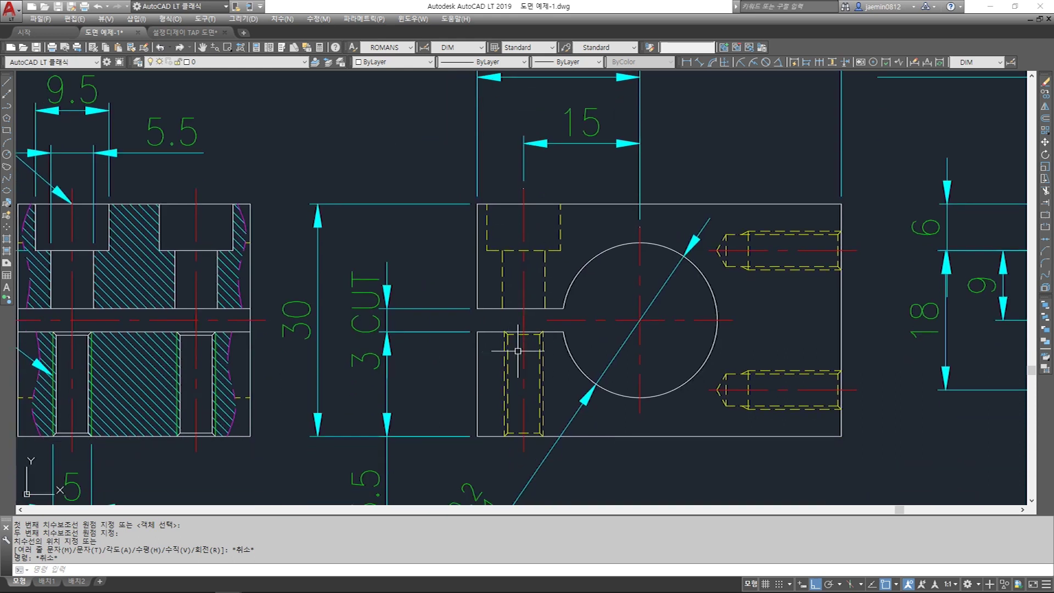
{"action": "scroll", "coordinate": [517, 351], "scroll_direction": "down", "scroll_amount": 5}
{"action": "middle_click_drag", "start_coordinate": [933, 341], "coordinate": [630, 336]}
{"action": "scroll", "coordinate": [785, 367], "scroll_direction": "up", "scroll_amount": 5}
{"action": "key", "text": "Escape"}
{"action": "type", "text": "m"}
{"action": "key", "text": "Return"}
{"action": "left_click", "coordinate": [705, 279]}
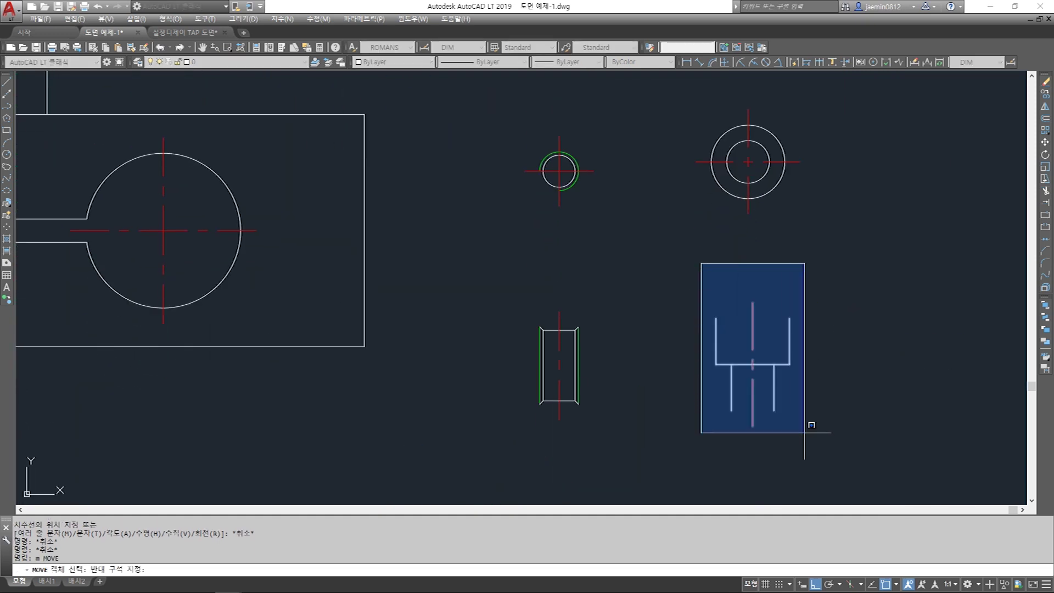
{"action": "left_click", "coordinate": [815, 448]}
{"action": "left_click", "coordinate": [705, 265]}
{"action": "left_click", "coordinate": [834, 455]}
{"action": "left_click", "coordinate": [680, 266]}
{"action": "left_click", "coordinate": [812, 450]}
{"action": "key", "text": "Escape"}
Copy the M5 counterbore section by its centreline's upper end to the foot of the 6 mm construction line on the block's top edge
{"action": "type", "text": "cc"}
{"action": "key", "text": "Return"}
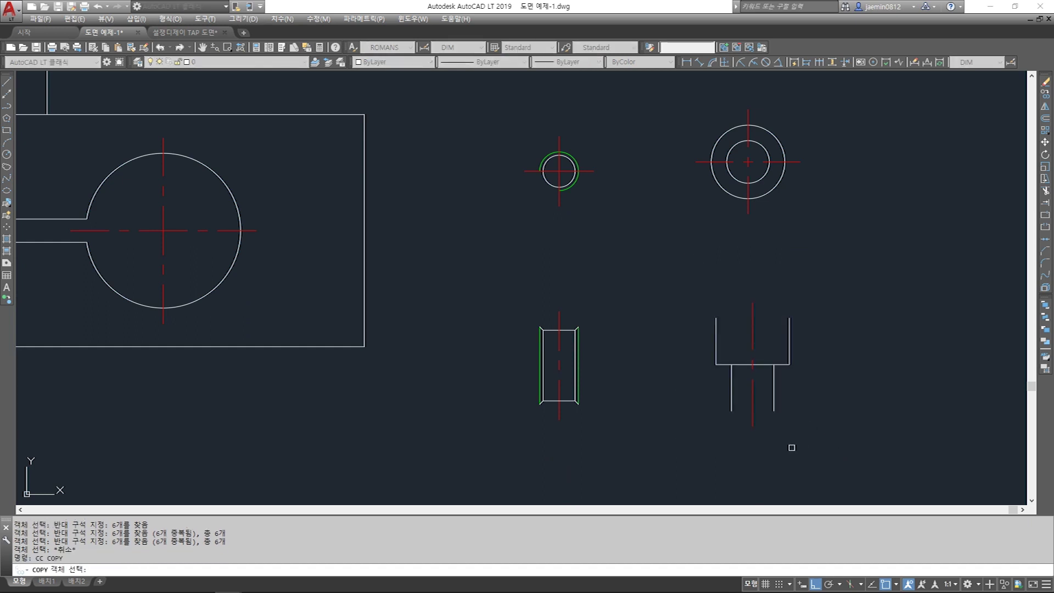
{"action": "left_click", "coordinate": [687, 263]}
{"action": "left_click", "coordinate": [880, 483]}
{"action": "left_click", "coordinate": [686, 266]}
{"action": "left_click", "coordinate": [831, 441]}
{"action": "key", "text": "Return"}
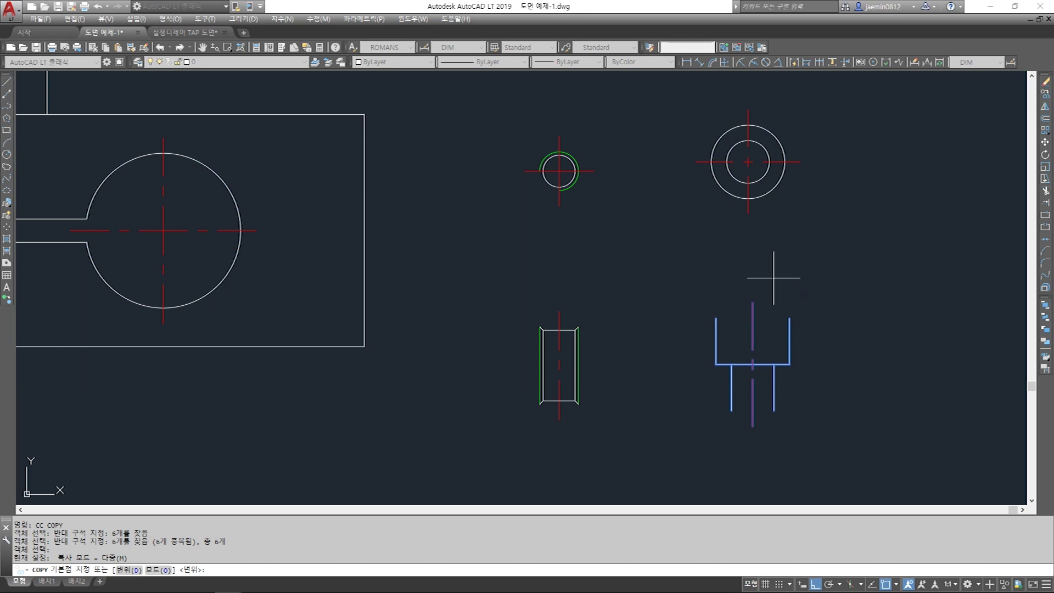
{"action": "left_click", "coordinate": [752, 302]}
{"action": "scroll", "coordinate": [792, 318], "scroll_direction": "down", "scroll_amount": 4}
{"action": "scroll", "coordinate": [648, 247], "scroll_direction": "up", "scroll_amount": 6}
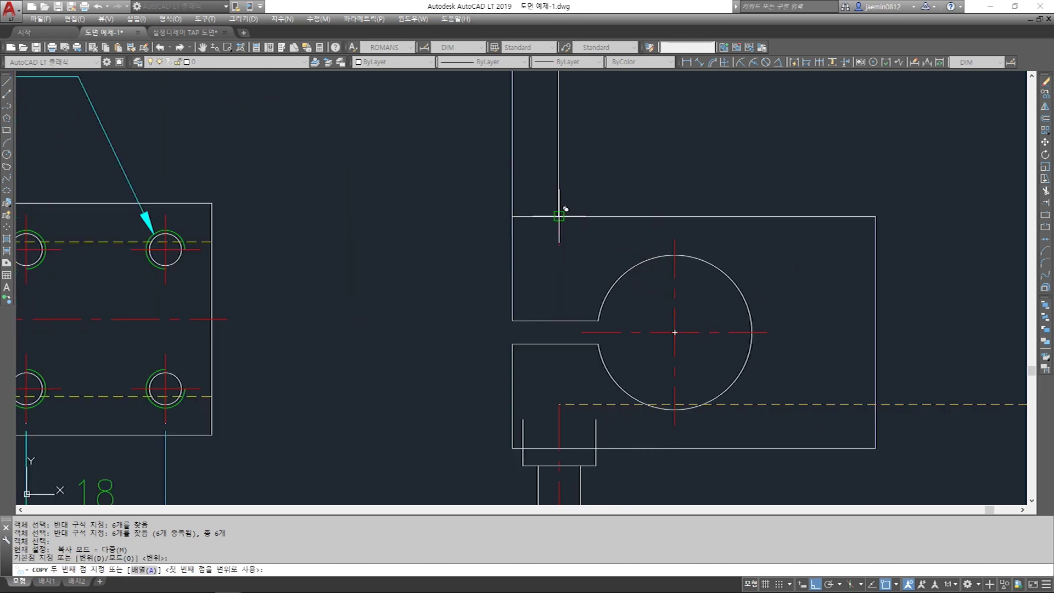
{"action": "left_click", "coordinate": [576, 233]}
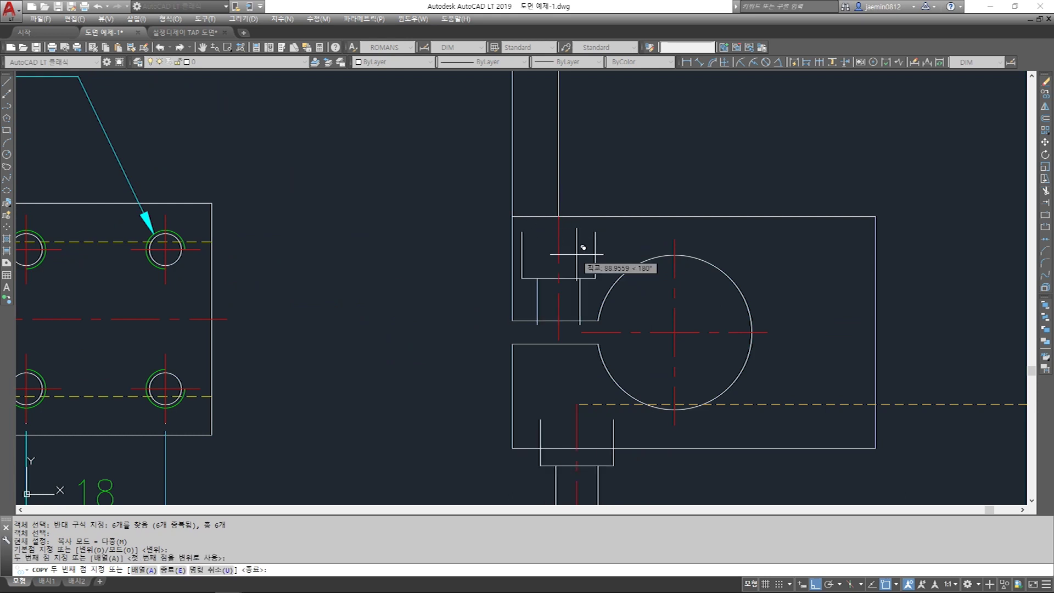
Finish copying and delete the two vertical construction lines above the redrawn front view
{"action": "key", "text": "Escape"}
{"action": "middle_click_drag", "start_coordinate": [574, 184], "coordinate": [587, 236]}
{"action": "left_click", "coordinate": [602, 191]}
{"action": "left_click", "coordinate": [483, 204]}
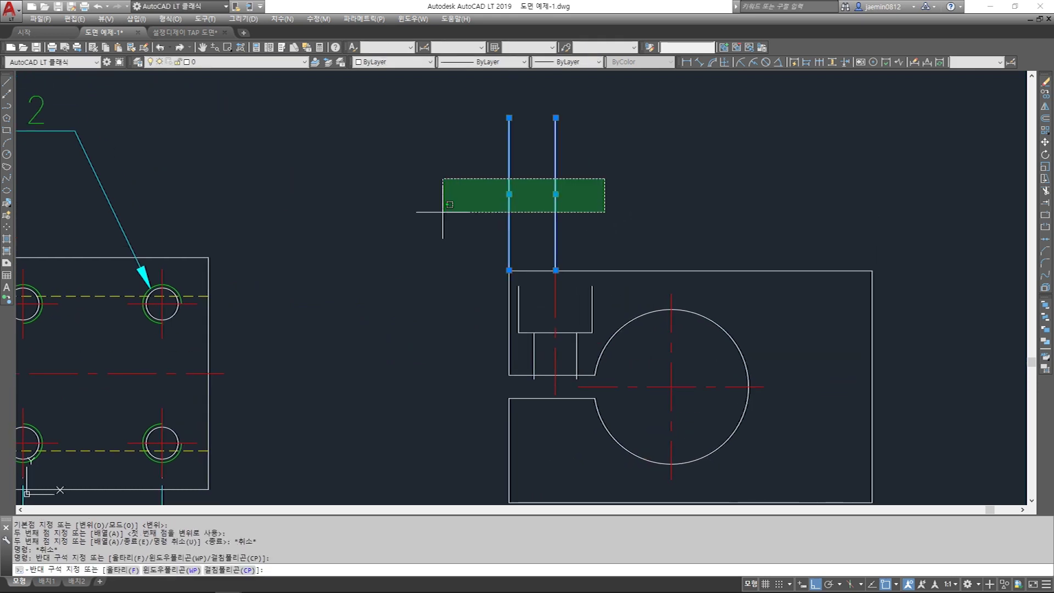
{"action": "key", "text": "Delete"}
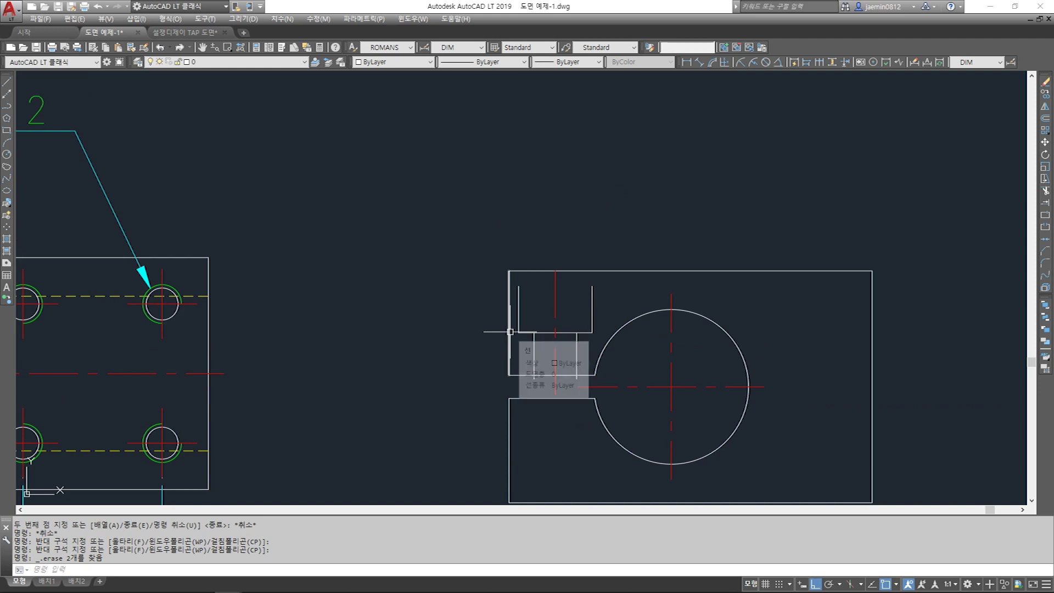
Move the counterbore section with its centreline straight up until its open upper ends meet the block's top edge
{"action": "type", "text": "m"}
{"action": "key", "text": "Return"}
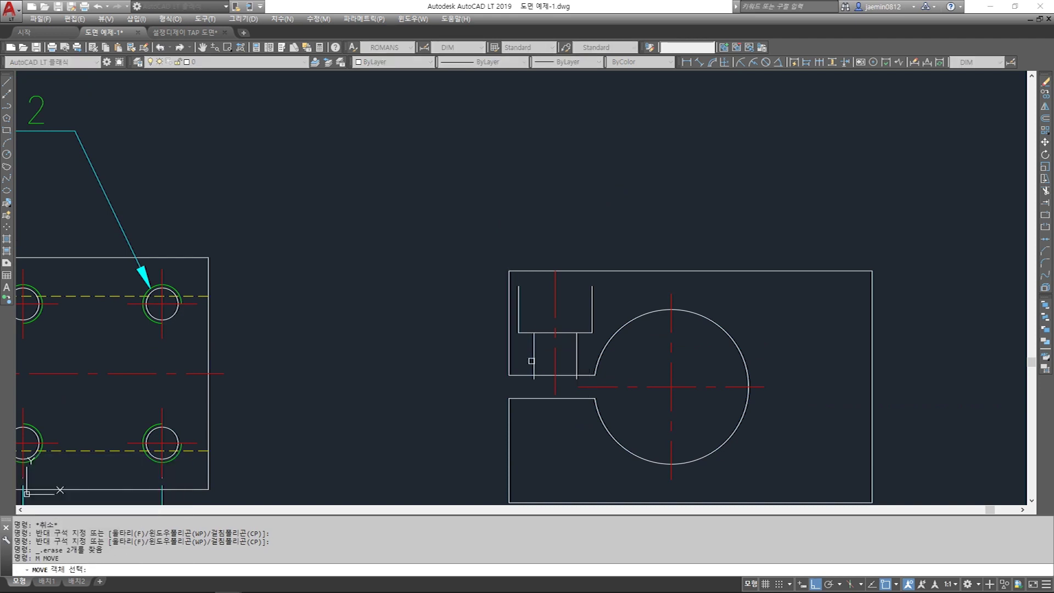
{"action": "scroll", "coordinate": [531, 360], "scroll_direction": "up", "scroll_amount": 2}
{"action": "left_click", "coordinate": [501, 187]}
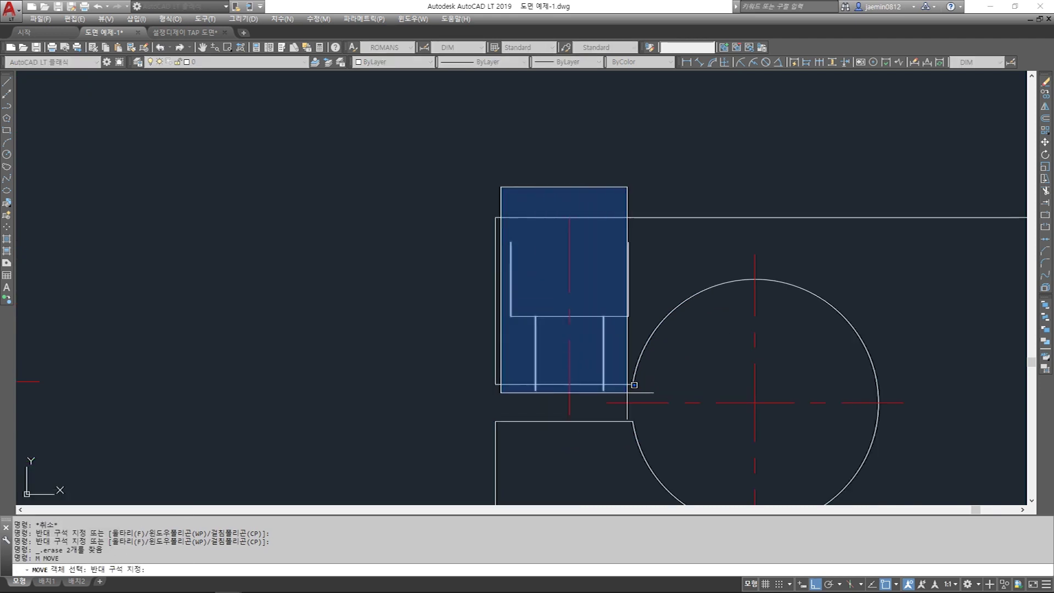
{"action": "left_click", "coordinate": [634, 384]}
{"action": "left_click", "coordinate": [569, 357]}
{"action": "left_click", "coordinate": [569, 352]}
{"action": "left_click", "coordinate": [569, 354]}
{"action": "key", "text": "Return"}
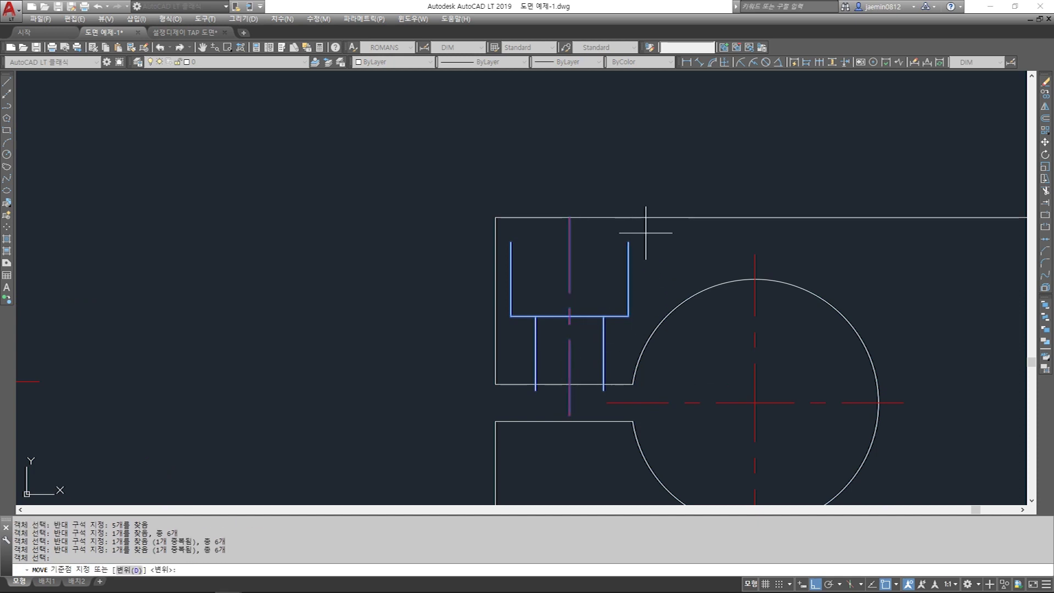
{"action": "left_click", "coordinate": [628, 241]}
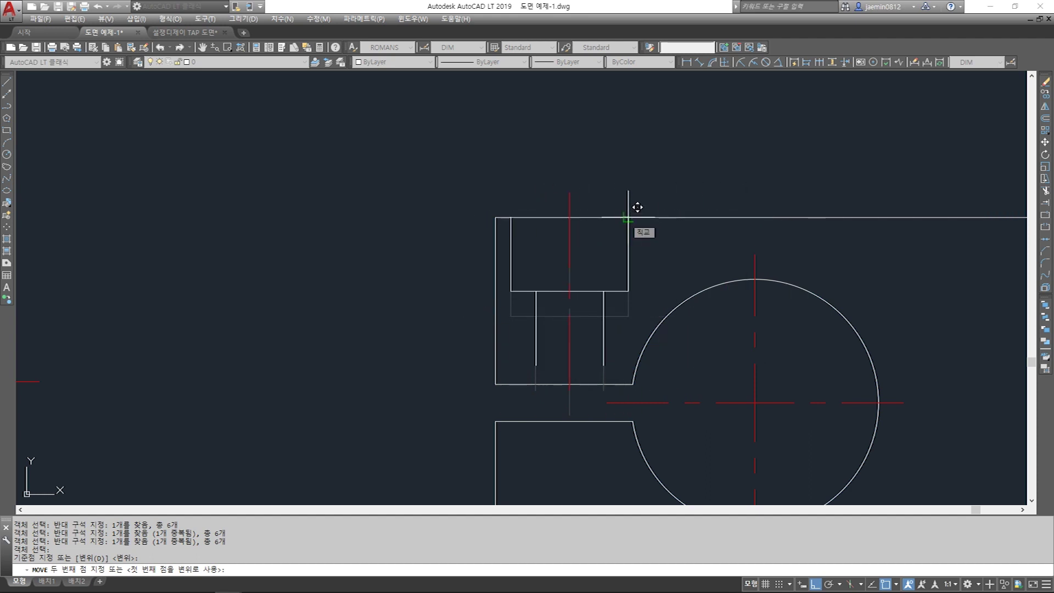
{"action": "key", "text": "Escape"}
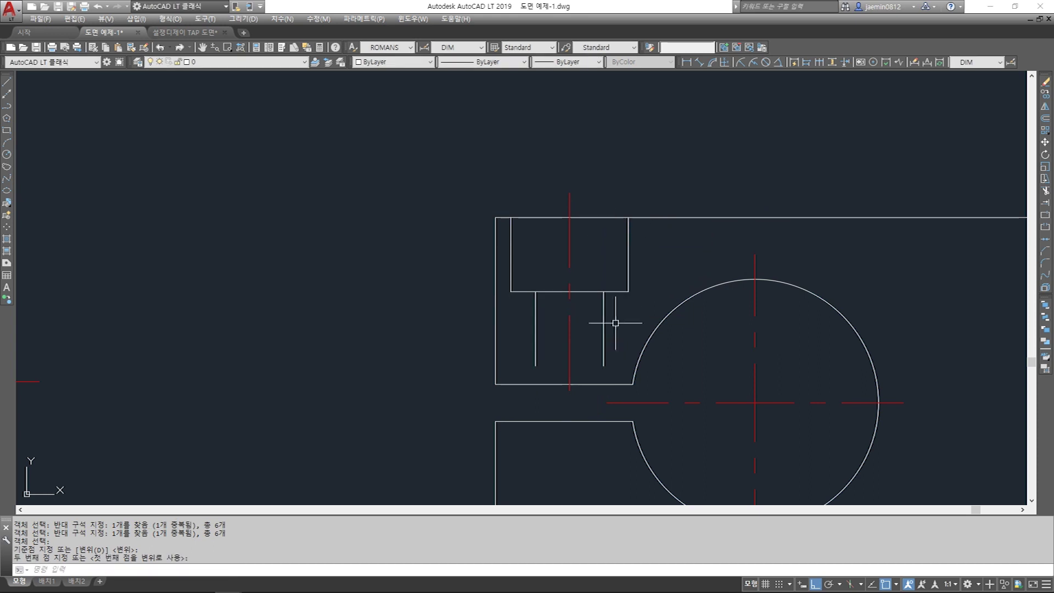
Measure the horizontal distance from the block's upper-left corner to the counterbore's nearer side
{"action": "type", "text": "aa"}
{"action": "key", "text": "Return"}
{"action": "left_click", "coordinate": [495, 218]}
{"action": "left_click", "coordinate": [511, 217]}
{"action": "key", "text": "Escape"}
{"action": "middle_click_drag", "start_coordinate": [529, 261], "coordinate": [502, 183]}
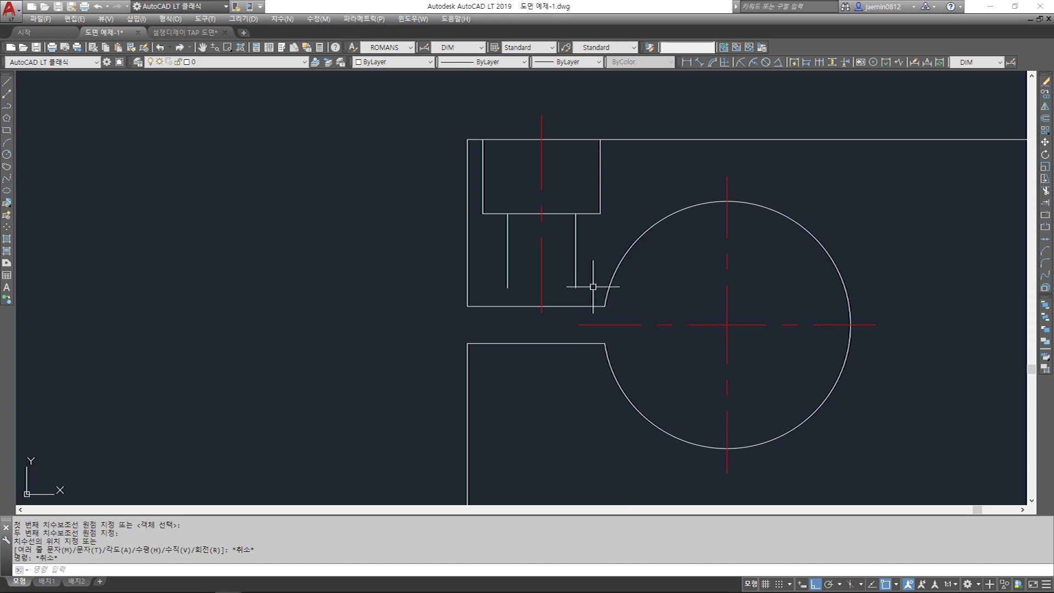
{"action": "key", "text": "Return"}
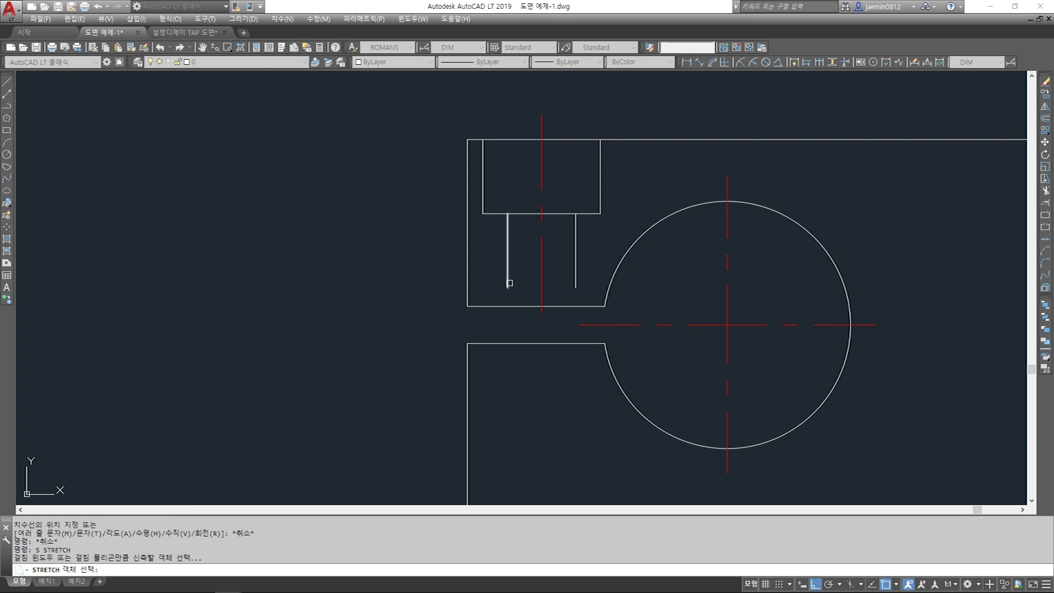
{"action": "left_click", "coordinate": [586, 266]}
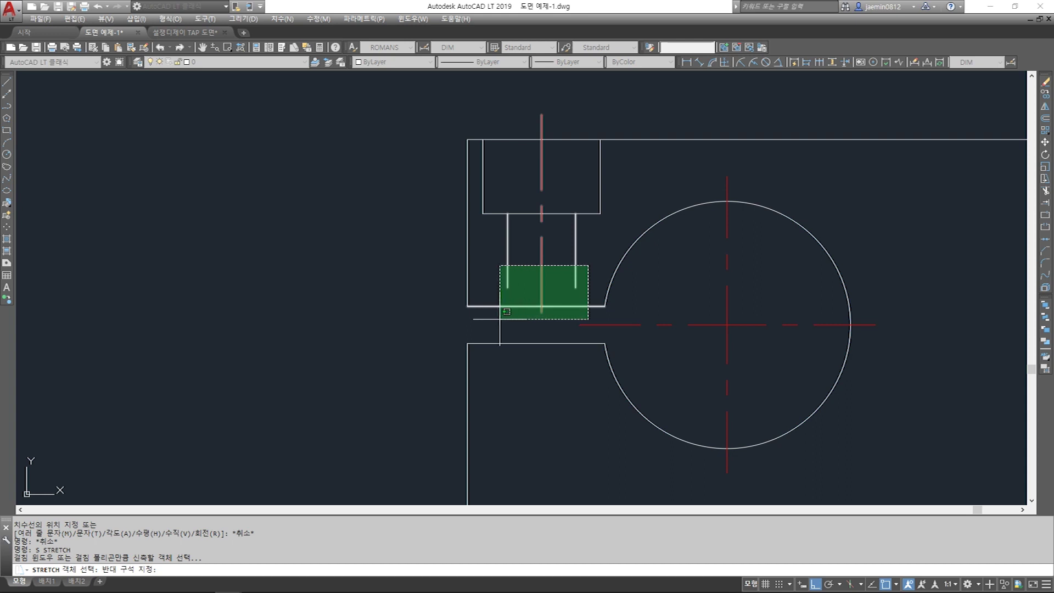
{"action": "left_click", "coordinate": [498, 320]}
{"action": "left_click", "coordinate": [590, 271]}
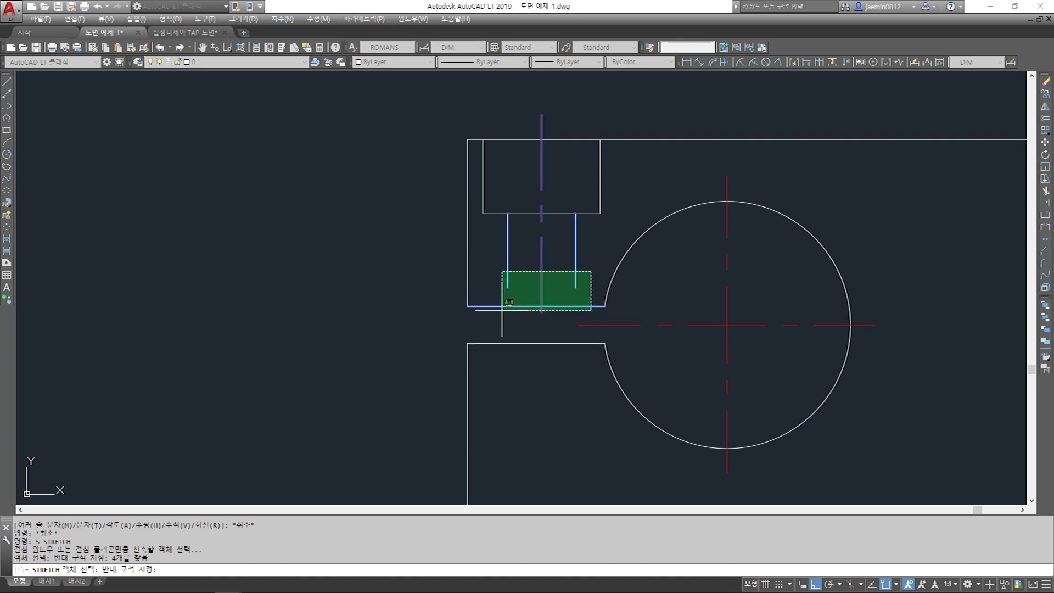
{"action": "key", "text": "Escape"}
{"action": "key", "text": "Escape"}
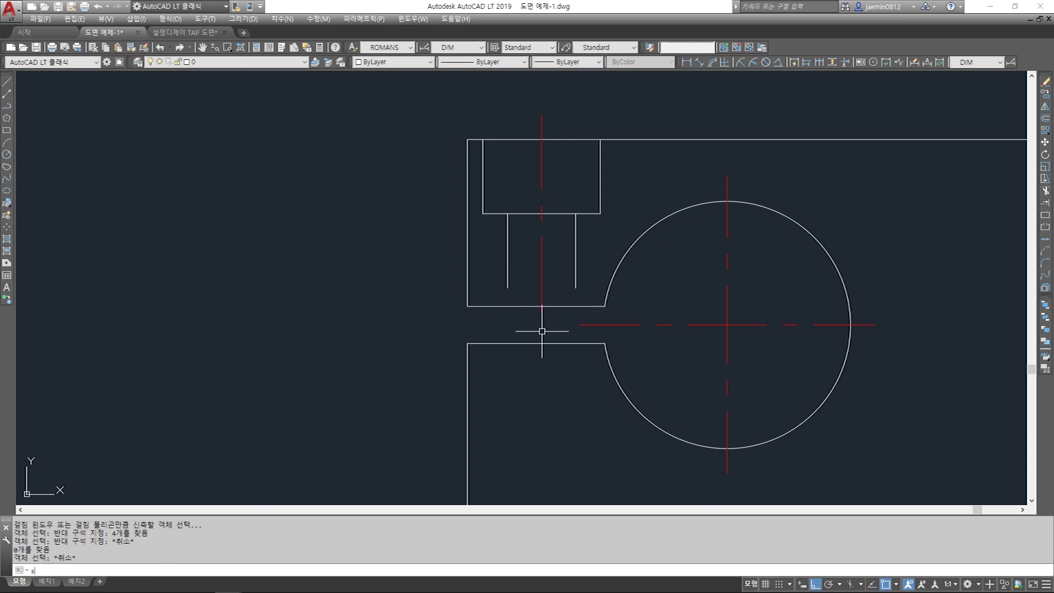
Stretch the lower ends of the counterbore's through-hole lines and centreline down so the hole lines meet the slot's upper edge
{"action": "type", "text": "s"}
{"action": "key", "text": "Return"}
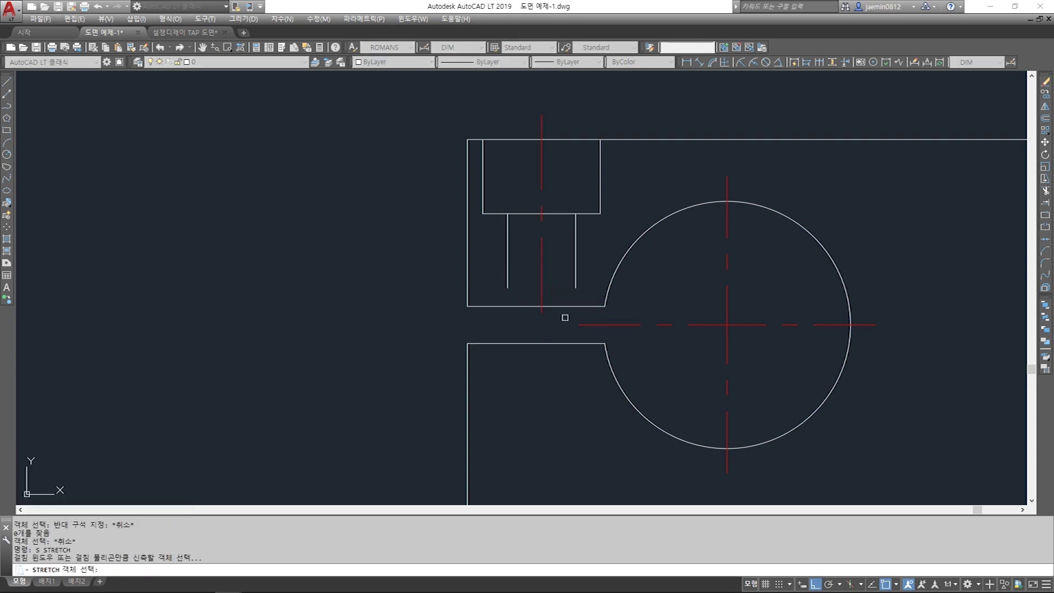
{"action": "left_click", "coordinate": [587, 279]}
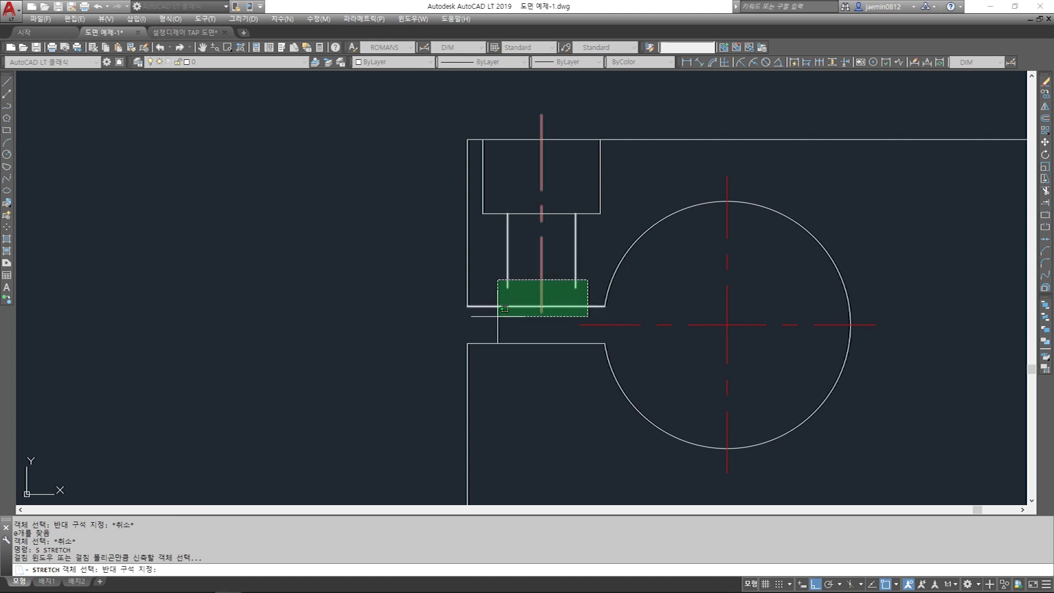
{"action": "left_click", "coordinate": [504, 309]}
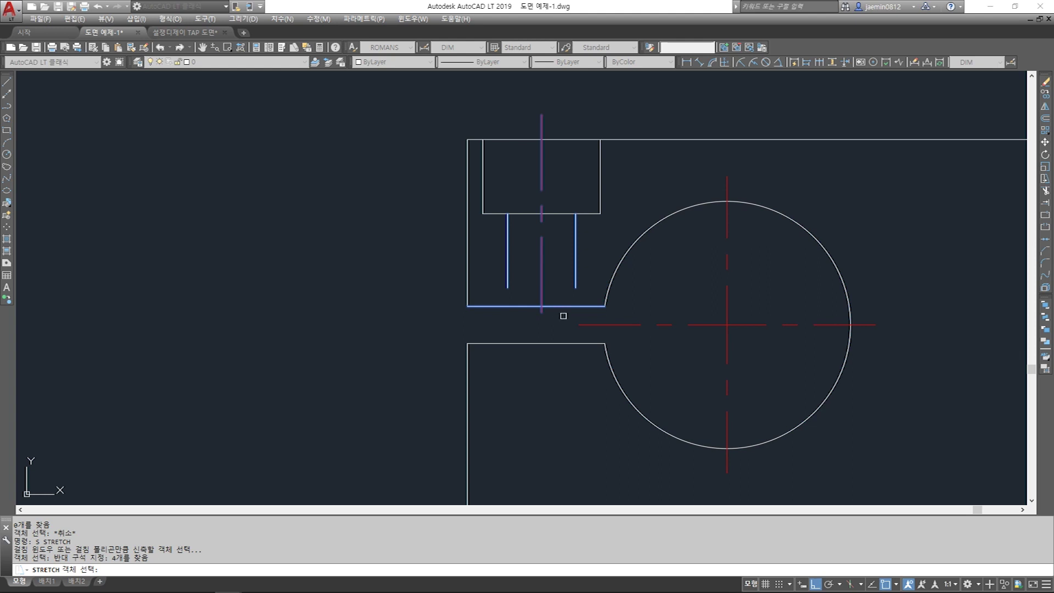
{"action": "scroll", "coordinate": [573, 301], "scroll_direction": "up", "scroll_amount": 2}
{"action": "key", "text": "Return"}
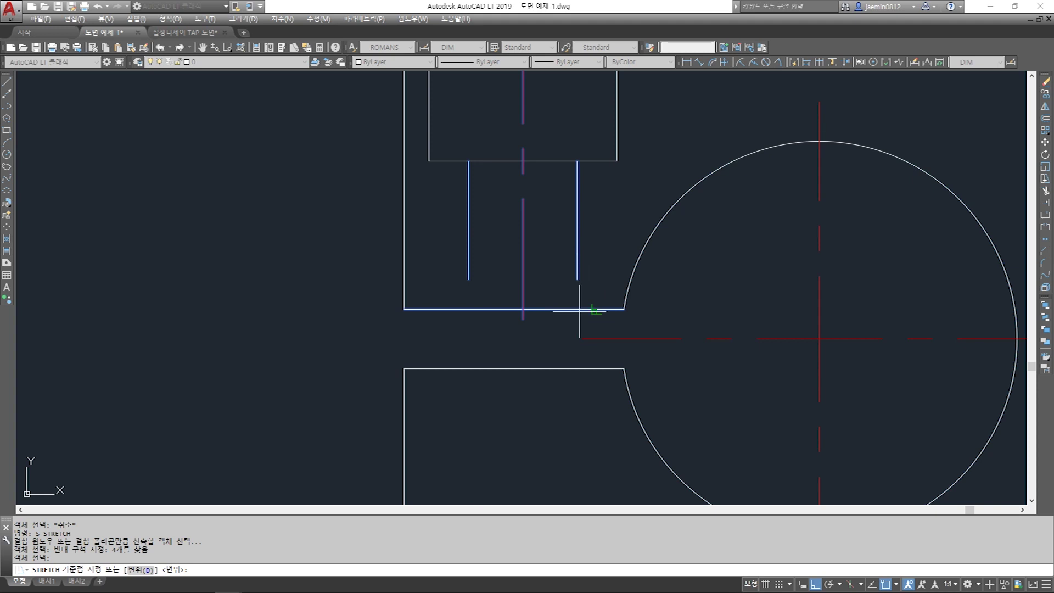
{"action": "left_click", "coordinate": [577, 280]}
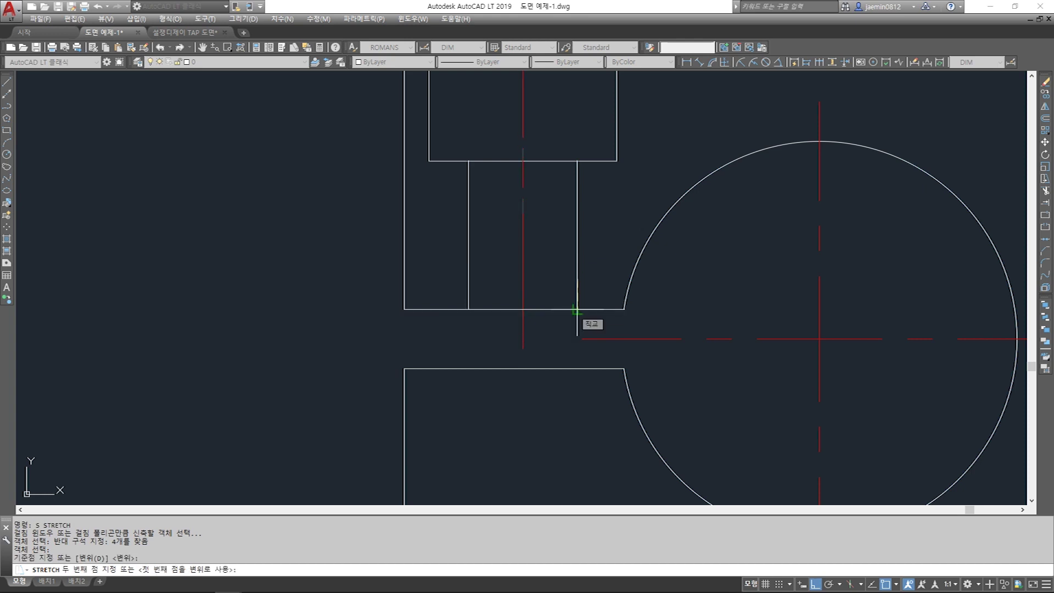
{"action": "left_click", "coordinate": [577, 309]}
{"action": "scroll", "coordinate": [546, 373], "scroll_direction": "down", "scroll_amount": 2}
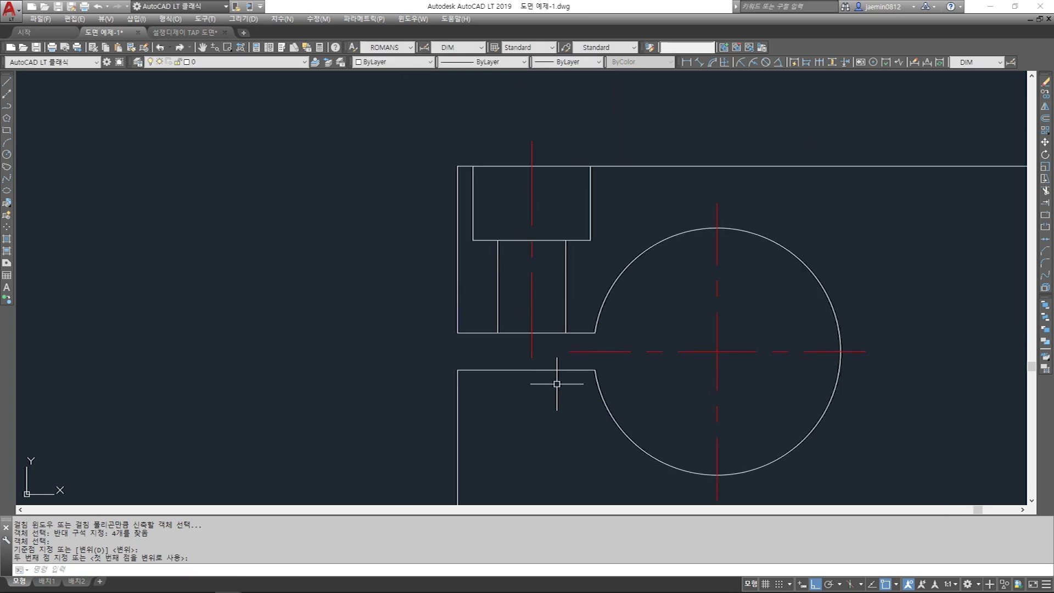
{"action": "scroll", "coordinate": [557, 384], "scroll_direction": "up", "scroll_amount": 2}
{"action": "left_click", "coordinate": [542, 312]}
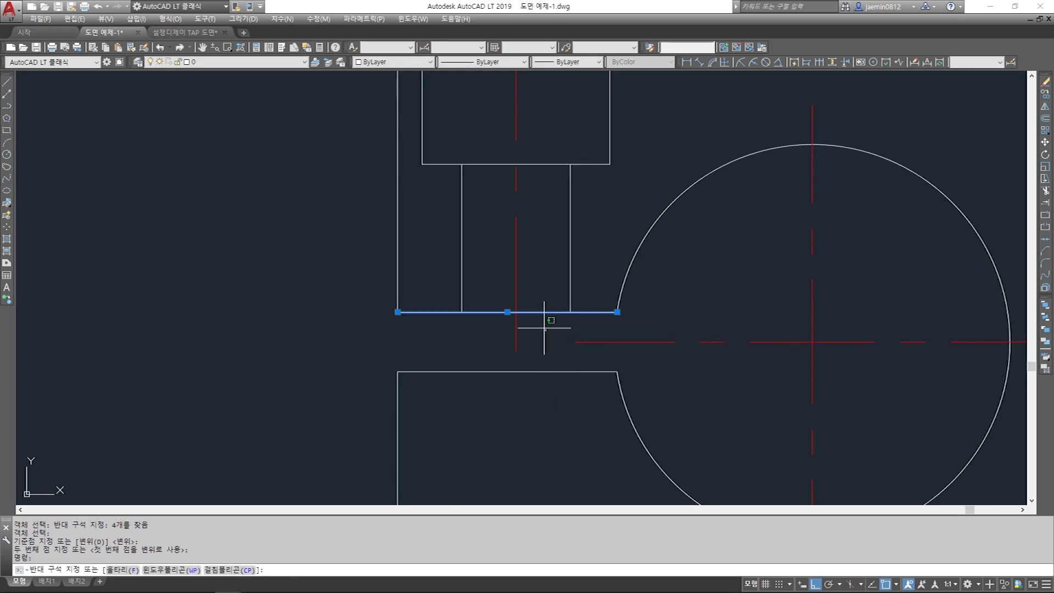
{"action": "left_click", "coordinate": [544, 289]}
{"action": "left_click", "coordinate": [533, 333]}
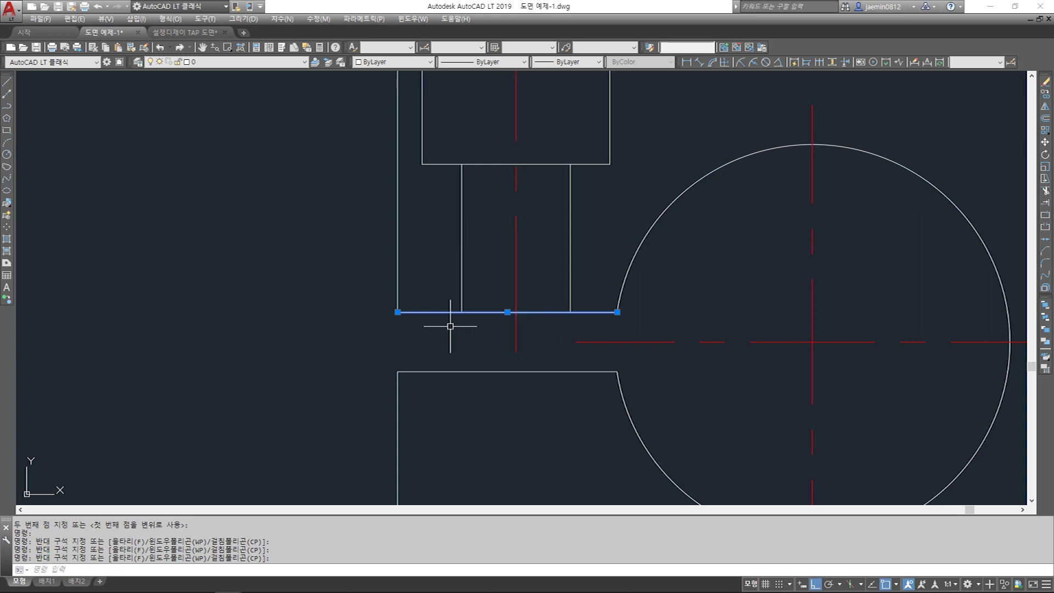
{"action": "mouse_move", "coordinate": [407, 311]}
{"action": "key", "text": "Escape"}
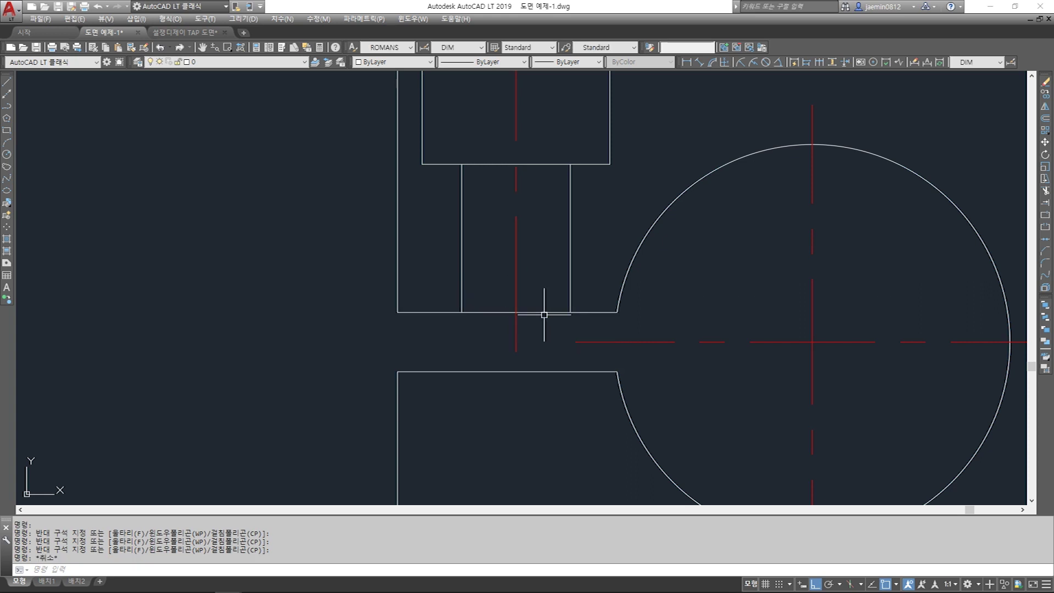
Copy the M5 through-tap section by its centreline's upper end to the lower end of the counterbore's centreline
{"action": "scroll", "coordinate": [544, 315], "scroll_direction": "down", "scroll_amount": 2}
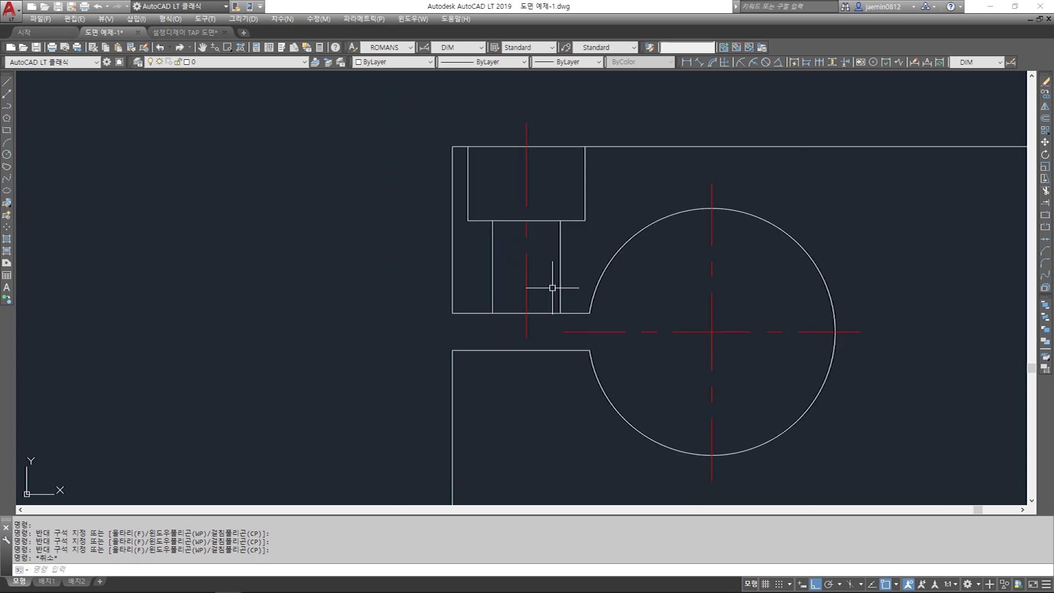
{"action": "scroll", "coordinate": [553, 287], "scroll_direction": "down", "scroll_amount": 7}
{"action": "scroll", "coordinate": [659, 285], "scroll_direction": "up", "scroll_amount": 5}
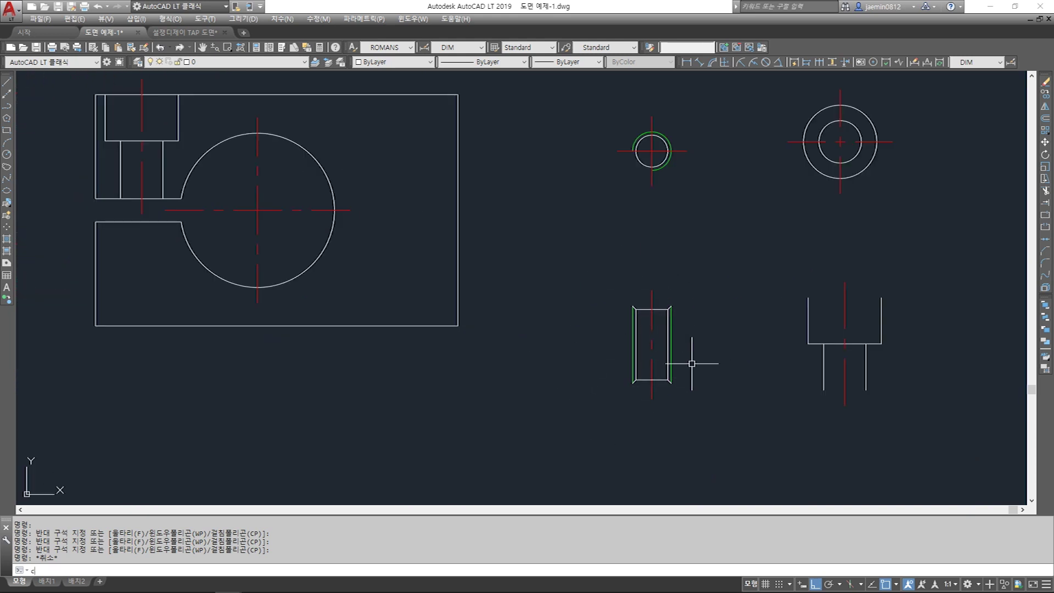
{"action": "key", "text": "Return"}
{"action": "left_click", "coordinate": [612, 259]}
{"action": "left_click", "coordinate": [713, 418]}
{"action": "left_click", "coordinate": [609, 255]}
{"action": "left_click", "coordinate": [708, 406]}
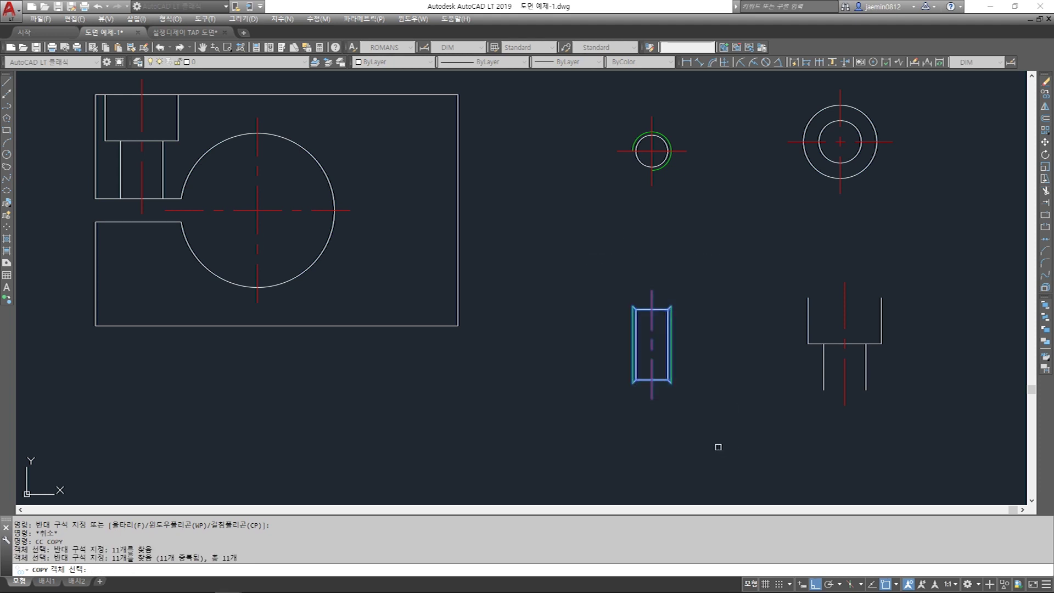
{"action": "key", "text": "Return"}
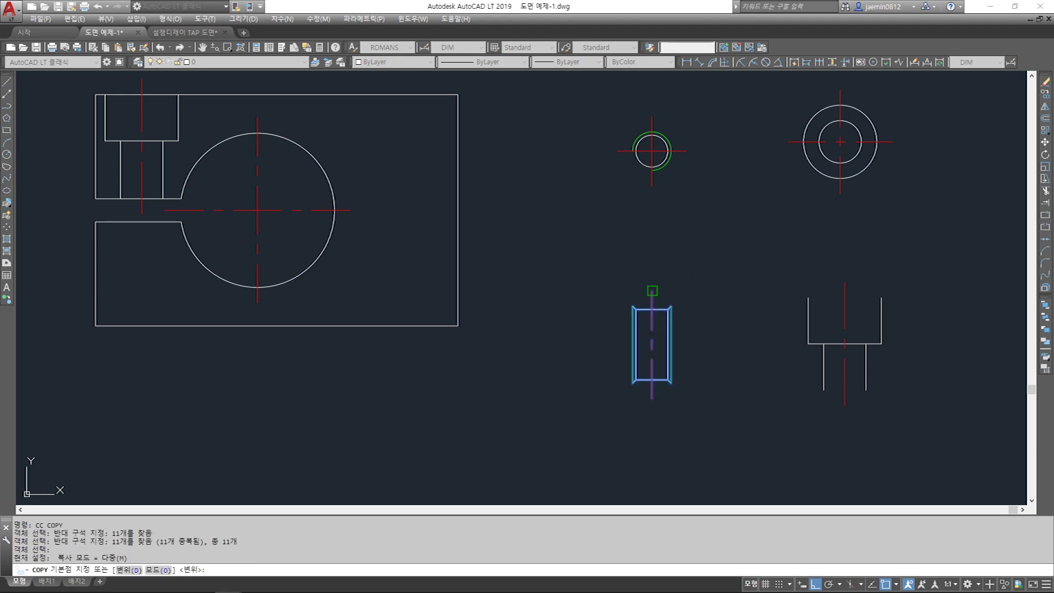
{"action": "left_click", "coordinate": [652, 290]}
{"action": "middle_click_drag", "start_coordinate": [552, 293], "coordinate": [815, 320]}
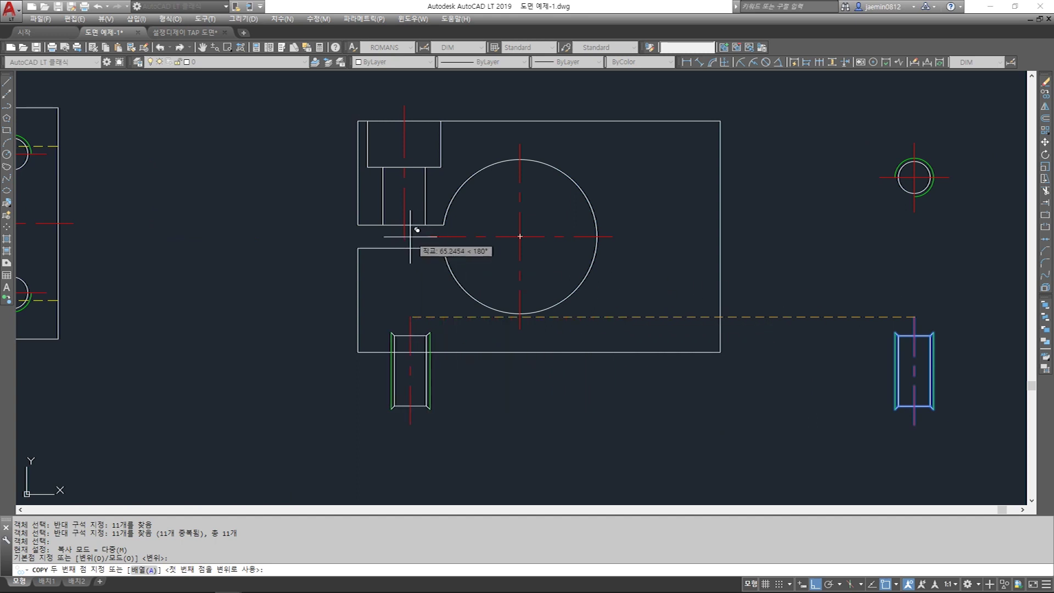
{"action": "middle_click_drag", "start_coordinate": [414, 235], "coordinate": [451, 261]}
{"action": "scroll", "coordinate": [450, 258], "scroll_direction": "up", "scroll_amount": 4}
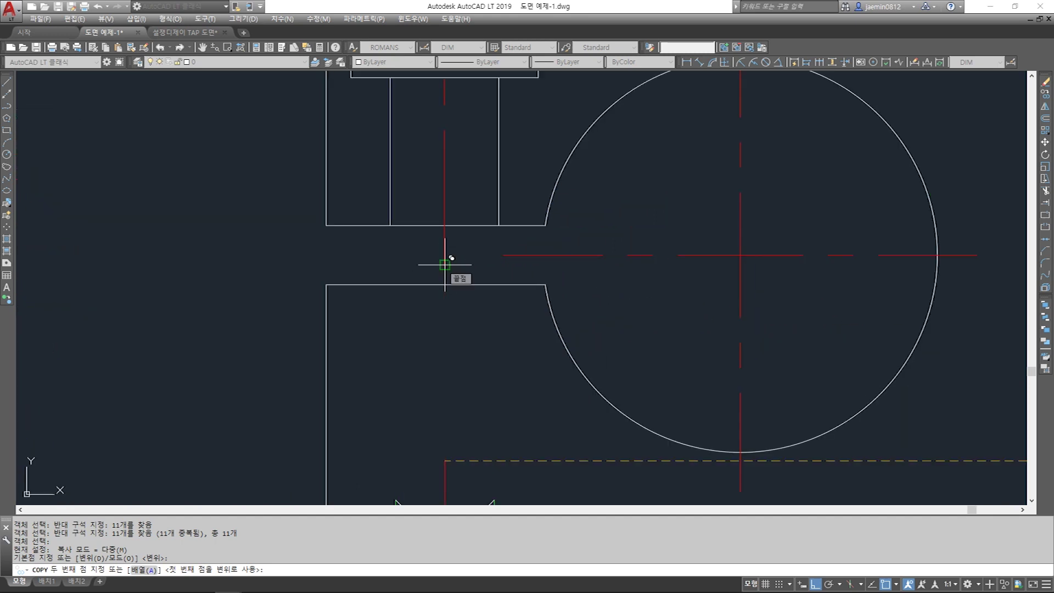
{"action": "left_click", "coordinate": [445, 264]}
{"action": "scroll", "coordinate": [516, 264], "scroll_direction": "down", "scroll_amount": 4}
{"action": "key", "text": "Escape"}
{"action": "key", "text": "Escape"}
{"action": "key", "text": "Escape"}
{"action": "key", "text": "Escape"}
{"action": "key", "text": "Escape"}
Move the copied tap section straight up until its upper chamfer corners meet the slot's lower edge
{"action": "type", "text": "m"}
{"action": "key", "text": "Return"}
{"action": "scroll", "coordinate": [509, 278], "scroll_direction": "up", "scroll_amount": 2}
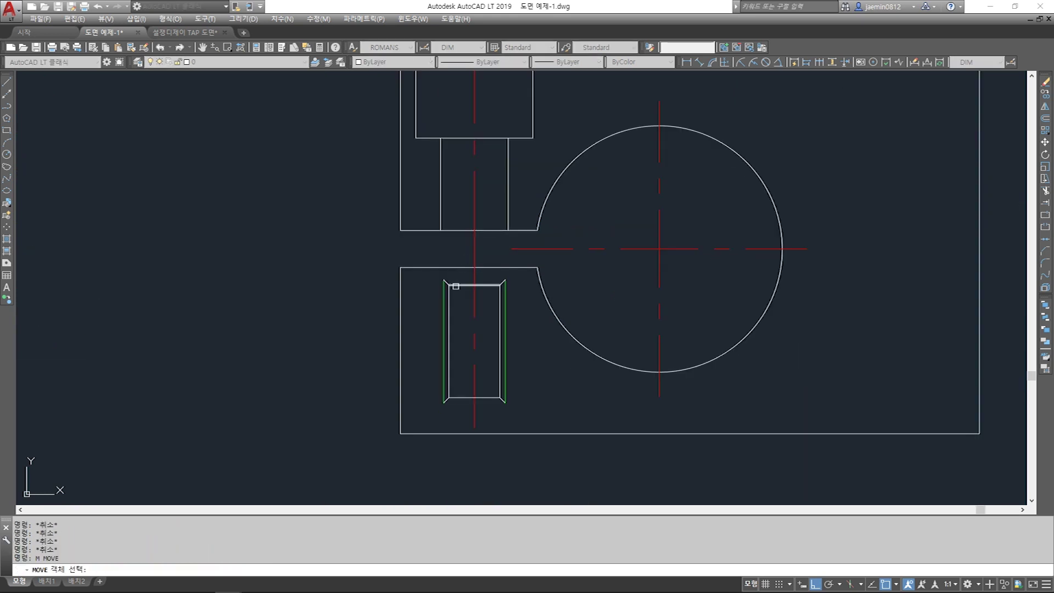
{"action": "left_click", "coordinate": [418, 198]}
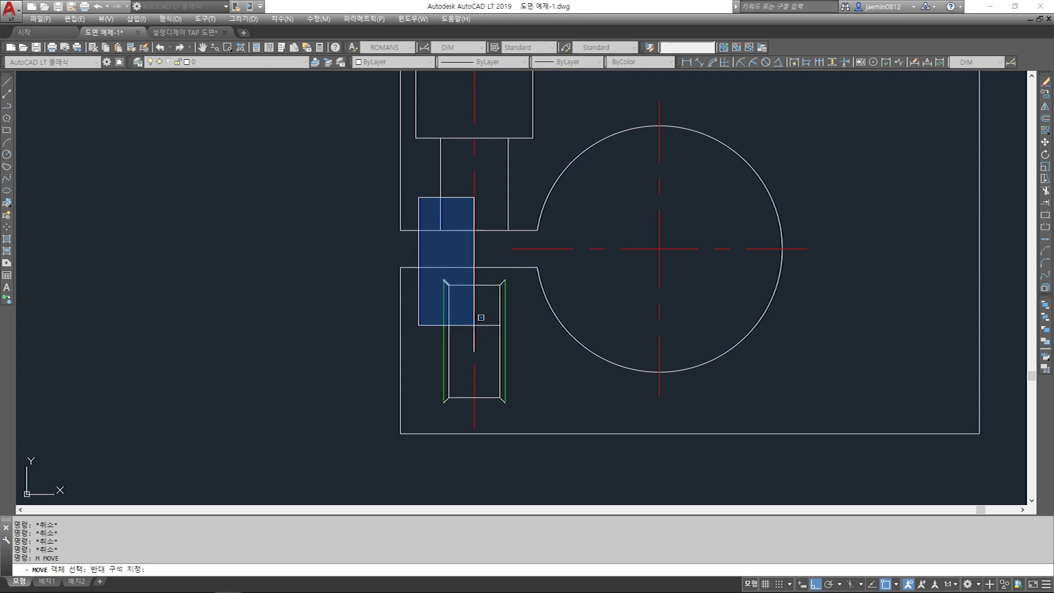
{"action": "left_click", "coordinate": [519, 433]}
{"action": "key", "text": "Return"}
{"action": "scroll", "coordinate": [527, 294], "scroll_direction": "up", "scroll_amount": 4}
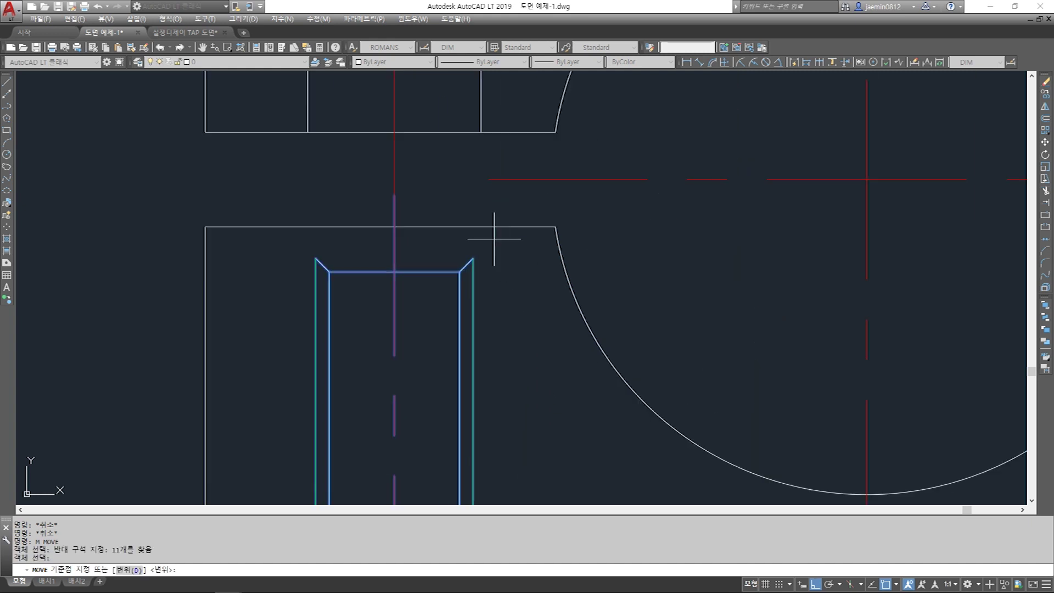
{"action": "left_click", "coordinate": [474, 258]}
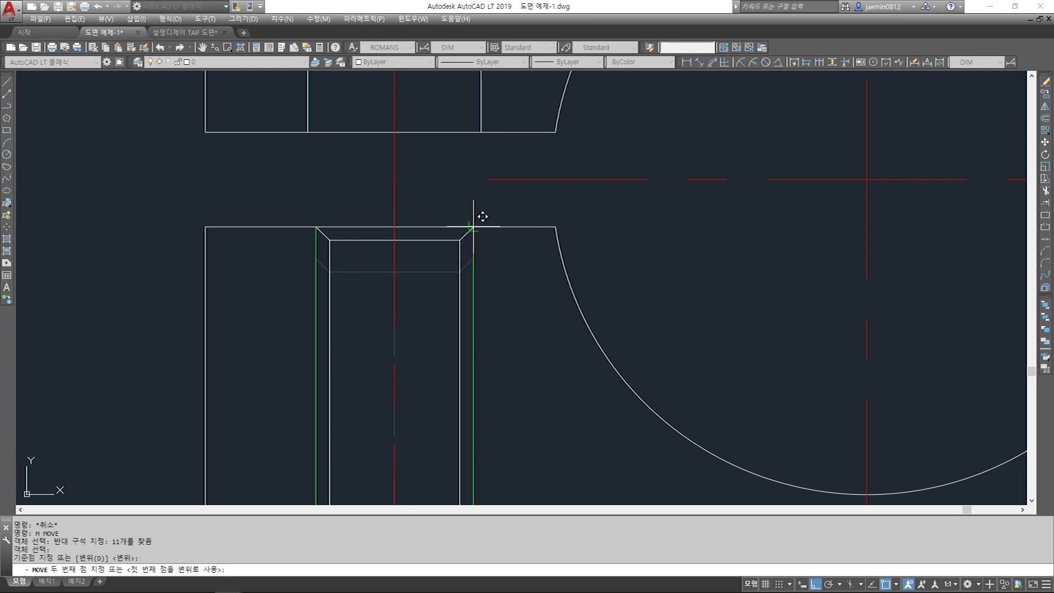
{"action": "left_click", "coordinate": [478, 226]}
{"action": "scroll", "coordinate": [478, 226], "scroll_direction": "down", "scroll_amount": 4}
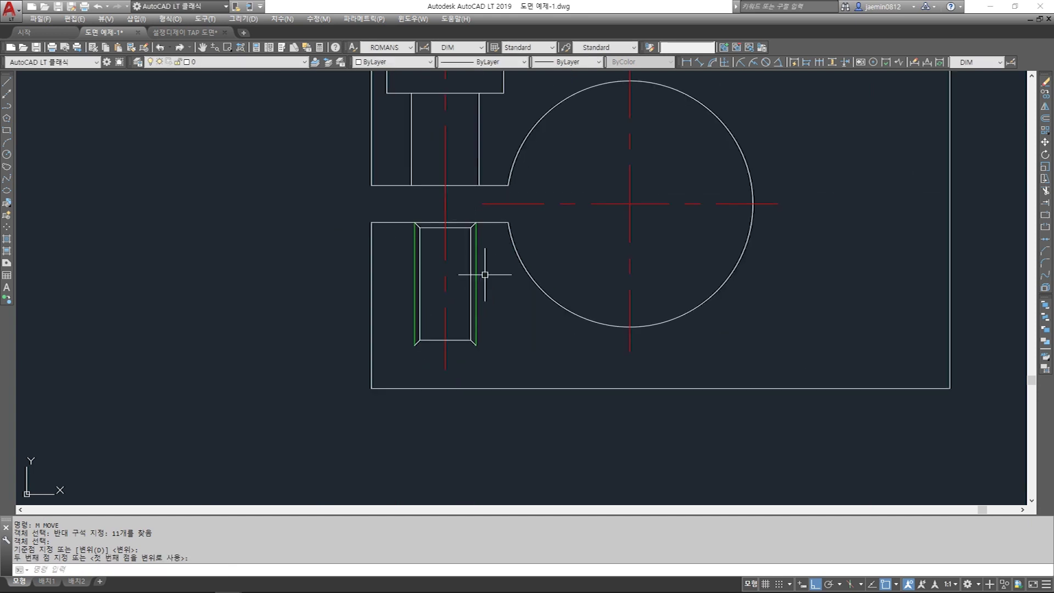
{"action": "middle_click_drag", "start_coordinate": [493, 341], "coordinate": [522, 298]}
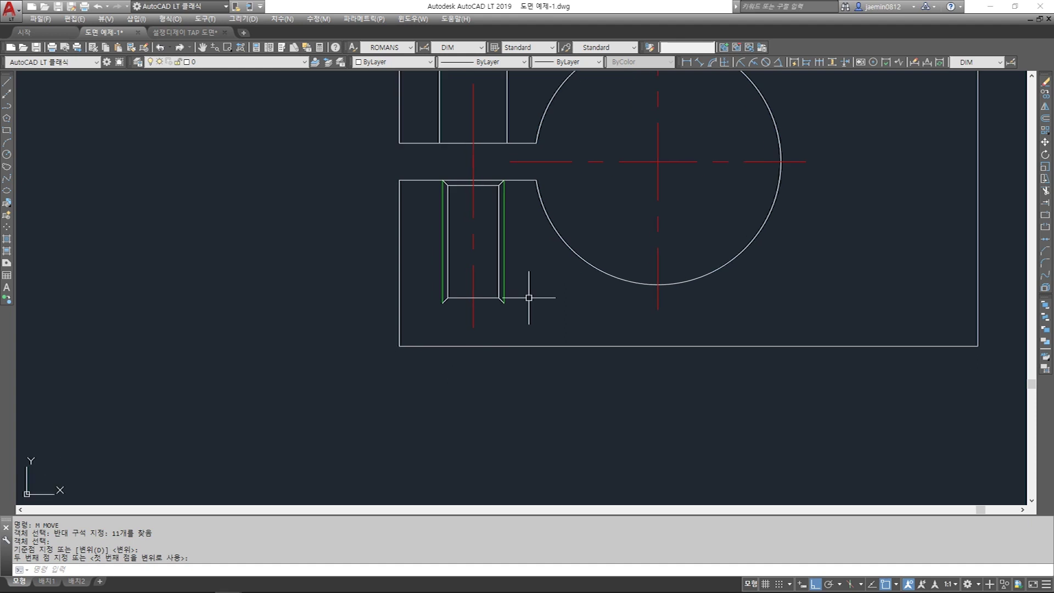
{"action": "left_click", "coordinate": [508, 347]}
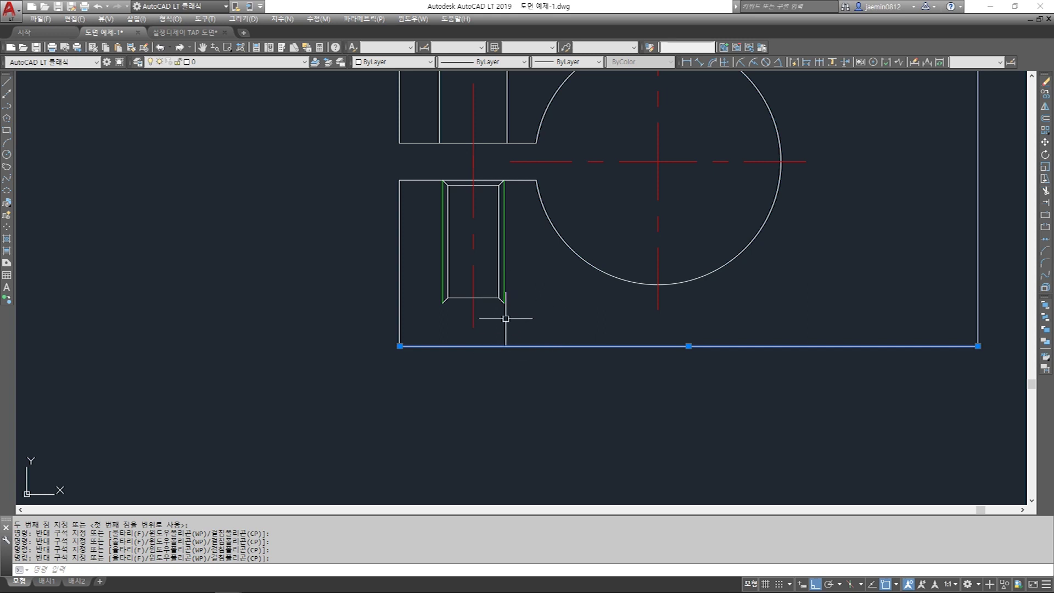
{"action": "key", "text": "Escape"}
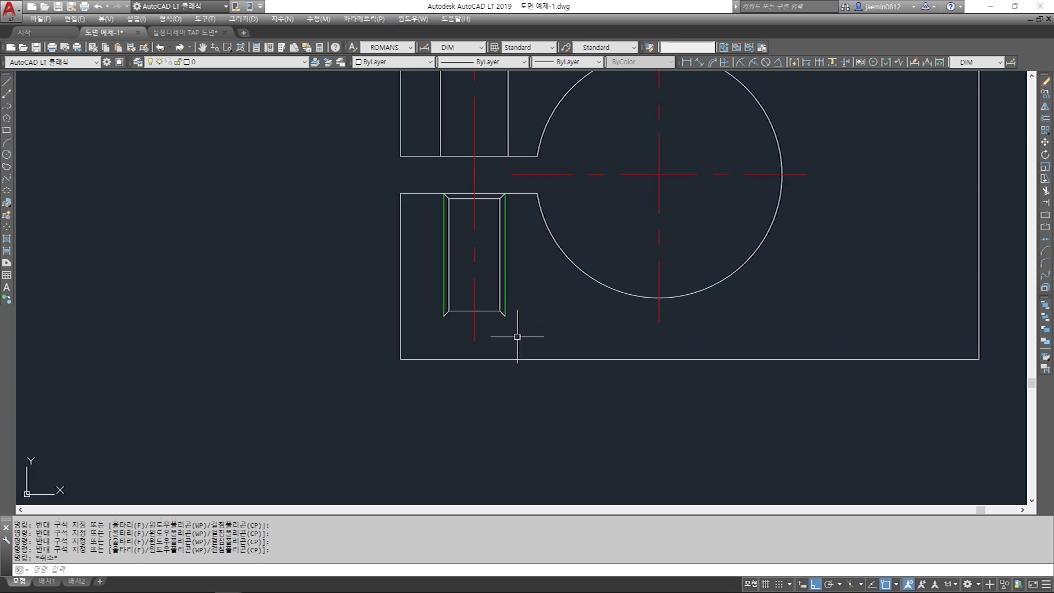
{"action": "type", "text": "s"}
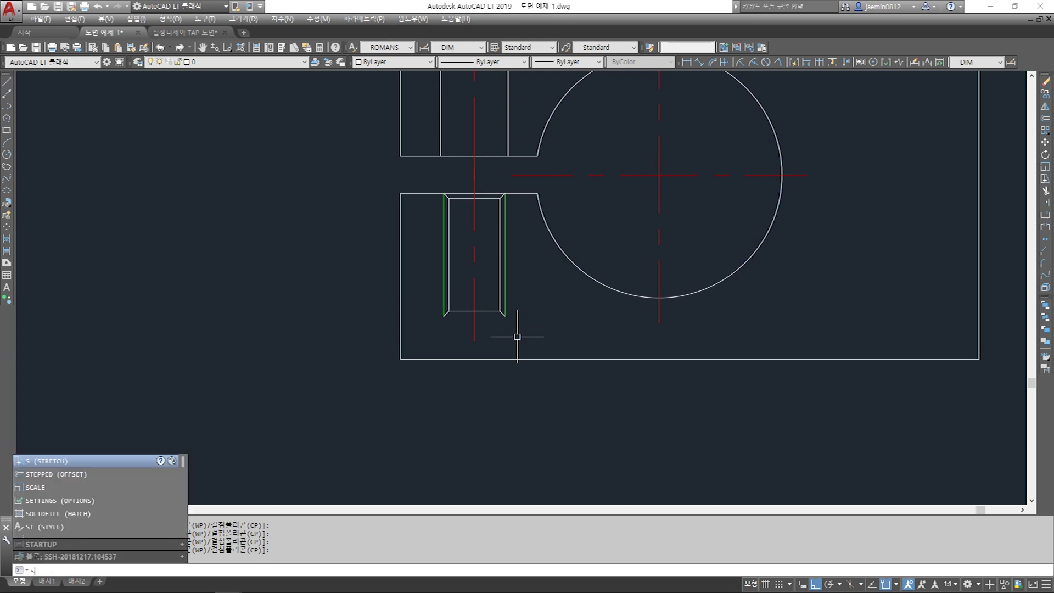
{"action": "key", "text": "Return"}
{"action": "left_click", "coordinate": [528, 295]}
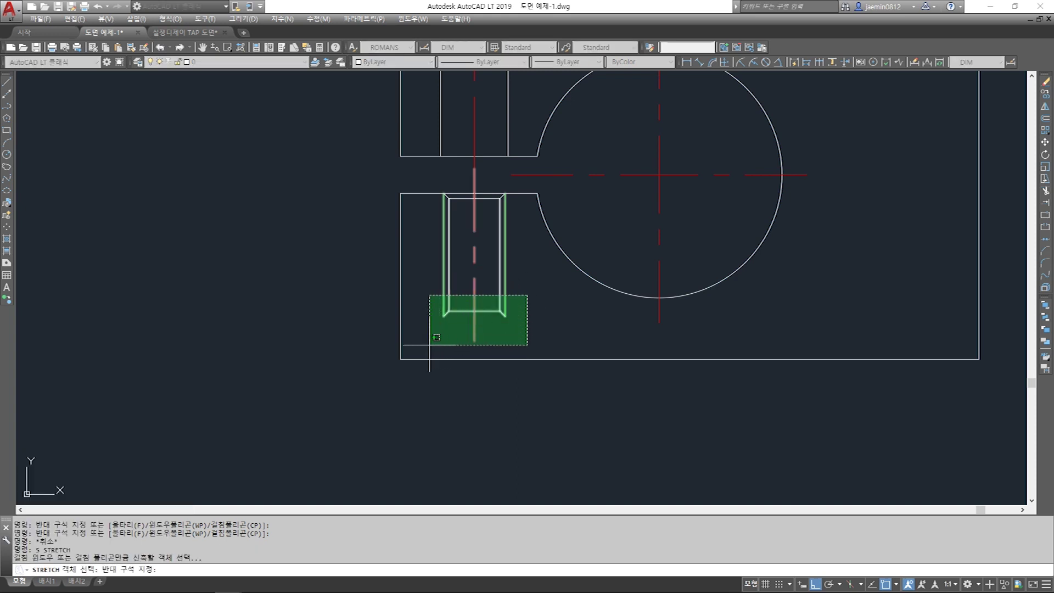
{"action": "left_click", "coordinate": [430, 340]}
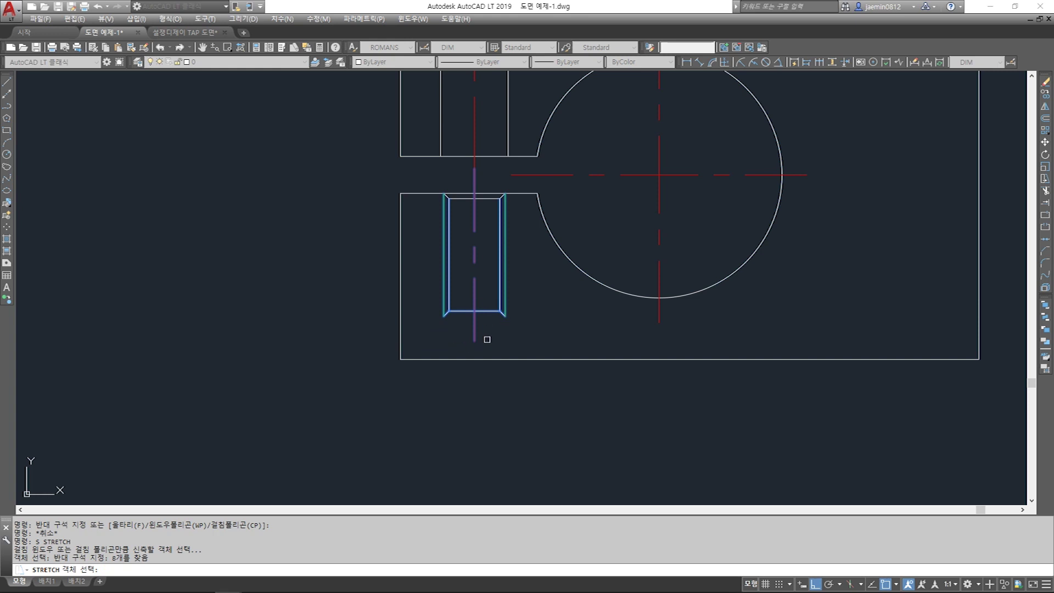
{"action": "key", "text": "Escape"}
{"action": "type", "text": "s"}
{"action": "key", "text": "Return"}
{"action": "left_click", "coordinate": [527, 295]}
{"action": "left_click", "coordinate": [434, 383]}
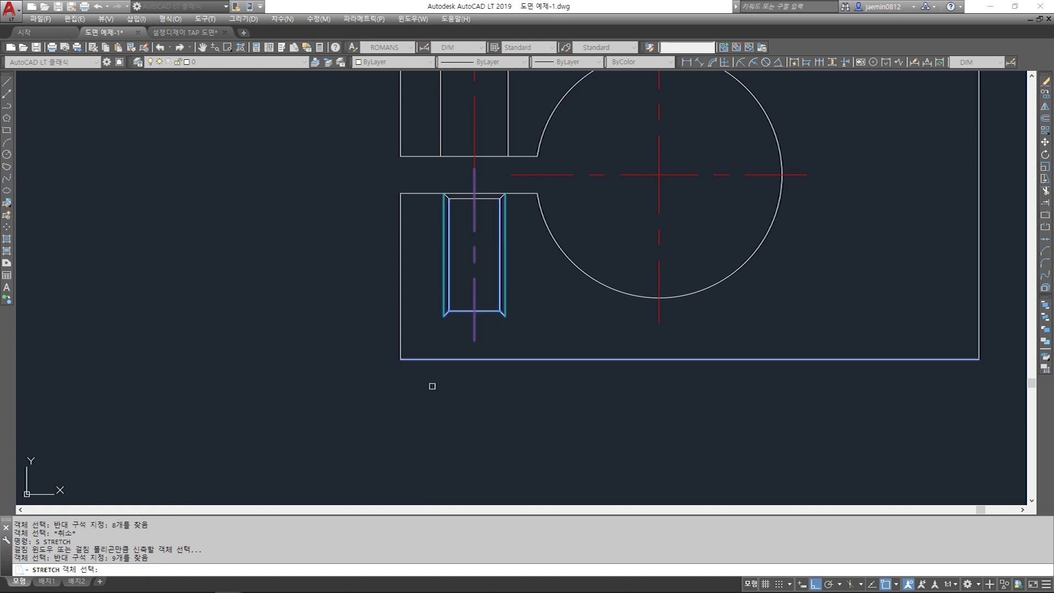
{"action": "key", "text": "Escape"}
{"action": "type", "text": "s"}
{"action": "key", "text": "Return"}
{"action": "left_click", "coordinate": [528, 289]}
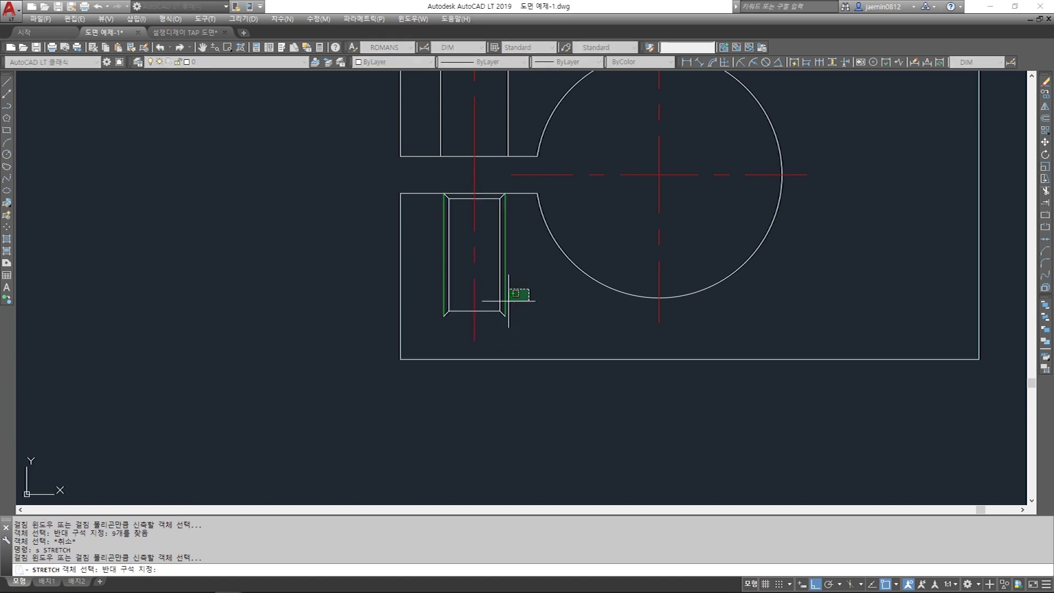
{"action": "left_click", "coordinate": [428, 384]}
{"action": "key", "text": "Escape"}
{"action": "type", "text": "s"}
{"action": "key", "text": "Return"}
{"action": "left_click", "coordinate": [532, 289]}
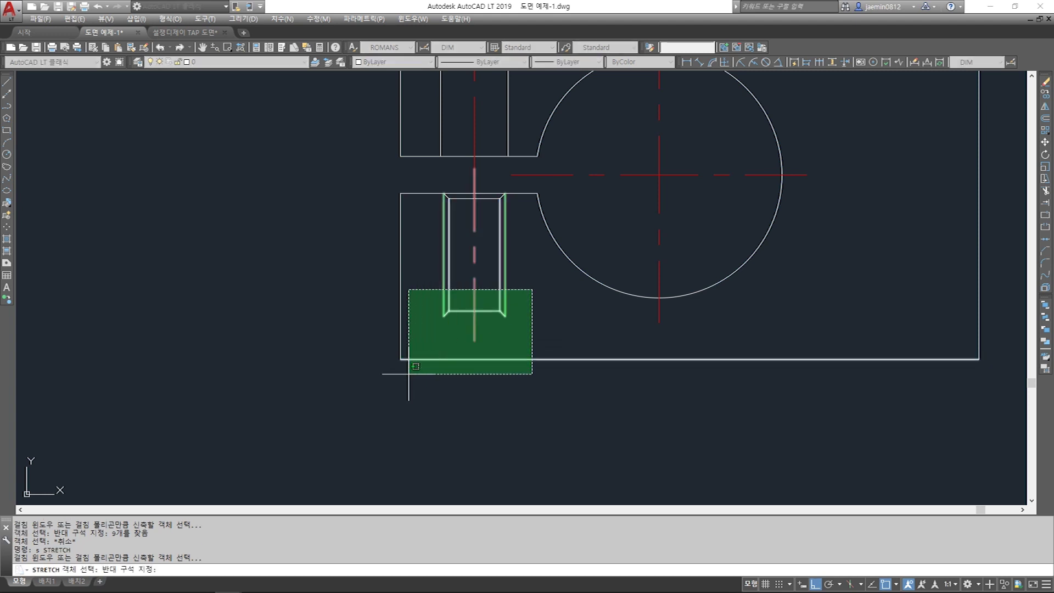
{"action": "left_click", "coordinate": [379, 390]}
{"action": "key", "text": "Escape"}
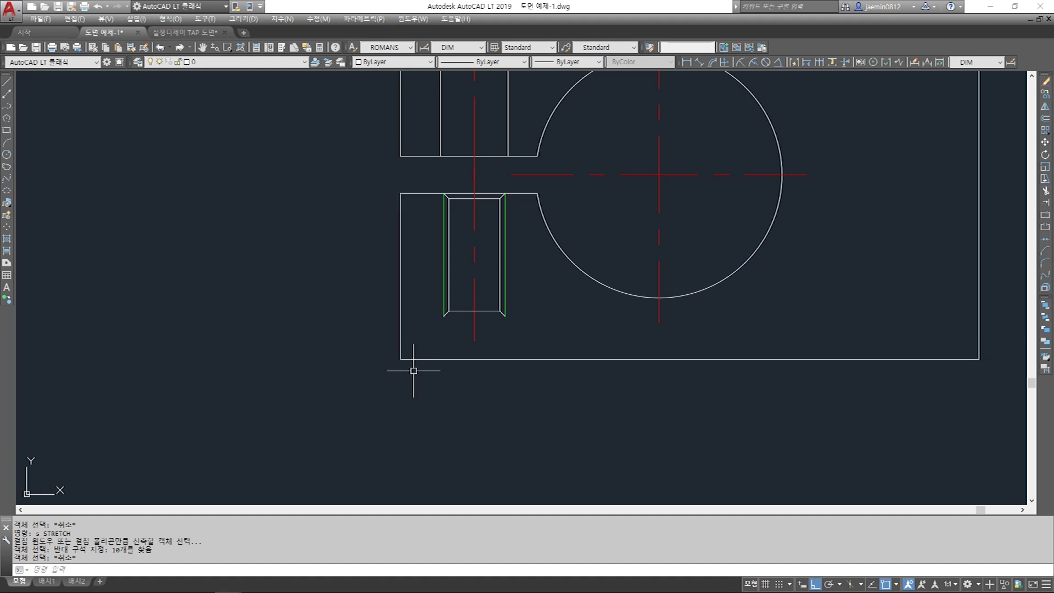
{"action": "type", "text": "s"}
{"action": "key", "text": "Return"}
{"action": "left_click", "coordinate": [533, 285]}
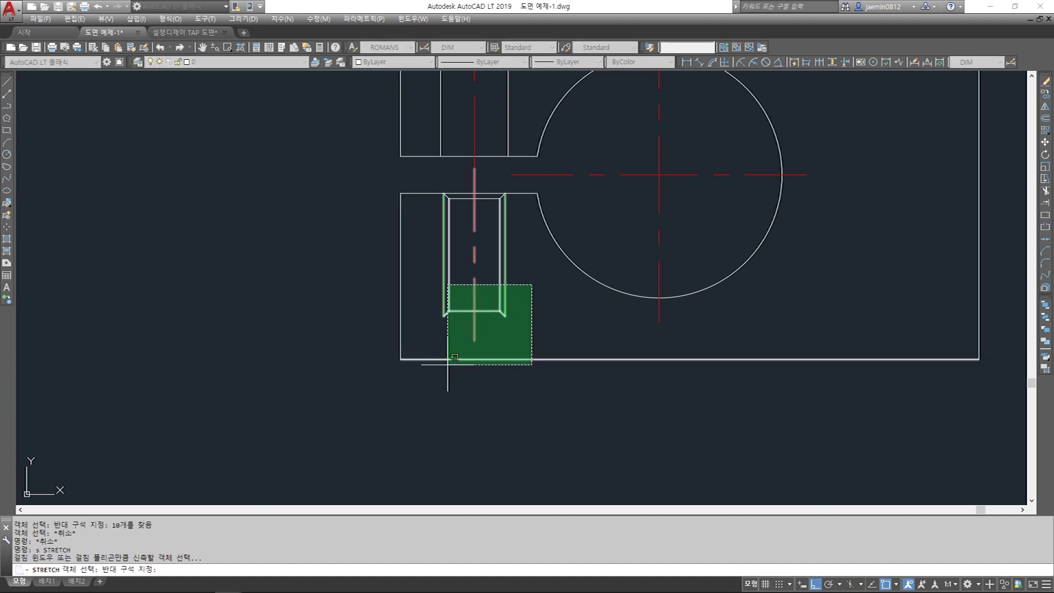
{"action": "key", "text": "Escape"}
Try stretching the tap section's lower end from its lower chamfer corner down to the block's bottom edge
{"action": "type", "text": "s"}
{"action": "key", "text": "Return"}
{"action": "left_click", "coordinate": [527, 297]}
{"action": "left_click", "coordinate": [428, 377]}
{"action": "left_click", "coordinate": [529, 289]}
{"action": "left_click", "coordinate": [428, 379]}
{"action": "key", "text": "Return"}
{"action": "left_click", "coordinate": [505, 317]}
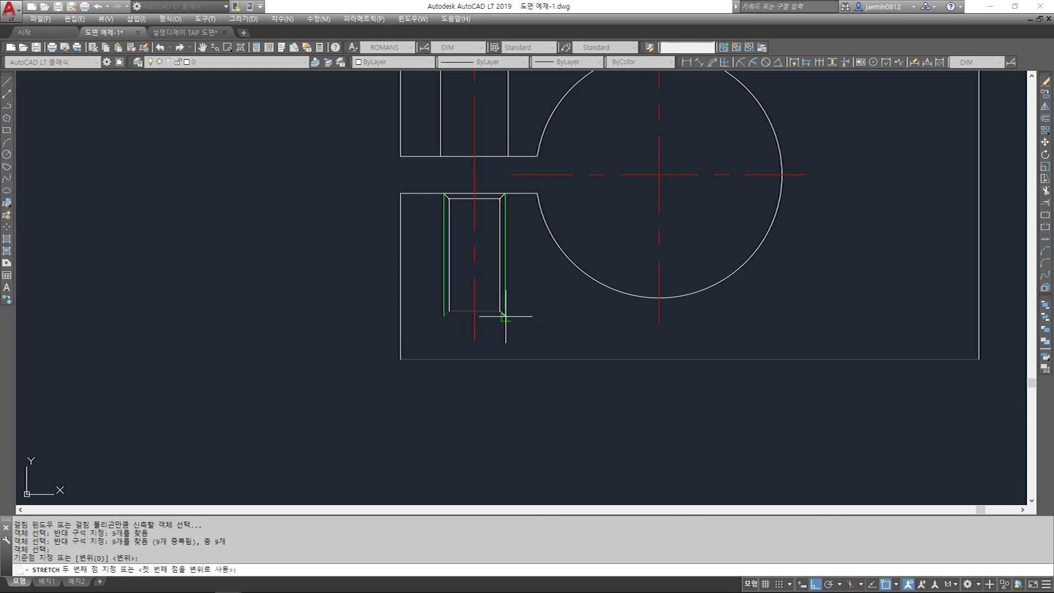
{"action": "left_click", "coordinate": [504, 360]}
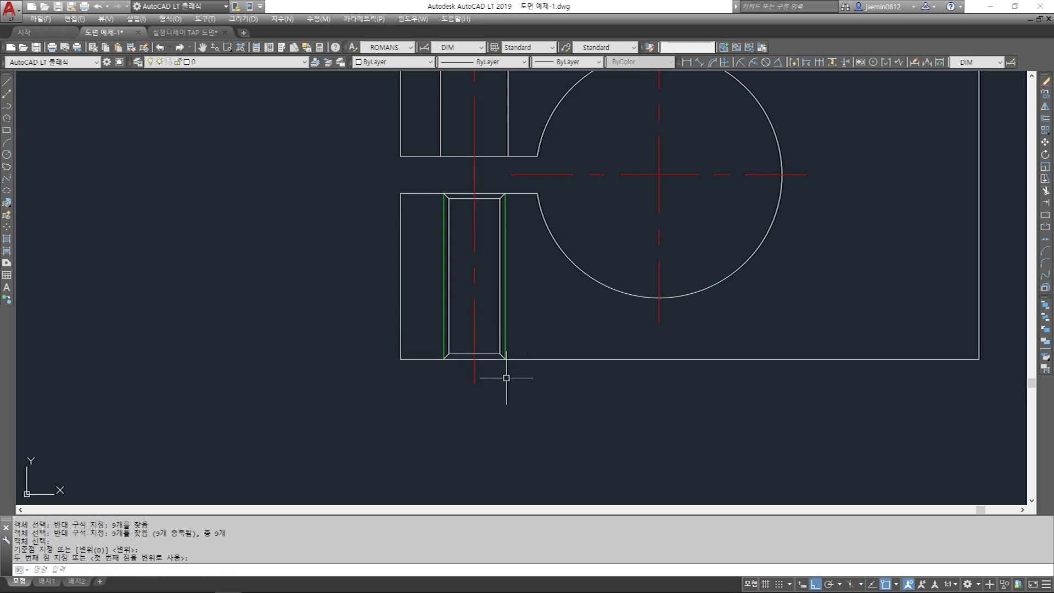
Undo the last stretch of the tap section
{"action": "type", "text": "u"}
{"action": "key", "text": "Return"}
{"action": "key", "text": "Escape"}
Try stretching the tap section's lower end together with the block's lower-left corner, down by the gap between the tap section and the bottom edge
{"action": "type", "text": "s"}
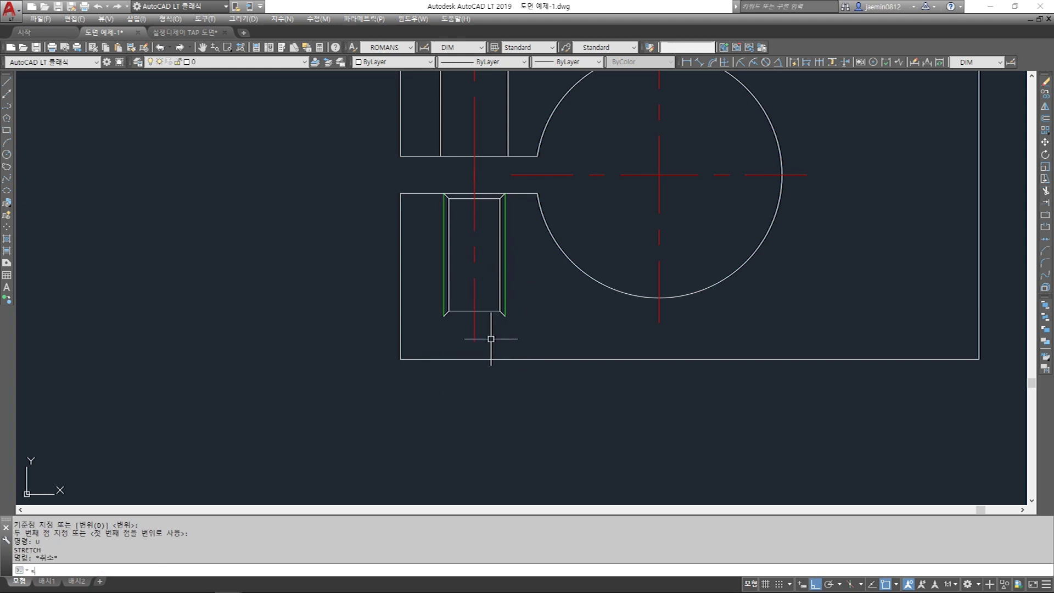
{"action": "key", "text": "Return"}
{"action": "left_click", "coordinate": [532, 289]}
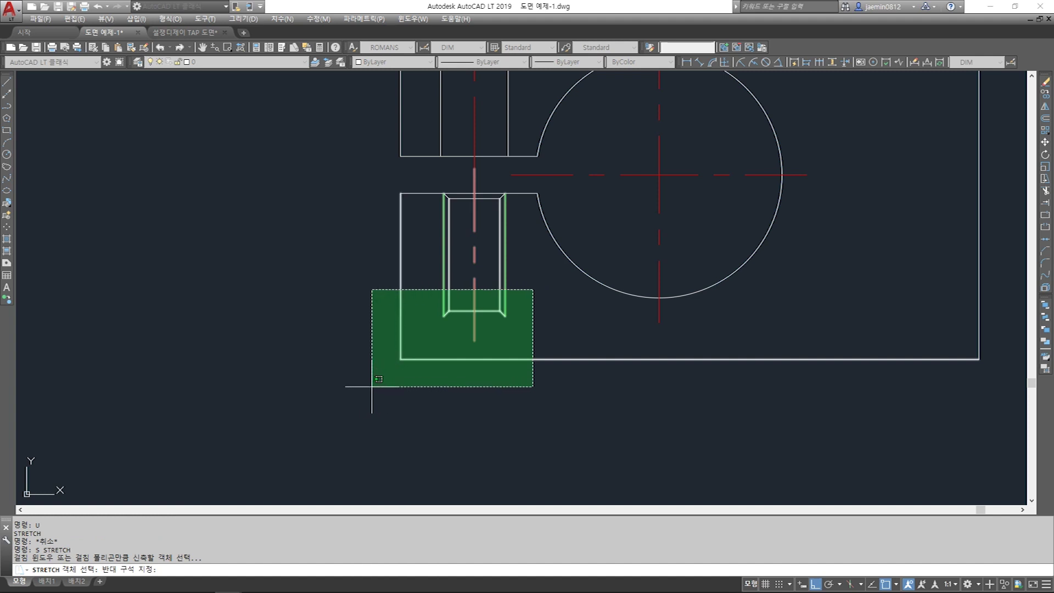
{"action": "left_click", "coordinate": [371, 387]}
{"action": "key", "text": "Return"}
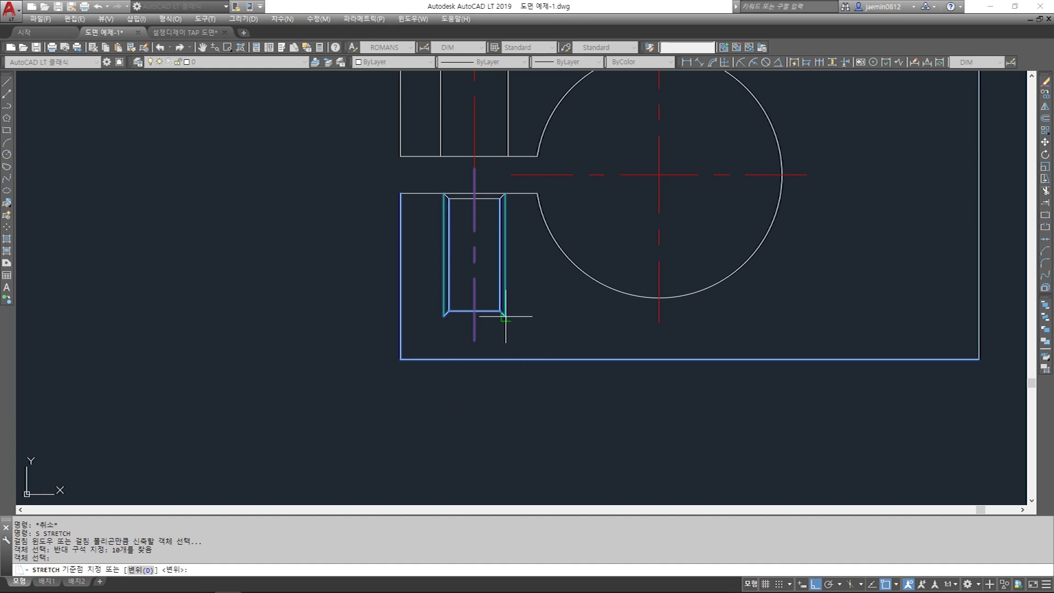
{"action": "scroll", "coordinate": [505, 317], "scroll_direction": "up", "scroll_amount": 6}
{"action": "left_click", "coordinate": [480, 285]}
{"action": "scroll", "coordinate": [480, 285], "scroll_direction": "down", "scroll_amount": 4}
{"action": "left_click", "coordinate": [480, 351]}
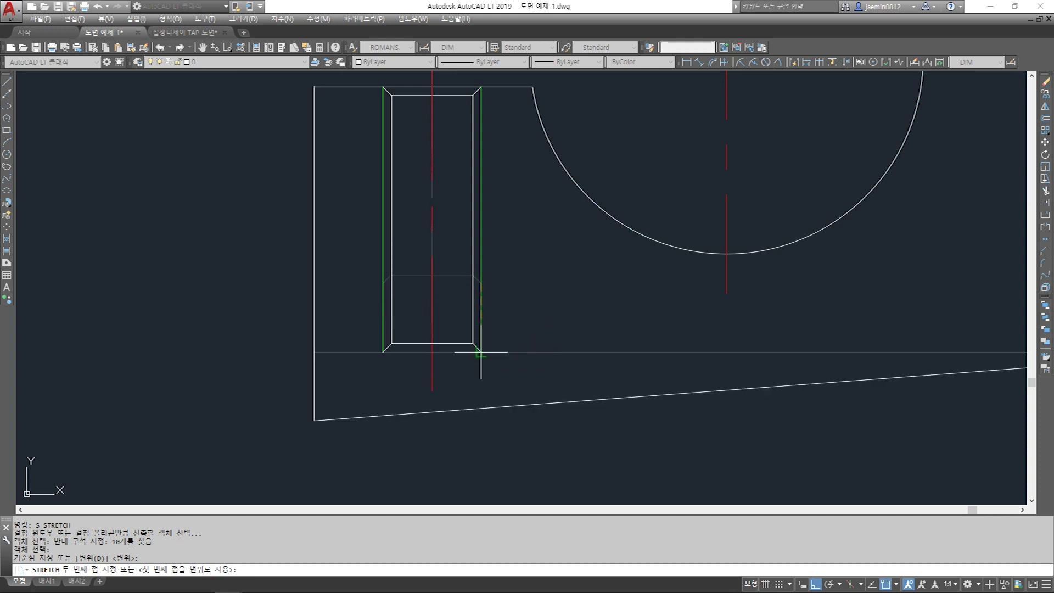
{"action": "scroll", "coordinate": [512, 287], "scroll_direction": "down", "scroll_amount": 2}
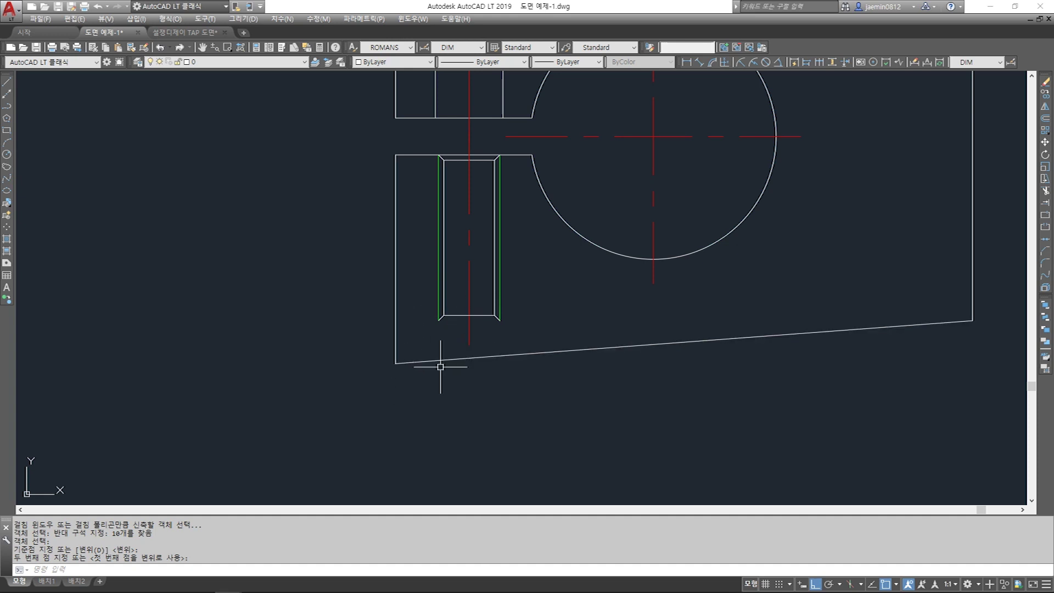
Undo the stretch that included the block's lower-left corner
{"action": "type", "text": "u"}
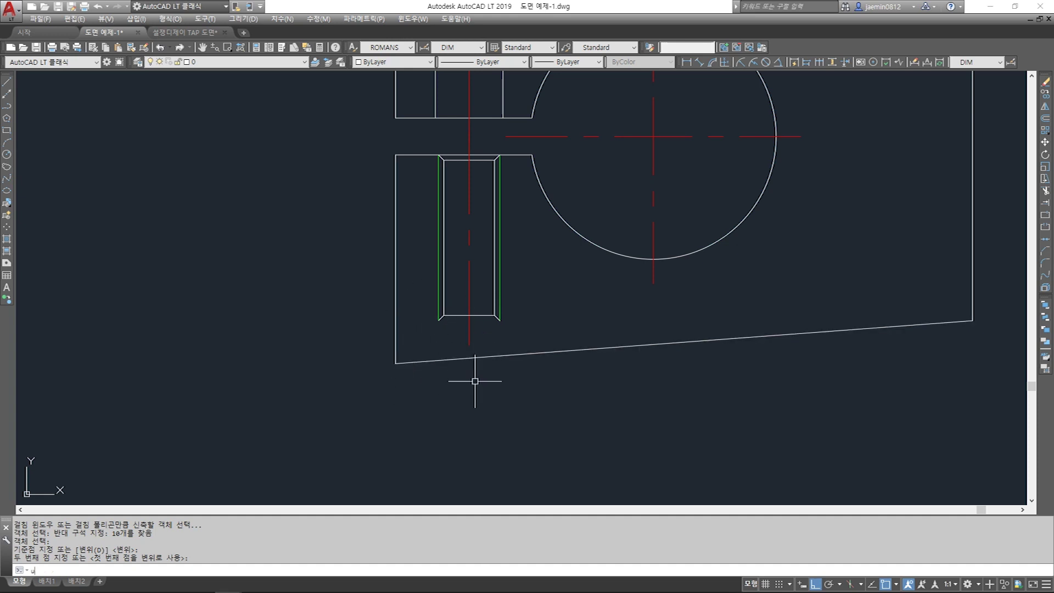
{"action": "key", "text": "Return"}
{"action": "type", "text": "u"}
{"action": "key", "text": "Return"}
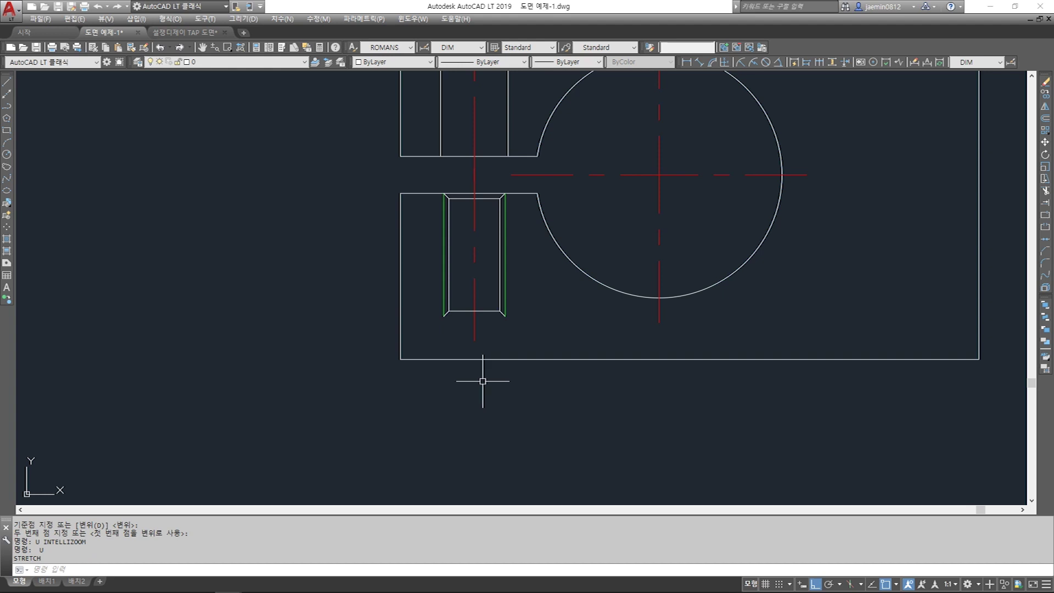
Stretch the tap section's lower end and centreline straight down until its lower chamfer corners meet the block's bottom edge
{"action": "type", "text": "s"}
{"action": "key", "text": "Return"}
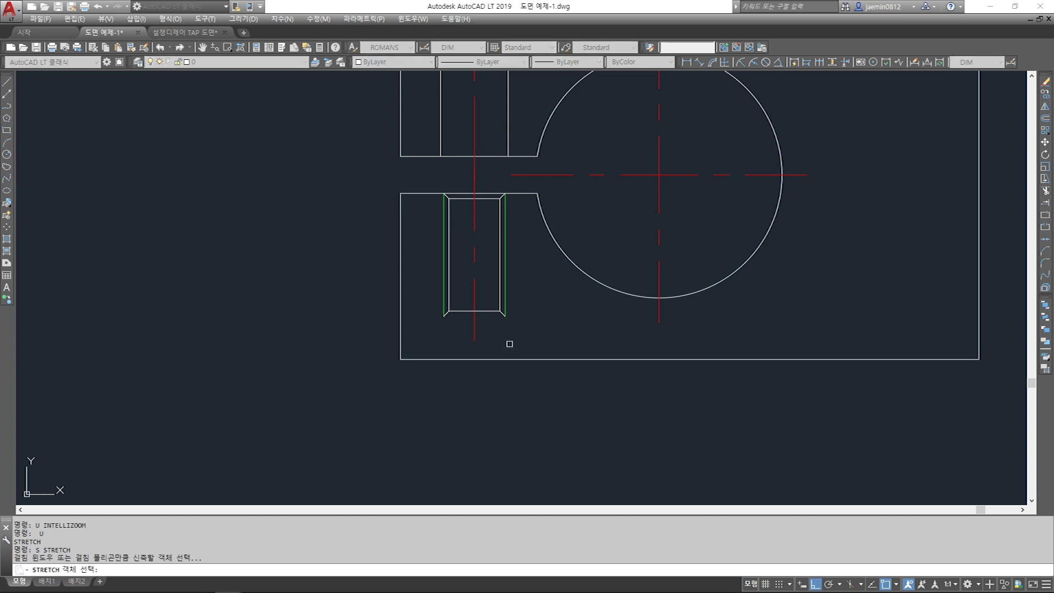
{"action": "left_click", "coordinate": [536, 285]}
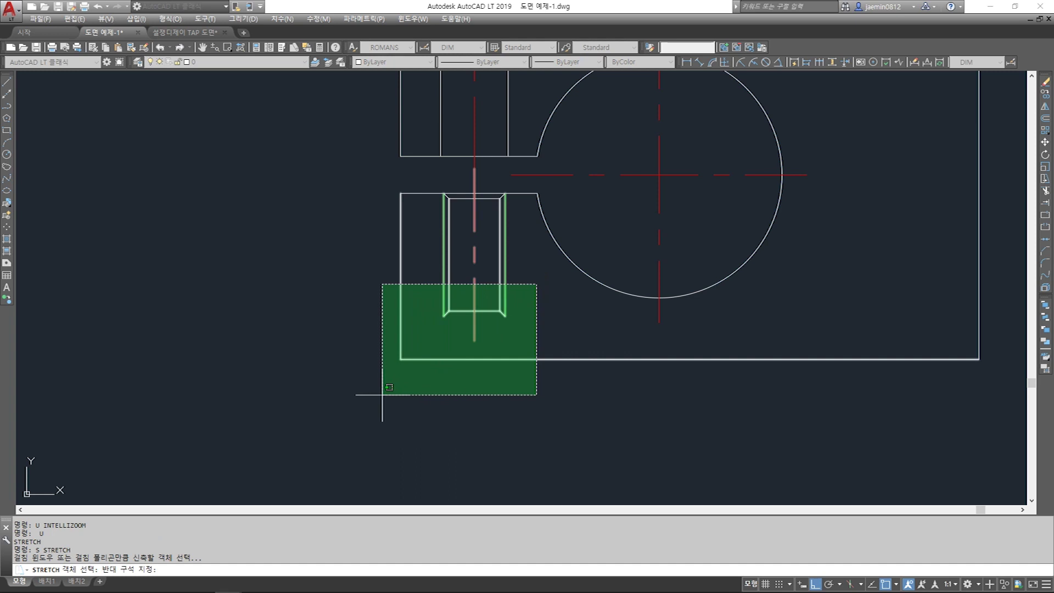
{"action": "left_click", "coordinate": [422, 393]}
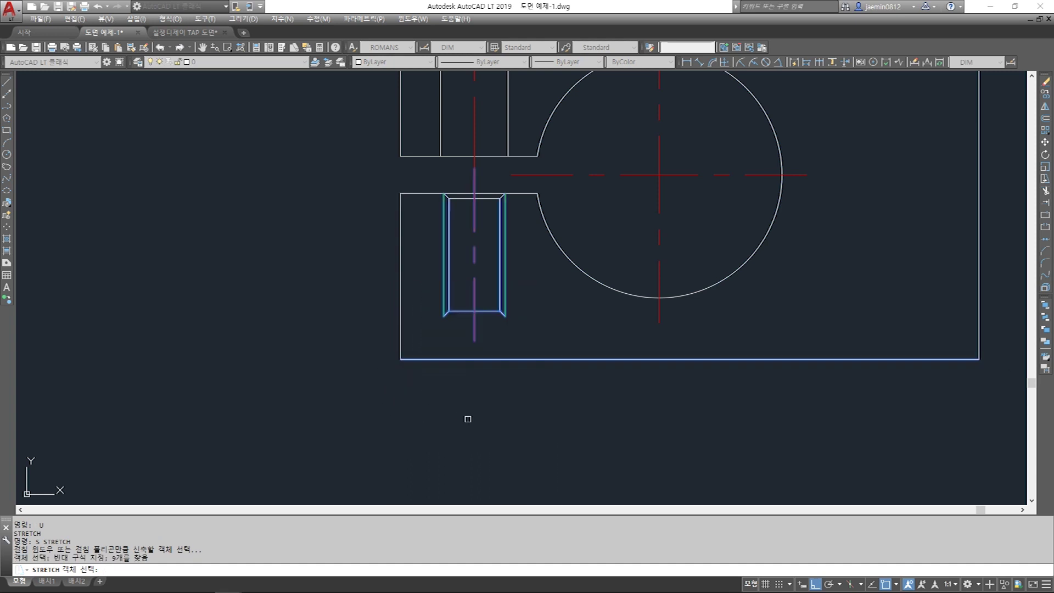
{"action": "key", "text": "Return"}
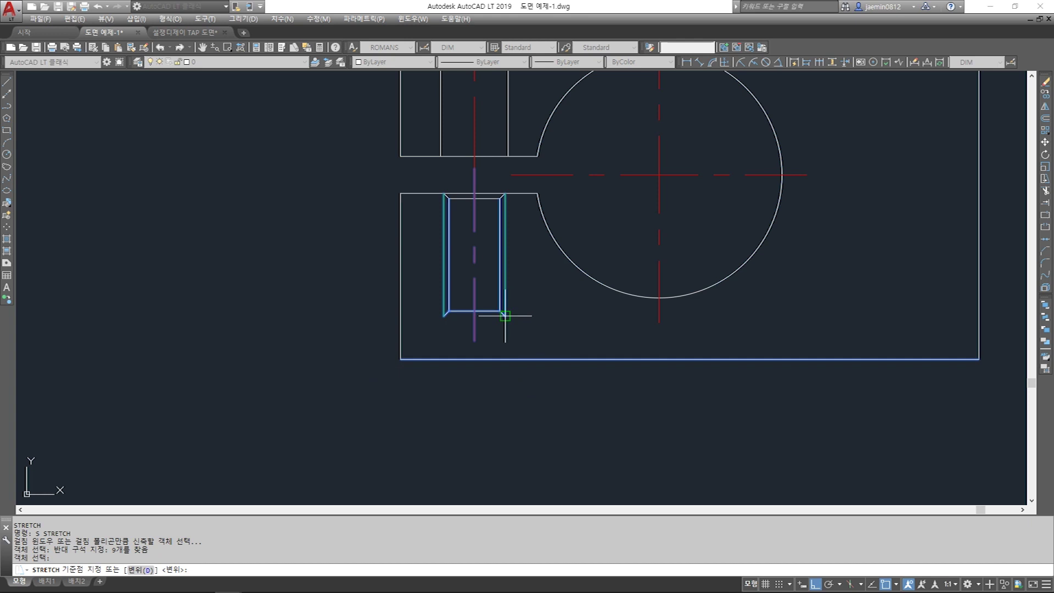
{"action": "left_click", "coordinate": [505, 316]}
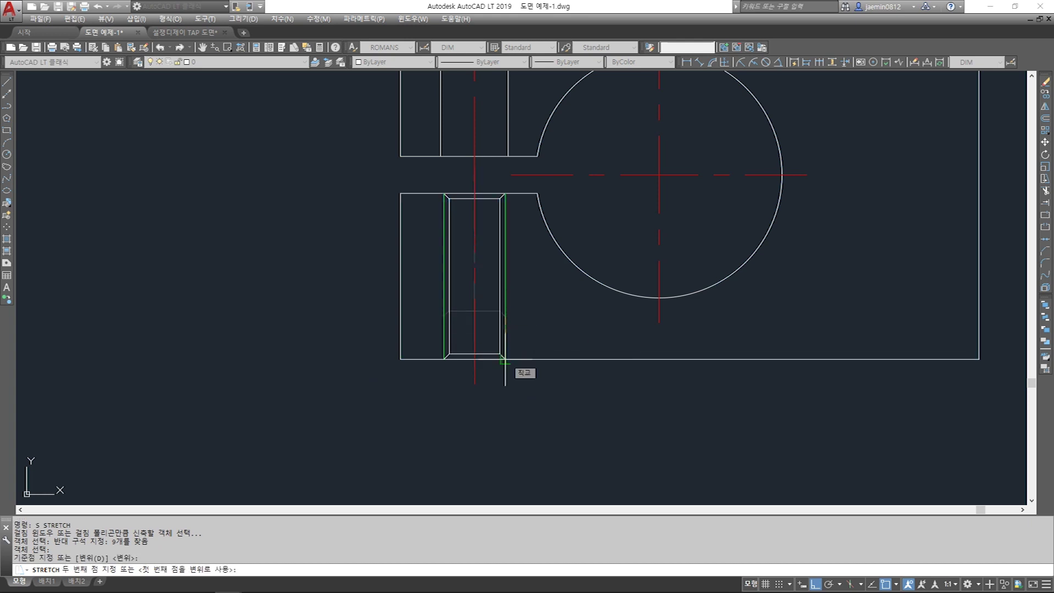
{"action": "left_click", "coordinate": [505, 360]}
Move the counterbore's outer side line, both through-hole lines and the tap section's outlines to layer 002, leaving the centrelines out
{"action": "scroll", "coordinate": [501, 416], "scroll_direction": "down", "scroll_amount": 4}
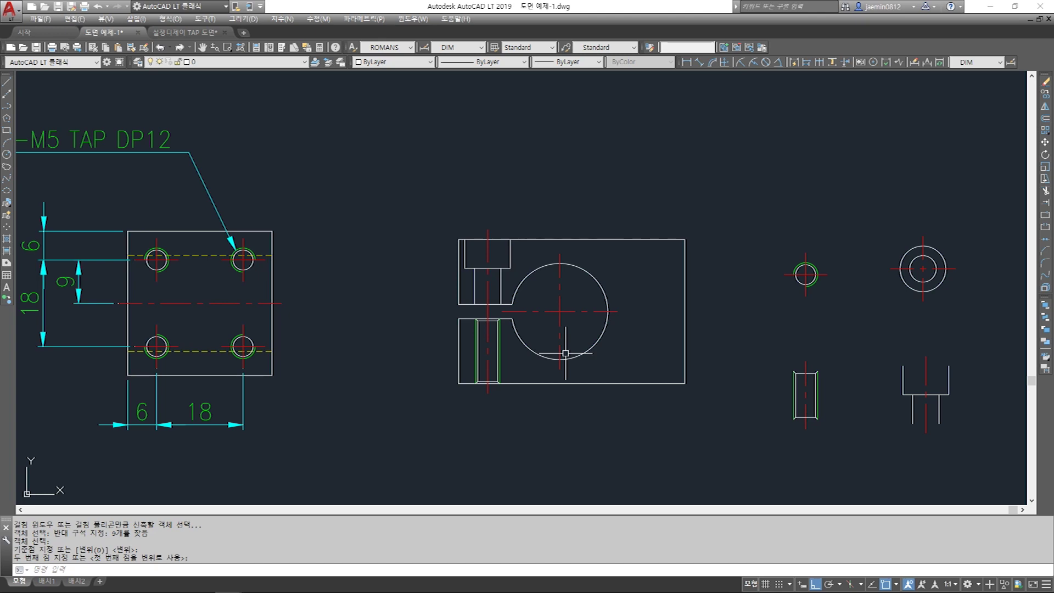
{"action": "left_click", "coordinate": [460, 212]}
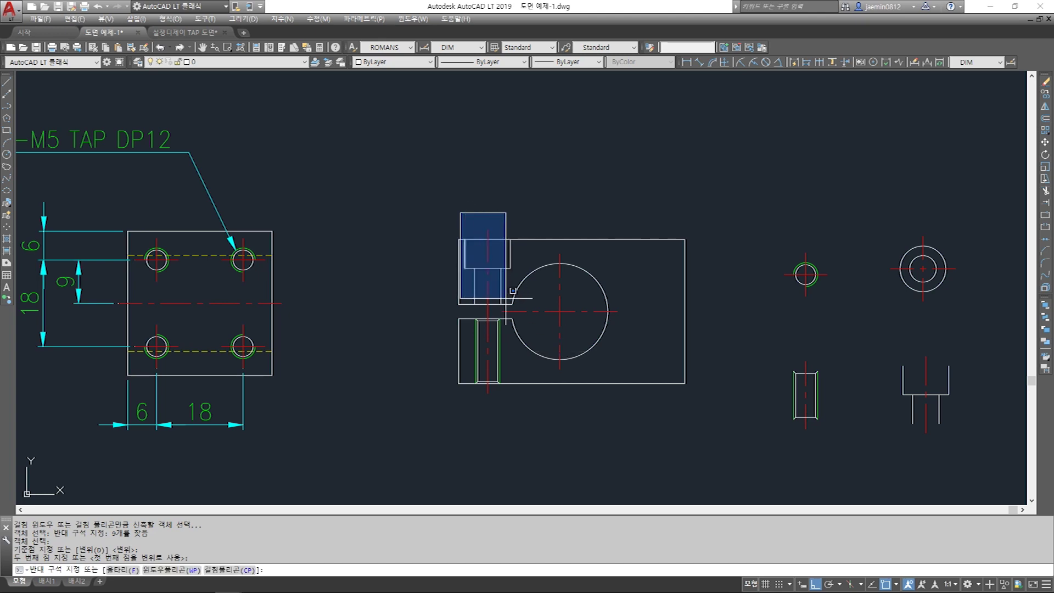
{"action": "left_click", "coordinate": [512, 303]}
{"action": "scroll", "coordinate": [471, 321], "scroll_direction": "up", "scroll_amount": 2}
{"action": "left_click", "coordinate": [467, 310]}
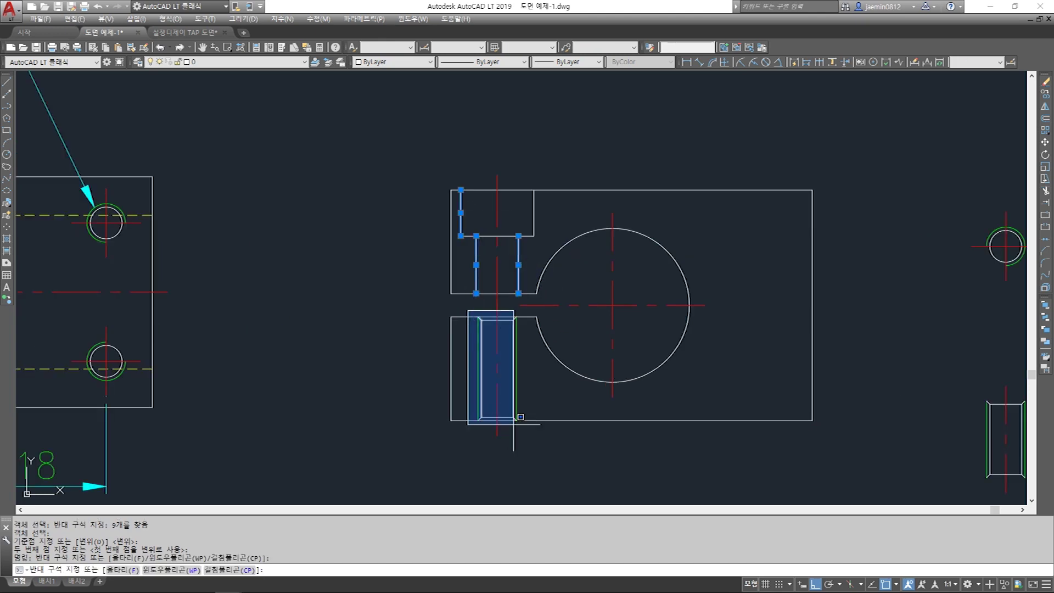
{"action": "key", "text": "Escape"}
{"action": "scroll", "coordinate": [527, 384], "scroll_direction": "down", "scroll_amount": 5}
{"action": "scroll", "coordinate": [366, 263], "scroll_direction": "up", "scroll_amount": 5}
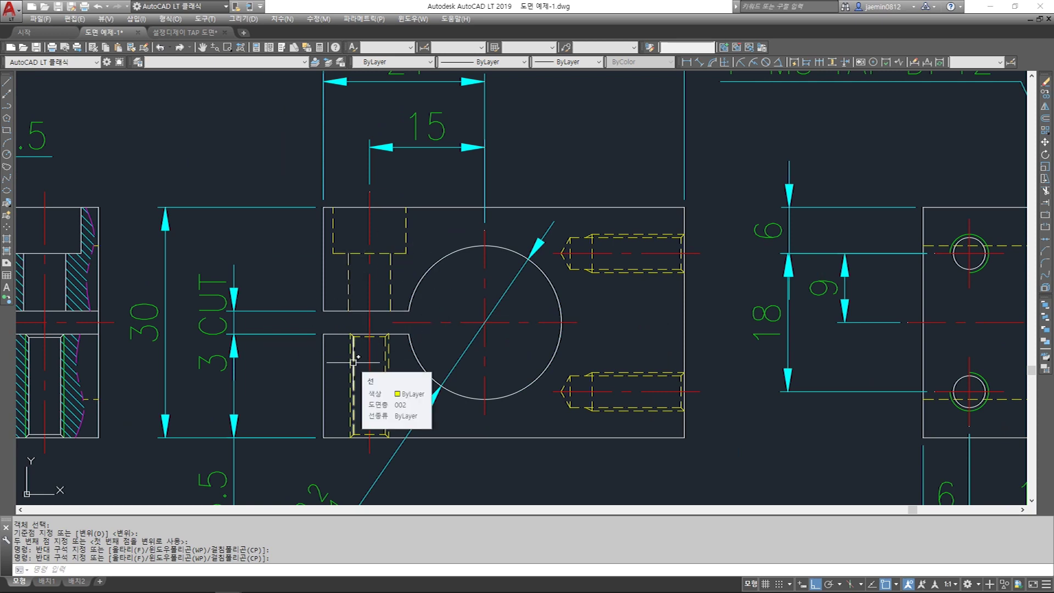
{"action": "scroll", "coordinate": [353, 362], "scroll_direction": "down", "scroll_amount": 6}
{"action": "scroll", "coordinate": [435, 277], "scroll_direction": "up", "scroll_amount": 2}
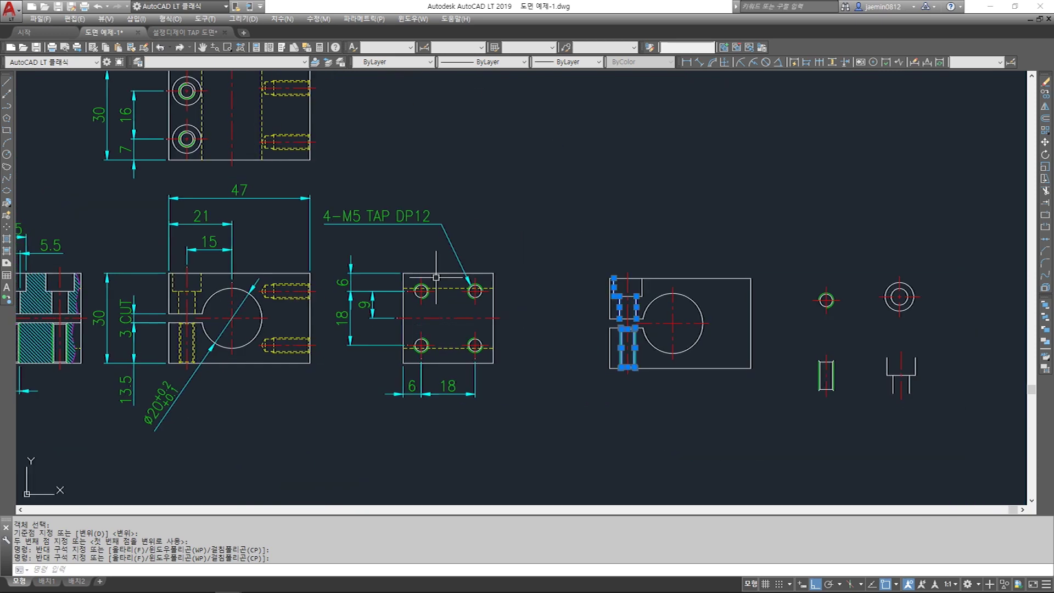
{"action": "left_click", "coordinate": [258, 61]}
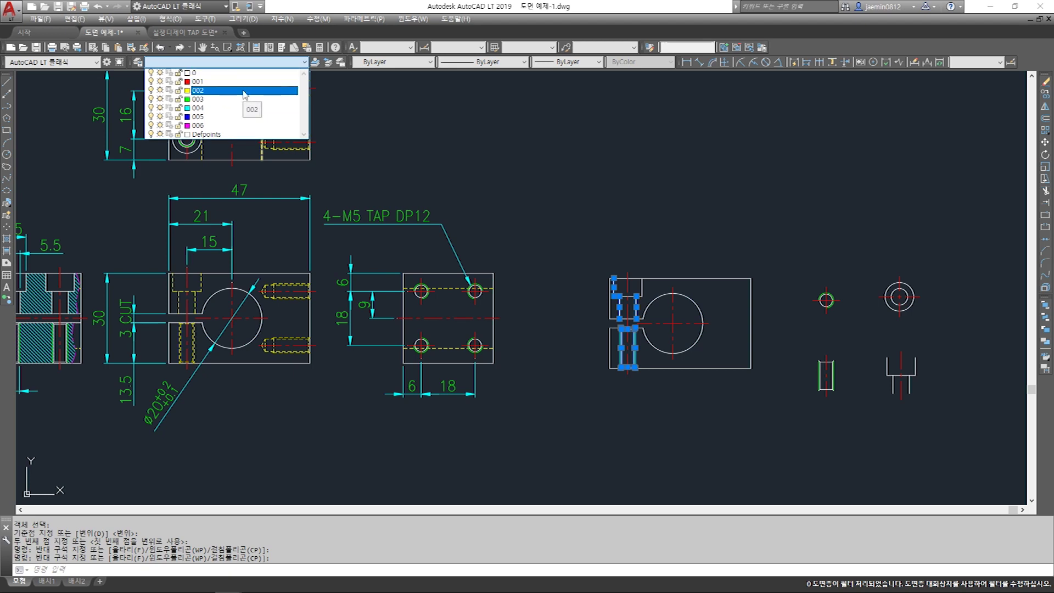
{"action": "left_click", "coordinate": [245, 91]}
{"action": "scroll", "coordinate": [628, 312], "scroll_direction": "up", "scroll_amount": 6}
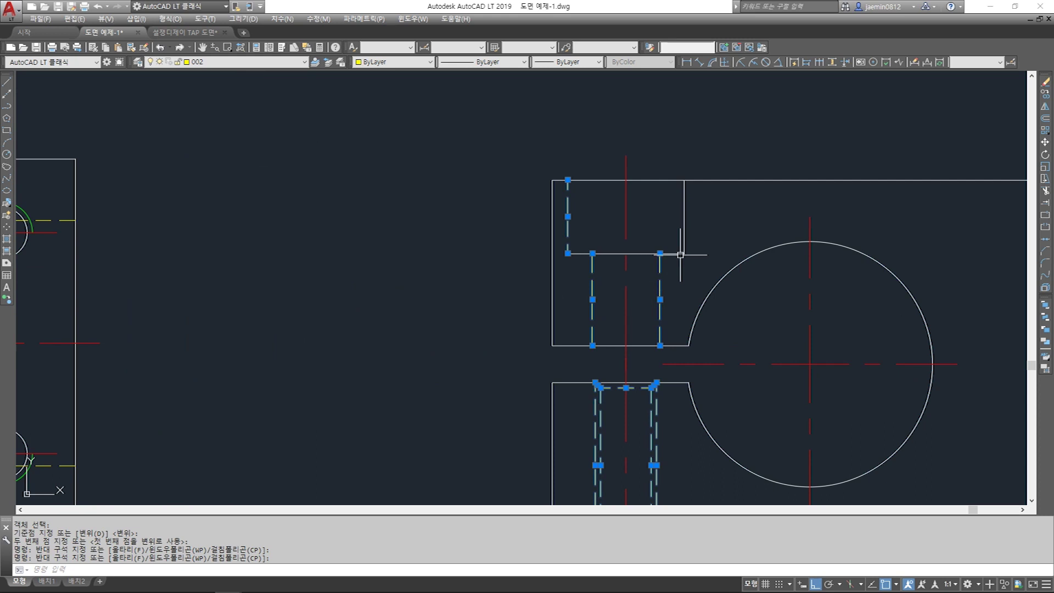
{"action": "key", "text": "Escape"}
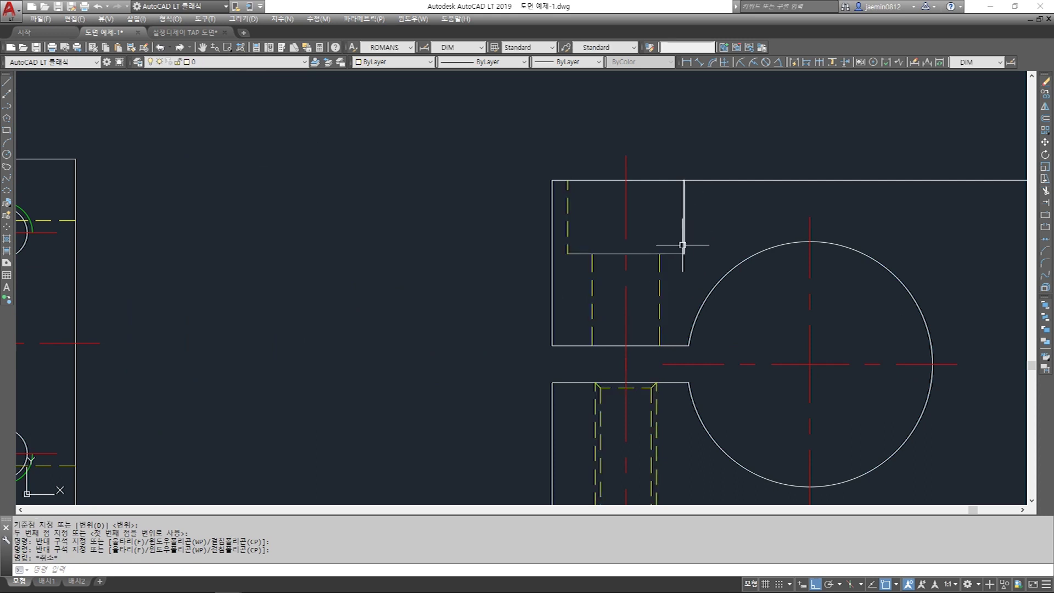
{"action": "left_click", "coordinate": [689, 228]}
{"action": "left_click", "coordinate": [675, 265]}
{"action": "left_click", "coordinate": [263, 62]}
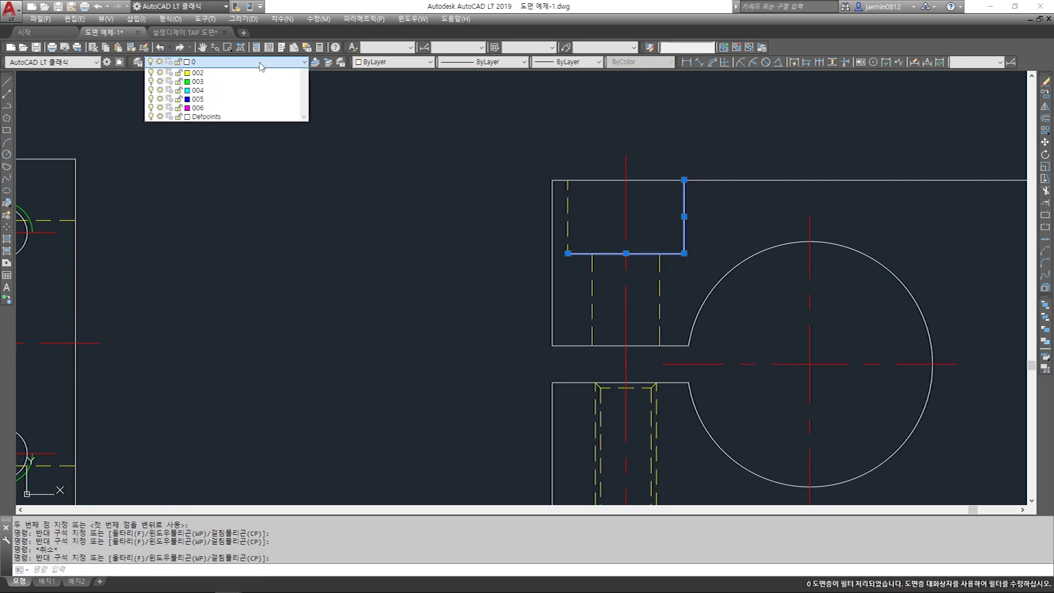
{"action": "left_click", "coordinate": [251, 106]}
{"action": "key", "text": "Escape"}
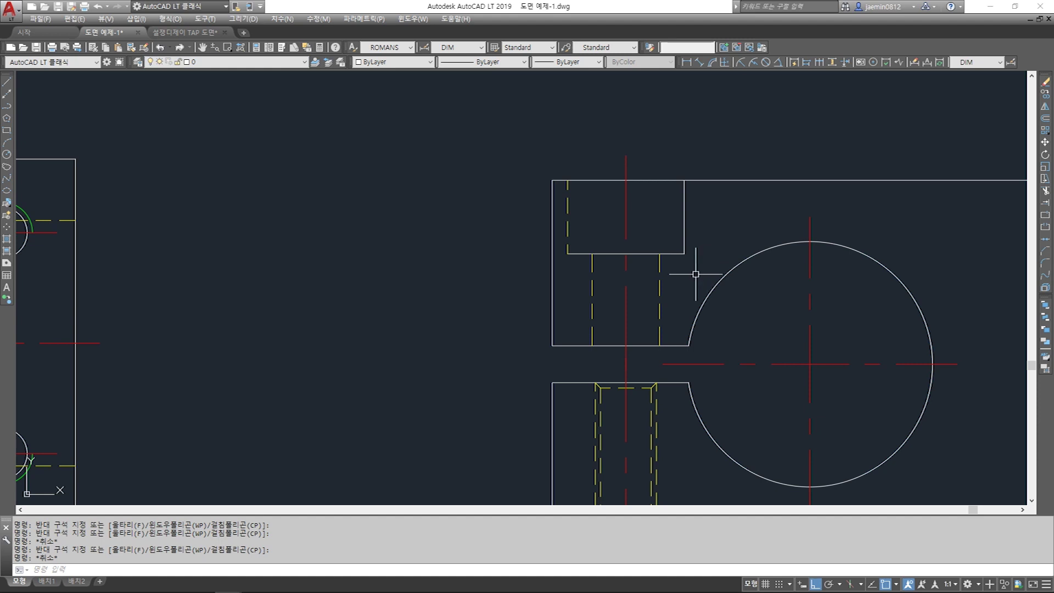
Match the properties of the counterbore's inner side line and bottom line to the hidden through-hole line
{"action": "type", "text": "ma"}
{"action": "key", "text": "Return"}
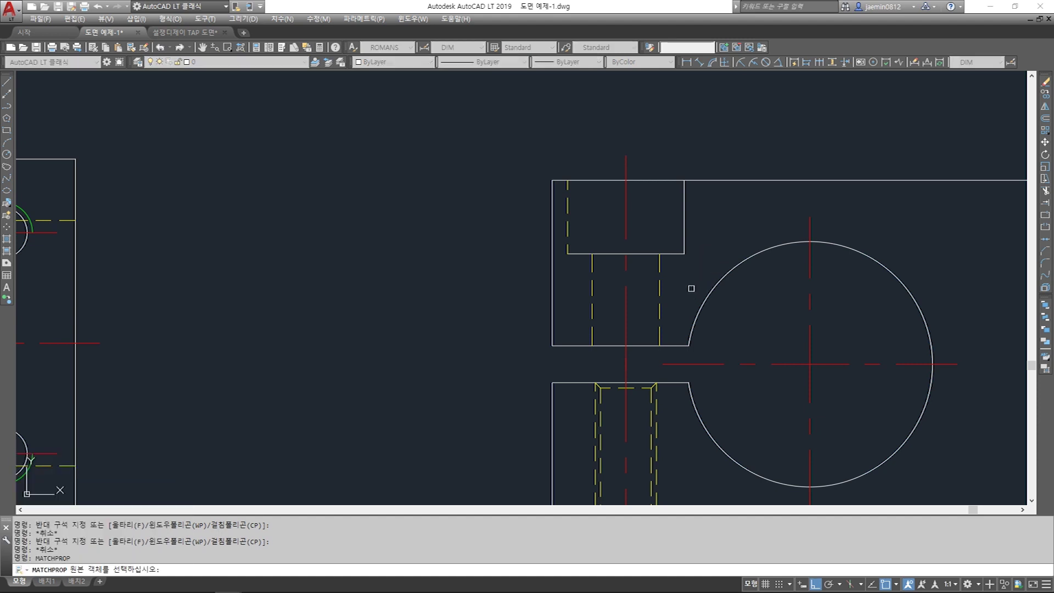
{"action": "left_click", "coordinate": [660, 291]}
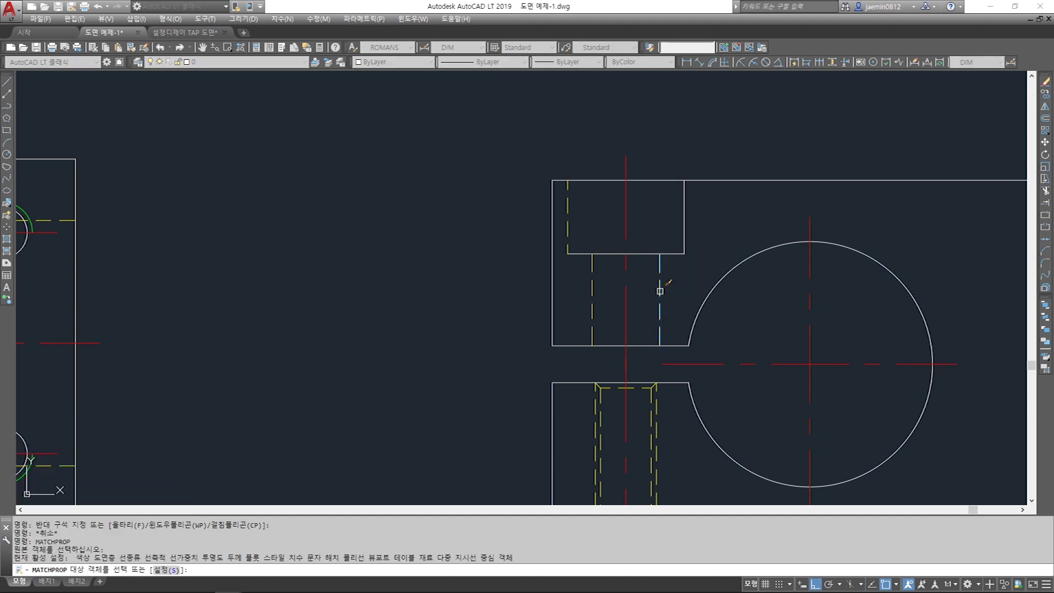
{"action": "left_click", "coordinate": [712, 224]}
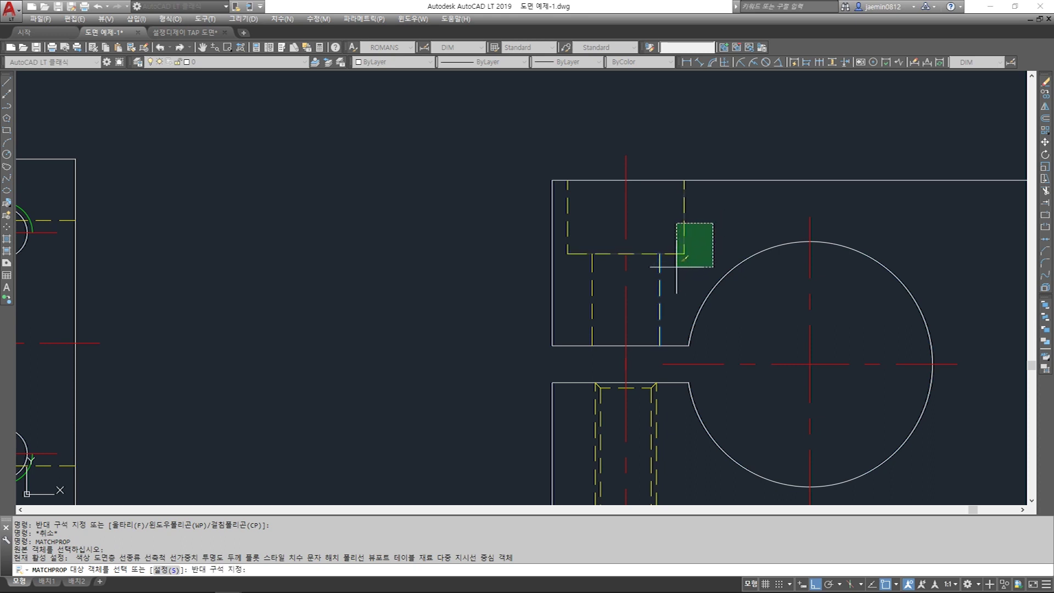
{"action": "left_click", "coordinate": [676, 267]}
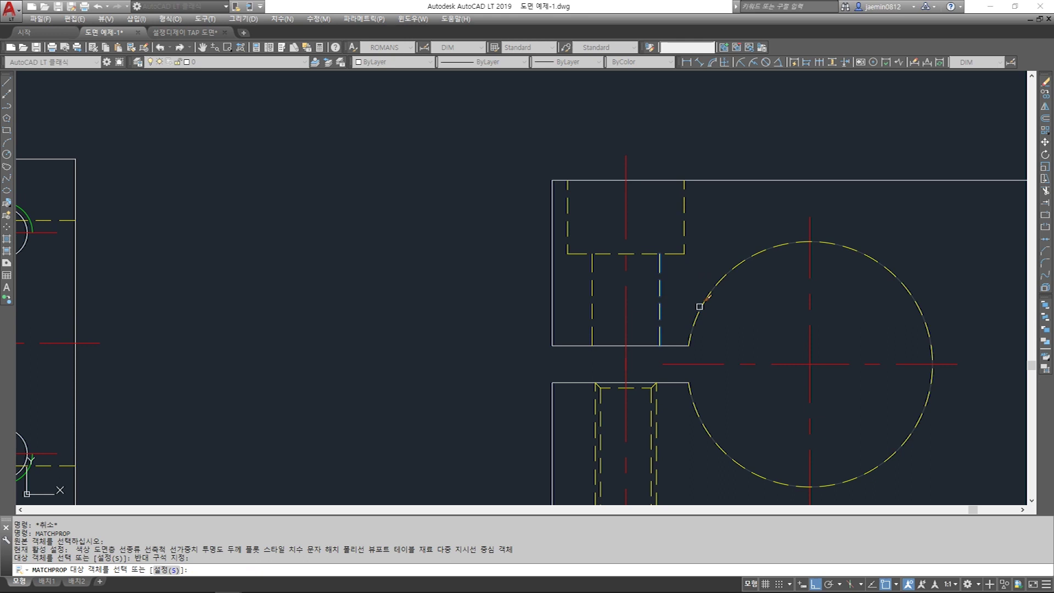
{"action": "left_click", "coordinate": [696, 238]}
{"action": "left_click", "coordinate": [670, 271]}
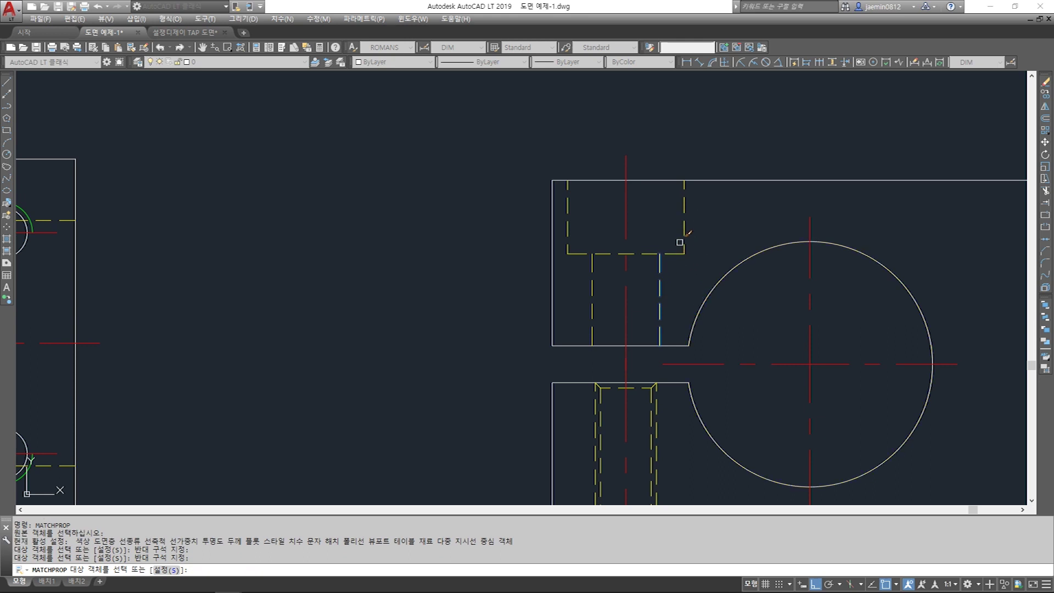
{"action": "key", "text": "Return"}
{"action": "left_click", "coordinate": [693, 212]}
{"action": "left_click", "coordinate": [677, 247]}
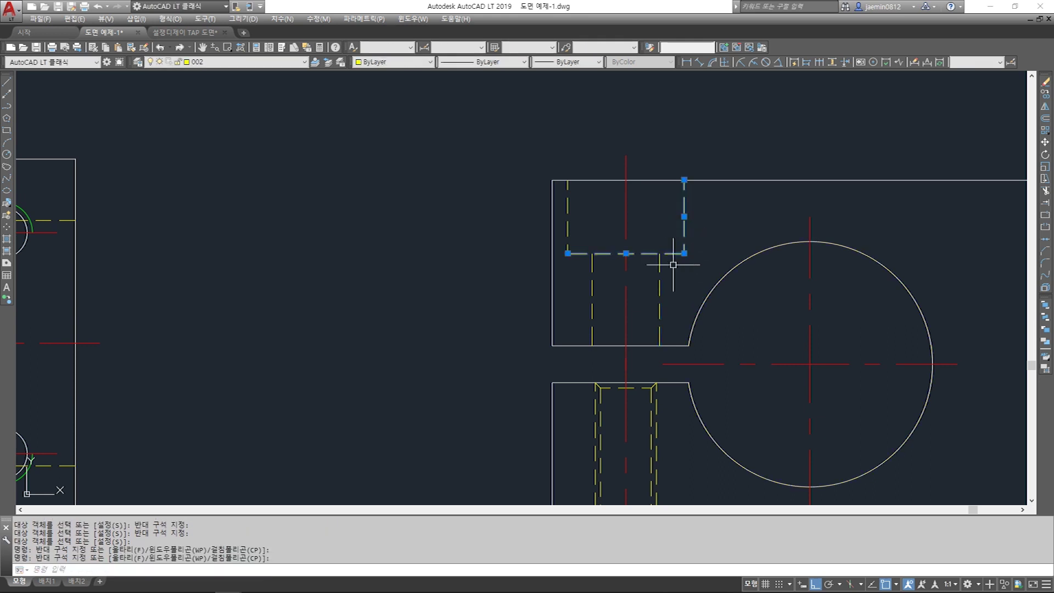
{"action": "key", "text": "Escape"}
{"action": "left_click", "coordinate": [694, 246]}
{"action": "left_click", "coordinate": [680, 261]}
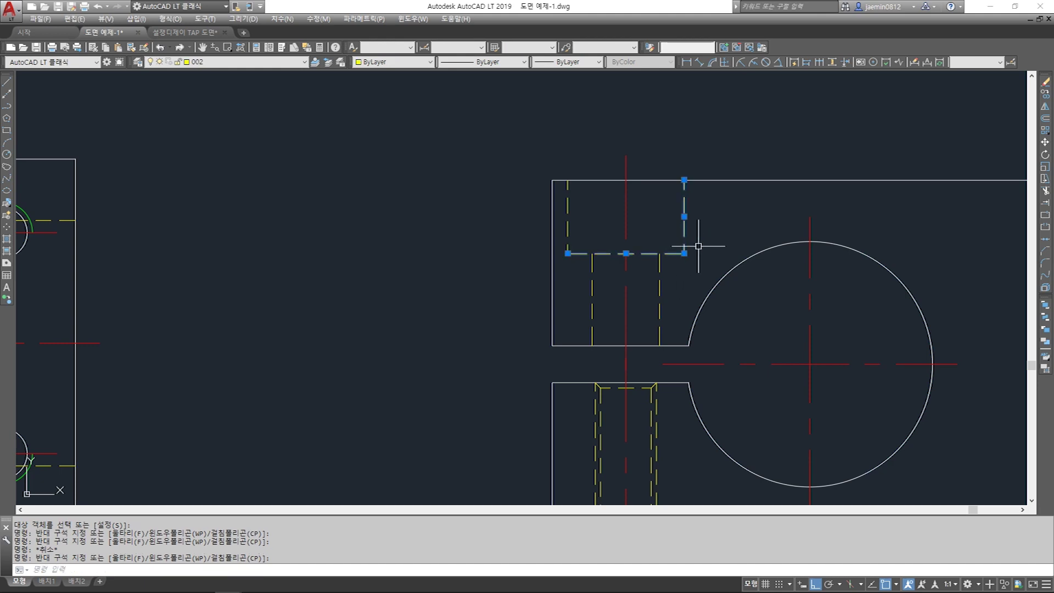
{"action": "key", "text": "Escape"}
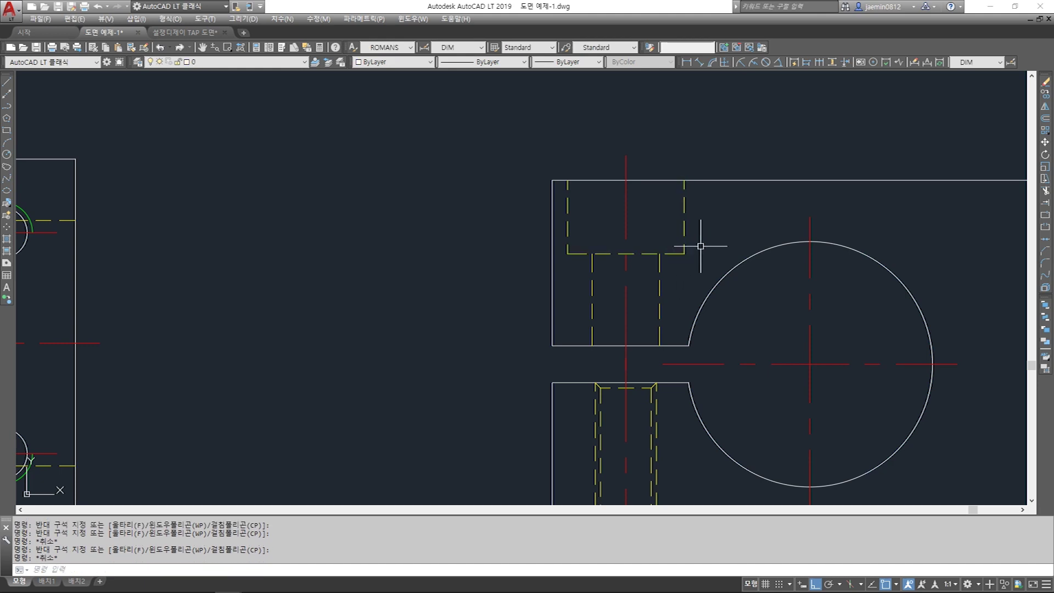
Dimension the horizontal thread length of the upper blind tapped hole in the reference front view
{"action": "scroll", "coordinate": [691, 254], "scroll_direction": "down", "scroll_amount": 4}
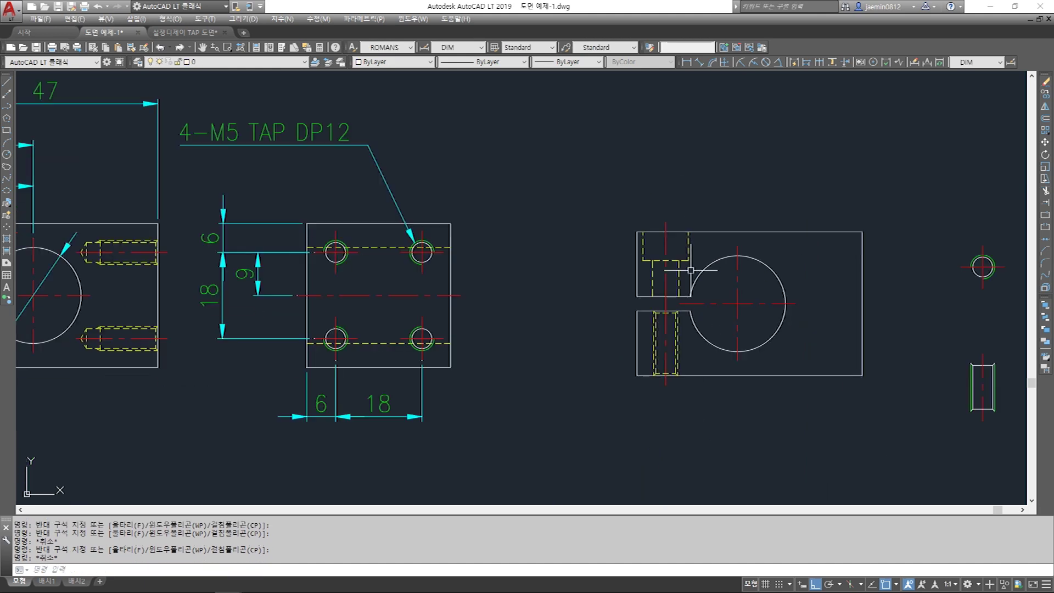
{"action": "scroll", "coordinate": [641, 289], "scroll_direction": "down", "scroll_amount": 3}
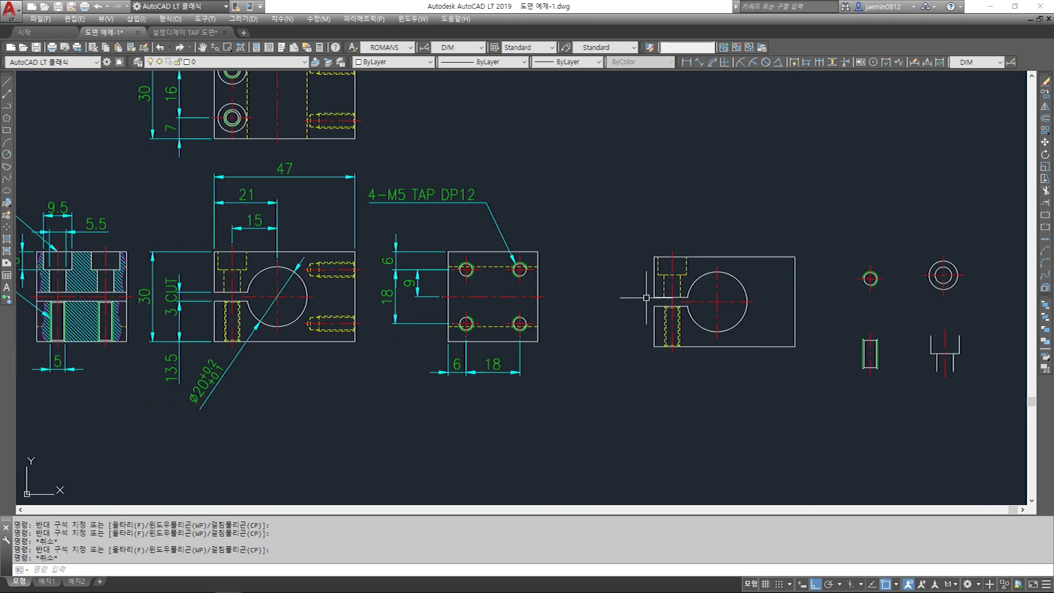
{"action": "middle_click_drag", "start_coordinate": [544, 286], "coordinate": [631, 285]}
{"action": "scroll", "coordinate": [466, 297], "scroll_direction": "up", "scroll_amount": 2}
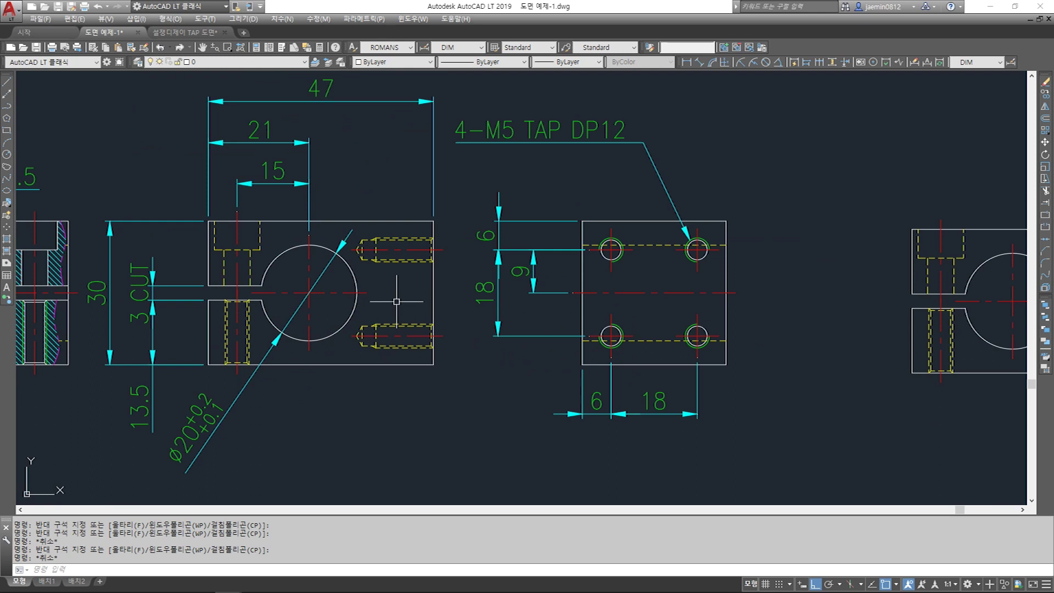
{"action": "middle_click_drag", "start_coordinate": [533, 246], "coordinate": [516, 252]}
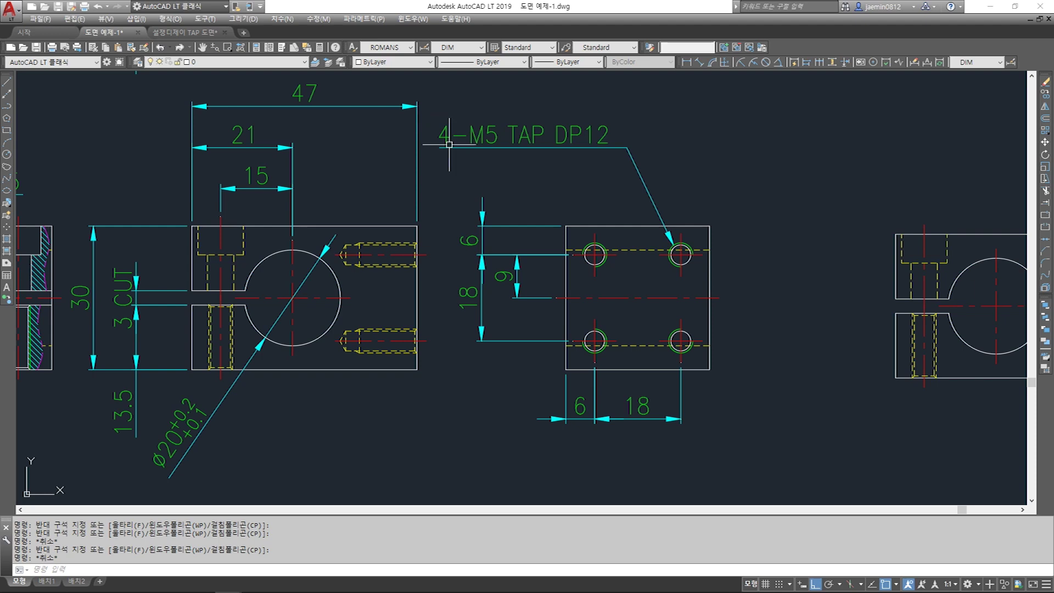
{"action": "key", "text": "Escape"}
{"action": "scroll", "coordinate": [367, 244], "scroll_direction": "up", "scroll_amount": 4}
{"action": "type", "text": "aa"}
{"action": "key", "text": "space"}
{"action": "left_click", "coordinate": [348, 236]}
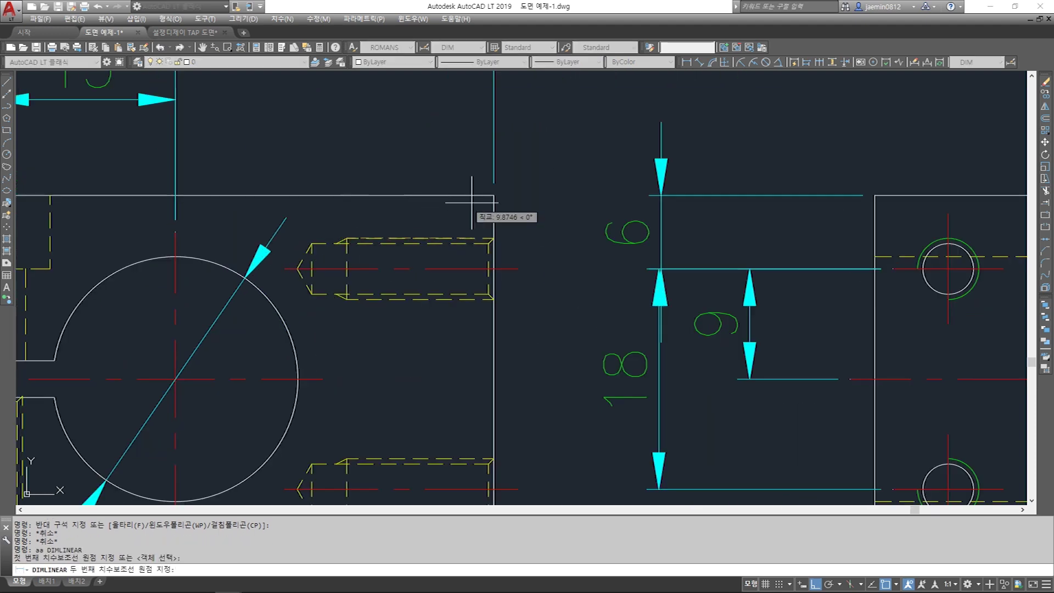
{"action": "left_click", "coordinate": [493, 239]}
{"action": "left_click", "coordinate": [420, 157]}
{"action": "key", "text": "Escape"}
{"action": "left_click", "coordinate": [351, 252]}
{"action": "left_click", "coordinate": [363, 237]}
{"action": "key", "text": "Escape"}
{"action": "left_click", "coordinate": [383, 238]}
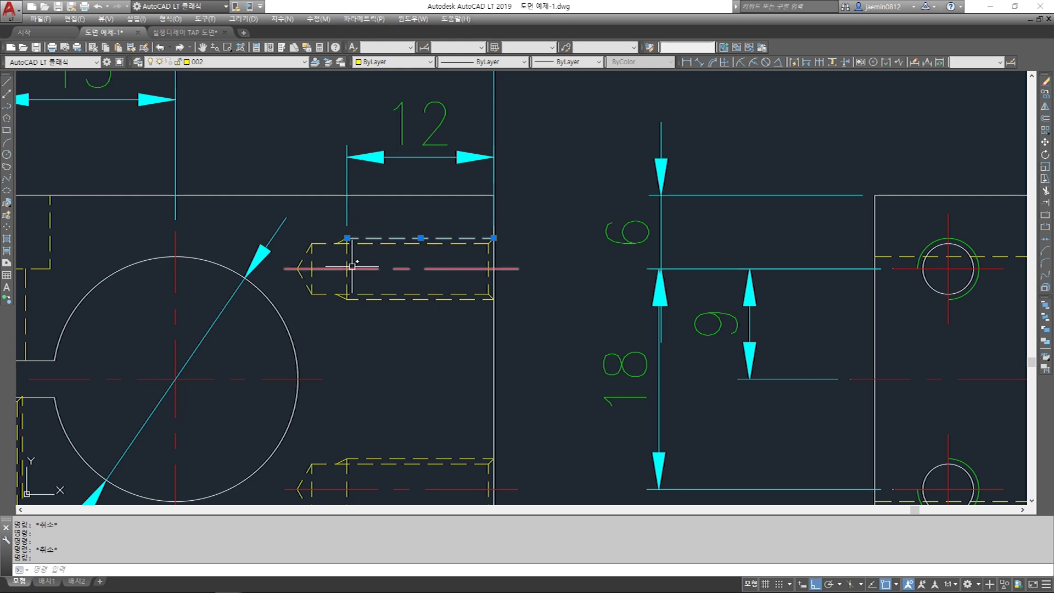
{"action": "key", "text": "Escape"}
{"action": "left_click", "coordinate": [328, 225]}
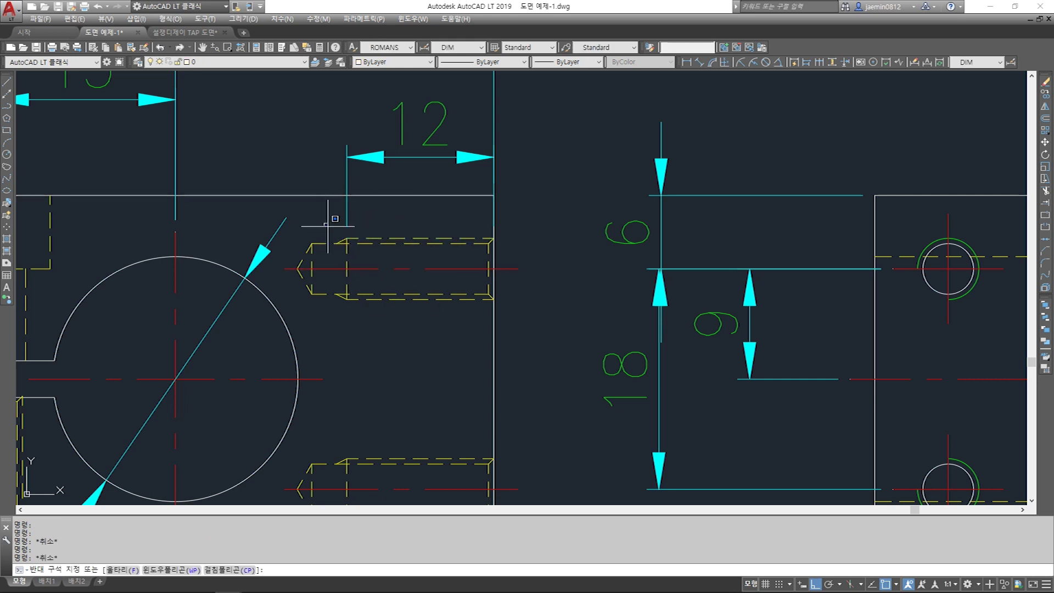
{"action": "left_click", "coordinate": [357, 255]}
{"action": "left_click", "coordinate": [323, 219]}
{"action": "left_click", "coordinate": [363, 250]}
{"action": "key", "text": "Escape"}
Delete the thread-length dimension above the reference front view's upper tapped hole
{"action": "left_click", "coordinate": [404, 164]}
{"action": "left_click", "coordinate": [392, 137]}
{"action": "key", "text": "Delete"}
Examine the blind tapped holes in the reference front and side views and their M5 tap callout
{"action": "scroll", "coordinate": [395, 129], "scroll_direction": "down", "scroll_amount": 5}
{"action": "scroll", "coordinate": [442, 251], "scroll_direction": "up", "scroll_amount": 5}
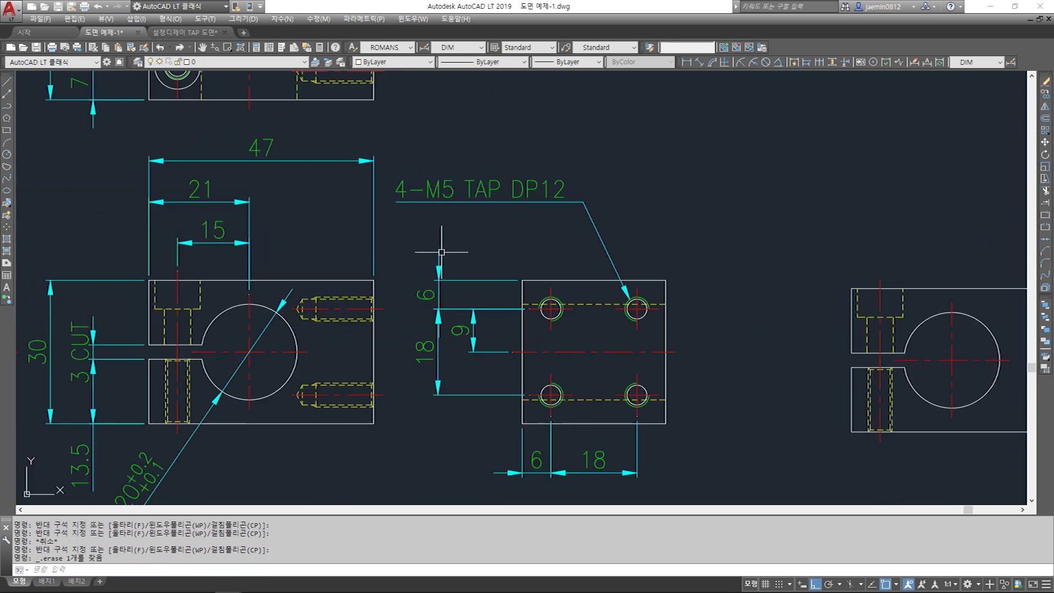
{"action": "scroll", "coordinate": [553, 344], "scroll_direction": "up", "scroll_amount": 2}
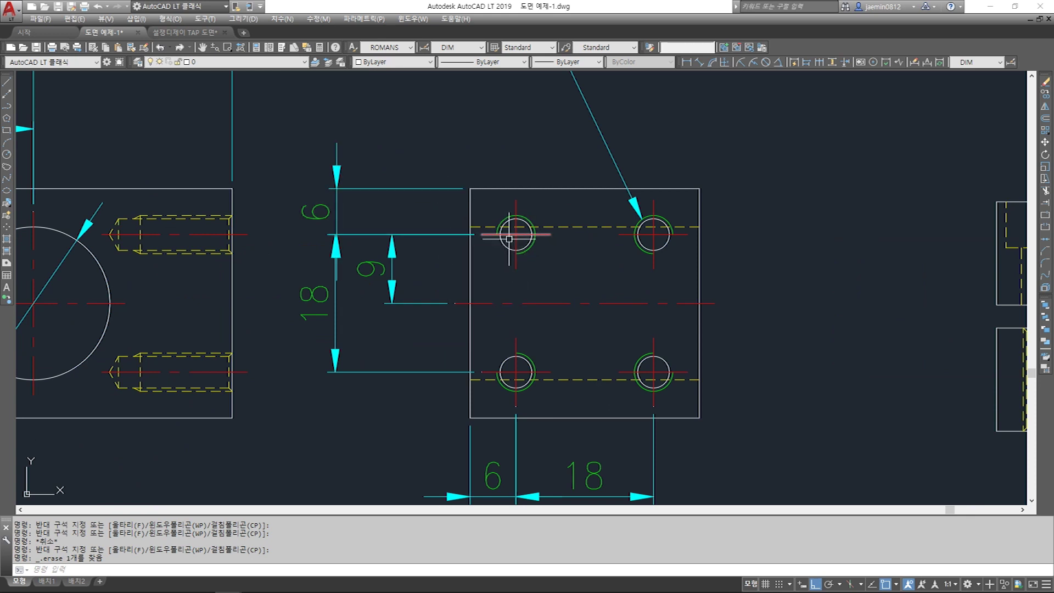
{"action": "middle_click_drag", "start_coordinate": [515, 379], "coordinate": [700, 380]}
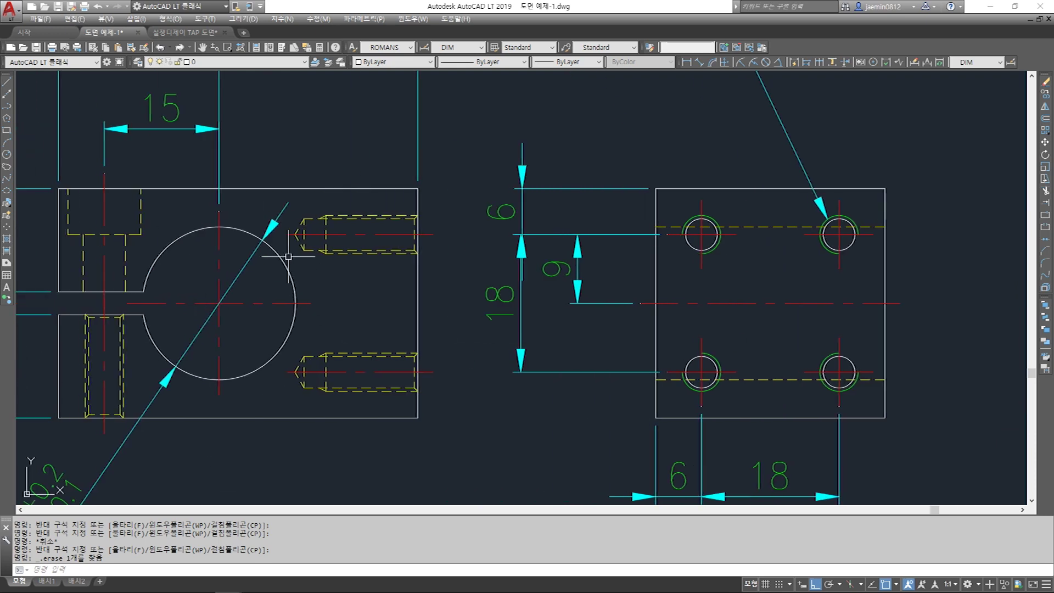
{"action": "scroll", "coordinate": [435, 315], "scroll_direction": "down", "scroll_amount": 2}
{"action": "scroll", "coordinate": [499, 197], "scroll_direction": "up", "scroll_amount": 6}
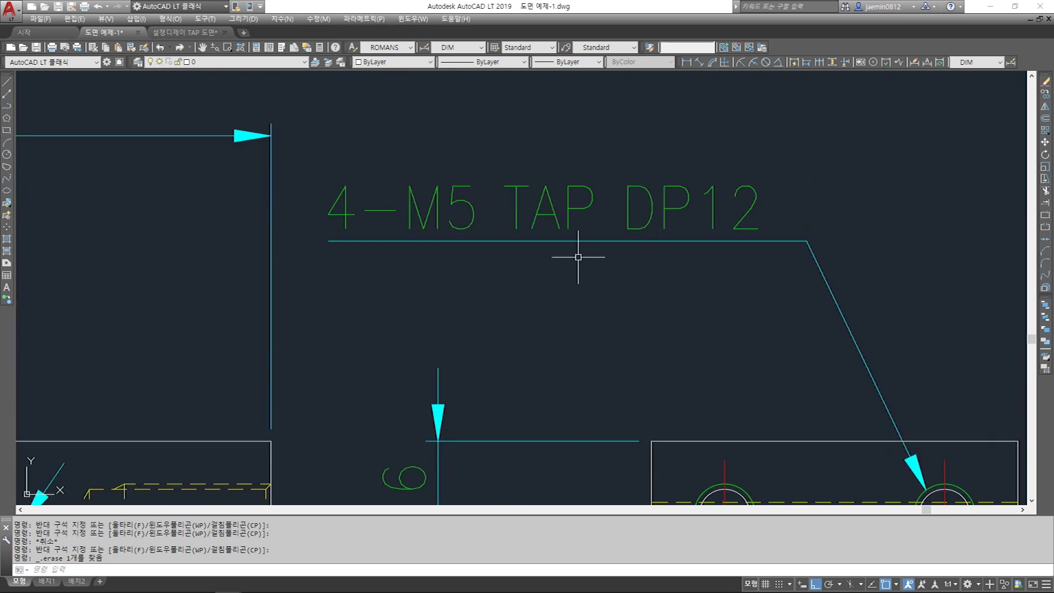
{"action": "scroll", "coordinate": [562, 267], "scroll_direction": "down", "scroll_amount": 4}
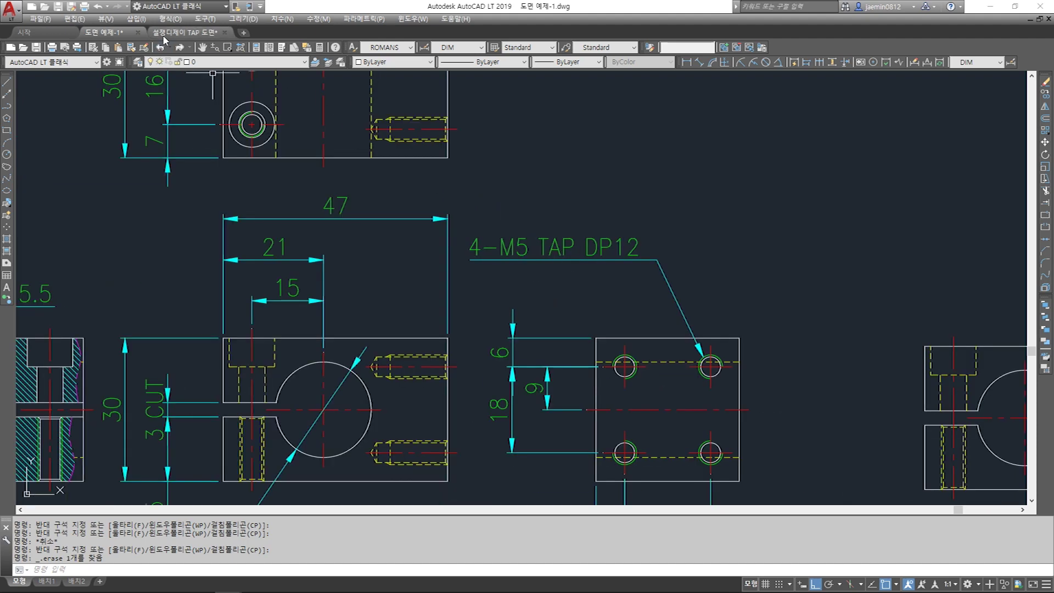
Copy the M5 blind tap section with its centreline from the 설정디제이 TAP 도면 drawing
{"action": "left_click", "coordinate": [185, 33]}
{"action": "scroll", "coordinate": [490, 234], "scroll_direction": "down", "scroll_amount": 2}
{"action": "middle_click_drag", "start_coordinate": [504, 95], "coordinate": [491, 310]}
{"action": "mouse_move", "coordinate": [519, 147]}
{"action": "middle_mouse_down"}
{"action": "mouse_move", "coordinate": [476, 398]}
{"action": "mouse_move", "coordinate": [511, 254]}
{"action": "mouse_move", "coordinate": [574, 271]}
{"action": "middle_mouse_up"}
{"action": "scroll", "coordinate": [487, 238], "scroll_direction": "up", "scroll_amount": 4}
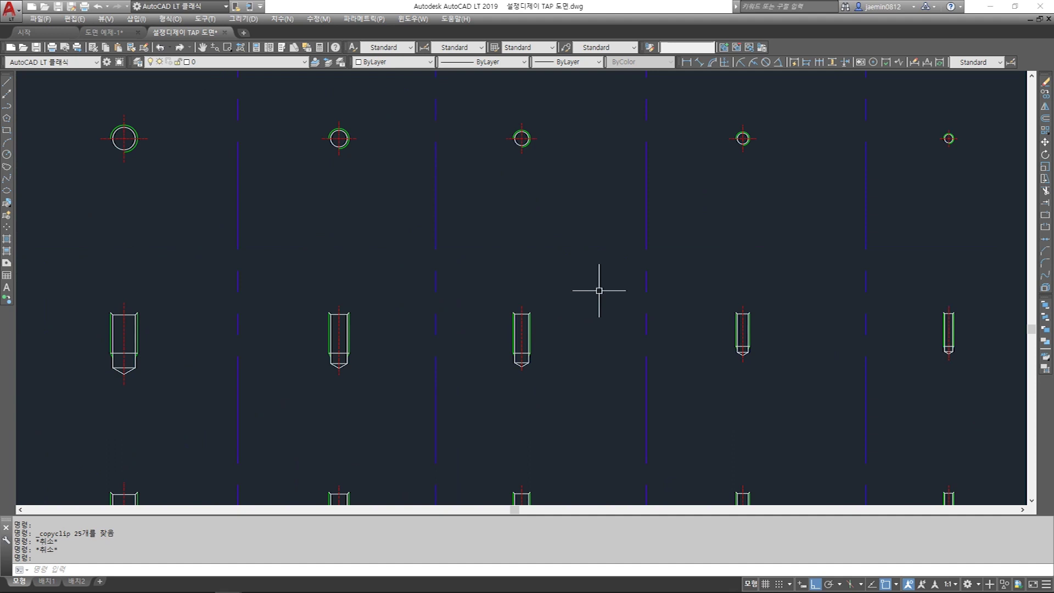
{"action": "left_click", "coordinate": [484, 278]}
{"action": "left_click", "coordinate": [569, 388]}
{"action": "left_click", "coordinate": [498, 273]}
{"action": "left_click", "coordinate": [551, 352]}
{"action": "key", "text": "ctrl+c"}
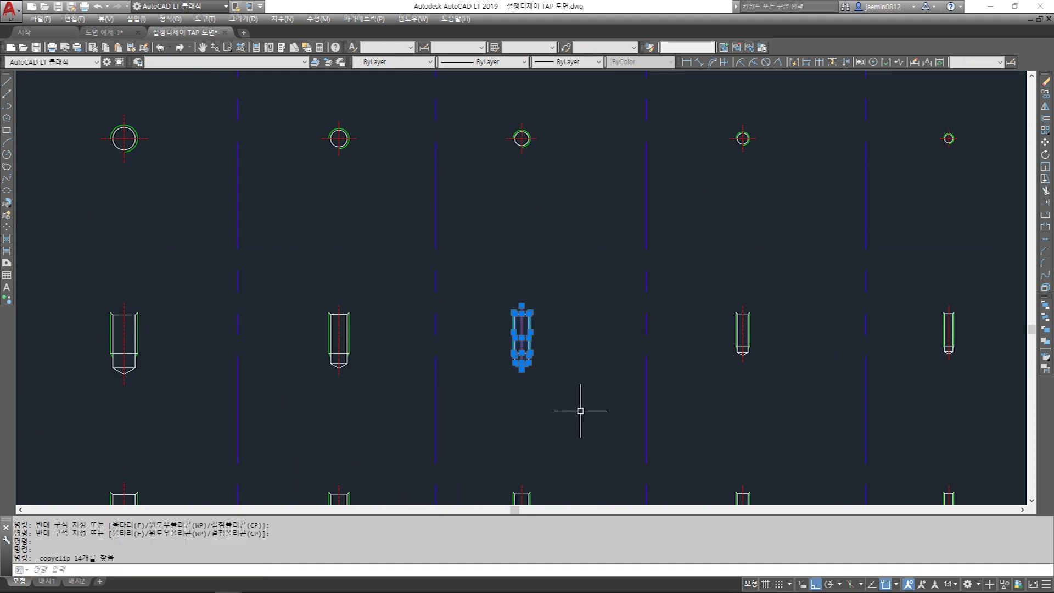
{"action": "key", "text": "Escape"}
{"action": "key", "text": "Escape"}
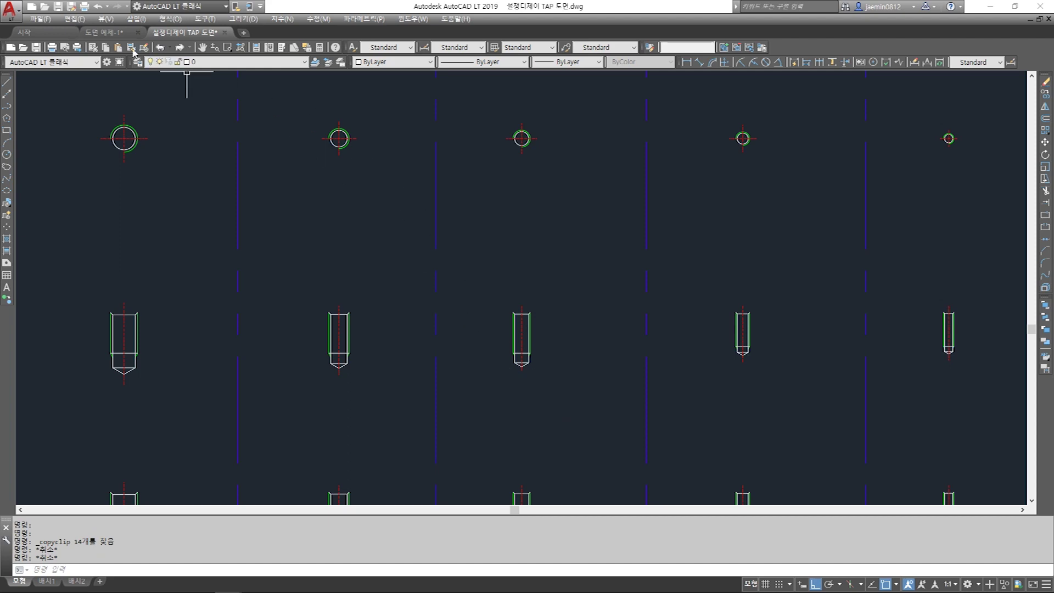
Return to the 도면 예제-1 drawing and paste the tap section into the empty area above the views
{"action": "left_click", "coordinate": [104, 32]}
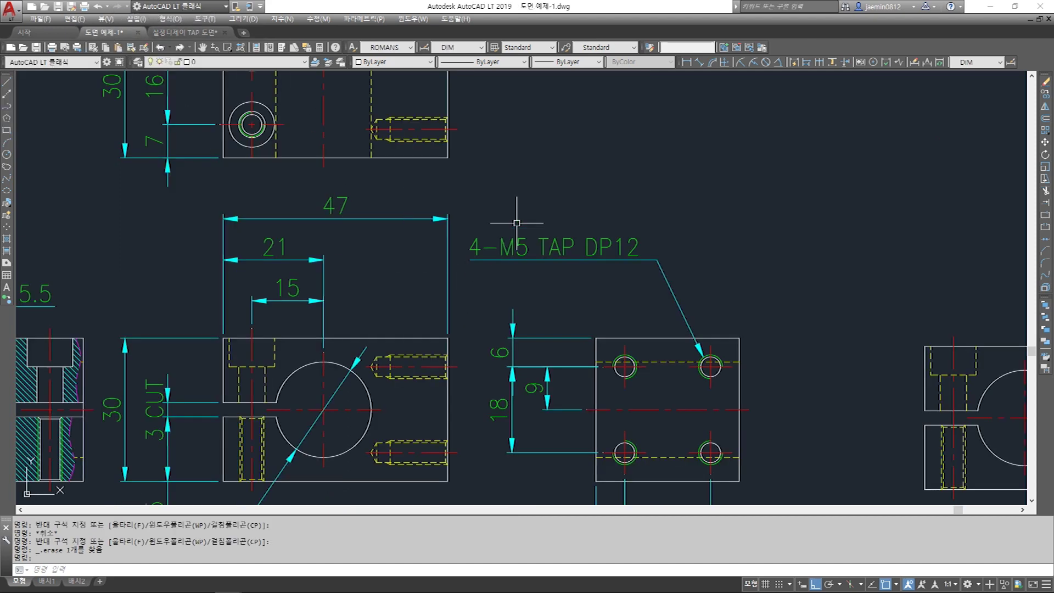
{"action": "scroll", "coordinate": [549, 252], "scroll_direction": "down", "scroll_amount": 4}
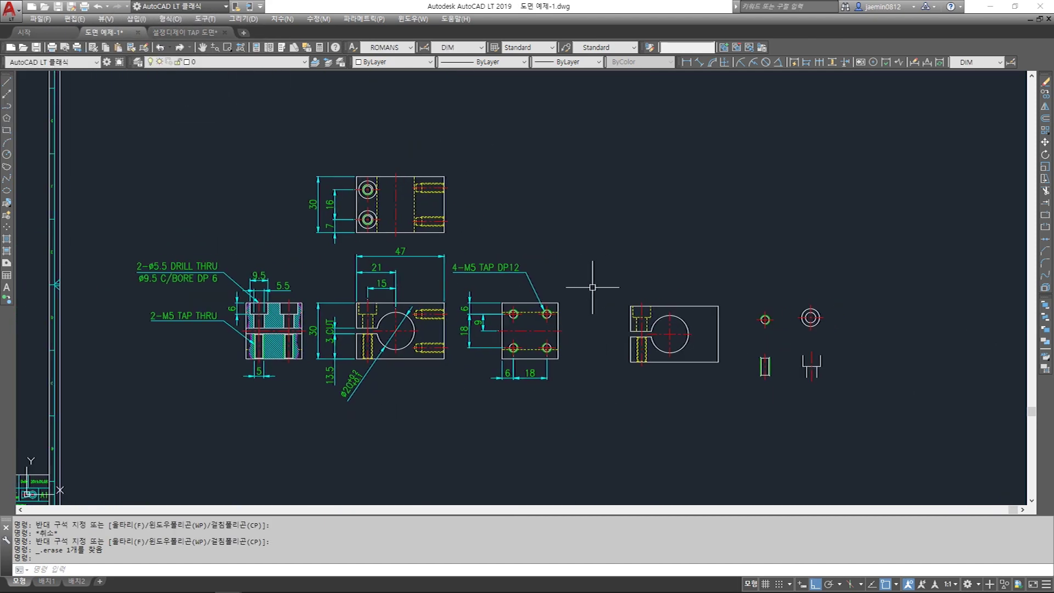
{"action": "key", "text": "ctrl+v"}
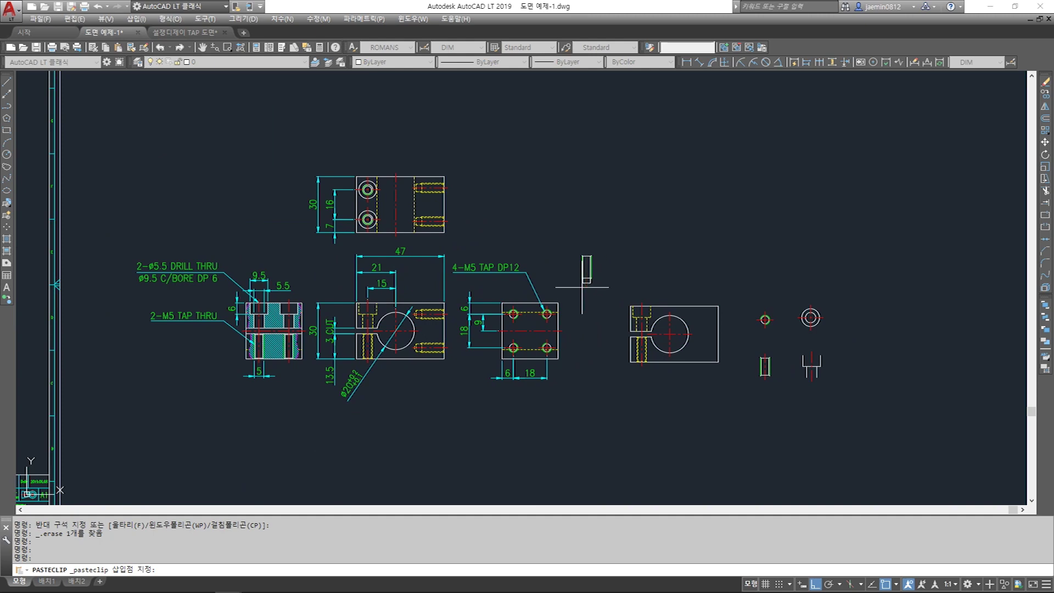
{"action": "left_click", "coordinate": [589, 274]}
{"action": "scroll", "coordinate": [589, 254], "scroll_direction": "up", "scroll_amount": 5}
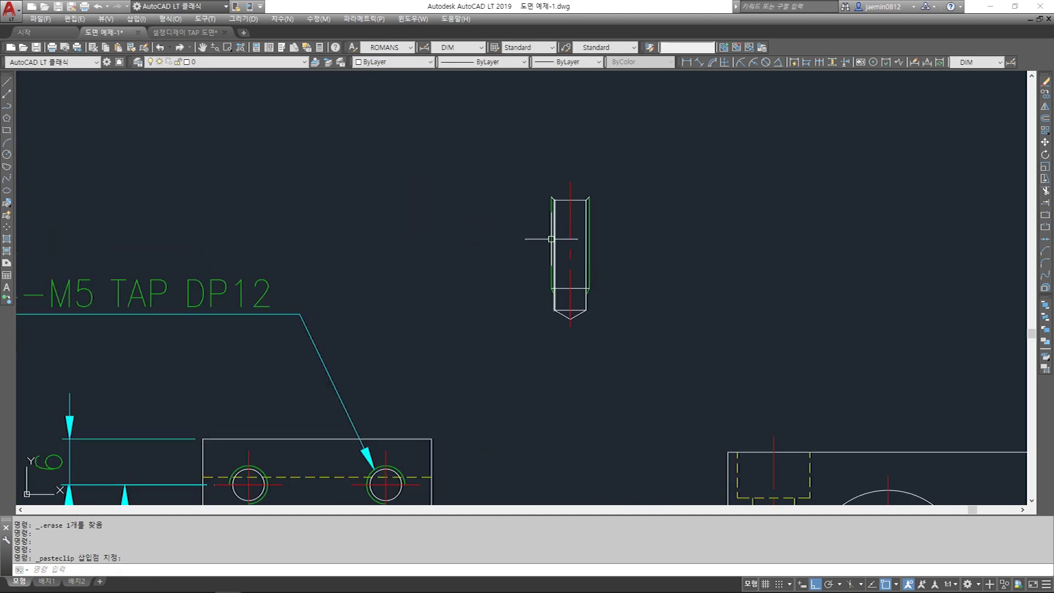
Dimension the vertical thread length of the pasted tap section
{"action": "key", "text": "Escape"}
{"action": "key", "text": "Escape"}
{"action": "type", "text": "aa"}
{"action": "key", "text": "space"}
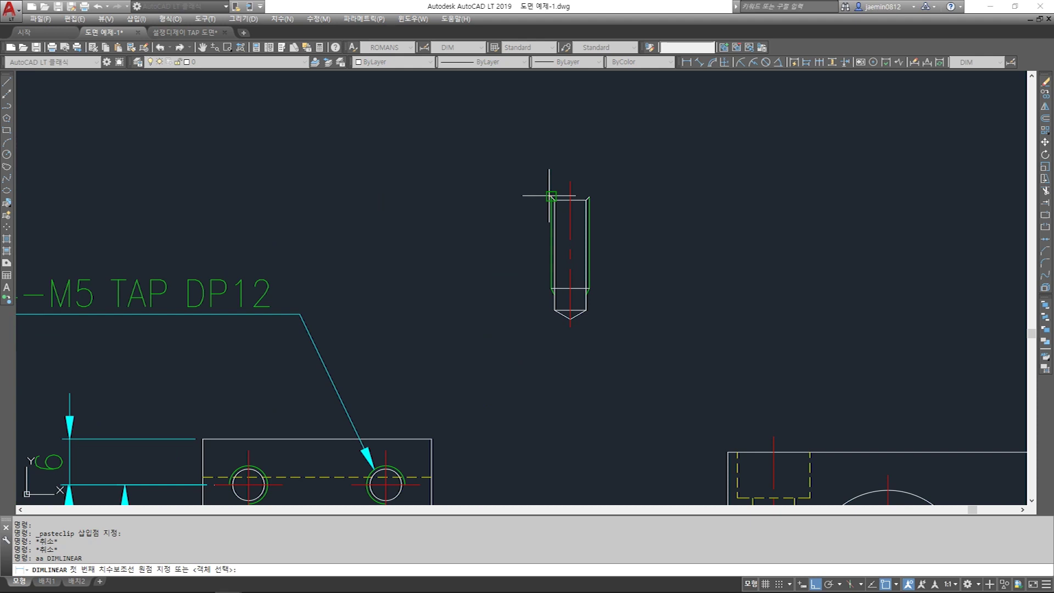
{"action": "left_click", "coordinate": [551, 287]}
{"action": "left_click", "coordinate": [551, 287]}
{"action": "left_click", "coordinate": [506, 283]}
{"action": "key", "text": "Escape"}
Erase the thread-length dimension beside the pasted tap section
{"action": "key", "text": "Escape"}
{"action": "type", "text": "e"}
{"action": "key", "text": "space"}
{"action": "left_click", "coordinate": [529, 247]}
{"action": "left_click", "coordinate": [476, 257]}
{"action": "key", "text": "space"}
Dimension the outer thread width across the top of the pasted tap section and erase that dimension
{"action": "key", "text": "Escape"}
{"action": "type", "text": "aa"}
{"action": "key", "text": "space"}
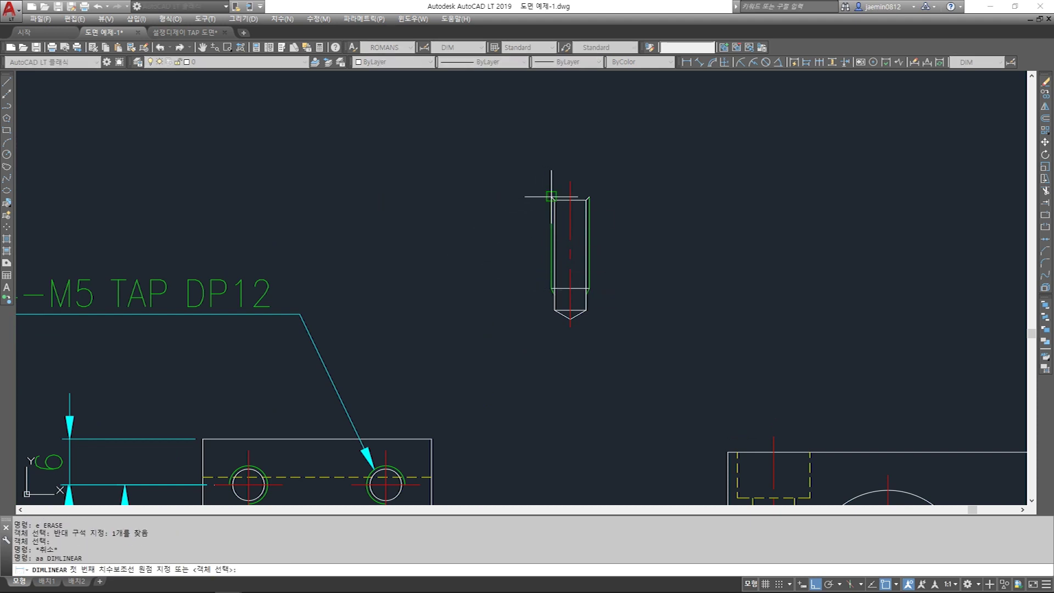
{"action": "left_click", "coordinate": [590, 195]}
{"action": "left_click", "coordinate": [551, 196]}
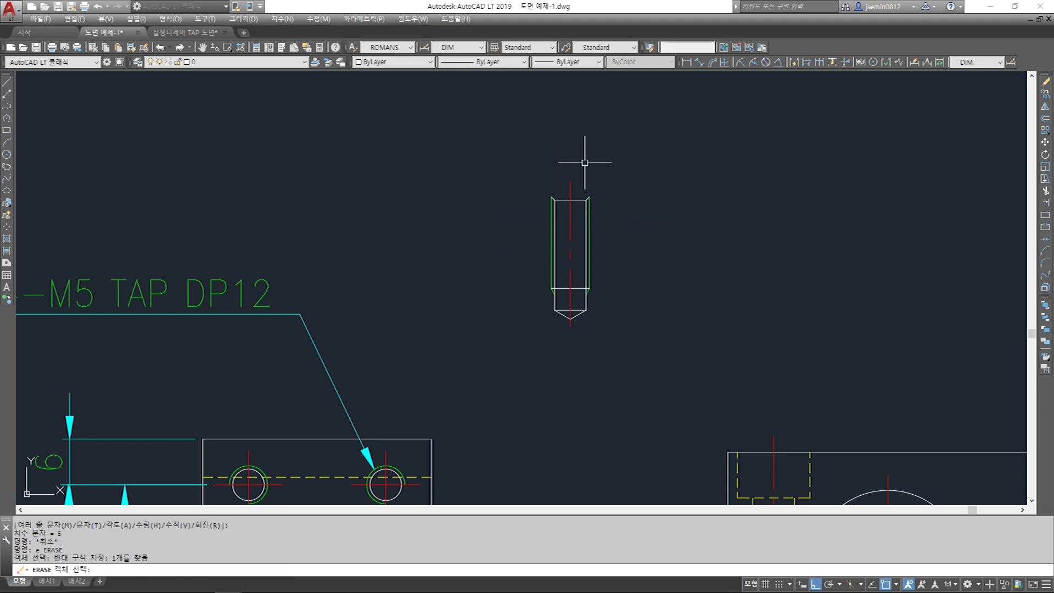
{"action": "left_click", "coordinate": [543, 290]}
{"action": "left_click", "coordinate": [482, 236]}
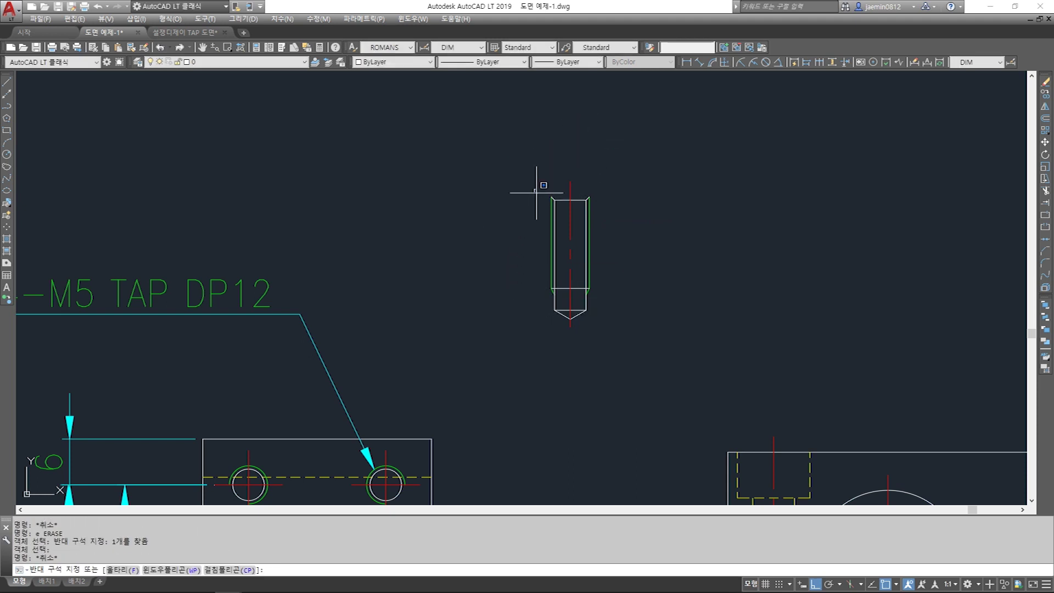
Move all outlines of the pasted tap section to layer 002, leaving its centreline out
{"action": "left_click", "coordinate": [611, 353]}
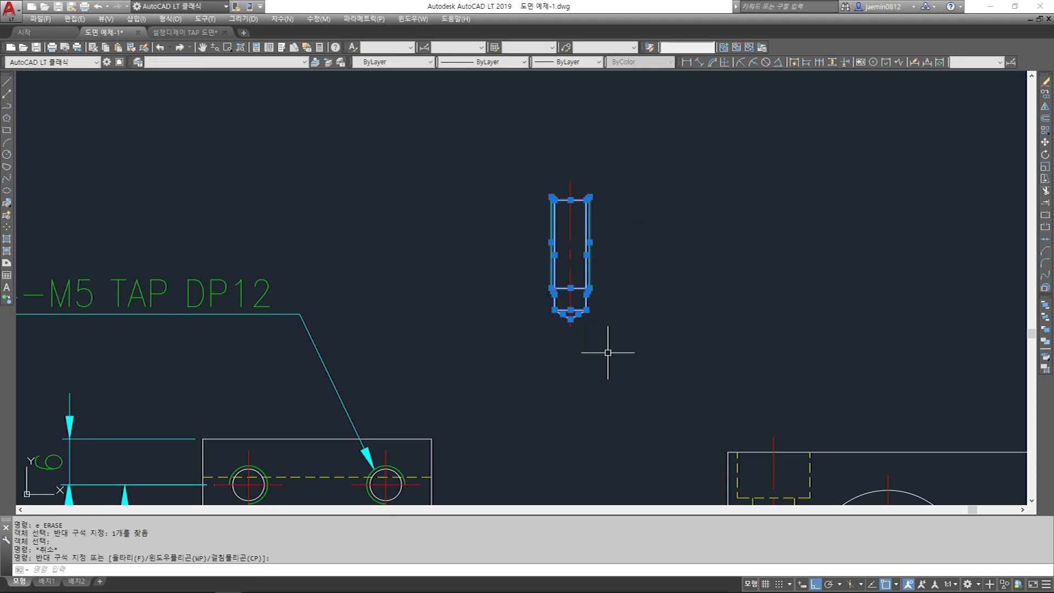
{"action": "left_click", "coordinate": [543, 190]}
{"action": "left_click", "coordinate": [575, 241]}
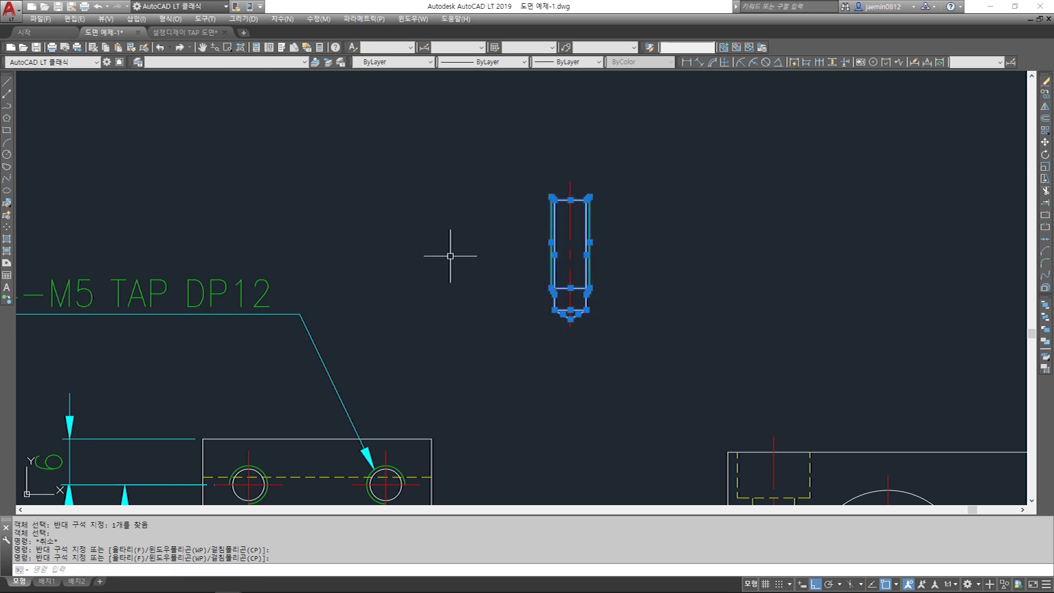
{"action": "left_click", "coordinate": [263, 62]}
{"action": "left_click", "coordinate": [264, 92]}
{"action": "key", "text": "Escape"}
Move the blind-tap section with its centreline into the empty space above and beyond the redrawn front view's far upper corner
{"action": "scroll", "coordinate": [544, 231], "scroll_direction": "down", "scroll_amount": 3}
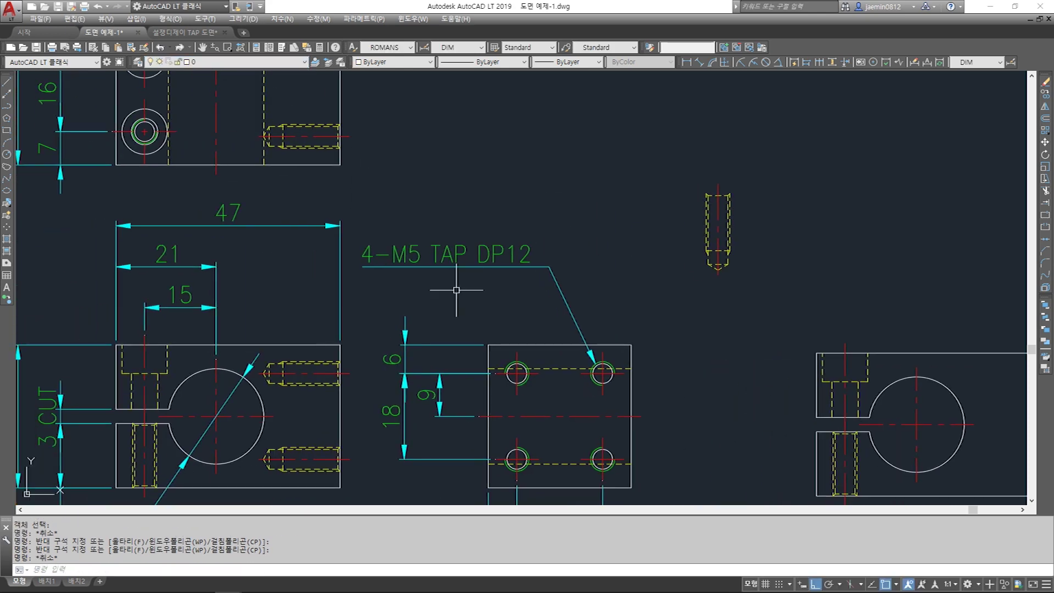
{"action": "scroll", "coordinate": [372, 240], "scroll_direction": "up", "scroll_amount": 5}
{"action": "scroll", "coordinate": [489, 329], "scroll_direction": "down", "scroll_amount": 5}
{"action": "middle_click_drag", "start_coordinate": [697, 263], "coordinate": [541, 287]}
{"action": "type", "text": "m"}
{"action": "left_click", "coordinate": [750, 134]}
{"action": "left_click", "coordinate": [690, 250]}
{"action": "key", "text": "space"}
{"action": "left_click", "coordinate": [740, 196]}
{"action": "middle_click_drag", "start_coordinate": [740, 196], "coordinate": [600, 196]}
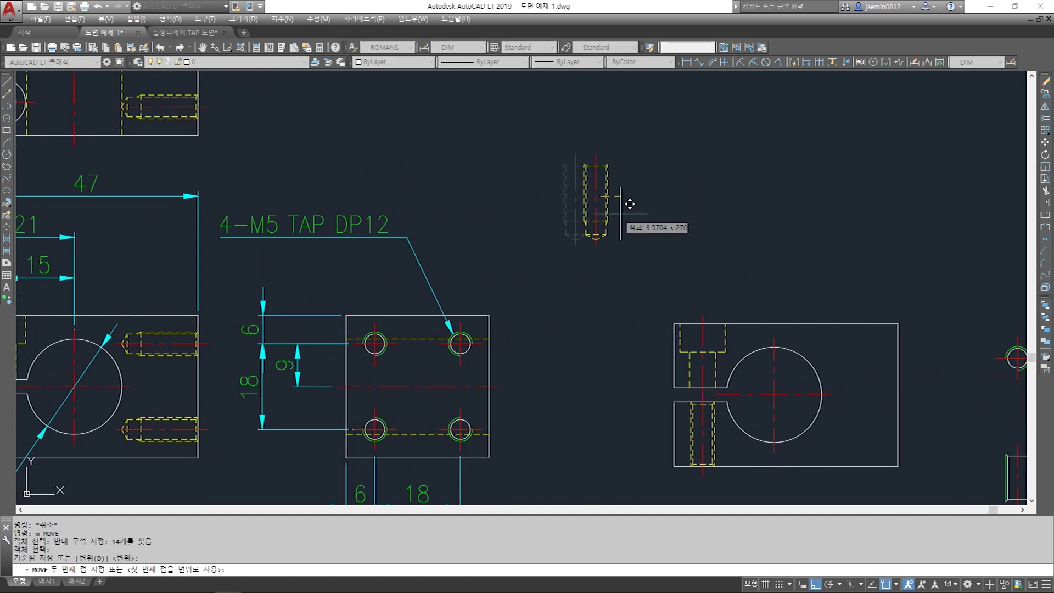
{"action": "middle_click_drag", "start_coordinate": [900, 291], "coordinate": [623, 214]}
{"action": "key", "text": "F8"}
{"action": "left_click", "coordinate": [695, 230]}
{"action": "key", "text": "Escape"}
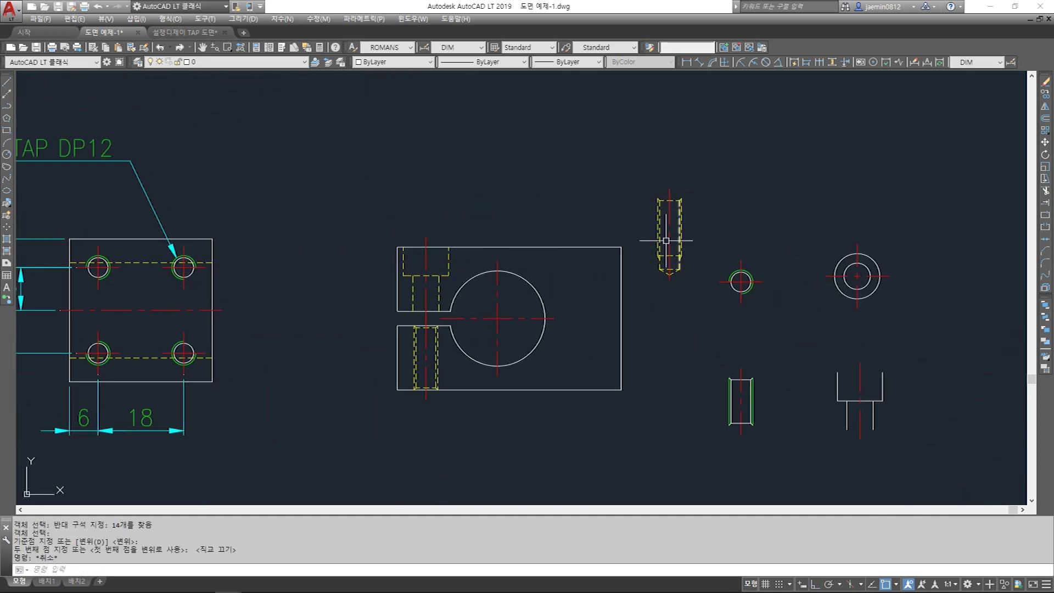
Examine how the horizontal blind-tap sections sit against the side edge in the original front view
{"action": "middle_click_drag", "start_coordinate": [47, 208], "coordinate": [401, 208]}
{"action": "scroll", "coordinate": [399, 206], "scroll_direction": "up", "scroll_amount": 5}
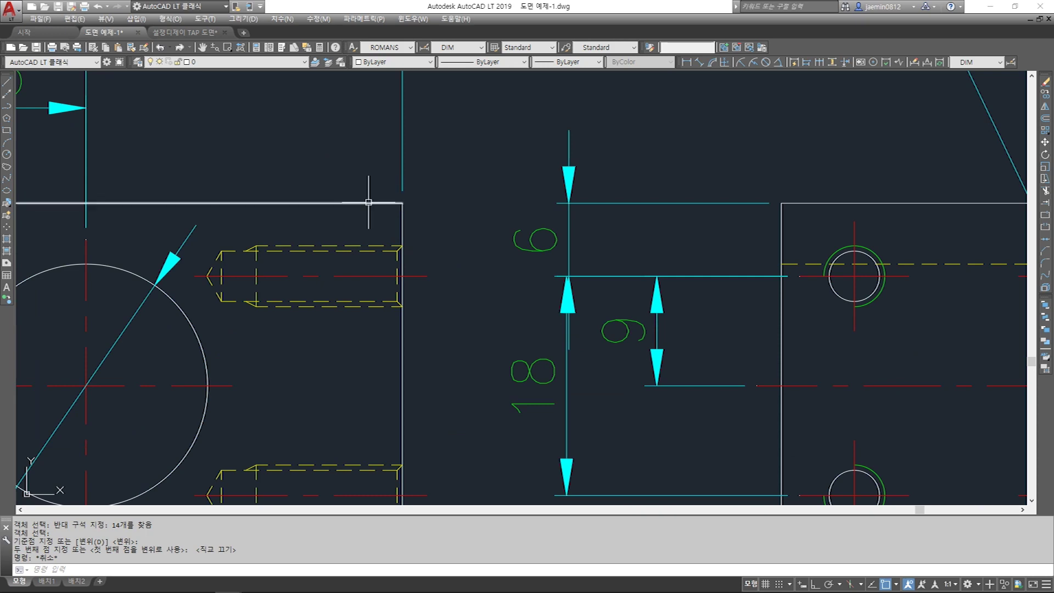
{"action": "middle_click_drag", "start_coordinate": [363, 285], "coordinate": [383, 221]}
{"action": "middle_click_drag", "start_coordinate": [354, 301], "coordinate": [376, 224]}
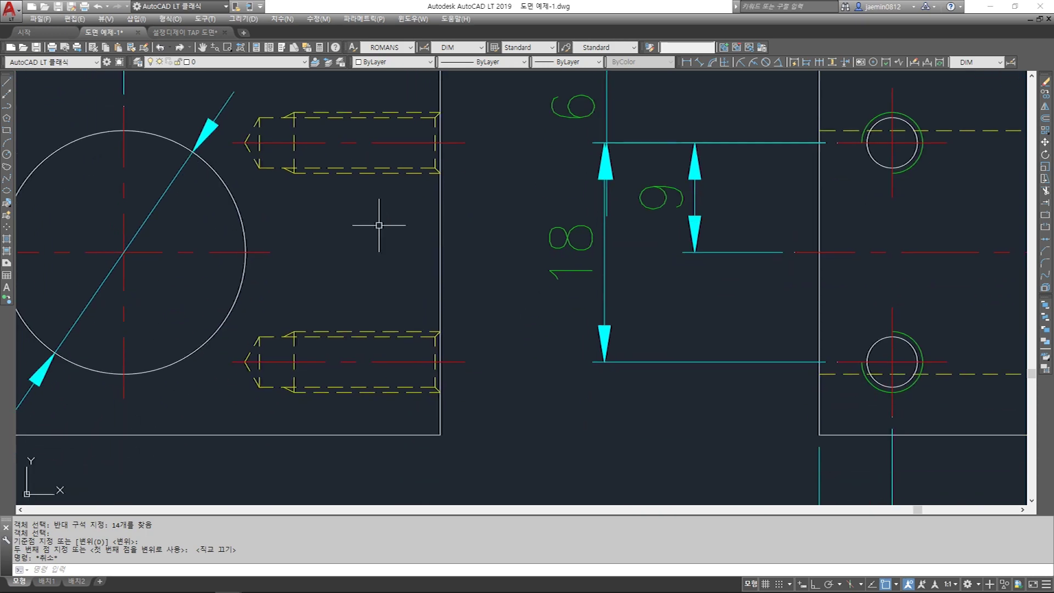
{"action": "scroll", "coordinate": [384, 369], "scroll_direction": "down", "scroll_amount": 5}
{"action": "scroll", "coordinate": [565, 348], "scroll_direction": "up", "scroll_amount": 4}
{"action": "mouse_move", "coordinate": [565, 348]}
{"action": "middle_mouse_down"}
{"action": "mouse_move", "coordinate": [504, 330]}
{"action": "mouse_move", "coordinate": [547, 349]}
{"action": "middle_mouse_up"}
Rotate the blind-tap section with its centreline 270° about the centreline's upper end so the drill tip points left
{"action": "key", "text": "Escape"}
{"action": "type", "text": "ro"}
{"action": "key", "text": "Return"}
{"action": "left_click", "coordinate": [521, 168]}
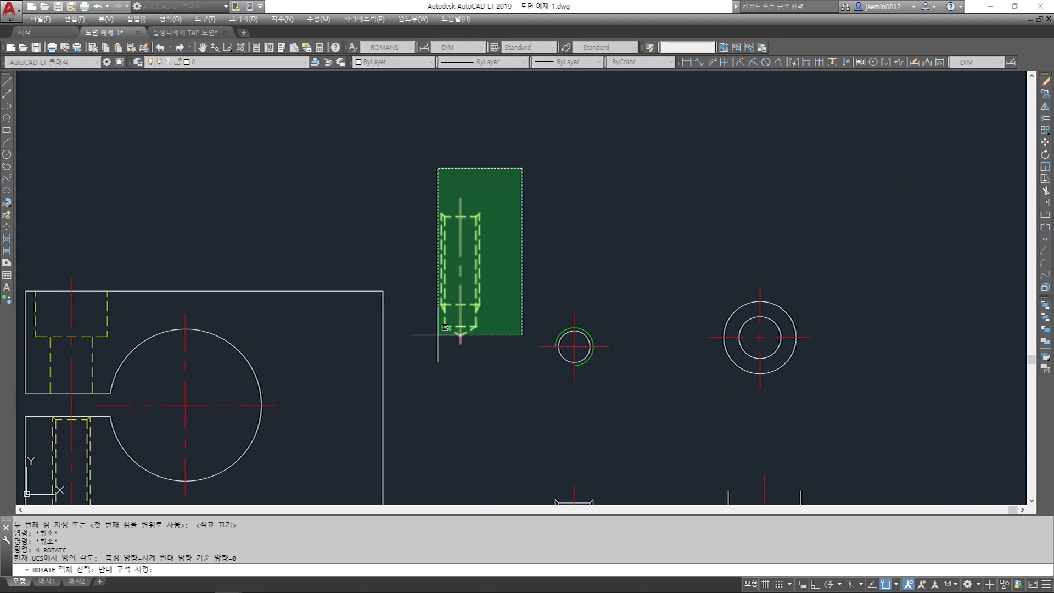
{"action": "left_click", "coordinate": [438, 335]}
{"action": "left_click", "coordinate": [500, 180]}
{"action": "left_click", "coordinate": [439, 354]}
{"action": "left_click", "coordinate": [495, 165]}
{"action": "left_click", "coordinate": [431, 336]}
{"action": "left_click", "coordinate": [504, 234]}
{"action": "key", "text": "Return"}
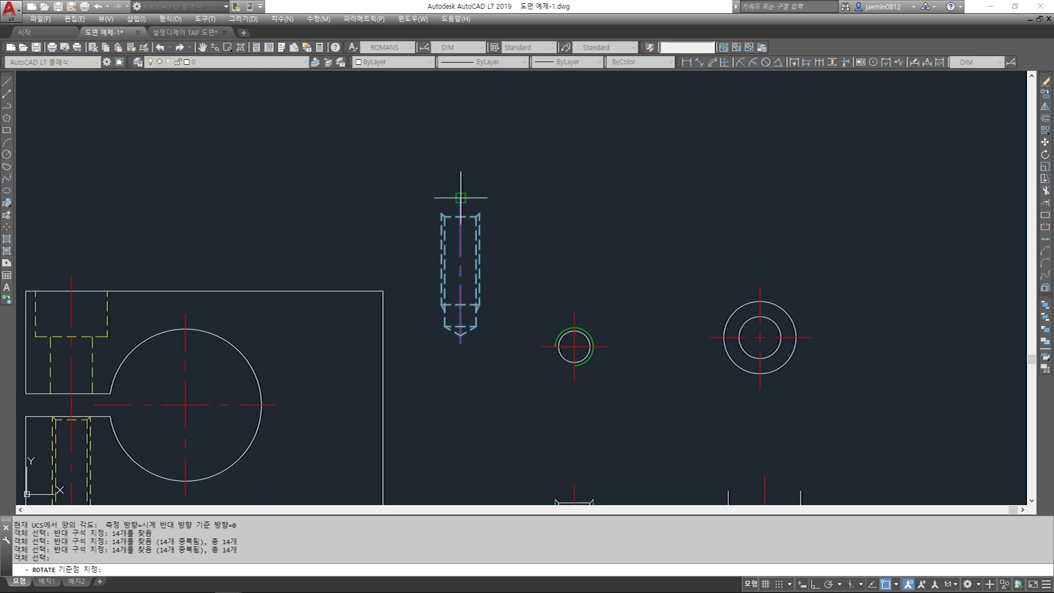
{"action": "left_click", "coordinate": [461, 197]}
{"action": "key", "text": "F8"}
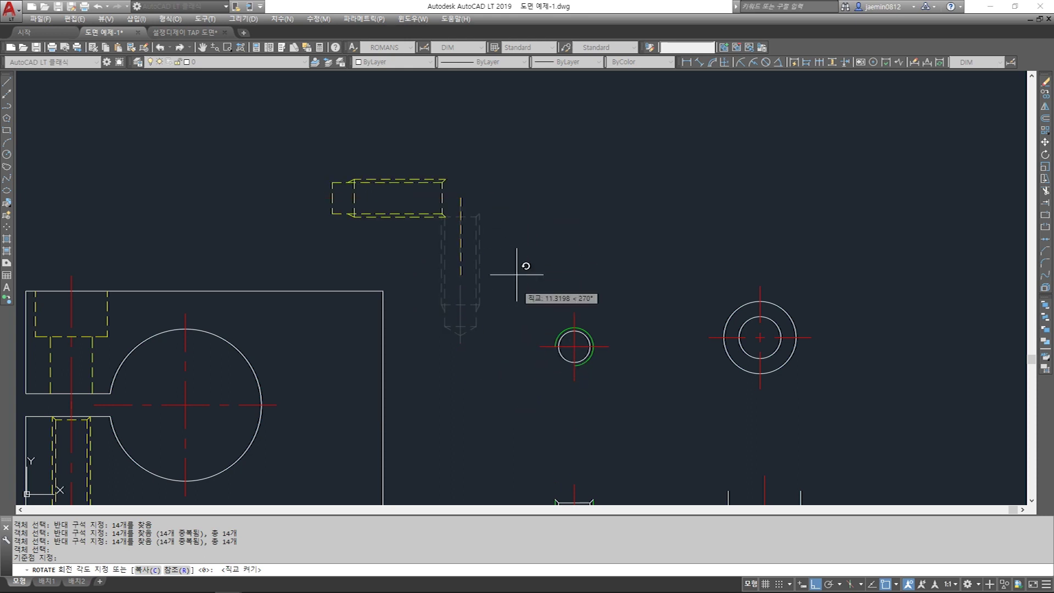
{"action": "mouse_move", "coordinate": [493, 384]}
{"action": "middle_mouse_down"}
{"action": "mouse_move", "coordinate": [537, 368]}
{"action": "mouse_move", "coordinate": [611, 383]}
{"action": "mouse_move", "coordinate": [626, 404]}
{"action": "middle_mouse_up"}
{"action": "left_click", "coordinate": [535, 384]}
Move the rotated tap section by its centreline's open end onto the upper right corner of the redrawn front view
{"action": "type", "text": "m"}
{"action": "key", "text": "Return"}
{"action": "left_click", "coordinate": [432, 130]}
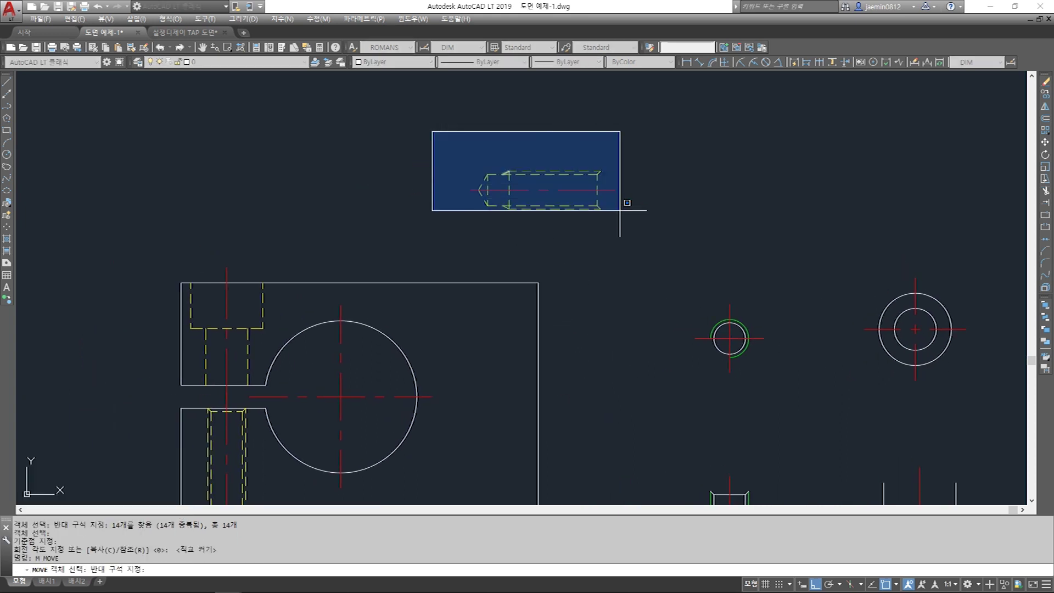
{"action": "left_click", "coordinate": [596, 206]}
{"action": "left_click", "coordinate": [414, 136]}
{"action": "left_click", "coordinate": [648, 233]}
{"action": "key", "text": "Return"}
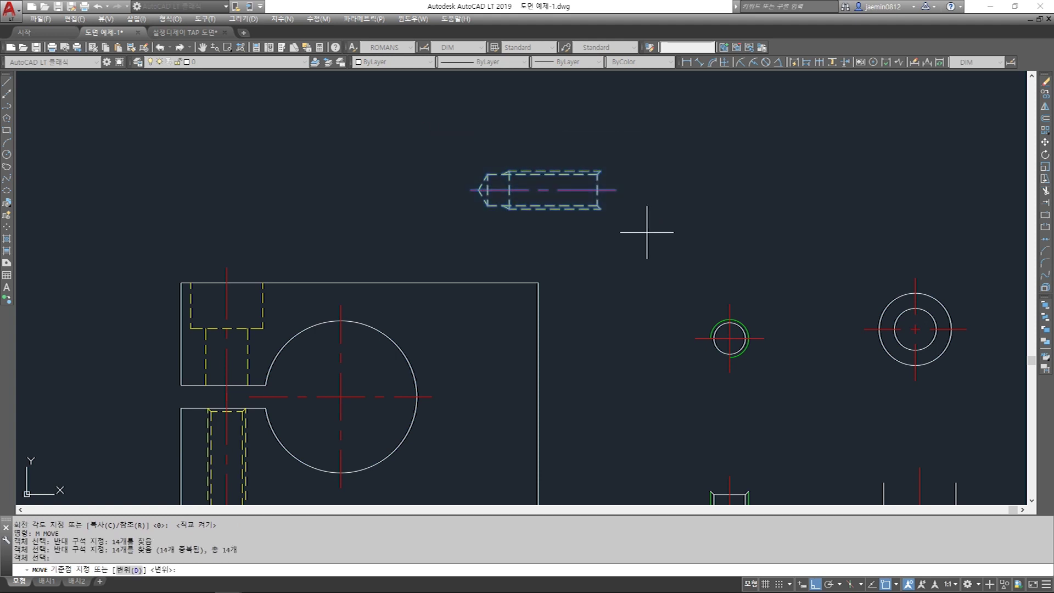
{"action": "left_click", "coordinate": [616, 190]}
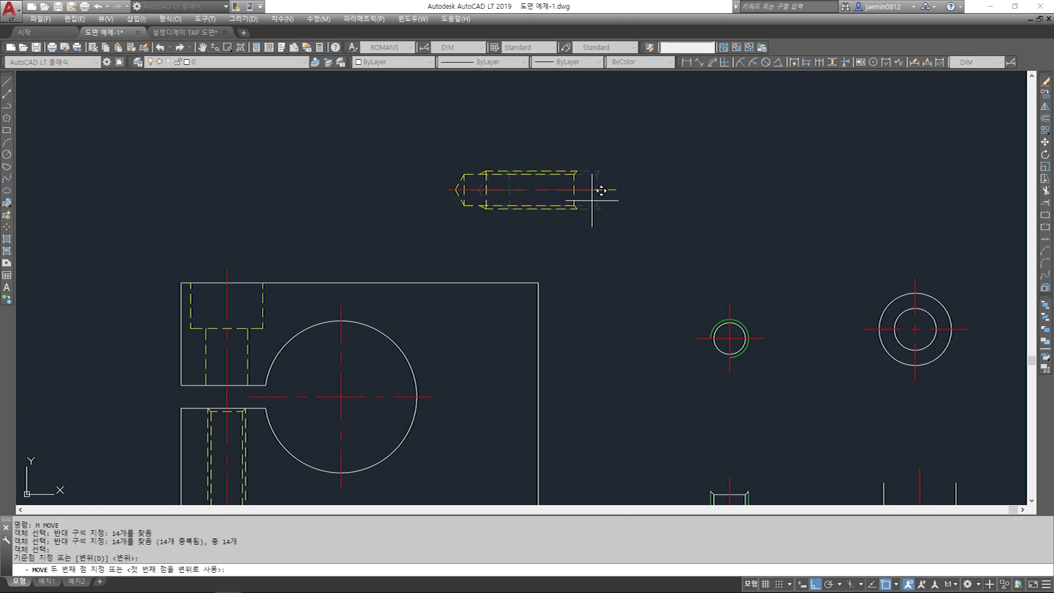
{"action": "left_click", "coordinate": [547, 273]}
{"action": "scroll", "coordinate": [461, 363], "scroll_direction": "up", "scroll_amount": 4}
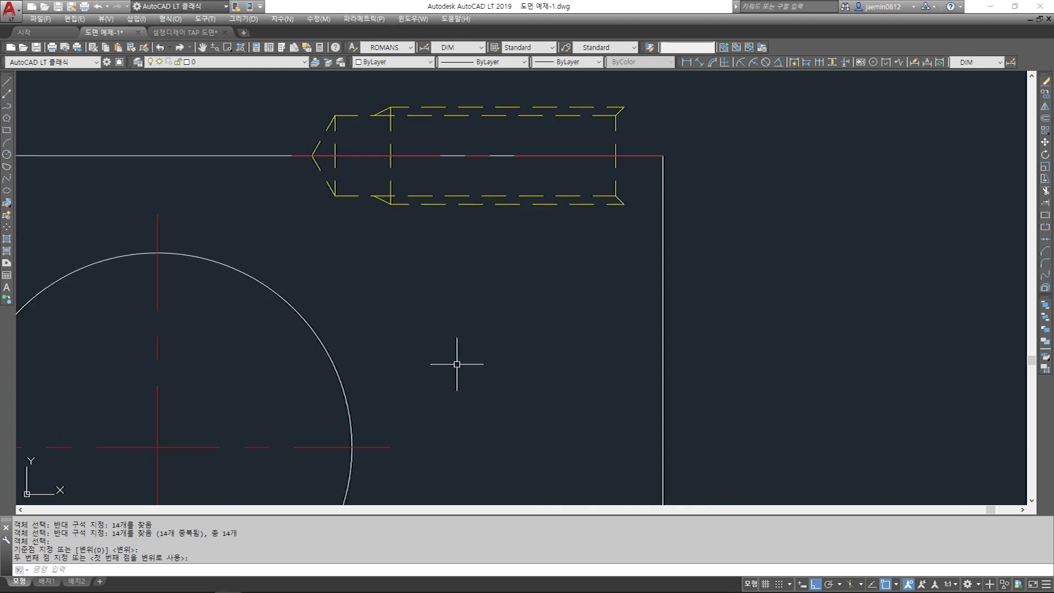
Start another move of the tap section, selecting all its outlines and centreline at the block's upper edge
{"action": "type", "text": "m"}
{"action": "key", "text": "Return"}
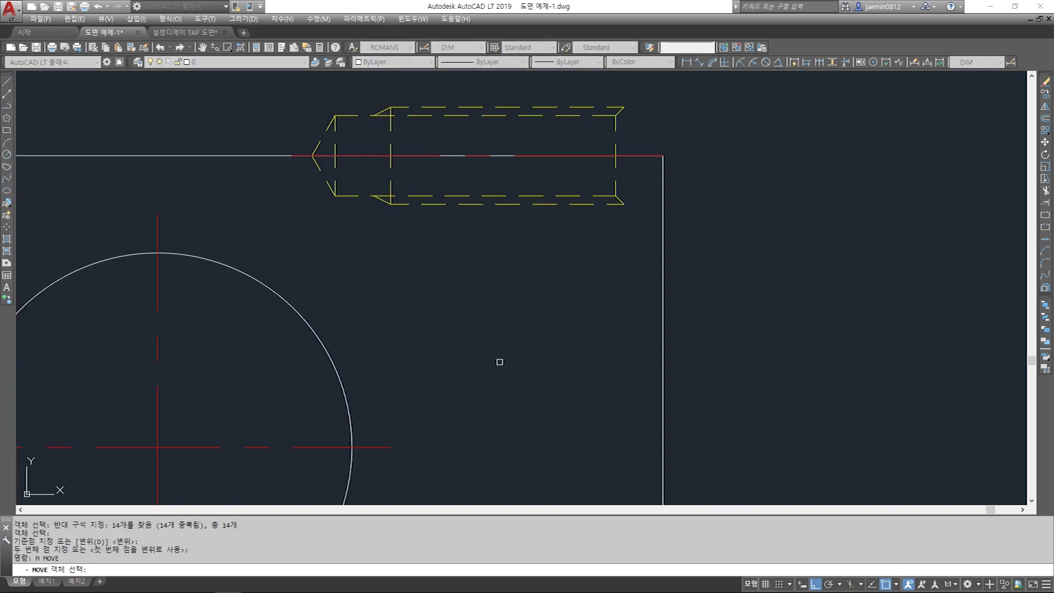
{"action": "scroll", "coordinate": [489, 360], "scroll_direction": "down", "scroll_amount": 4}
{"action": "left_click", "coordinate": [402, 198]}
{"action": "left_click", "coordinate": [546, 286]}
{"action": "left_click", "coordinate": [415, 213]}
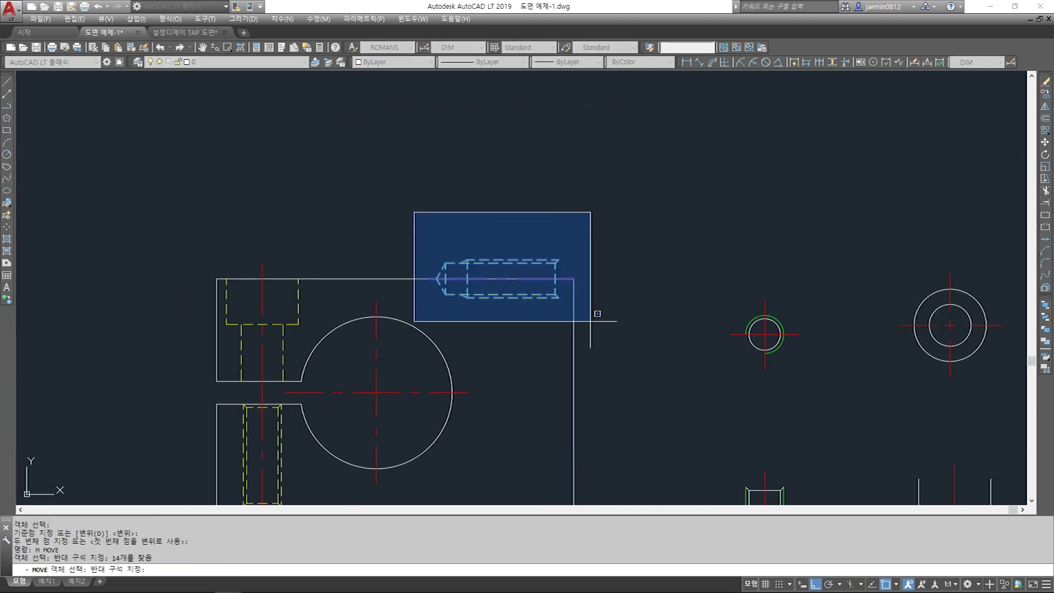
Move the hidden tapped-hole profile horizontally so its chamfered open end meets the block's right vertical edge
{"action": "left_click", "coordinate": [580, 316]}
{"action": "scroll", "coordinate": [529, 313], "scroll_direction": "up", "scroll_amount": 4}
{"action": "key", "text": "Return"}
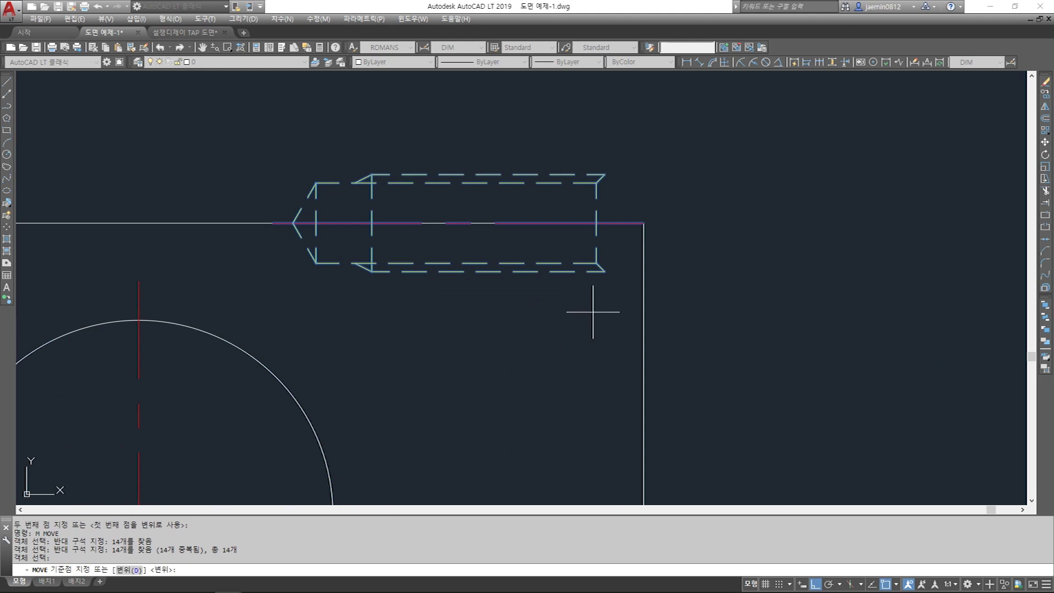
{"action": "left_click", "coordinate": [605, 271]}
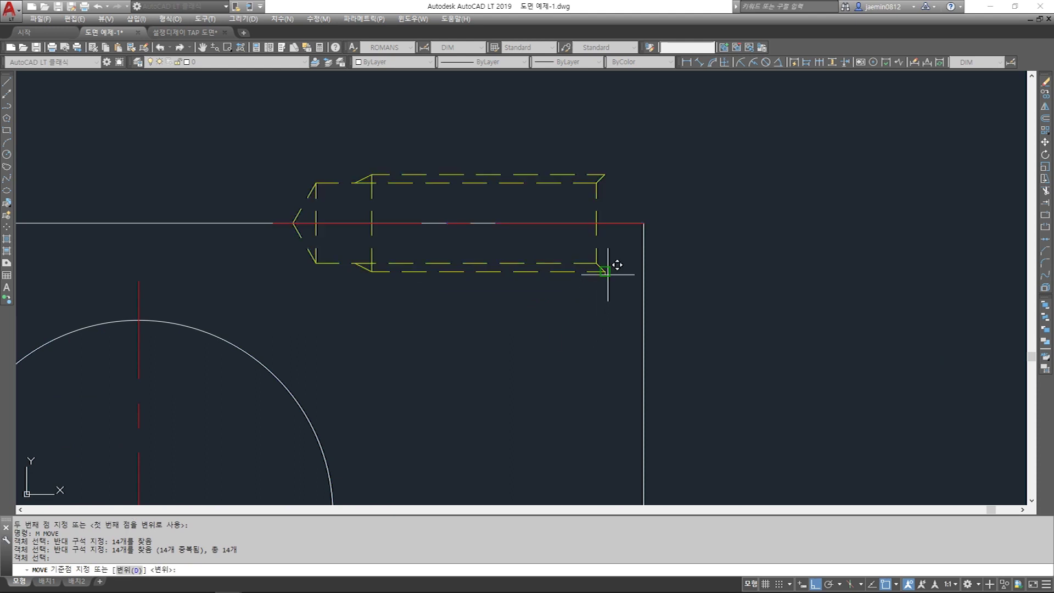
{"action": "left_click", "coordinate": [642, 271]}
Move the same tapped-hole profile 6 units straight down from the block's top edge
{"action": "scroll", "coordinate": [556, 329], "scroll_direction": "down", "scroll_amount": 2}
{"action": "middle_click_drag", "start_coordinate": [564, 358], "coordinate": [569, 326]}
{"action": "type", "text": "m"}
{"action": "key", "text": "Return"}
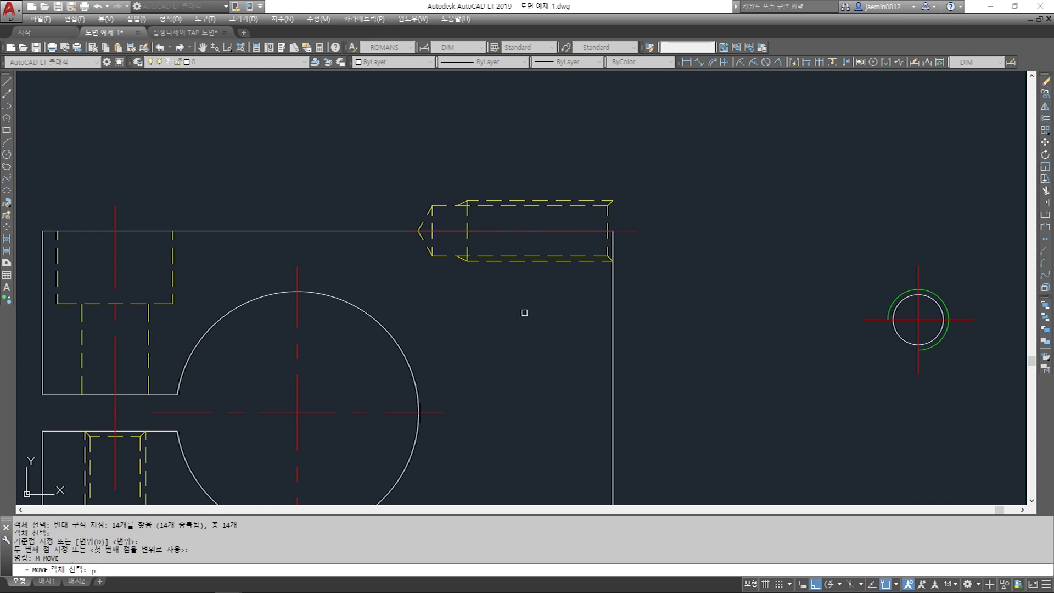
{"action": "key", "text": "Return"}
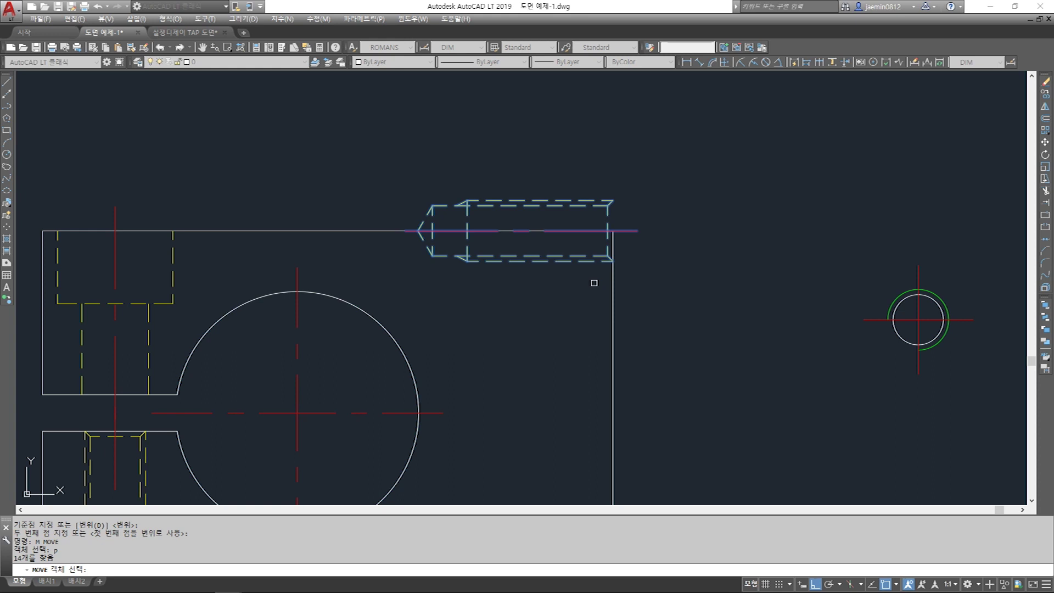
{"action": "key", "text": "Return"}
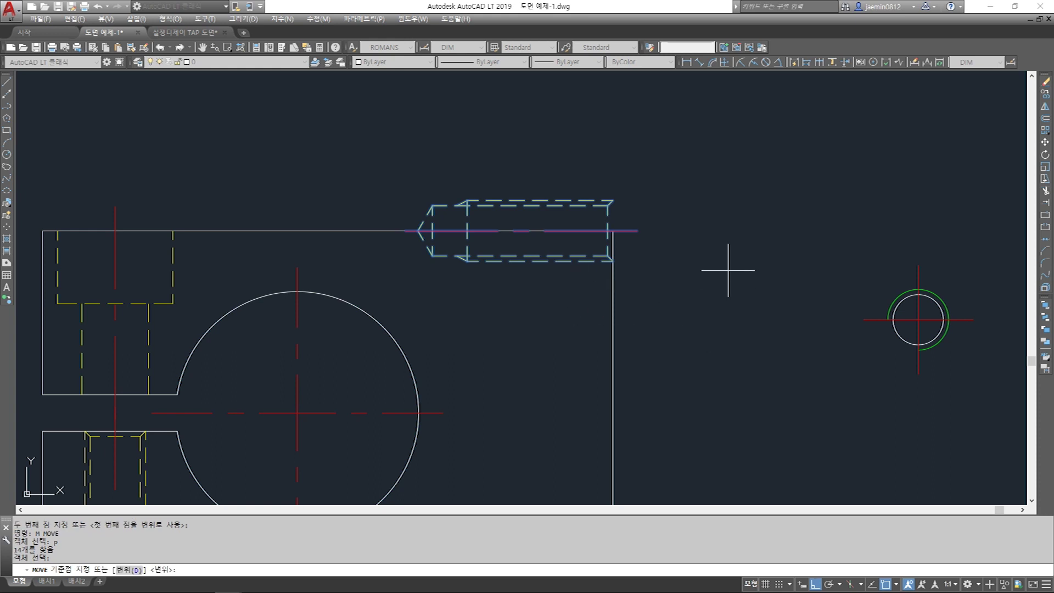
{"action": "left_click", "coordinate": [736, 243]}
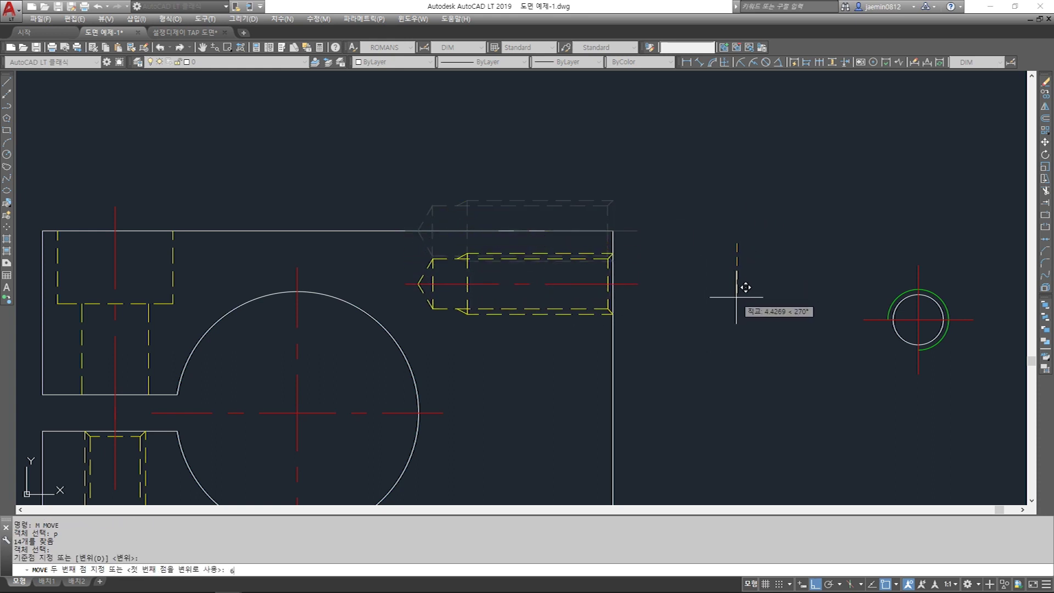
{"action": "type", "text": "6"}
{"action": "key", "text": "Return"}
{"action": "key", "text": "Return"}
{"action": "key", "text": "Escape"}
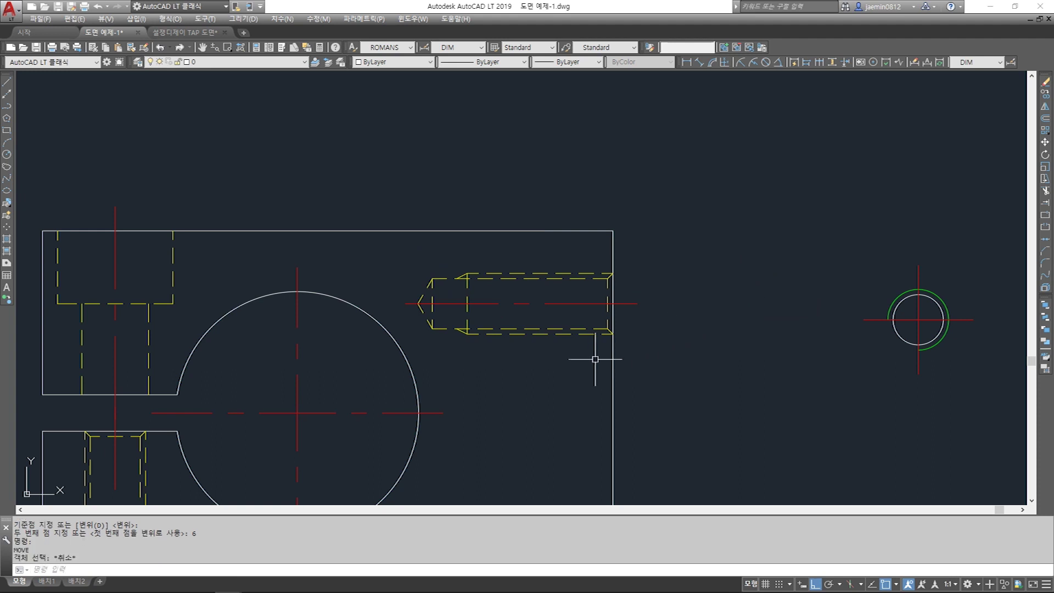
Copy the tapped-hole profile 18 units straight down along the block's right edge
{"action": "middle_click_drag", "start_coordinate": [607, 356], "coordinate": [648, 313]}
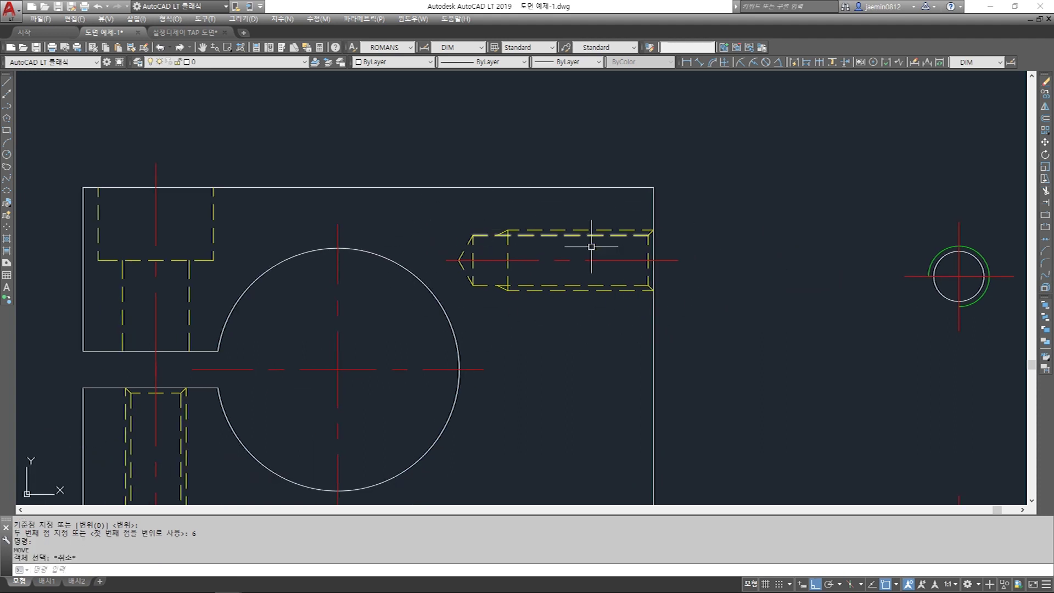
{"action": "middle_click_drag", "start_coordinate": [562, 382], "coordinate": [565, 271]}
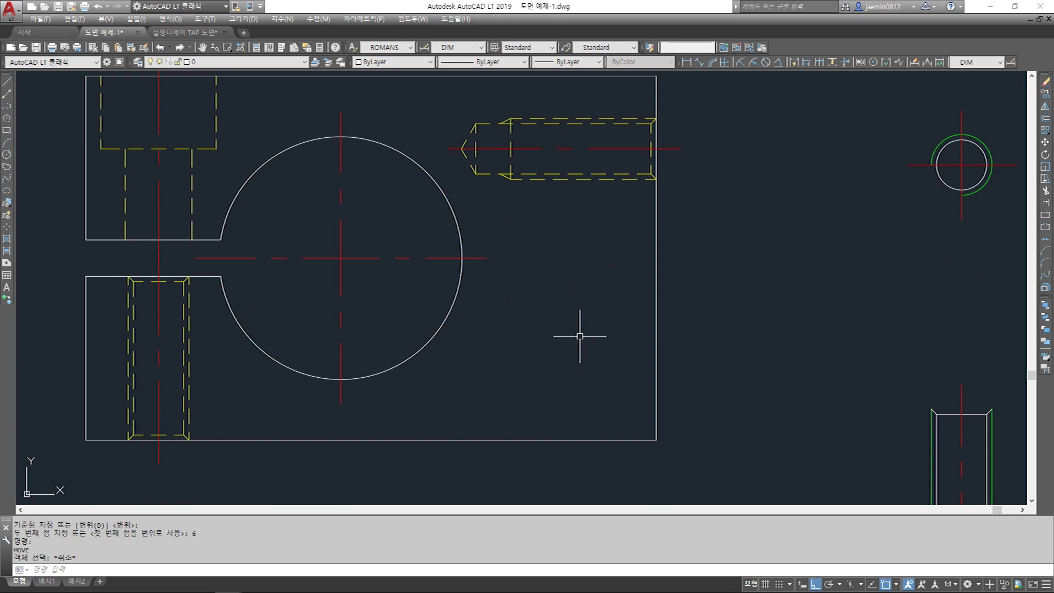
{"action": "middle_click_drag", "start_coordinate": [581, 352], "coordinate": [556, 402]}
{"action": "type", "text": "cc"}
{"action": "key", "text": "Return"}
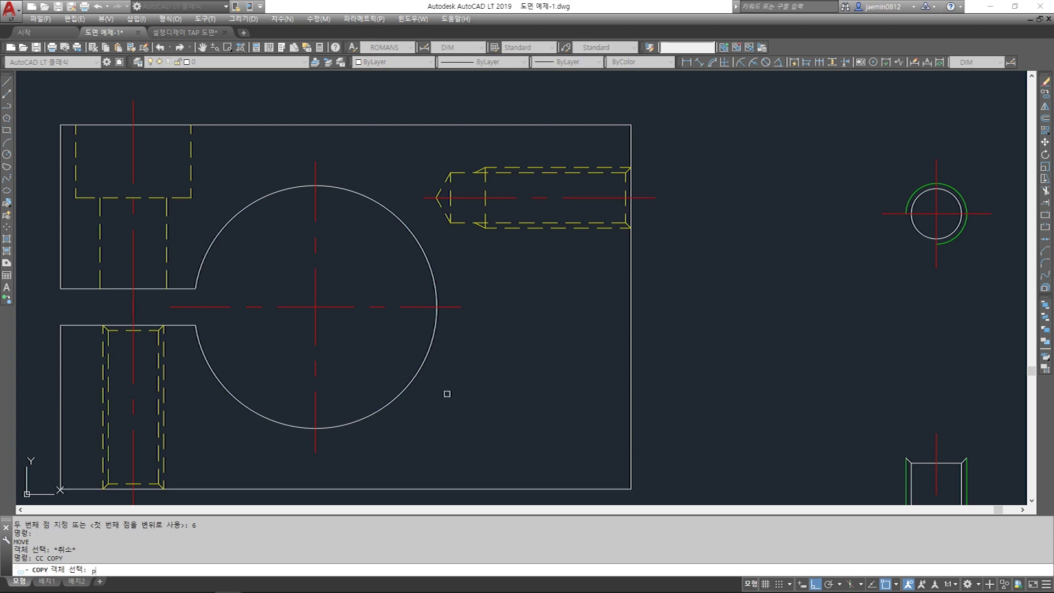
{"action": "type", "text": "p"}
{"action": "key", "text": "Return"}
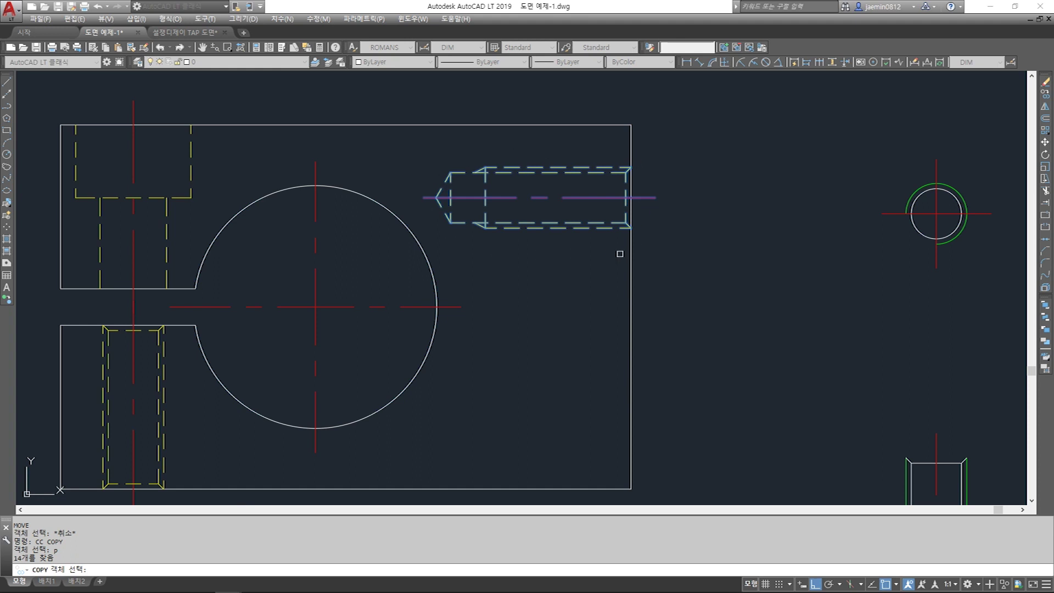
{"action": "key", "text": "Return"}
{"action": "left_click", "coordinate": [746, 232]}
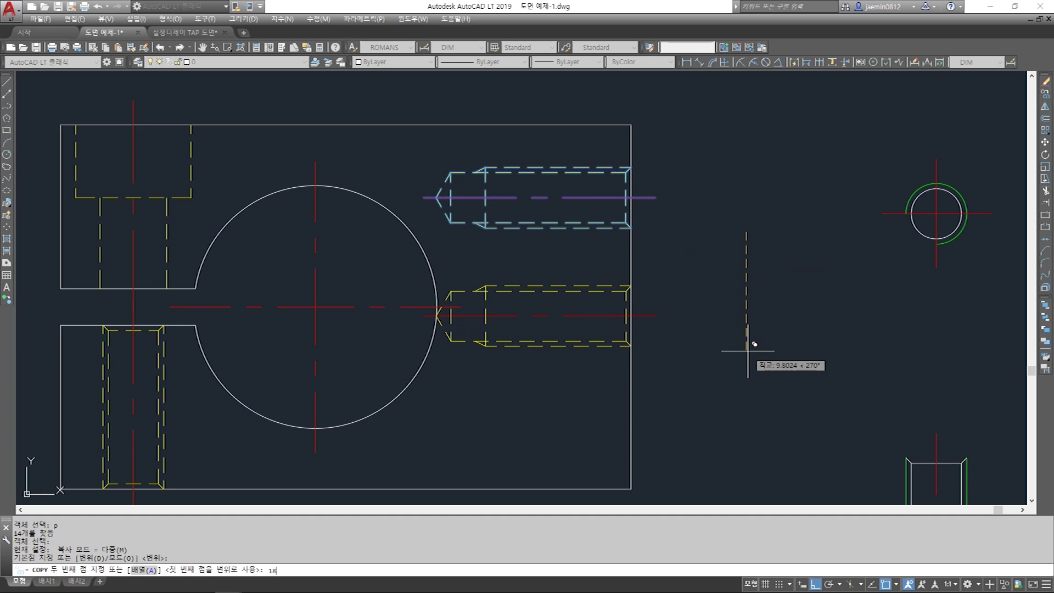
{"action": "type", "text": "18"}
{"action": "key", "text": "Return"}
{"action": "key", "text": "Escape"}
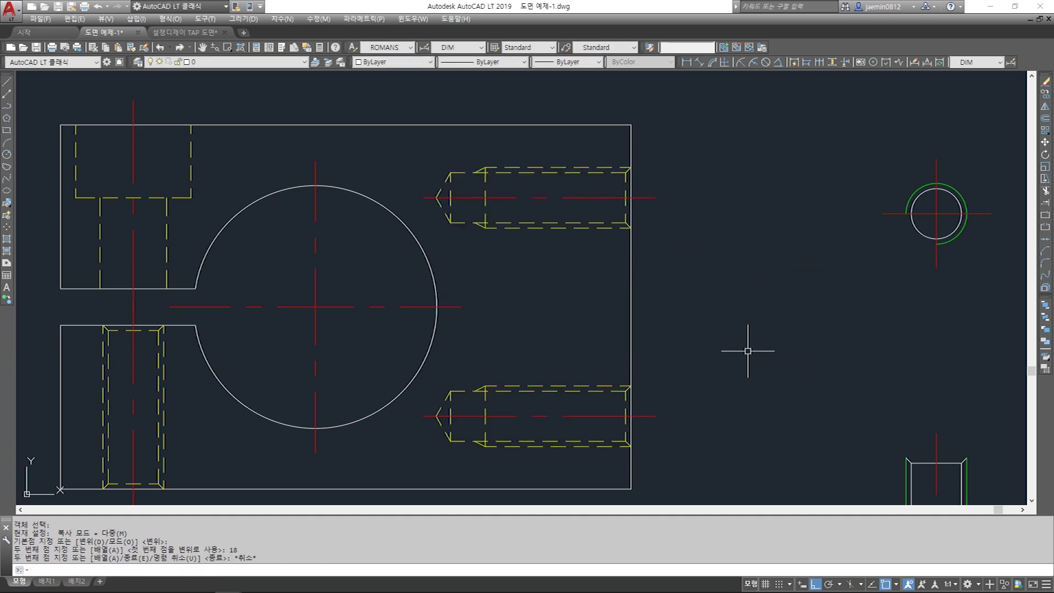
Move the loose tap and counterbore details horizontally to the right, clearing space beside the new block view
{"action": "scroll", "coordinate": [656, 277], "scroll_direction": "down", "scroll_amount": 2}
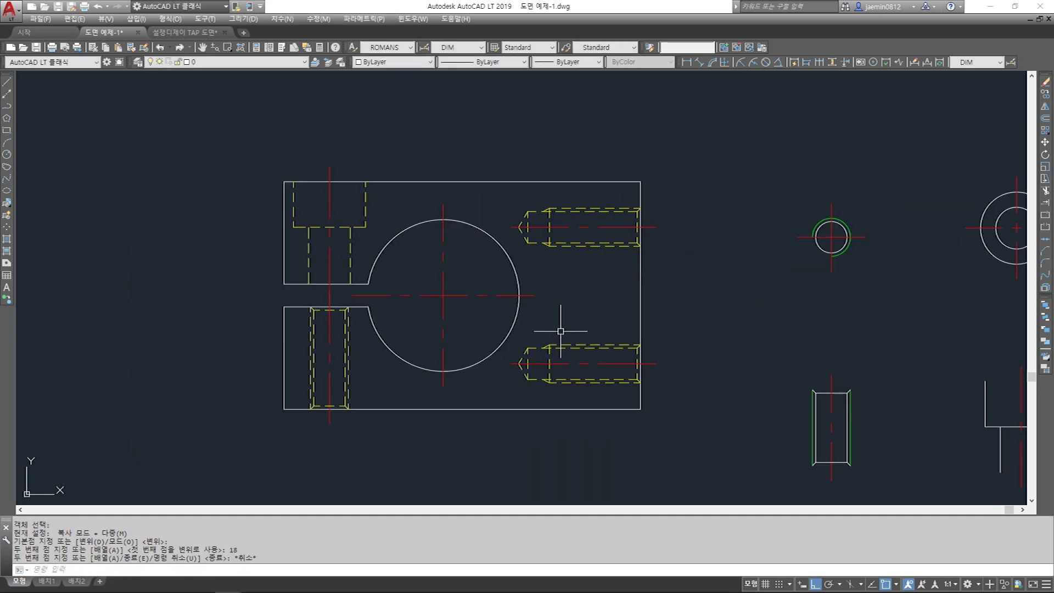
{"action": "scroll", "coordinate": [379, 313], "scroll_direction": "down", "scroll_amount": 4}
{"action": "scroll", "coordinate": [389, 313], "scroll_direction": "up", "scroll_amount": 1}
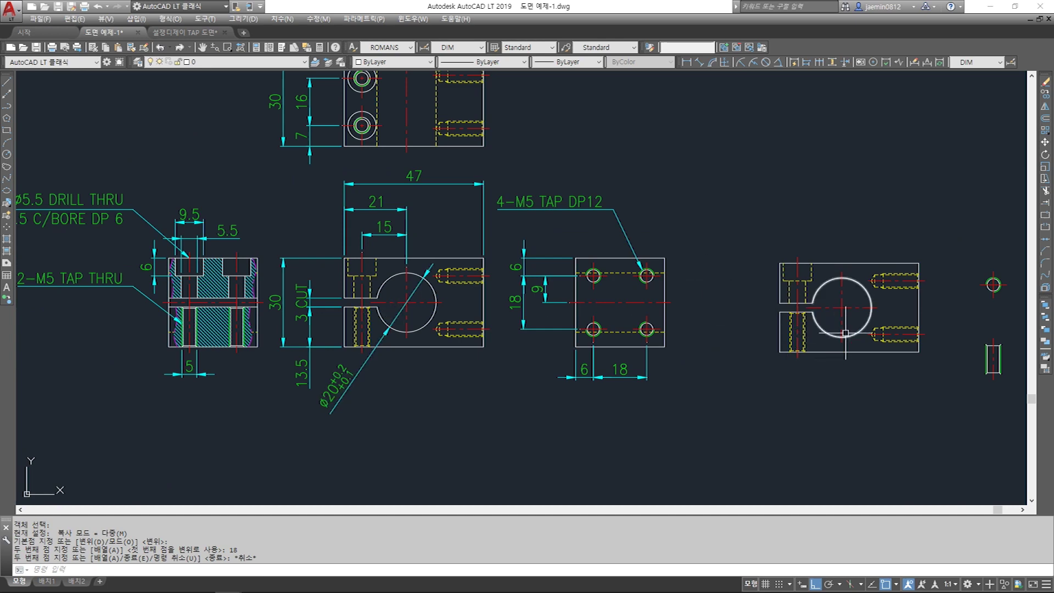
{"action": "scroll", "coordinate": [761, 324], "scroll_direction": "up", "scroll_amount": 2}
{"action": "scroll", "coordinate": [857, 273], "scroll_direction": "up", "scroll_amount": 2}
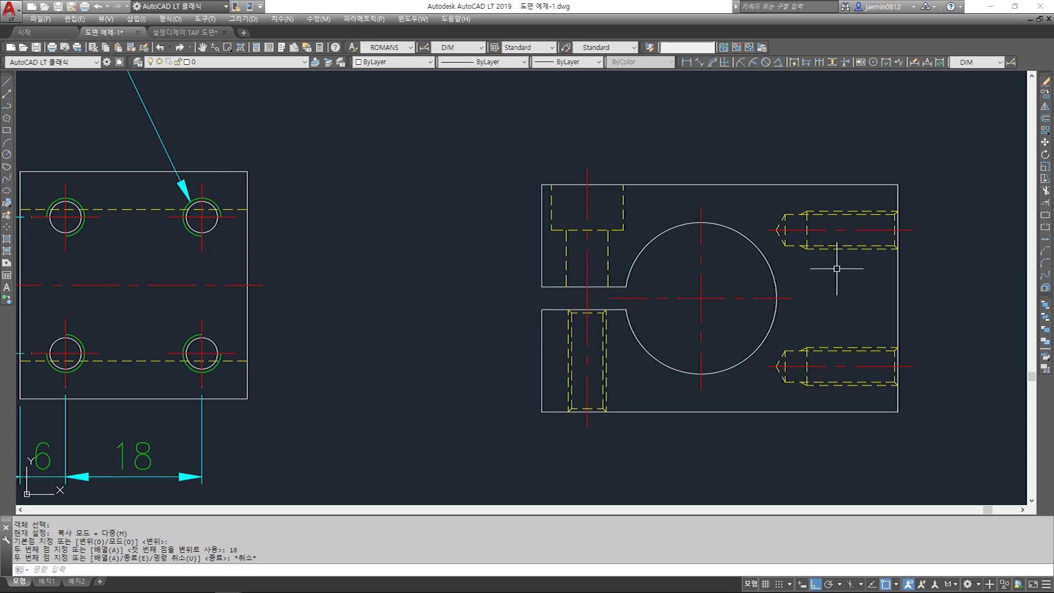
{"action": "scroll", "coordinate": [598, 278], "scroll_direction": "down", "scroll_amount": 6}
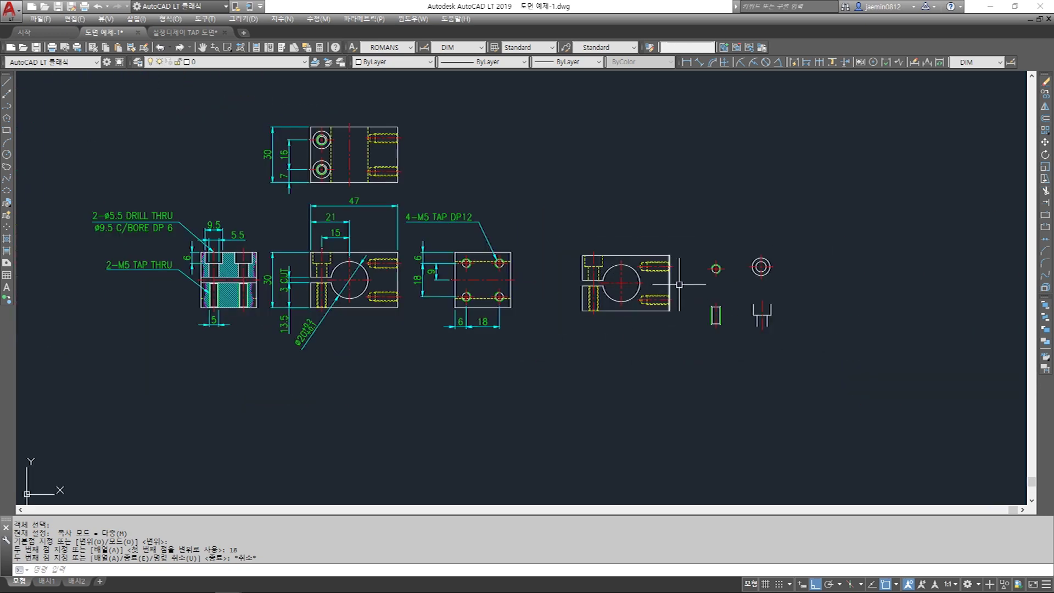
{"action": "type", "text": "m"}
{"action": "left_click", "coordinate": [694, 231]}
{"action": "left_click", "coordinate": [815, 347]}
{"action": "key", "text": "space"}
{"action": "left_click", "coordinate": [730, 346]}
{"action": "left_click", "coordinate": [849, 358]}
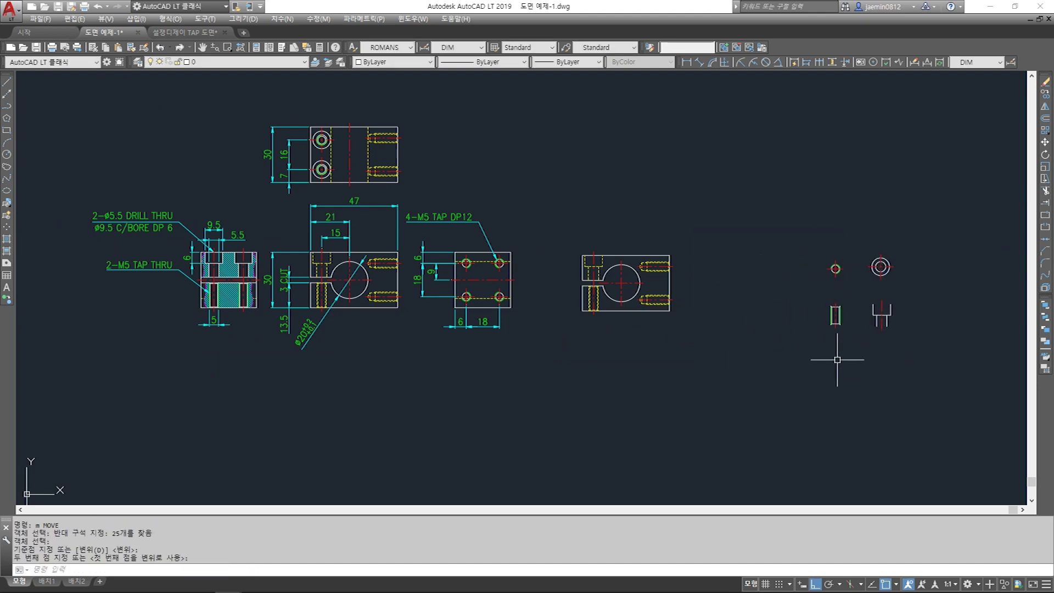
{"action": "key", "text": "Escape"}
Examine the dimensioned reference views and compare them with the newly drawn block view
{"action": "scroll", "coordinate": [426, 260], "scroll_direction": "up", "scroll_amount": 3}
{"action": "middle_click_drag", "start_coordinate": [341, 320], "coordinate": [447, 321]}
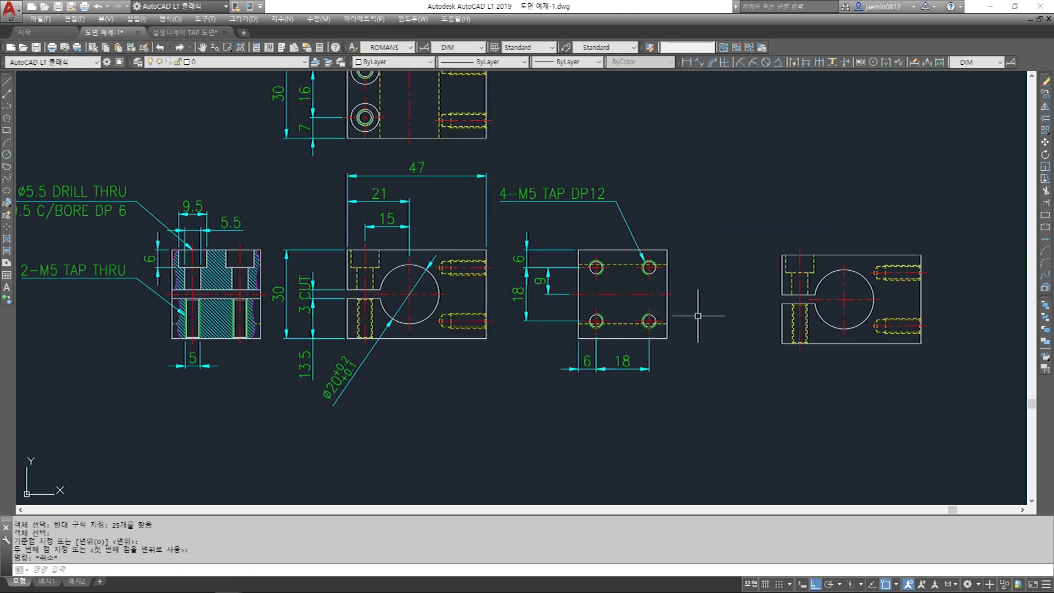
{"action": "middle_click_drag", "start_coordinate": [754, 326], "coordinate": [585, 323]}
{"action": "middle_click_drag", "start_coordinate": [729, 248], "coordinate": [637, 246]}
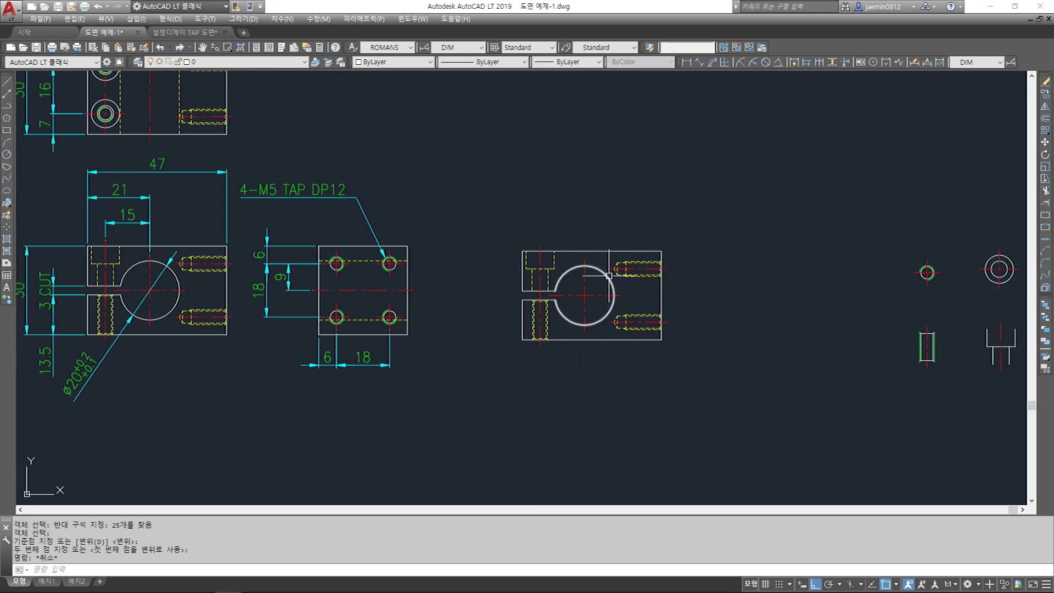
{"action": "middle_click_drag", "start_coordinate": [684, 288], "coordinate": [600, 289]}
{"action": "middle_click_drag", "start_coordinate": [310, 283], "coordinate": [440, 287]}
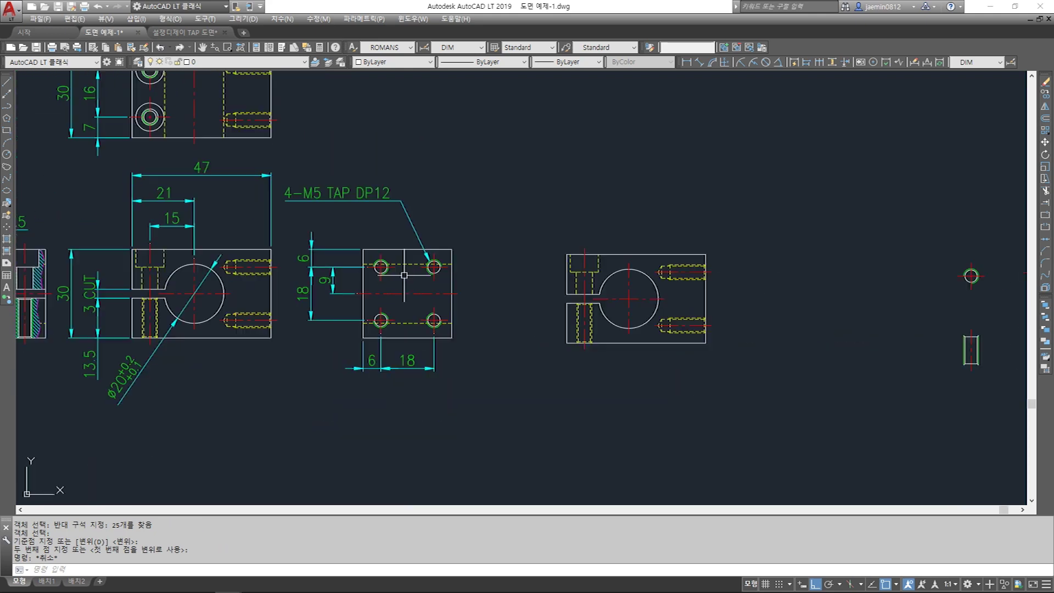
{"action": "middle_click_drag", "start_coordinate": [236, 268], "coordinate": [407, 296]}
{"action": "middle_click_drag", "start_coordinate": [258, 290], "coordinate": [258, 321]}
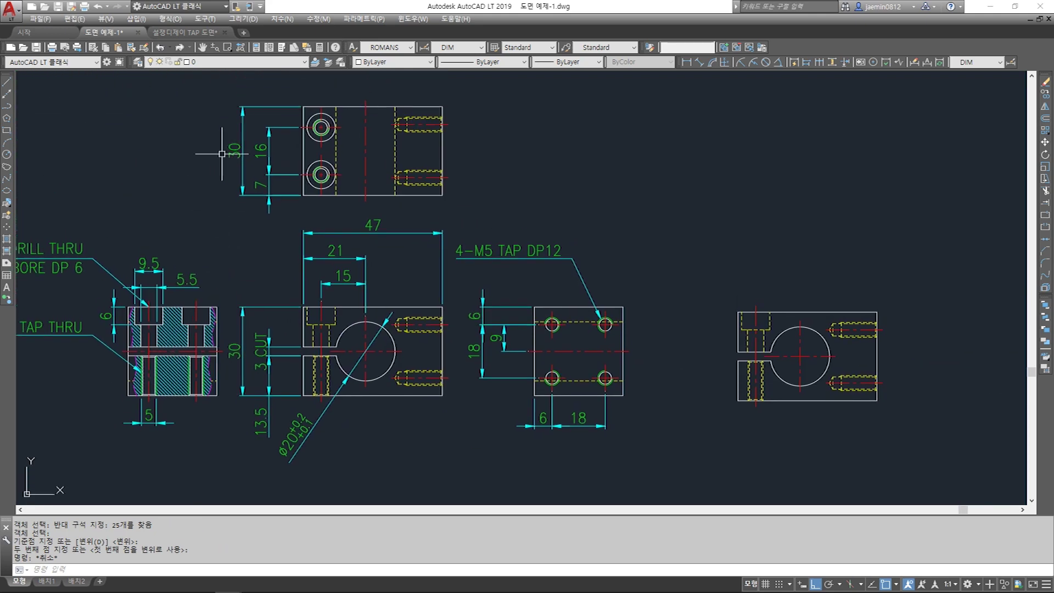
{"action": "scroll", "coordinate": [229, 153], "scroll_direction": "up", "scroll_amount": 2}
{"action": "scroll", "coordinate": [229, 153], "scroll_direction": "down", "scroll_amount": 2}
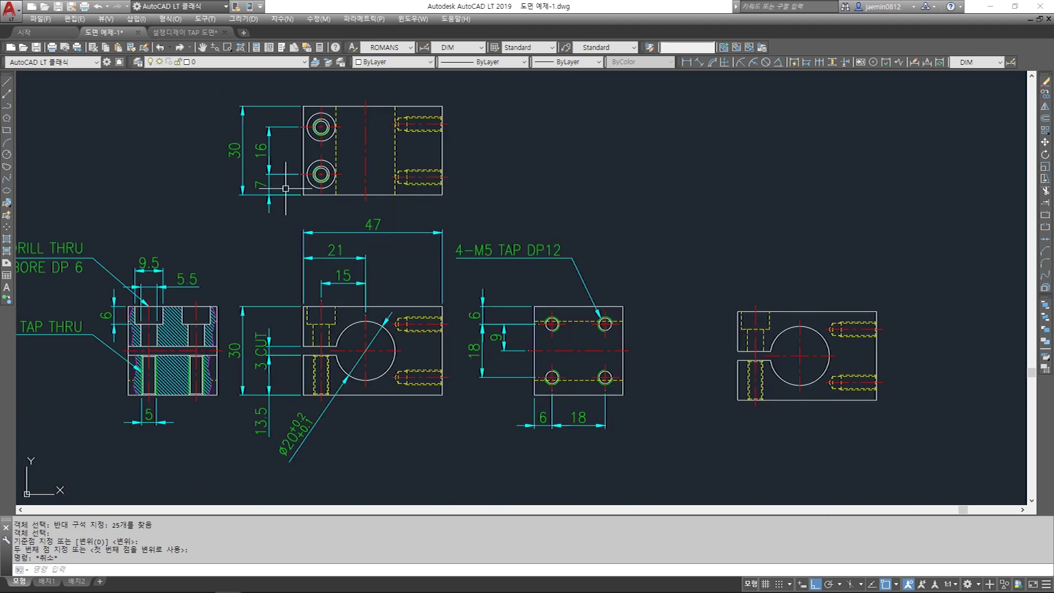
{"action": "scroll", "coordinate": [230, 148], "scroll_direction": "up", "scroll_amount": 2}
{"action": "middle_click_drag", "start_coordinate": [261, 219], "coordinate": [296, 85]}
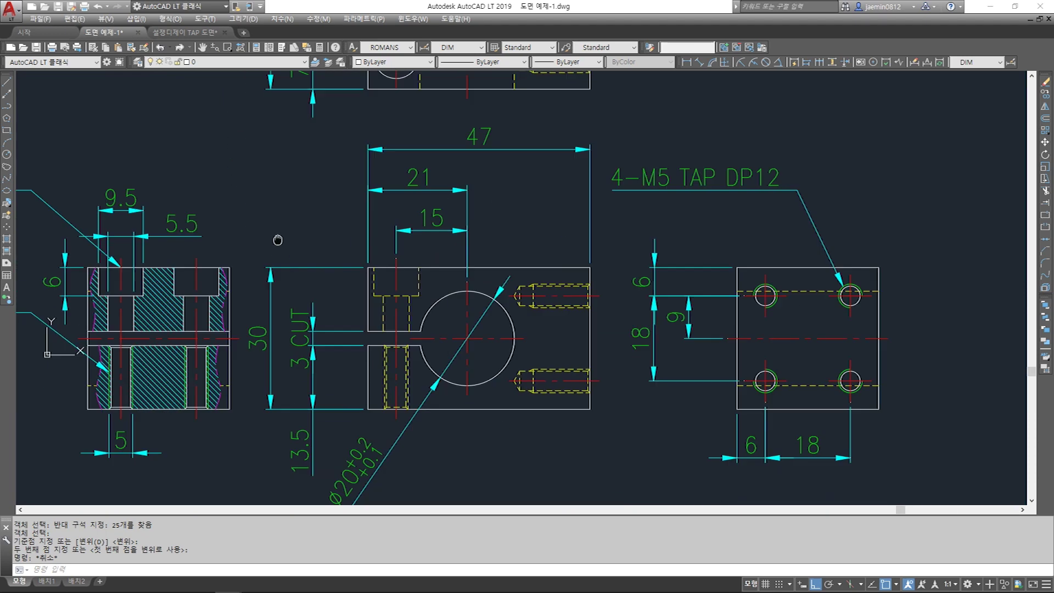
{"action": "middle_click_drag", "start_coordinate": [280, 237], "coordinate": [275, 179]}
{"action": "scroll", "coordinate": [362, 253], "scroll_direction": "down", "scroll_amount": 4}
{"action": "scroll", "coordinate": [509, 289], "scroll_direction": "up", "scroll_amount": 2}
{"action": "scroll", "coordinate": [509, 289], "scroll_direction": "up", "scroll_amount": 2}
Draw two horizontal lines extending rightward from the block's upper and lower right corners
{"action": "middle_click_drag", "start_coordinate": [586, 261], "coordinate": [501, 271]}
{"action": "type", "text": "l"}
{"action": "key", "text": "space"}
{"action": "left_click", "coordinate": [522, 216]}
{"action": "middle_click_drag", "start_coordinate": [693, 255], "coordinate": [601, 240]}
{"action": "left_click", "coordinate": [630, 237]}
{"action": "key", "text": "Escape"}
{"action": "key", "text": "space"}
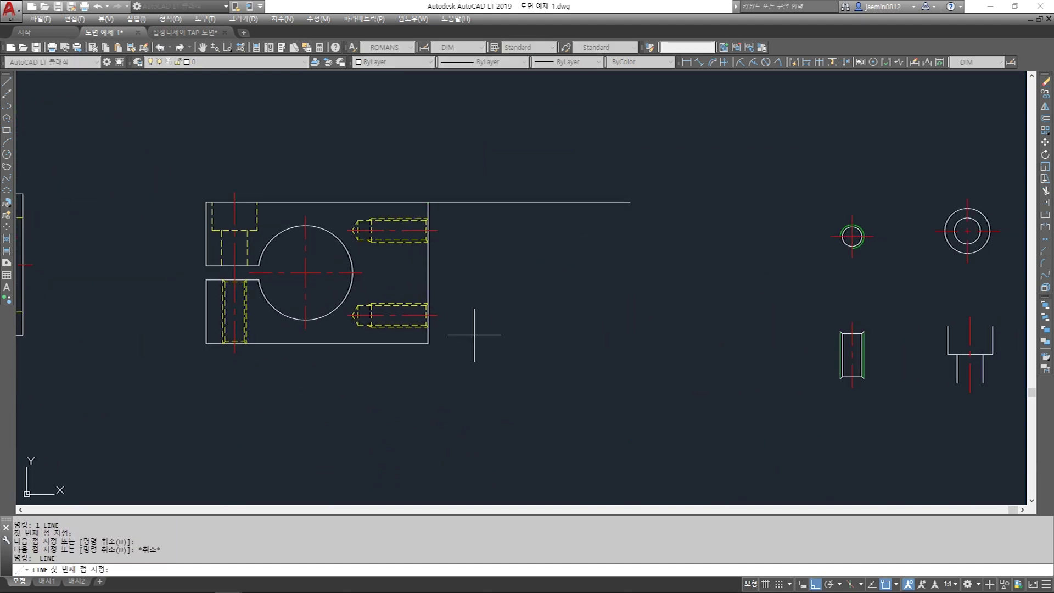
{"action": "left_click", "coordinate": [428, 343]}
{"action": "left_click", "coordinate": [620, 359]}
{"action": "key", "text": "Escape"}
Try a vertical line crossing both horizontal extension lines and erase it
{"action": "key", "text": "space"}
{"action": "left_click", "coordinate": [610, 162]}
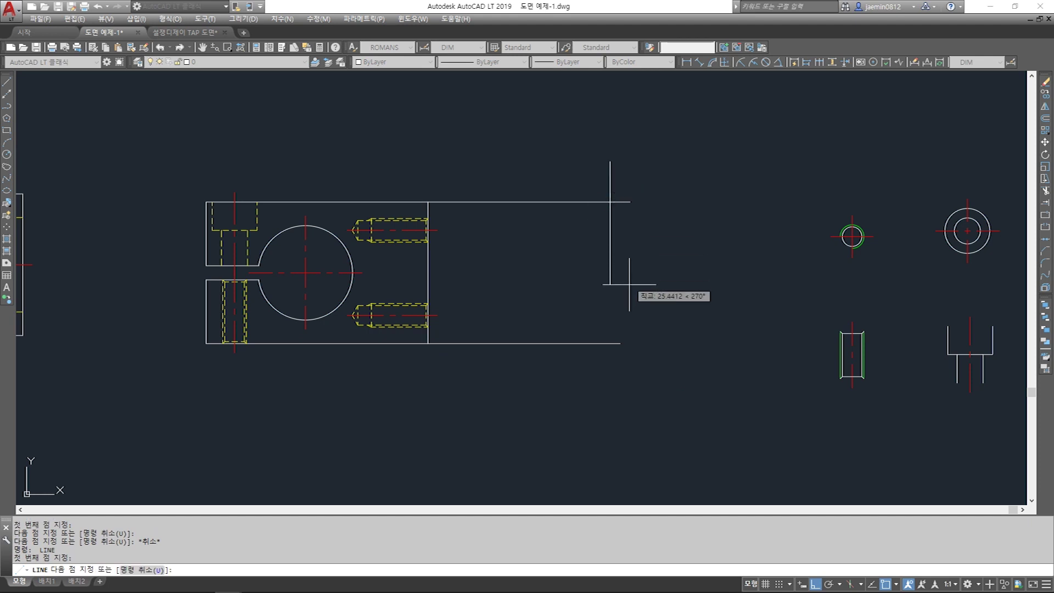
{"action": "left_click", "coordinate": [631, 377]}
{"action": "key", "text": "Escape"}
{"action": "key", "text": "Escape"}
{"action": "key", "text": "Escape"}
{"action": "key", "text": "Escape"}
{"action": "type", "text": "e"}
{"action": "left_click", "coordinate": [633, 227]}
{"action": "left_click", "coordinate": [567, 255]}
{"action": "key", "text": "space"}
Draw a vertical line just beyond the free ends of both horizontal lines, extending above and below them
{"action": "type", "text": "l"}
{"action": "left_click", "coordinate": [648, 162]}
{"action": "left_click", "coordinate": [662, 389]}
{"action": "key", "text": "Escape"}
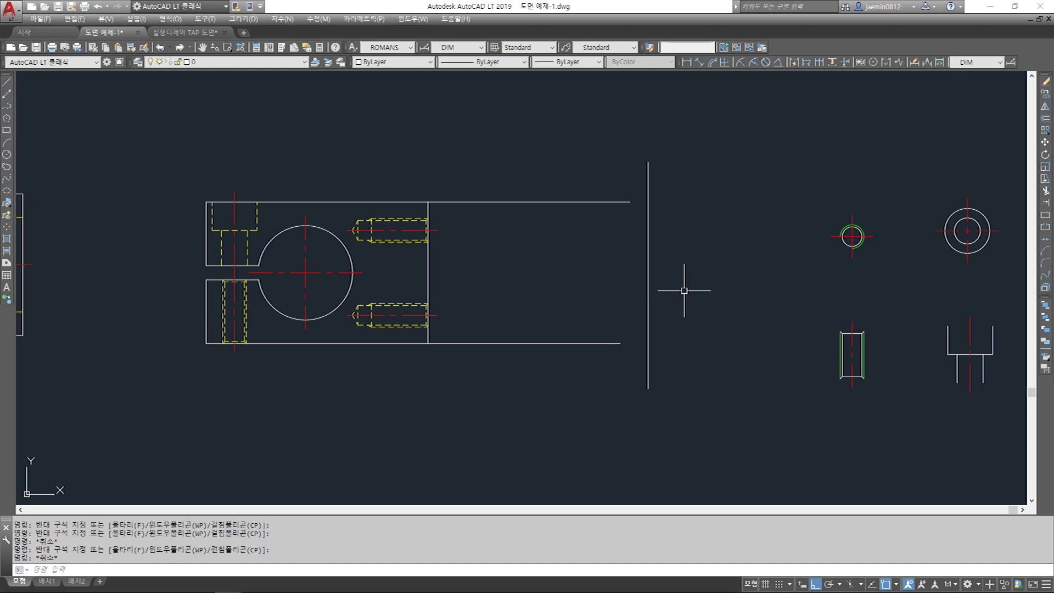
Fillet the vertical line with the upper and lower horizontal lines at radius 0 to make square corners
{"action": "type", "text": "f"}
{"action": "key", "text": "space"}
{"action": "type", "text": "r"}
{"action": "key", "text": "space"}
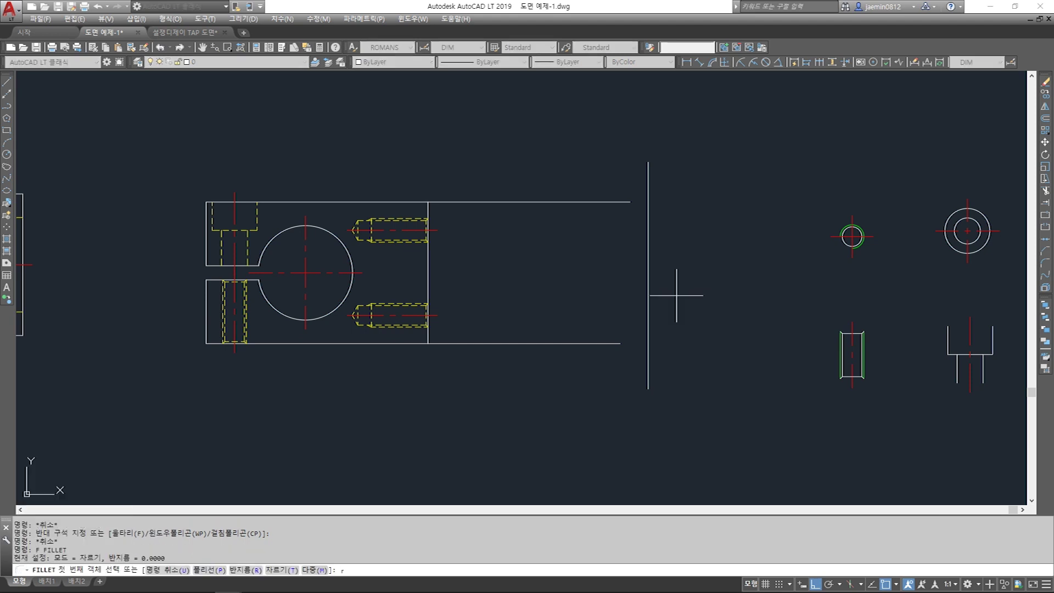
{"action": "type", "text": "0"}
{"action": "key", "text": "space"}
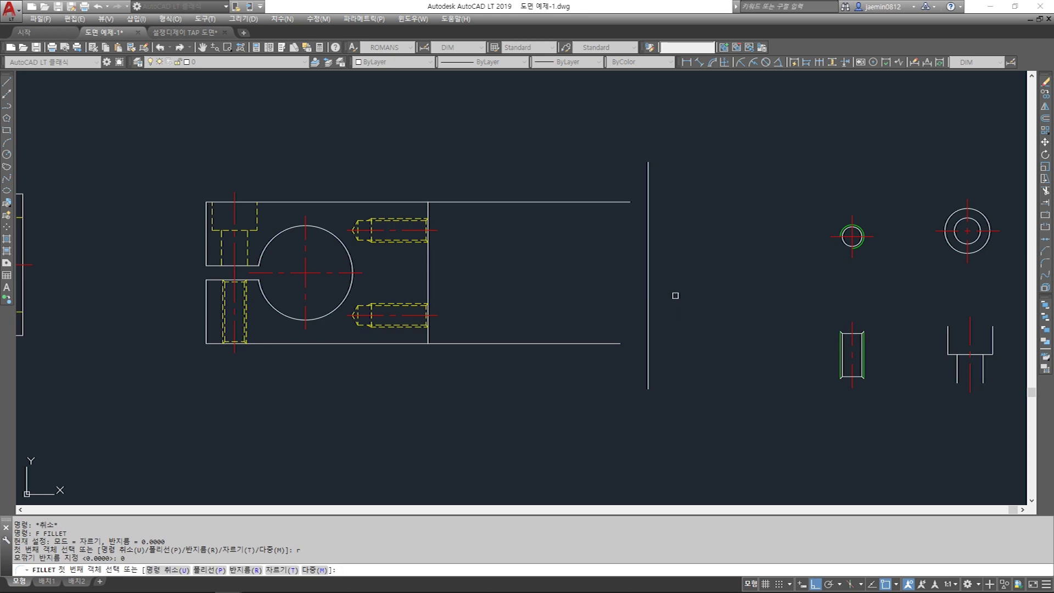
{"action": "left_click", "coordinate": [648, 243]}
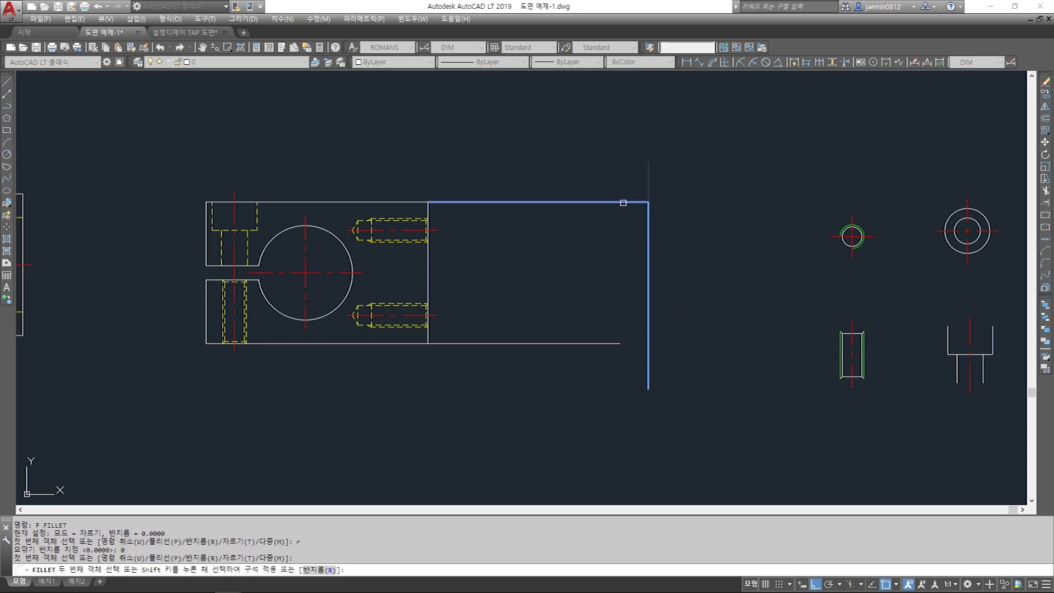
{"action": "left_click", "coordinate": [619, 202]}
{"action": "key", "text": "space"}
{"action": "left_click", "coordinate": [647, 244]}
{"action": "left_click", "coordinate": [617, 343]}
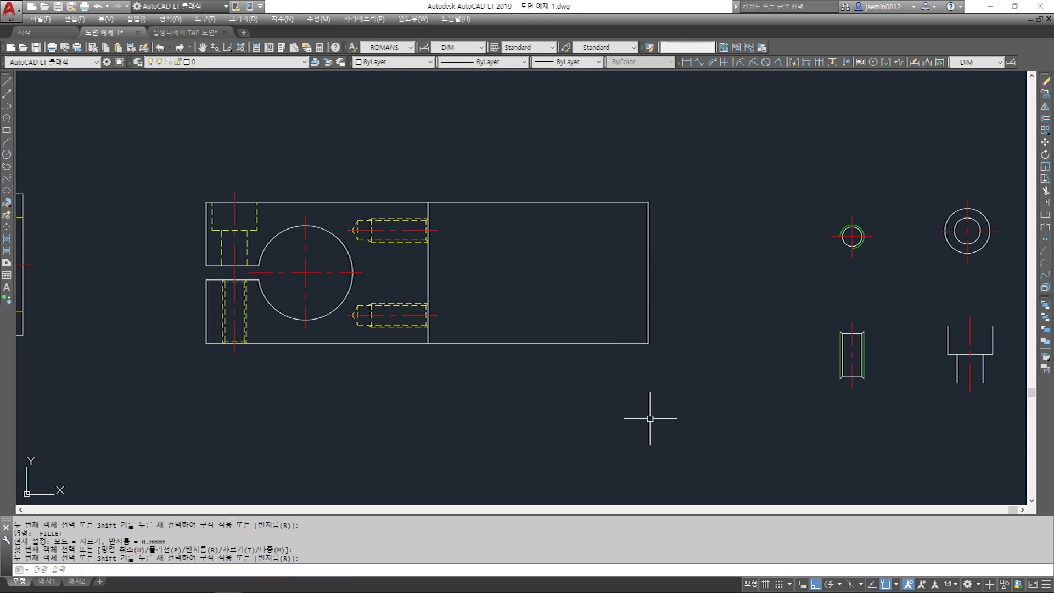
Undo both corner fillets between the vertical line and the horizontal lines
{"action": "type", "text": "u"}
{"action": "key", "text": "Return"}
{"action": "type", "text": "u"}
{"action": "key", "text": "Return"}
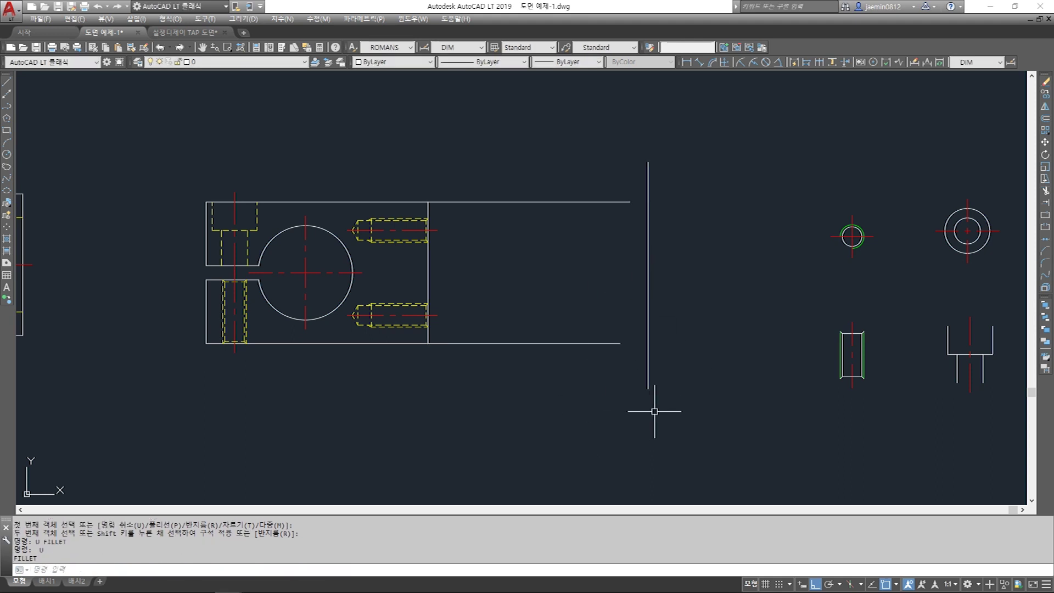
Fillet the free vertical line to the upper and lower horizontal lines with radius 0, closing the rectangle
{"action": "type", "text": "f"}
{"action": "key", "text": "Return"}
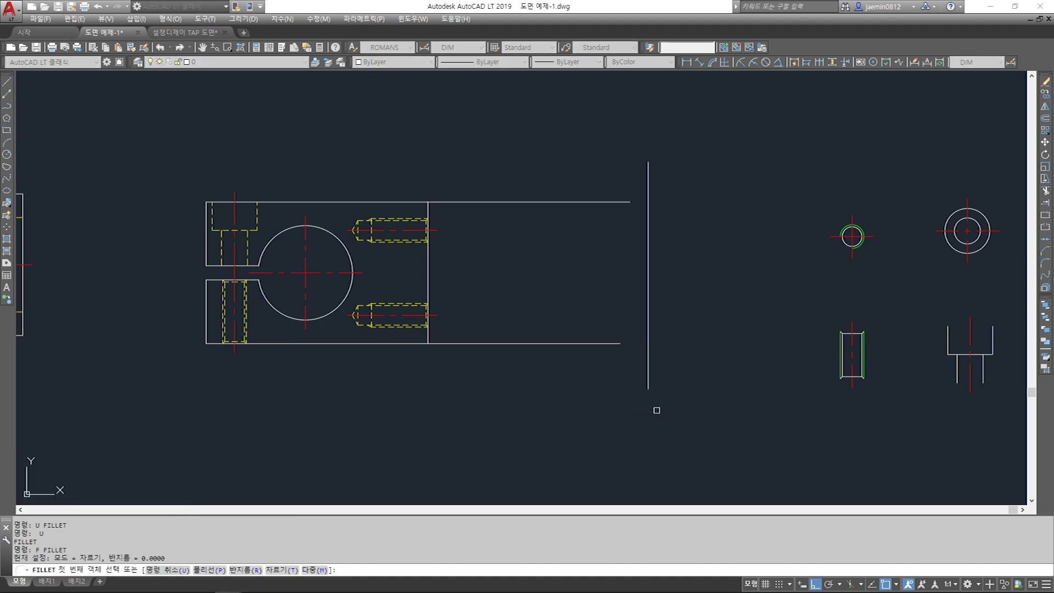
{"action": "type", "text": "r"}
{"action": "key", "text": "Return"}
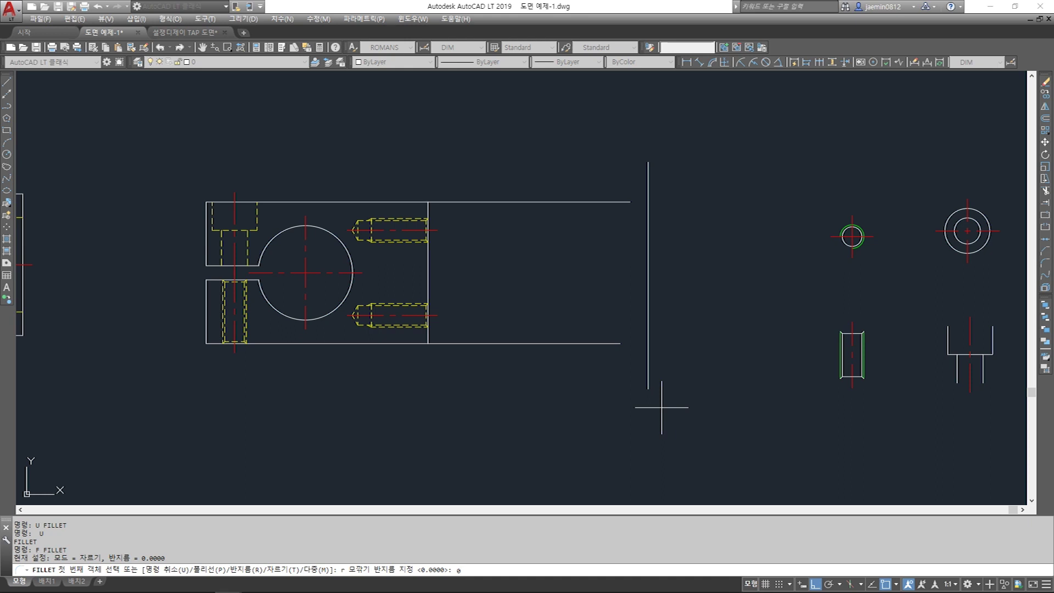
{"action": "key", "text": "Return"}
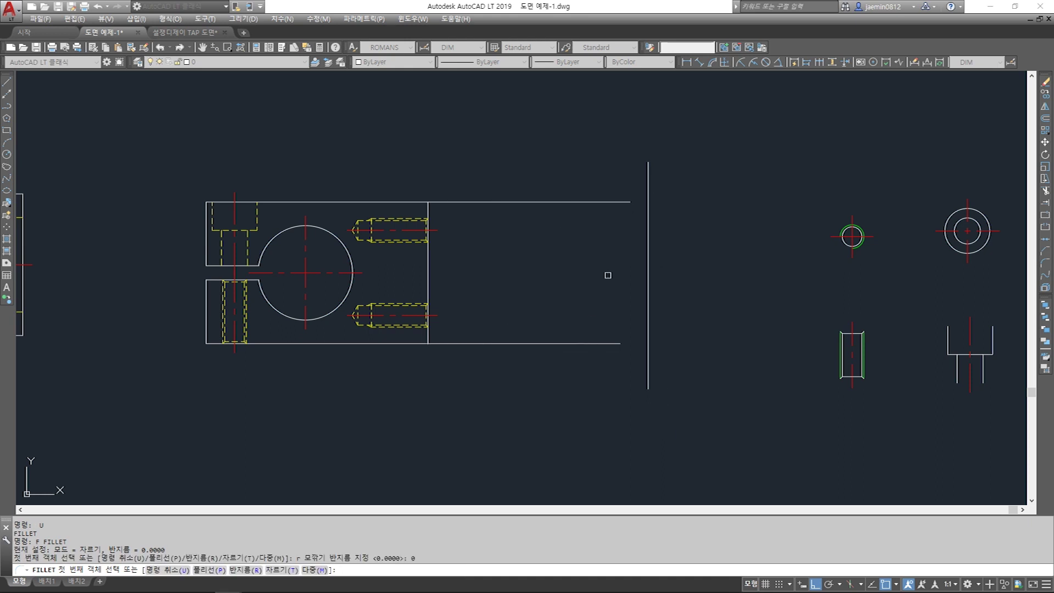
{"action": "left_click", "coordinate": [648, 233]}
{"action": "left_click", "coordinate": [614, 202]}
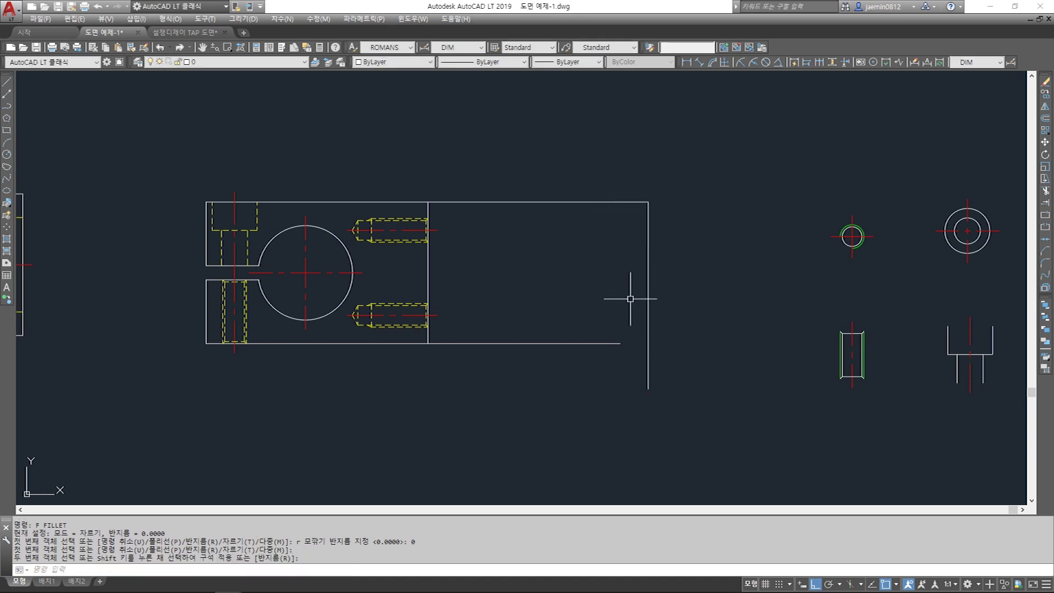
{"action": "key", "text": "space"}
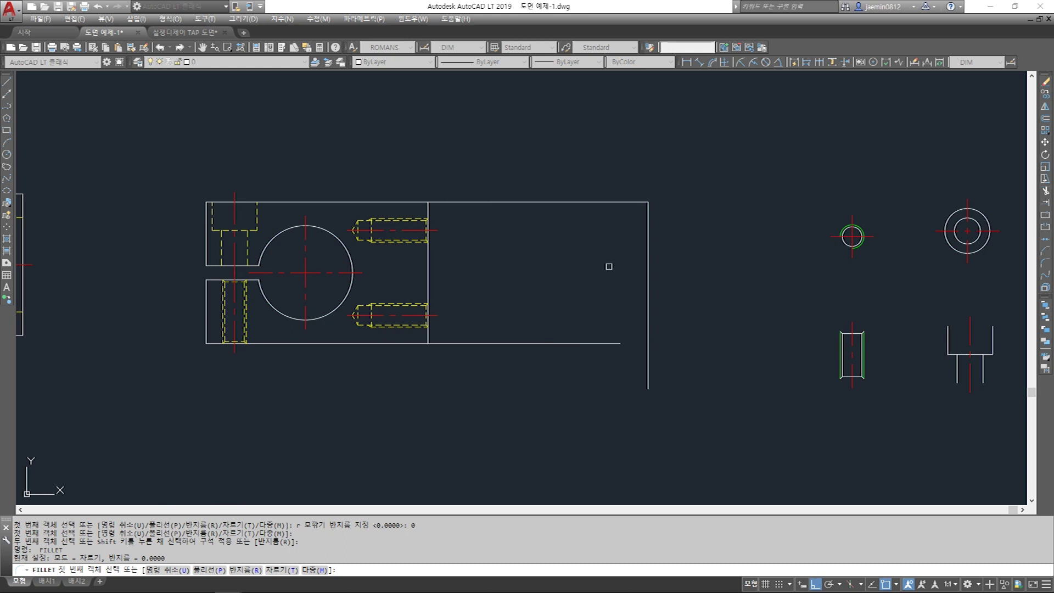
{"action": "left_click", "coordinate": [647, 301]}
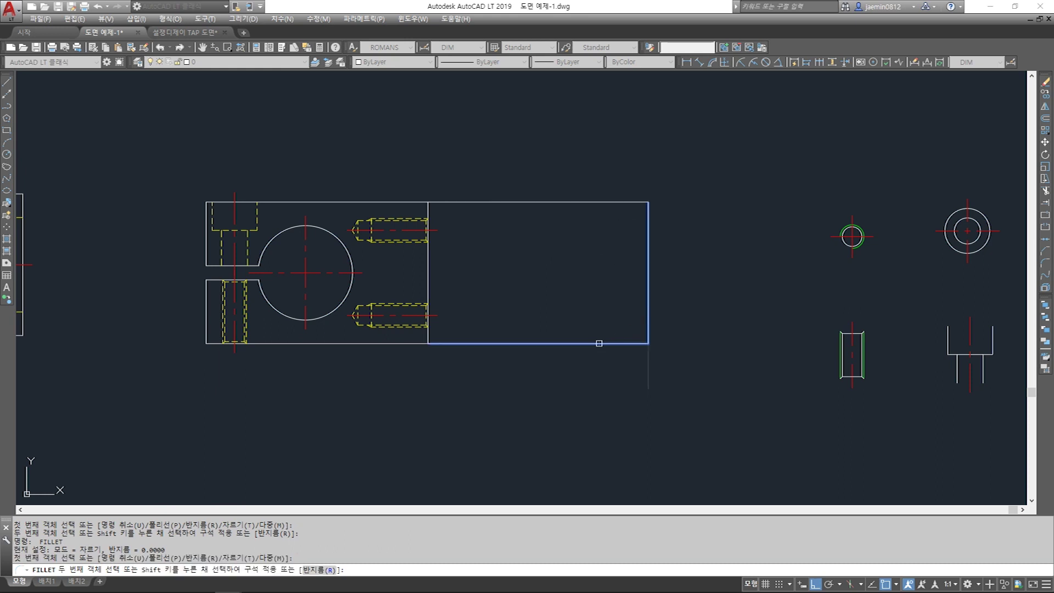
{"action": "key", "text": "Escape"}
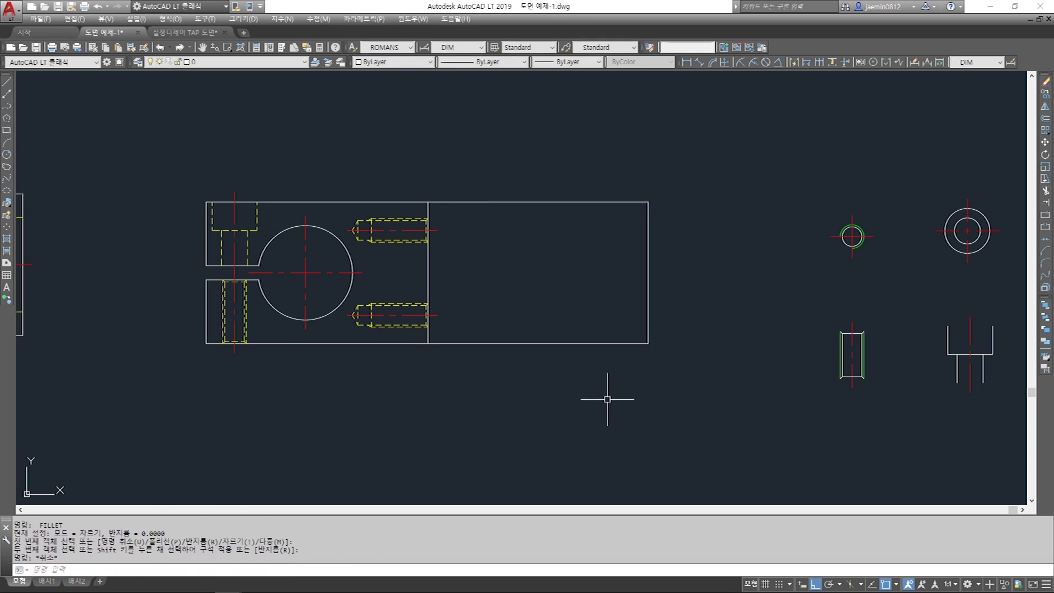
{"action": "left_click", "coordinate": [680, 259]}
{"action": "left_click", "coordinate": [623, 275]}
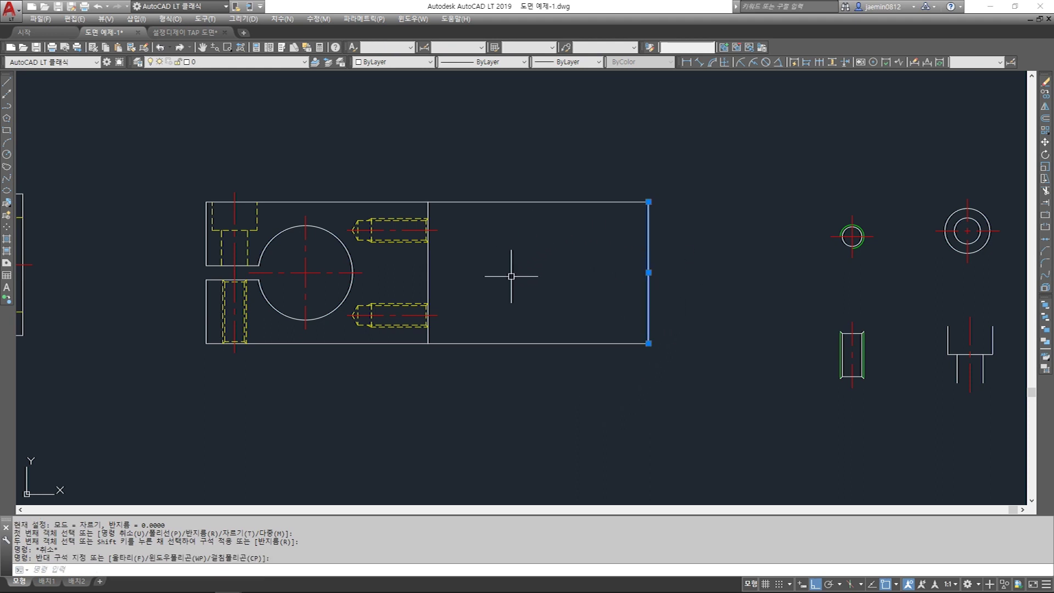
{"action": "key", "text": "Escape"}
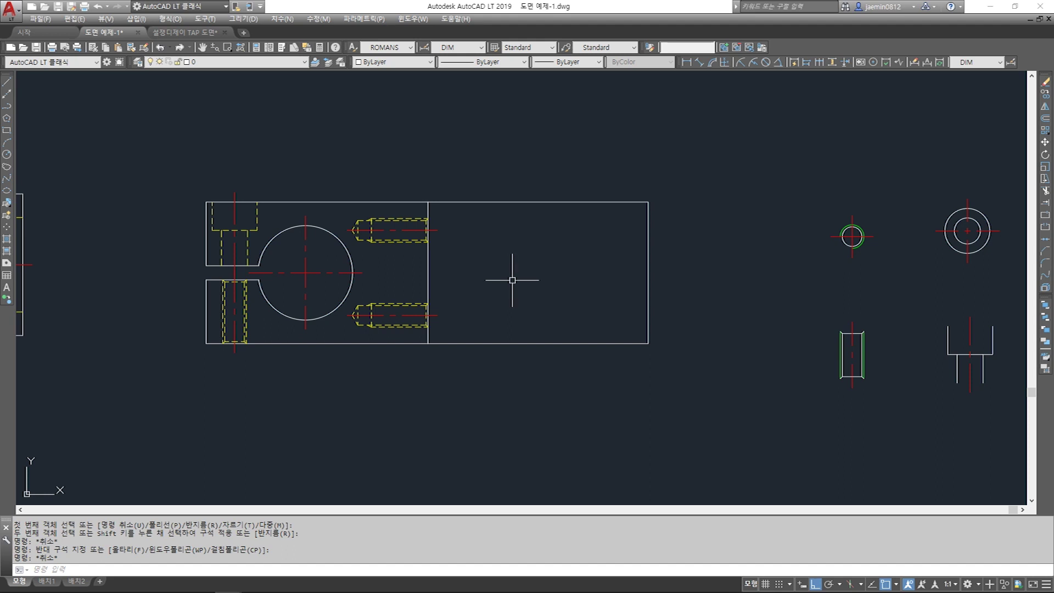
Copy the rectangle's right vertical edge 30 units to the left
{"action": "type", "text": "c"}
{"action": "key", "text": "Return"}
{"action": "left_click", "coordinate": [710, 263]}
{"action": "left_click", "coordinate": [620, 274]}
{"action": "left_click", "coordinate": [686, 252]}
{"action": "left_click", "coordinate": [616, 278]}
{"action": "left_click", "coordinate": [686, 258]}
{"action": "left_click", "coordinate": [594, 275]}
{"action": "key", "text": "Return"}
{"action": "left_click", "coordinate": [748, 396]}
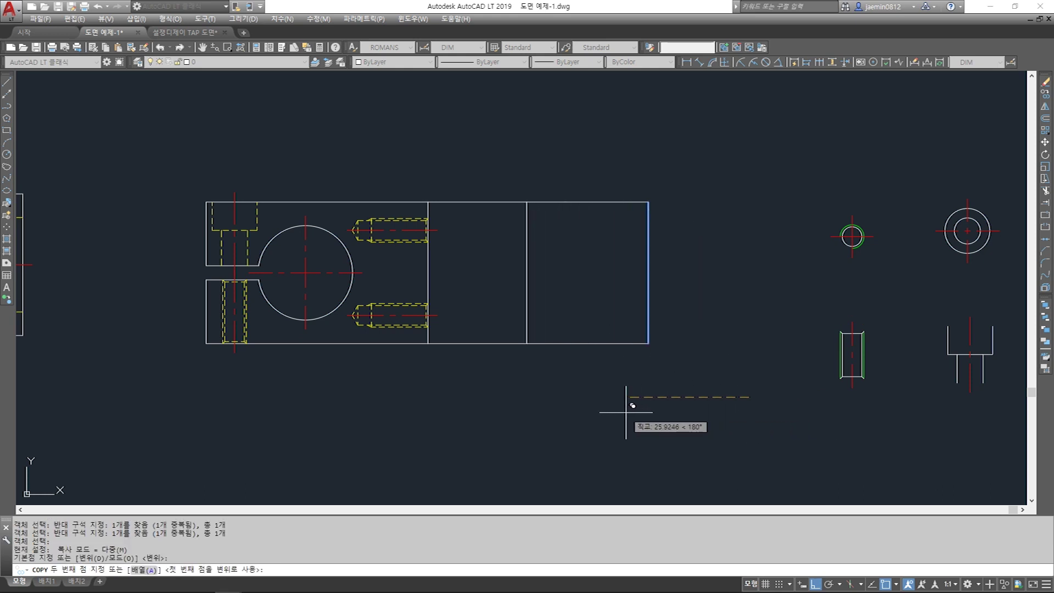
{"action": "type", "text": "30"}
{"action": "key", "text": "Return"}
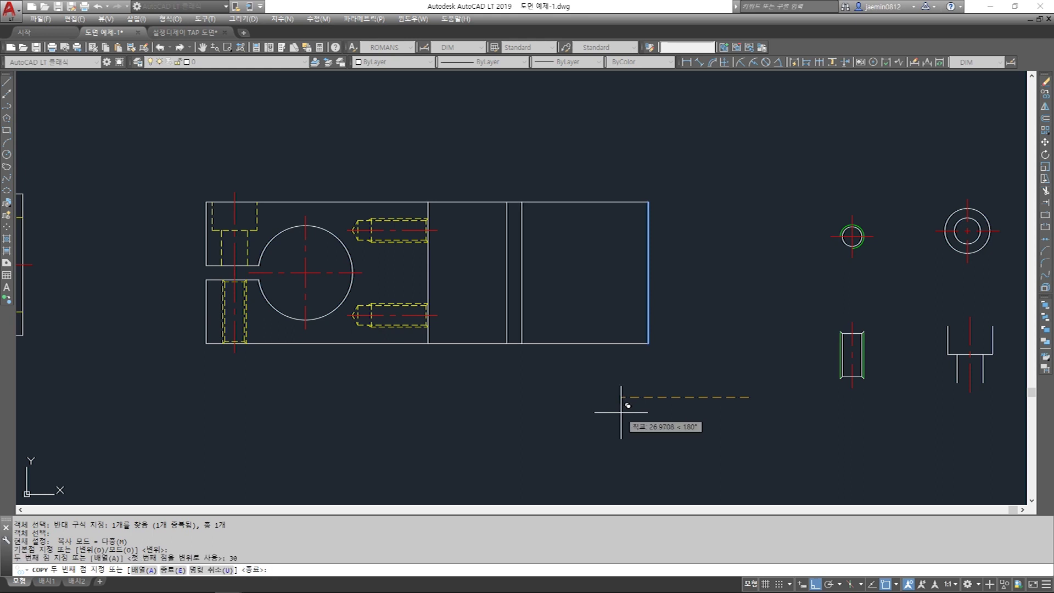
{"action": "key", "text": "Escape"}
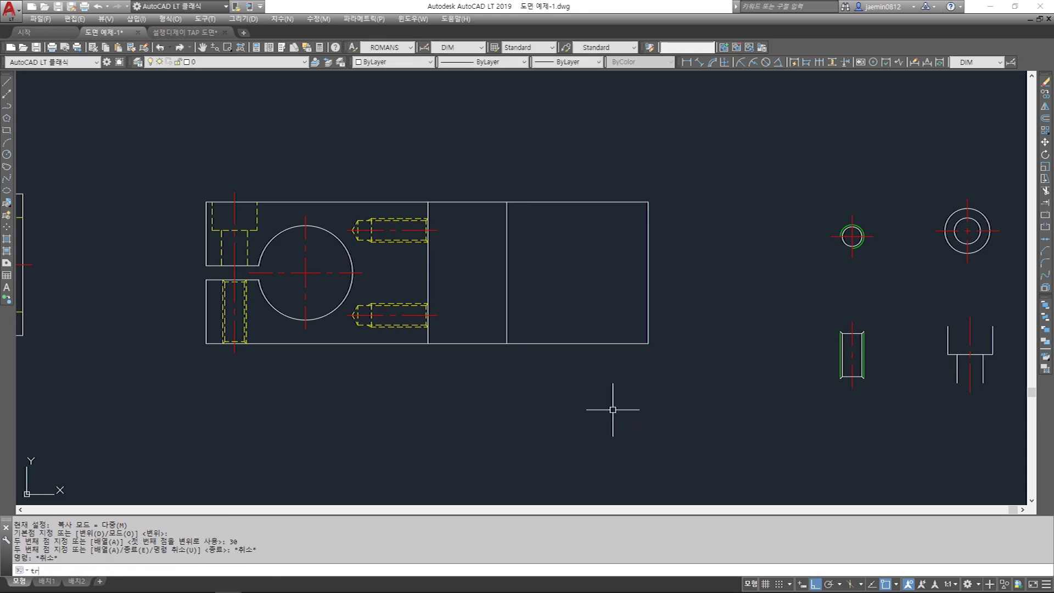
Trim both horizontal lines on the left side of the copied vertical line, separating the side-view square from the front view
{"action": "type", "text": "tr"}
{"action": "key", "text": "Return"}
{"action": "left_click", "coordinate": [541, 237]}
{"action": "left_click", "coordinate": [483, 270]}
{"action": "left_click", "coordinate": [481, 274]}
{"action": "left_click", "coordinate": [522, 251]}
{"action": "left_click", "coordinate": [465, 291]}
{"action": "key", "text": "Return"}
{"action": "left_click", "coordinate": [479, 174]}
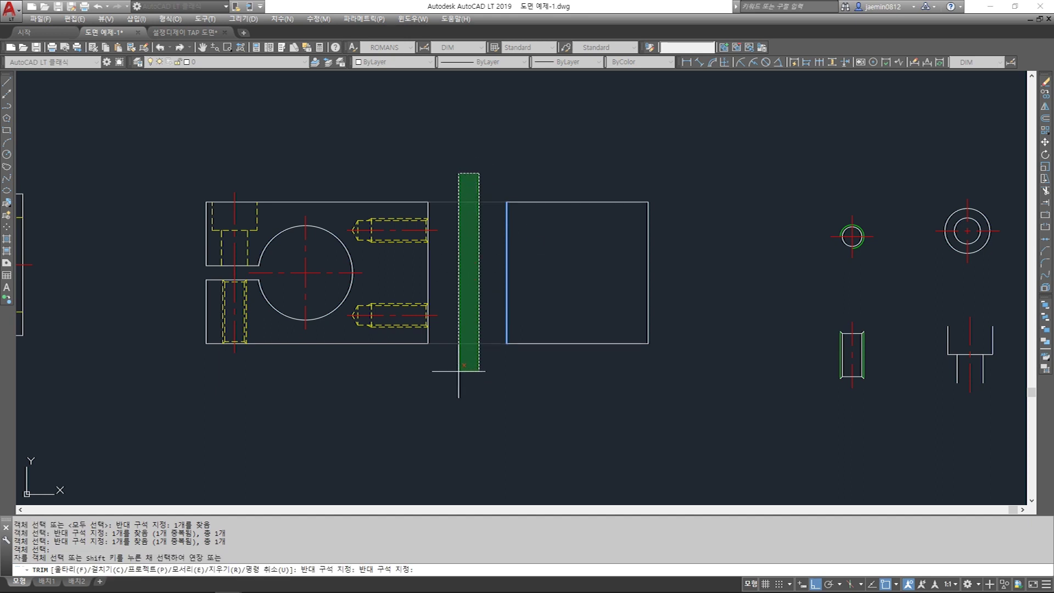
{"action": "left_click", "coordinate": [456, 357]}
{"action": "key", "text": "Escape"}
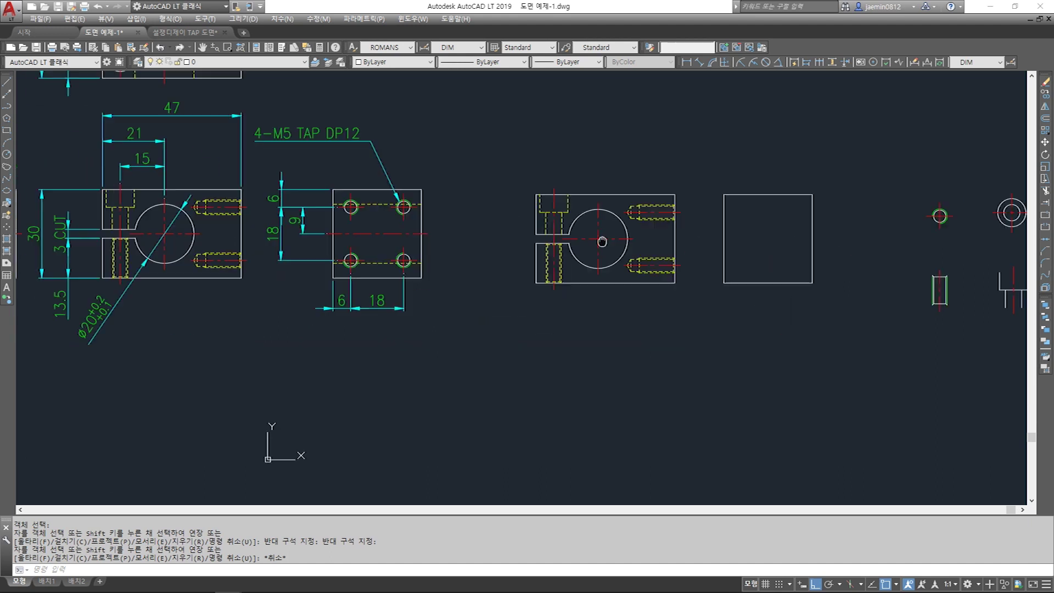
{"action": "scroll", "coordinate": [393, 231], "scroll_direction": "up", "scroll_amount": 3}
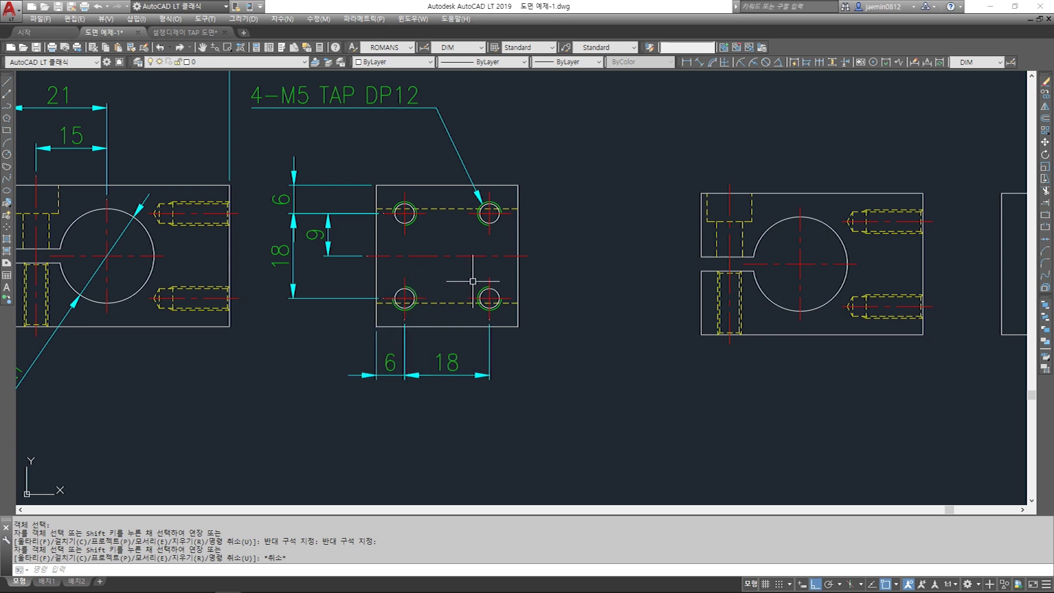
{"action": "scroll", "coordinate": [492, 314], "scroll_direction": "down", "scroll_amount": 2}
{"action": "scroll", "coordinate": [670, 313], "scroll_direction": "up", "scroll_amount": 2}
{"action": "middle_click_drag", "start_coordinate": [671, 313], "coordinate": [541, 348]}
{"action": "key", "text": "Return"}
{"action": "left_click_drag", "start_coordinate": [782, 251], "coordinate": [736, 289]}
{"action": "left_click_drag", "start_coordinate": [683, 326], "coordinate": [759, 266]}
{"action": "key", "text": "Escape"}
Move the round tapped-hole symbol with its centre lines from its centre to the upper-left corner of the side-view square
{"action": "scroll", "coordinate": [780, 279], "scroll_direction": "up", "scroll_amount": 4}
{"action": "type", "text": "m"}
{"action": "key", "text": "Return"}
{"action": "left_click_drag", "start_coordinate": [799, 212], "coordinate": [718, 283]}
{"action": "key", "text": "Return"}
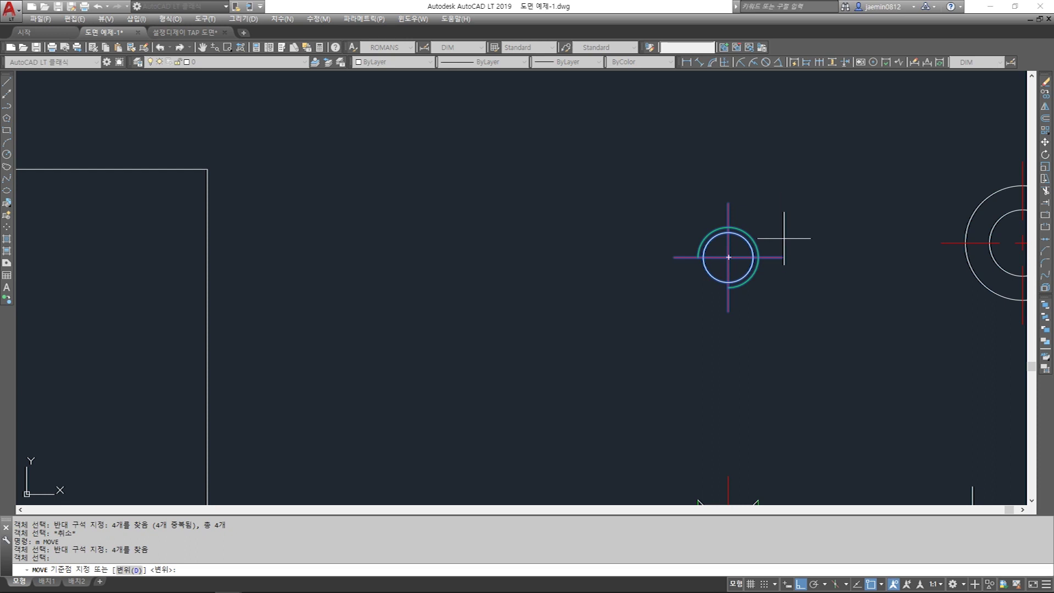
{"action": "left_click", "coordinate": [728, 257]}
{"action": "scroll", "coordinate": [792, 251], "scroll_direction": "down", "scroll_amount": 5}
{"action": "scroll", "coordinate": [552, 248], "scroll_direction": "up", "scroll_amount": 3}
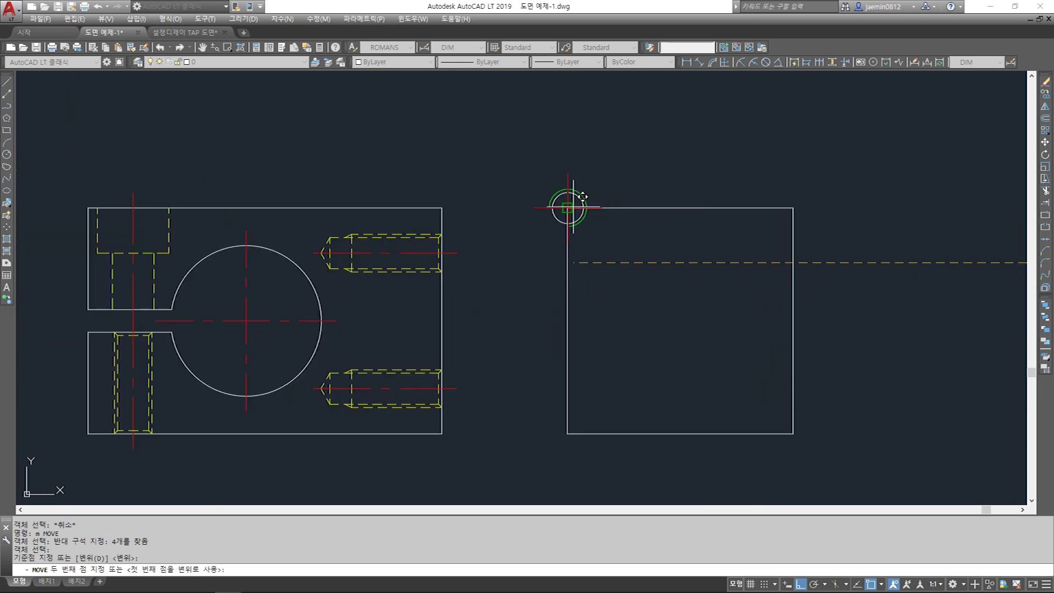
{"action": "left_click", "coordinate": [567, 263]}
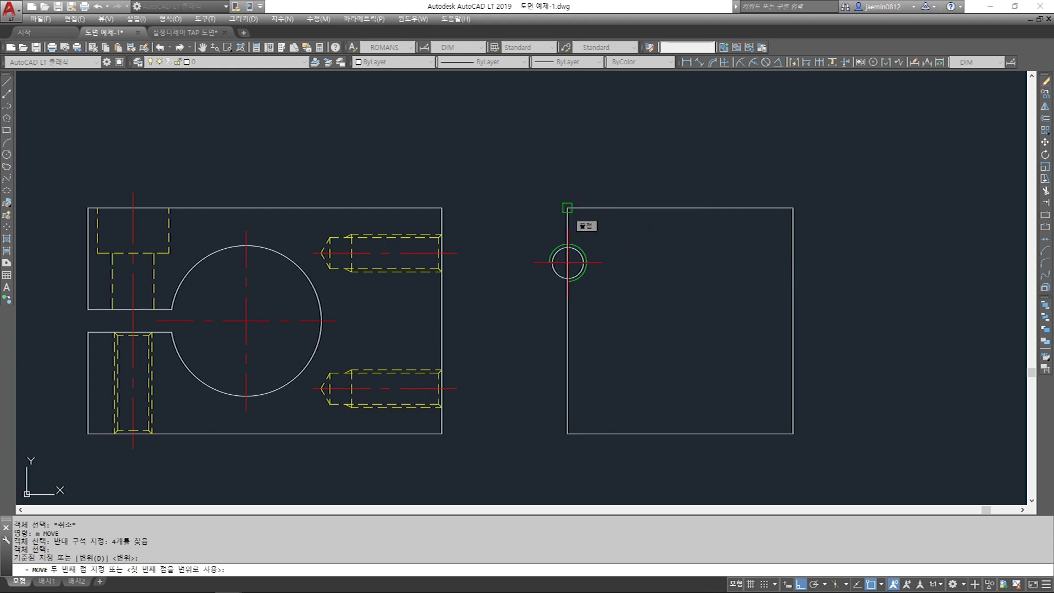
{"action": "left_click", "coordinate": [567, 208]}
{"action": "key", "text": "Escape"}
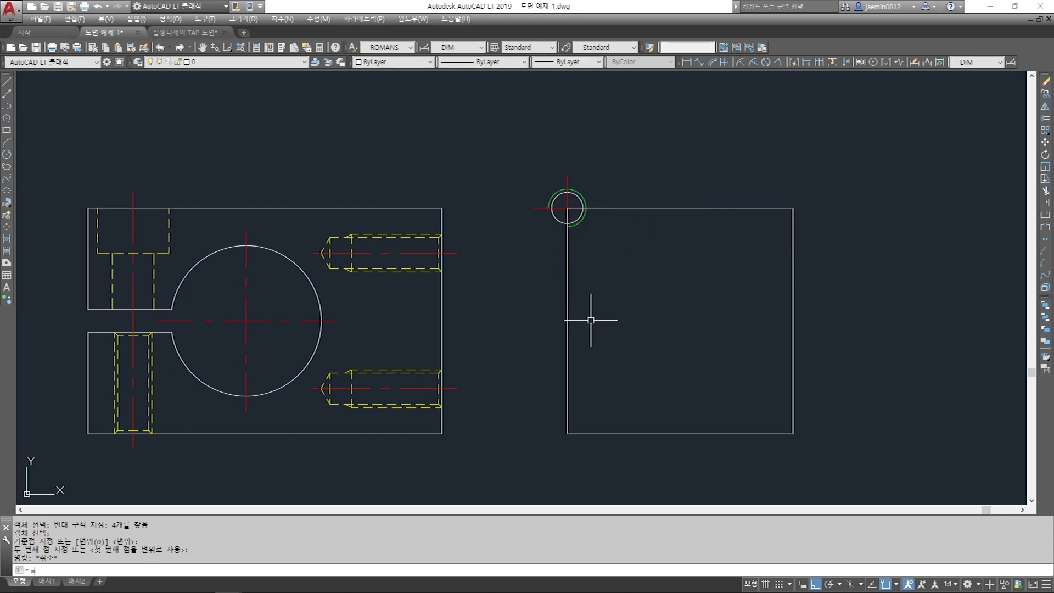
Move the same tapped-hole symbol 6 units straight down from the square's upper-left corner
{"action": "key", "text": "Return"}
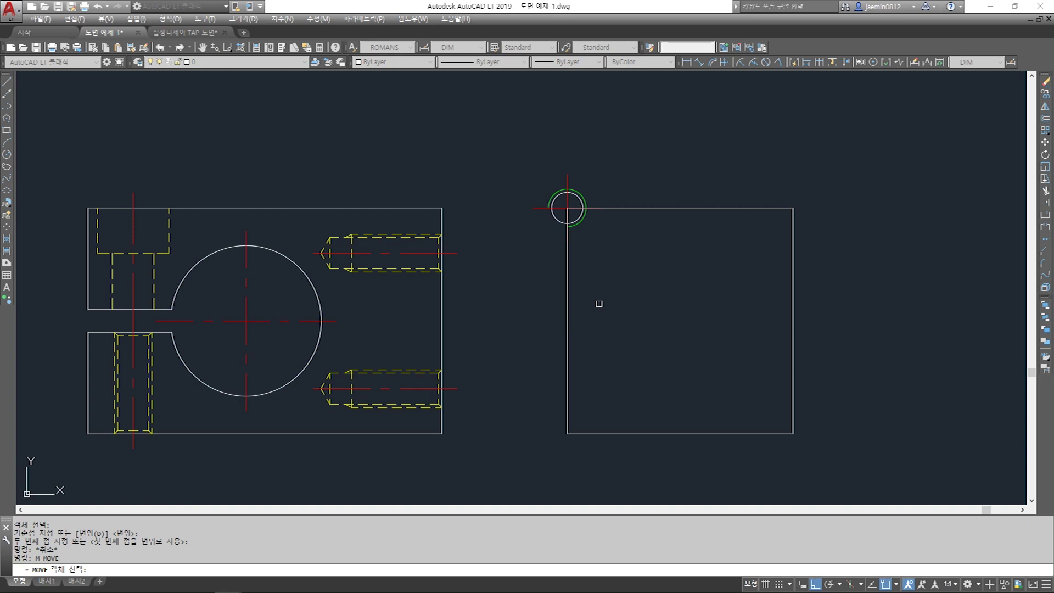
{"action": "scroll", "coordinate": [543, 307], "scroll_direction": "down", "scroll_amount": 2}
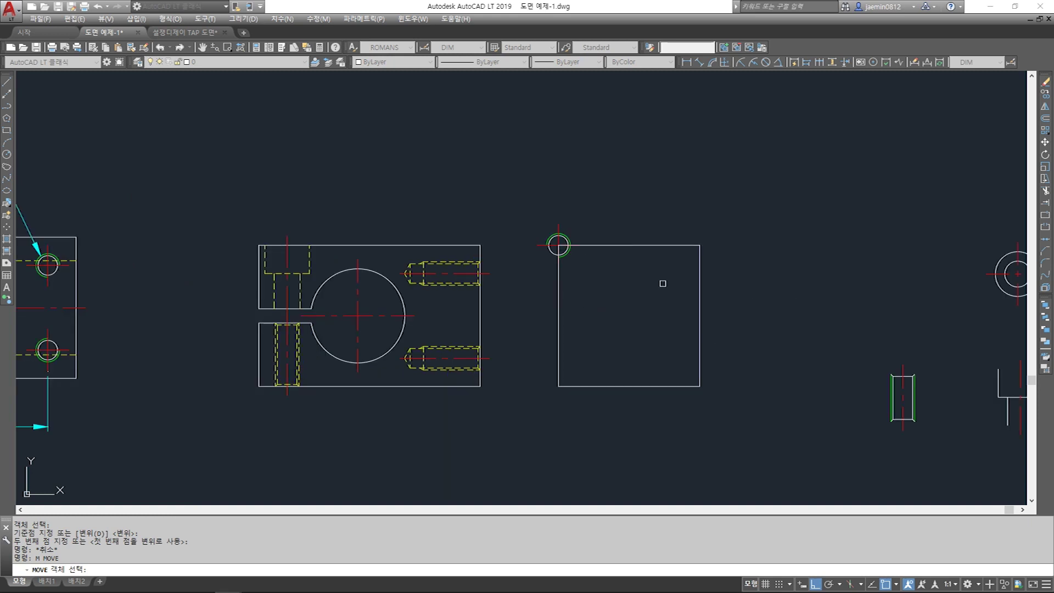
{"action": "scroll", "coordinate": [574, 290], "scroll_direction": "up", "scroll_amount": 2}
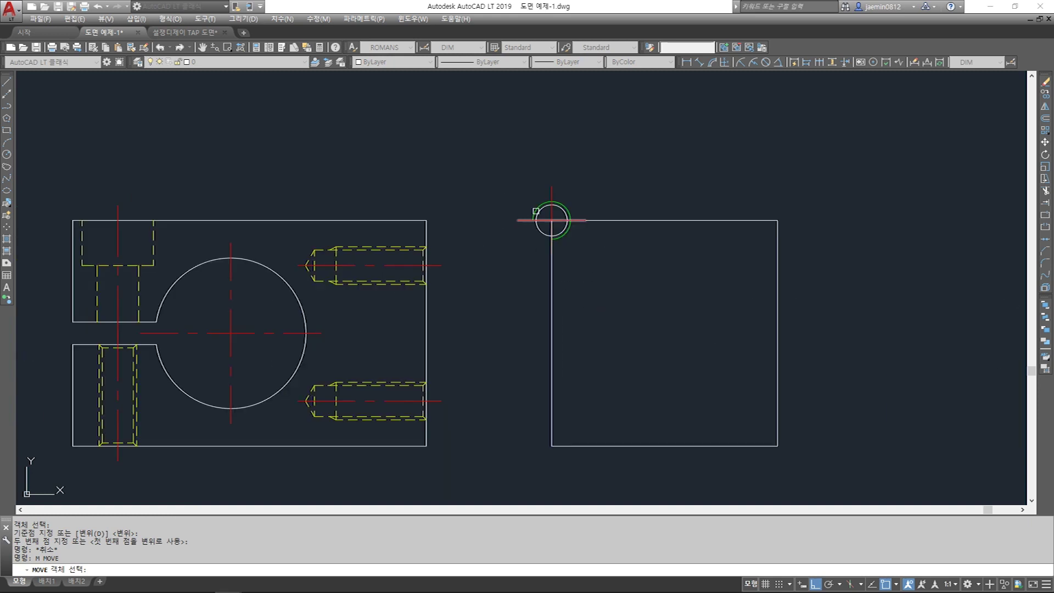
{"action": "key", "text": "Return"}
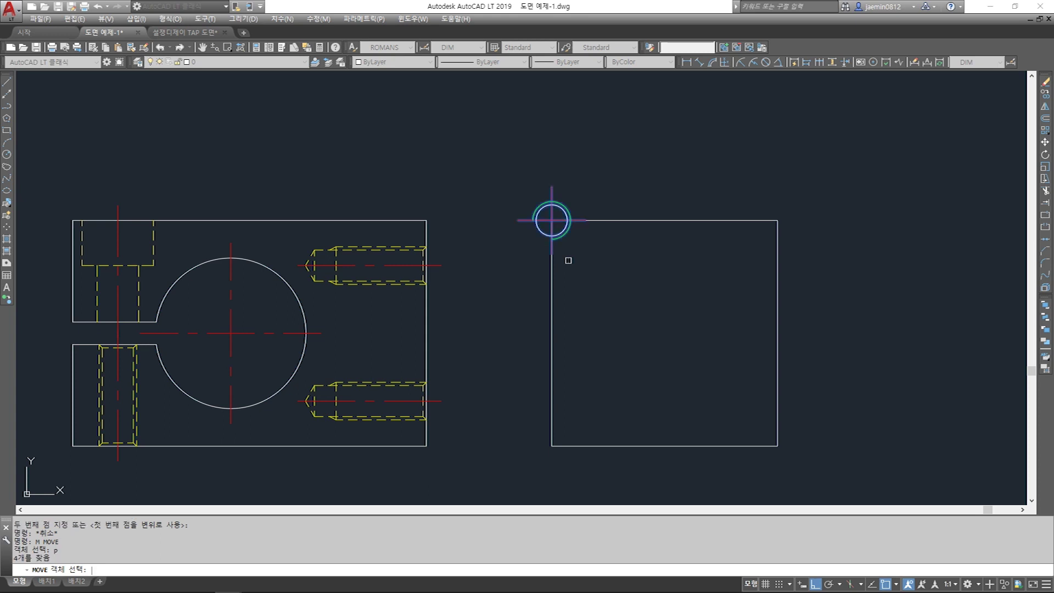
{"action": "scroll", "coordinate": [579, 262], "scroll_direction": "down", "scroll_amount": 3}
{"action": "key", "text": "Return"}
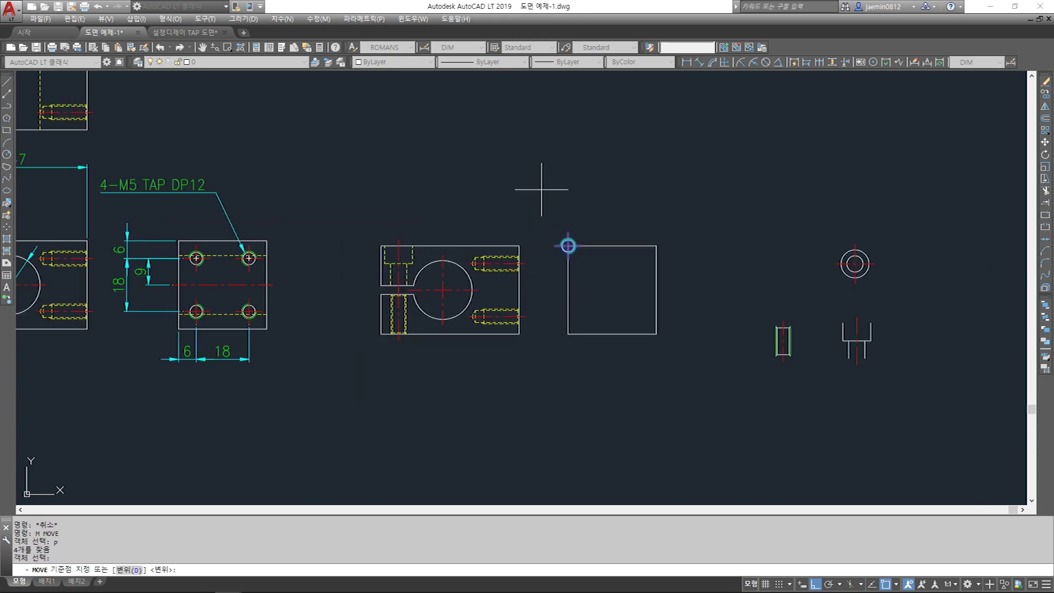
{"action": "left_click", "coordinate": [568, 245]}
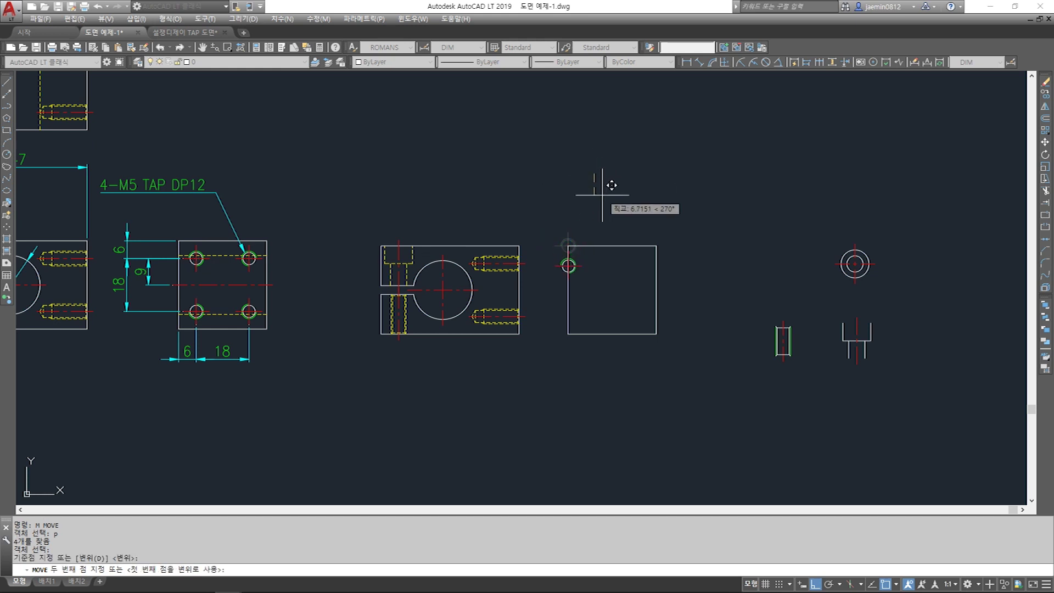
{"action": "key", "text": "Return"}
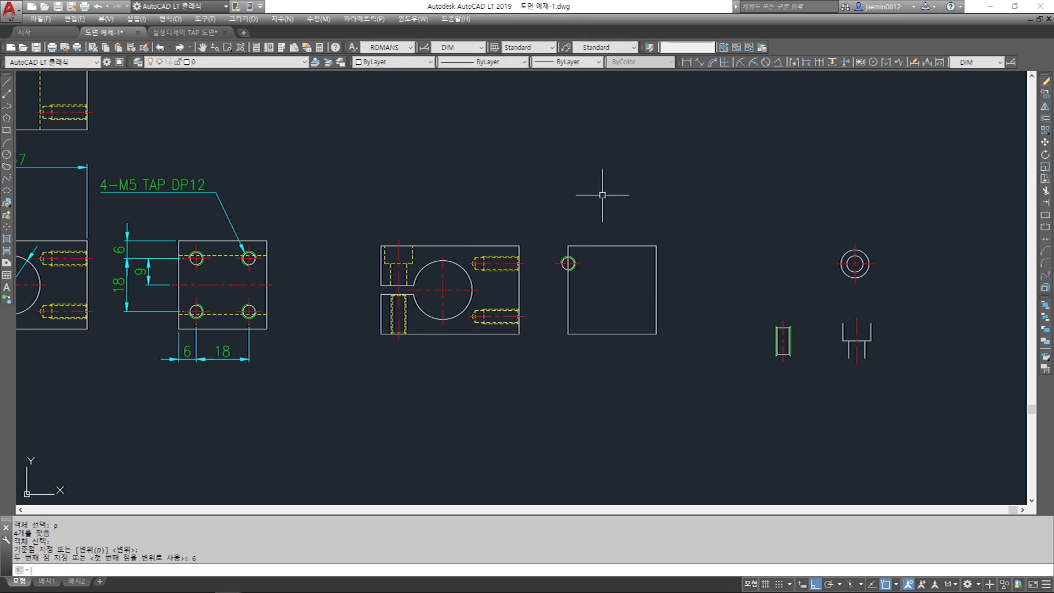
Move the tapped-hole symbol 6 units to the right, into the side-view square
{"action": "type", "text": "m"}
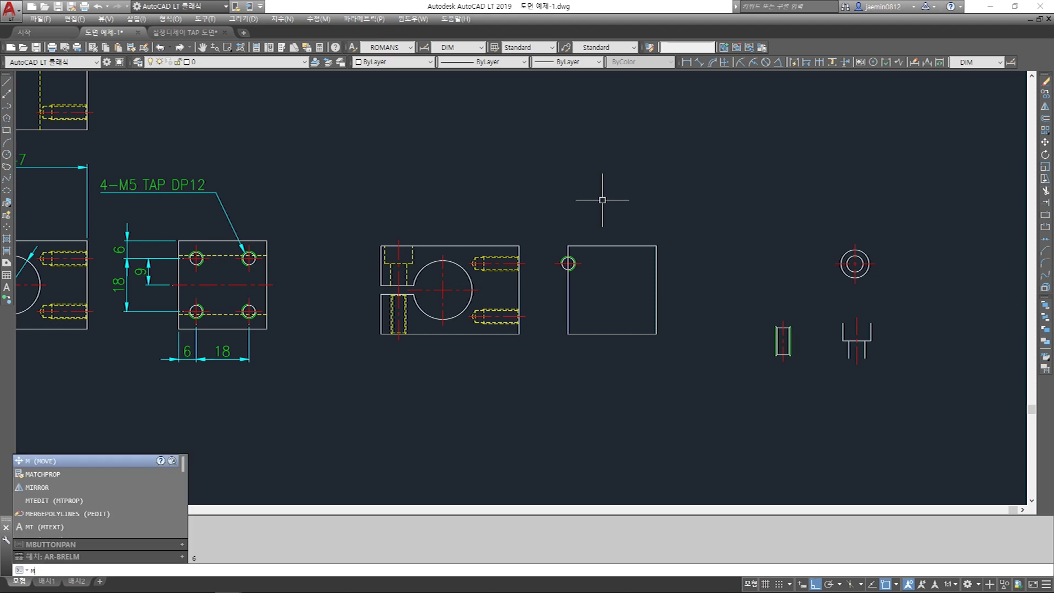
{"action": "key", "text": "Return"}
{"action": "key", "text": "Return"}
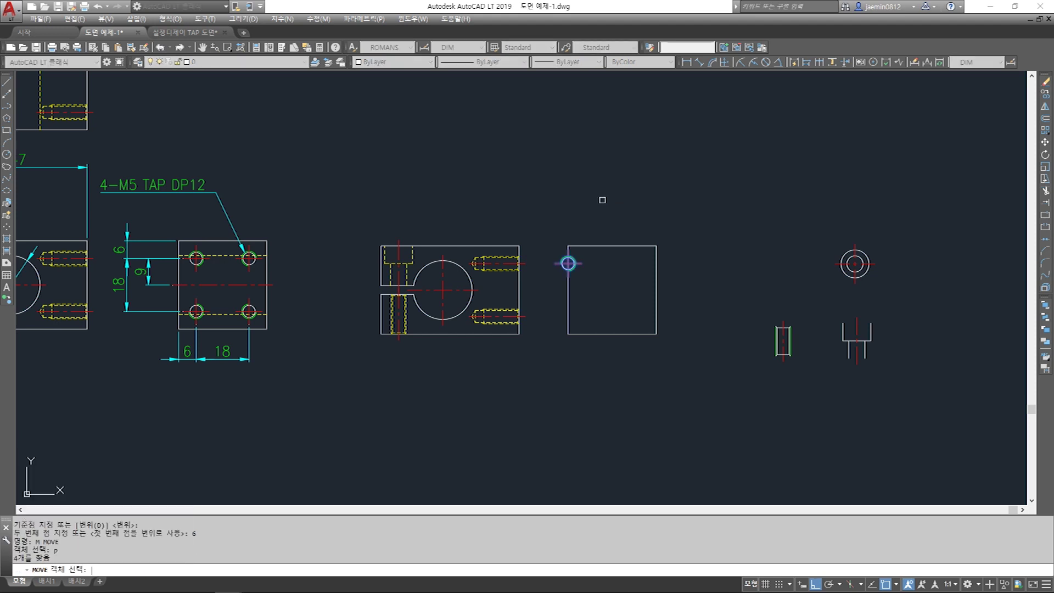
{"action": "key", "text": "Return"}
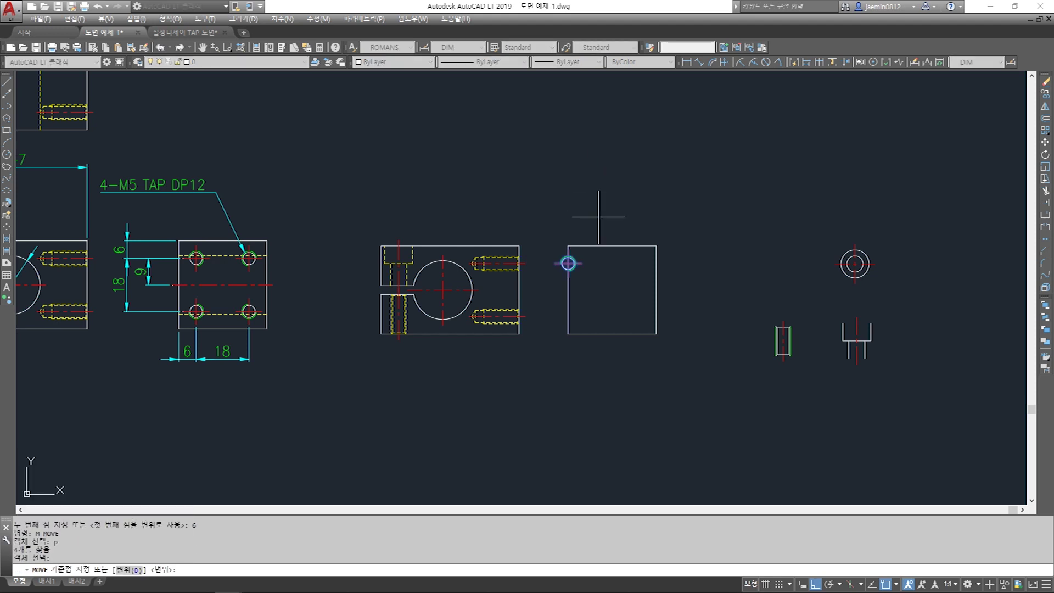
{"action": "left_click", "coordinate": [574, 207]}
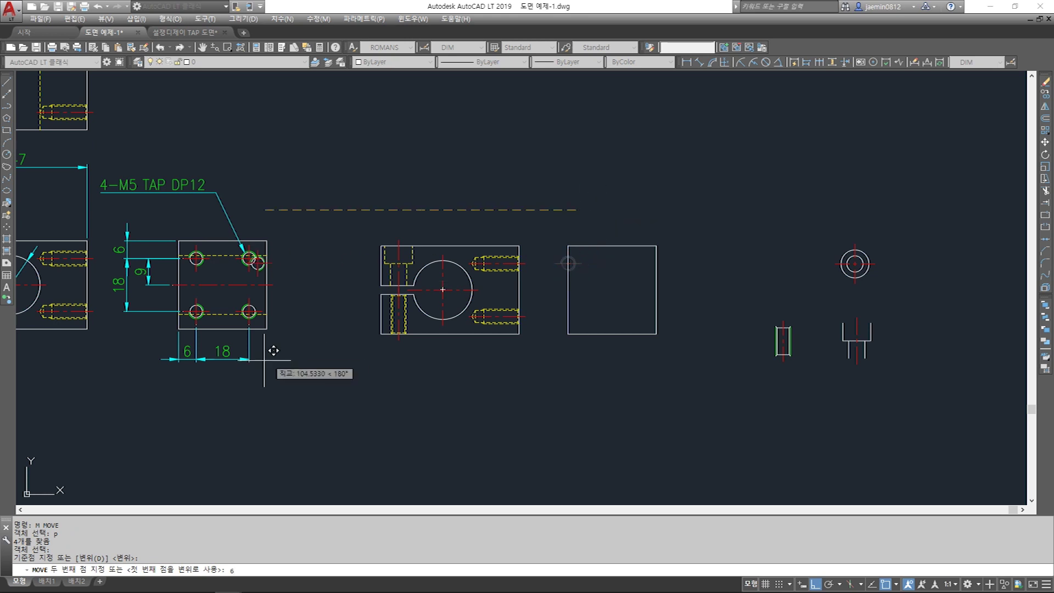
{"action": "scroll", "coordinate": [171, 354], "scroll_direction": "up", "scroll_amount": 6}
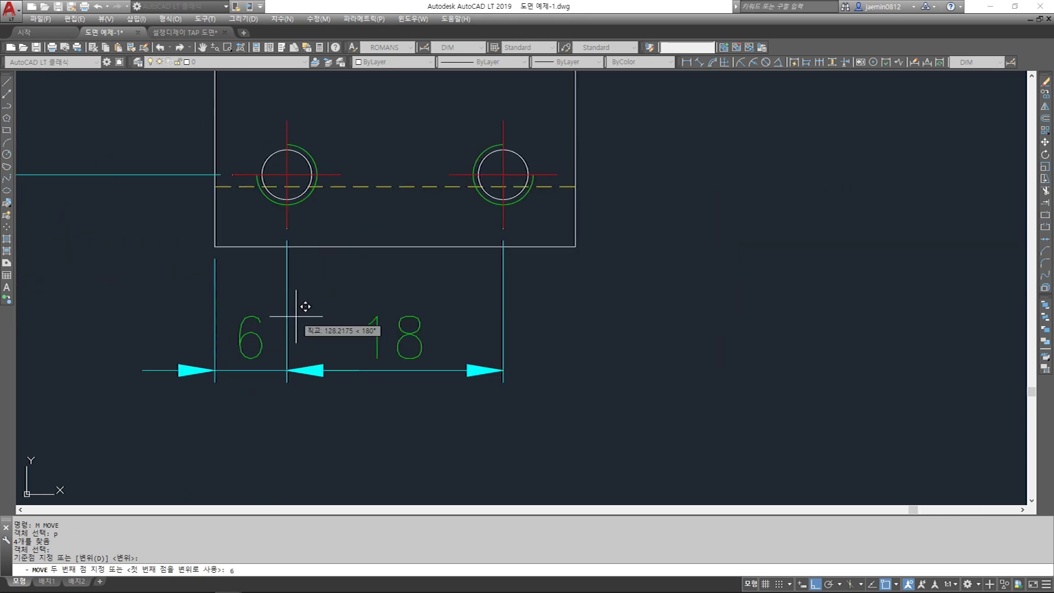
{"action": "scroll", "coordinate": [289, 324], "scroll_direction": "down", "scroll_amount": 4}
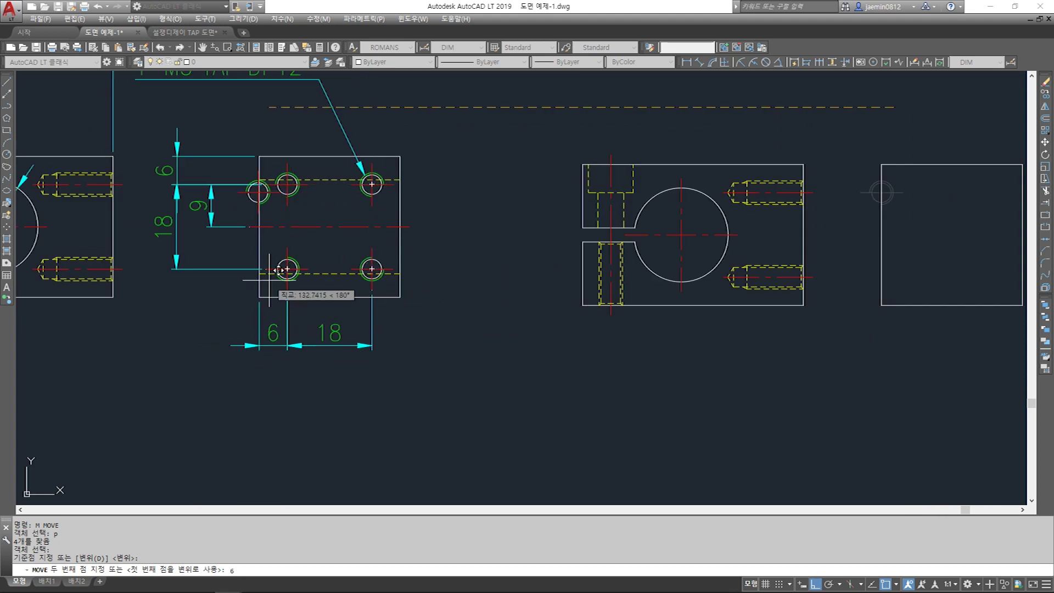
{"action": "middle_click_drag", "start_coordinate": [586, 242], "coordinate": [333, 318]}
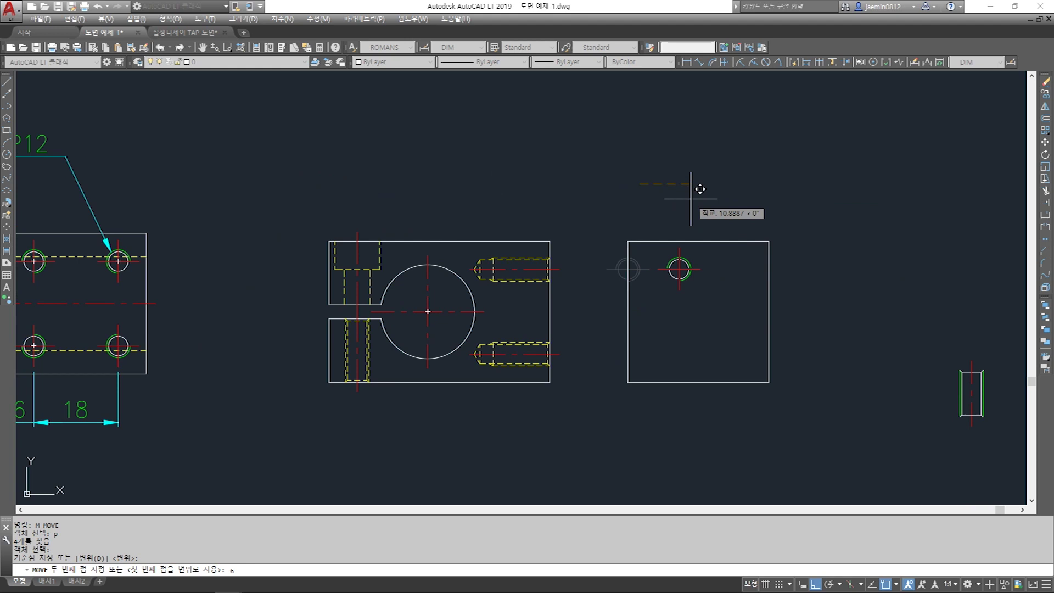
{"action": "key", "text": "Return"}
{"action": "middle_click_drag", "start_coordinate": [672, 322], "coordinate": [699, 309]}
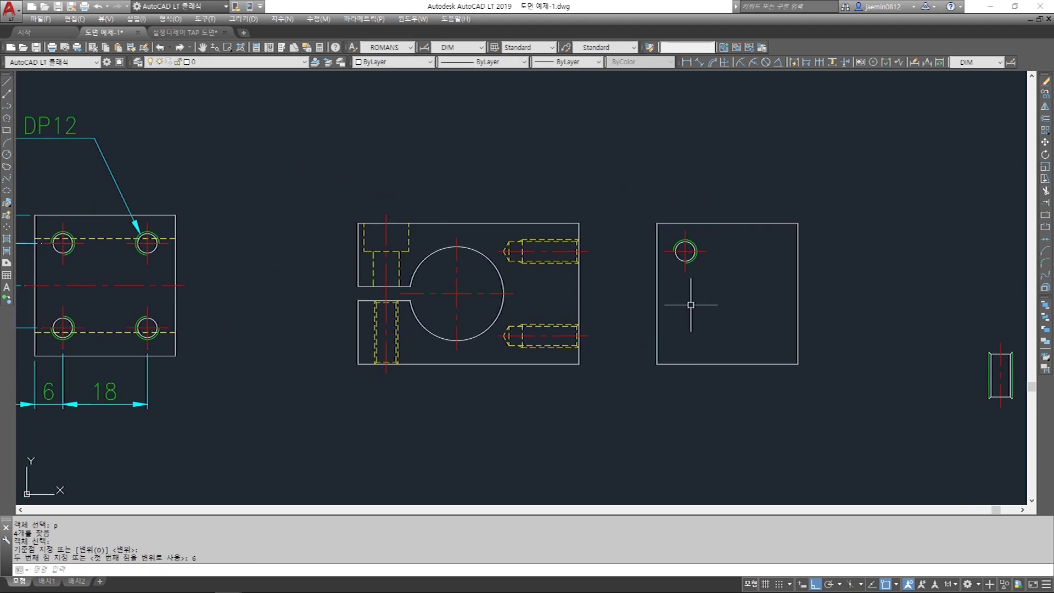
{"action": "middle_click_drag", "start_coordinate": [606, 334], "coordinate": [662, 332]}
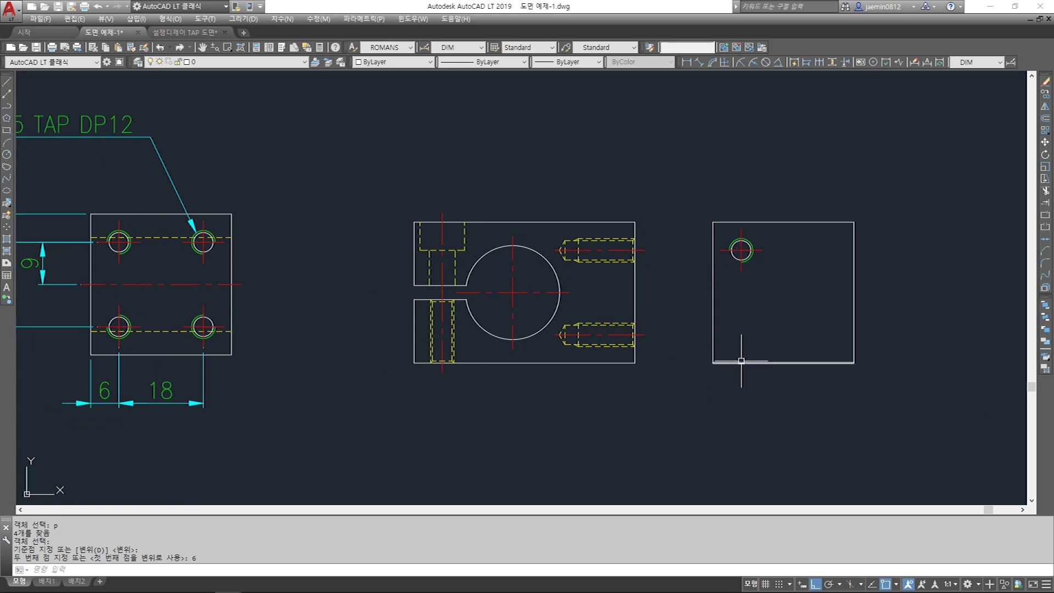
Mirror the tapped-hole symbol about the side-view square's horizontal mid-line, keeping the original, to add the lower-left hole
{"action": "middle_click_drag", "start_coordinate": [654, 283], "coordinate": [646, 306]}
{"action": "scroll", "coordinate": [322, 293], "scroll_direction": "up", "scroll_amount": 2}
{"action": "middle_click_drag", "start_coordinate": [322, 293], "coordinate": [360, 230]}
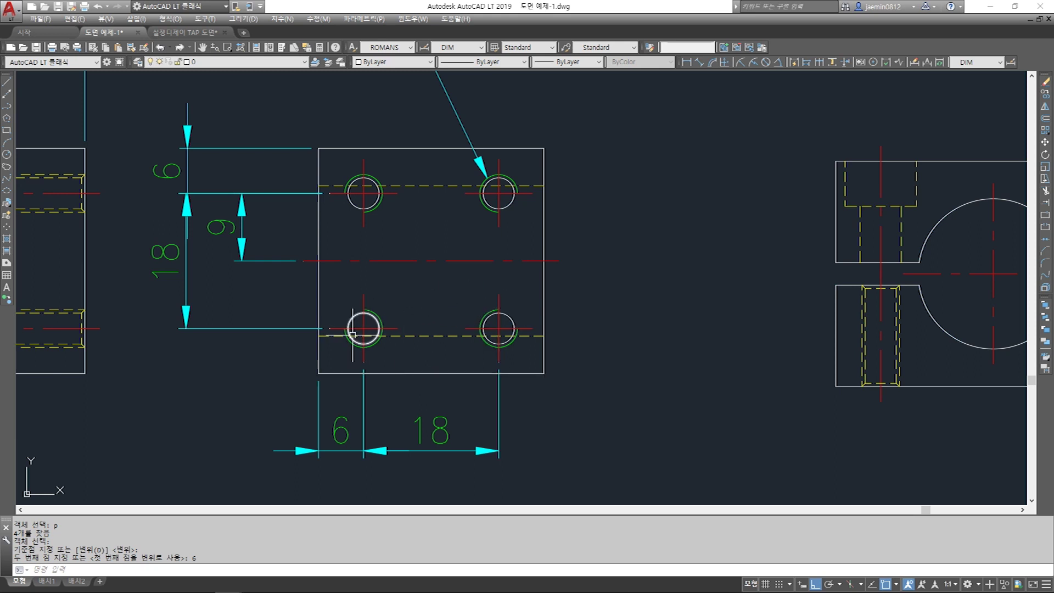
{"action": "scroll", "coordinate": [352, 334], "scroll_direction": "down", "scroll_amount": 5}
{"action": "scroll", "coordinate": [611, 324], "scroll_direction": "up", "scroll_amount": 4}
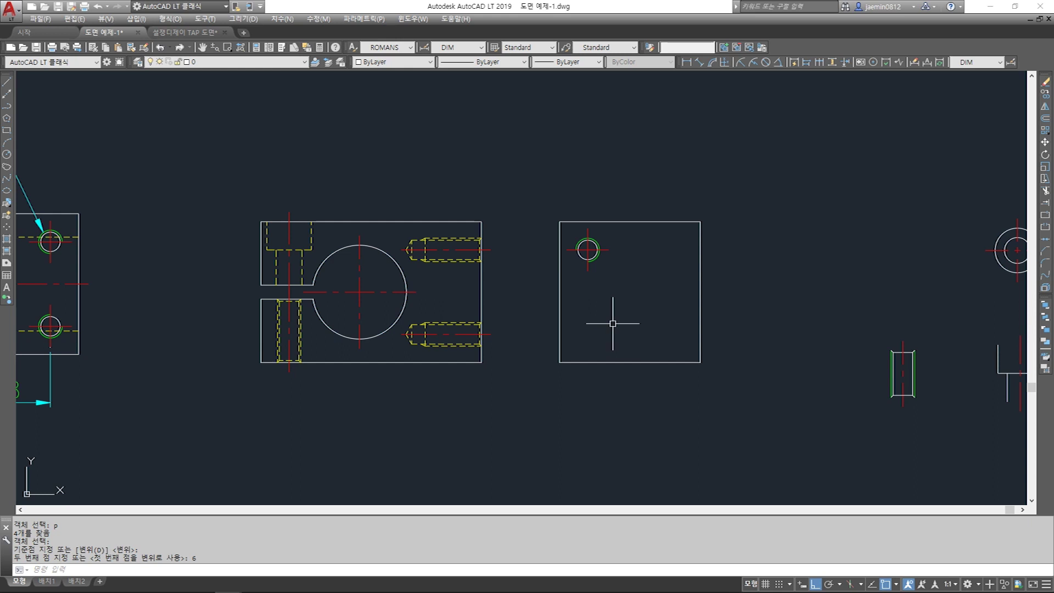
{"action": "type", "text": "3"}
{"action": "key", "text": "space"}
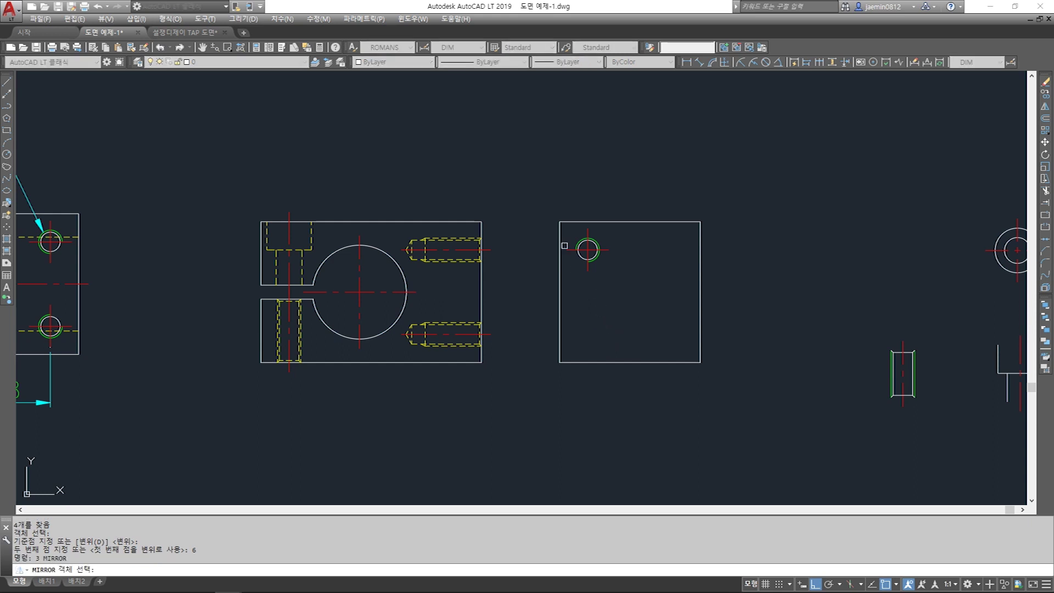
{"action": "left_click", "coordinate": [539, 189]}
{"action": "left_click", "coordinate": [608, 240]}
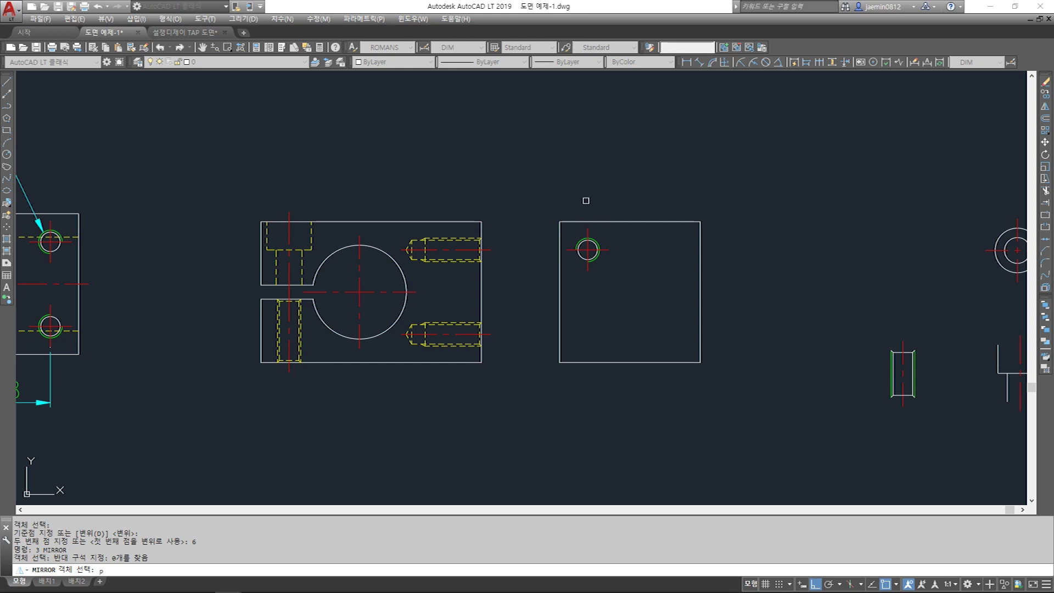
{"action": "type", "text": "p"}
{"action": "key", "text": "space"}
{"action": "key", "text": "space"}
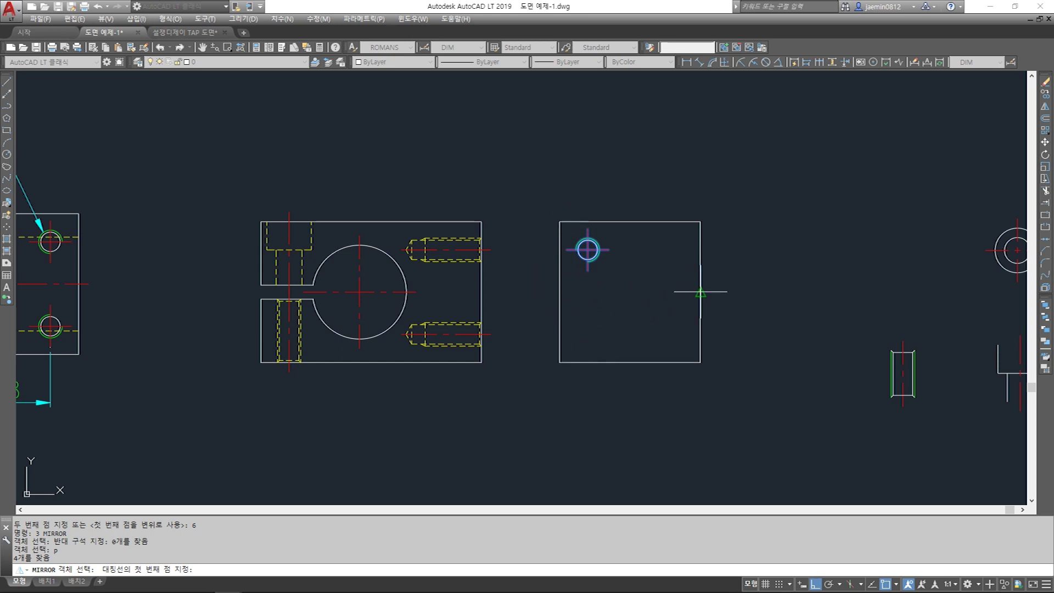
{"action": "left_click", "coordinate": [560, 291]}
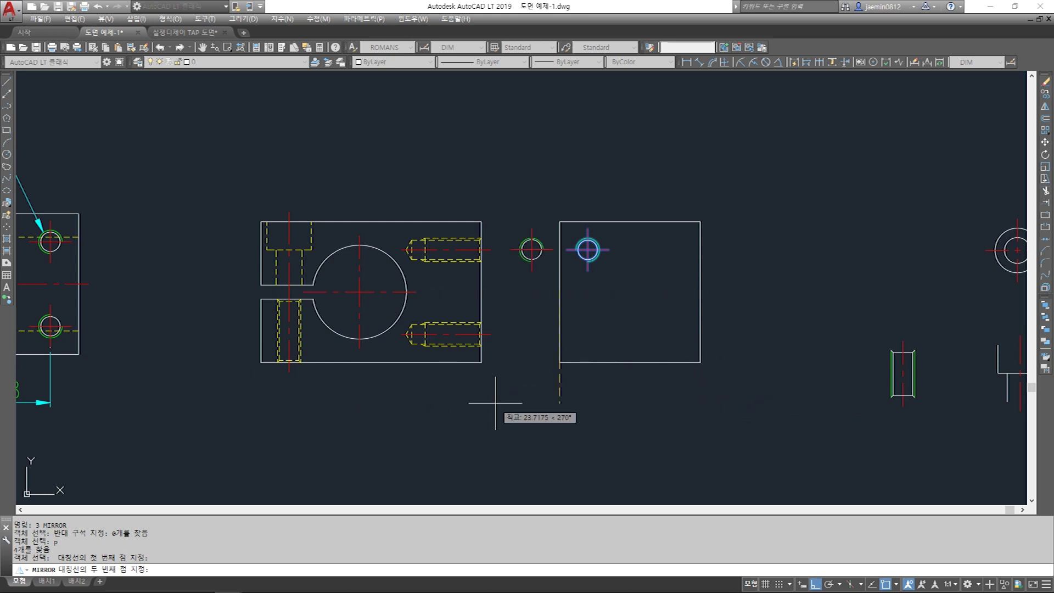
{"action": "left_click", "coordinate": [782, 295]}
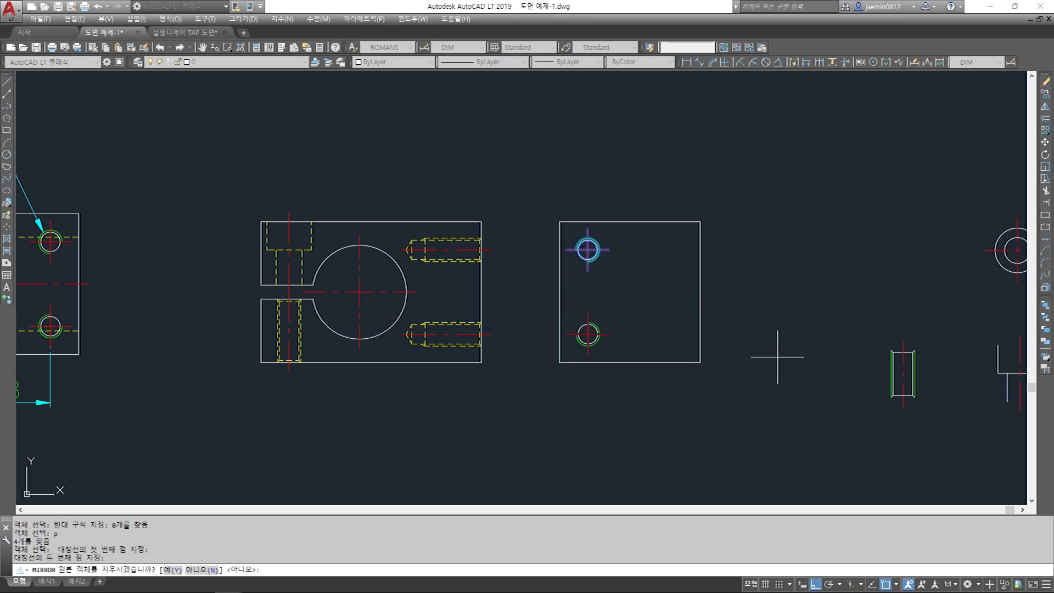
{"action": "key", "text": "Return"}
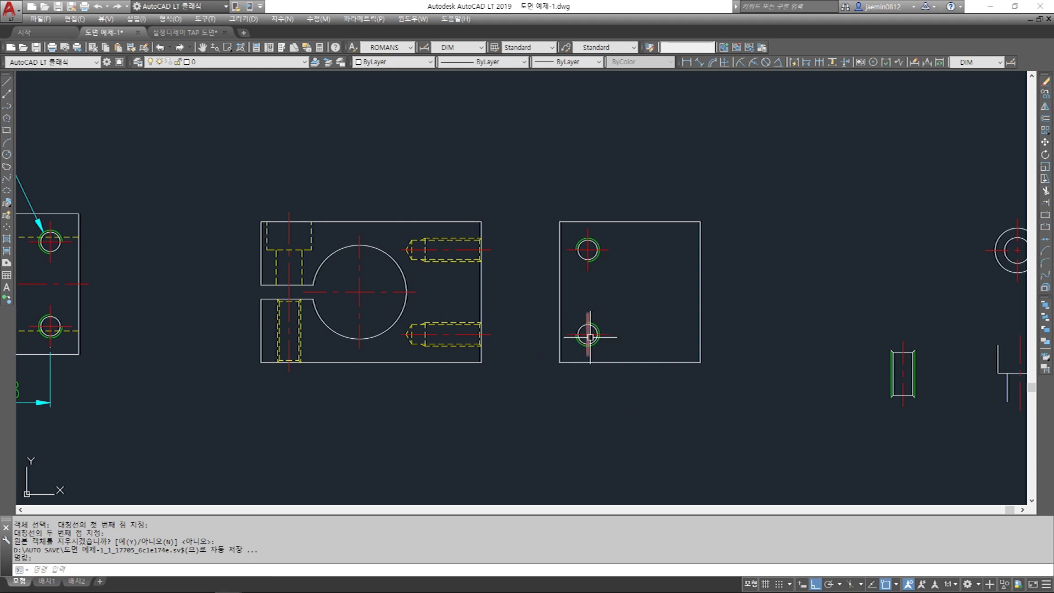
Mirror both left tapped-hole symbols about the side-view square's vertical mid-line, keeping the originals, to complete the four holes
{"action": "type", "text": "d"}
{"action": "key", "text": "BackSpace"}
{"action": "right_click", "coordinate": [588, 336]}
{"action": "left_click", "coordinate": [603, 346]}
{"action": "left_click", "coordinate": [542, 202]}
{"action": "left_click", "coordinate": [613, 280]}
{"action": "left_click", "coordinate": [539, 280]}
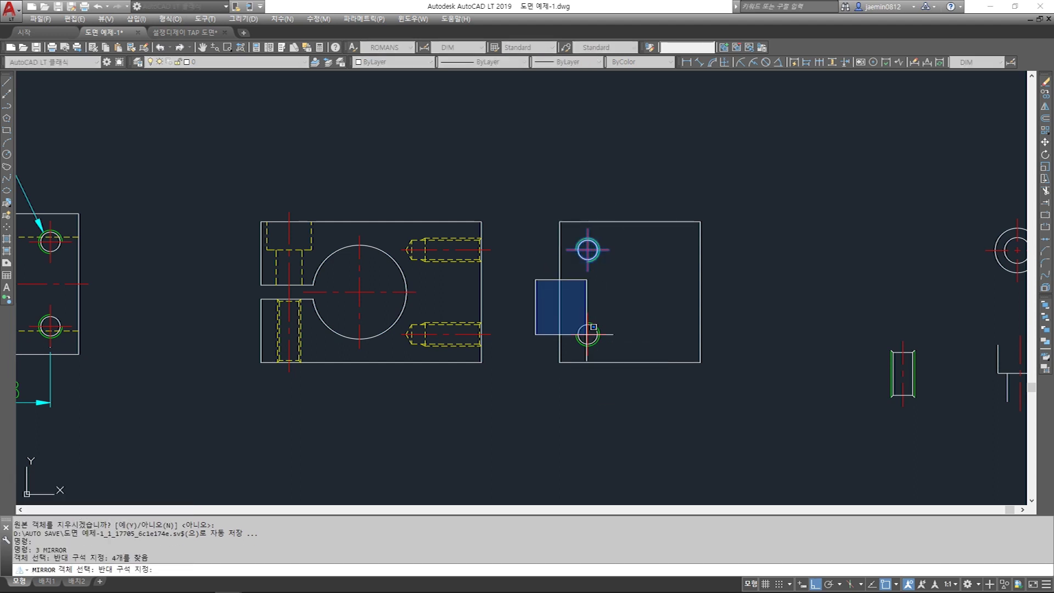
{"action": "left_click", "coordinate": [641, 399]}
{"action": "left_click", "coordinate": [532, 298]}
{"action": "left_click", "coordinate": [650, 395]}
{"action": "left_click", "coordinate": [529, 208]}
{"action": "left_click", "coordinate": [630, 290]}
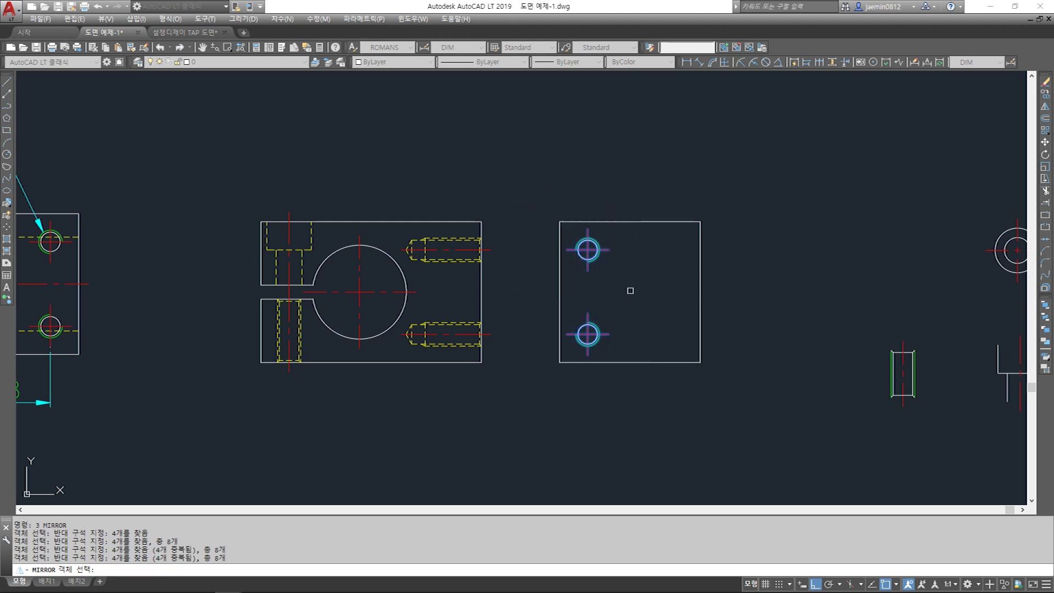
{"action": "key", "text": "Return"}
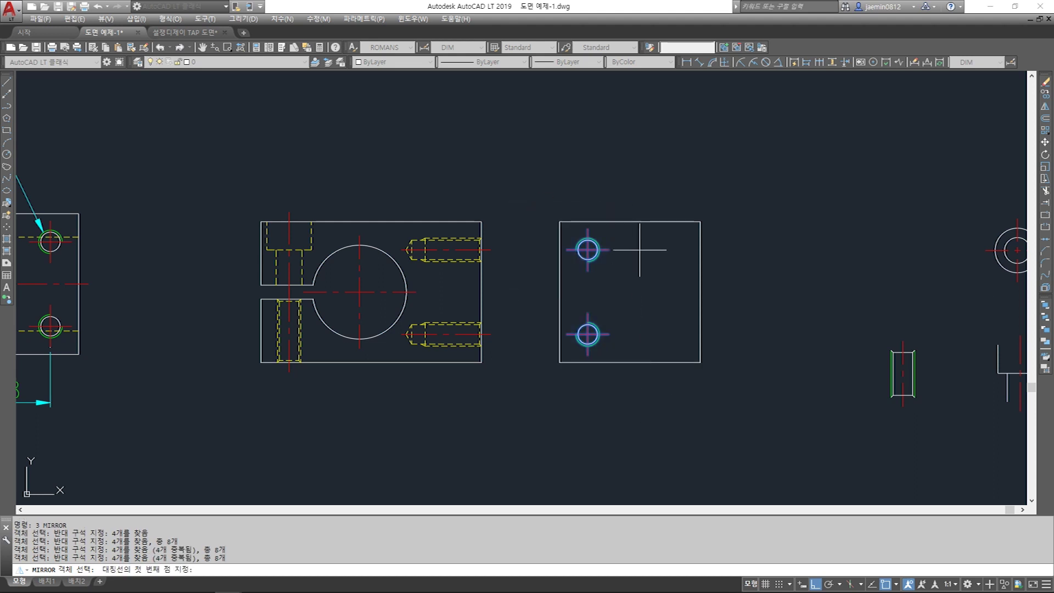
{"action": "left_click", "coordinate": [631, 221]}
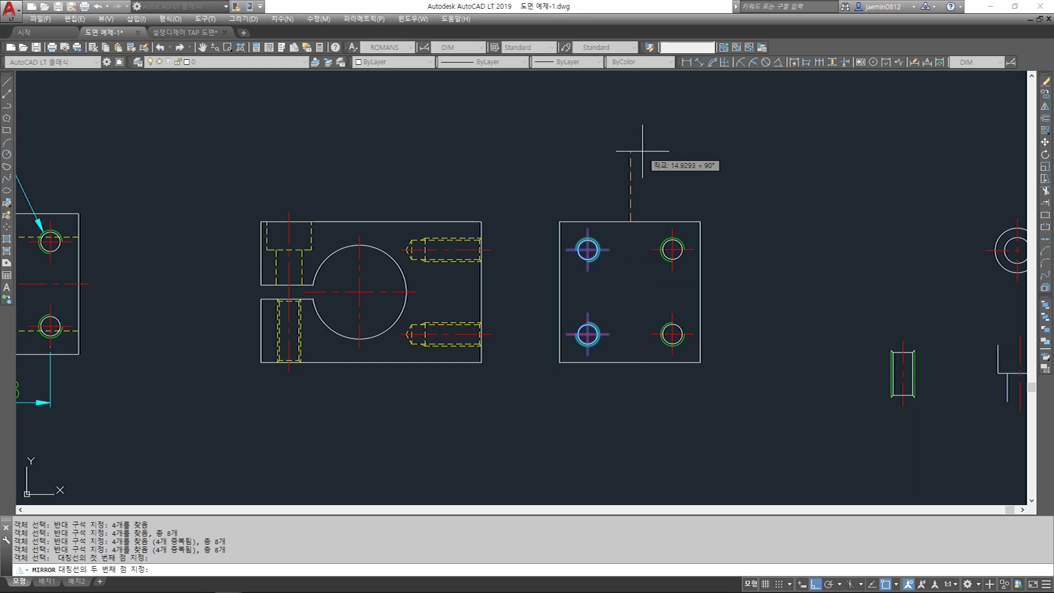
{"action": "left_click", "coordinate": [632, 417]}
{"action": "key", "text": "Return"}
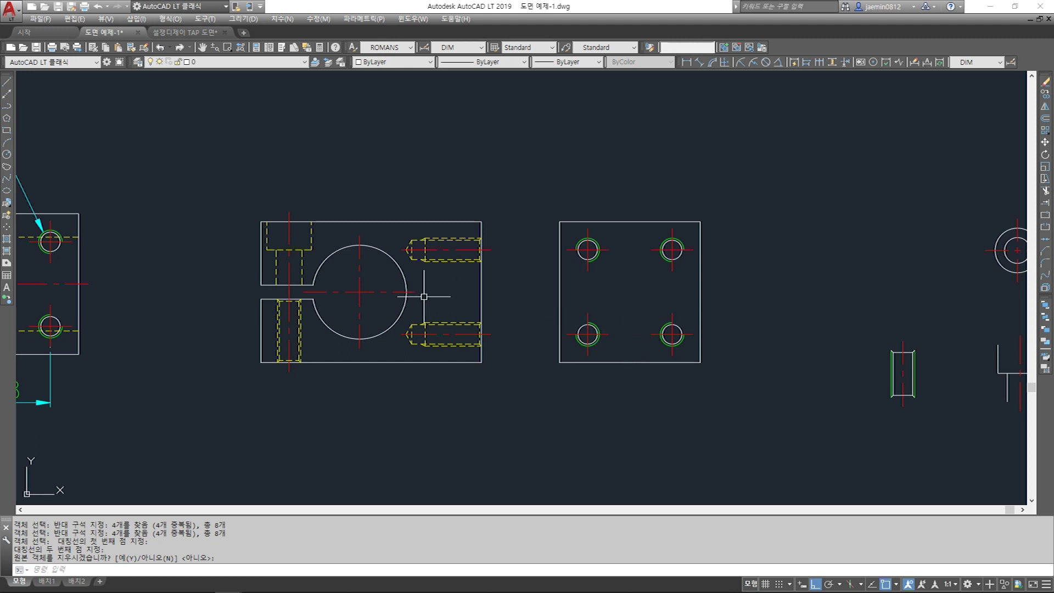
{"action": "left_click", "coordinate": [373, 246]}
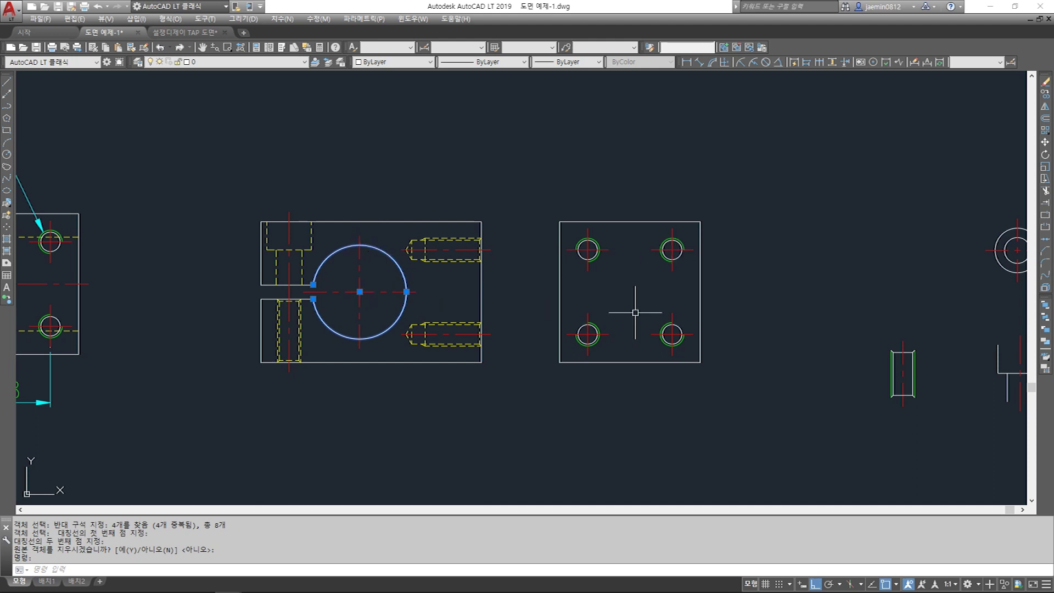
{"action": "key", "text": "Escape"}
{"action": "left_click", "coordinate": [377, 292]}
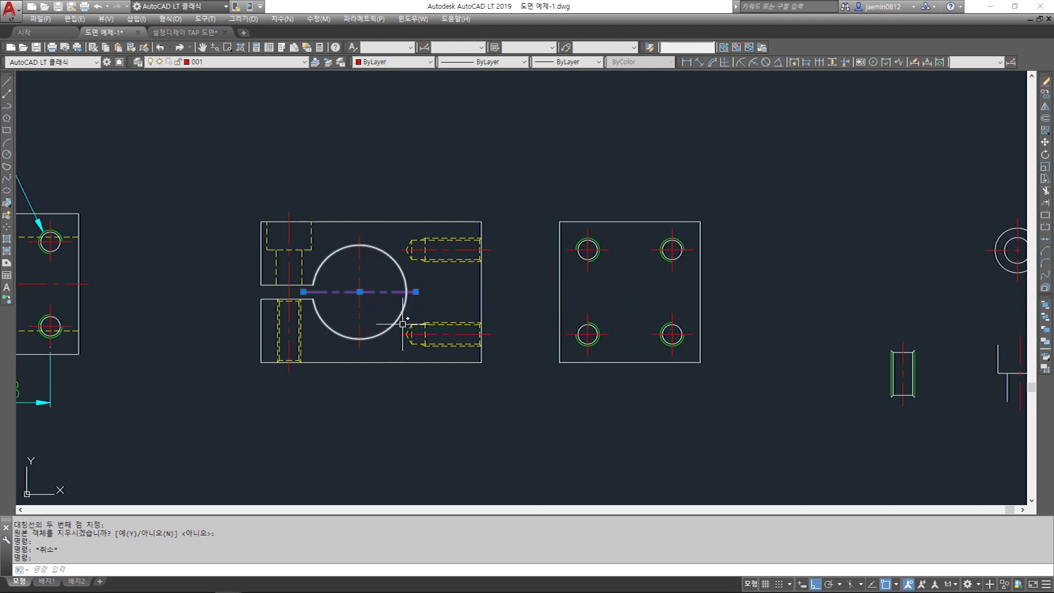
{"action": "key", "text": "Escape"}
{"action": "type", "text": "l"}
{"action": "key", "text": "Return"}
{"action": "key", "text": "Escape"}
{"action": "type", "text": "l"}
{"action": "key", "text": "Return"}
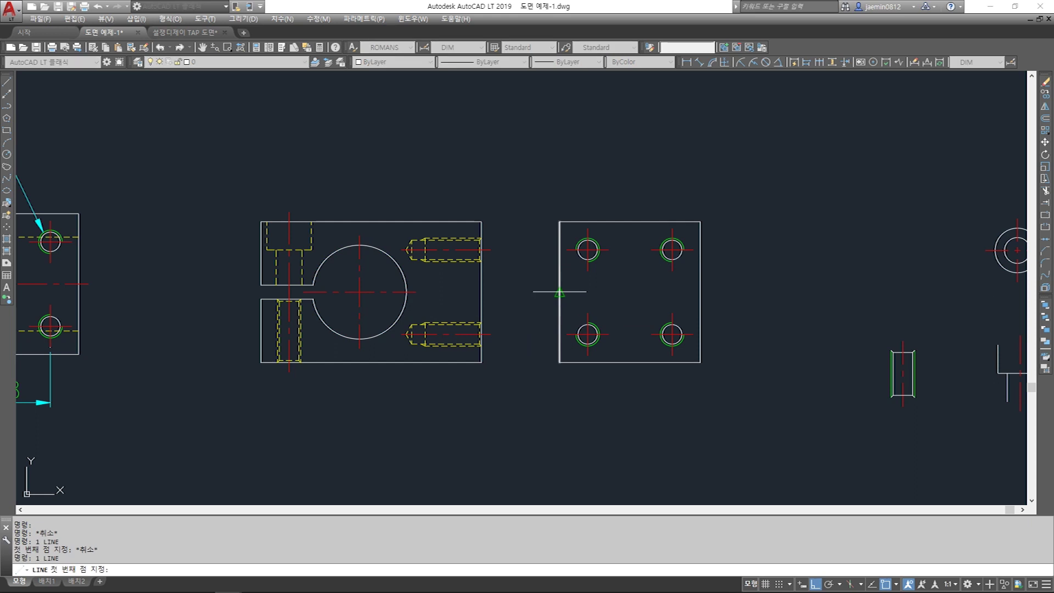
{"action": "left_click", "coordinate": [559, 291]}
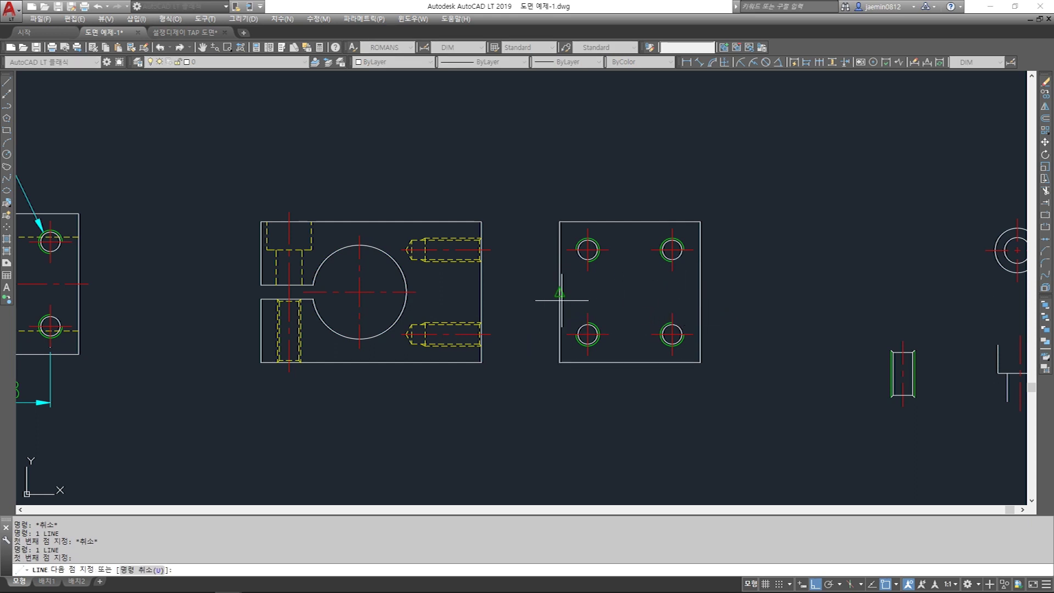
{"action": "key", "text": "Escape"}
Draw a horizontal line from the right end of the large circle's centre line to the midpoint of the side-view square's right edge
{"action": "type", "text": "l"}
{"action": "key", "text": "Return"}
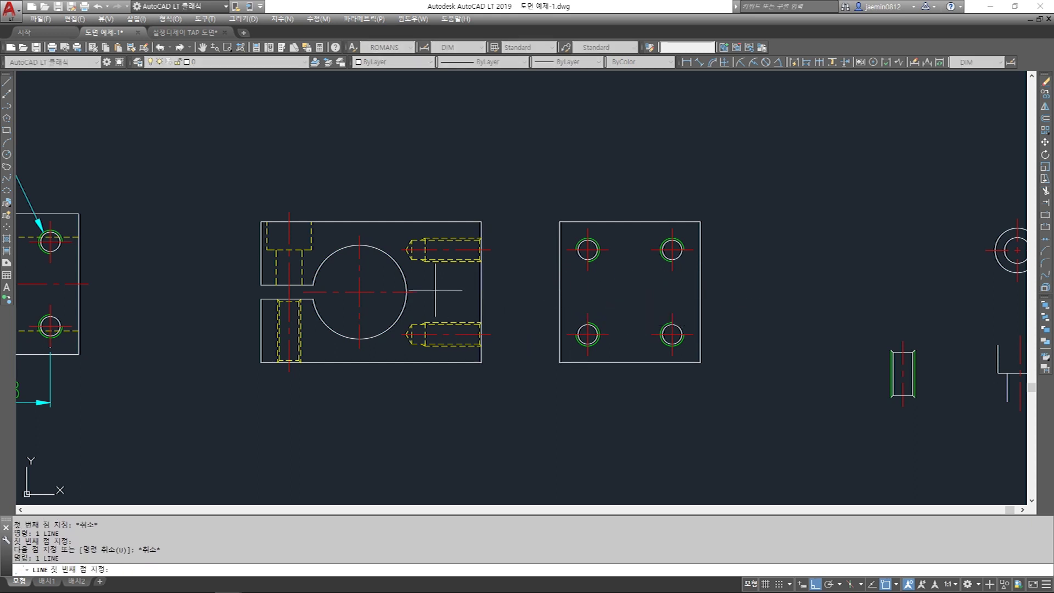
{"action": "left_click", "coordinate": [415, 291]}
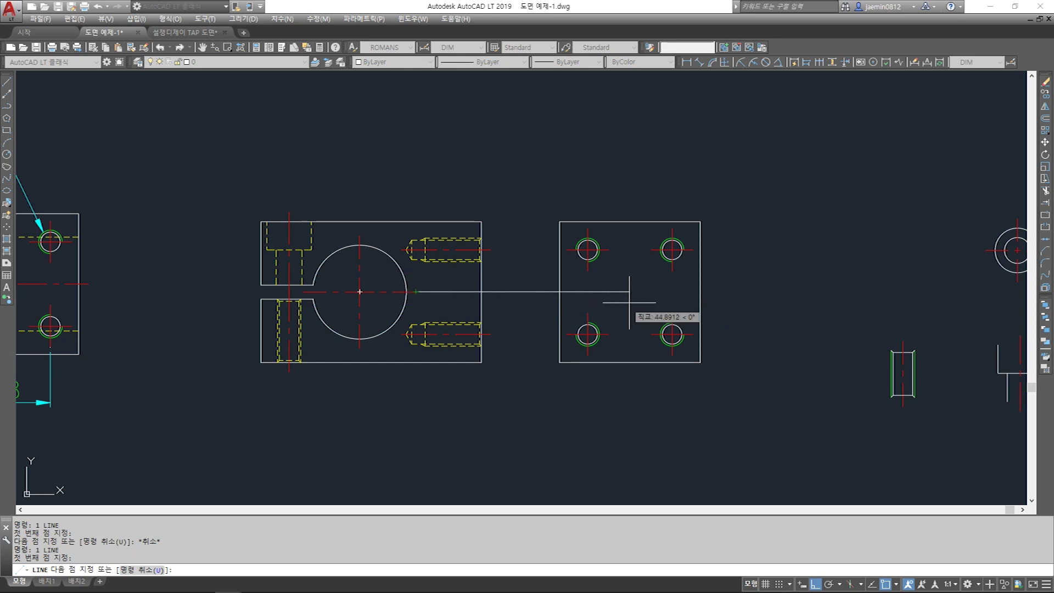
{"action": "left_click", "coordinate": [700, 285]}
{"action": "key", "text": "Escape"}
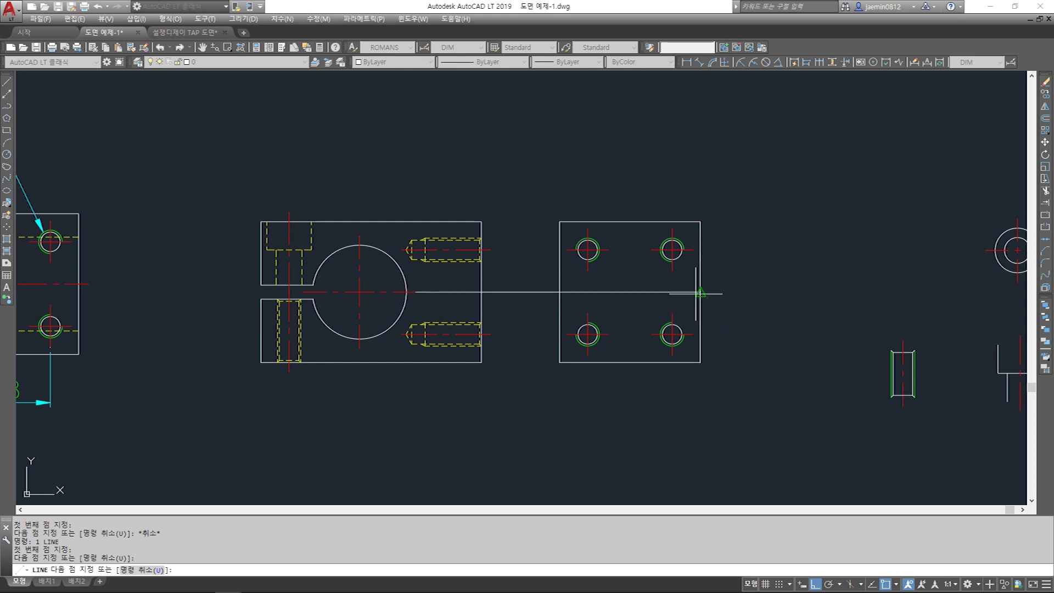
Trim the new horizontal line at the side-view square's left edge, removing the part between the two views
{"action": "type", "text": "tr"}
{"action": "key", "text": "space"}
{"action": "left_click", "coordinate": [549, 281]}
{"action": "left_click", "coordinate": [582, 293]}
{"action": "left_click", "coordinate": [586, 279]}
{"action": "left_click", "coordinate": [530, 288]}
{"action": "key", "text": "space"}
{"action": "left_click", "coordinate": [527, 271]}
{"action": "left_click", "coordinate": [516, 318]}
{"action": "key", "text": "Escape"}
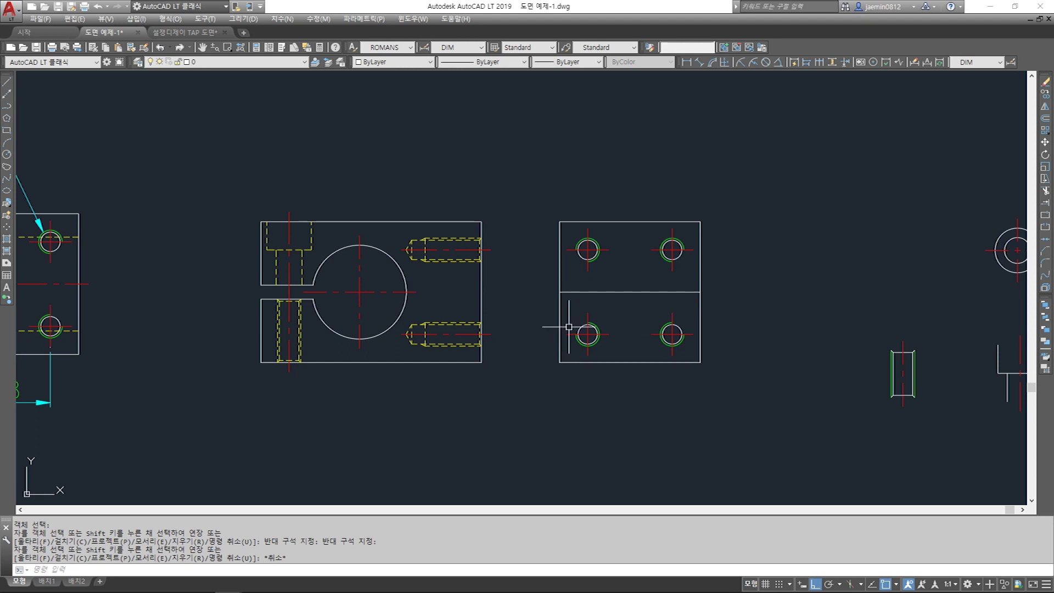
{"action": "left_click", "coordinate": [607, 283]}
{"action": "left_click", "coordinate": [596, 302]}
{"action": "key", "text": "Escape"}
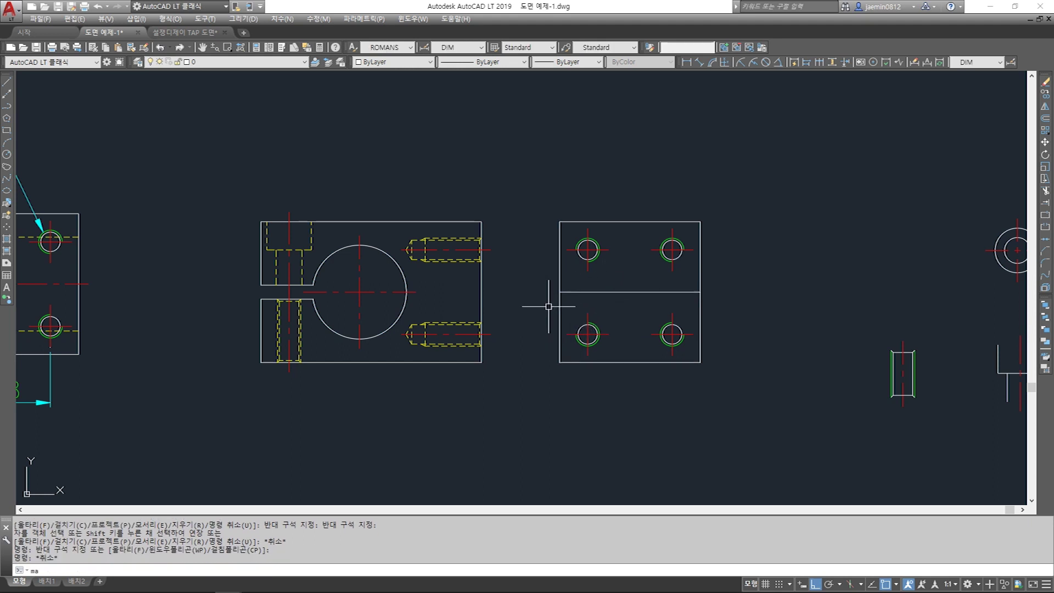
Match the properties of the large circle's horizontal centre line onto the horizontal line across the side-view square
{"action": "key", "text": "Return"}
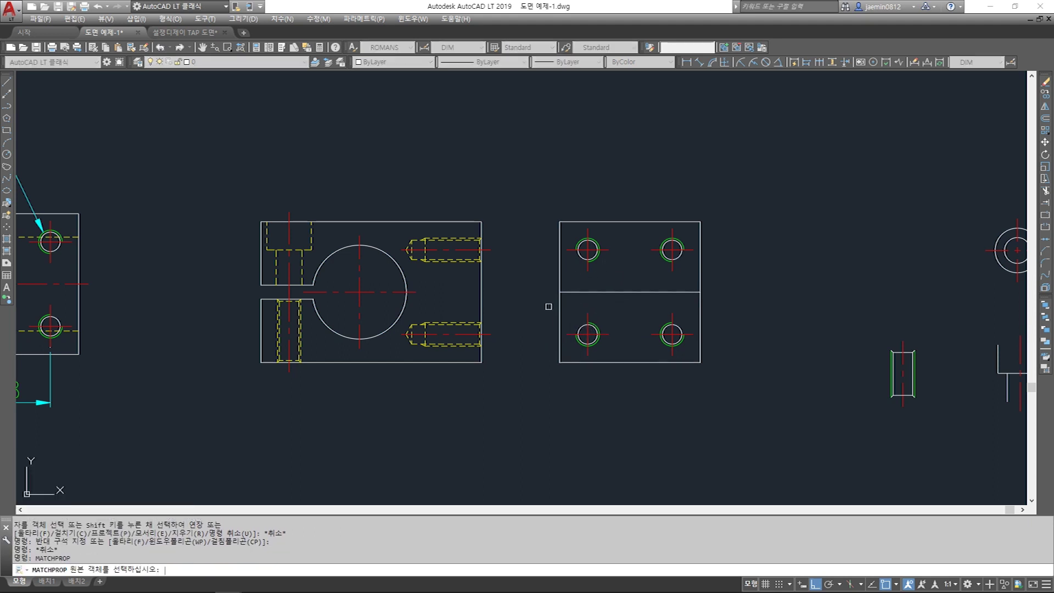
{"action": "left_click", "coordinate": [371, 291]}
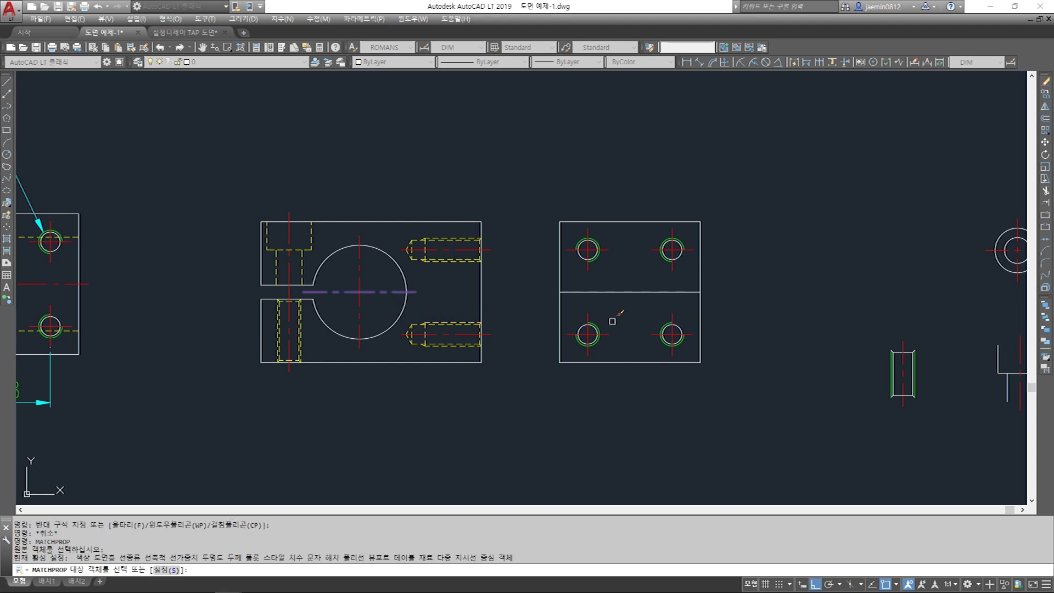
{"action": "left_click", "coordinate": [648, 281]}
{"action": "left_click", "coordinate": [635, 299]}
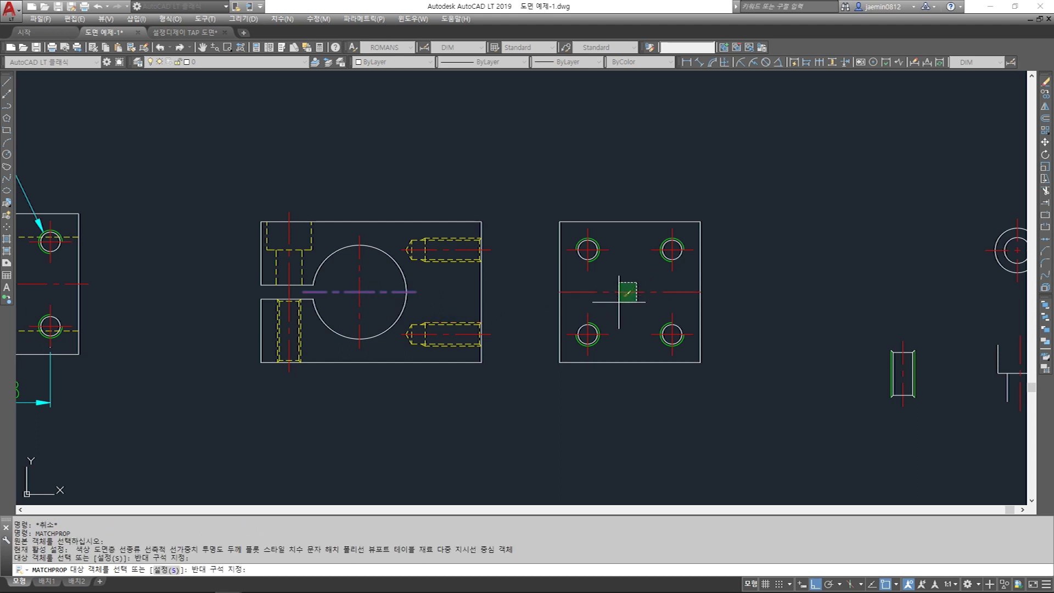
{"action": "left_click", "coordinate": [619, 301]}
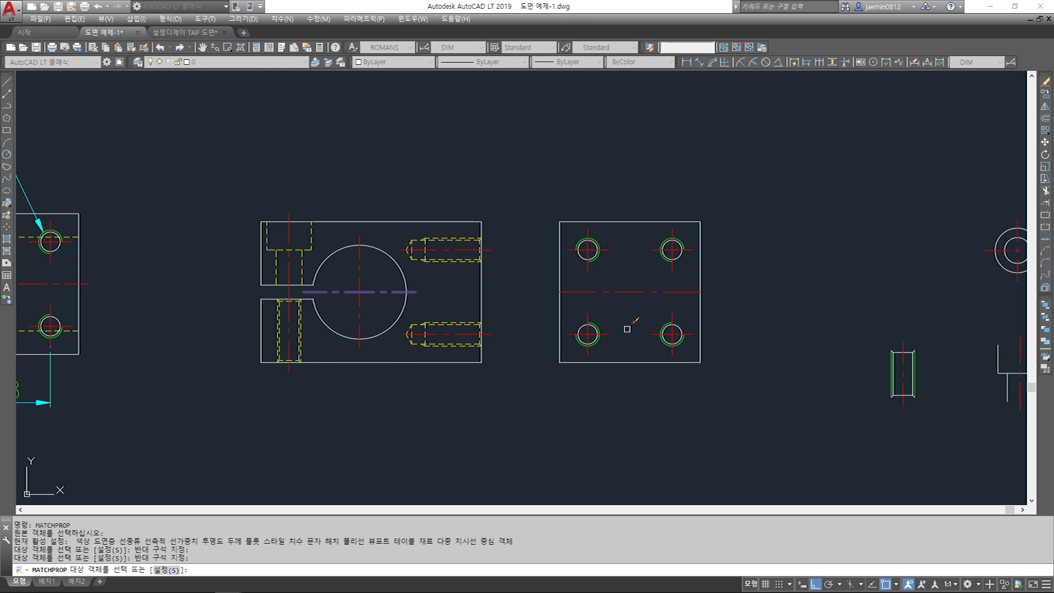
{"action": "key", "text": "Escape"}
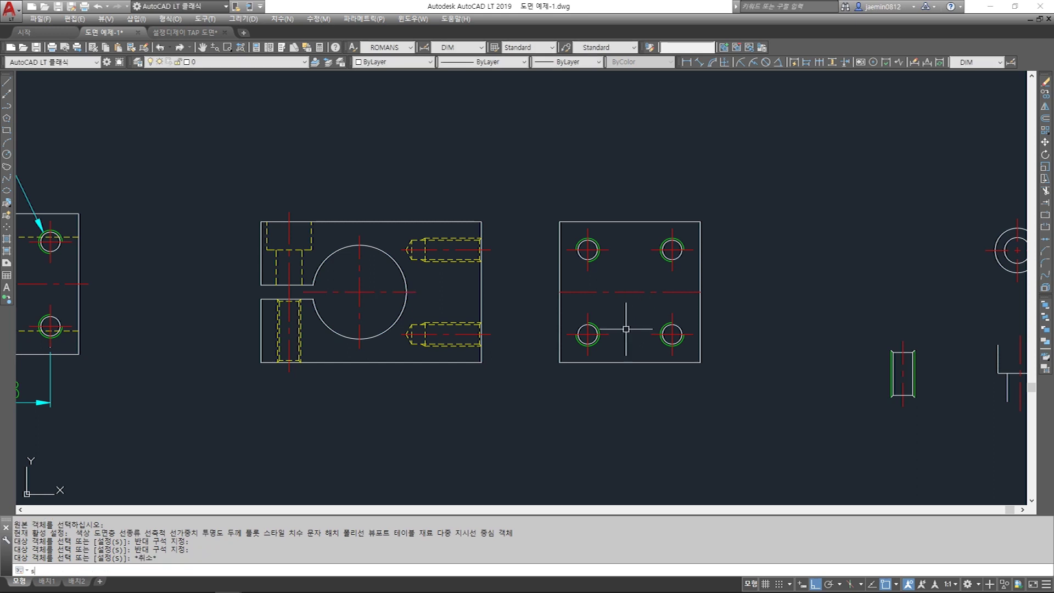
Stretch the left end of the side view's horizontal centre line 2 units outward past the square's left edge
{"action": "key", "text": "Return"}
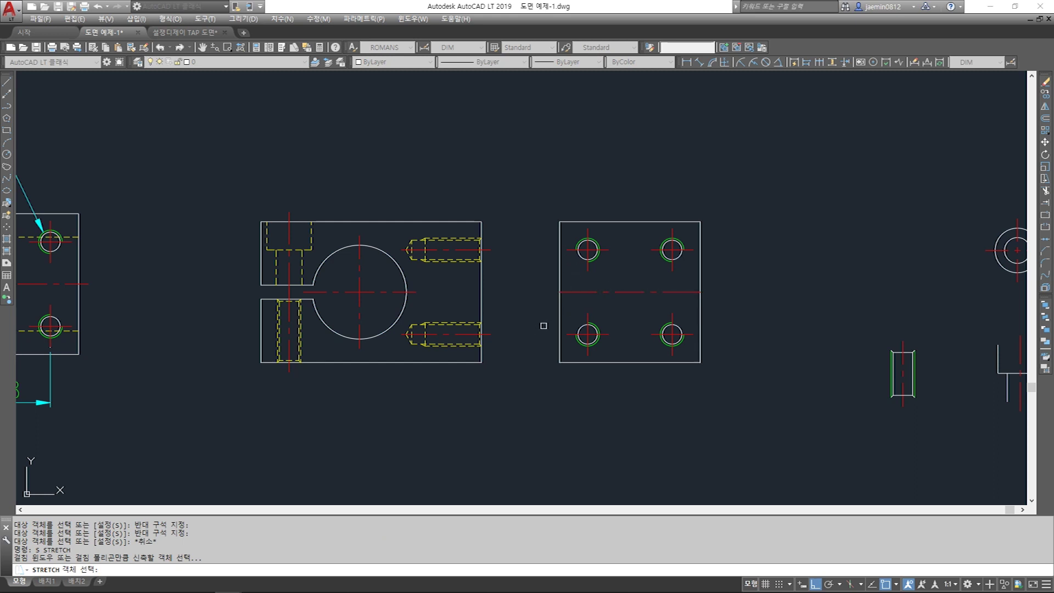
{"action": "scroll", "coordinate": [588, 293], "scroll_direction": "up", "scroll_amount": 2}
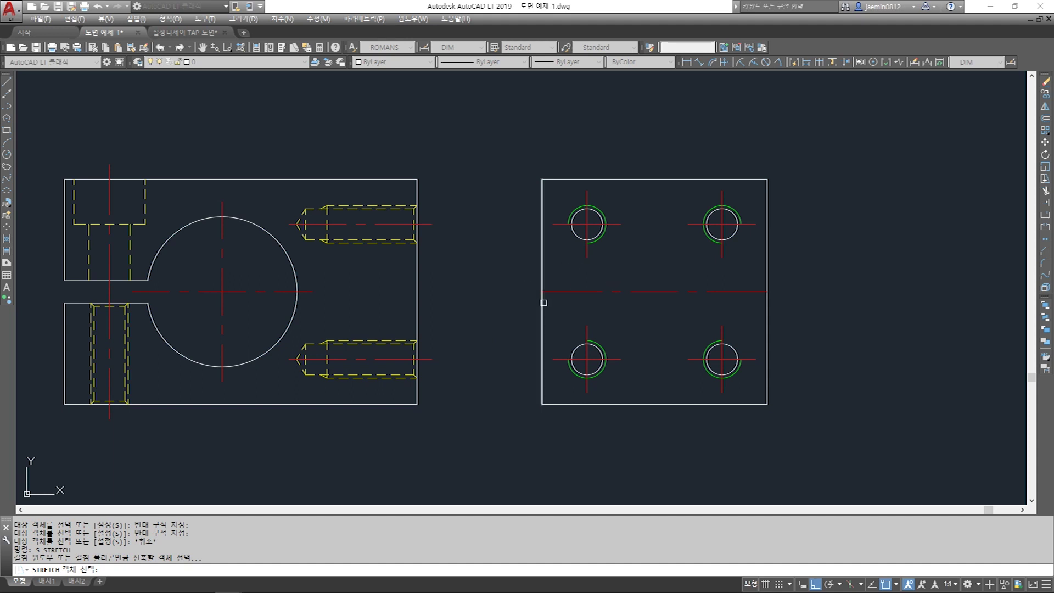
{"action": "left_click", "coordinate": [571, 271]}
{"action": "left_click", "coordinate": [515, 306]}
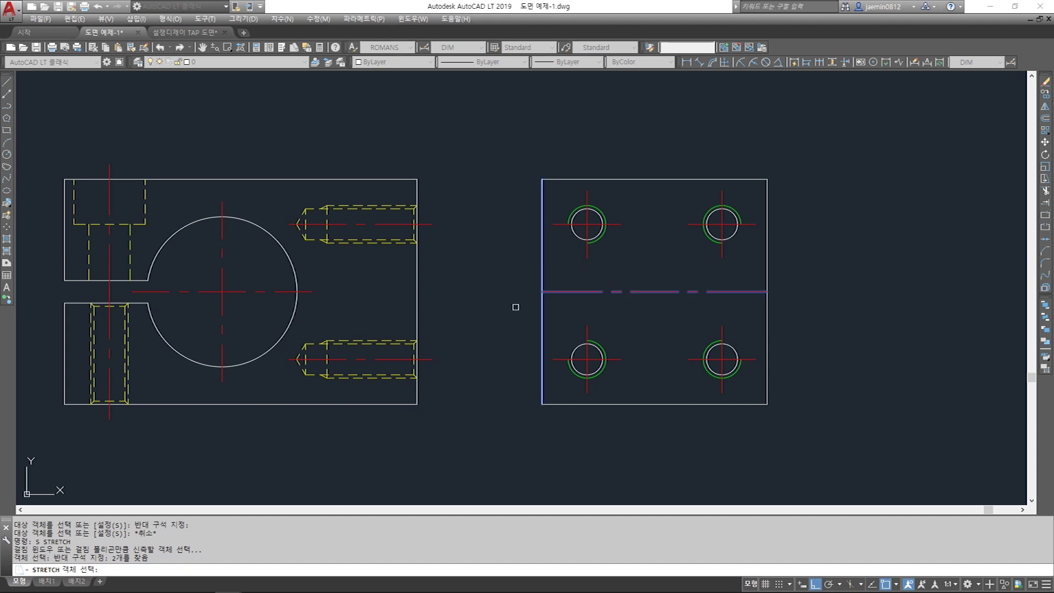
{"action": "left_click", "coordinate": [512, 310]}
{"action": "left_click", "coordinate": [569, 268]}
{"action": "left_click", "coordinate": [512, 310]}
{"action": "left_click", "coordinate": [563, 269]}
{"action": "left_click", "coordinate": [499, 328]}
{"action": "key", "text": "Return"}
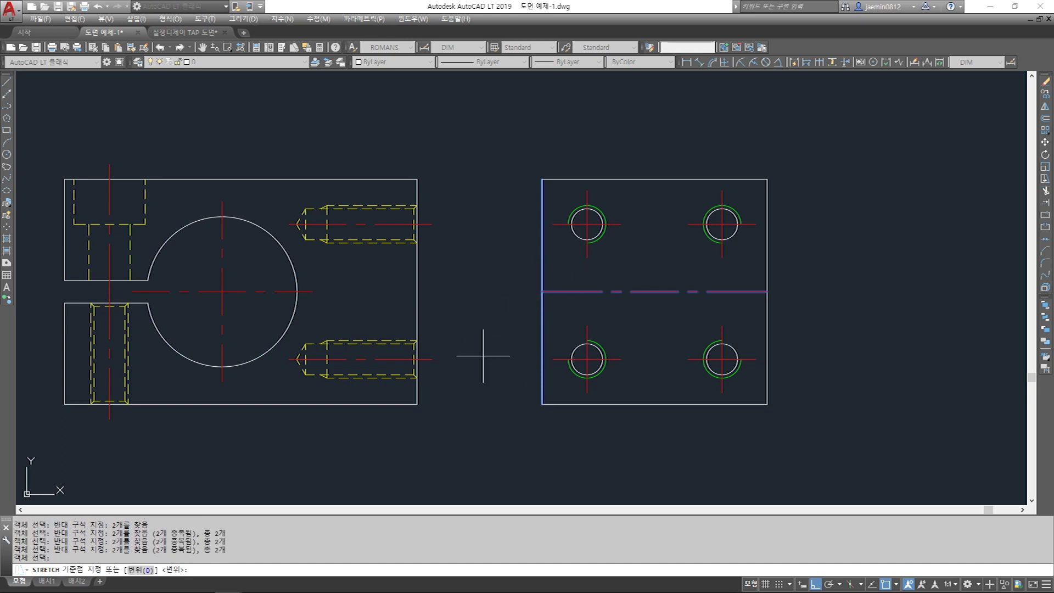
{"action": "left_click", "coordinate": [490, 326]}
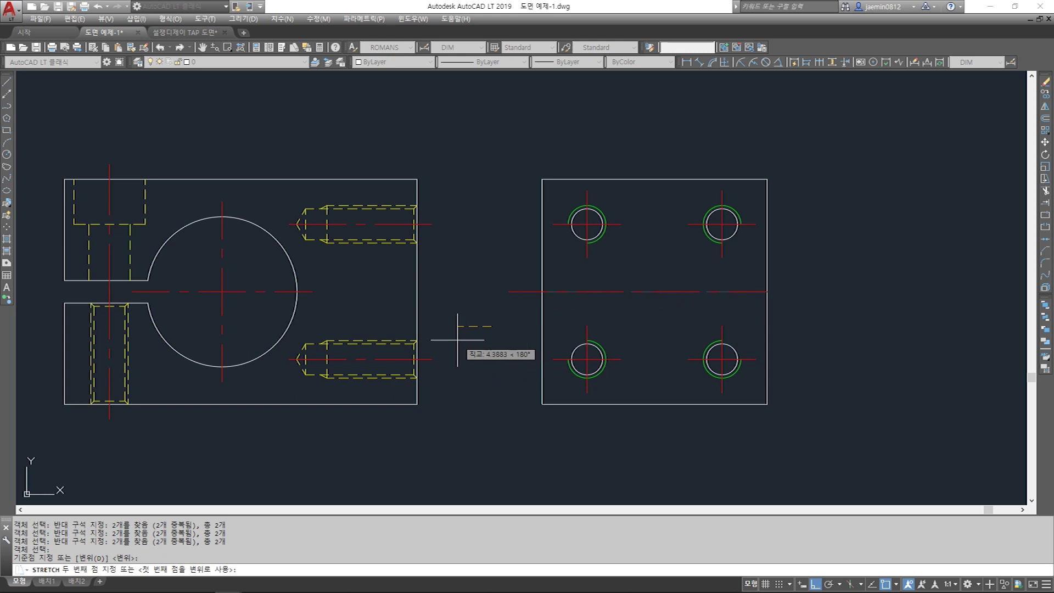
{"action": "key", "text": "Return"}
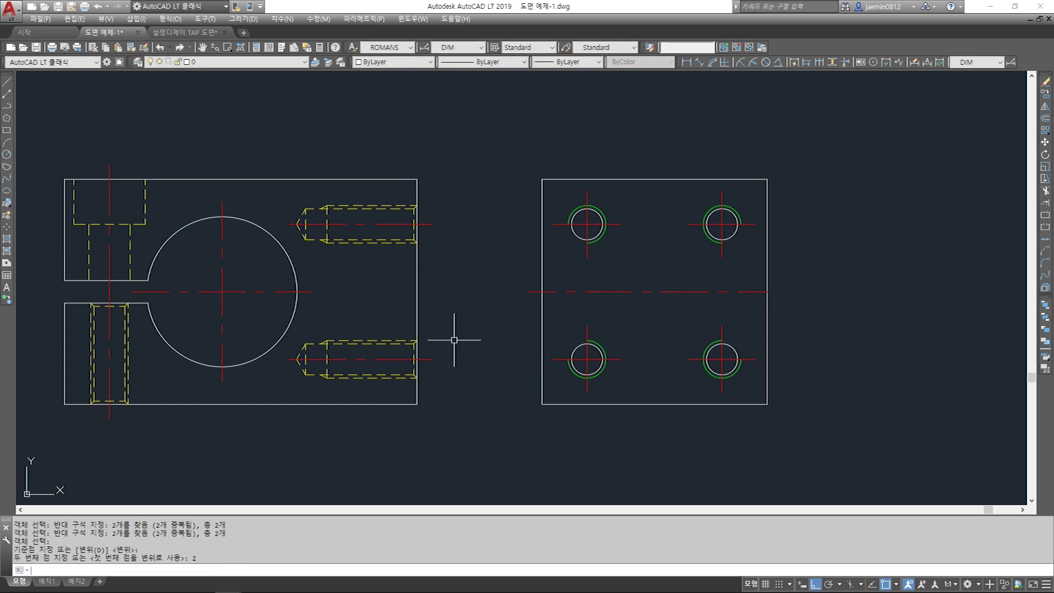
Stretch the right end of the side view's horizontal centre line 2 units outward past the square's right edge
{"action": "type", "text": "s"}
{"action": "key", "text": "Return"}
{"action": "left_click", "coordinate": [812, 278]}
{"action": "left_click", "coordinate": [752, 307]}
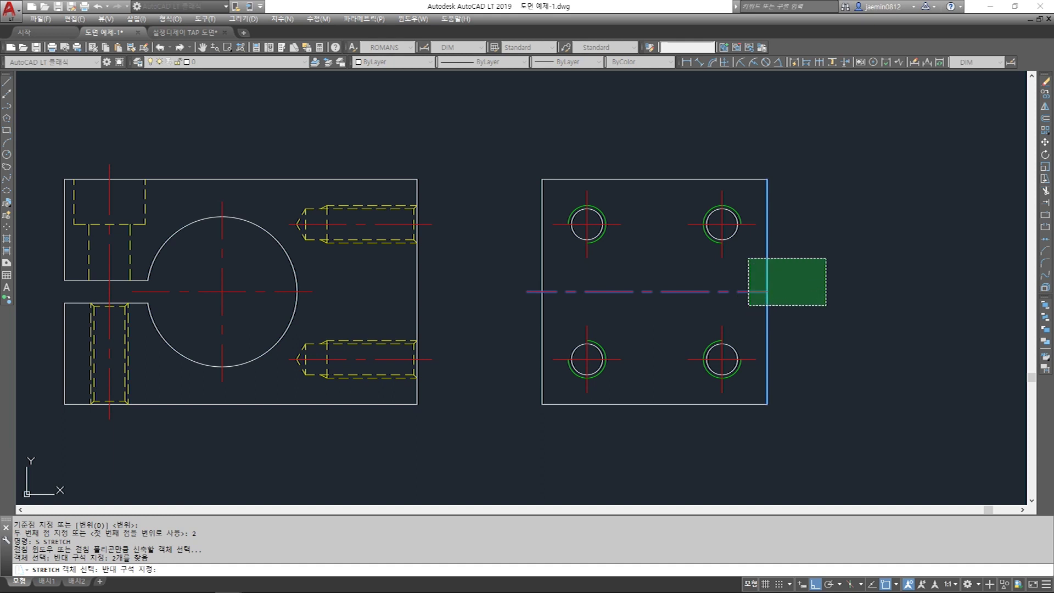
{"action": "left_click", "coordinate": [746, 307]}
{"action": "left_click", "coordinate": [752, 302]}
{"action": "left_click", "coordinate": [774, 286]}
{"action": "key", "text": "Return"}
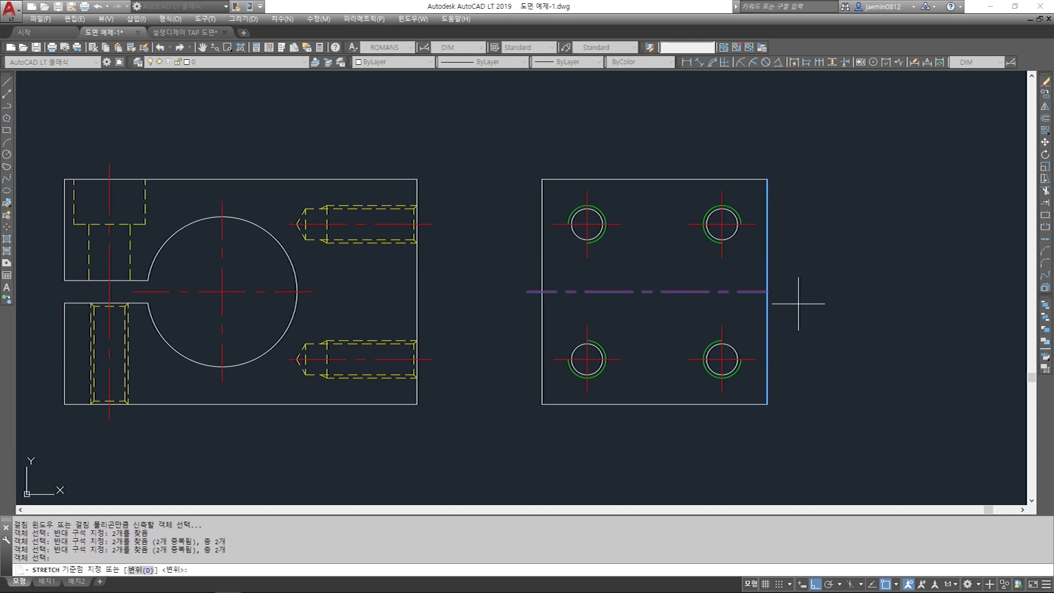
{"action": "left_click", "coordinate": [805, 306]}
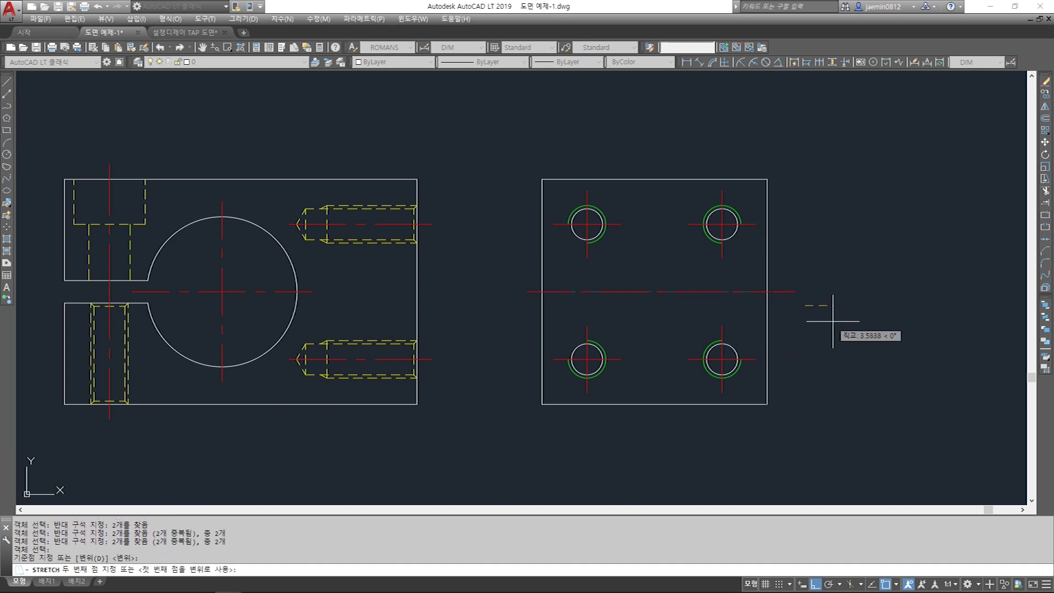
{"action": "key", "text": "Return"}
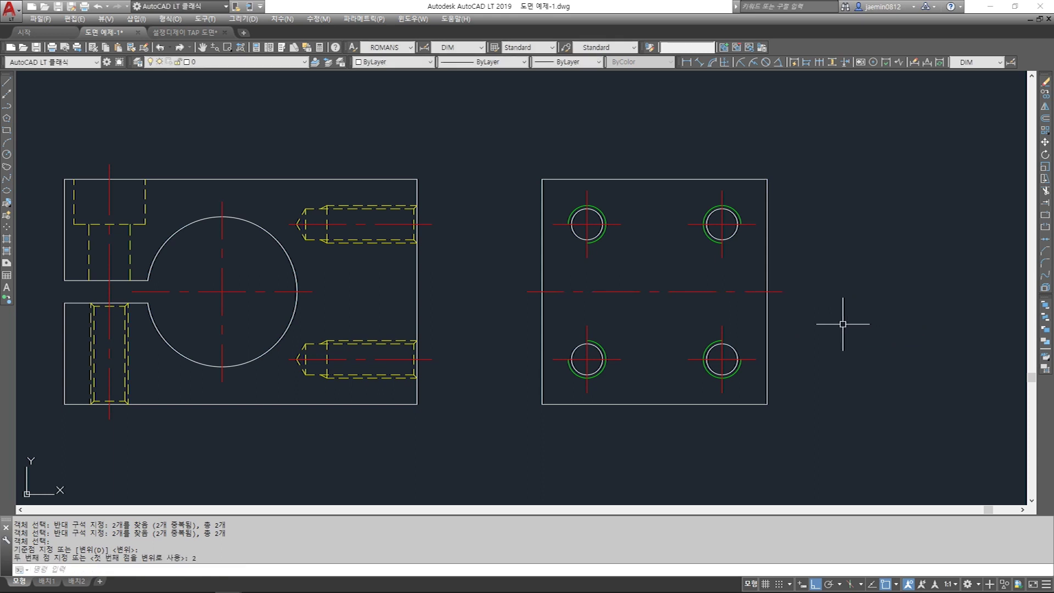
{"action": "middle_click_drag", "start_coordinate": [821, 319], "coordinate": [846, 316]}
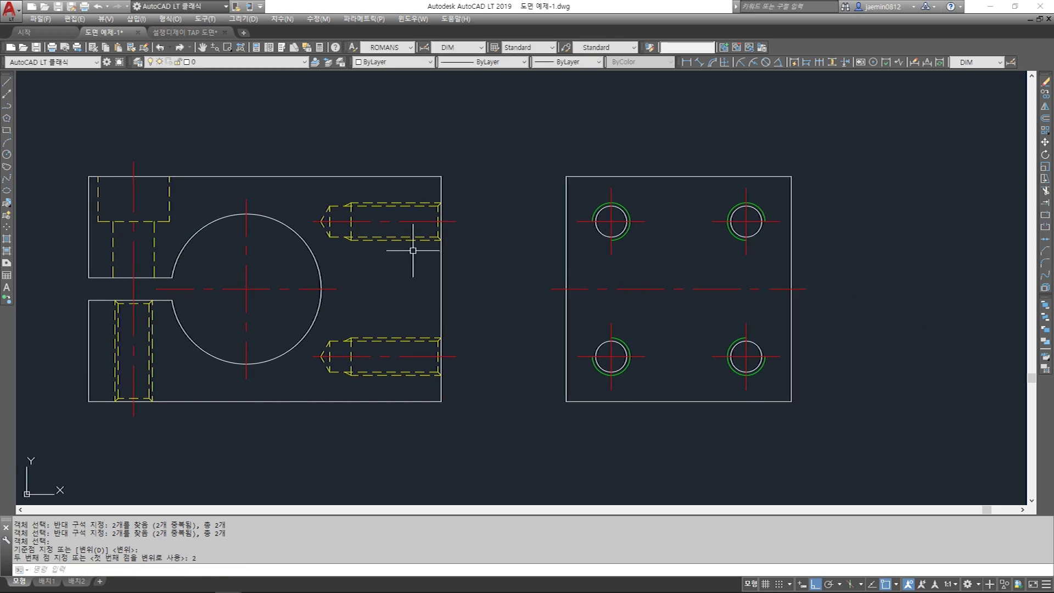
Draw two horizontal projection lines from the large circle's top and bottom points to beyond the side-view square's right edge
{"action": "left_click", "coordinate": [252, 214]}
{"action": "key", "text": "Escape"}
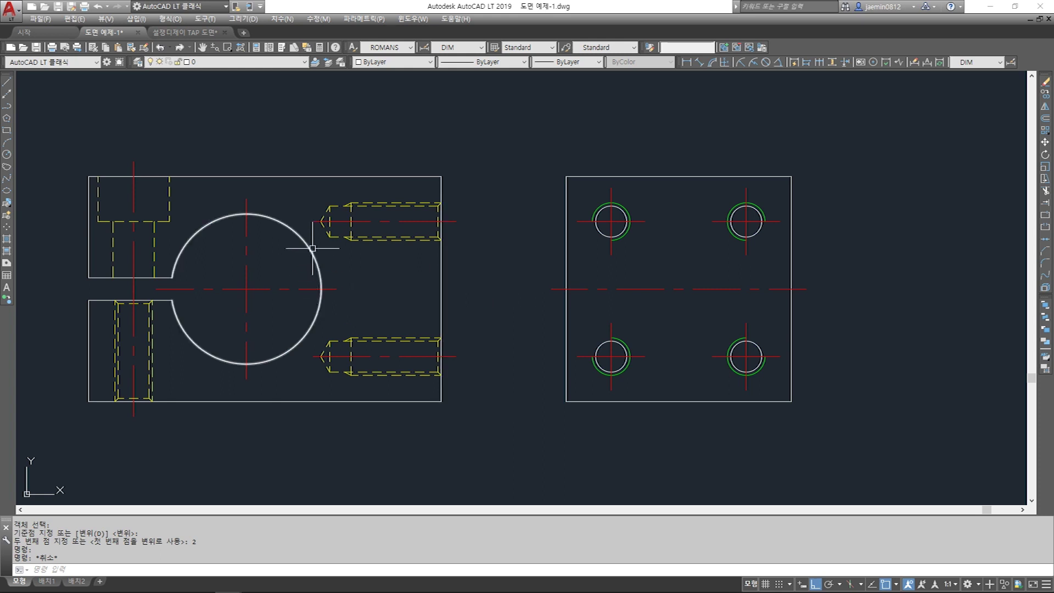
{"action": "key", "text": "Escape"}
{"action": "type", "text": "l"}
{"action": "key", "text": "Return"}
{"action": "left_click", "coordinate": [245, 215]}
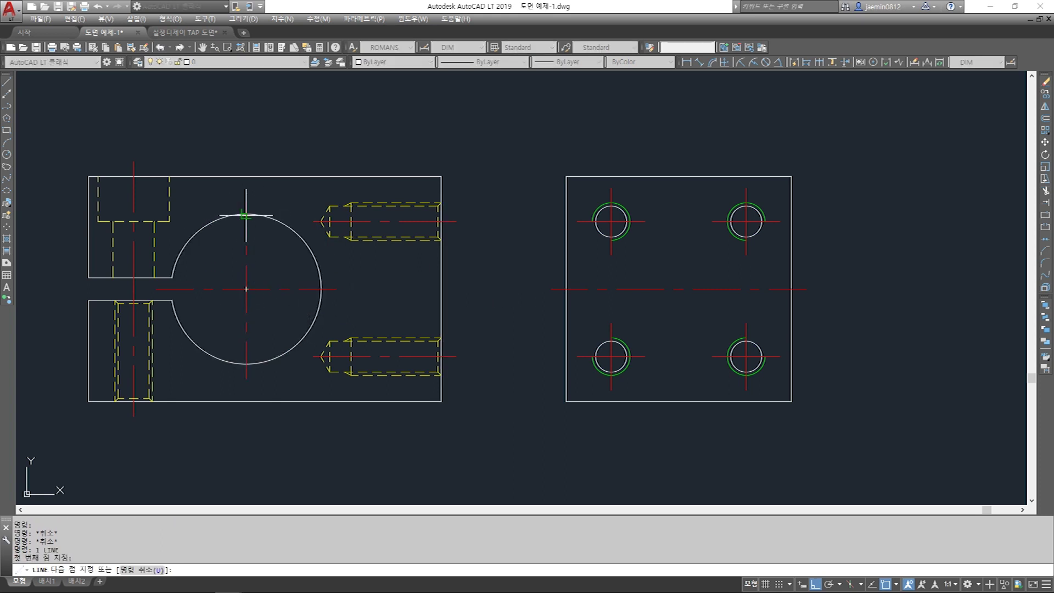
{"action": "left_click", "coordinate": [892, 275]}
{"action": "key", "text": "Escape"}
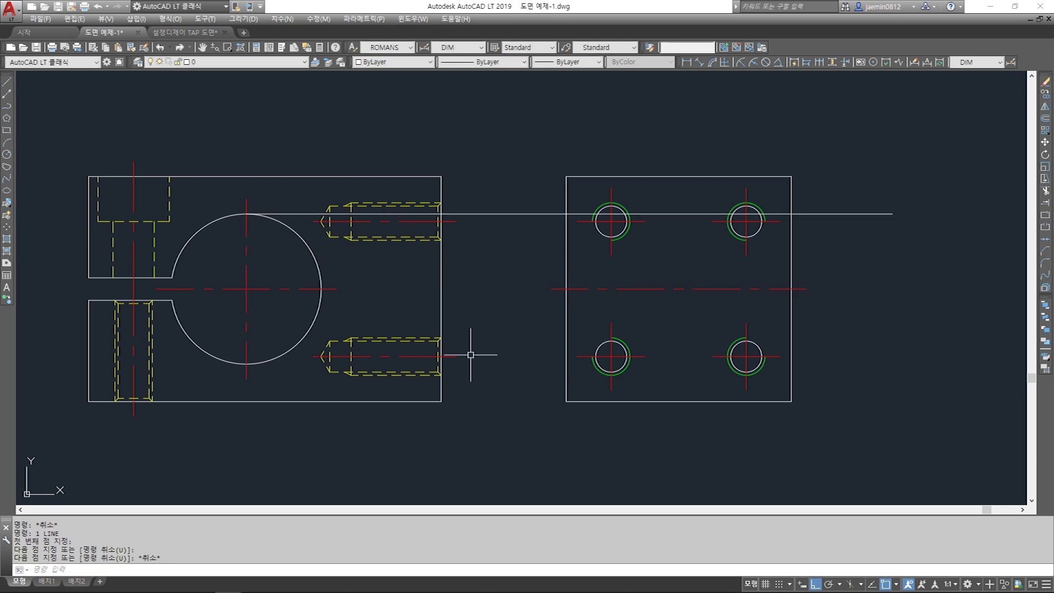
{"action": "key", "text": "space"}
{"action": "left_click", "coordinate": [246, 289]}
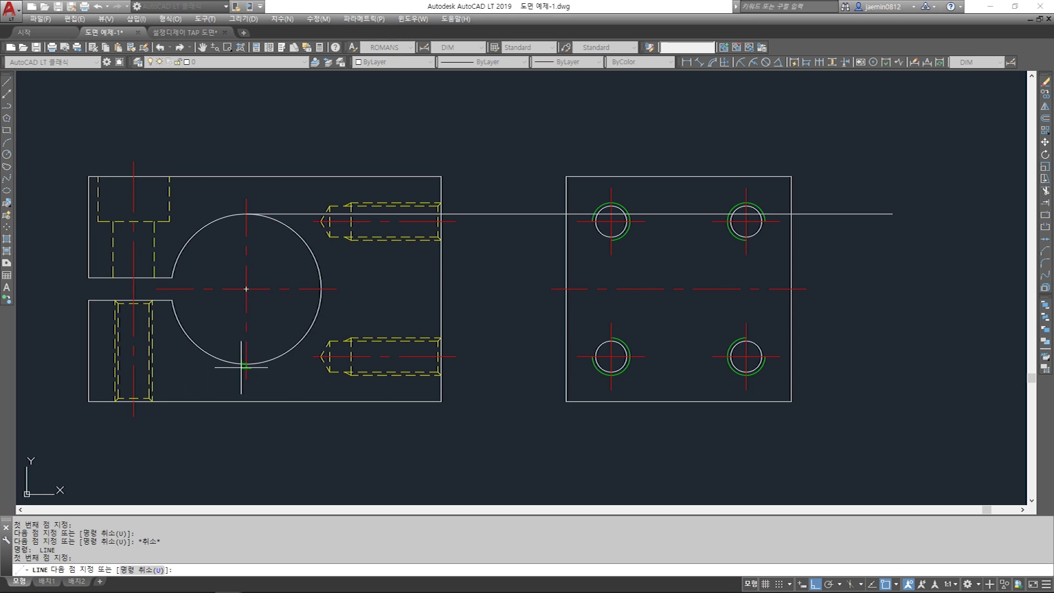
{"action": "left_click", "coordinate": [882, 385]}
{"action": "key", "text": "Escape"}
Trim both projection lines at the side-view square's left and right edges, keeping only the parts inside the square
{"action": "type", "text": "t"}
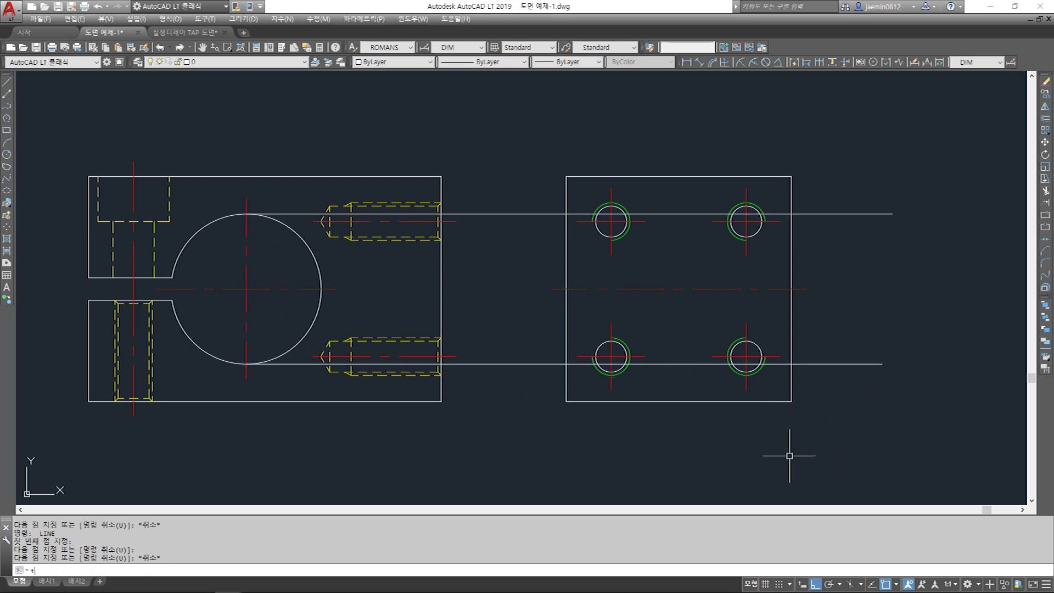
{"action": "type", "text": "r"}
{"action": "key", "text": "Return"}
{"action": "left_click", "coordinate": [823, 310]}
{"action": "left_click", "coordinate": [757, 312]}
{"action": "left_click", "coordinate": [566, 310]}
{"action": "key", "text": "Return"}
{"action": "left_click", "coordinate": [509, 179]}
{"action": "left_click", "coordinate": [480, 385]}
{"action": "left_click", "coordinate": [855, 166]}
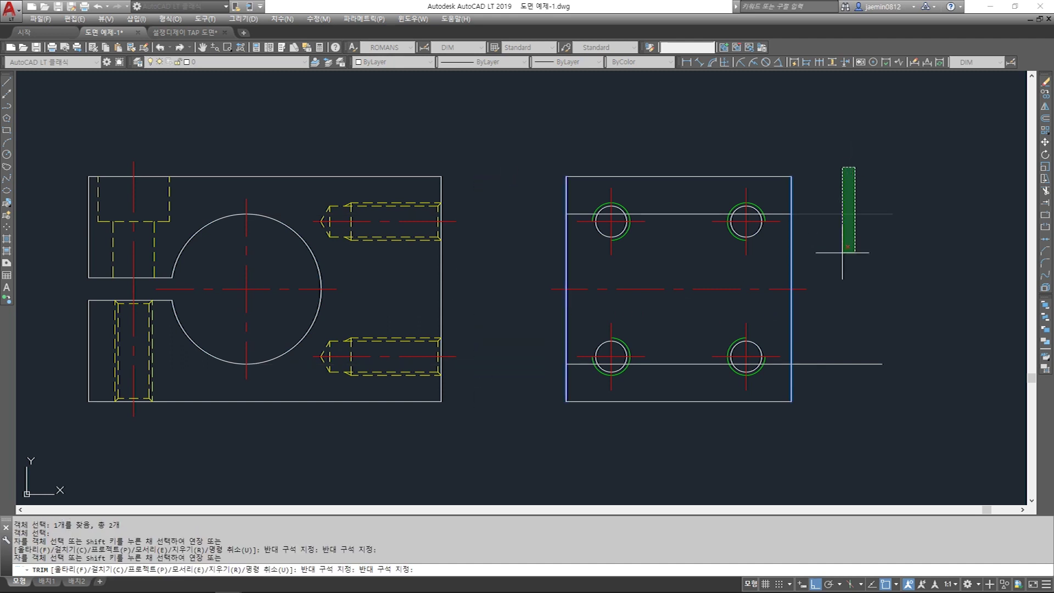
{"action": "left_click", "coordinate": [836, 380]}
{"action": "key", "text": "Escape"}
{"action": "left_click", "coordinate": [685, 376]}
{"action": "left_click", "coordinate": [677, 348]}
{"action": "left_click", "coordinate": [682, 250]}
{"action": "left_click", "coordinate": [676, 207]}
{"action": "left_click", "coordinate": [669, 333]}
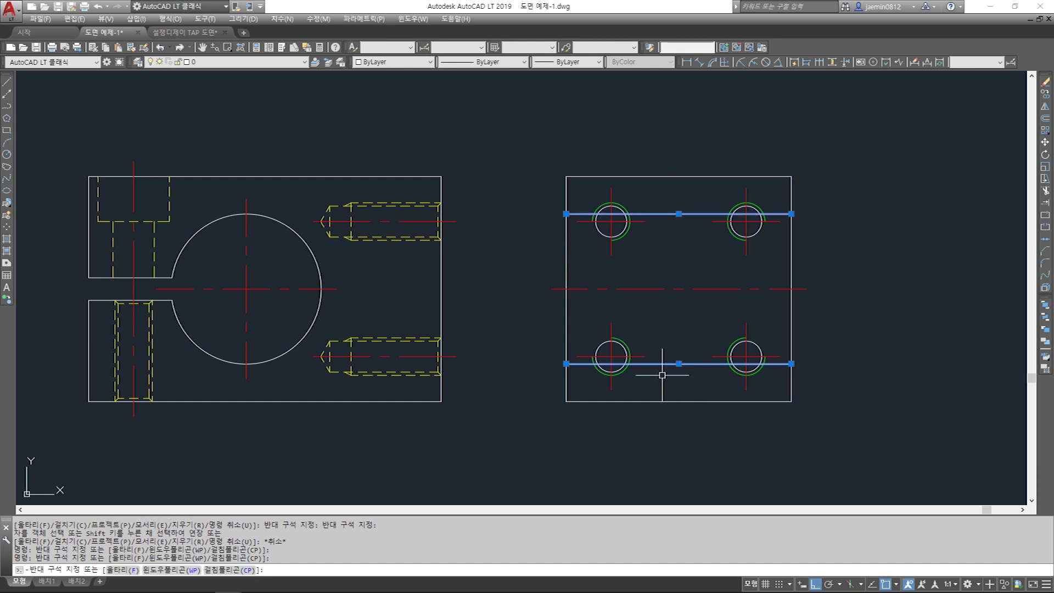
{"action": "left_click", "coordinate": [668, 367]}
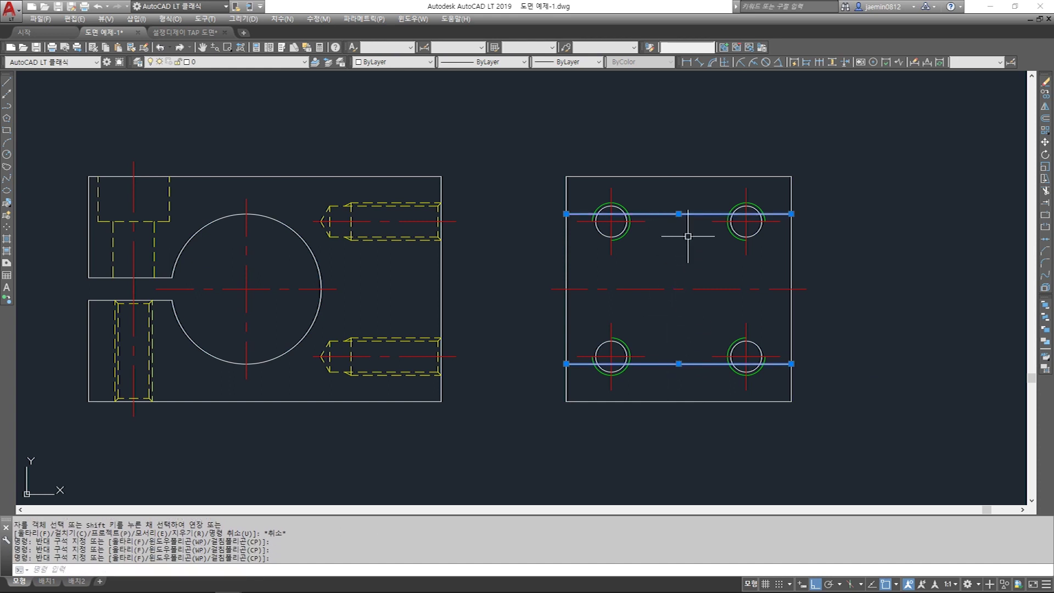
{"action": "key", "text": "Escape"}
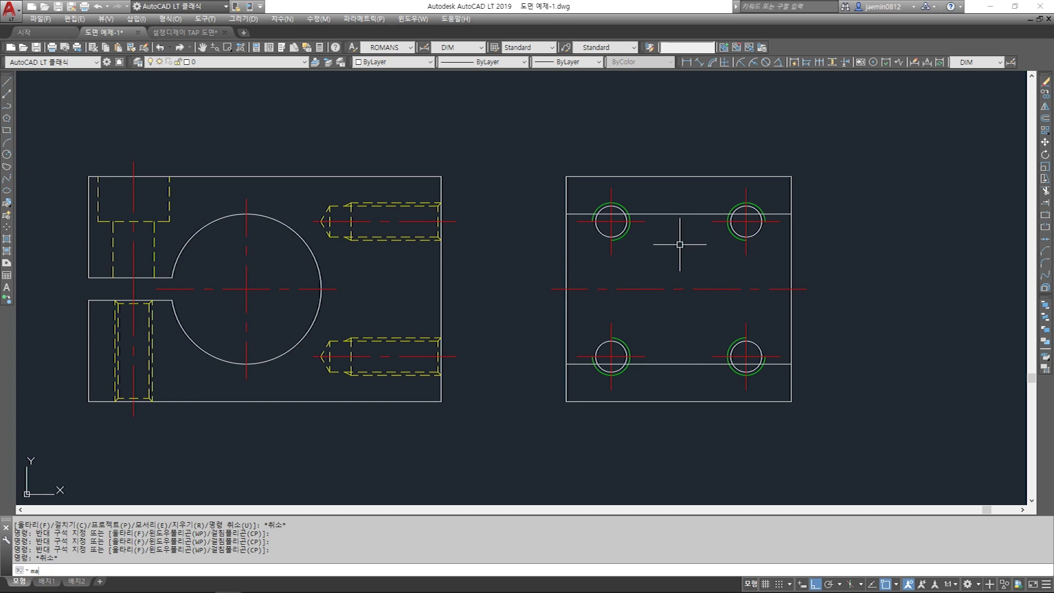
Match the properties of the upper tapped hole's dashed line in the front view onto the side view's two projected bore lines
{"action": "key", "text": "Return"}
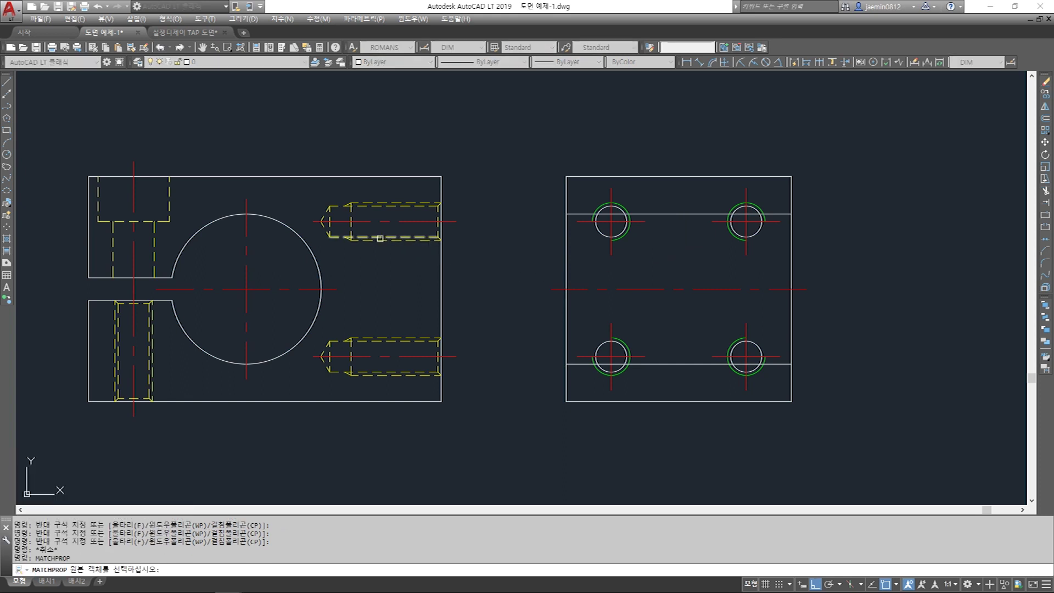
{"action": "left_click", "coordinate": [379, 238]}
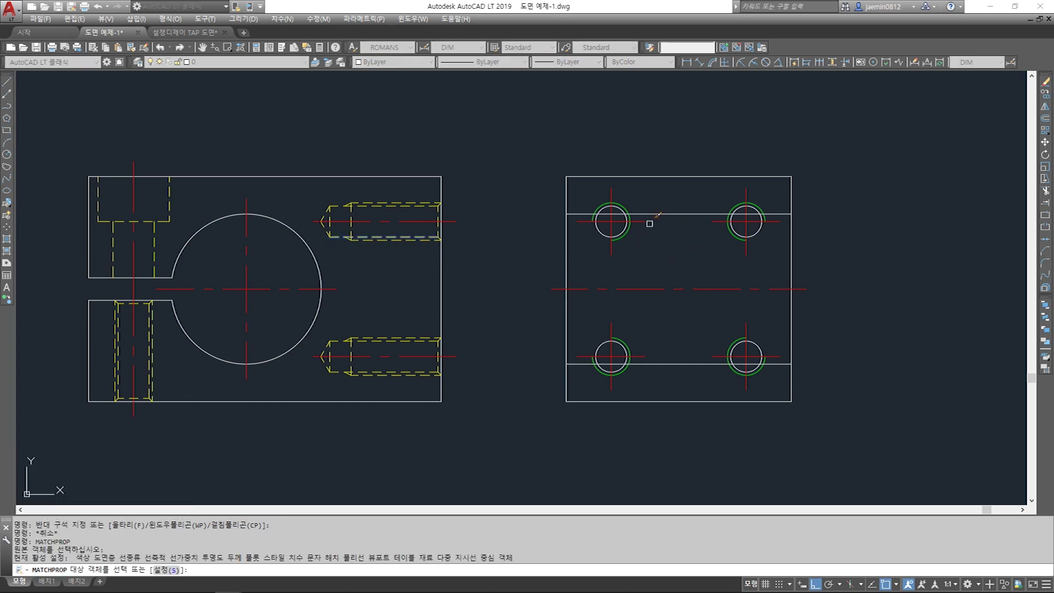
{"action": "left_click", "coordinate": [677, 364]}
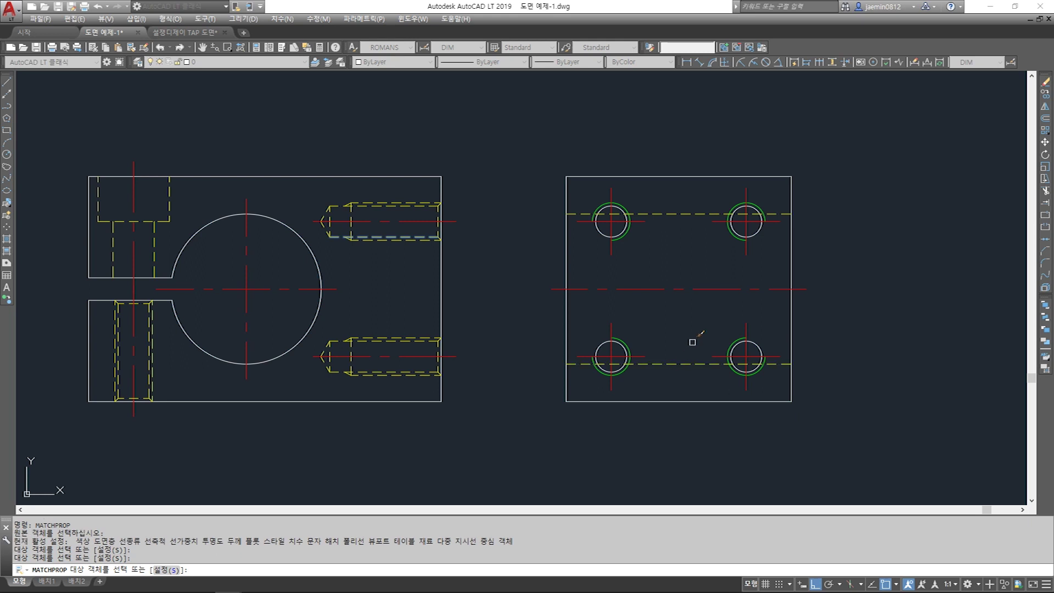
{"action": "key", "text": "Escape"}
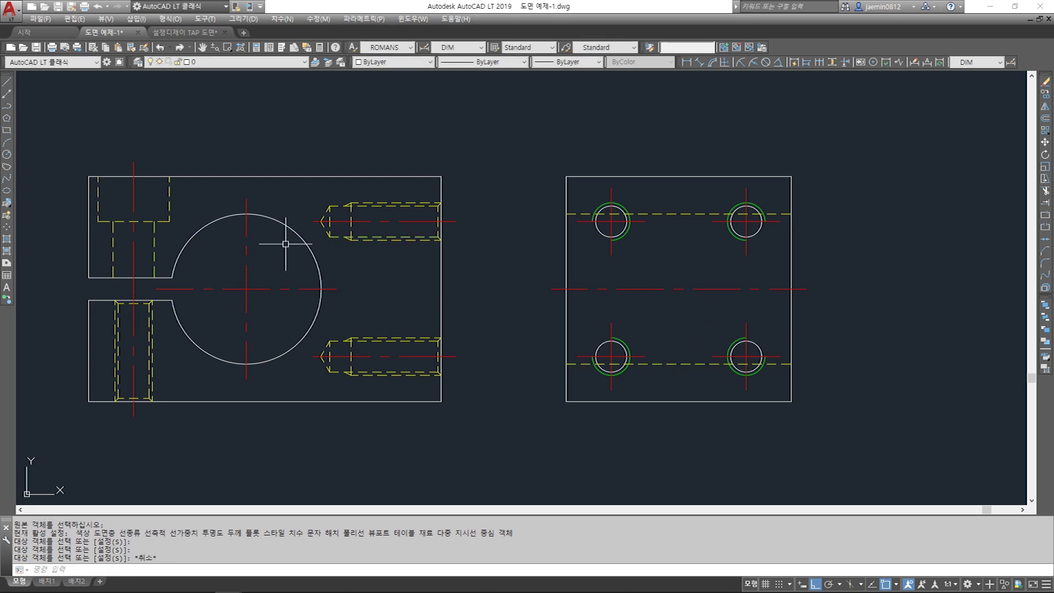
Draw two horizontal lines from the slot's corners at the large circle to the side-view square's right edge
{"action": "type", "text": "l"}
{"action": "key", "text": "Return"}
{"action": "key", "text": "Escape"}
{"action": "key", "text": "Escape"}
{"action": "type", "text": "l"}
{"action": "key", "text": "Return"}
{"action": "left_click", "coordinate": [176, 278]}
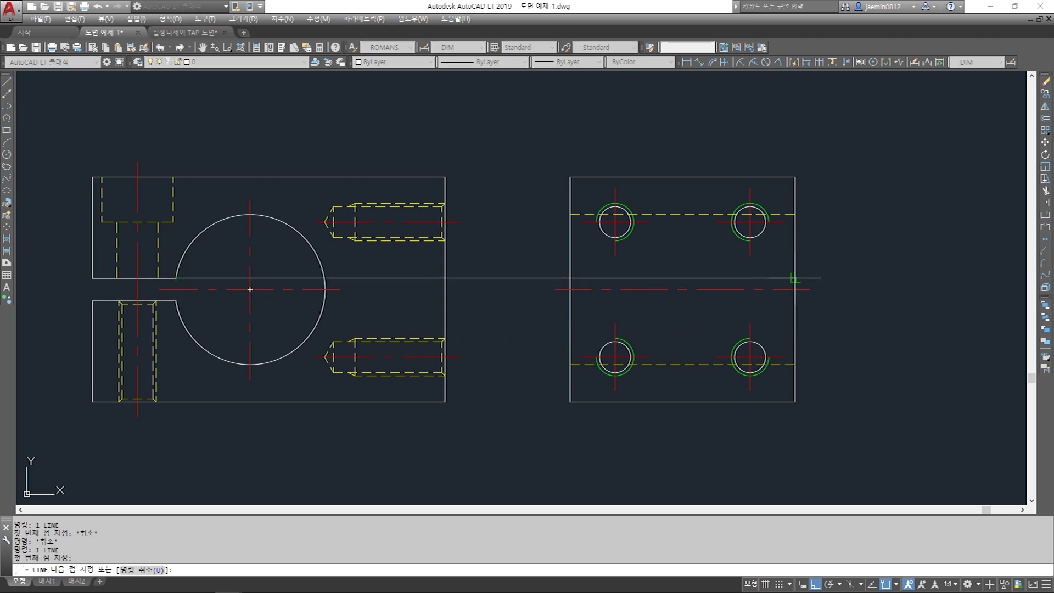
{"action": "left_click", "coordinate": [795, 278]}
{"action": "key", "text": "Escape"}
{"action": "key", "text": "Return"}
{"action": "left_click", "coordinate": [176, 301]}
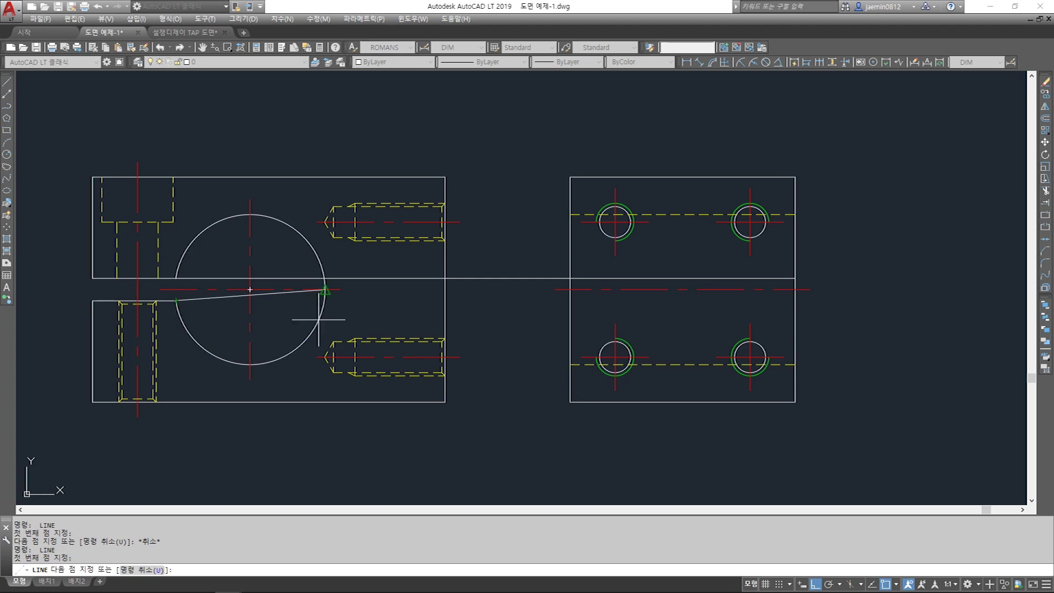
{"action": "left_click", "coordinate": [795, 300]}
{"action": "key", "text": "Escape"}
Erase the two horizontal lines projected from the slot corners to the side view
{"action": "type", "text": "e"}
{"action": "key", "text": "Return"}
{"action": "left_click", "coordinate": [524, 247]}
{"action": "left_click", "coordinate": [500, 338]}
{"action": "key", "text": "Return"}
{"action": "key", "text": "Escape"}
Examine how the slot and drilled holes are drawn in the dimensioned example's section view
{"action": "middle_click_drag", "start_coordinate": [500, 339], "coordinate": [575, 331]}
{"action": "scroll", "coordinate": [282, 313], "scroll_direction": "down", "scroll_amount": 1}
{"action": "middle_click_drag", "start_coordinate": [281, 313], "coordinate": [704, 304]}
{"action": "scroll", "coordinate": [221, 313], "scroll_direction": "down", "scroll_amount": 1}
{"action": "middle_click_drag", "start_coordinate": [221, 314], "coordinate": [457, 301]}
{"action": "middle_click_drag", "start_coordinate": [145, 291], "coordinate": [308, 289]}
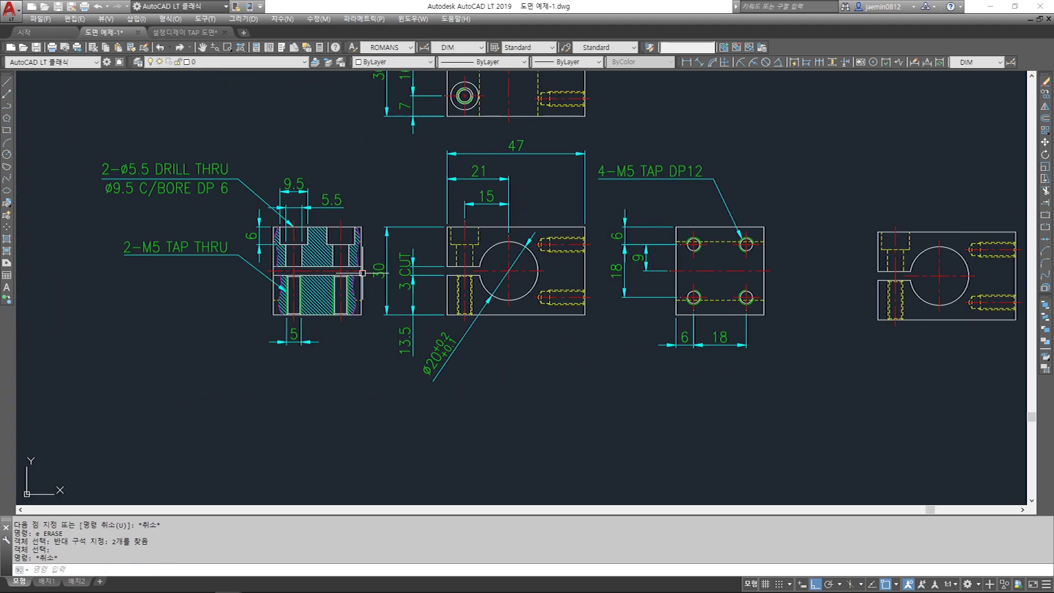
{"action": "scroll", "coordinate": [308, 290], "scroll_direction": "up", "scroll_amount": 4}
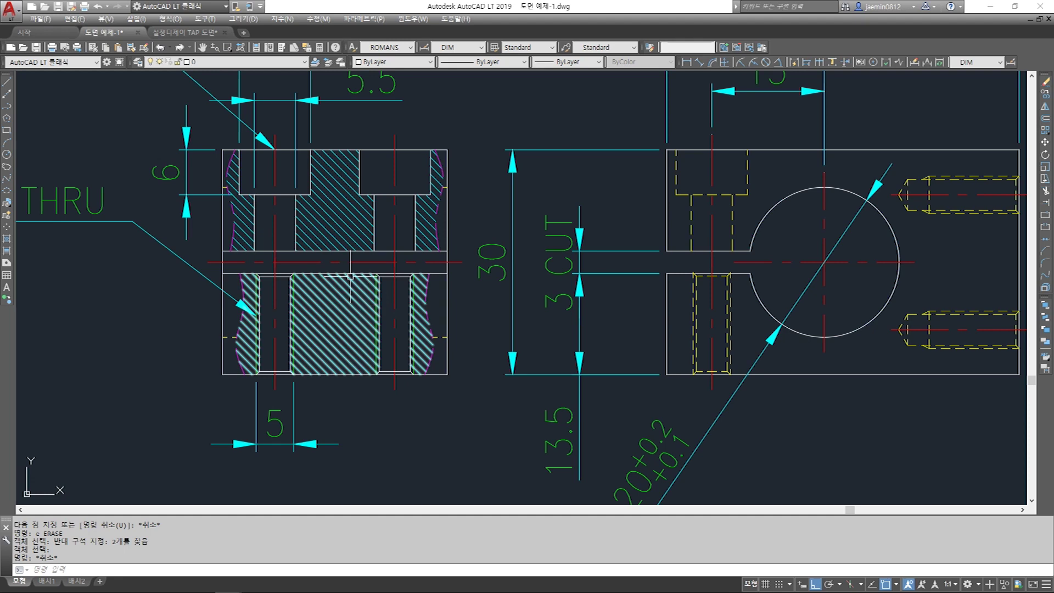
{"action": "scroll", "coordinate": [350, 276], "scroll_direction": "down", "scroll_amount": 5}
{"action": "scroll", "coordinate": [565, 287], "scroll_direction": "up", "scroll_amount": 3}
Move the redrawn front and side views together horizontally to the right, farther away from the dimensioned example
{"action": "middle_click_drag", "start_coordinate": [420, 332], "coordinate": [674, 302]}
{"action": "scroll", "coordinate": [598, 308], "scroll_direction": "down", "scroll_amount": 2}
{"action": "type", "text": "m"}
{"action": "key", "text": "Return"}
{"action": "left_click", "coordinate": [512, 203]}
{"action": "left_click", "coordinate": [675, 300]}
{"action": "key", "text": "Return"}
{"action": "left_click", "coordinate": [644, 364]}
{"action": "left_click", "coordinate": [693, 365]}
{"action": "key", "text": "Escape"}
Copy the redrawn side view horizontally to the space on the left of the redrawn front view
{"action": "middle_click_drag", "start_coordinate": [617, 398], "coordinate": [966, 398]}
{"action": "scroll", "coordinate": [296, 281], "scroll_direction": "up", "scroll_amount": 2}
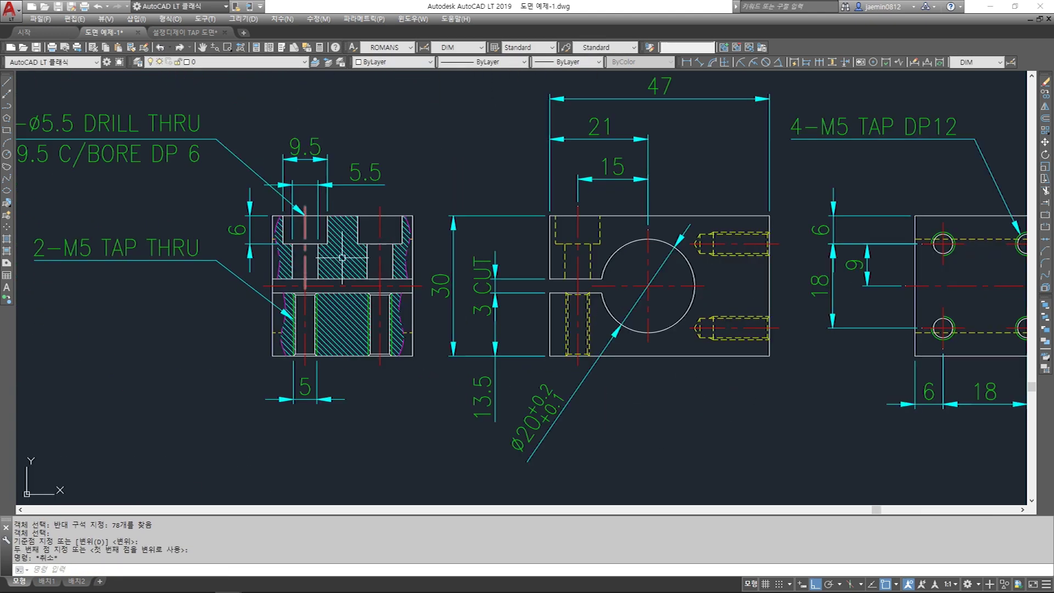
{"action": "middle_click_drag", "start_coordinate": [371, 263], "coordinate": [451, 263]}
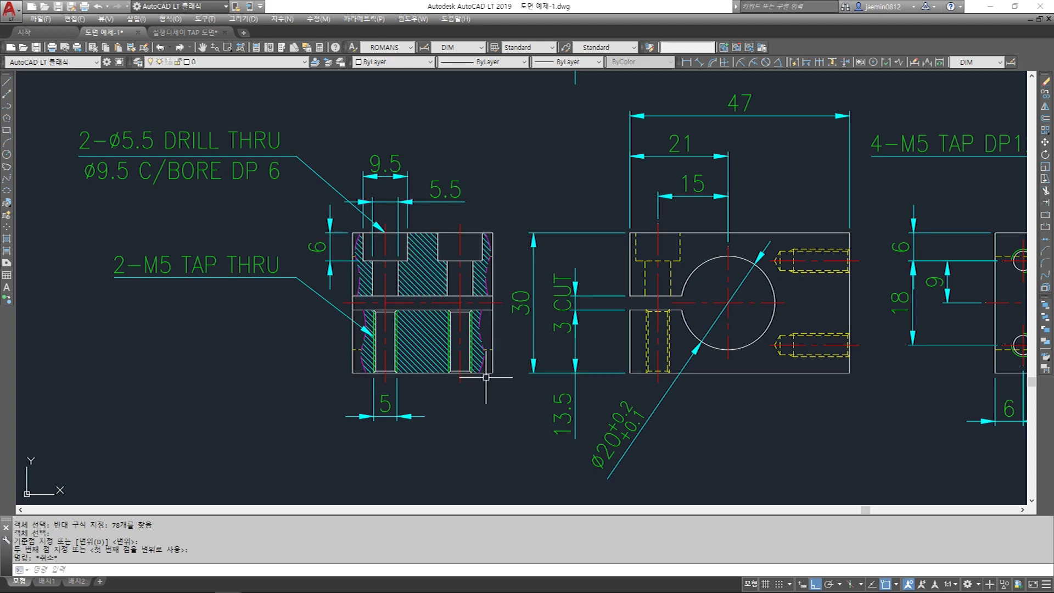
{"action": "scroll", "coordinate": [558, 353], "scroll_direction": "down", "scroll_amount": 2}
{"action": "middle_click_drag", "start_coordinate": [937, 337], "coordinate": [338, 293]}
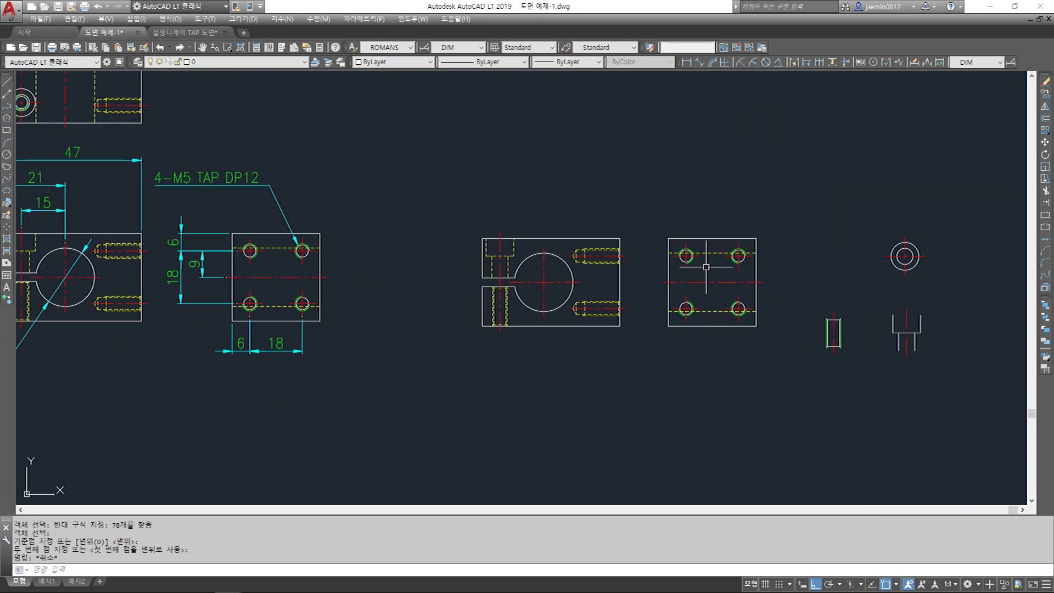
{"action": "key", "text": "Escape"}
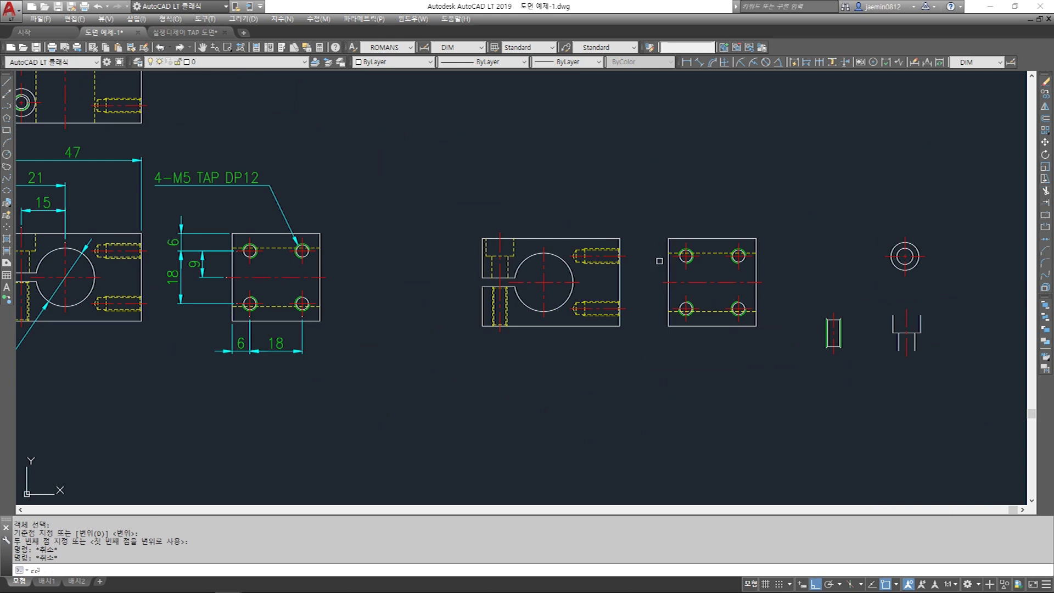
{"action": "key", "text": "Return"}
{"action": "left_click", "coordinate": [653, 212]}
{"action": "left_click", "coordinate": [777, 351]}
{"action": "left_click", "coordinate": [774, 346]}
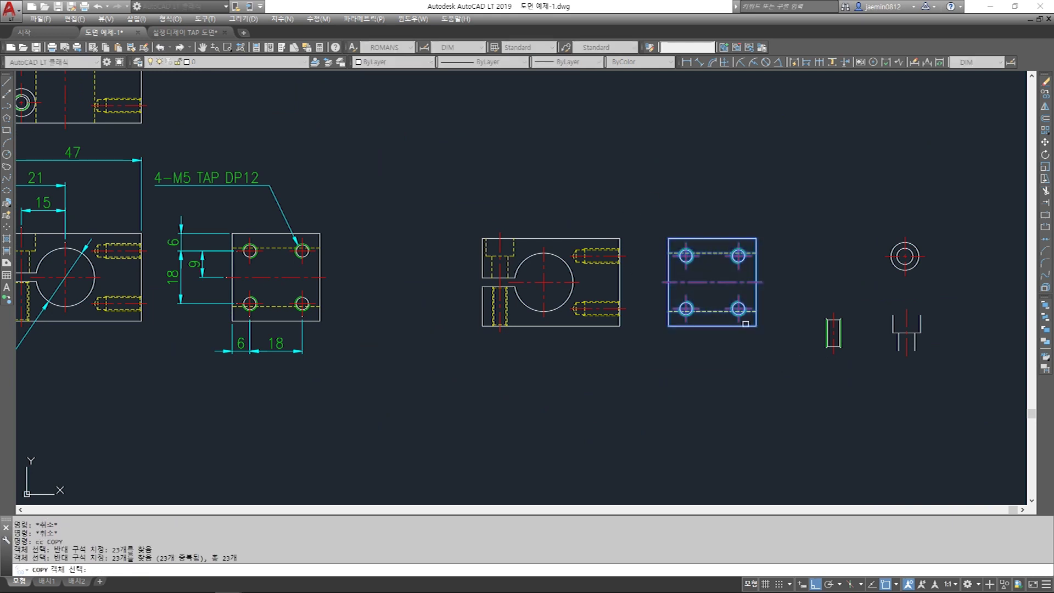
{"action": "key", "text": "Return"}
{"action": "left_click", "coordinate": [738, 352]}
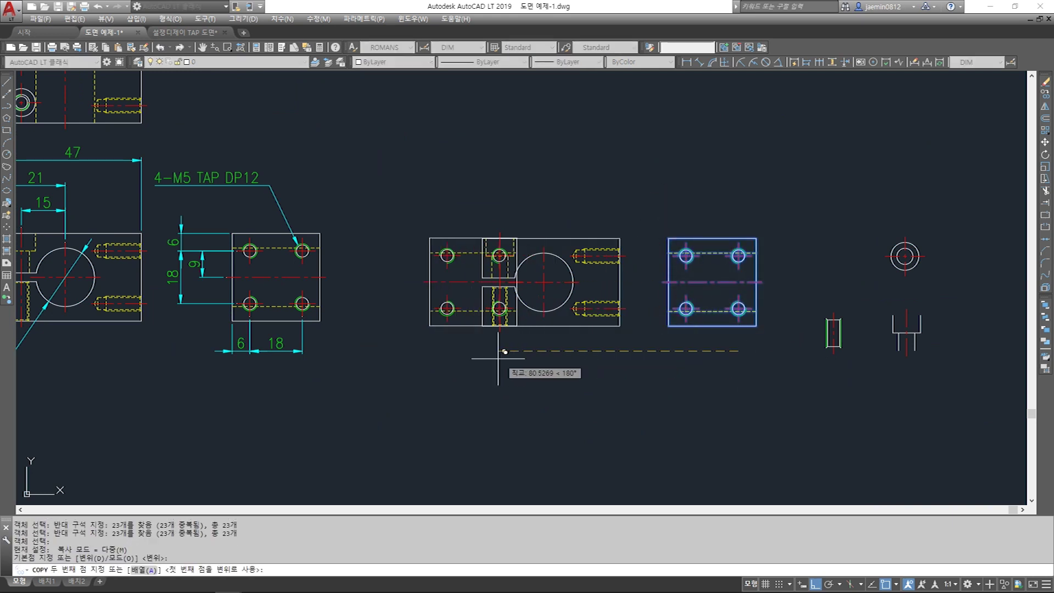
{"action": "left_click", "coordinate": [439, 359]}
{"action": "scroll", "coordinate": [516, 319], "scroll_direction": "up", "scroll_amount": 4}
{"action": "key", "text": "Escape"}
{"action": "key", "text": "Escape"}
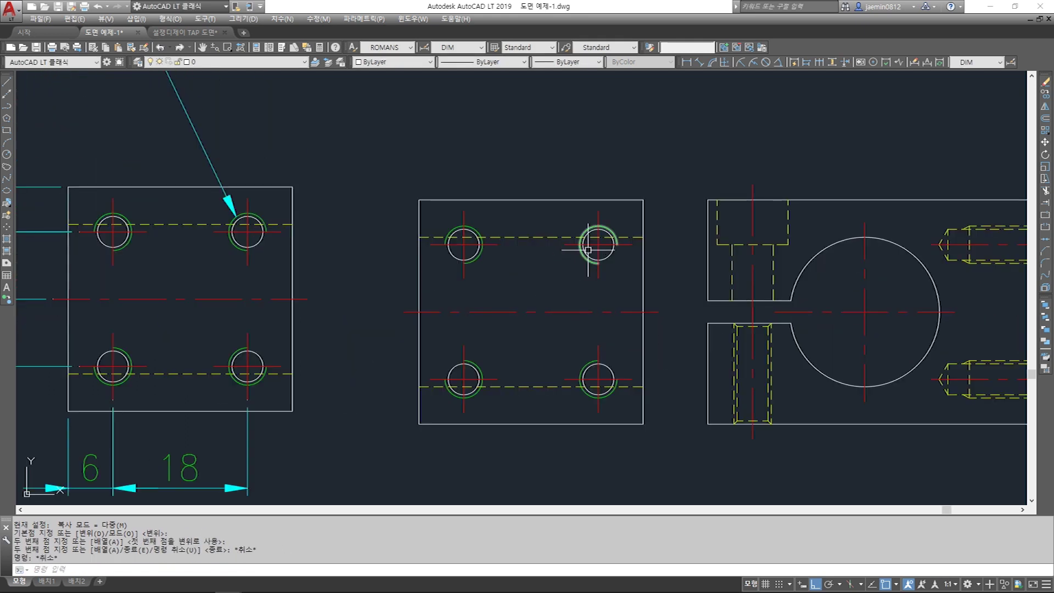
Erase the two upper tapped holes and their centre lines from the copied square view
{"action": "type", "text": "e"}
{"action": "key", "text": "Return"}
{"action": "left_click", "coordinate": [618, 211]}
{"action": "left_click", "coordinate": [592, 230]}
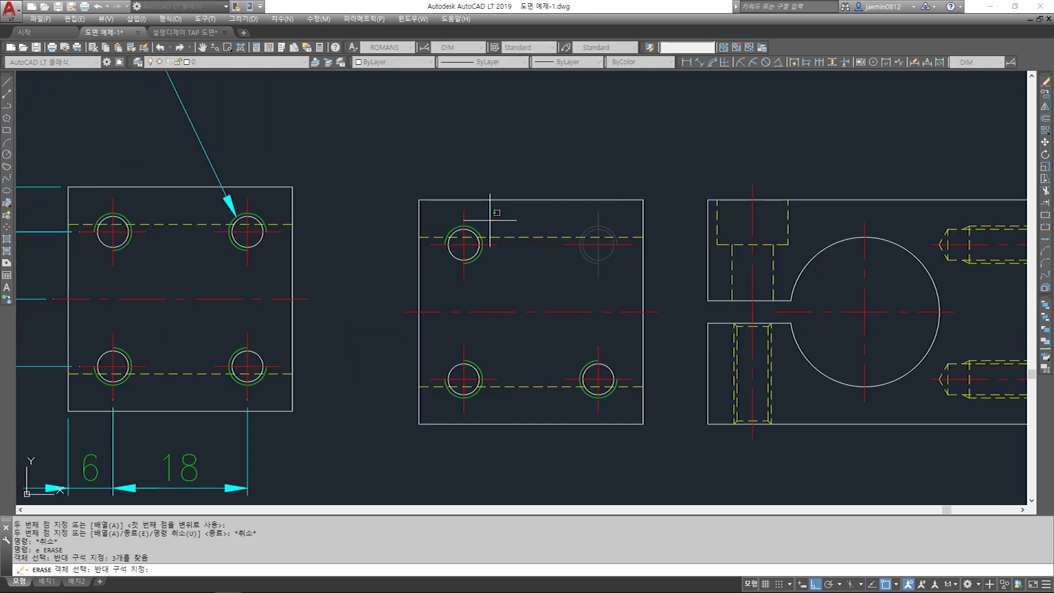
{"action": "left_click", "coordinate": [426, 234]}
{"action": "key", "text": "Return"}
{"action": "left_click", "coordinate": [465, 236]}
{"action": "key", "text": "Delete"}
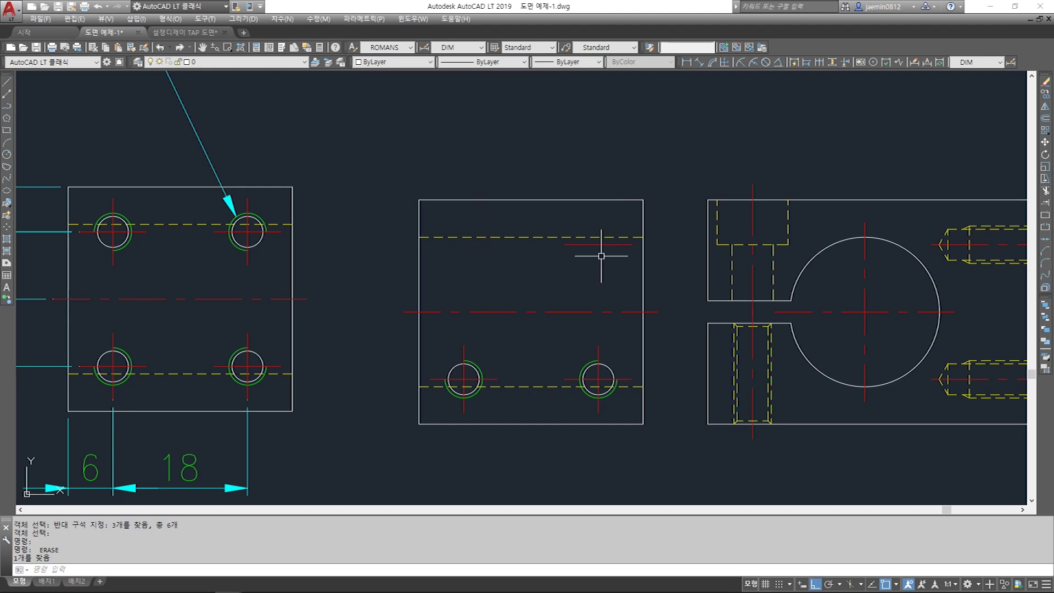
Erase the two lower tapped holes and their centre lines from the copied square view
{"action": "key", "text": "Return"}
{"action": "left_click", "coordinate": [618, 341]}
{"action": "left_click", "coordinate": [584, 367]}
{"action": "key", "text": "Return"}
{"action": "left_click", "coordinate": [587, 378]}
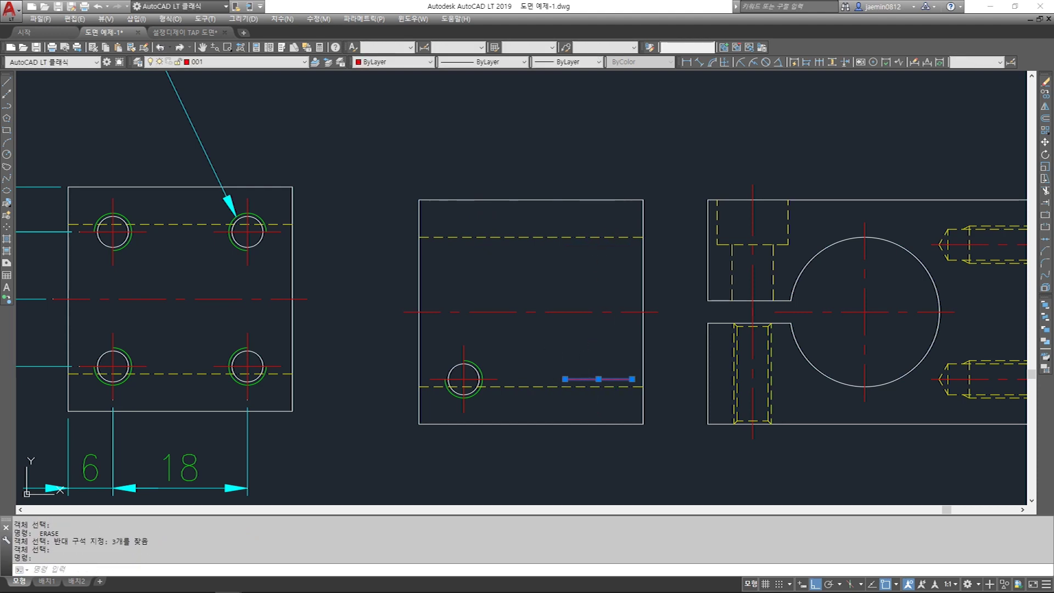
{"action": "key", "text": "Delete"}
{"action": "left_click", "coordinate": [506, 340]}
{"action": "left_click", "coordinate": [445, 384]}
{"action": "key", "text": "Delete"}
{"action": "scroll", "coordinate": [571, 368], "scroll_direction": "down", "scroll_amount": 4}
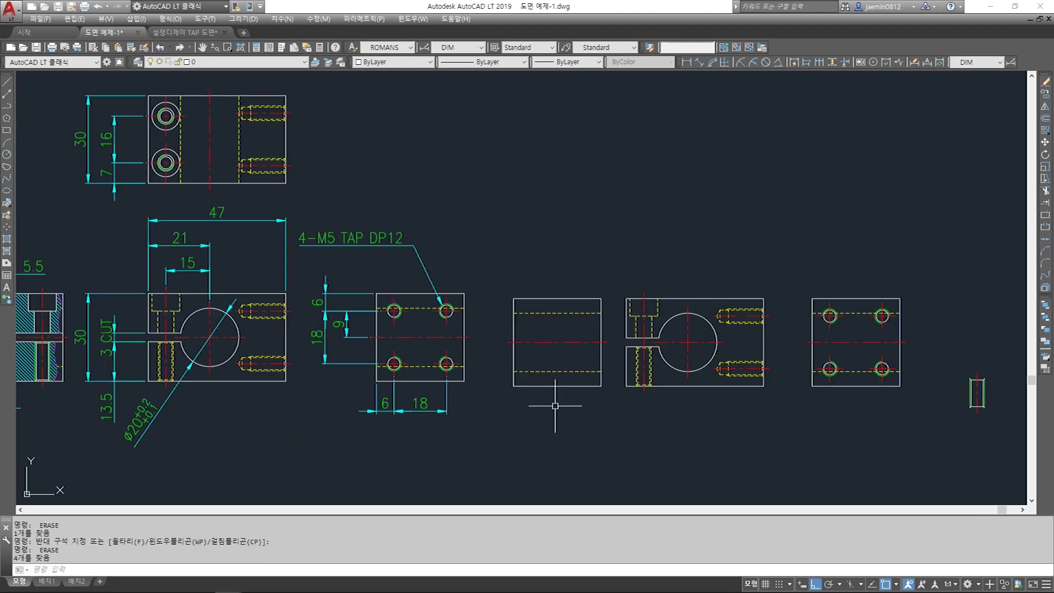
Draw two horizontal lines from the front view's slot edges across to the far edge of the copied square view
{"action": "scroll", "coordinate": [590, 356], "scroll_direction": "up", "scroll_amount": 4}
{"action": "key", "text": "Escape"}
{"action": "type", "text": "l"}
{"action": "key", "text": "Return"}
{"action": "left_click", "coordinate": [682, 309]}
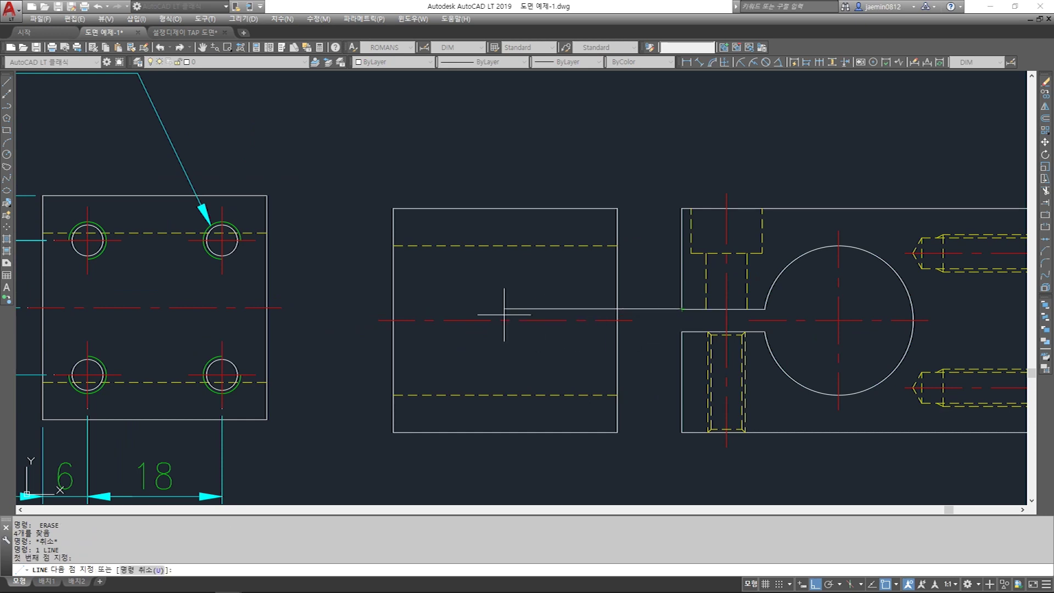
{"action": "left_click", "coordinate": [393, 309]}
{"action": "key", "text": "Escape"}
{"action": "key", "text": "Return"}
{"action": "left_click", "coordinate": [681, 331]}
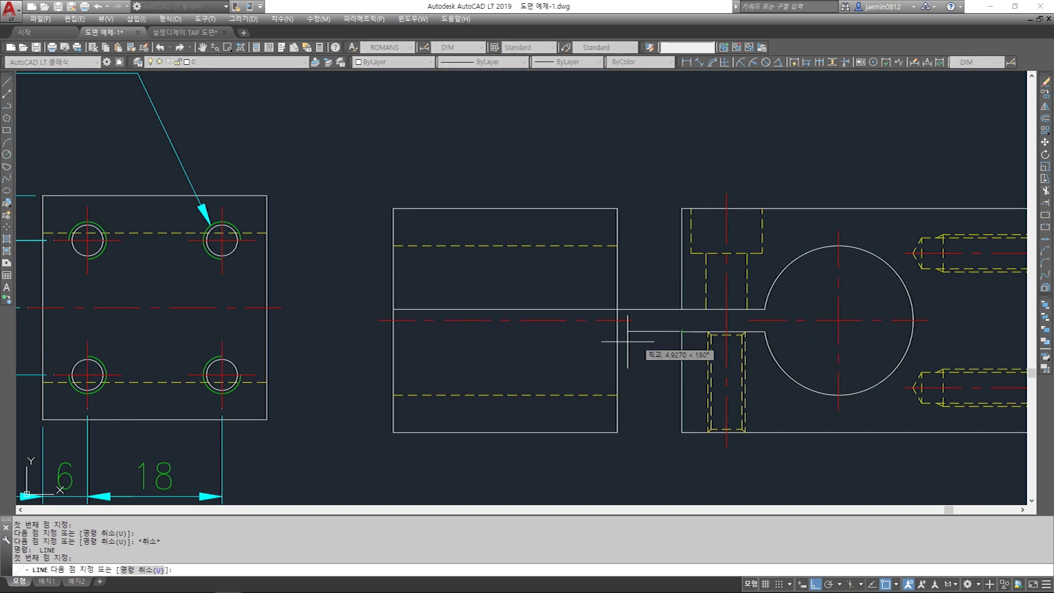
{"action": "left_click", "coordinate": [393, 331]}
{"action": "key", "text": "Escape"}
Trim away the parts of the two slot lines that lie between the copied square view and the front view
{"action": "scroll", "coordinate": [540, 335], "scroll_direction": "down", "scroll_amount": 2}
{"action": "middle_click_drag", "start_coordinate": [318, 337], "coordinate": [986, 335]}
{"action": "scroll", "coordinate": [391, 305], "scroll_direction": "up", "scroll_amount": 4}
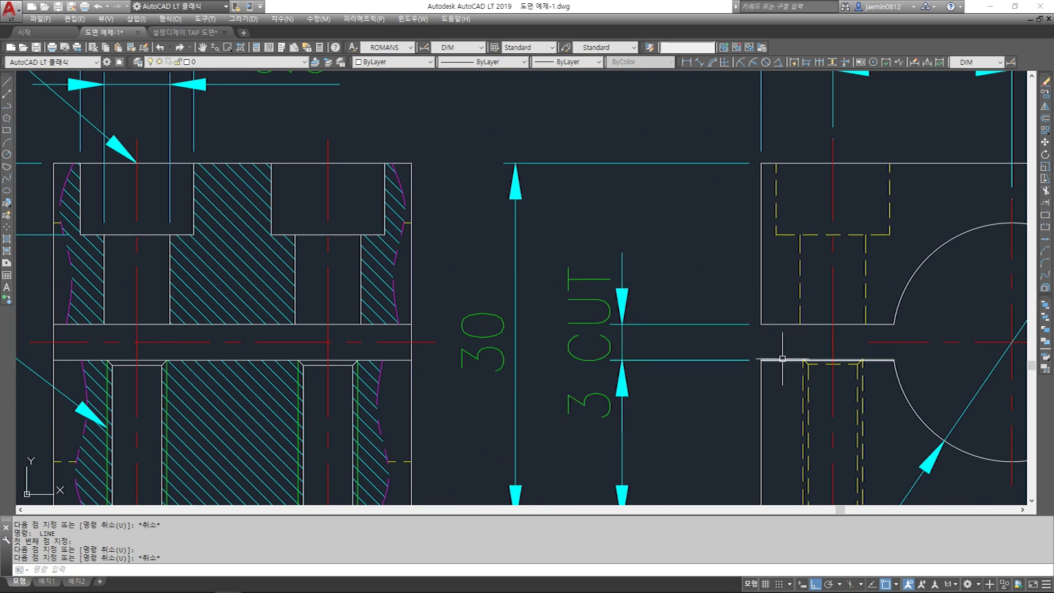
{"action": "scroll", "coordinate": [680, 350], "scroll_direction": "down", "scroll_amount": 3}
{"action": "scroll", "coordinate": [706, 294], "scroll_direction": "up", "scroll_amount": 4}
{"action": "key", "text": "Escape"}
{"action": "type", "text": "tr"}
{"action": "key", "text": "Return"}
{"action": "left_click_drag", "start_coordinate": [706, 296], "coordinate": [673, 329]}
{"action": "key", "text": "Return"}
{"action": "left_click", "coordinate": [728, 312]}
{"action": "left_click", "coordinate": [715, 367]}
{"action": "key", "text": "Escape"}
{"action": "middle_click_drag", "start_coordinate": [639, 414], "coordinate": [629, 385]}
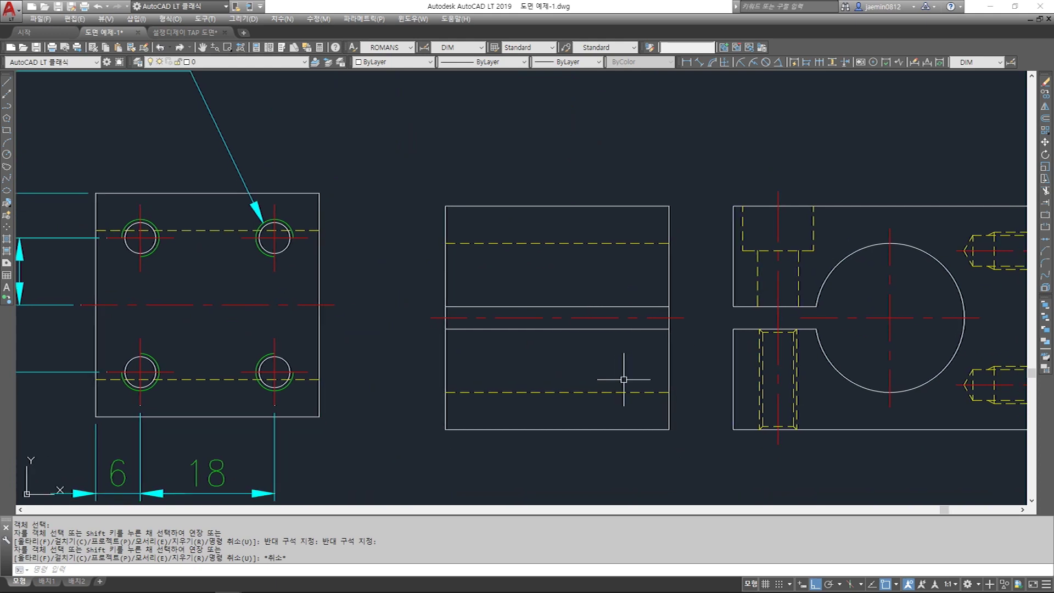
Erase the 9.5, 5.5 and 6 counterbore dimensions from the example's section view
{"action": "scroll", "coordinate": [627, 367], "scroll_direction": "down", "scroll_amount": 4}
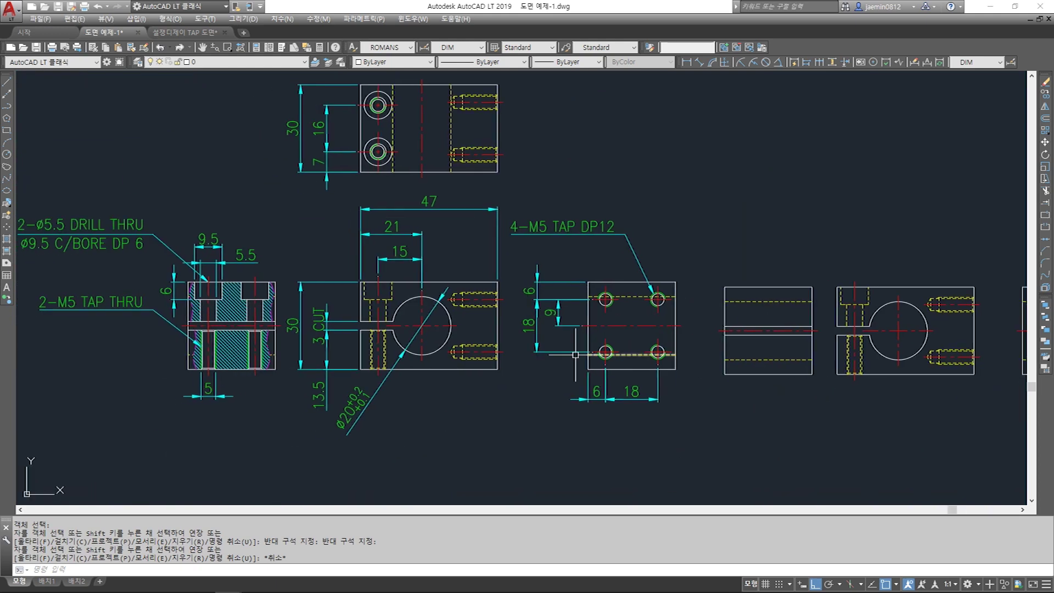
{"action": "scroll", "coordinate": [651, 273], "scroll_direction": "up", "scroll_amount": 6}
{"action": "scroll", "coordinate": [571, 284], "scroll_direction": "down", "scroll_amount": 5}
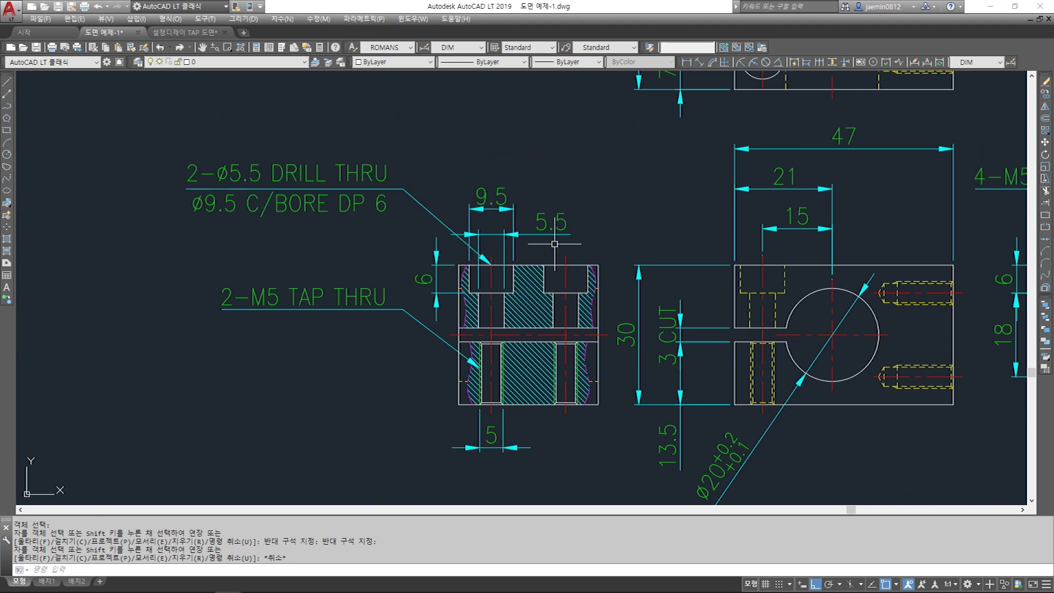
{"action": "key", "text": "Escape"}
{"action": "type", "text": "e"}
{"action": "key", "text": "space"}
{"action": "left_click", "coordinate": [536, 158]}
{"action": "left_click", "coordinate": [497, 239]}
{"action": "key", "text": "space"}
{"action": "key", "text": "Escape"}
{"action": "type", "text": "e"}
{"action": "key", "text": "space"}
{"action": "left_click", "coordinate": [436, 265]}
{"action": "key", "text": "space"}
{"action": "key", "text": "Escape"}
Examine the hole centre lines and top edge in the example's section view
{"action": "scroll", "coordinate": [489, 282], "scroll_direction": "up", "scroll_amount": 2}
{"action": "left_click", "coordinate": [492, 247]}
{"action": "left_click", "coordinate": [608, 246]}
{"action": "left_click", "coordinate": [616, 246]}
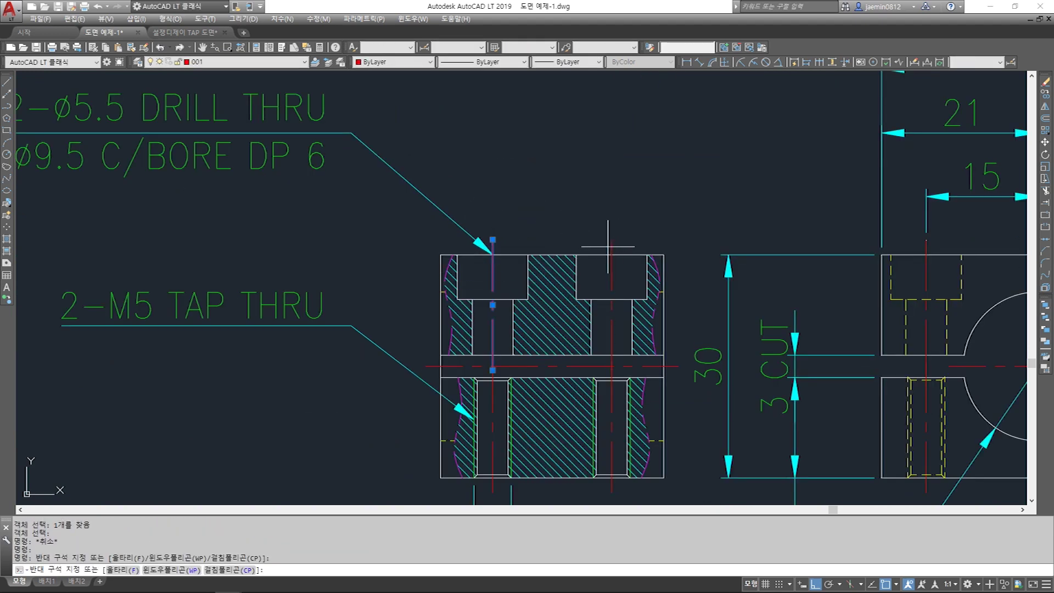
{"action": "left_click", "coordinate": [608, 246]}
{"action": "key", "text": "Escape"}
{"action": "key", "text": "Escape"}
{"action": "scroll", "coordinate": [582, 269], "scroll_direction": "down", "scroll_amount": 4}
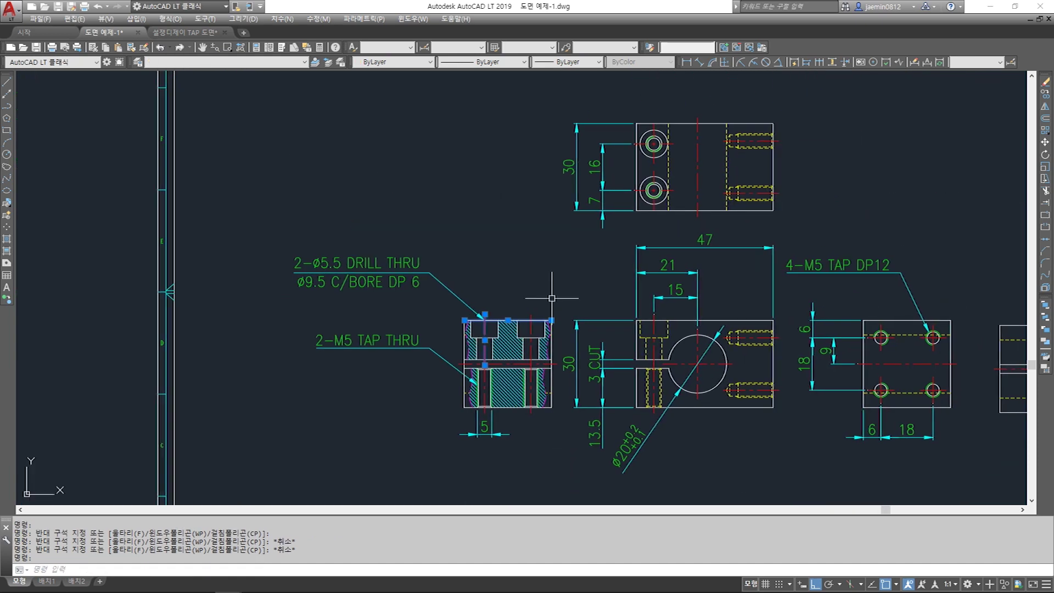
Examine the hole position dimensions in the example's top view and compare them with the redrawn square view
{"action": "scroll", "coordinate": [631, 181], "scroll_direction": "up", "scroll_amount": 3}
{"action": "scroll", "coordinate": [568, 284], "scroll_direction": "up", "scroll_amount": 1}
{"action": "scroll", "coordinate": [568, 283], "scroll_direction": "down", "scroll_amount": 2}
{"action": "left_click", "coordinate": [605, 309]}
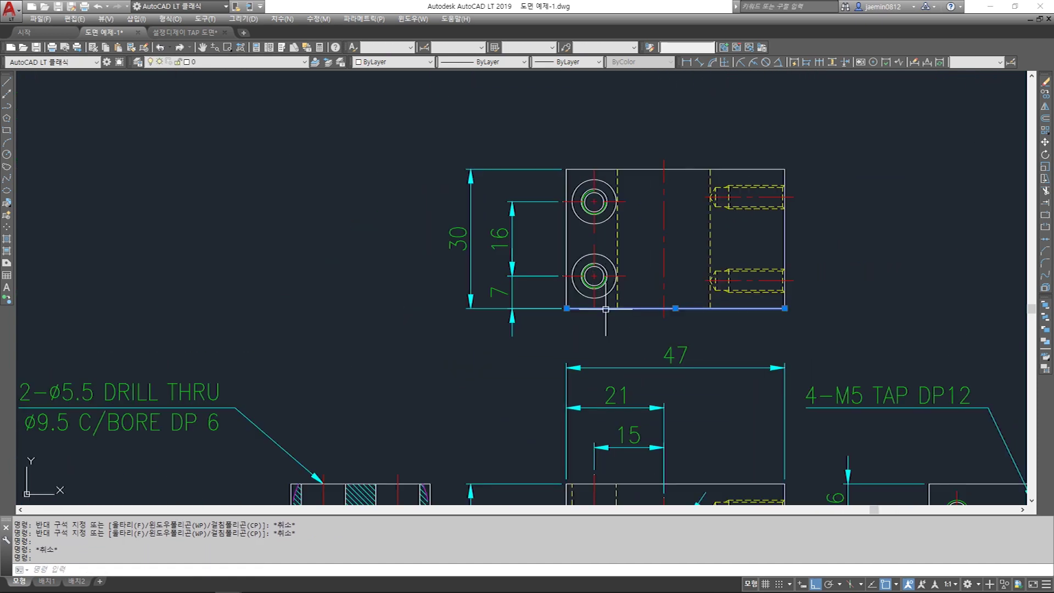
{"action": "key", "text": "Escape"}
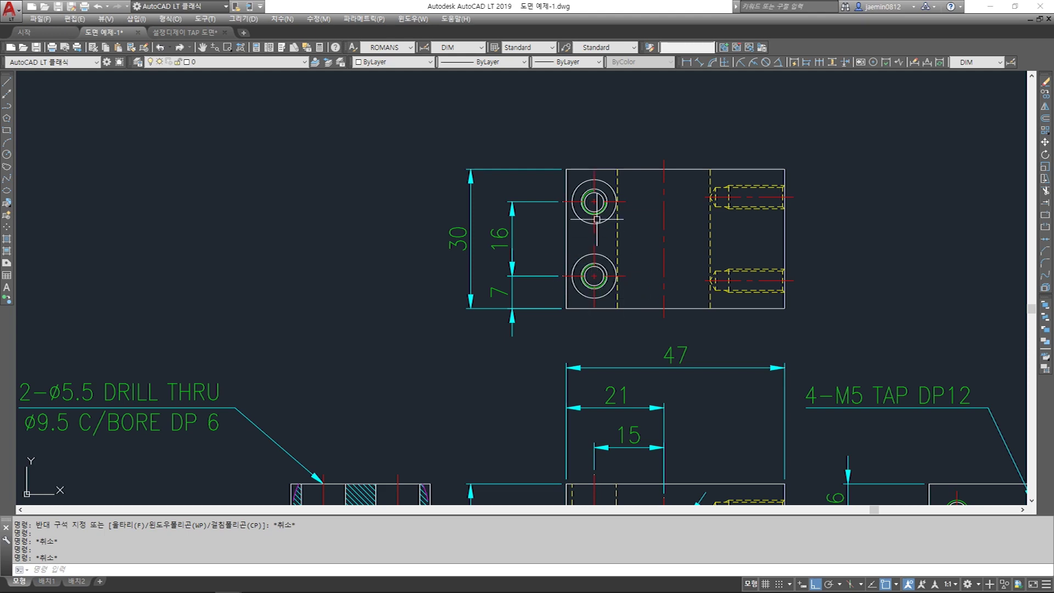
{"action": "scroll", "coordinate": [613, 240], "scroll_direction": "down", "scroll_amount": 4}
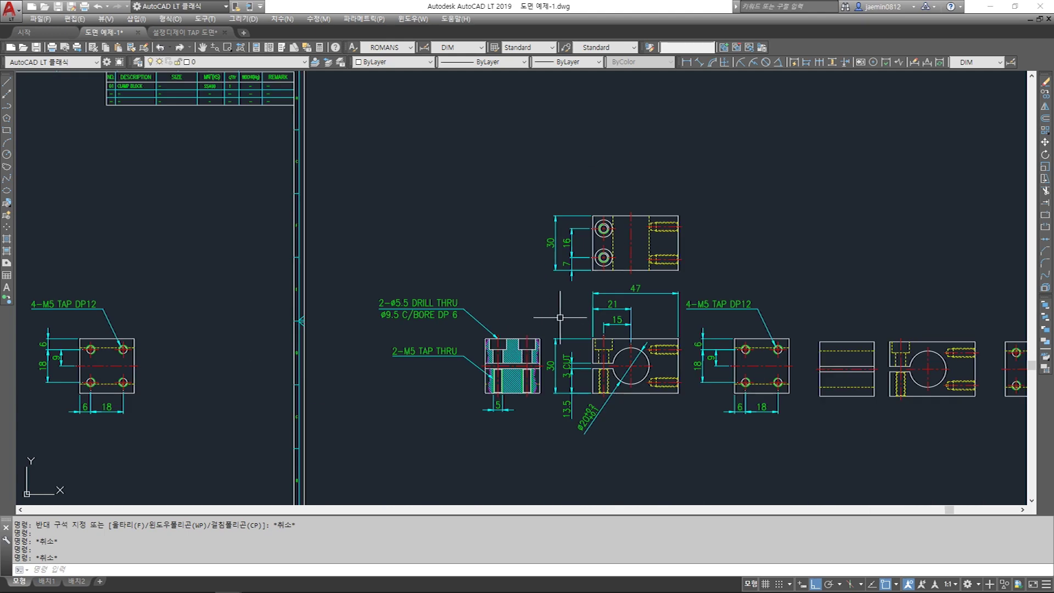
{"action": "scroll", "coordinate": [505, 389], "scroll_direction": "up", "scroll_amount": 6}
{"action": "scroll", "coordinate": [550, 302], "scroll_direction": "down", "scroll_amount": 6}
{"action": "middle_click_drag", "start_coordinate": [849, 295], "coordinate": [621, 301]}
{"action": "scroll", "coordinate": [756, 296], "scroll_direction": "up", "scroll_amount": 6}
{"action": "left_click", "coordinate": [489, 282]}
{"action": "left_click", "coordinate": [429, 294]}
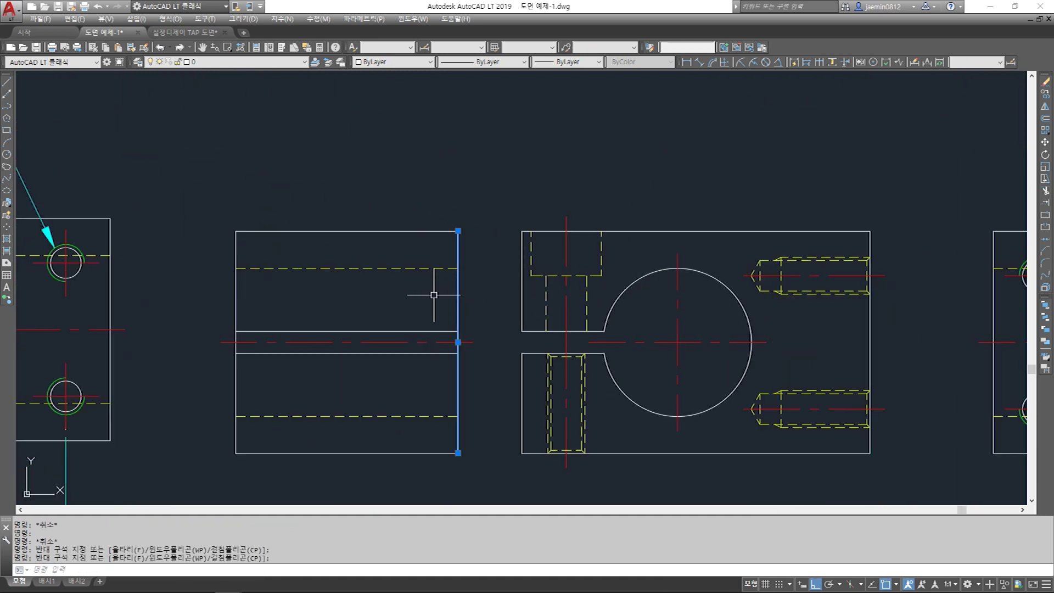
{"action": "scroll", "coordinate": [436, 252], "scroll_direction": "down", "scroll_amount": 5}
{"action": "scroll", "coordinate": [370, 306], "scroll_direction": "up", "scroll_amount": 7}
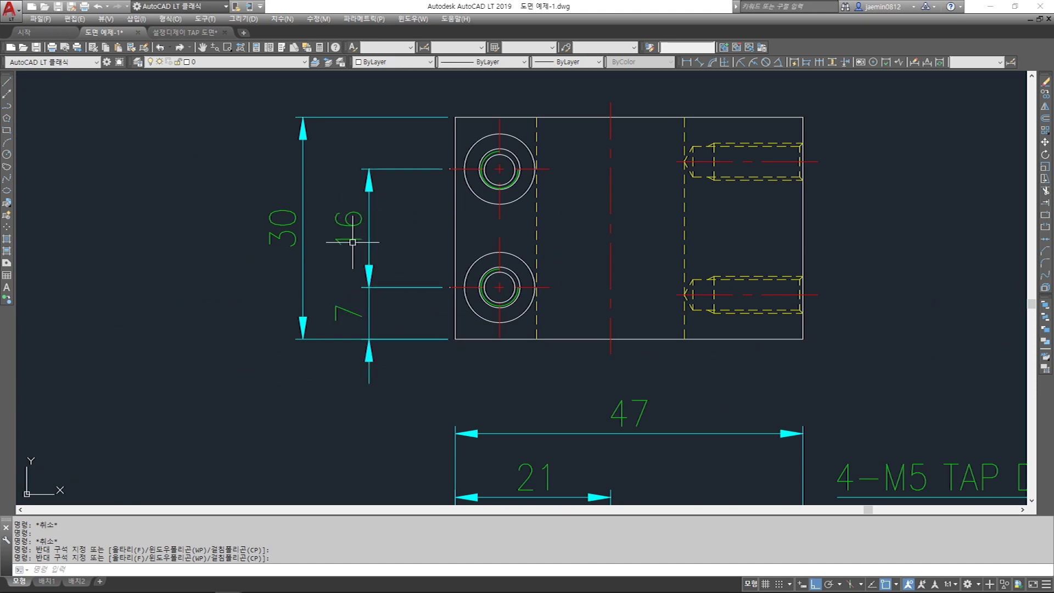
{"action": "scroll", "coordinate": [353, 242], "scroll_direction": "down", "scroll_amount": 5}
{"action": "scroll", "coordinate": [586, 348], "scroll_direction": "up", "scroll_amount": 6}
{"action": "scroll", "coordinate": [668, 311], "scroll_direction": "down", "scroll_amount": 4}
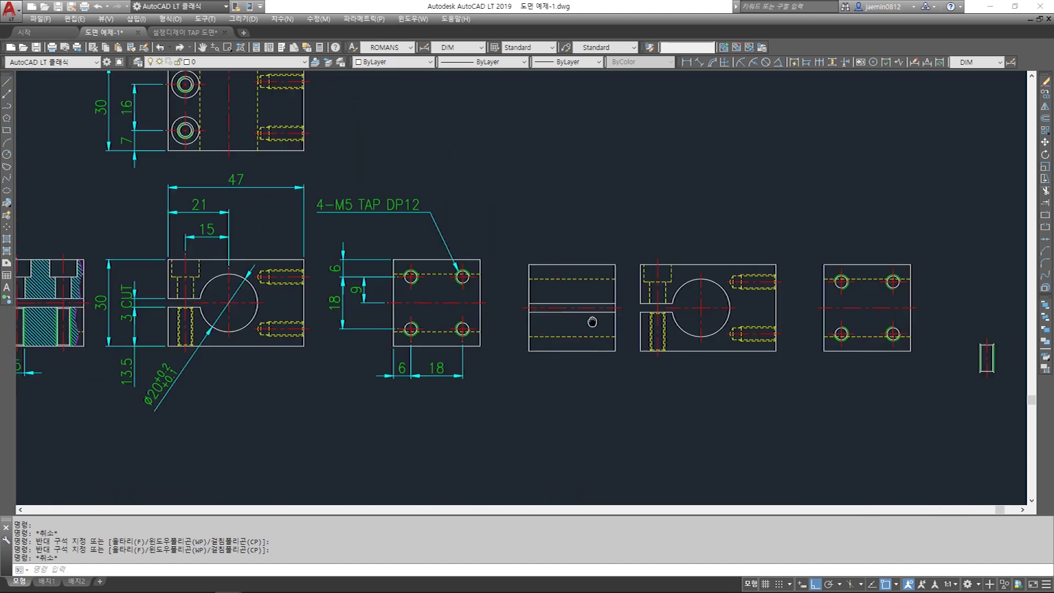
{"action": "middle_click_drag", "start_coordinate": [682, 328], "coordinate": [554, 316]}
{"action": "scroll", "coordinate": [609, 311], "scroll_direction": "up", "scroll_amount": 5}
{"action": "left_click", "coordinate": [616, 152]}
{"action": "left_click", "coordinate": [613, 150]}
{"action": "left_click", "coordinate": [612, 143]}
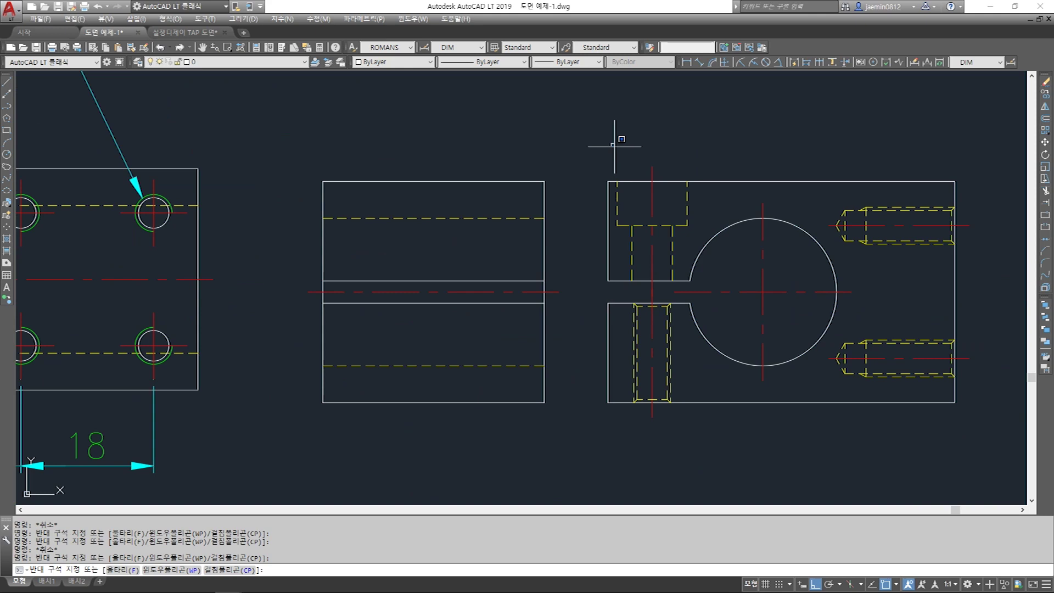
{"action": "left_click", "coordinate": [689, 299]}
{"action": "left_click", "coordinate": [625, 289]}
{"action": "left_click", "coordinate": [689, 428]}
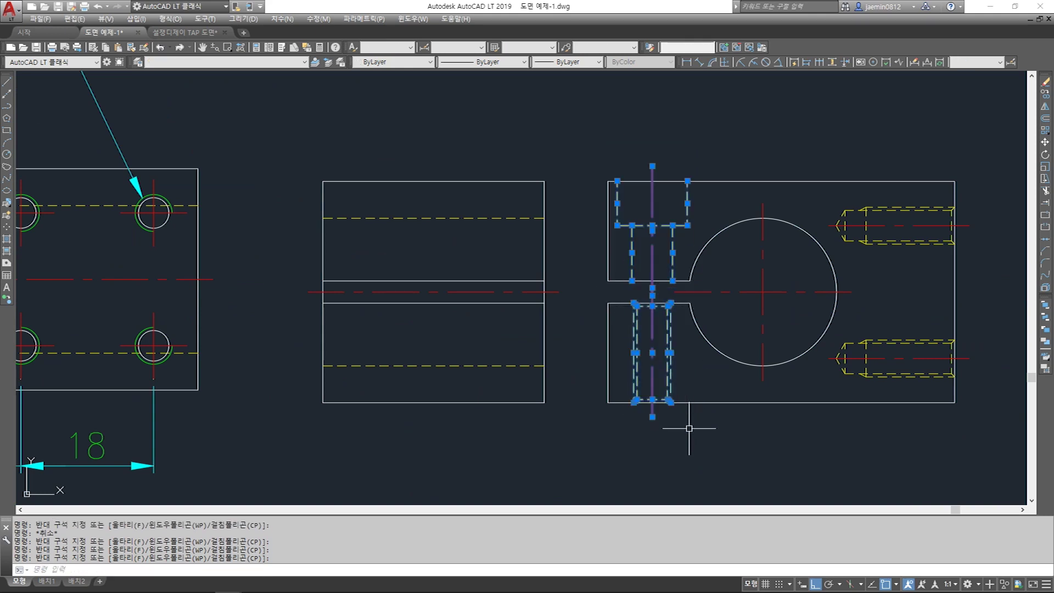
{"action": "scroll", "coordinate": [506, 296], "scroll_direction": "down", "scroll_amount": 4}
{"action": "scroll", "coordinate": [580, 283], "scroll_direction": "up", "scroll_amount": 4}
{"action": "key", "text": "Escape"}
{"action": "type", "text": "cc"}
{"action": "key", "text": "space"}
{"action": "key", "text": "Escape"}
{"action": "type", "text": "c"}
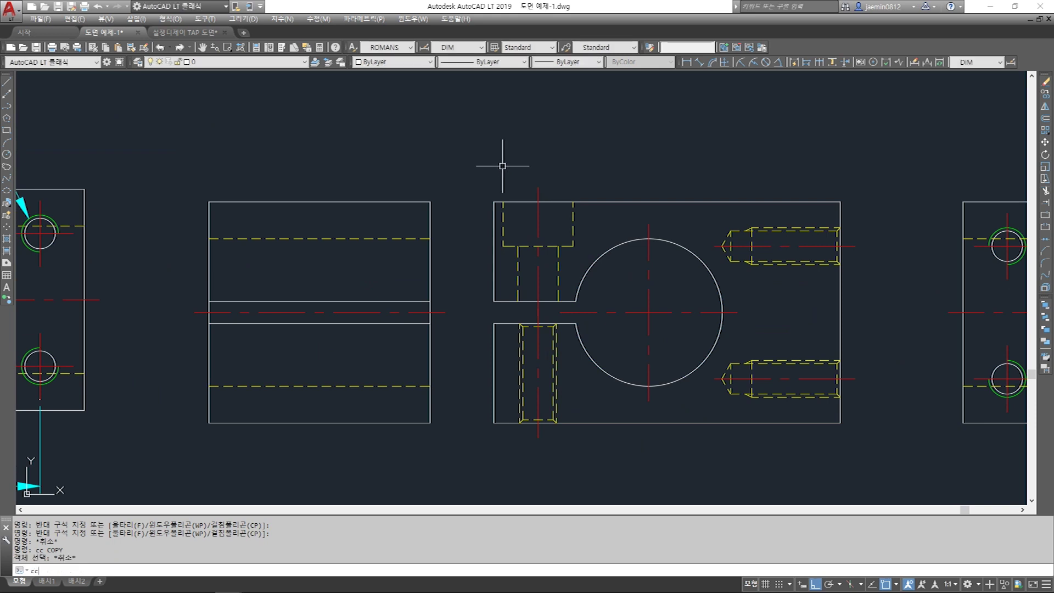
{"action": "type", "text": "c"}
{"action": "key", "text": "space"}
{"action": "left_click", "coordinate": [500, 164]}
{"action": "key", "text": "Escape"}
{"action": "key", "text": "Escape"}
Copy the front view's hidden counterbored and tapped holes with their centre line onto the square view's upper right corner
{"action": "key", "text": "space"}
{"action": "left_click", "coordinate": [499, 169]}
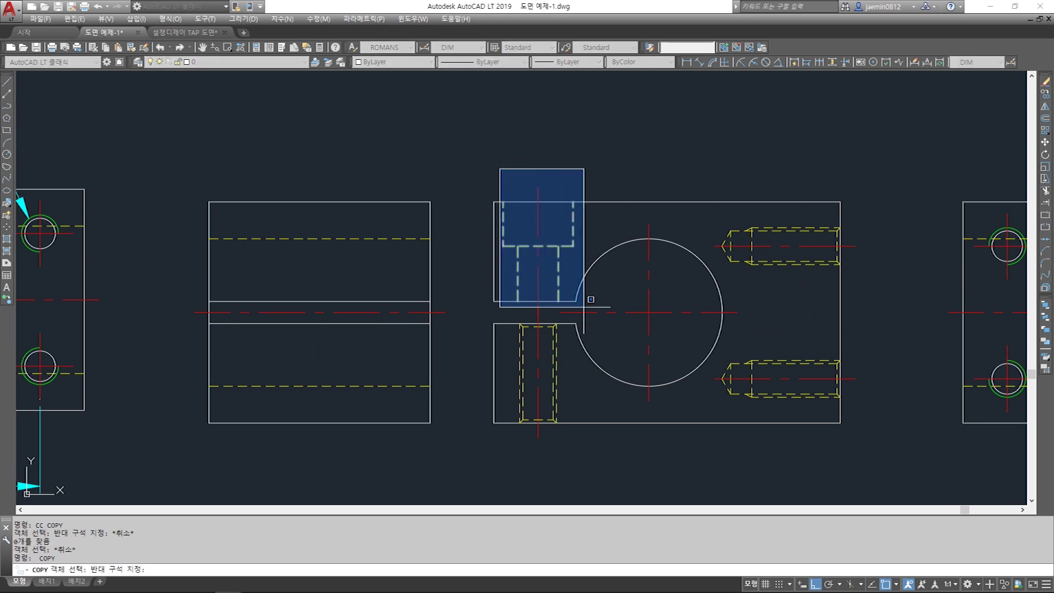
{"action": "left_click", "coordinate": [612, 343]}
{"action": "left_click", "coordinate": [502, 281]}
{"action": "left_click", "coordinate": [545, 426]}
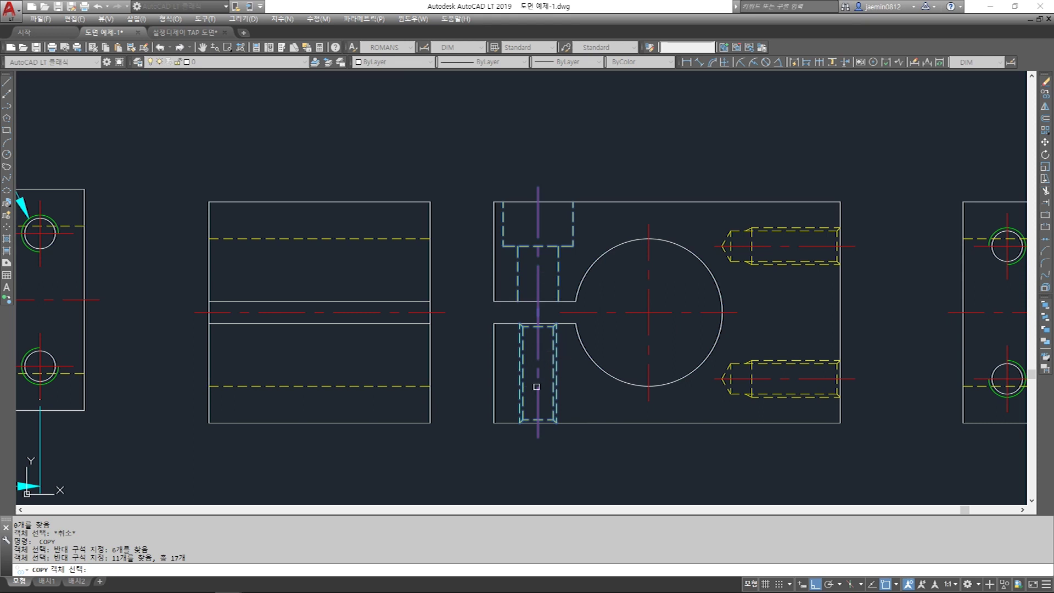
{"action": "middle_click_drag", "start_coordinate": [545, 363], "coordinate": [561, 367]}
{"action": "key", "text": "space"}
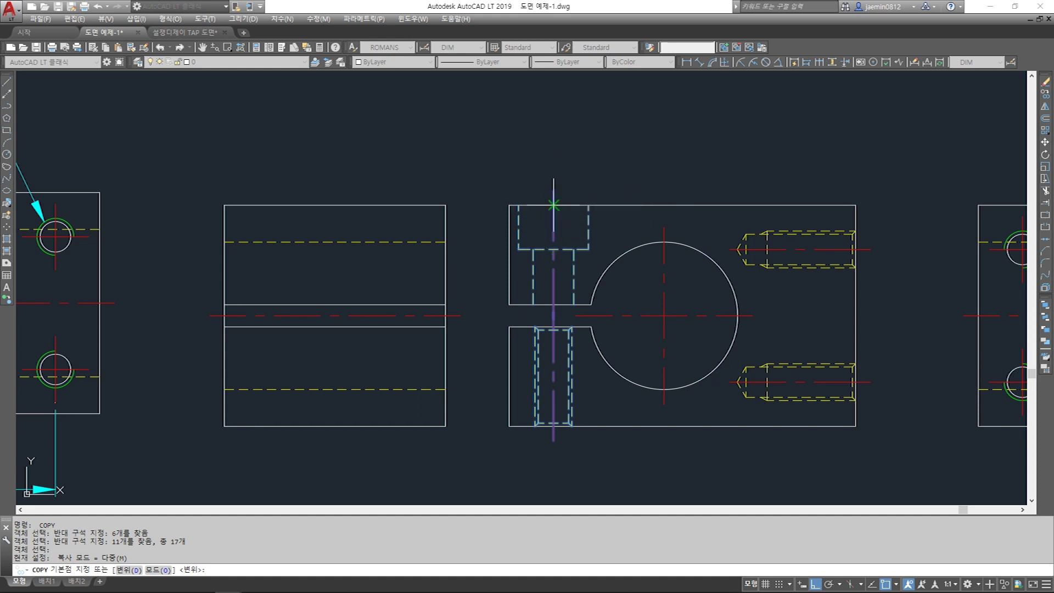
{"action": "left_click", "coordinate": [554, 206]}
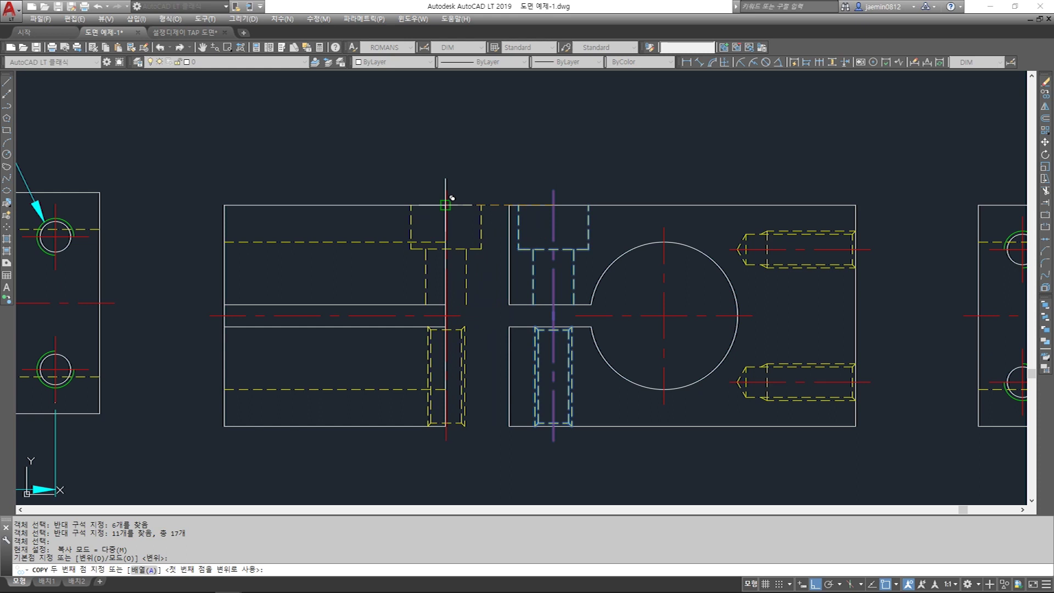
{"action": "left_click", "coordinate": [445, 205]}
{"action": "key", "text": "Escape"}
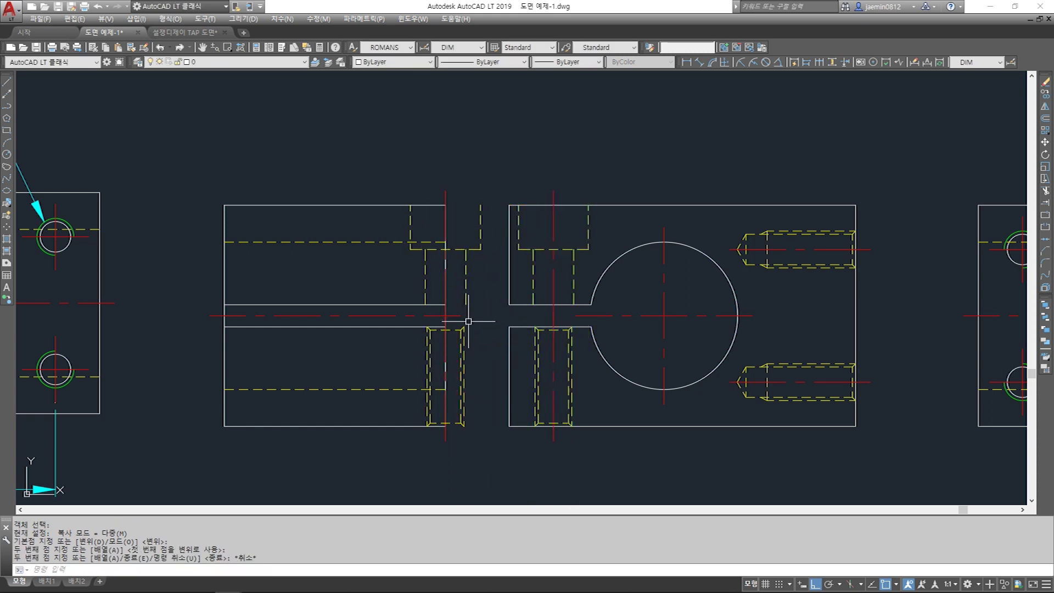
Move the copied holes and centre line 7 mm horizontally to the left, into the square view
{"action": "middle_click_drag", "start_coordinate": [468, 321], "coordinate": [579, 322]}
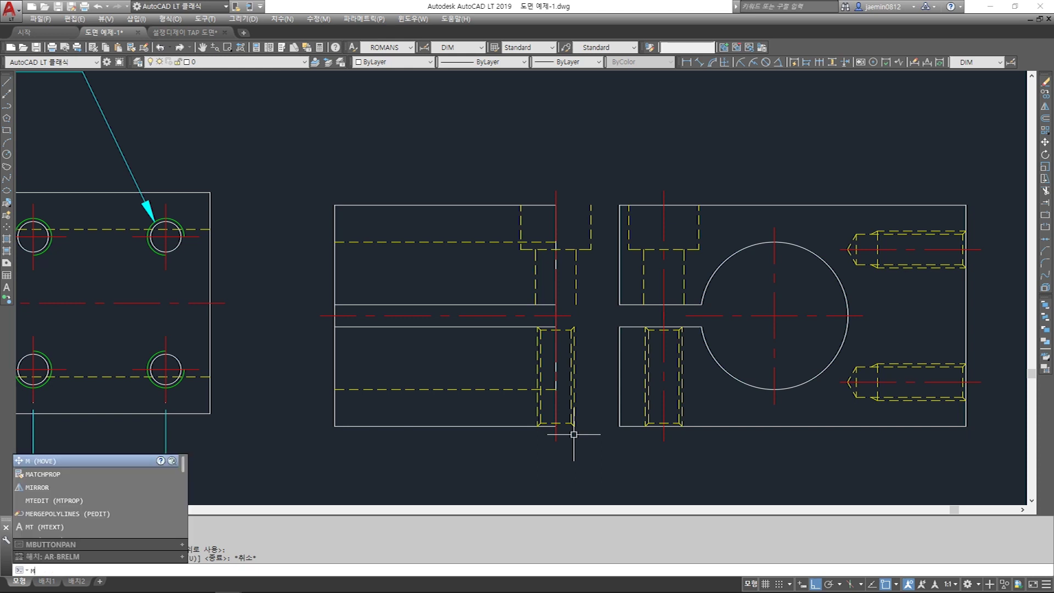
{"action": "key", "text": "Return"}
{"action": "left_click", "coordinate": [512, 172]}
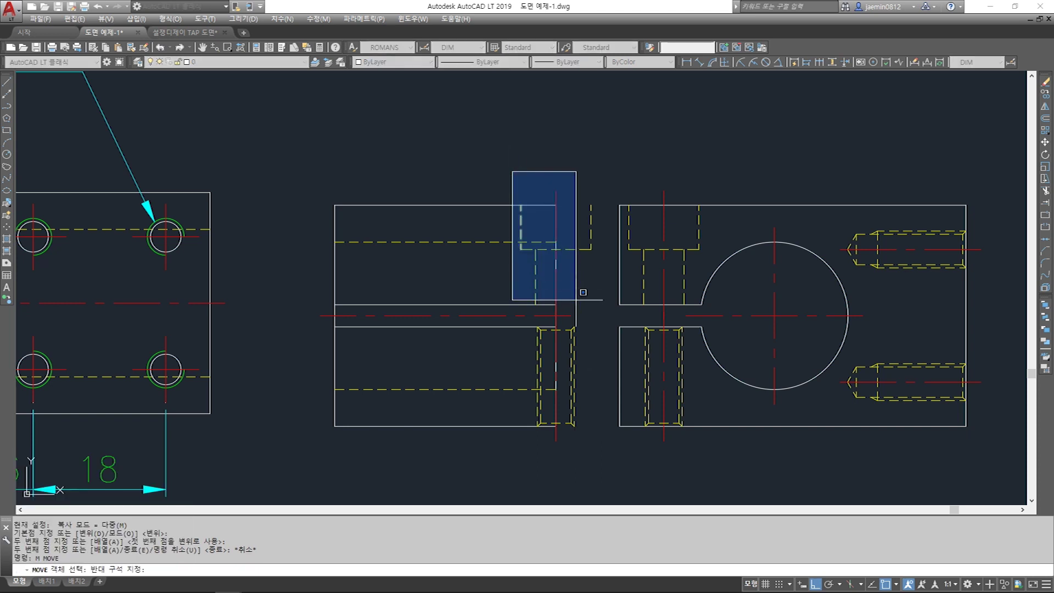
{"action": "left_click", "coordinate": [598, 343]}
{"action": "left_click", "coordinate": [508, 261]}
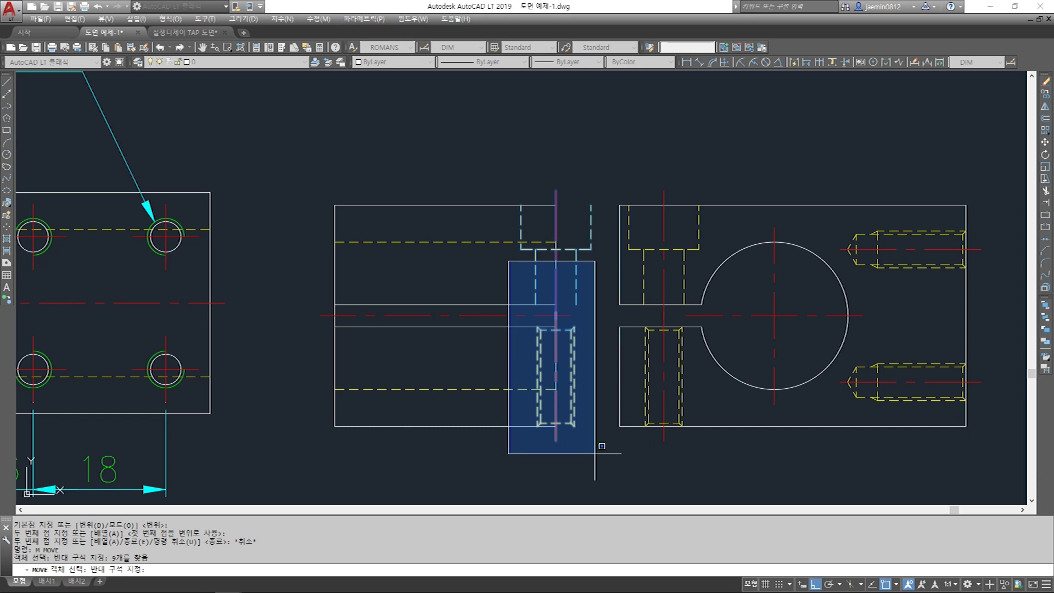
{"action": "left_click", "coordinate": [577, 477]}
{"action": "key", "text": "Return"}
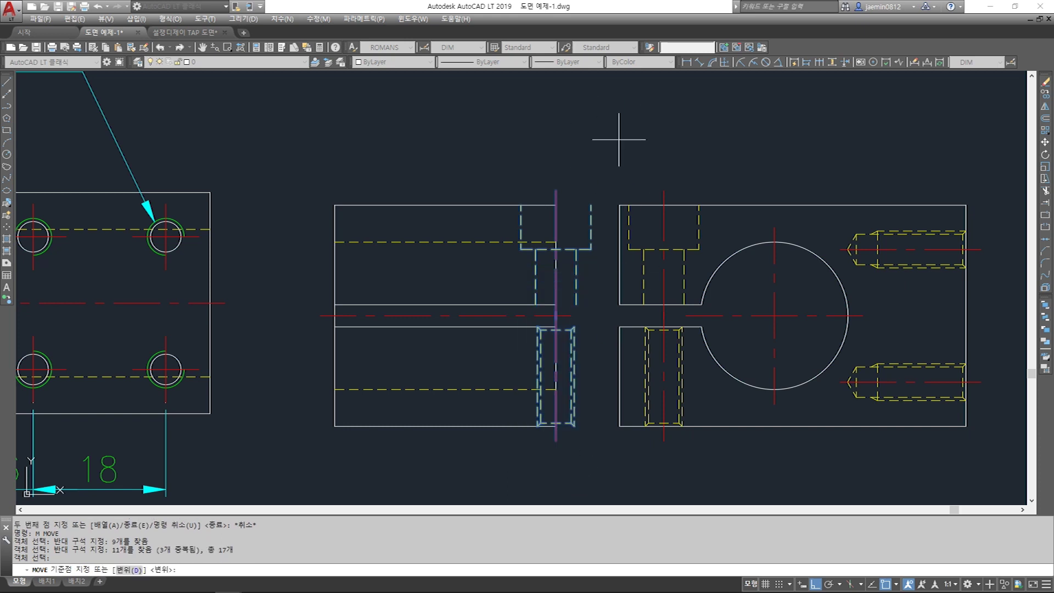
{"action": "left_click", "coordinate": [662, 123]}
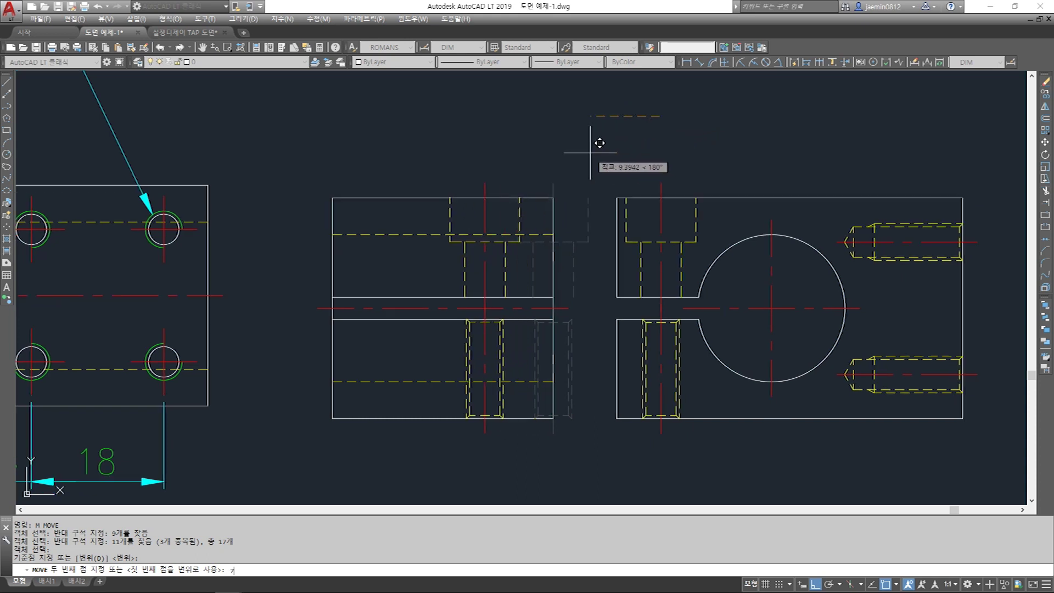
{"action": "key", "text": "Return"}
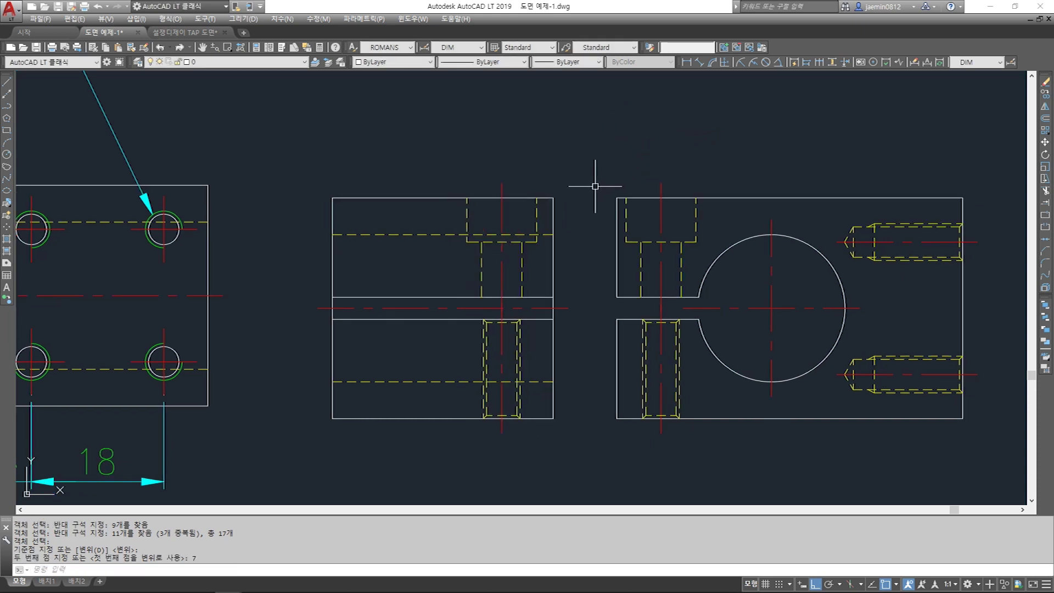
Copy the square view's holes and centre line 16 mm to the left to form the second hole set
{"action": "type", "text": "cc"}
{"action": "key", "text": "Return"}
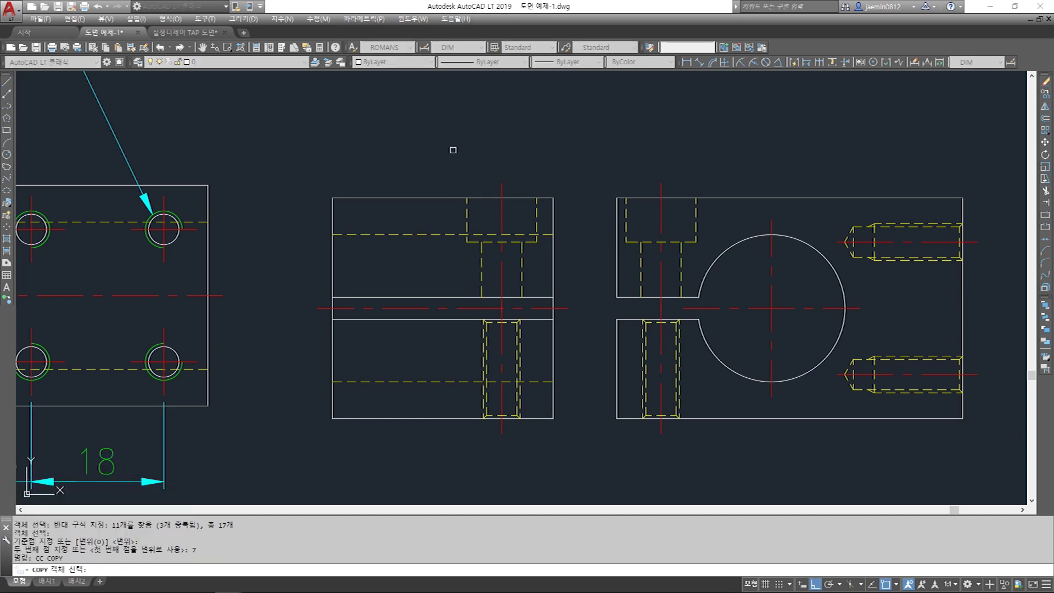
{"action": "left_click", "coordinate": [442, 125]}
{"action": "left_click", "coordinate": [540, 460]}
{"action": "key", "text": "Return"}
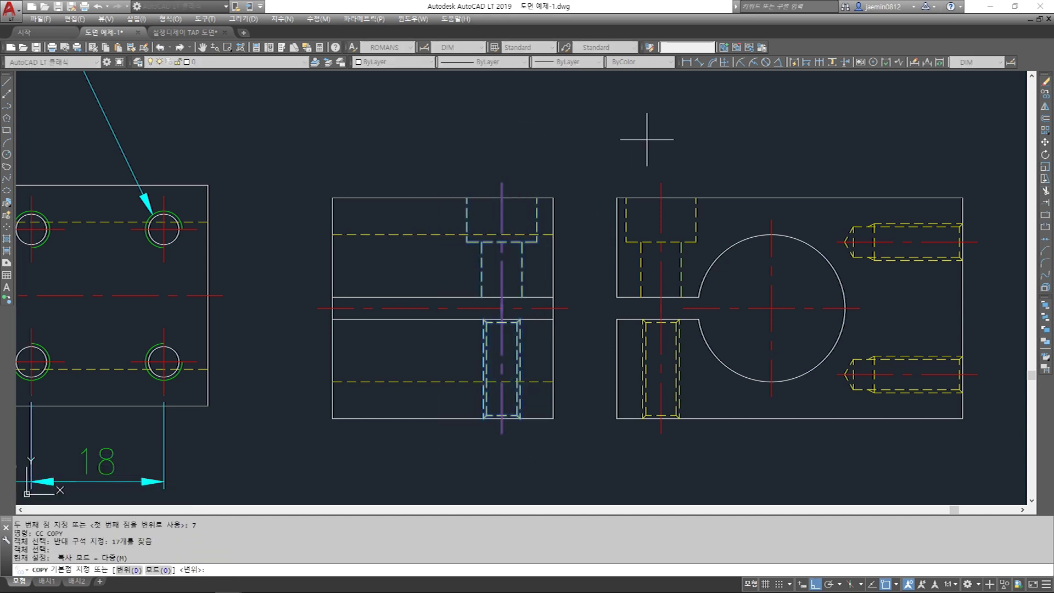
{"action": "left_click", "coordinate": [658, 126]}
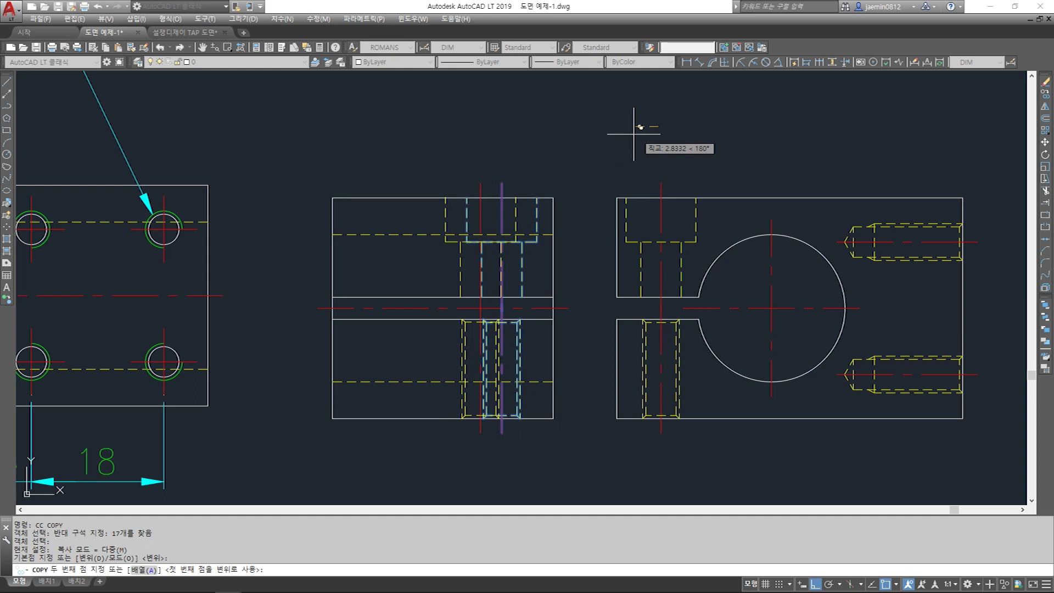
{"action": "key", "text": "Return"}
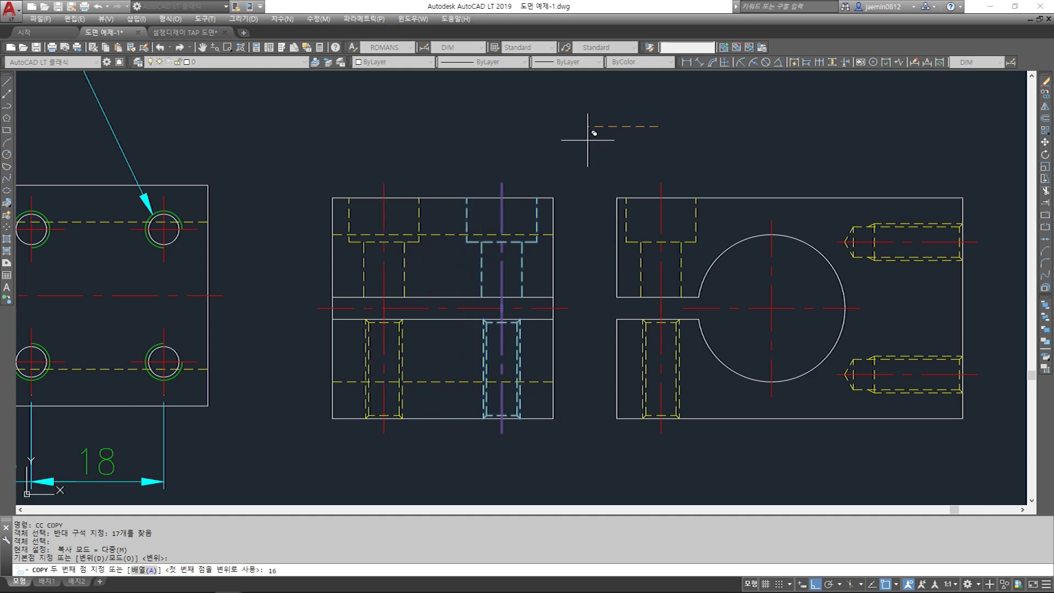
{"action": "key", "text": "Escape"}
Dimension the spacing between the two hole centre lines and the distance from the right-hand one to the view's edge
{"action": "type", "text": "aa"}
{"action": "key", "text": "Return"}
{"action": "left_click", "coordinate": [501, 182]}
{"action": "left_click", "coordinate": [384, 183]}
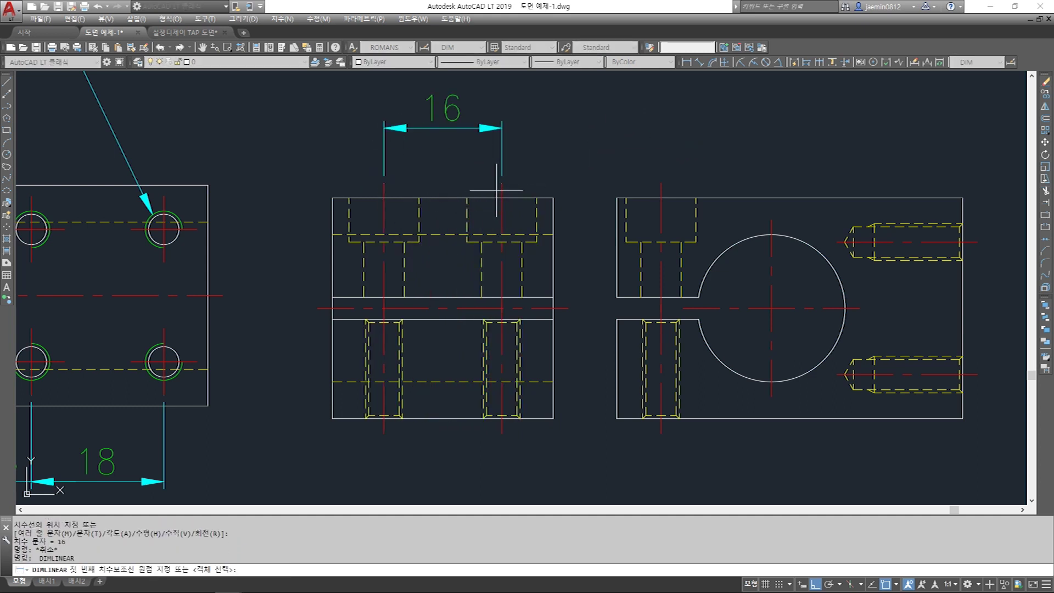
{"action": "left_click", "coordinate": [506, 128]}
{"action": "key", "text": "Escape"}
{"action": "scroll", "coordinate": [560, 214], "scroll_direction": "down", "scroll_amount": 4}
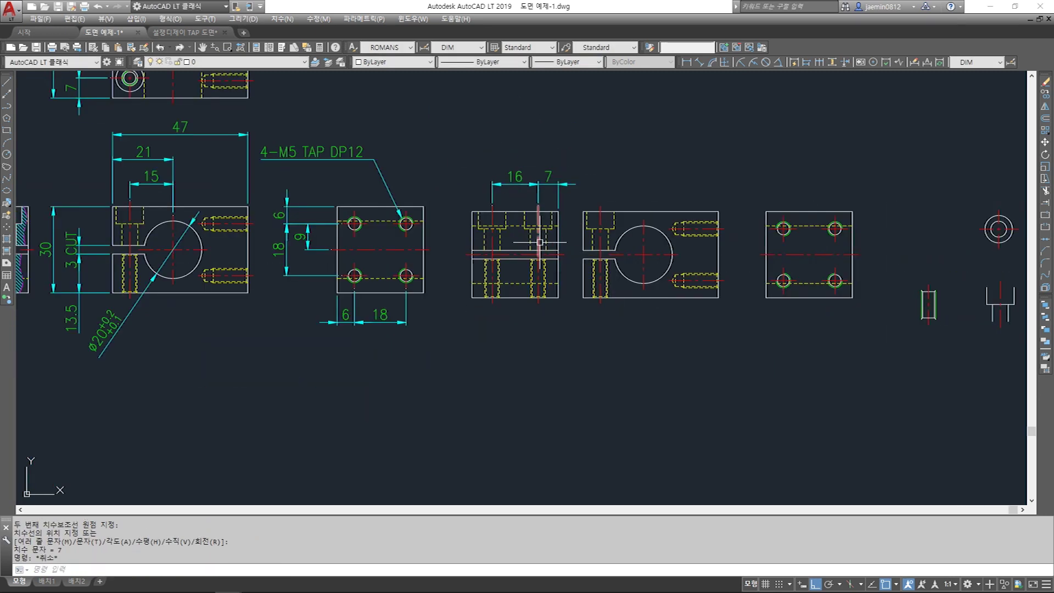
{"action": "middle_click_drag", "start_coordinate": [552, 247], "coordinate": [639, 339]}
{"action": "scroll", "coordinate": [214, 216], "scroll_direction": "up", "scroll_amount": 4}
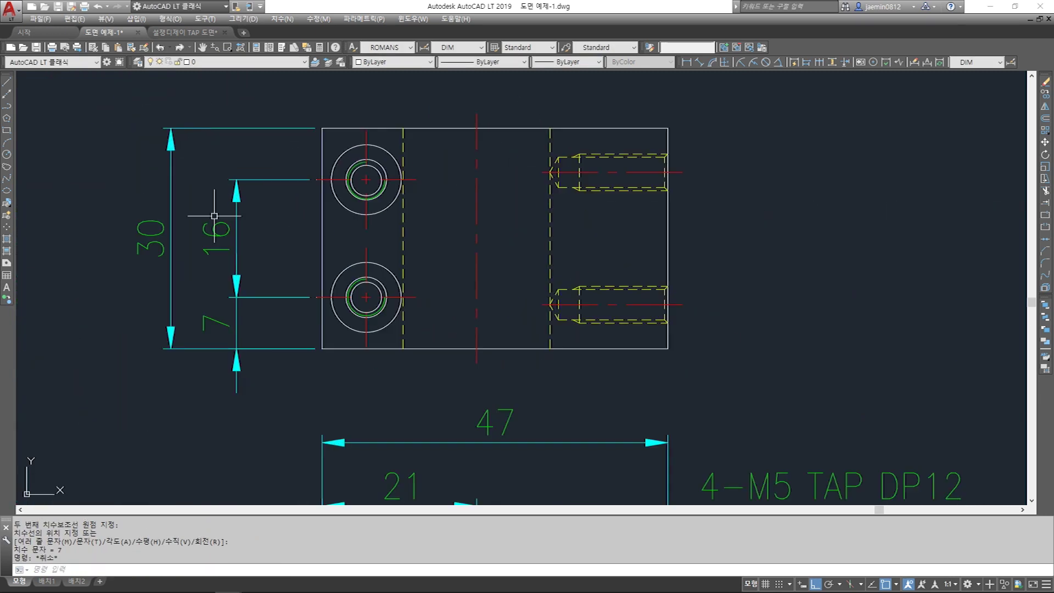
Erase the two hole-position dimensions from the redrawn square view
{"action": "scroll", "coordinate": [261, 253], "scroll_direction": "down", "scroll_amount": 3}
{"action": "type", "text": "e"}
{"action": "key", "text": "Return"}
{"action": "scroll", "coordinate": [681, 307], "scroll_direction": "up", "scroll_amount": 3}
{"action": "left_click_drag", "start_coordinate": [545, 193], "coordinate": [680, 302]}
{"action": "key", "text": "Return"}
{"action": "key", "text": "Escape"}
{"action": "middle_click_drag", "start_coordinate": [735, 274], "coordinate": [516, 252]}
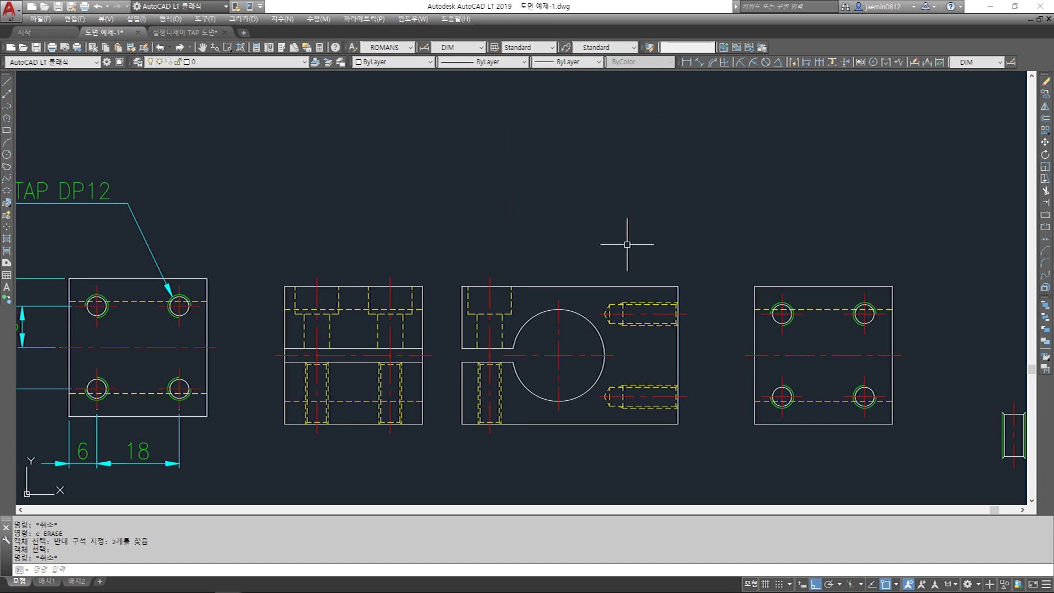
{"action": "middle_click_drag", "start_coordinate": [596, 249], "coordinate": [598, 280]}
{"action": "type", "text": "cc"}
{"action": "key", "text": "Return"}
{"action": "left_click", "coordinate": [446, 258]}
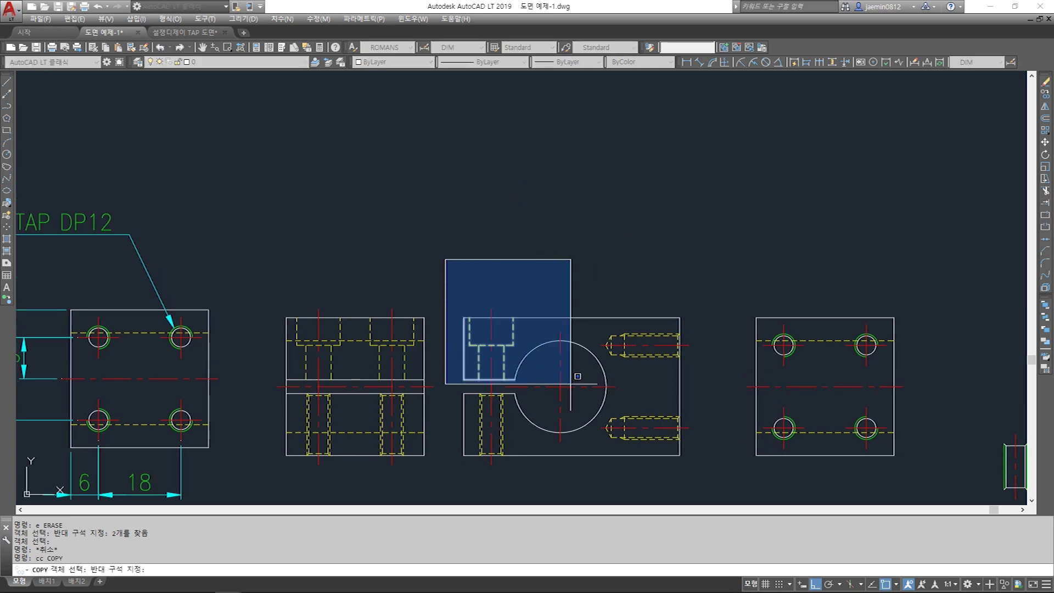
{"action": "middle_click_drag", "start_coordinate": [663, 456], "coordinate": [666, 376]}
{"action": "left_click", "coordinate": [710, 419]}
{"action": "scroll", "coordinate": [707, 417], "scroll_direction": "down", "scroll_amount": 4}
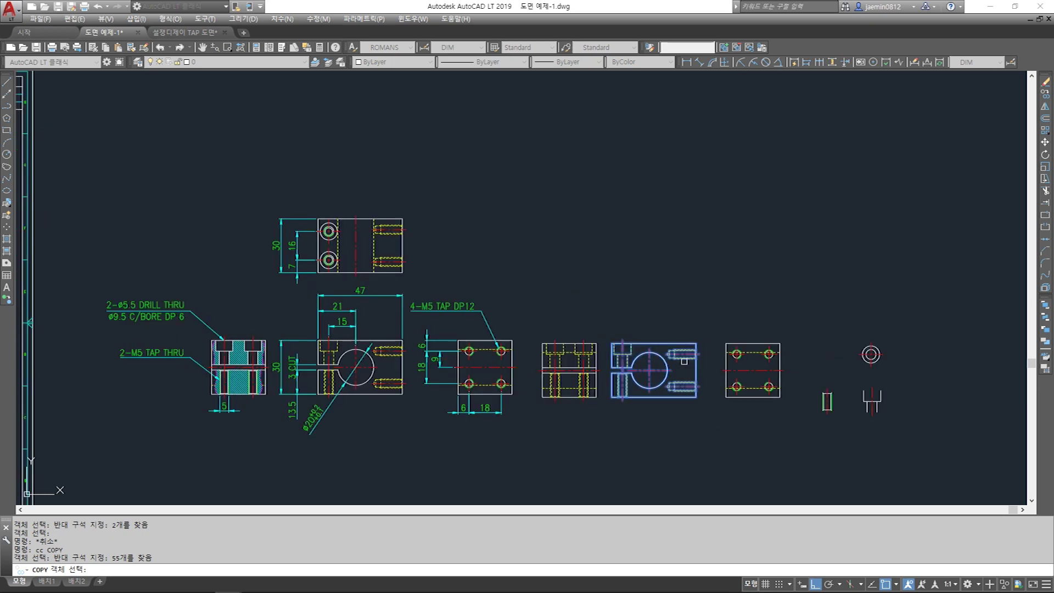
{"action": "key", "text": "Escape"}
{"action": "scroll", "coordinate": [307, 329], "scroll_direction": "up", "scroll_amount": 2}
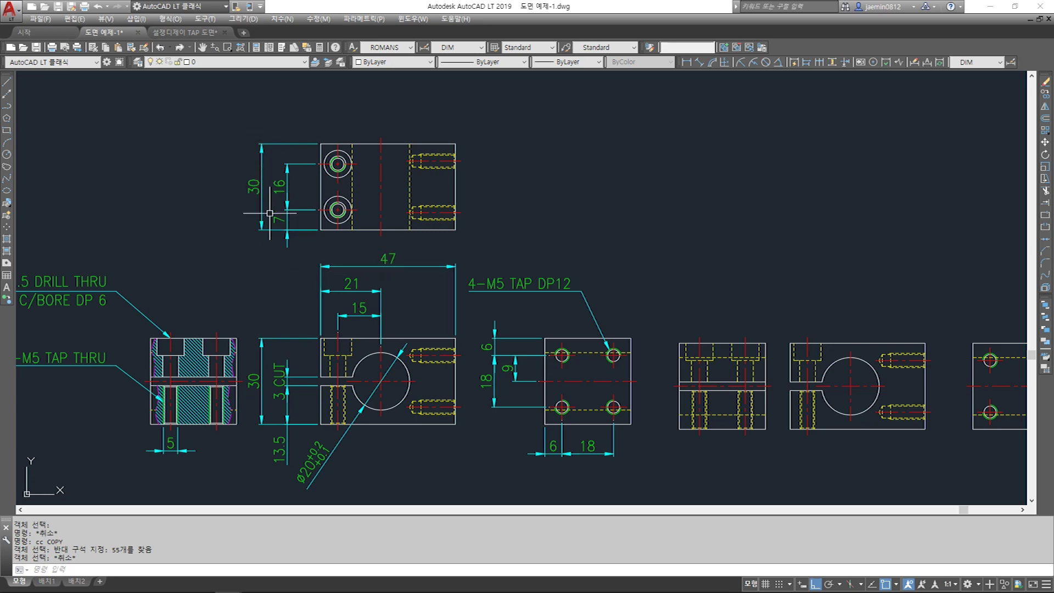
Copy the undimensioned front view with its slot, bore and holes straight up to clear space above the original
{"action": "mouse_move", "coordinate": [813, 340]}
{"action": "middle_mouse_down"}
{"action": "mouse_move", "coordinate": [422, 226]}
{"action": "mouse_move", "coordinate": [458, 272]}
{"action": "middle_mouse_up"}
{"action": "type", "text": "cc"}
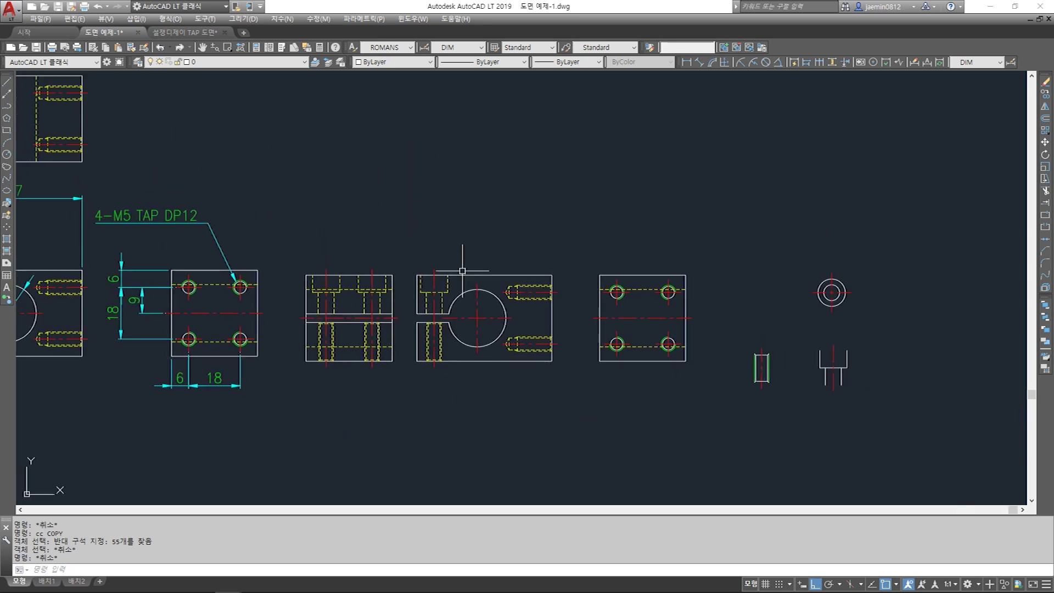
{"action": "key", "text": "Return"}
{"action": "left_click", "coordinate": [408, 237]}
{"action": "left_click", "coordinate": [564, 409]}
{"action": "key", "text": "Return"}
{"action": "left_click", "coordinate": [562, 347]}
{"action": "middle_click_drag", "start_coordinate": [563, 347], "coordinate": [554, 404]}
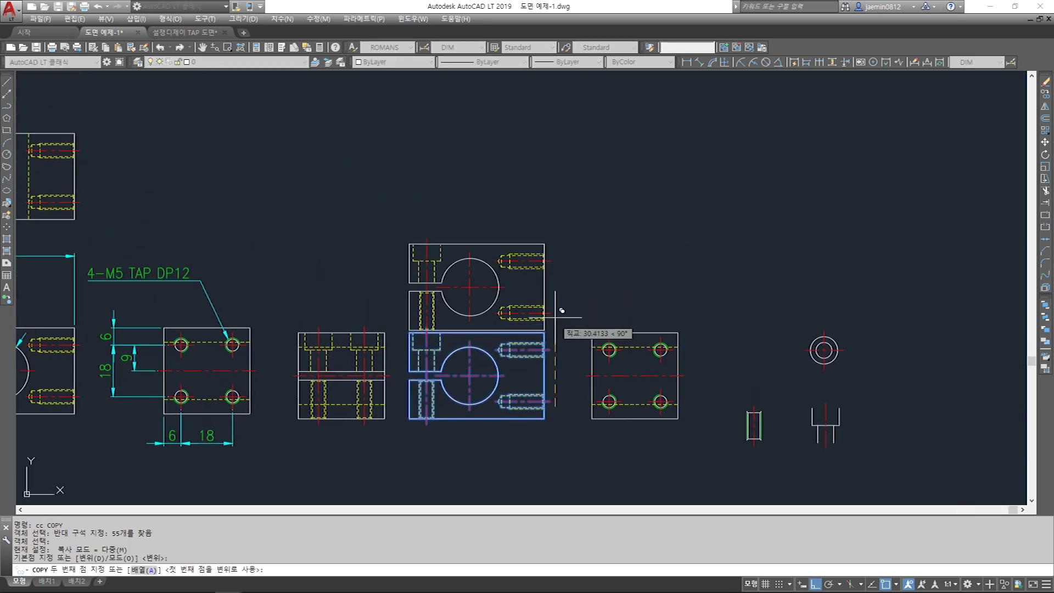
{"action": "left_click", "coordinate": [562, 269]}
{"action": "scroll", "coordinate": [563, 269], "scroll_direction": "down", "scroll_amount": 3}
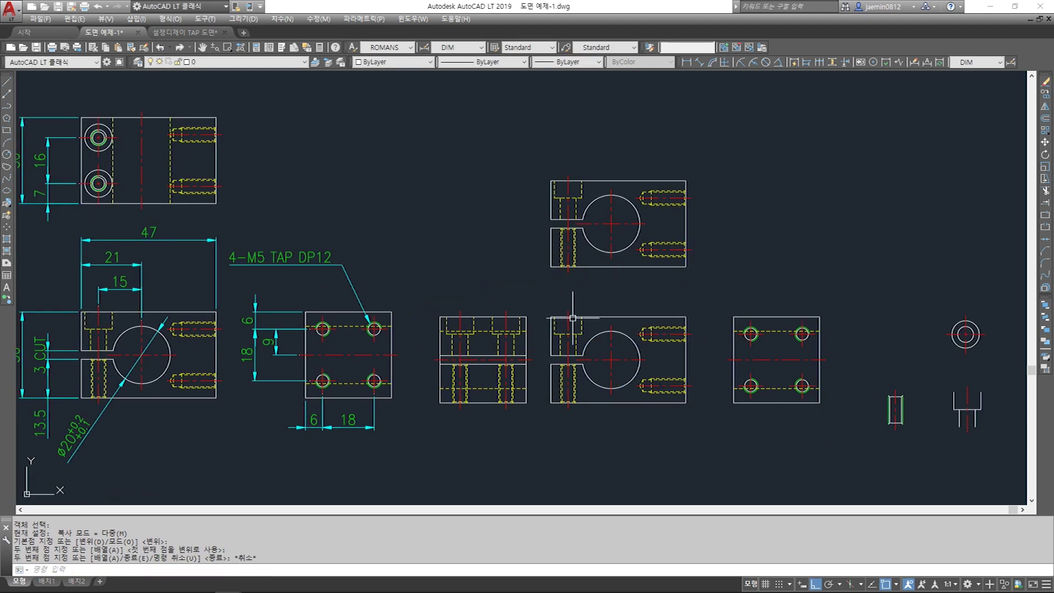
{"action": "key", "text": "Escape"}
Delete the hidden counterbored and tapped holes with their vertical centre line from the upper copy's slotted end
{"action": "scroll", "coordinate": [572, 318], "scroll_direction": "up", "scroll_amount": 5}
{"action": "middle_click_drag", "start_coordinate": [585, 330], "coordinate": [510, 334]}
{"action": "middle_click_drag", "start_coordinate": [499, 162], "coordinate": [500, 205]}
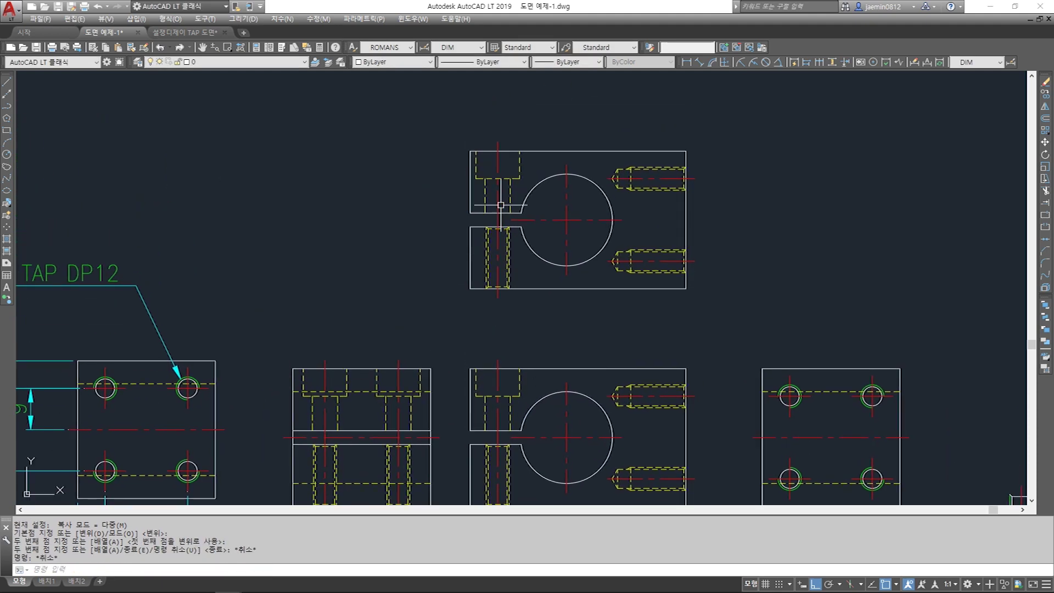
{"action": "left_click_drag", "start_coordinate": [475, 121], "coordinate": [522, 308]}
{"action": "key", "text": "Delete"}
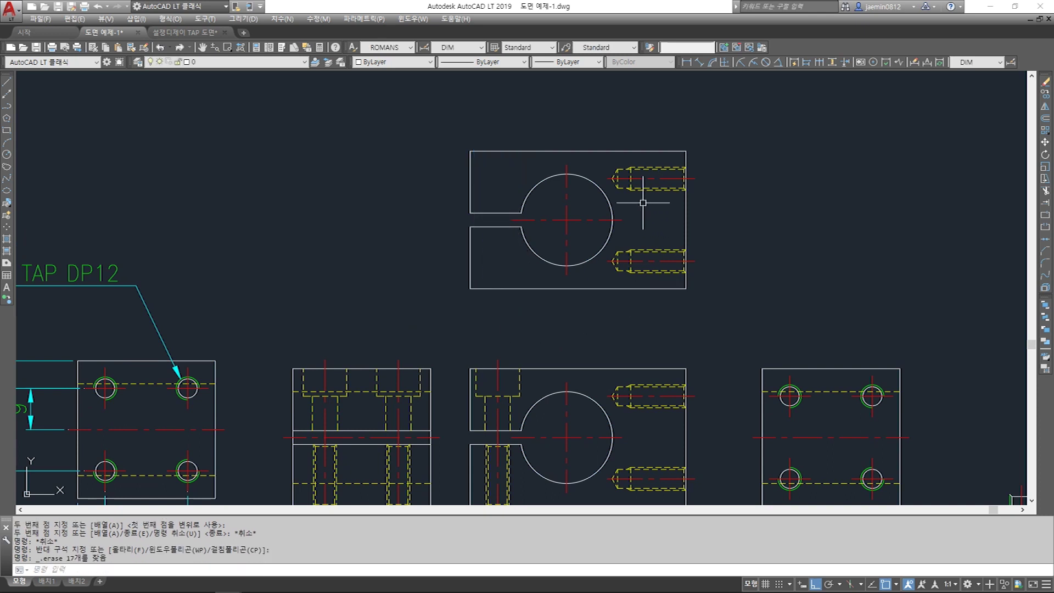
Dimension the upper copy's lower tapped hole from the bottom edge and the vertical spacing between its two tapped holes
{"action": "middle_click_drag", "start_coordinate": [693, 233], "coordinate": [616, 216]}
{"action": "type", "text": "aa"}
{"action": "key", "text": "Return"}
{"action": "left_click", "coordinate": [685, 251]}
{"action": "left_click", "coordinate": [685, 271]}
{"action": "left_click", "coordinate": [647, 264]}
{"action": "key", "text": "Return"}
{"action": "left_click", "coordinate": [617, 243]}
{"action": "left_click", "coordinate": [617, 161]}
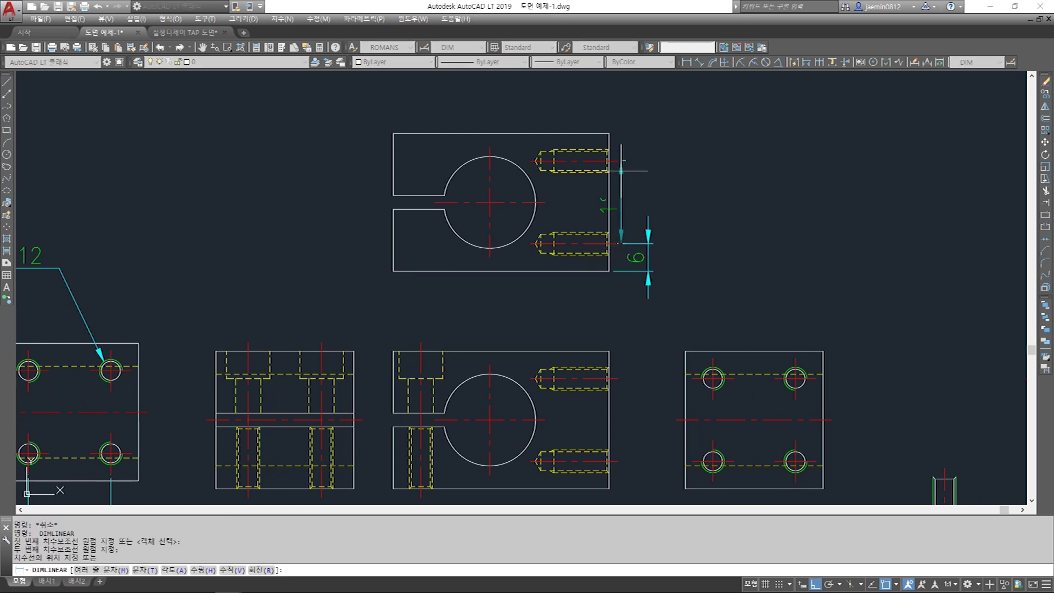
{"action": "left_click", "coordinate": [648, 216]}
Dimension the four-hole square view's left hole from the left edge and the horizontal spacing between its holes, above the view
{"action": "middle_click_drag", "start_coordinate": [698, 314], "coordinate": [651, 282]}
{"action": "key", "text": "Return"}
{"action": "left_click", "coordinate": [638, 318]}
{"action": "left_click", "coordinate": [665, 318]}
{"action": "left_click", "coordinate": [661, 287]}
{"action": "key", "text": "Escape"}
{"action": "key", "text": "Return"}
{"action": "left_click", "coordinate": [665, 319]}
{"action": "left_click", "coordinate": [748, 319]}
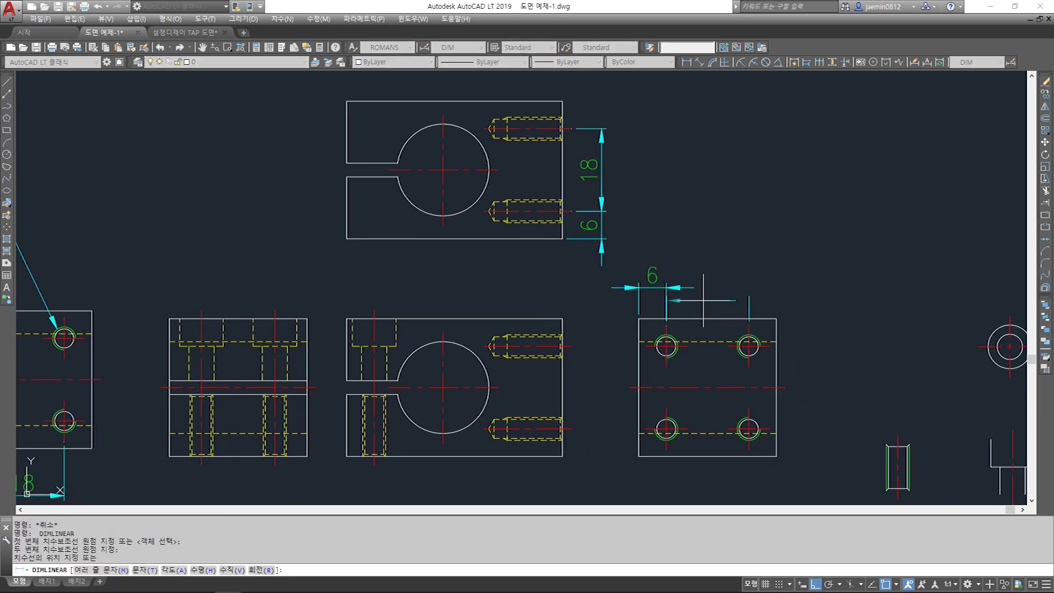
{"action": "left_click", "coordinate": [707, 287]}
{"action": "key", "text": "Escape"}
{"action": "key", "text": "Escape"}
Erase the horizontal hole dimensions above the four-hole square view
{"action": "type", "text": "e"}
{"action": "key", "text": "Return"}
{"action": "left_click", "coordinate": [655, 295]}
{"action": "key", "text": "Return"}
{"action": "key", "text": "Escape"}
Copy the four-hole square view freely upward, beside the upper copy of the front view, with ortho off
{"action": "middle_click_drag", "start_coordinate": [655, 296], "coordinate": [654, 264]}
{"action": "type", "text": "cc"}
{"action": "left_click", "coordinate": [600, 254]}
{"action": "left_click", "coordinate": [799, 465]}
{"action": "key", "text": "Return"}
{"action": "left_click", "coordinate": [717, 374]}
{"action": "key", "text": "F8"}
{"action": "middle_click_drag", "start_coordinate": [759, 216], "coordinate": [667, 328]}
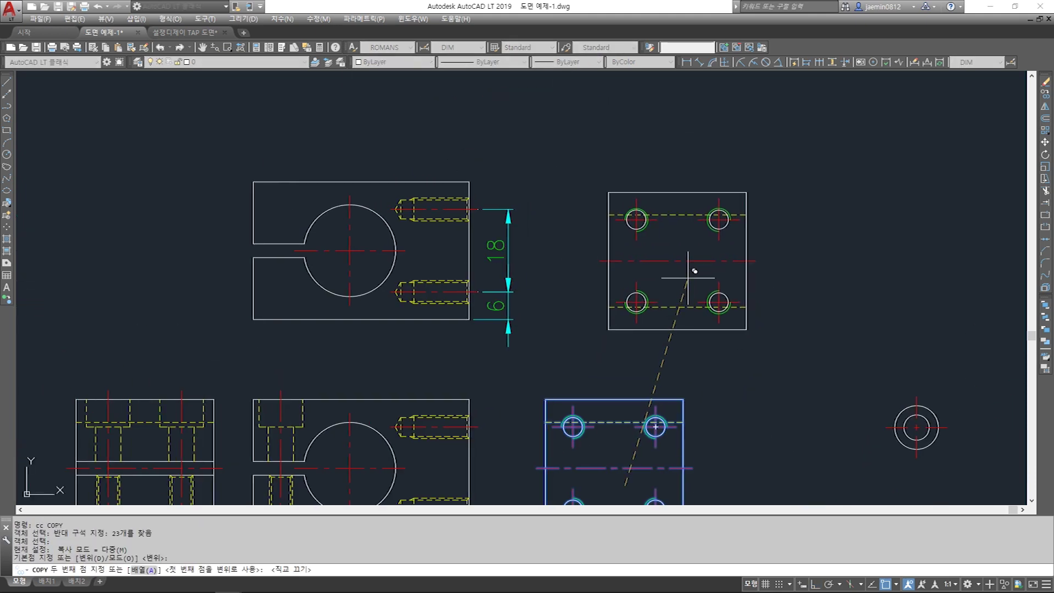
{"action": "left_click", "coordinate": [687, 275]}
{"action": "key", "text": "Escape"}
{"action": "key", "text": "Escape"}
{"action": "key", "text": "Escape"}
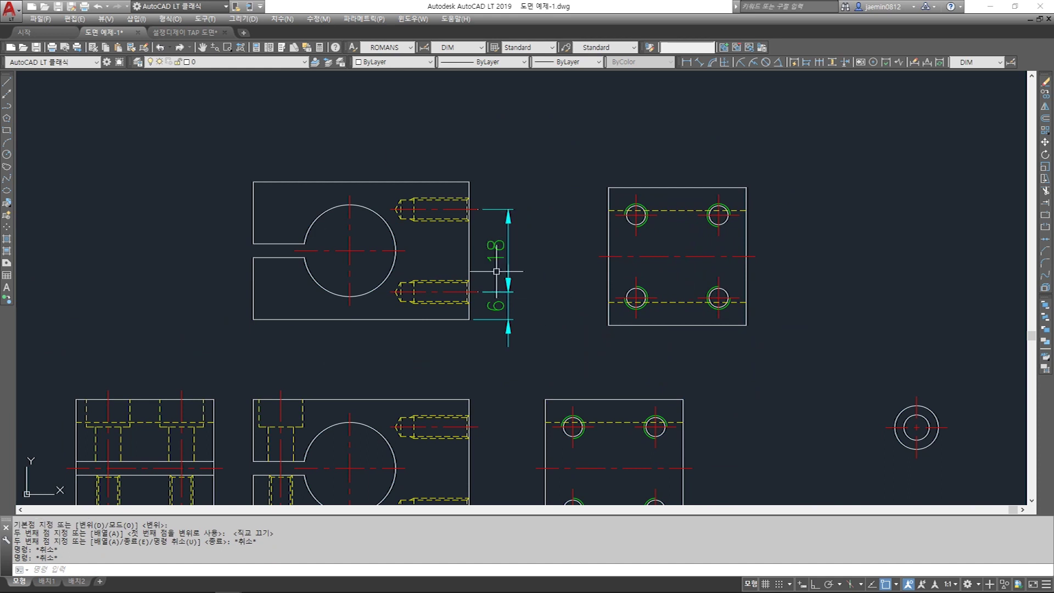
Rotate the copied four-hole view 90° about its centre so its hidden lines and centre line run vertically
{"action": "middle_click_drag", "start_coordinate": [582, 379], "coordinate": [543, 376]}
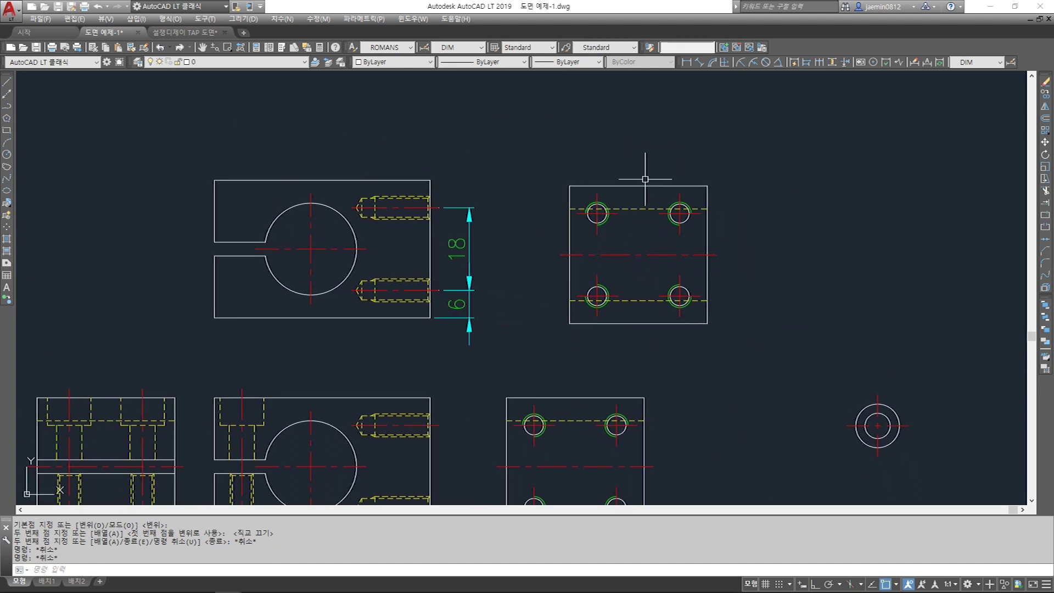
{"action": "type", "text": "4"}
{"action": "key", "text": "space"}
{"action": "key", "text": "Escape"}
{"action": "type", "text": "4"}
{"action": "key", "text": "space"}
{"action": "left_click", "coordinate": [779, 141]}
{"action": "left_click", "coordinate": [580, 317]}
{"action": "left_click", "coordinate": [767, 161]}
{"action": "left_click", "coordinate": [541, 346]}
{"action": "left_click", "coordinate": [734, 154]}
{"action": "left_click", "coordinate": [588, 295]}
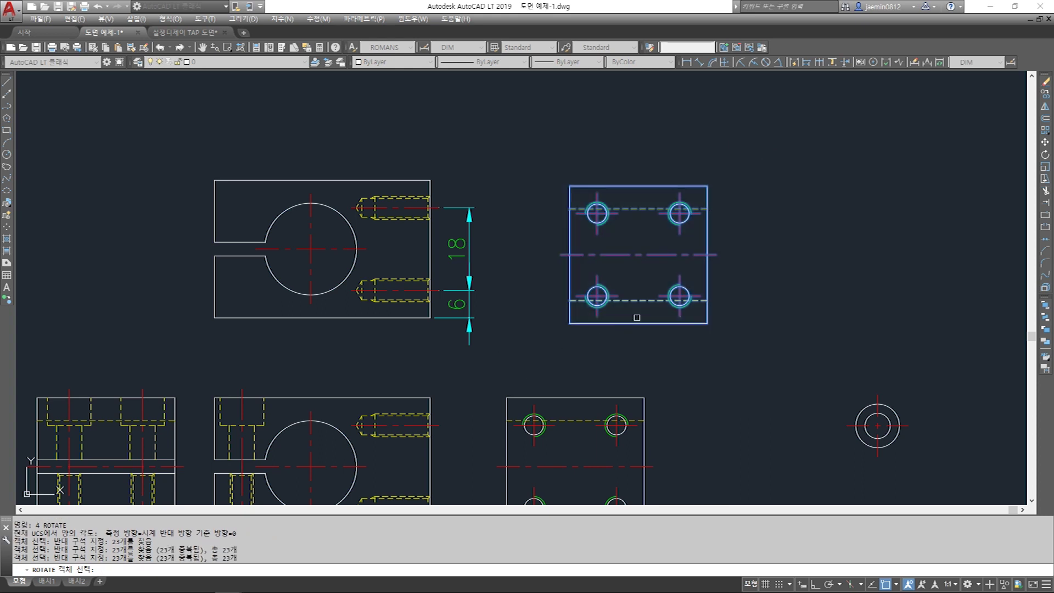
{"action": "key", "text": "space"}
{"action": "left_click", "coordinate": [638, 254]}
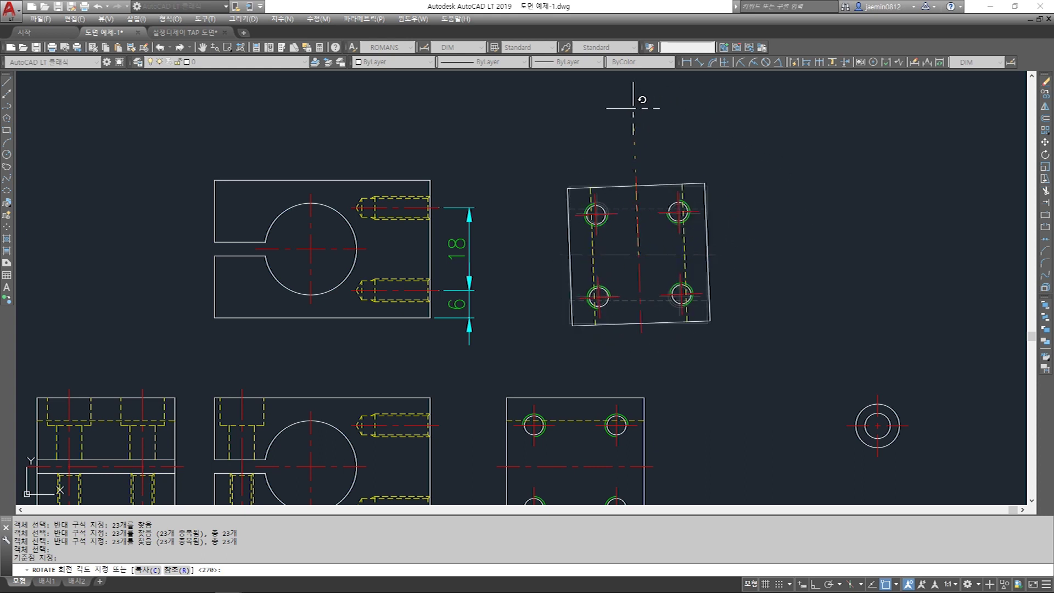
{"action": "key", "text": "F8"}
{"action": "left_click", "coordinate": [634, 107]}
{"action": "middle_click_drag", "start_coordinate": [531, 327], "coordinate": [574, 318]}
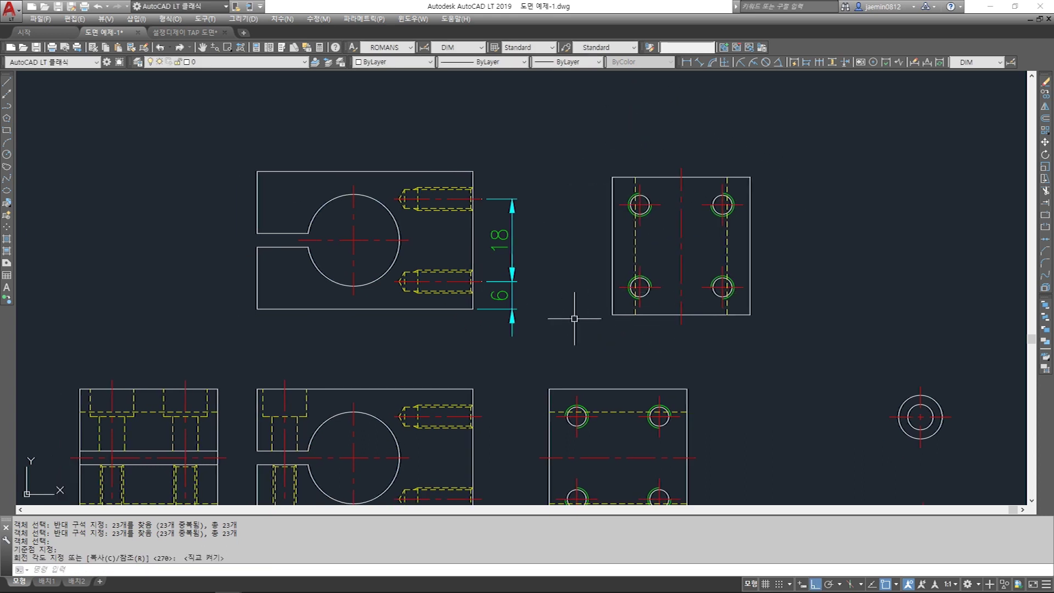
Draw a horizontal guide line from the upper front-view copy's top right corner past the rotated four-hole view
{"action": "type", "text": "l"}
{"action": "key", "text": "Return"}
{"action": "left_click", "coordinate": [473, 171]}
{"action": "key", "text": "Escape"}
{"action": "key", "text": "Return"}
{"action": "left_click", "coordinate": [472, 171]}
{"action": "left_click", "coordinate": [874, 271]}
{"action": "key", "text": "Escape"}
Move the rotated four-hole view vertically until its top edge meets the guide line, and erase the guide line
{"action": "type", "text": "m"}
{"action": "key", "text": "Return"}
{"action": "left_click", "coordinate": [470, 160]}
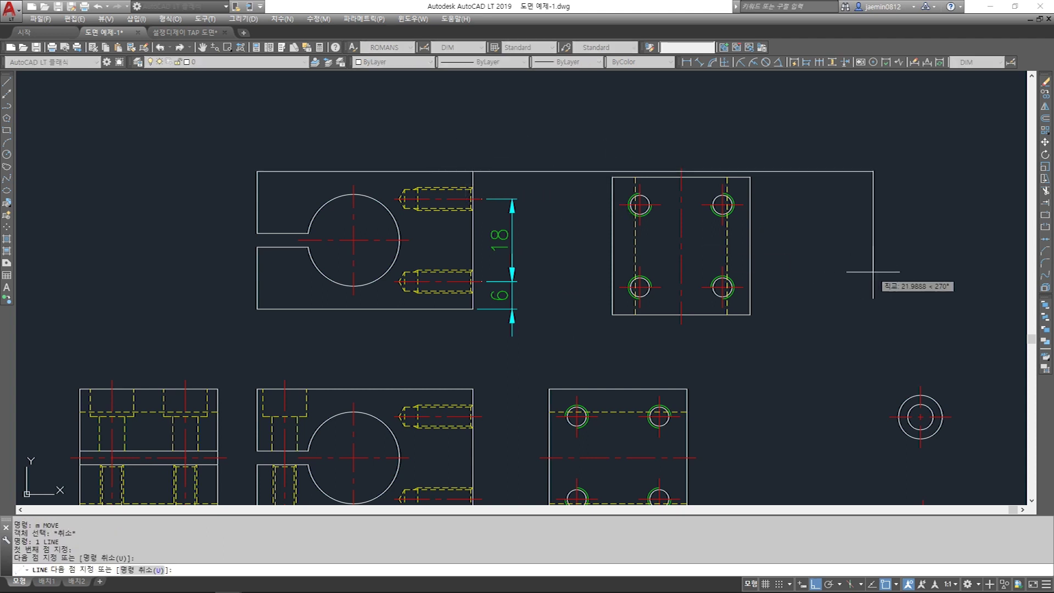
{"action": "left_click", "coordinate": [824, 375]}
{"action": "scroll", "coordinate": [749, 220], "scroll_direction": "up", "scroll_amount": 4}
{"action": "key", "text": "Return"}
{"action": "left_click", "coordinate": [750, 176]}
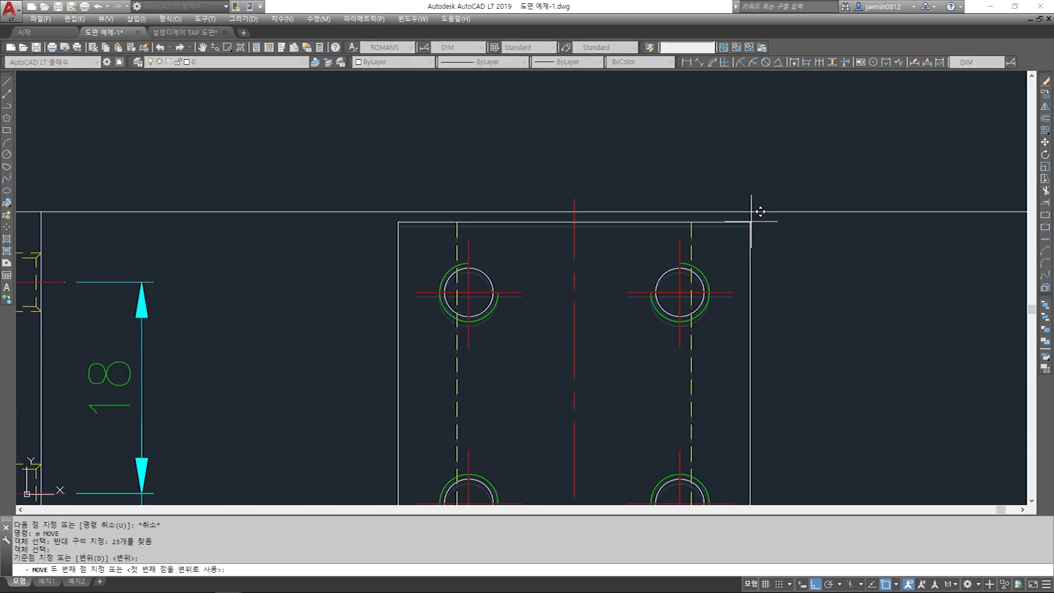
{"action": "key", "text": "Escape"}
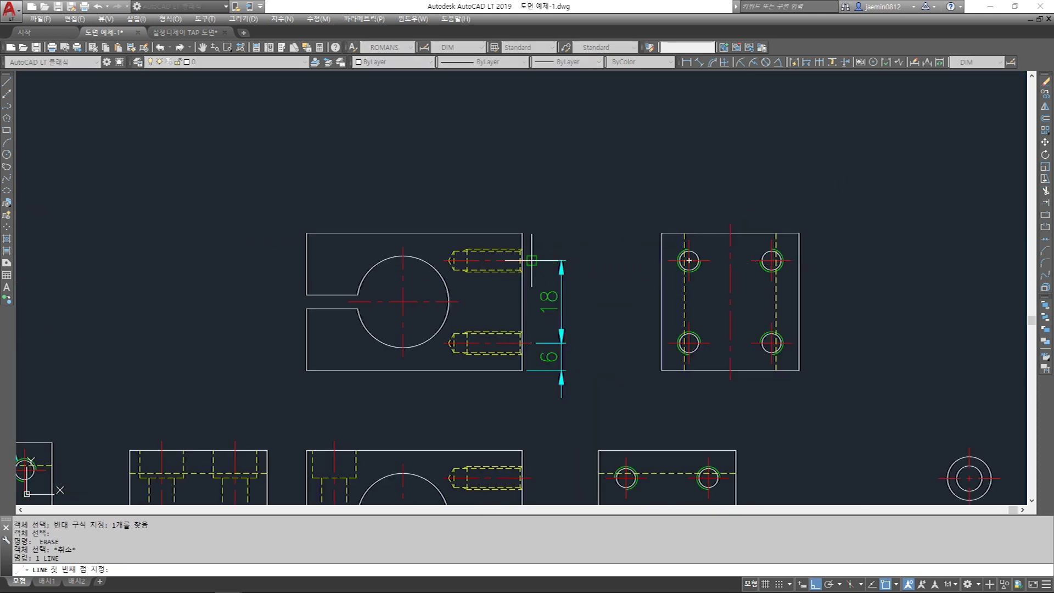
Draw horizontal guide lines from both tapped-hole centre lines through the rotated view's holes to check their alignment
{"action": "left_click", "coordinate": [531, 260]}
{"action": "left_click", "coordinate": [976, 260]}
{"action": "key", "text": "Escape"}
{"action": "key", "text": "Return"}
{"action": "left_click", "coordinate": [531, 343]}
{"action": "left_click", "coordinate": [878, 343]}
{"action": "key", "text": "Escape"}
{"action": "scroll", "coordinate": [675, 347], "scroll_direction": "up", "scroll_amount": 2}
{"action": "scroll", "coordinate": [674, 347], "scroll_direction": "up", "scroll_amount": 5}
{"action": "scroll", "coordinate": [657, 353], "scroll_direction": "down", "scroll_amount": 4}
Erase the two horizontal guide lines running through the rotated view's holes
{"action": "key", "text": "Escape"}
{"action": "type", "text": "e"}
{"action": "key", "text": "space"}
{"action": "left_click_drag", "start_coordinate": [499, 163], "coordinate": [466, 242]}
{"action": "left_click_drag", "start_coordinate": [453, 347], "coordinate": [425, 445]}
{"action": "key", "text": "space"}
{"action": "scroll", "coordinate": [543, 313], "scroll_direction": "down", "scroll_amount": 4}
{"action": "middle_click_drag", "start_coordinate": [555, 298], "coordinate": [734, 251]}
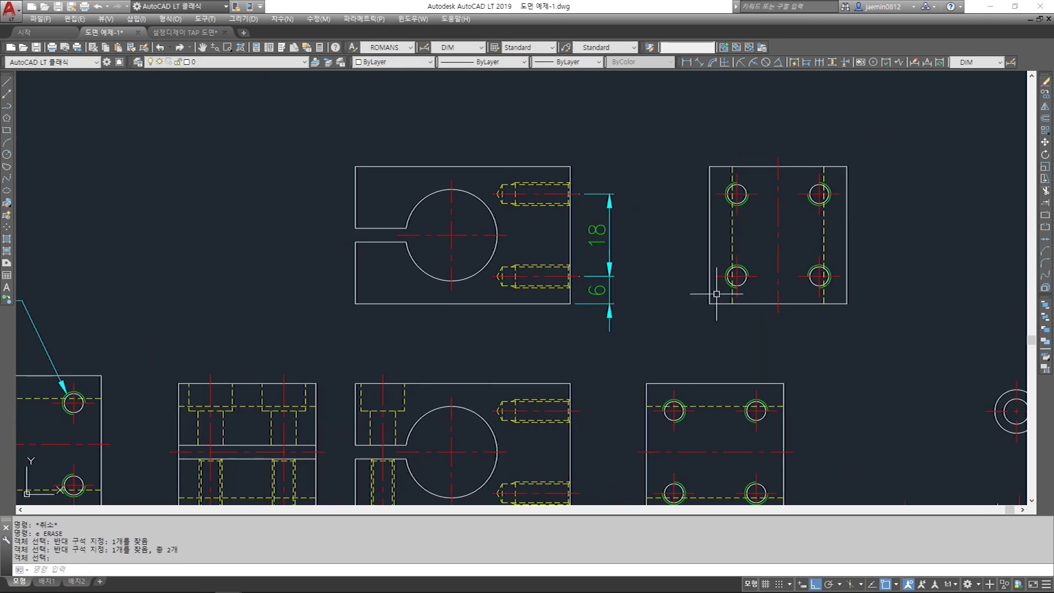
Erase the upper view's bore circle and centre lines, and draw a vertical guide line up through it from the lower bore's centre axis
{"action": "left_click_drag", "start_coordinate": [475, 204], "coordinate": [419, 224]}
{"action": "key", "text": "Escape"}
{"action": "type", "text": "l"}
{"action": "key", "text": "Return"}
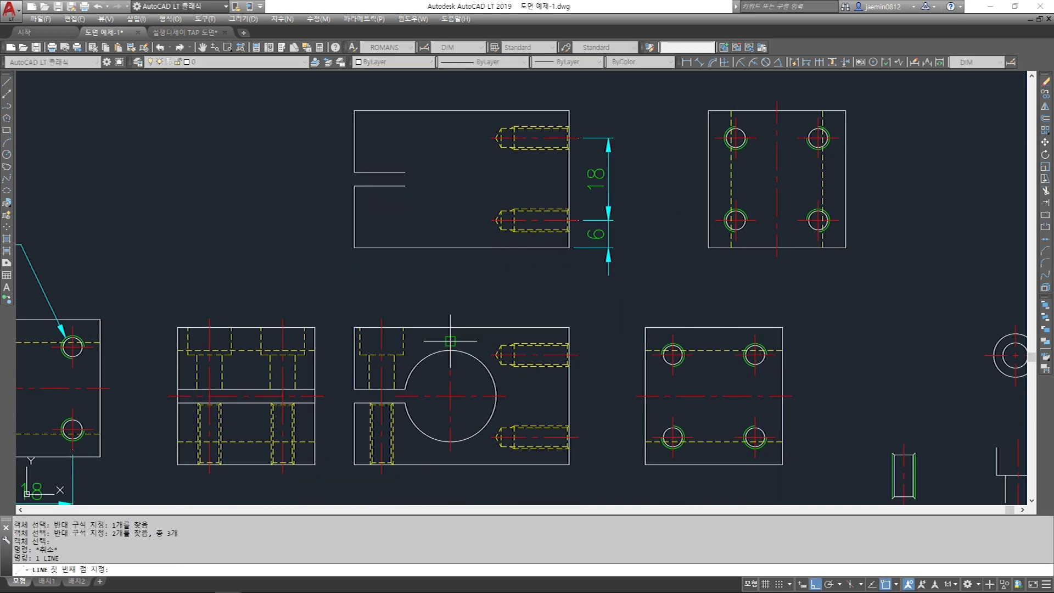
{"action": "left_click", "coordinate": [446, 417]}
{"action": "key", "text": "Escape"}
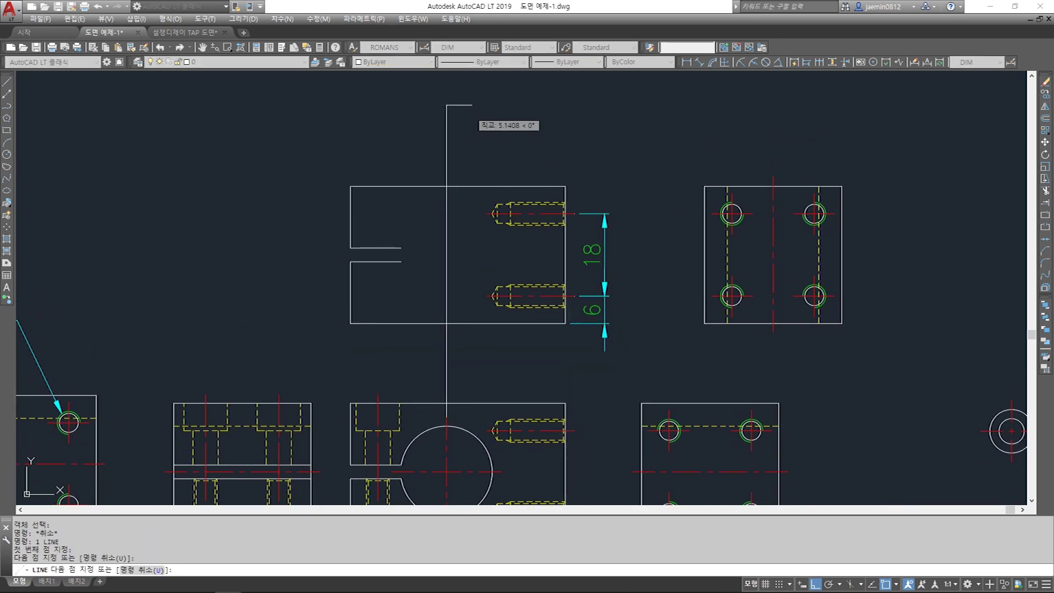
Copy the rotated view's two hidden bore lines and vertical centre line onto the guide line in the upper slotted view
{"action": "type", "text": "cc"}
{"action": "key", "text": "Return"}
{"action": "scroll", "coordinate": [803, 250], "scroll_direction": "up", "scroll_amount": 4}
{"action": "left_click", "coordinate": [871, 245]}
{"action": "left_click", "coordinate": [605, 271]}
{"action": "left_click", "coordinate": [878, 251]}
{"action": "left_click", "coordinate": [603, 271]}
{"action": "scroll", "coordinate": [599, 299], "scroll_direction": "down", "scroll_amount": 4}
{"action": "middle_click_drag", "start_coordinate": [599, 299], "coordinate": [681, 204]}
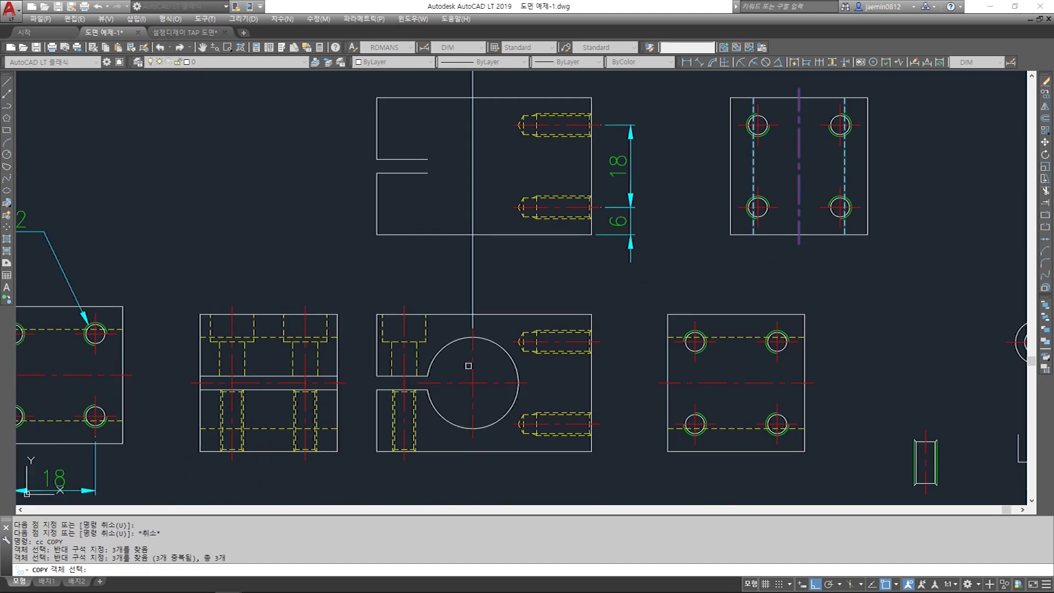
{"action": "middle_click_drag", "start_coordinate": [769, 209], "coordinate": [641, 279]}
{"action": "scroll", "coordinate": [689, 211], "scroll_direction": "up", "scroll_amount": 2}
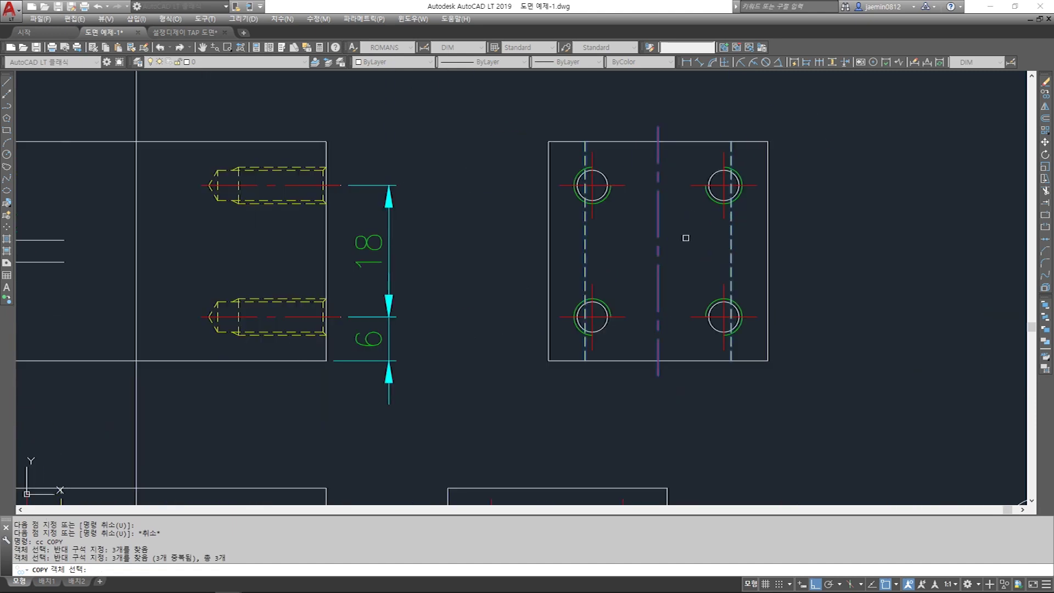
{"action": "key", "text": "space"}
{"action": "left_click", "coordinate": [659, 375]}
{"action": "middle_click_drag", "start_coordinate": [510, 376], "coordinate": [904, 369]}
{"action": "left_click", "coordinate": [531, 368]}
{"action": "key", "text": "Escape"}
Erase the vertical guide line through the upper slotted view
{"action": "type", "text": "e"}
{"action": "left_click", "coordinate": [543, 415]}
{"action": "left_click", "coordinate": [525, 428]}
{"action": "key", "text": "space"}
{"action": "middle_click_drag", "start_coordinate": [652, 399], "coordinate": [672, 360]}
{"action": "scroll", "coordinate": [647, 354], "scroll_direction": "down", "scroll_amount": 2}
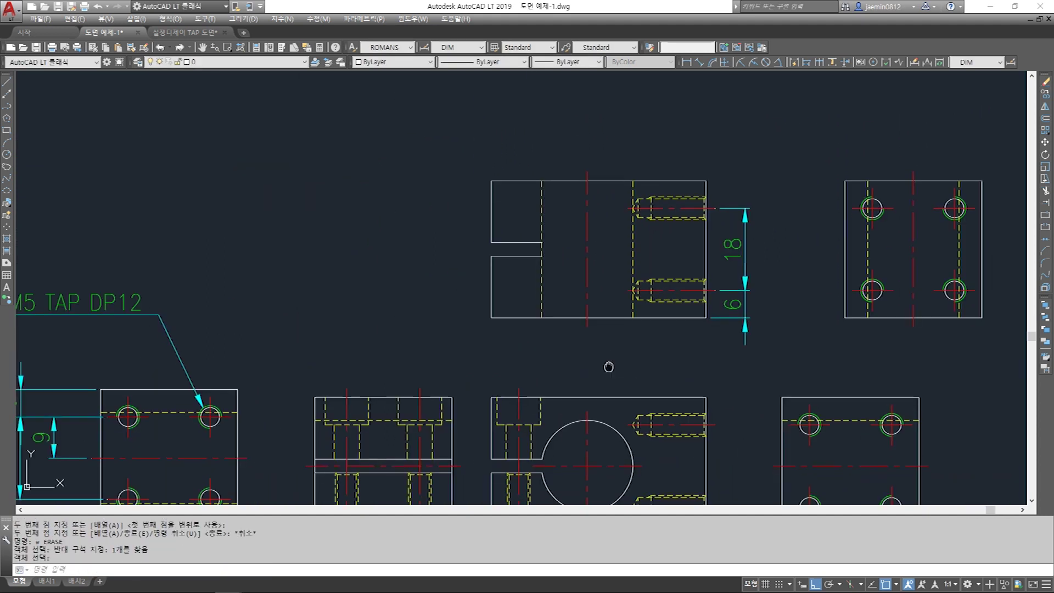
{"action": "middle_click_drag", "start_coordinate": [608, 367], "coordinate": [613, 326]}
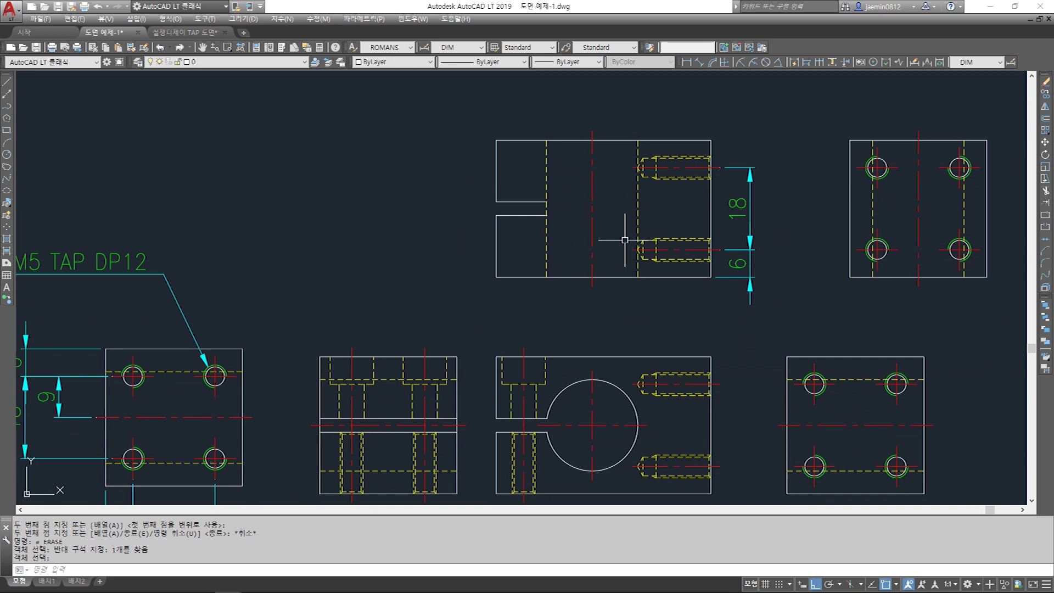
Erase the two vertical tapped-hole dimensions beside the upper slotted view
{"action": "key", "text": "Escape"}
{"action": "type", "text": "e"}
{"action": "left_click", "coordinate": [769, 228]}
{"action": "left_click", "coordinate": [743, 287]}
{"action": "key", "text": "space"}
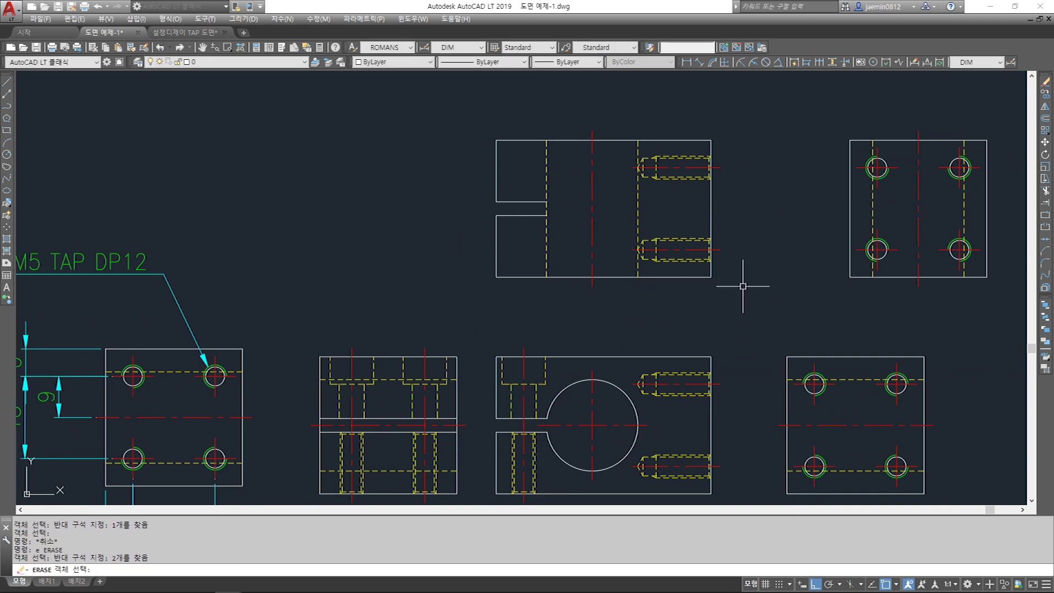
{"action": "key", "text": "Escape"}
{"action": "scroll", "coordinate": [581, 311], "scroll_direction": "up", "scroll_amount": 4}
{"action": "middle_click_drag", "start_coordinate": [478, 493], "coordinate": [485, 324]}
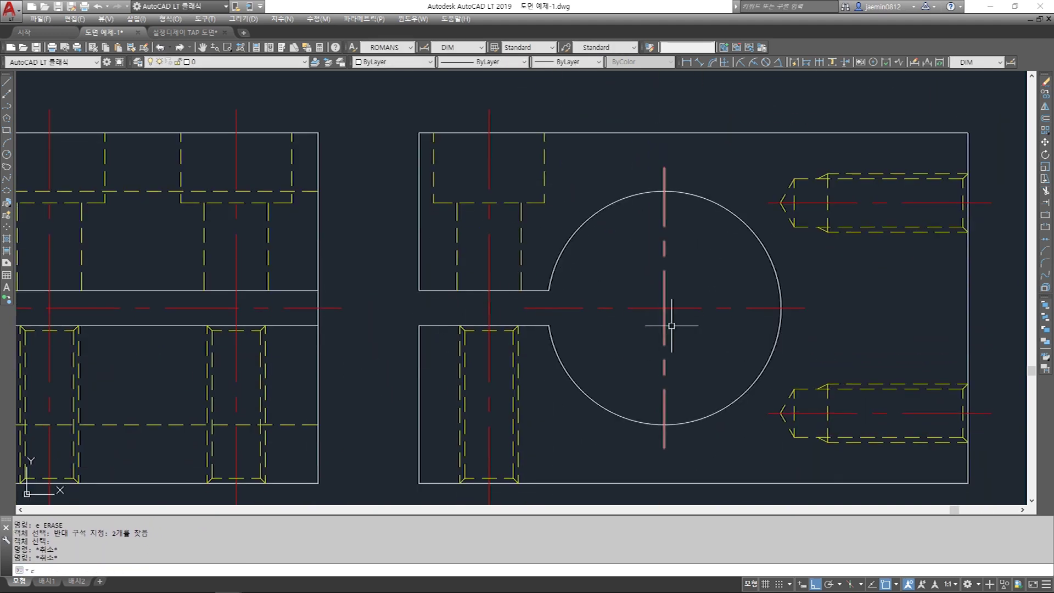
Draw a full circle over the trimmed bore arc in the lower front view, centred on its centre-line crossing
{"action": "type", "text": "c"}
{"action": "key", "text": "space"}
{"action": "left_click", "coordinate": [664, 307]}
{"action": "left_click", "coordinate": [664, 191]}
{"action": "key", "text": "Escape"}
{"action": "scroll", "coordinate": [541, 311], "scroll_direction": "up", "scroll_amount": 6}
{"action": "key", "text": "Escape"}
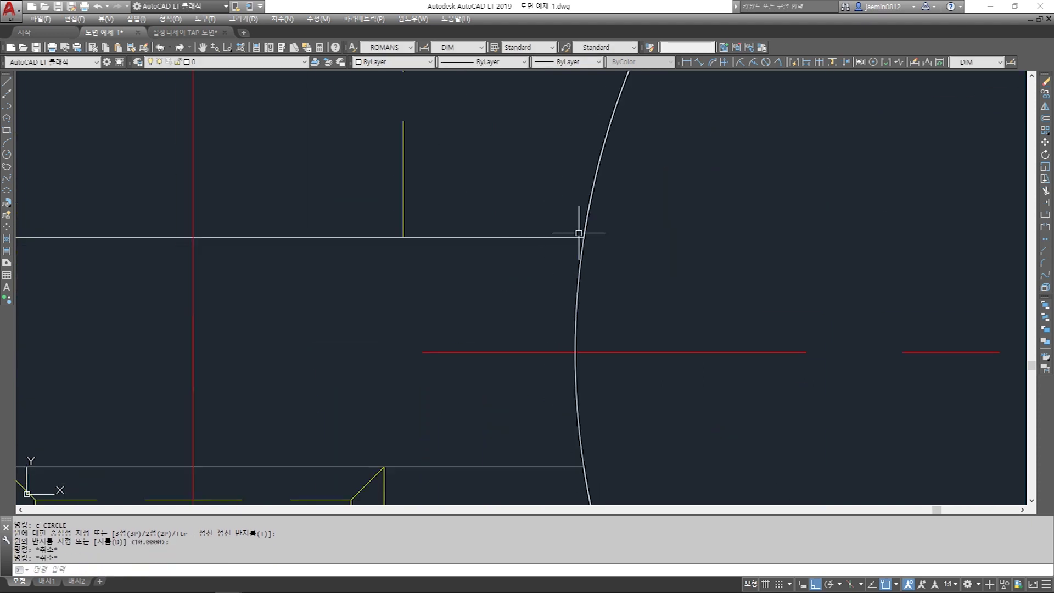
Draw a vertical line downward from the slot's upper corner where it meets the bore in the front view
{"action": "type", "text": "l"}
{"action": "key", "text": "space"}
{"action": "left_click", "coordinate": [579, 235]}
{"action": "scroll", "coordinate": [576, 235], "scroll_direction": "down", "scroll_amount": 5}
{"action": "left_click", "coordinate": [569, 421]}
{"action": "key", "text": "Escape"}
{"action": "key", "text": "Escape"}
{"action": "scroll", "coordinate": [603, 335], "scroll_direction": "down", "scroll_amount": 4}
{"action": "scroll", "coordinate": [598, 322], "scroll_direction": "up", "scroll_amount": 4}
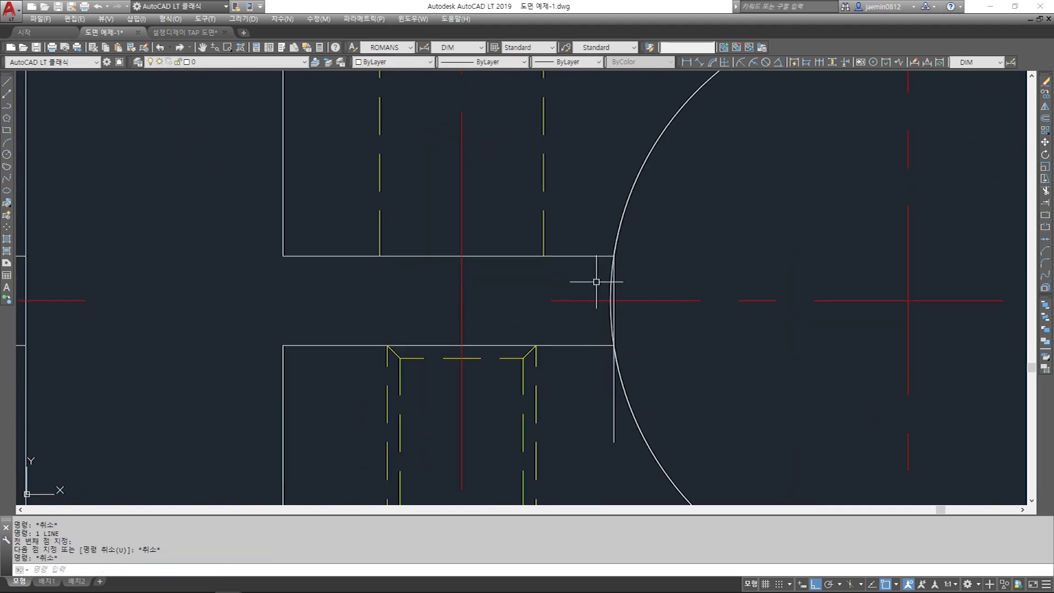
Erase the vertical line drawn from the slot's corner at the bore
{"action": "scroll", "coordinate": [604, 295], "scroll_direction": "up", "scroll_amount": 4}
{"action": "type", "text": "e"}
{"action": "key", "text": "space"}
{"action": "left_click", "coordinate": [635, 282]}
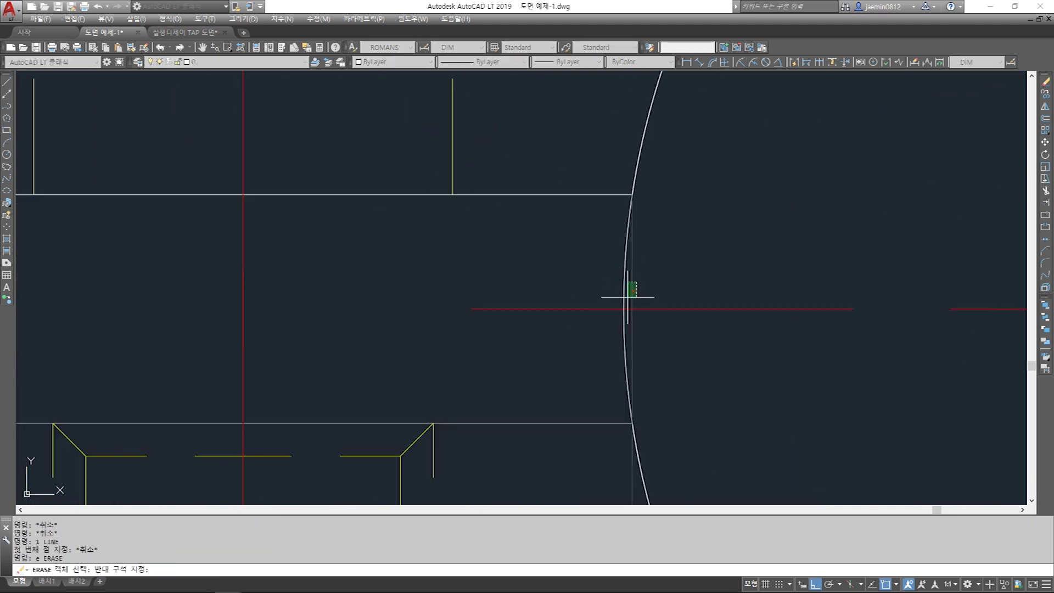
{"action": "left_click", "coordinate": [628, 297]}
{"action": "key", "text": "space"}
{"action": "key", "text": "Escape"}
{"action": "scroll", "coordinate": [574, 303], "scroll_direction": "down", "scroll_amount": 2}
{"action": "key", "text": "Escape"}
Draw a vertical guide line from the bore circle's leftmost point up to the upper view
{"action": "type", "text": "l"}
{"action": "left_click", "coordinate": [593, 308]}
{"action": "scroll", "coordinate": [599, 329], "scroll_direction": "down", "scroll_amount": 3}
{"action": "middle_click_drag", "start_coordinate": [626, 179], "coordinate": [603, 404]}
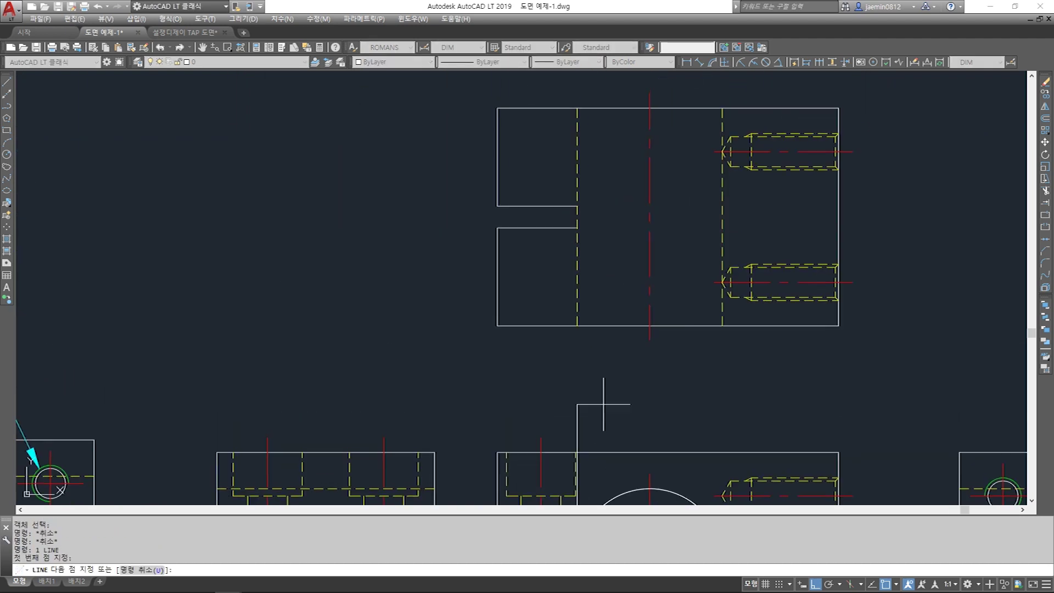
{"action": "middle_click_drag", "start_coordinate": [610, 171], "coordinate": [594, 273]}
{"action": "left_click", "coordinate": [587, 170]}
{"action": "key", "text": "Escape"}
{"action": "key", "text": "Escape"}
Erase the vertical guide line running up from the bore circle to the upper view
{"action": "scroll", "coordinate": [578, 211], "scroll_direction": "up", "scroll_amount": 3}
{"action": "type", "text": "e"}
{"action": "left_click", "coordinate": [558, 151]}
{"action": "scroll", "coordinate": [571, 143], "scroll_direction": "down", "scroll_amount": 4}
{"action": "middle_click_drag", "start_coordinate": [551, 241], "coordinate": [552, 106]}
{"action": "scroll", "coordinate": [583, 324], "scroll_direction": "up", "scroll_amount": 5}
{"action": "middle_click_drag", "start_coordinate": [538, 203], "coordinate": [580, 310]}
{"action": "key", "text": "Escape"}
{"action": "key", "text": "Escape"}
Draw a vertical line down across the slot opening from its upper corner at the bore
{"action": "type", "text": "l"}
{"action": "left_click", "coordinate": [514, 205]}
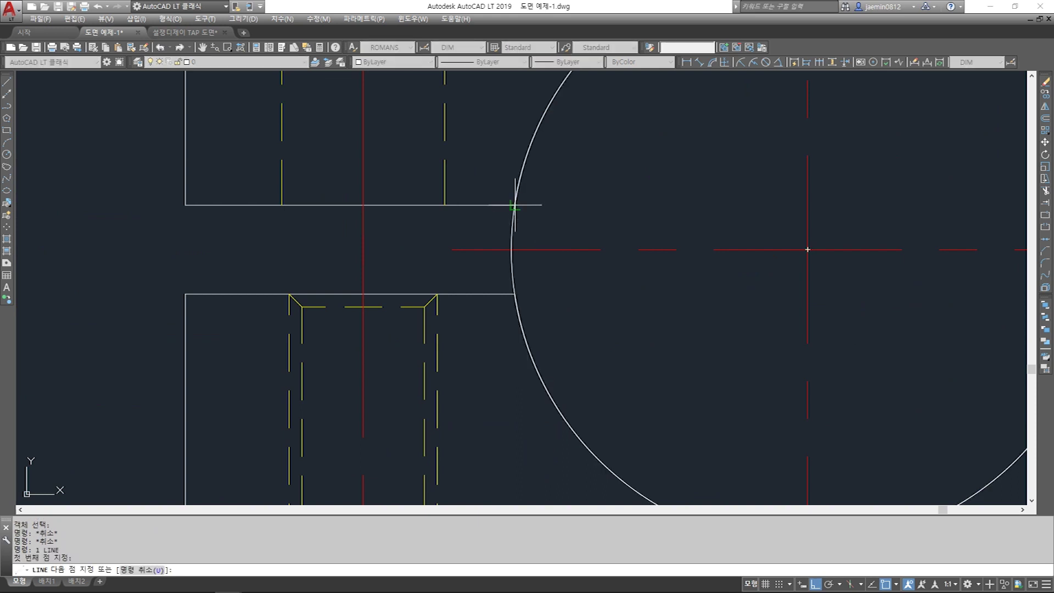
{"action": "left_click", "coordinate": [510, 402]}
{"action": "key", "text": "Escape"}
Measure the horizontal gap between the bore circle's leftmost point and the vertical line at the slot opening
{"action": "scroll", "coordinate": [512, 307], "scroll_direction": "up", "scroll_amount": 4}
{"action": "scroll", "coordinate": [512, 292], "scroll_direction": "down", "scroll_amount": 2}
{"action": "type", "text": "aa DIMLINEAR"}
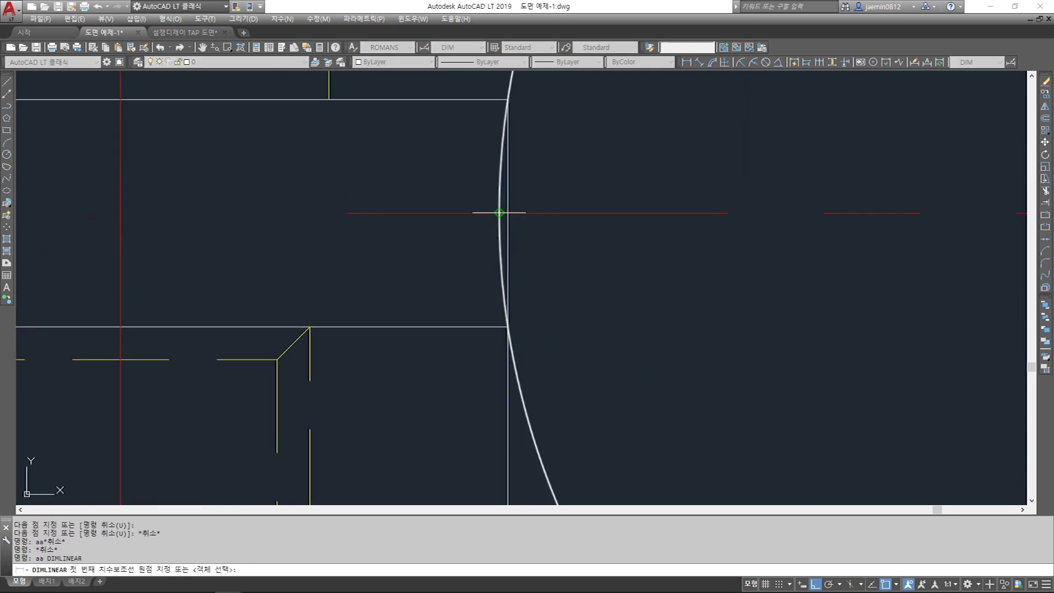
{"action": "key", "text": "Escape"}
{"action": "key", "text": "Escape"}
{"action": "type", "text": "aa"}
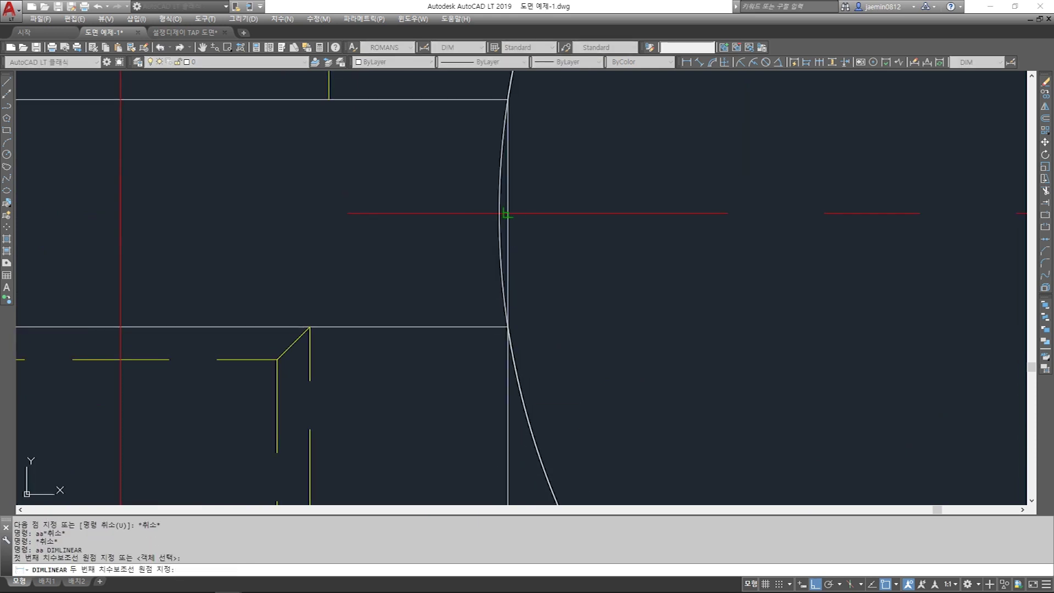
{"action": "left_click", "coordinate": [506, 213]}
{"action": "scroll", "coordinate": [535, 266], "scroll_direction": "down", "scroll_amount": 8}
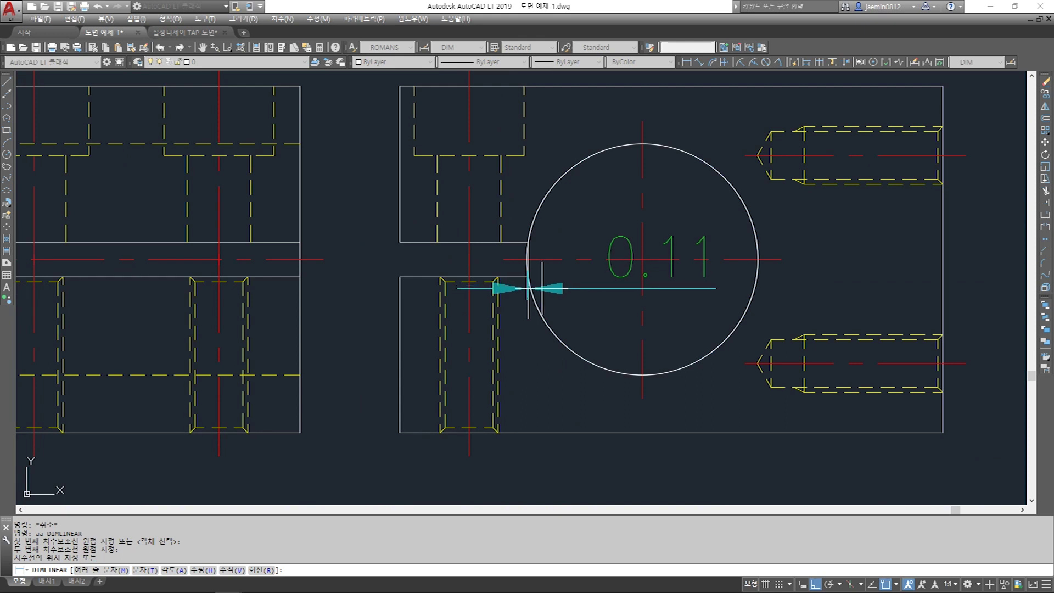
{"action": "key", "text": "Escape"}
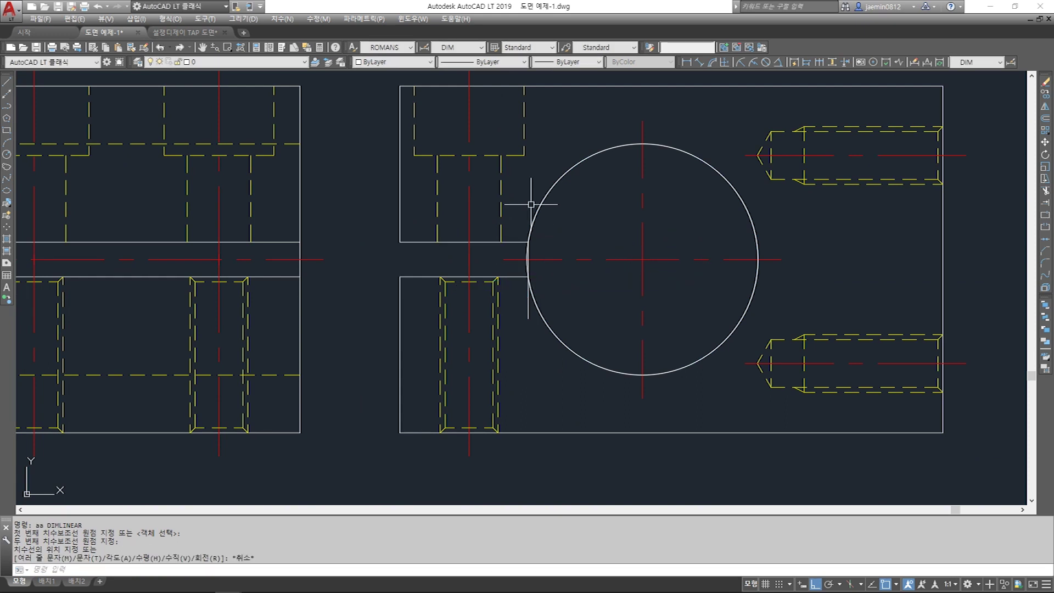
Erase the full bore circle and the vertical line at the slot opening in the front view
{"action": "scroll", "coordinate": [546, 271], "scroll_direction": "up", "scroll_amount": 1}
{"action": "key", "text": "Escape"}
{"action": "type", "text": "e"}
{"action": "scroll", "coordinate": [514, 239], "scroll_direction": "up", "scroll_amount": 2}
{"action": "left_click", "coordinate": [514, 241]}
{"action": "left_click", "coordinate": [523, 253]}
{"action": "left_click", "coordinate": [523, 253]}
{"action": "left_click", "coordinate": [500, 255]}
{"action": "key", "text": "Return"}
{"action": "key", "text": "Escape"}
{"action": "scroll", "coordinate": [509, 209], "scroll_direction": "down", "scroll_amount": 5}
{"action": "scroll", "coordinate": [499, 258], "scroll_direction": "up", "scroll_amount": 4}
{"action": "type", "text": "l"}
{"action": "left_click", "coordinate": [496, 248]}
{"action": "key", "text": "Escape"}
Draw a vertical guide line from the slot's upper corner at the bore up past the upper view
{"action": "scroll", "coordinate": [497, 262], "scroll_direction": "down", "scroll_amount": 5}
{"action": "scroll", "coordinate": [501, 318], "scroll_direction": "up", "scroll_amount": 5}
{"action": "type", "text": "l"}
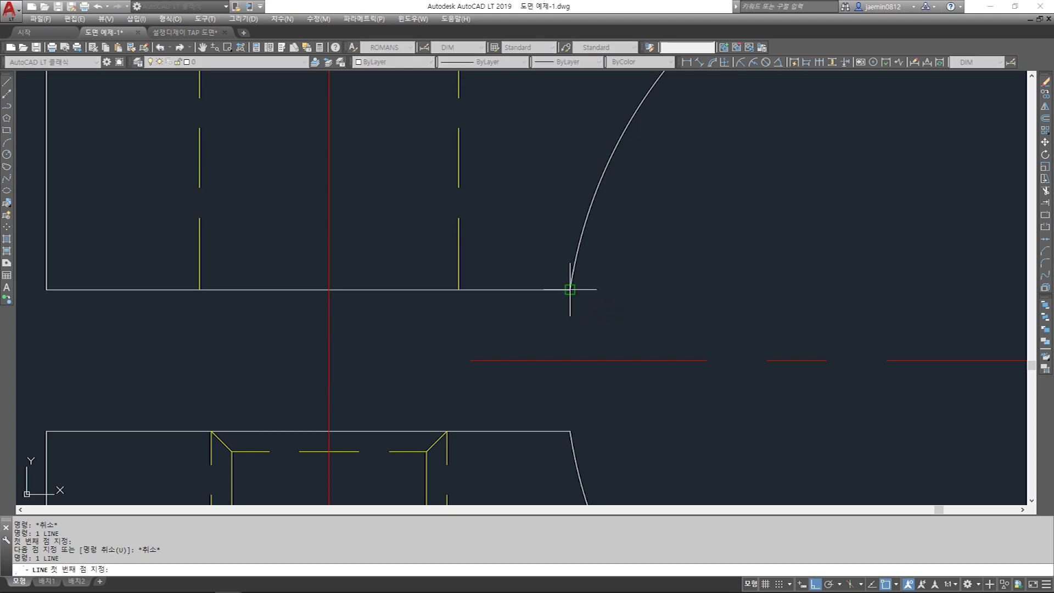
{"action": "left_click", "coordinate": [570, 290]}
{"action": "scroll", "coordinate": [569, 290], "scroll_direction": "down", "scroll_amount": 6}
{"action": "left_click", "coordinate": [612, 123]}
{"action": "key", "text": "Escape"}
{"action": "key", "text": "Escape"}
Measure the gap between the left hidden bore line and the guide line at the upper view's top edge
{"action": "type", "text": "m"}
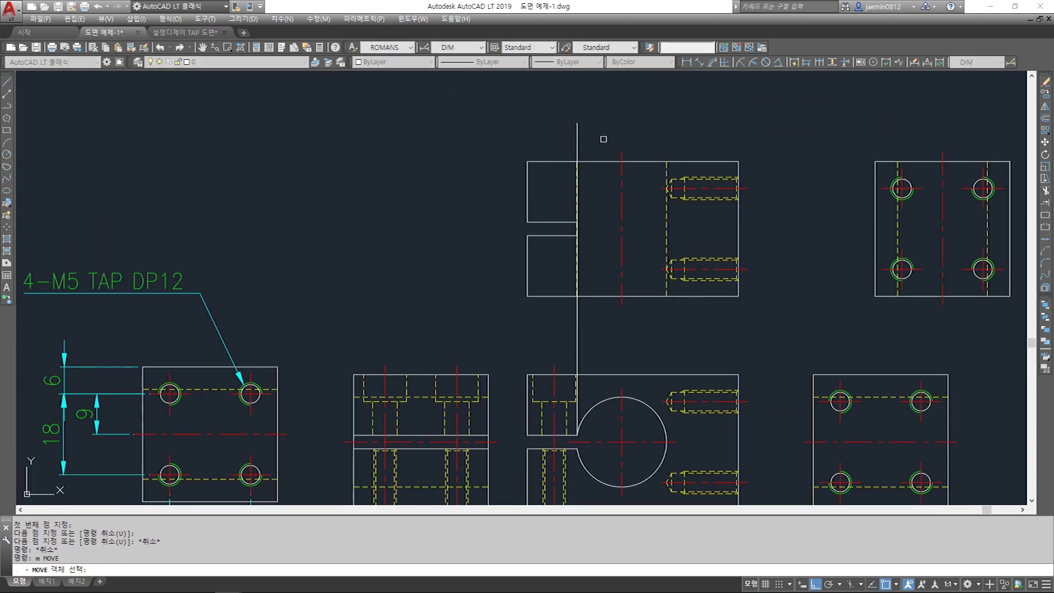
{"action": "key", "text": "Escape"}
{"action": "scroll", "coordinate": [603, 138], "scroll_direction": "up", "scroll_amount": 6}
{"action": "left_click", "coordinate": [602, 140]}
{"action": "key", "text": "Escape"}
{"action": "type", "text": "aa"}
{"action": "middle_click_drag", "start_coordinate": [602, 141], "coordinate": [573, 210]}
{"action": "left_click", "coordinate": [569, 179]}
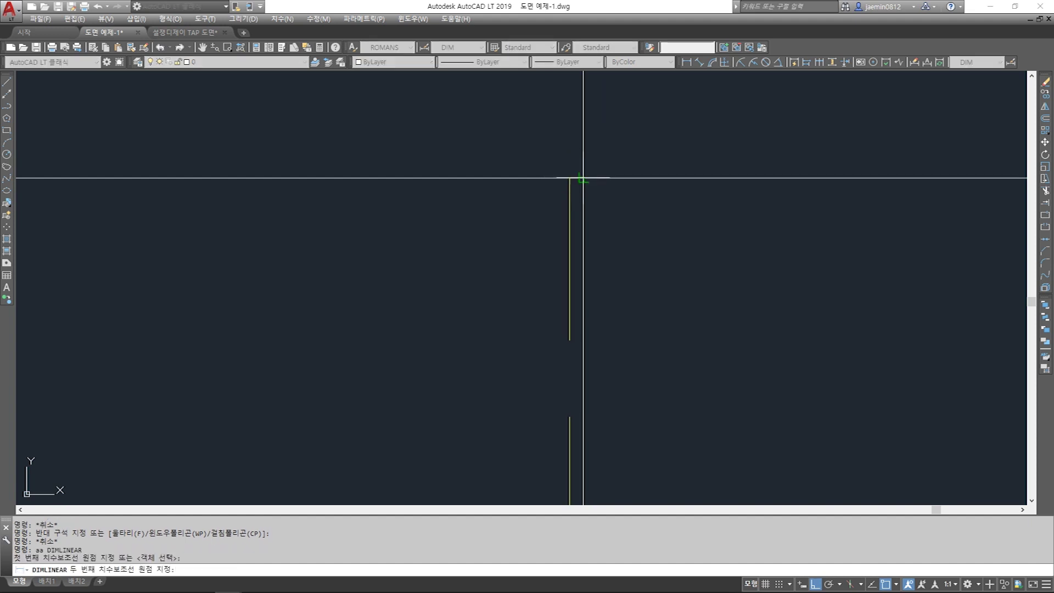
{"action": "left_click", "coordinate": [583, 179]}
{"action": "scroll", "coordinate": [582, 178], "scroll_direction": "down", "scroll_amount": 4}
{"action": "scroll", "coordinate": [578, 227], "scroll_direction": "up", "scroll_amount": 2}
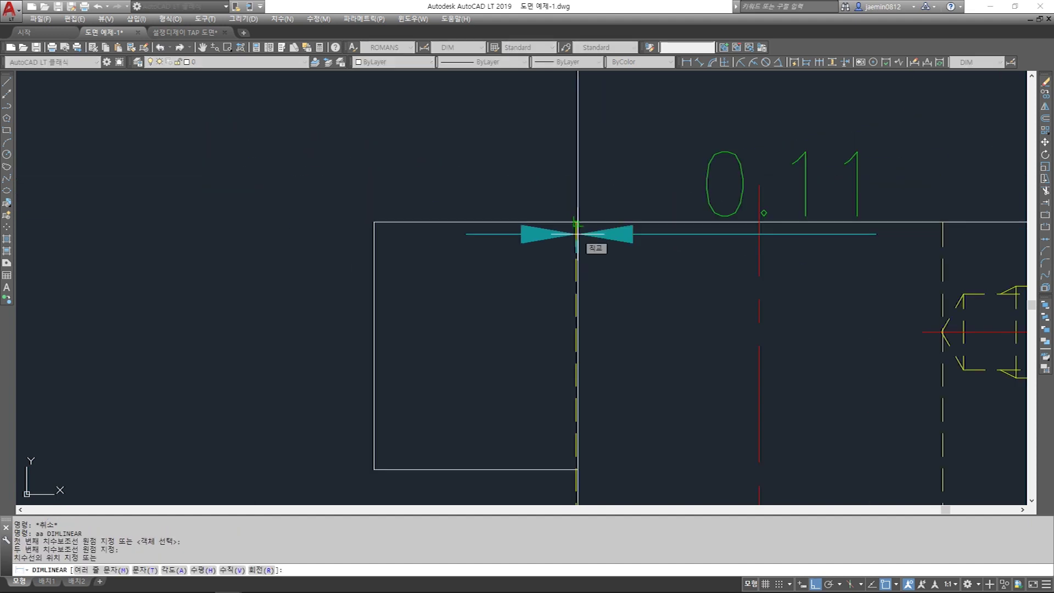
{"action": "key", "text": "Escape"}
Move the upper view's left hidden bore line onto the guide line and delete the guide line
{"action": "scroll", "coordinate": [578, 231], "scroll_direction": "up", "scroll_amount": 3}
{"action": "type", "text": "m"}
{"action": "left_click", "coordinate": [570, 202]}
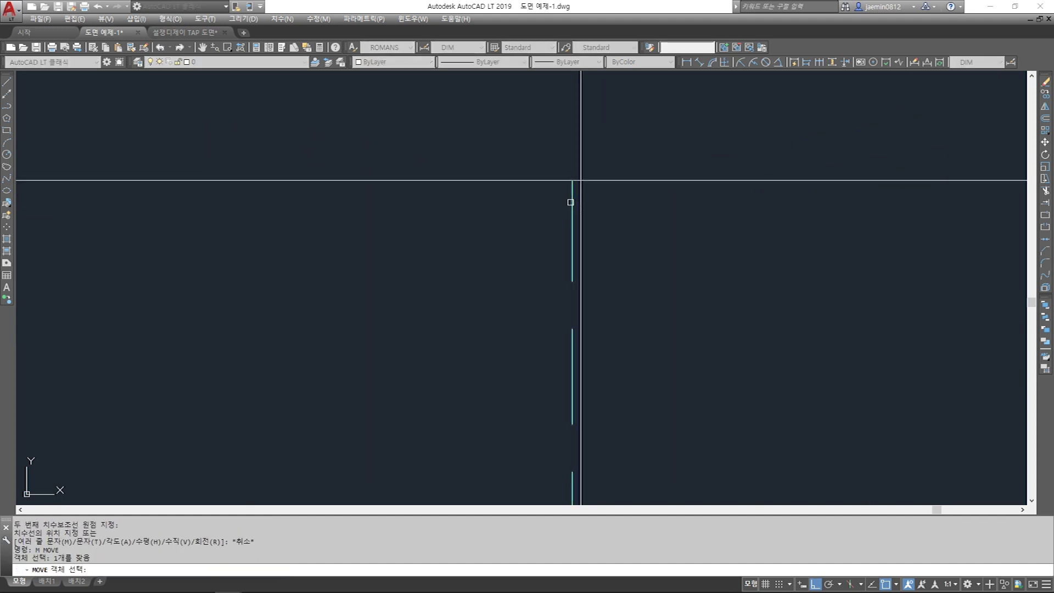
{"action": "key", "text": "Return"}
{"action": "left_click", "coordinate": [573, 177]}
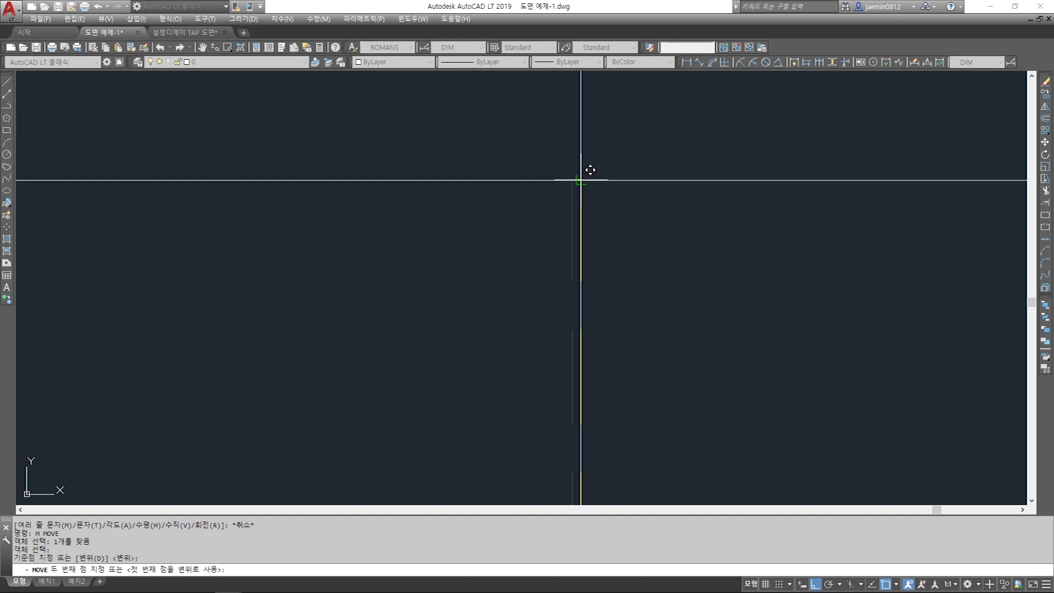
{"action": "left_click", "coordinate": [581, 181]}
{"action": "left_click", "coordinate": [628, 132]}
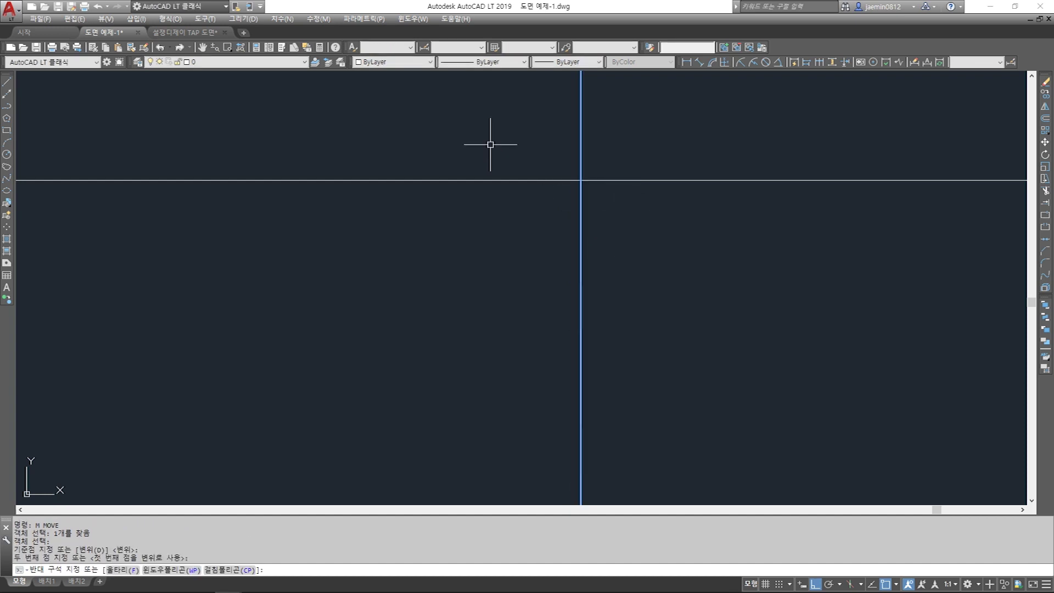
{"action": "key", "text": "Delete"}
Erase the two horizontal slot edges in the upper view
{"action": "scroll", "coordinate": [556, 233], "scroll_direction": "down", "scroll_amount": 9}
{"action": "middle_click_drag", "start_coordinate": [544, 303], "coordinate": [545, 291]}
{"action": "scroll", "coordinate": [547, 291], "scroll_direction": "up", "scroll_amount": 3}
{"action": "key", "text": "Escape"}
{"action": "type", "text": "e"}
{"action": "left_click_drag", "start_coordinate": [548, 259], "coordinate": [523, 354]}
{"action": "key", "text": "space"}
Erase the lower segment of the upper view's split left edge
{"action": "middle_click_drag", "start_coordinate": [524, 351], "coordinate": [524, 306]}
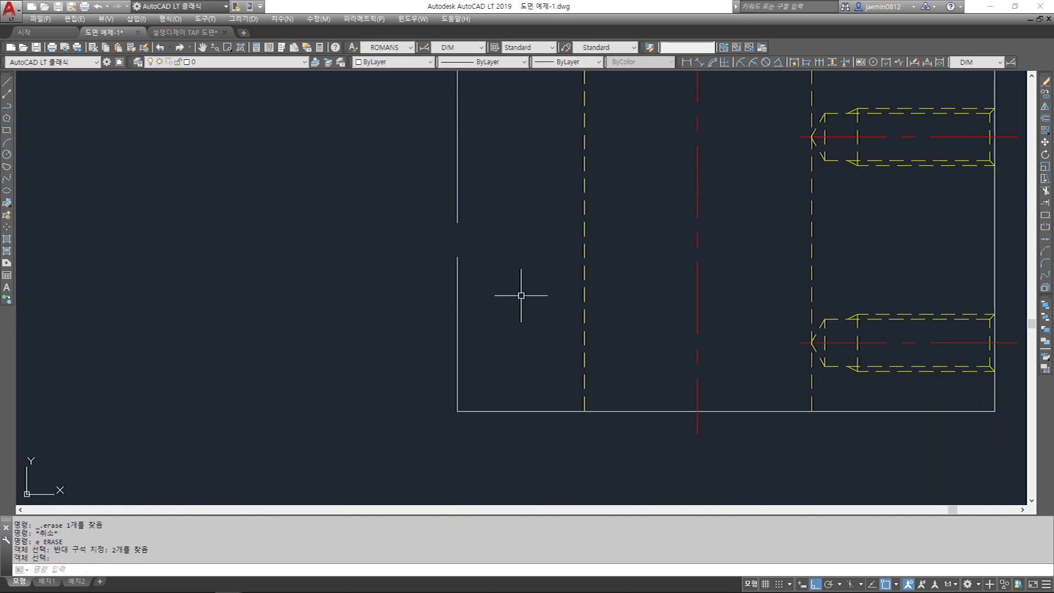
{"action": "scroll", "coordinate": [520, 297], "scroll_direction": "down", "scroll_amount": 5}
{"action": "type", "text": "e"}
{"action": "left_click_drag", "start_coordinate": [521, 297], "coordinate": [470, 310]}
{"action": "key", "text": "space"}
{"action": "left_click", "coordinate": [454, 308]}
{"action": "key", "text": "Escape"}
Stretch the remaining left edge segment of the upper view down to the outline's lower-left corner
{"action": "middle_click_drag", "start_coordinate": [524, 233], "coordinate": [520, 218]}
{"action": "left_click_drag", "start_coordinate": [521, 219], "coordinate": [460, 252]}
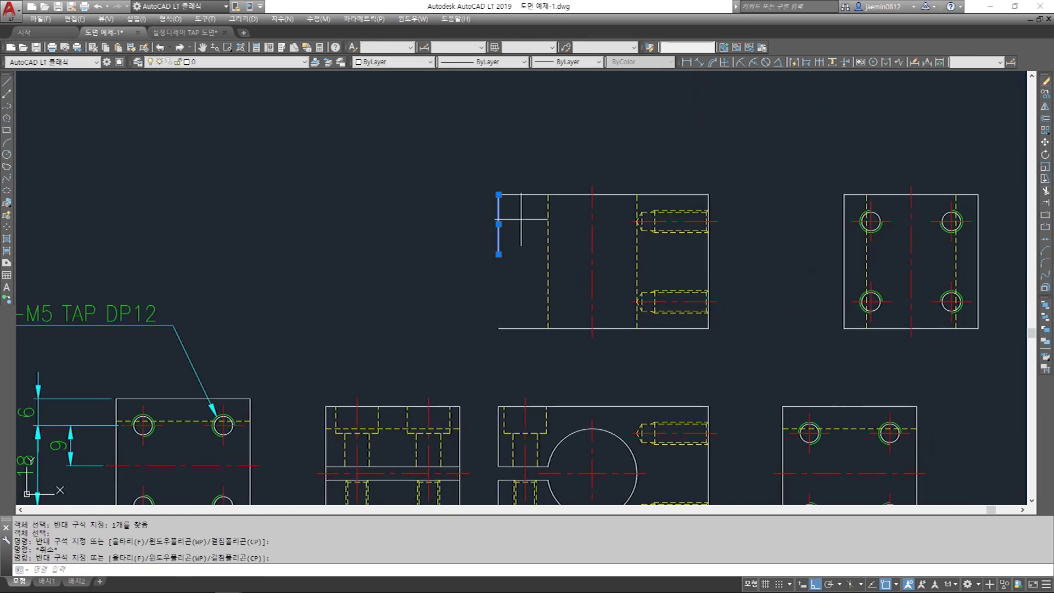
{"action": "left_click", "coordinate": [498, 254]}
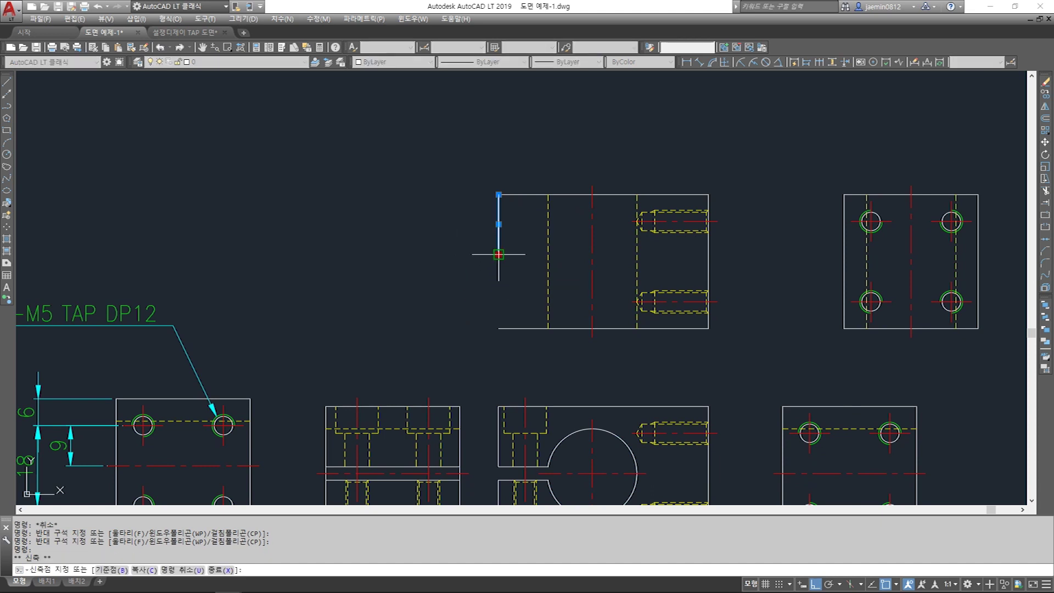
{"action": "left_click", "coordinate": [503, 323]}
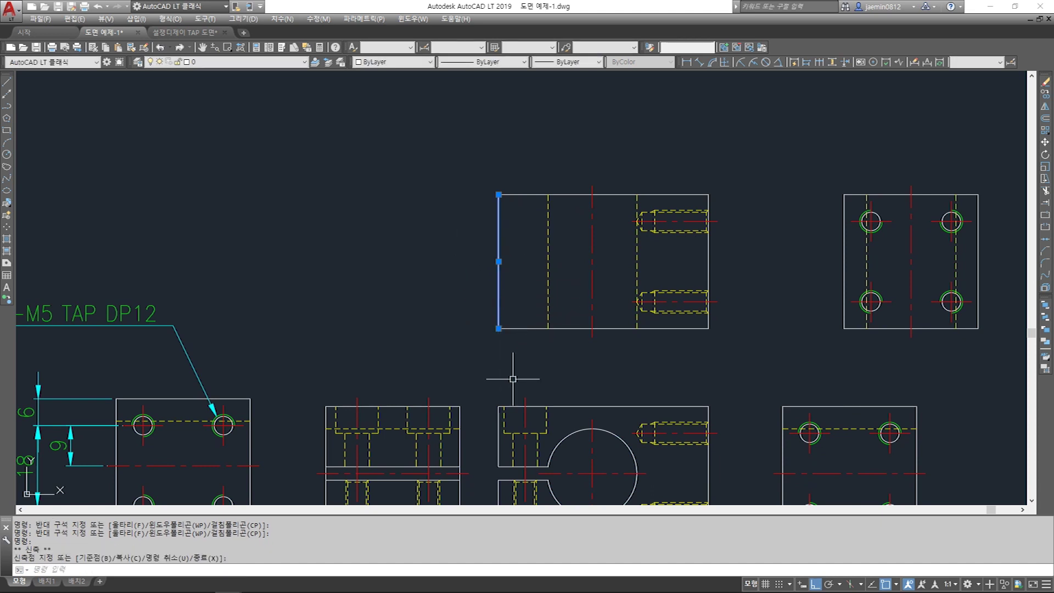
{"action": "key", "text": "Escape"}
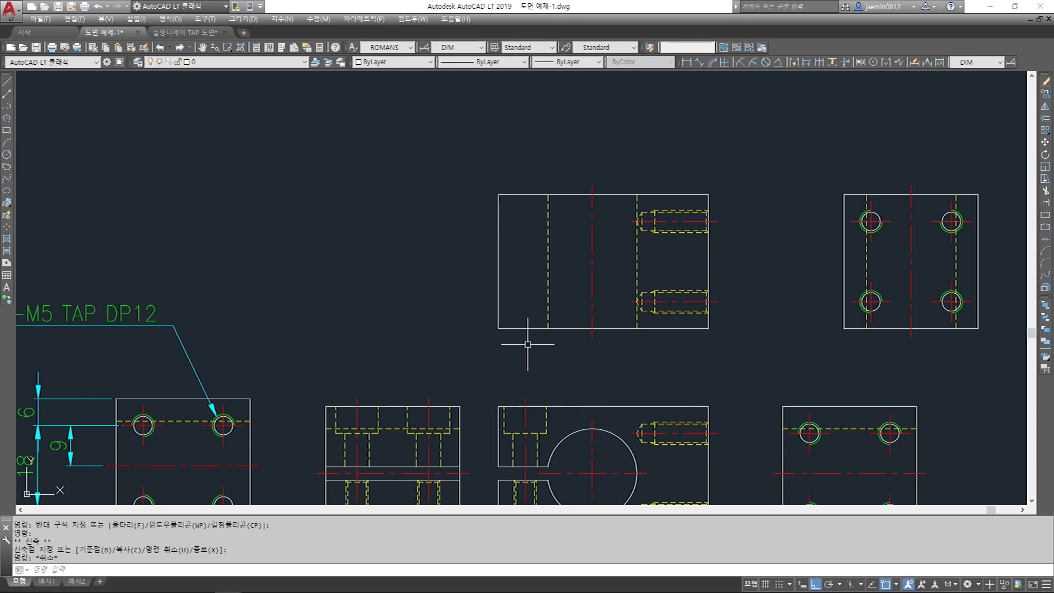
Add a linear dimension between the two hidden bore lines below the upper view
{"action": "mouse_move", "coordinate": [528, 344]}
{"action": "middle_mouse_down"}
{"action": "mouse_move", "coordinate": [487, 322]}
{"action": "mouse_move", "coordinate": [464, 228]}
{"action": "mouse_move", "coordinate": [479, 247]}
{"action": "mouse_move", "coordinate": [475, 268]}
{"action": "middle_mouse_up"}
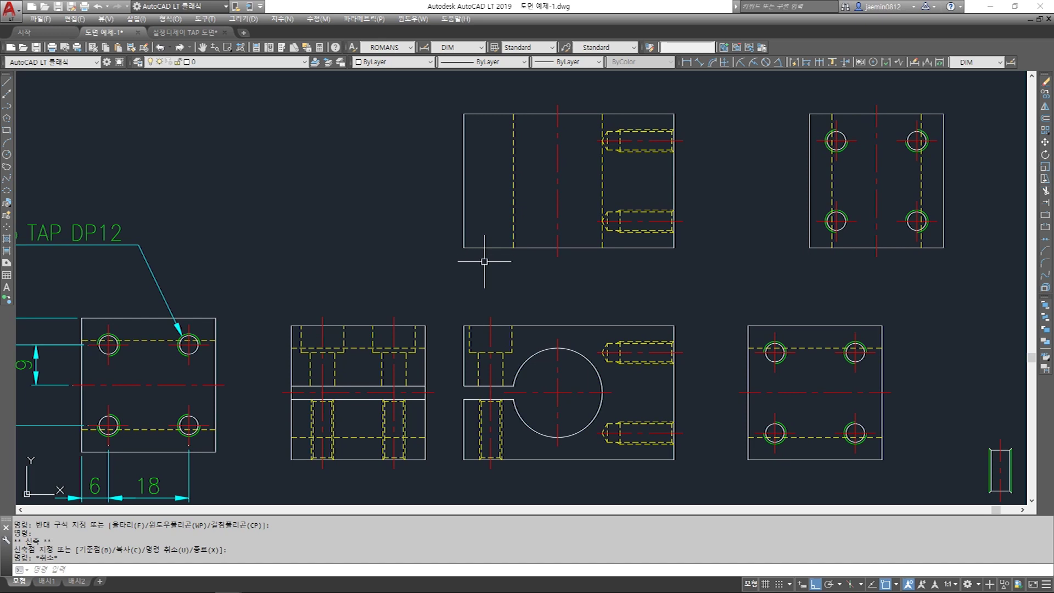
{"action": "type", "text": "aa"}
{"action": "key", "text": "Return"}
{"action": "left_click", "coordinate": [514, 247]}
{"action": "left_click", "coordinate": [602, 247]}
{"action": "left_click", "coordinate": [596, 278]}
{"action": "key", "text": "Escape"}
Erase the linear dimension below the upper view
{"action": "type", "text": "e"}
{"action": "key", "text": "space"}
{"action": "left_click", "coordinate": [572, 291]}
{"action": "left_click", "coordinate": [556, 264]}
{"action": "key", "text": "space"}
Measure the vertical spacing between the two hidden bore lines in the lower right end view
{"action": "middle_click_drag", "start_coordinate": [693, 322], "coordinate": [641, 317]}
{"action": "key", "text": "Escape"}
{"action": "type", "text": "aa"}
{"action": "key", "text": "Return"}
{"action": "left_click", "coordinate": [697, 343]}
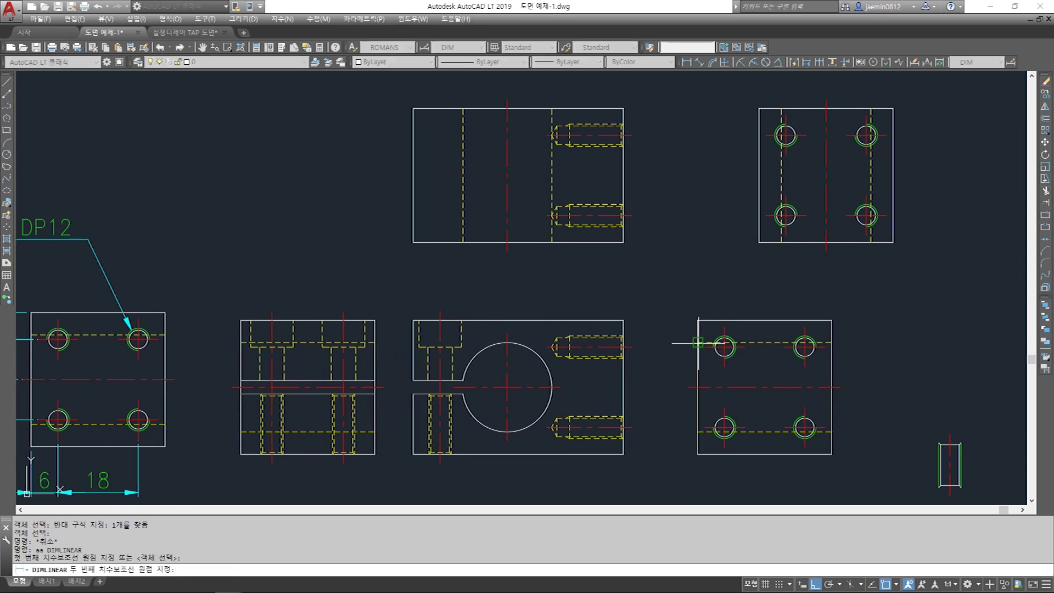
{"action": "left_click", "coordinate": [697, 432]}
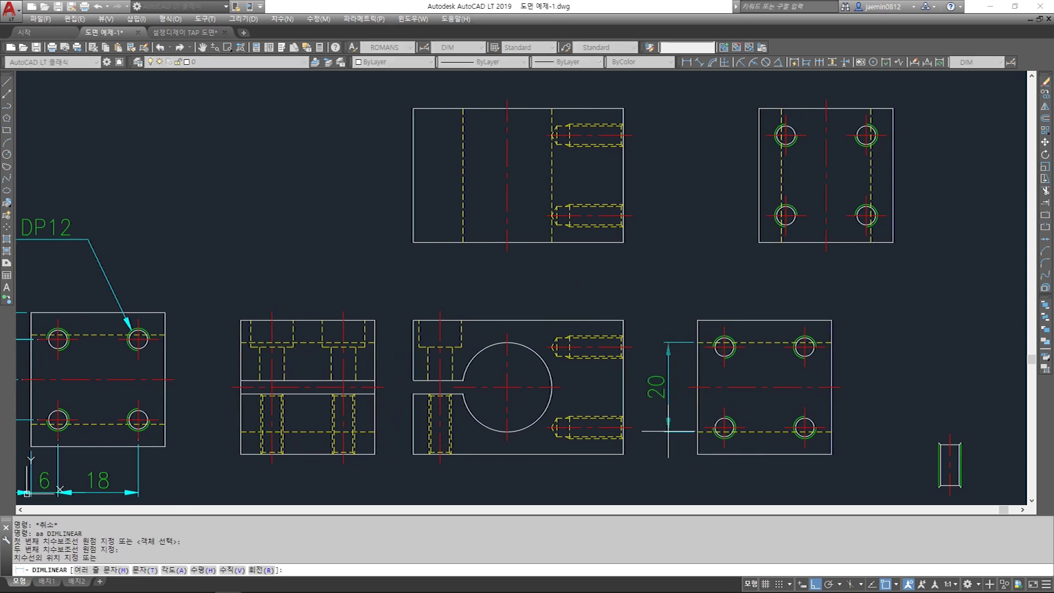
{"action": "key", "text": "Escape"}
Dimension the width from the slot's corner to the bore's rightmost point, and the upper view's hidden bore line spacing
{"action": "key", "text": "Escape"}
{"action": "type", "text": "aa"}
{"action": "key", "text": "Return"}
{"action": "left_click", "coordinate": [463, 380]}
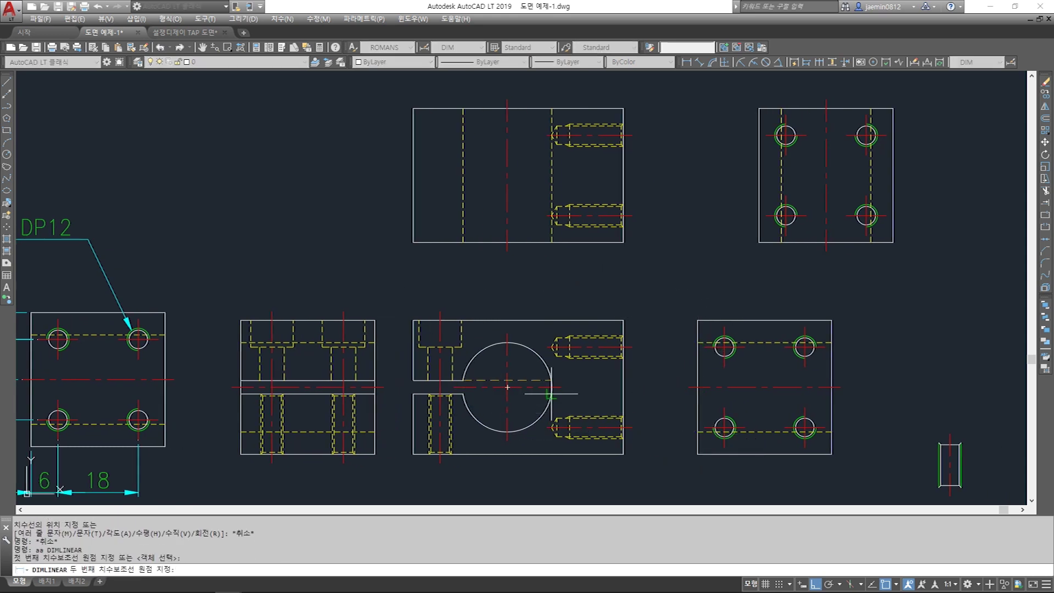
{"action": "left_click", "coordinate": [552, 387]}
{"action": "left_click", "coordinate": [507, 297]}
{"action": "key", "text": "Escape"}
{"action": "key", "text": "space"}
{"action": "left_click", "coordinate": [463, 241]}
{"action": "left_click", "coordinate": [552, 248]}
{"action": "key", "text": "Escape"}
Erase the two linear dimensions between the front view and the upper view
{"action": "scroll", "coordinate": [552, 285], "scroll_direction": "up", "scroll_amount": 2}
{"action": "type", "text": "e"}
{"action": "left_click", "coordinate": [560, 254]}
{"action": "left_click", "coordinate": [515, 311]}
{"action": "key", "text": "space"}
Compare the redrawn front, side and upper views with the dimensioned example views
{"action": "scroll", "coordinate": [478, 306], "scroll_direction": "down", "scroll_amount": 2}
{"action": "mouse_move", "coordinate": [448, 300]}
{"action": "middle_mouse_down"}
{"action": "mouse_move", "coordinate": [527, 305]}
{"action": "mouse_move", "coordinate": [409, 301]}
{"action": "middle_mouse_up"}
{"action": "scroll", "coordinate": [554, 307], "scroll_direction": "down", "scroll_amount": 2}
{"action": "middle_click_drag", "start_coordinate": [272, 333], "coordinate": [415, 306]}
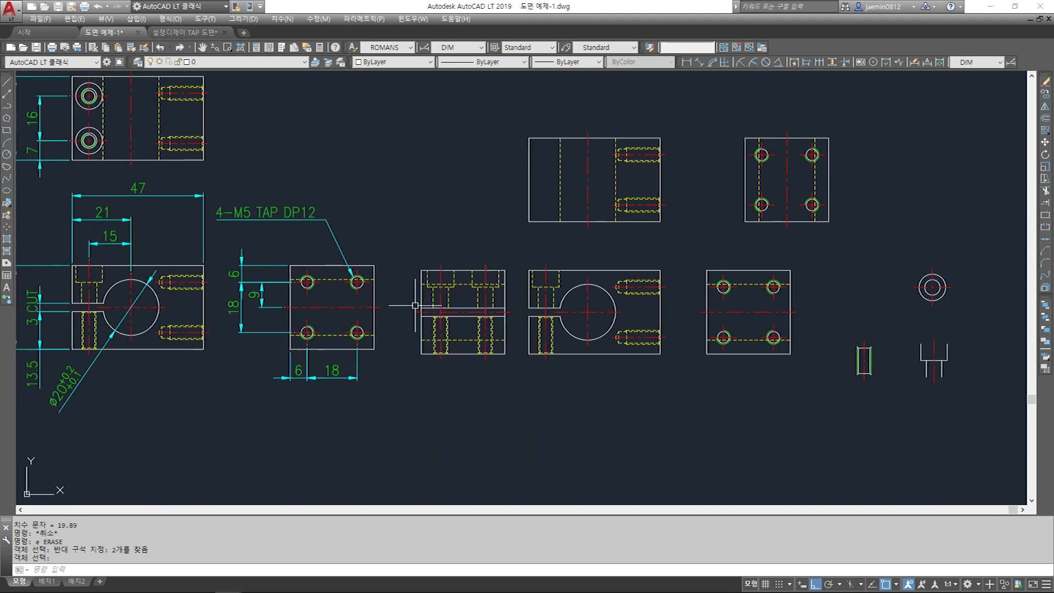
{"action": "scroll", "coordinate": [563, 272], "scroll_direction": "up", "scroll_amount": 1}
{"action": "scroll", "coordinate": [549, 282], "scroll_direction": "down", "scroll_amount": 2}
{"action": "scroll", "coordinate": [536, 292], "scroll_direction": "up", "scroll_amount": 4}
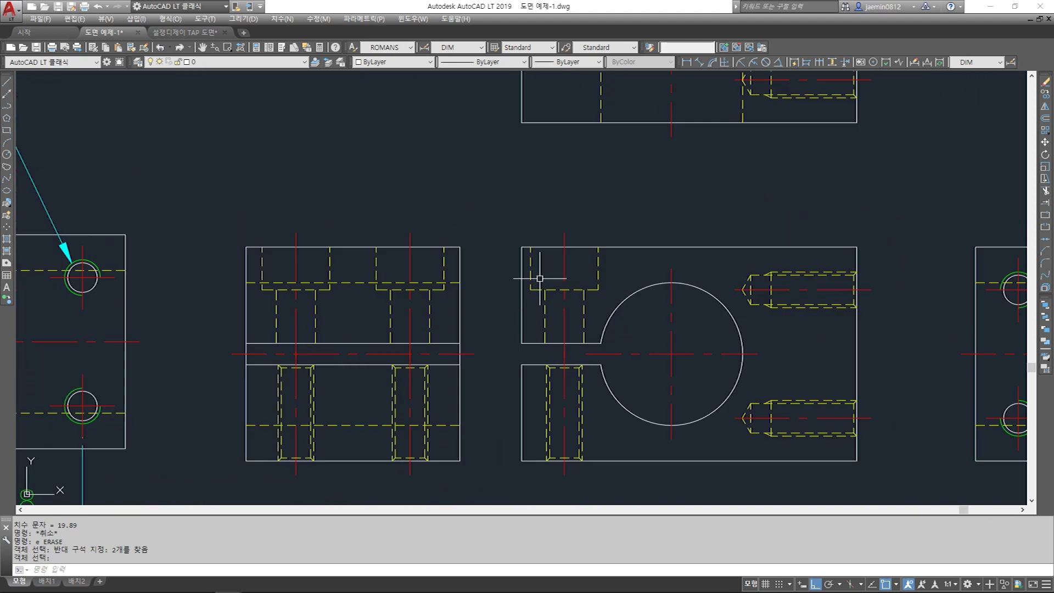
{"action": "scroll", "coordinate": [678, 277], "scroll_direction": "down", "scroll_amount": 5}
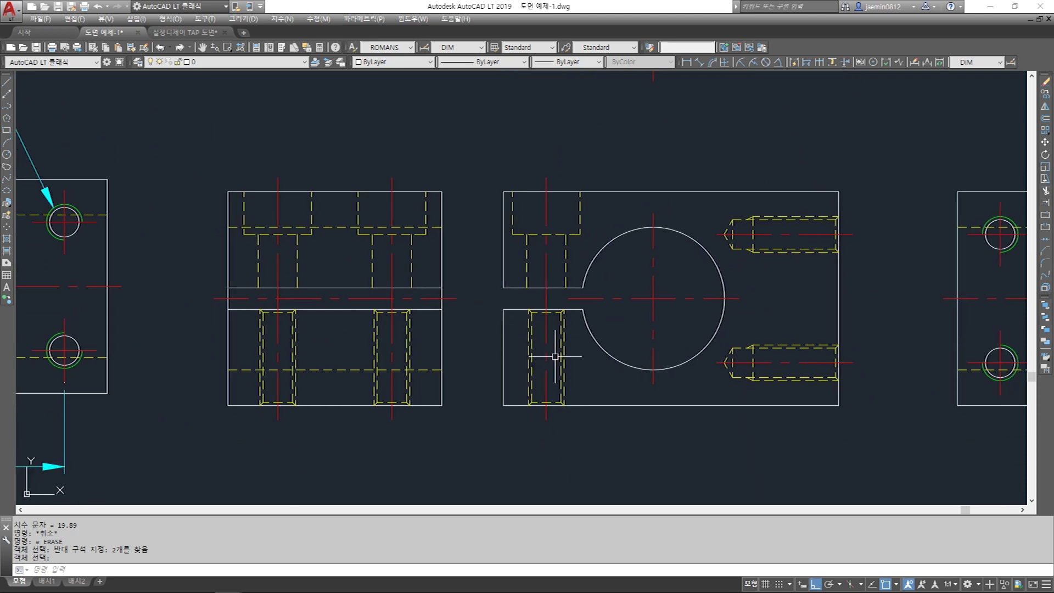
Copy the upper-left tapped hole of the right end view, with its thread arc and centre lines, to free space near the loose counterbore circles
{"action": "scroll", "coordinate": [618, 286], "scroll_direction": "up", "scroll_amount": 5}
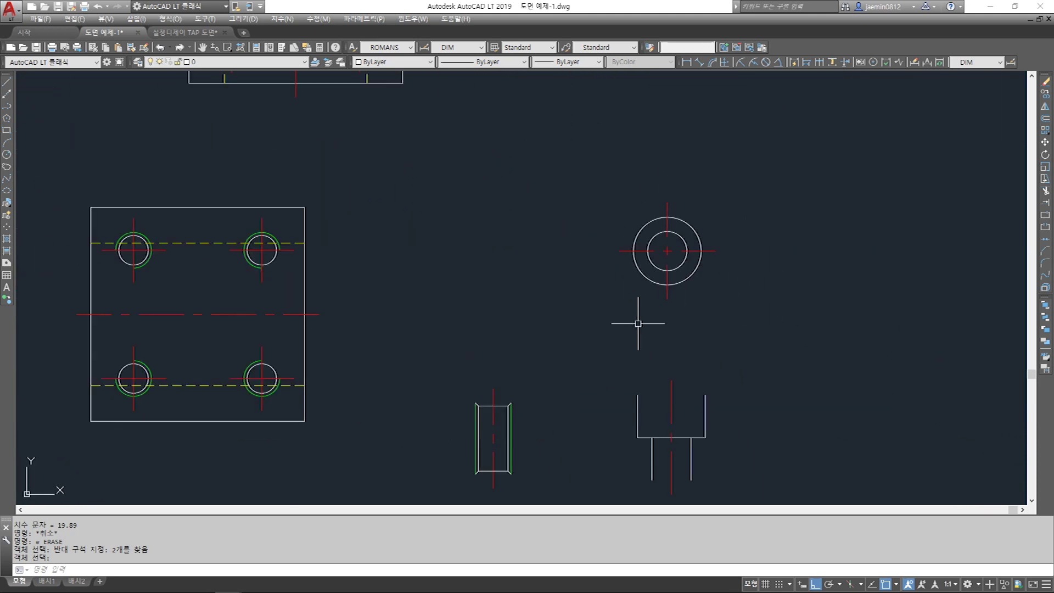
{"action": "scroll", "coordinate": [647, 291], "scroll_direction": "down", "scroll_amount": 5}
{"action": "scroll", "coordinate": [475, 263], "scroll_direction": "up", "scroll_amount": 8}
{"action": "type", "text": "cc"}
{"action": "key", "text": "Return"}
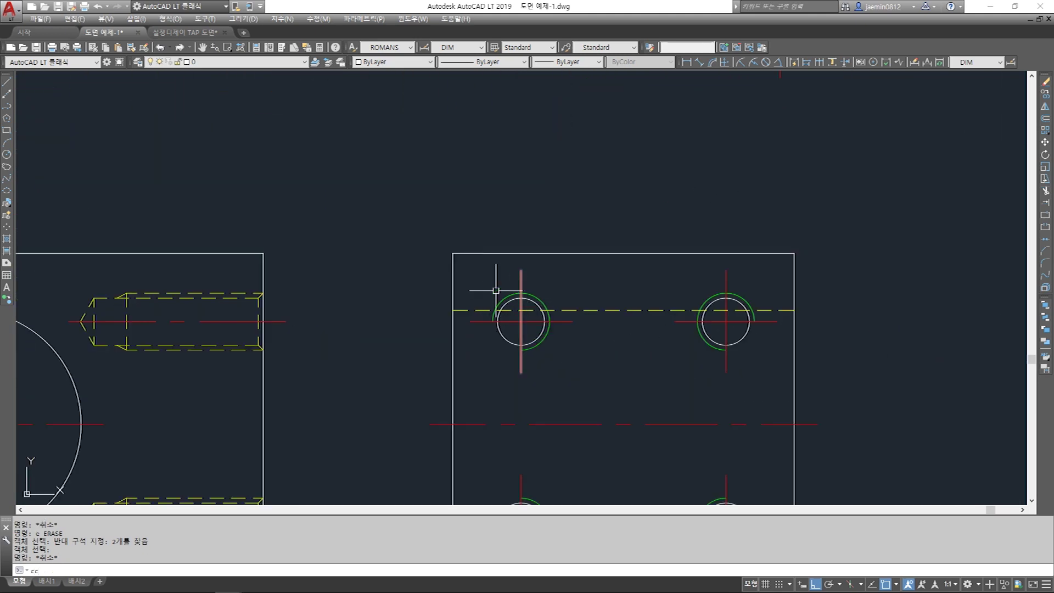
{"action": "left_click", "coordinate": [456, 208]}
{"action": "left_click", "coordinate": [564, 329]}
{"action": "key", "text": "Return"}
{"action": "left_click", "coordinate": [521, 321]}
{"action": "scroll", "coordinate": [630, 337], "scroll_direction": "down", "scroll_amount": 3}
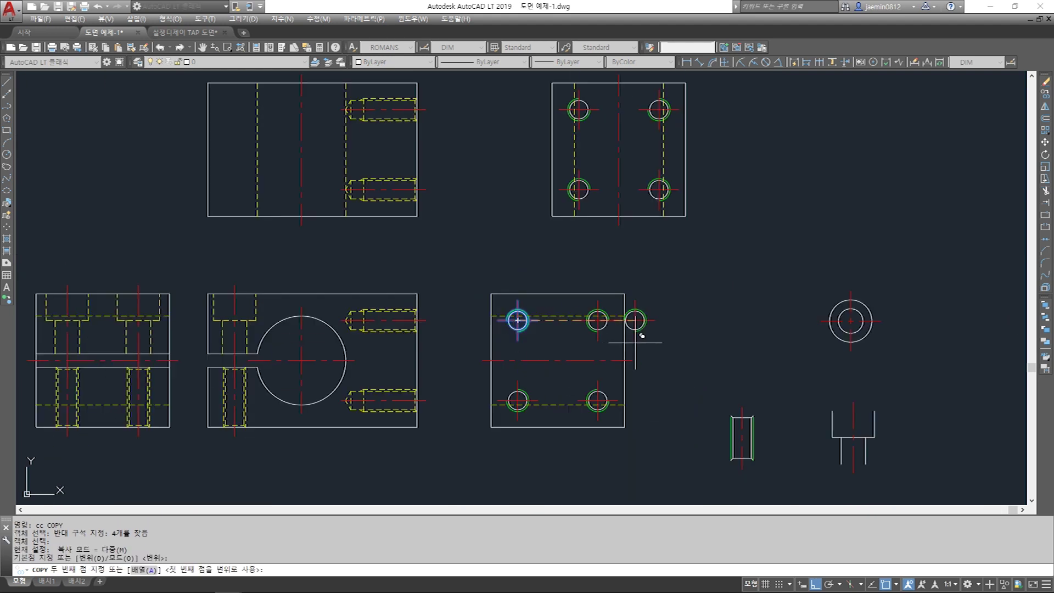
{"action": "key", "text": "F8"}
{"action": "middle_click_drag", "start_coordinate": [547, 321], "coordinate": [434, 319]}
{"action": "left_click", "coordinate": [698, 247]}
{"action": "key", "text": "Escape"}
Move the copied tapped hole's circle and thread arc onto the centre of the counterbore circles
{"action": "scroll", "coordinate": [744, 257], "scroll_direction": "up", "scroll_amount": 6}
{"action": "type", "text": "m"}
{"action": "key", "text": "Return"}
{"action": "left_click_drag", "start_coordinate": [634, 147], "coordinate": [574, 214]}
{"action": "key", "text": "Return"}
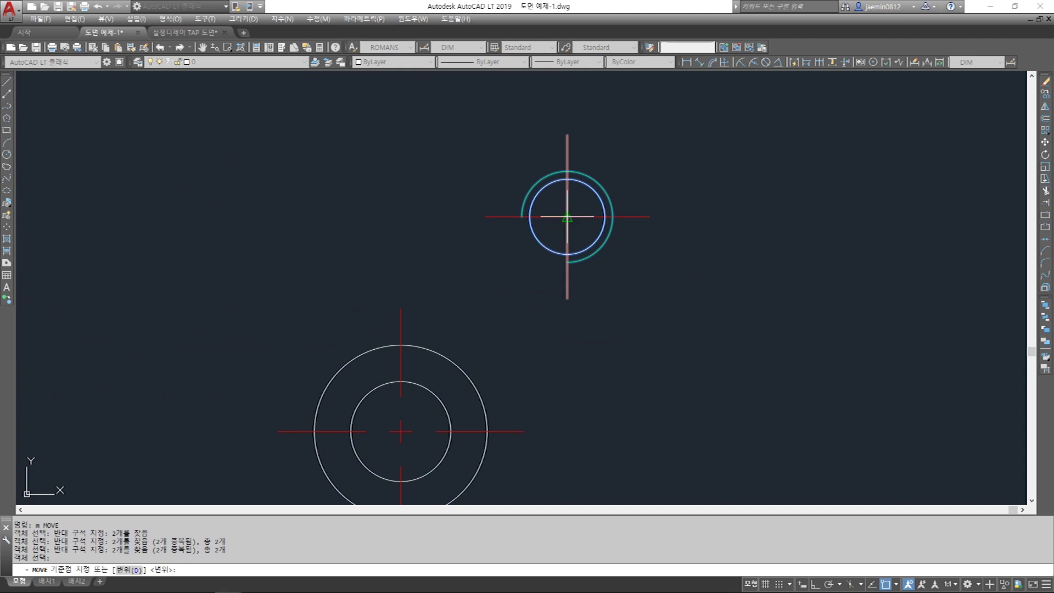
{"action": "left_click", "coordinate": [566, 217]}
{"action": "middle_click_drag", "start_coordinate": [532, 272], "coordinate": [601, 165]}
{"action": "scroll", "coordinate": [481, 299], "scroll_direction": "down", "scroll_amount": 1}
{"action": "left_click", "coordinate": [477, 314]}
{"action": "key", "text": "Escape"}
Erase the two centre lines left over beside the counterbore circles
{"action": "type", "text": "e"}
{"action": "key", "text": "Return"}
{"action": "scroll", "coordinate": [583, 224], "scroll_direction": "down", "scroll_amount": 2}
{"action": "left_click_drag", "start_coordinate": [583, 223], "coordinate": [554, 216]}
{"action": "key", "text": "Return"}
{"action": "key", "text": "Escape"}
{"action": "scroll", "coordinate": [469, 329], "scroll_direction": "up", "scroll_amount": 4}
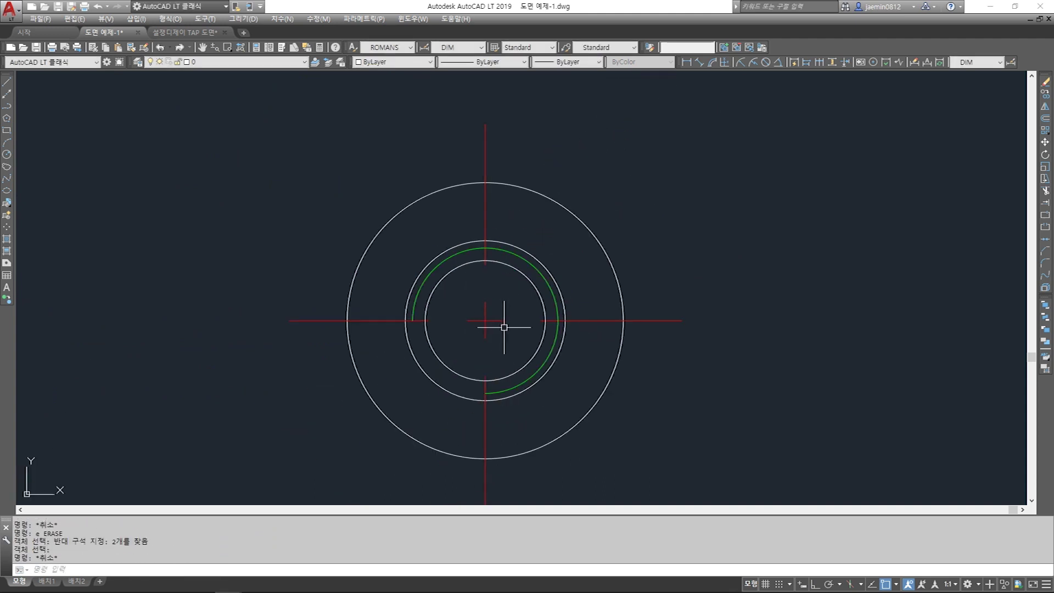
Move the combined counterbore and tapped hole circles onto the upper end of the counterbored hole's centre line in the front view
{"action": "scroll", "coordinate": [540, 321], "scroll_direction": "down", "scroll_amount": 5}
{"action": "scroll", "coordinate": [531, 331], "scroll_direction": "down", "scroll_amount": 5}
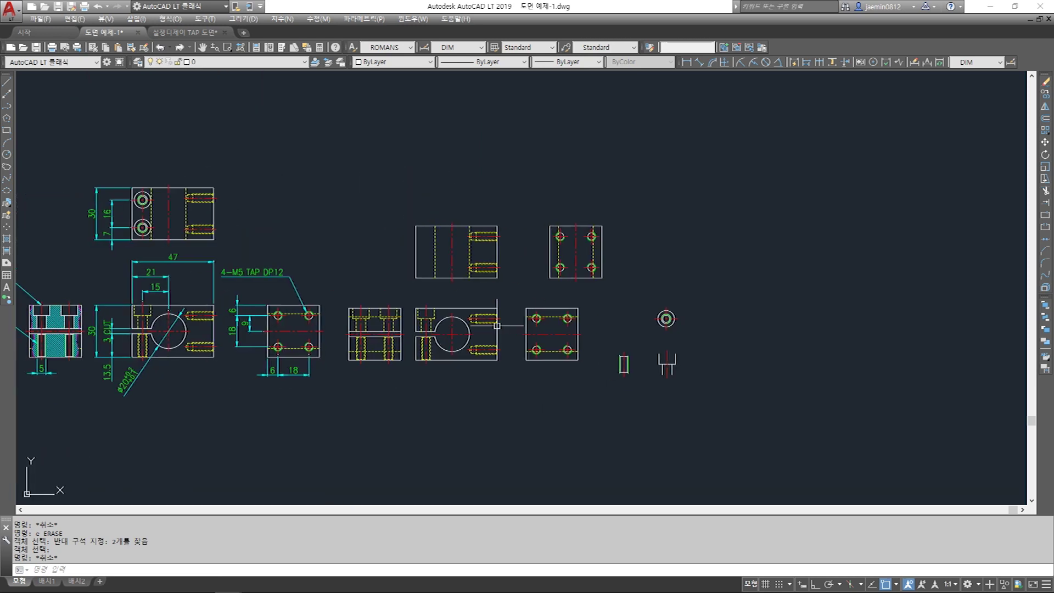
{"action": "scroll", "coordinate": [465, 326], "scroll_direction": "up", "scroll_amount": 5}
{"action": "middle_click_drag", "start_coordinate": [222, 280], "coordinate": [376, 264]}
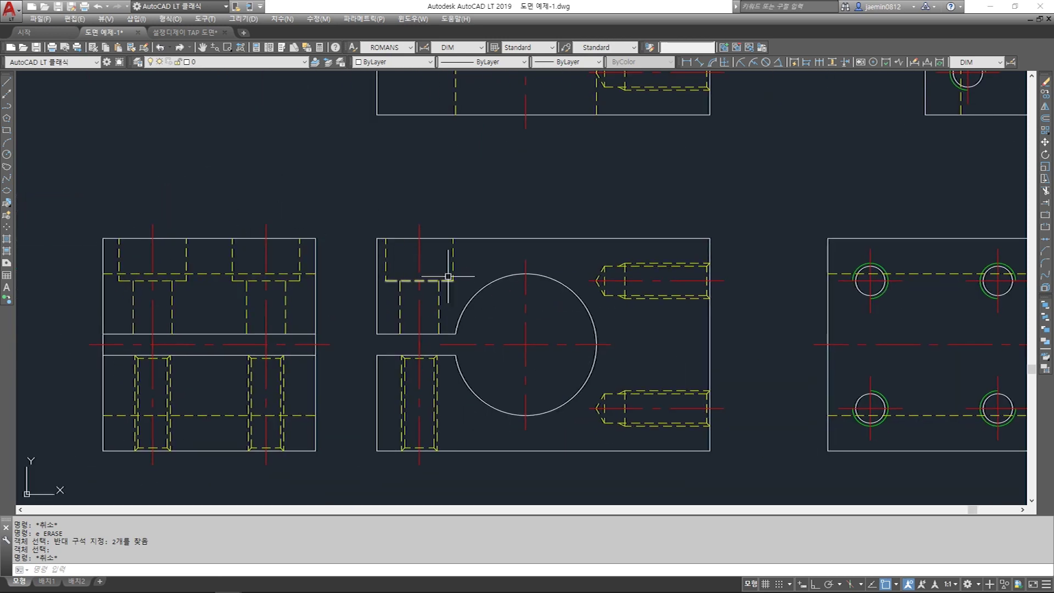
{"action": "middle_click_drag", "start_coordinate": [428, 395], "coordinate": [427, 325]}
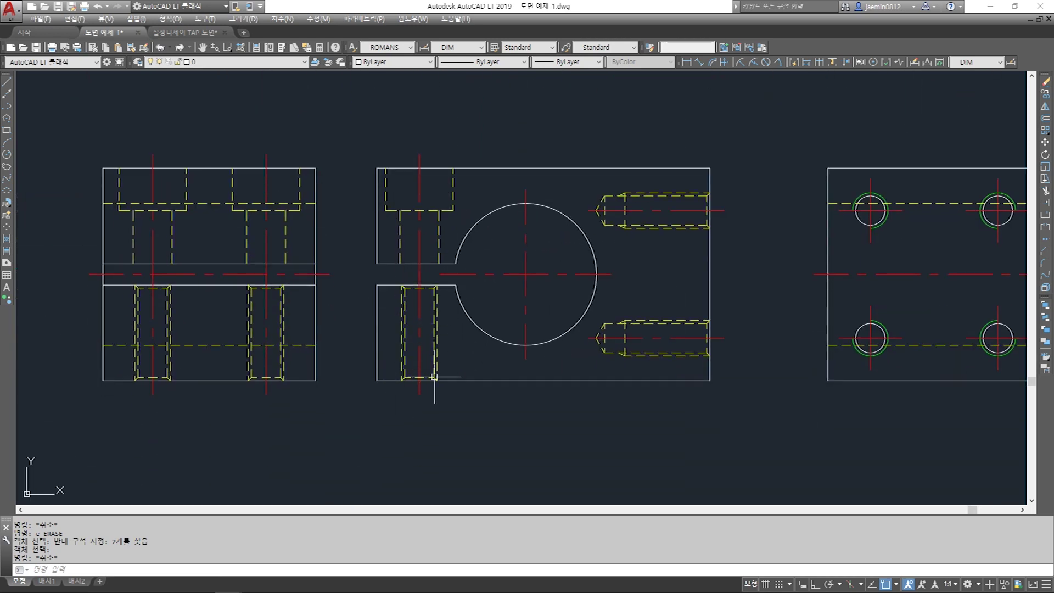
{"action": "scroll", "coordinate": [444, 327], "scroll_direction": "down", "scroll_amount": 5}
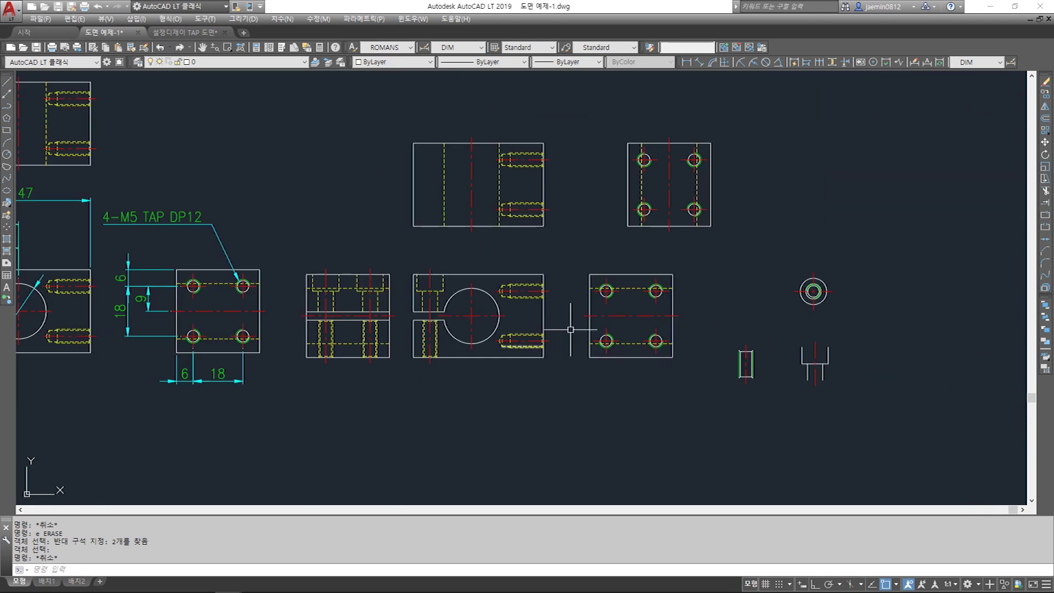
{"action": "scroll", "coordinate": [741, 301], "scroll_direction": "up", "scroll_amount": 5}
{"action": "key", "text": "Escape"}
{"action": "type", "text": "m"}
{"action": "key", "text": "Return"}
{"action": "left_click", "coordinate": [737, 236]}
{"action": "left_click", "coordinate": [658, 342]}
{"action": "key", "text": "Return"}
{"action": "left_click", "coordinate": [685, 301]}
{"action": "scroll", "coordinate": [724, 343], "scroll_direction": "down", "scroll_amount": 2}
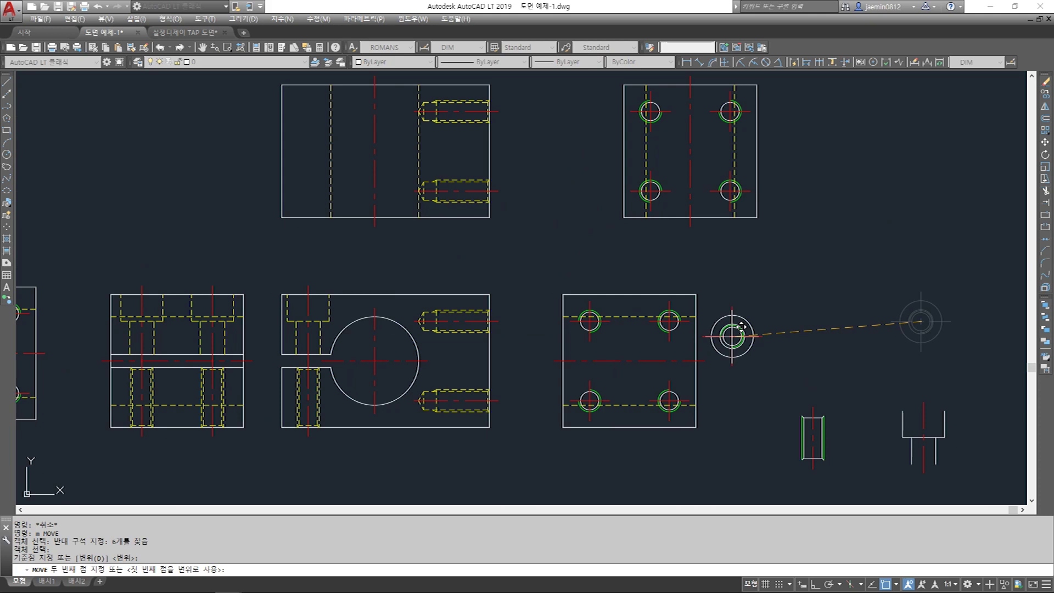
{"action": "middle_click_drag", "start_coordinate": [487, 297], "coordinate": [635, 285]}
{"action": "scroll", "coordinate": [483, 255], "scroll_direction": "up", "scroll_amount": 2}
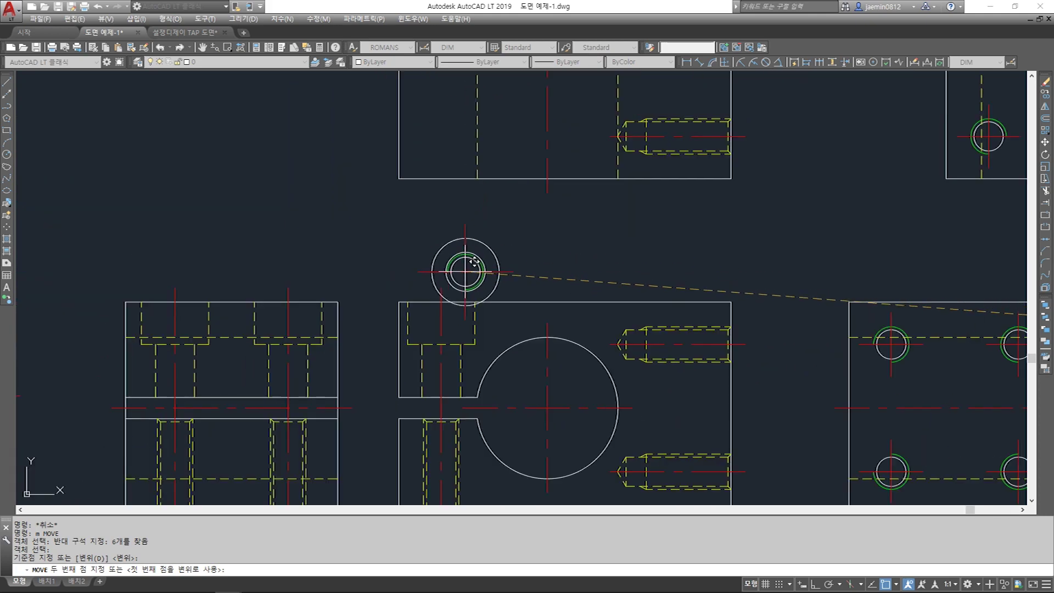
{"action": "left_click", "coordinate": [441, 287]}
{"action": "key", "text": "Escape"}
{"action": "scroll", "coordinate": [455, 373], "scroll_direction": "up", "scroll_amount": 2}
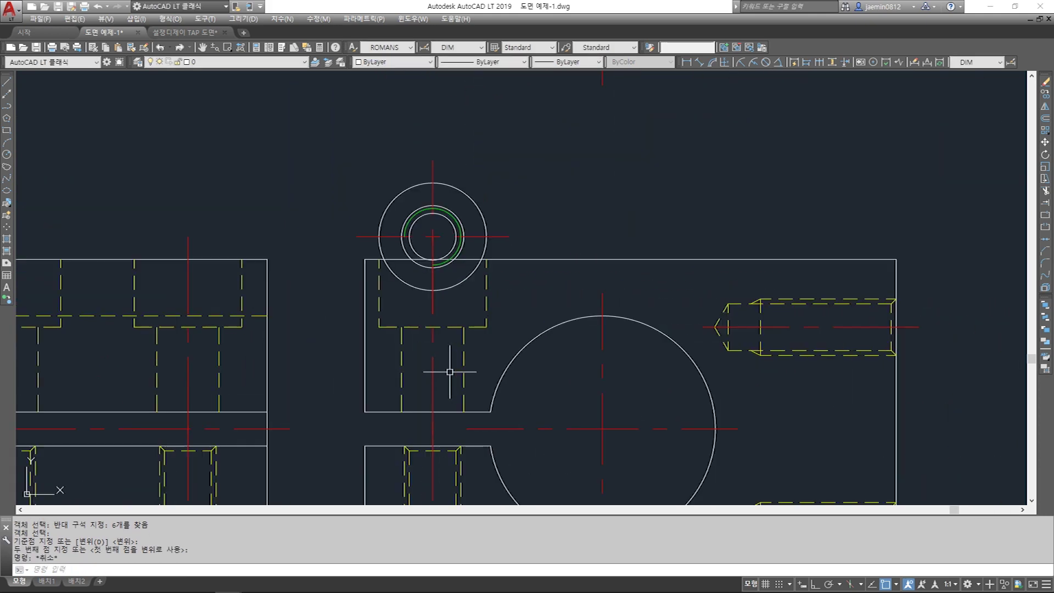
Try a vertical projection line from the front view's upper-right corner to the top view, and erase it
{"action": "scroll", "coordinate": [461, 325], "scroll_direction": "down", "scroll_amount": 3}
{"action": "key", "text": "Escape"}
{"action": "type", "text": "l"}
{"action": "key", "text": "Return"}
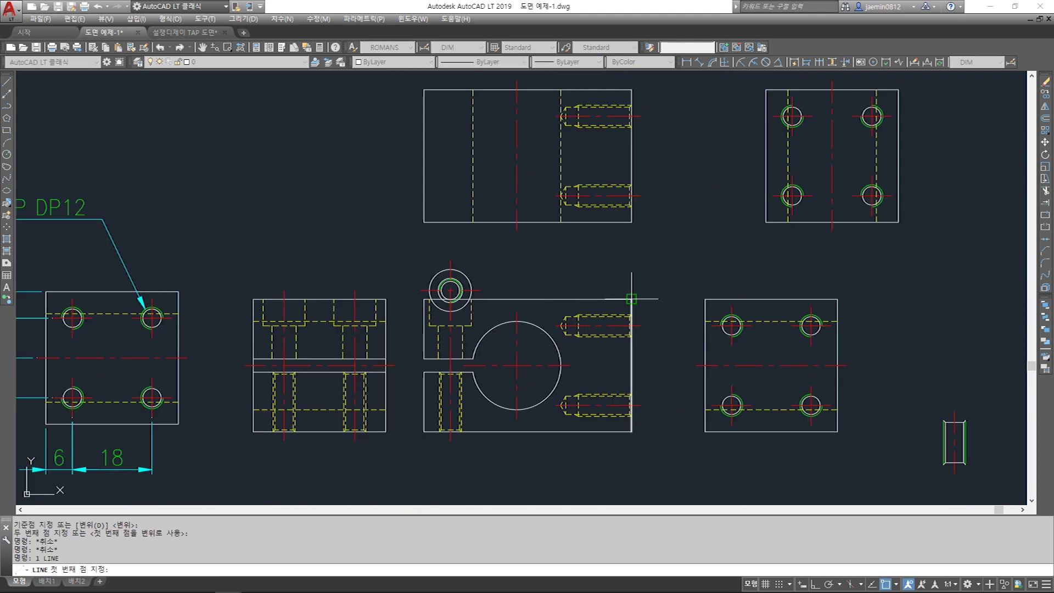
{"action": "left_click", "coordinate": [631, 303]}
{"action": "key", "text": "F8"}
{"action": "middle_click_drag", "start_coordinate": [663, 75], "coordinate": [630, 172]}
{"action": "left_click", "coordinate": [621, 152]}
{"action": "key", "text": "Escape"}
{"action": "key", "text": "Return"}
{"action": "key", "text": "Escape"}
{"action": "type", "text": "e"}
{"action": "key", "text": "Return"}
{"action": "left_click", "coordinate": [628, 144]}
{"action": "left_click", "coordinate": [590, 165]}
{"action": "key", "text": "Return"}
{"action": "key", "text": "Escape"}
Try a vertical projection line from the front view's upper-left corner towards the top view, and erase it
{"action": "type", "text": "l"}
{"action": "key", "text": "Return"}
{"action": "left_click", "coordinate": [385, 398]}
{"action": "left_click", "coordinate": [419, 123]}
{"action": "key", "text": "Escape"}
{"action": "key", "text": "Return"}
{"action": "left_click", "coordinate": [366, 149]}
{"action": "key", "text": "Return"}
{"action": "key", "text": "Escape"}
Examine the dimensions that locate the counterbored holes in the example's top view
{"action": "scroll", "coordinate": [365, 149], "scroll_direction": "down", "scroll_amount": 5}
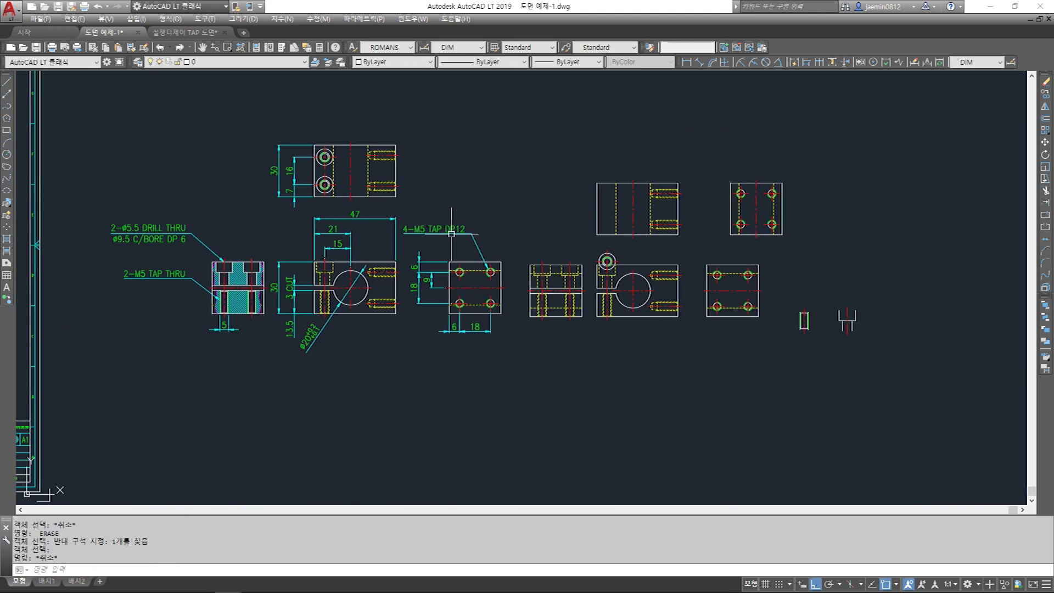
{"action": "scroll", "coordinate": [299, 202], "scroll_direction": "up", "scroll_amount": 6}
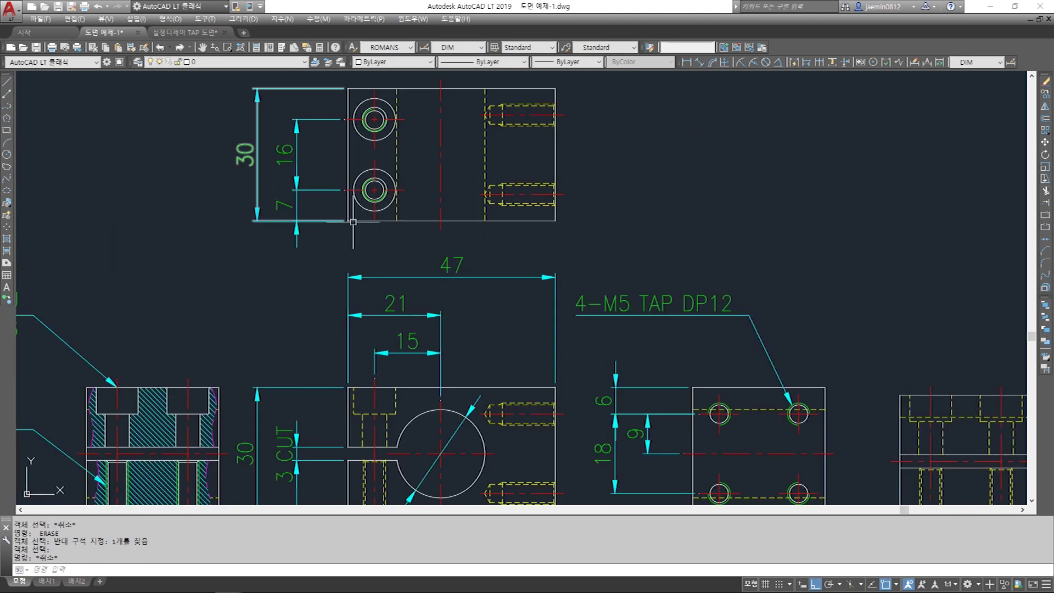
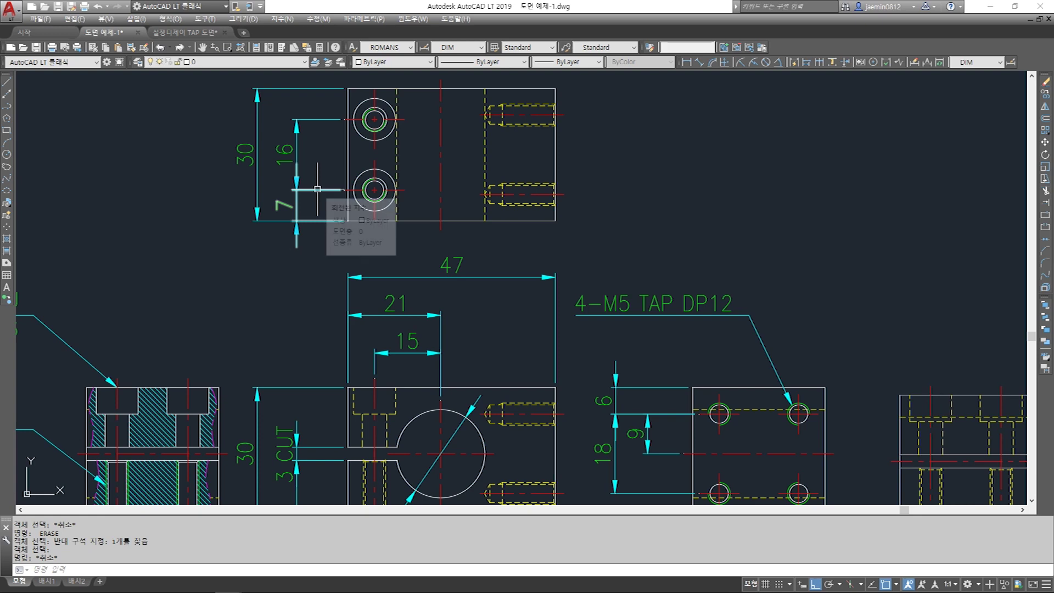
{"action": "key", "text": "Escape"}
{"action": "scroll", "coordinate": [307, 178], "scroll_direction": "down", "scroll_amount": 3}
{"action": "middle_click_drag", "start_coordinate": [545, 177], "coordinate": [243, 241]}
{"action": "scroll", "coordinate": [434, 303], "scroll_direction": "up", "scroll_amount": 5}
{"action": "middle_click_drag", "start_coordinate": [505, 377], "coordinate": [489, 289]}
Move the combined hole circles and centre lines straight up until their centre lies on the top view's lower edge
{"action": "type", "text": "m"}
{"action": "key", "text": "Return"}
{"action": "left_click", "coordinate": [475, 292]}
{"action": "left_click", "coordinate": [530, 353]}
{"action": "left_click", "coordinate": [586, 335]}
{"action": "left_click", "coordinate": [513, 376]}
{"action": "left_click", "coordinate": [490, 375]}
{"action": "left_click", "coordinate": [482, 389]}
{"action": "scroll", "coordinate": [547, 388], "scroll_direction": "up", "scroll_amount": 4}
{"action": "left_click", "coordinate": [585, 299]}
{"action": "left_click", "coordinate": [522, 329]}
{"action": "key", "text": "Return"}
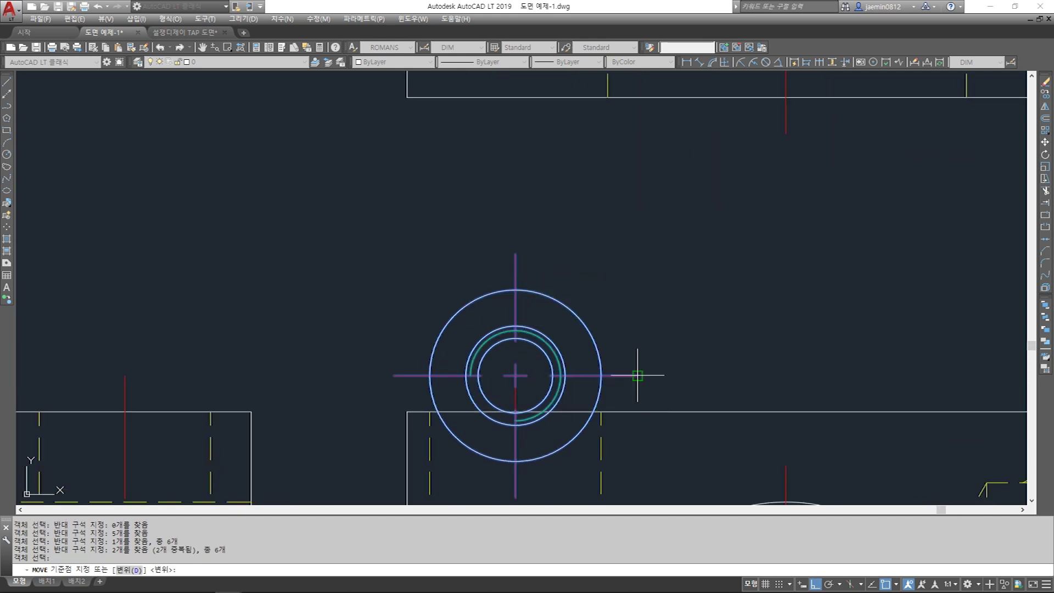
{"action": "left_click", "coordinate": [637, 375]}
{"action": "scroll", "coordinate": [640, 362], "scroll_direction": "down", "scroll_amount": 3}
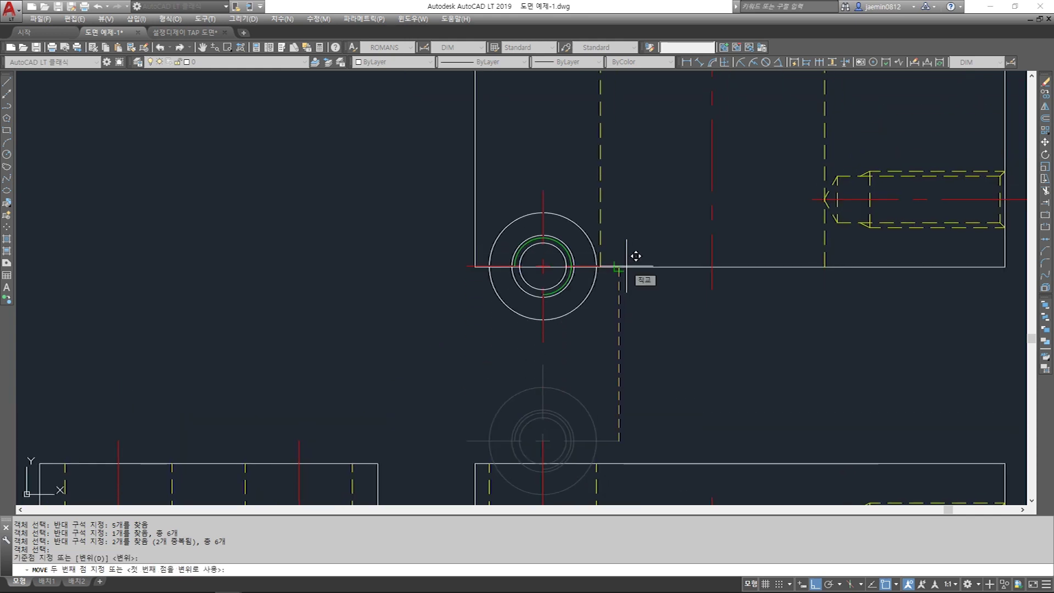
{"action": "left_click", "coordinate": [626, 266]}
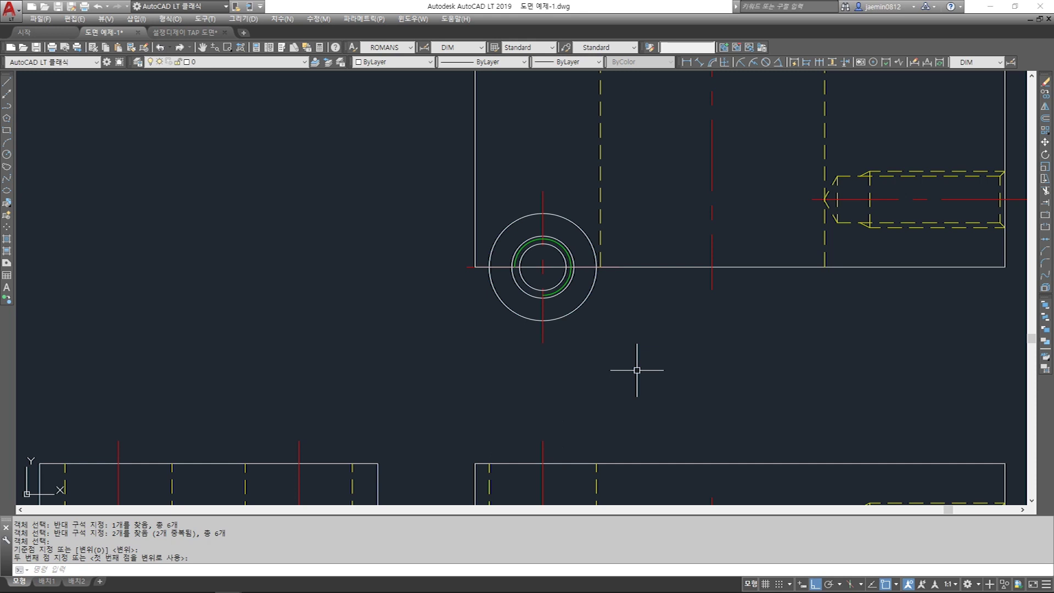
Move the combined hole circles and centre lines 7 mm upward from the top view's lower edge
{"action": "scroll", "coordinate": [568, 368], "scroll_direction": "down", "scroll_amount": 2}
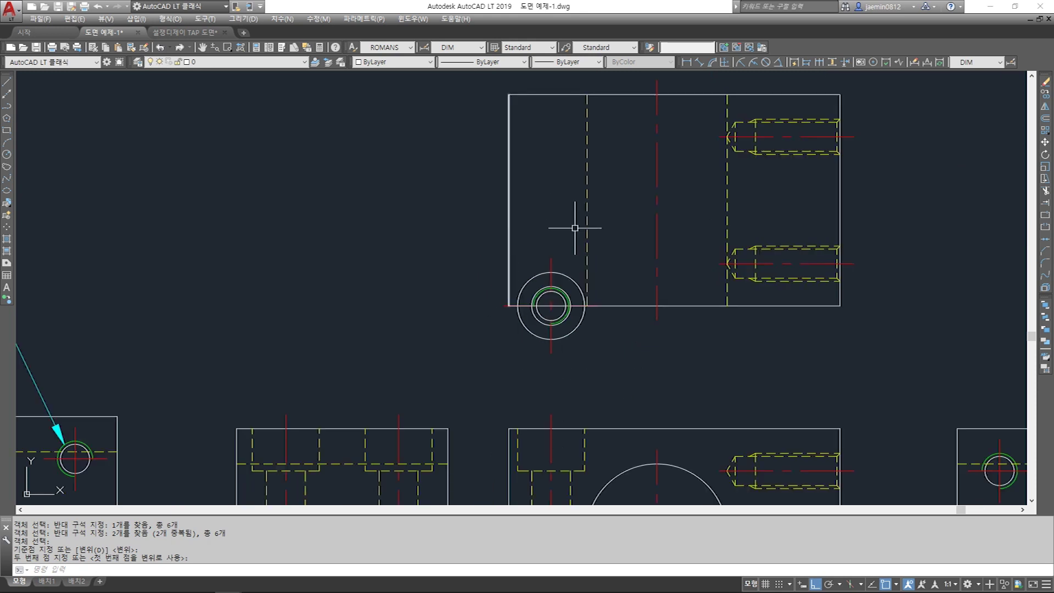
{"action": "type", "text": "m"}
{"action": "key", "text": "Return"}
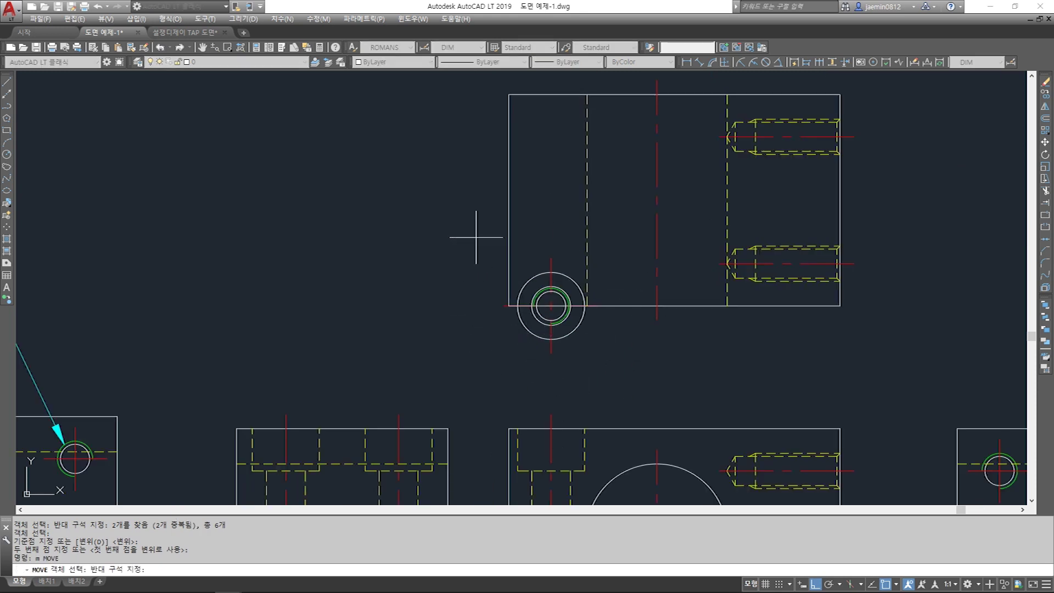
{"action": "left_click", "coordinate": [476, 237]}
{"action": "left_click", "coordinate": [621, 376]}
{"action": "left_click", "coordinate": [473, 226]}
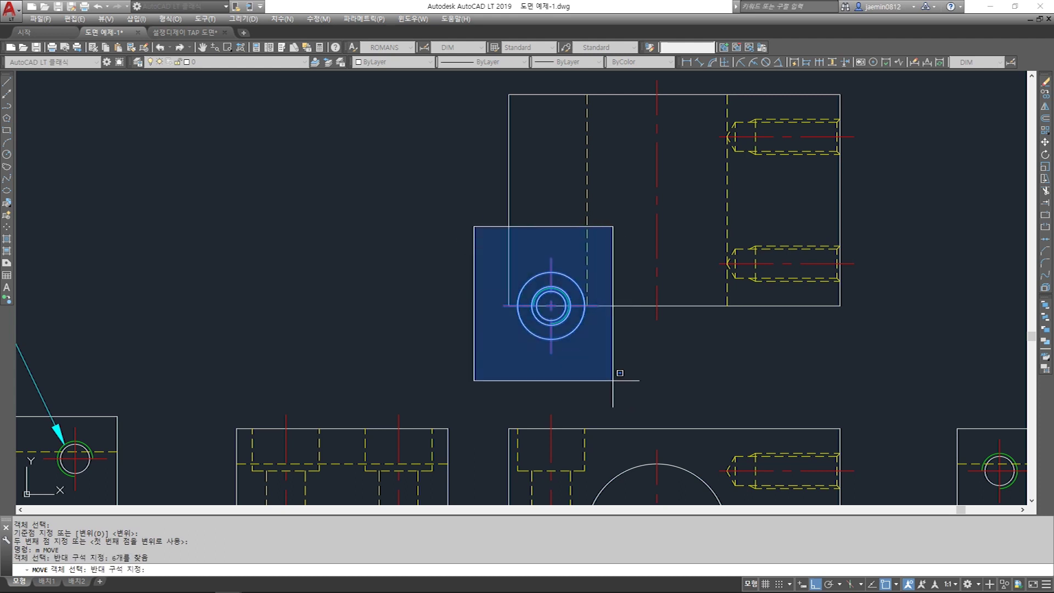
{"action": "left_click", "coordinate": [617, 373]}
{"action": "key", "text": "Return"}
{"action": "left_click", "coordinate": [632, 368]}
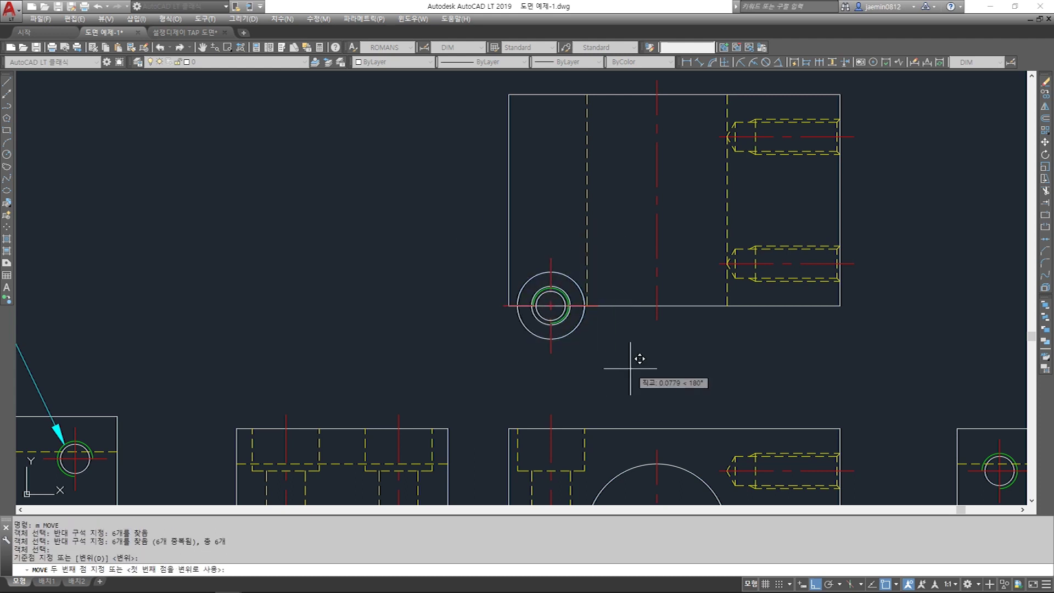
{"action": "type", "text": "7"}
{"action": "key", "text": "Return"}
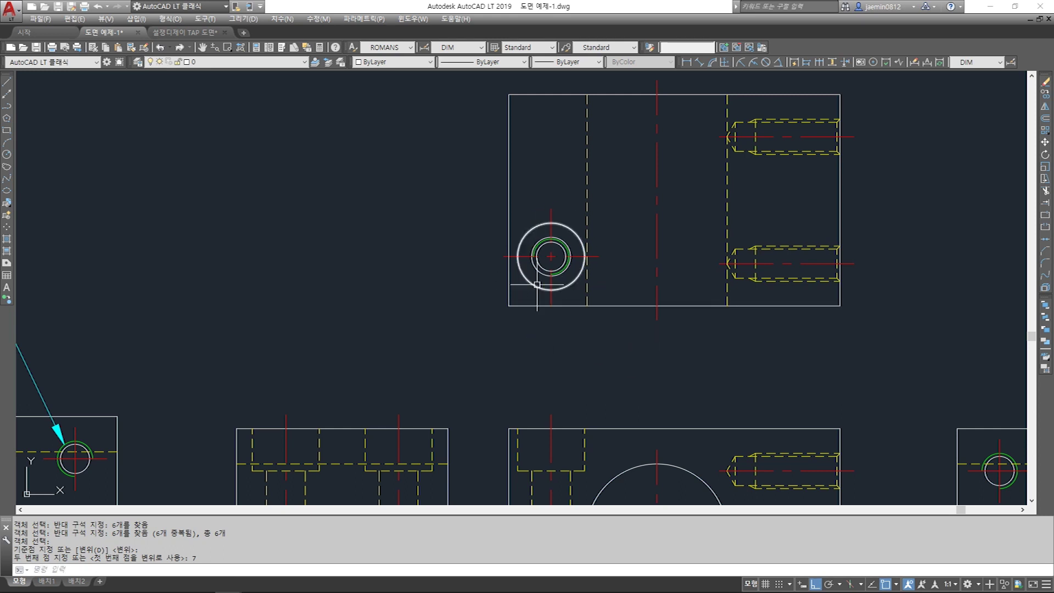
Copy the top view's counterbored hole with its centre lines 16 mm upward
{"action": "middle_click_drag", "start_coordinate": [547, 240], "coordinate": [543, 238]}
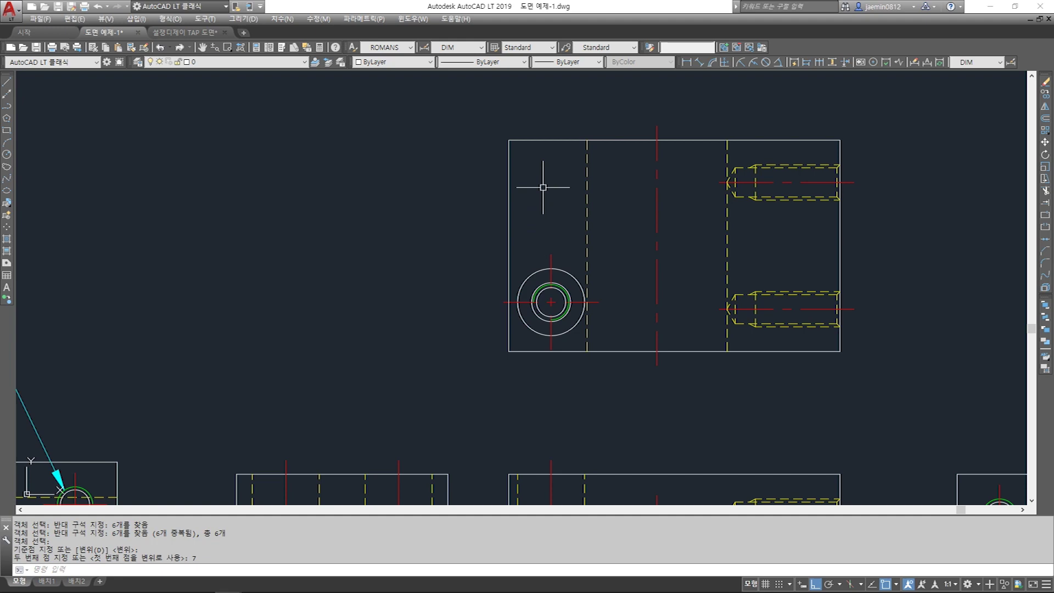
{"action": "scroll", "coordinate": [543, 187], "scroll_direction": "down", "scroll_amount": 5}
{"action": "scroll", "coordinate": [466, 264], "scroll_direction": "up", "scroll_amount": 5}
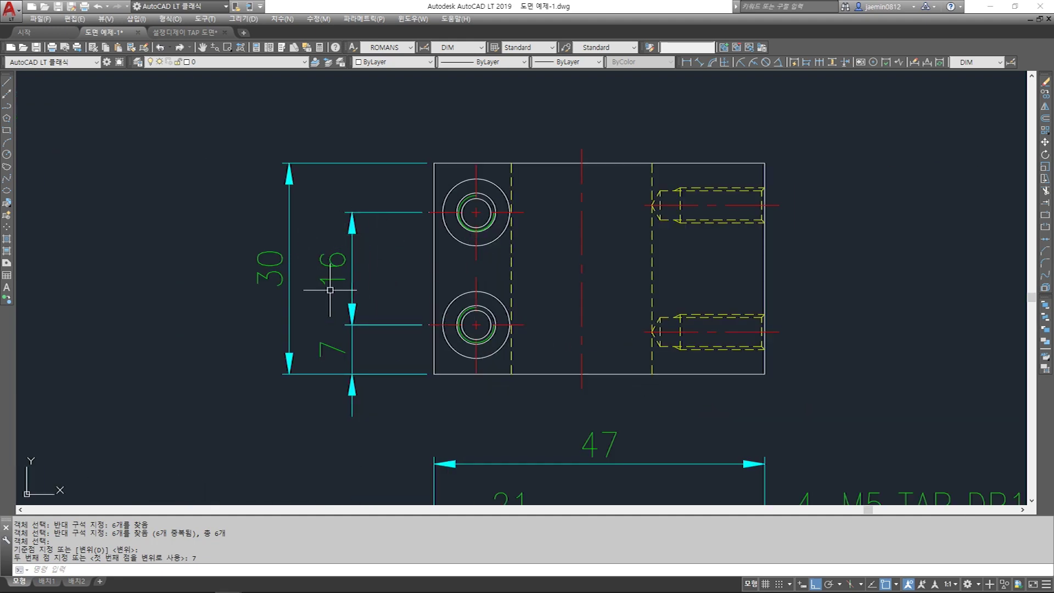
{"action": "scroll", "coordinate": [335, 274], "scroll_direction": "down", "scroll_amount": 4}
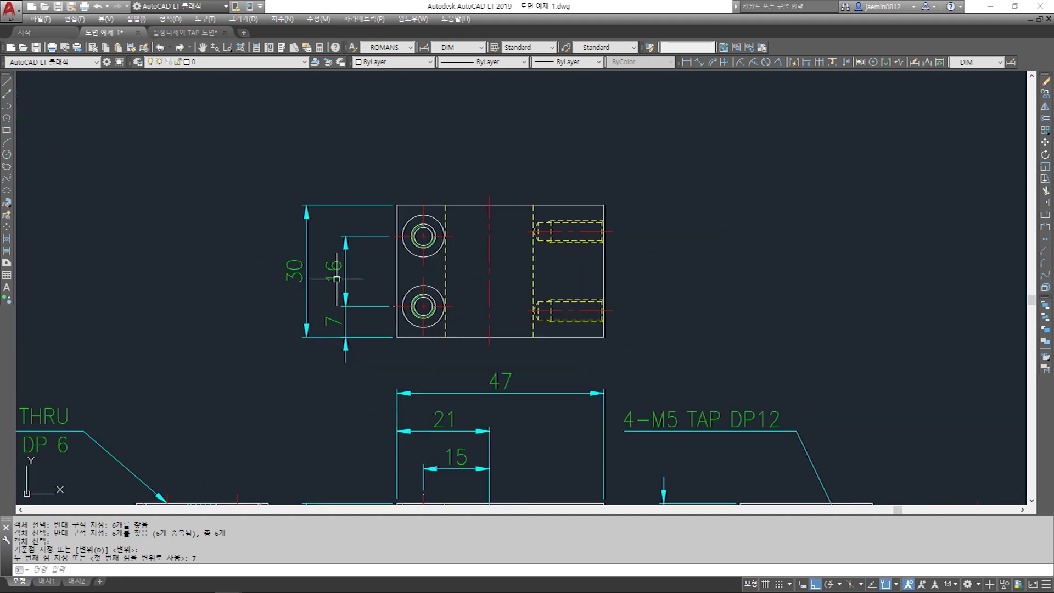
{"action": "scroll", "coordinate": [532, 313], "scroll_direction": "up", "scroll_amount": 2}
{"action": "type", "text": "c"}
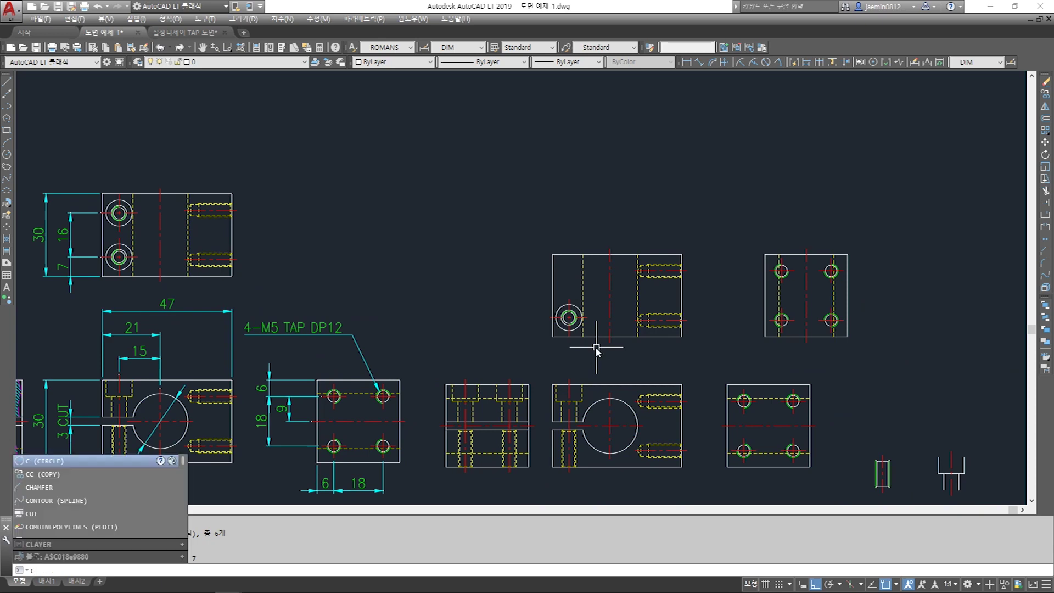
{"action": "key", "text": "Return"}
{"action": "scroll", "coordinate": [574, 318], "scroll_direction": "up", "scroll_amount": 6}
{"action": "left_click", "coordinate": [450, 198]}
{"action": "left_click", "coordinate": [587, 296]}
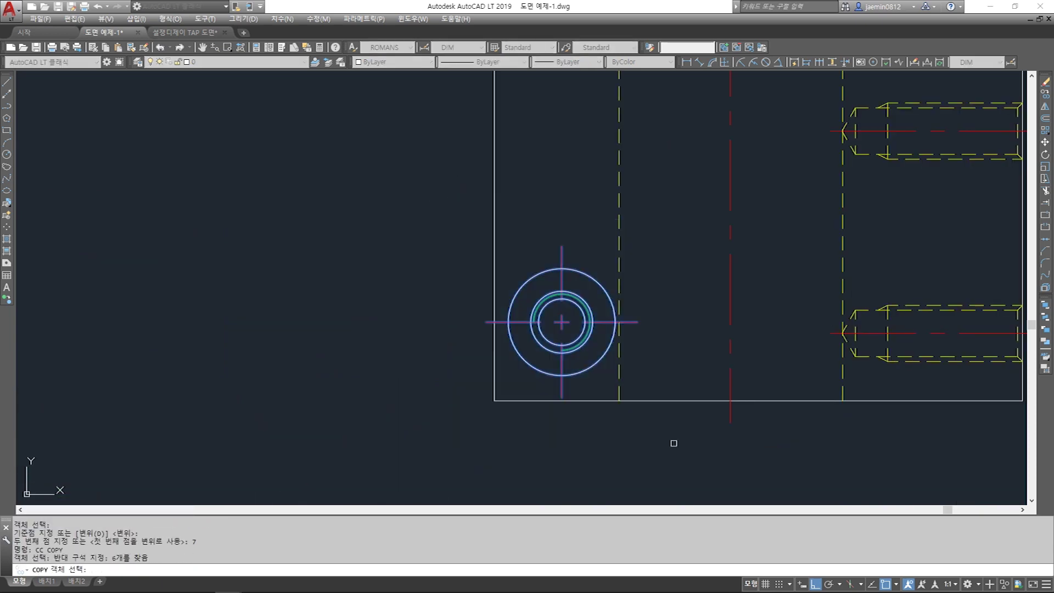
{"action": "key", "text": "Return"}
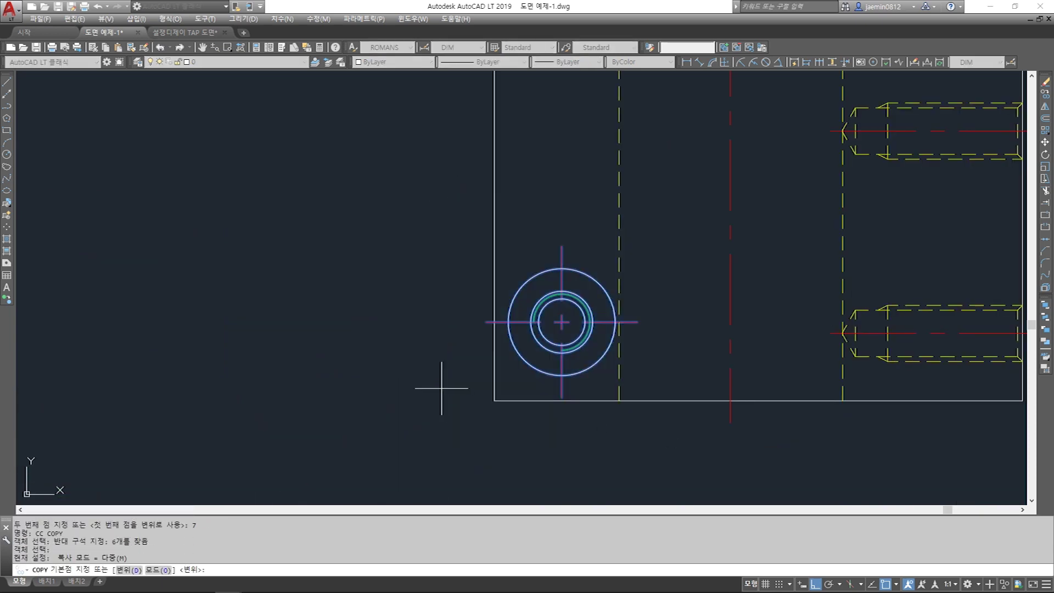
{"action": "left_click", "coordinate": [369, 322]}
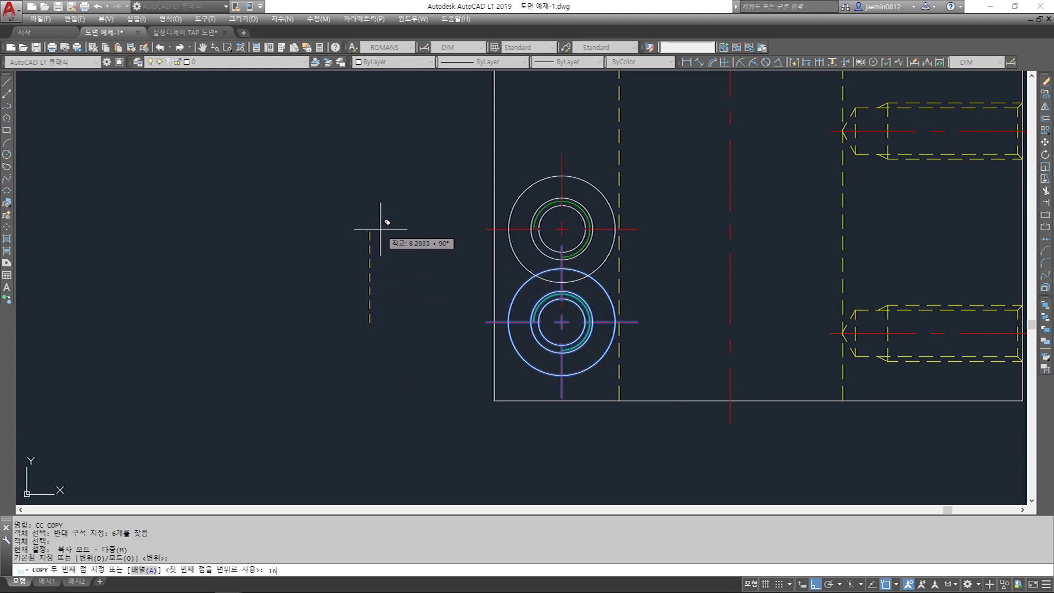
{"action": "key", "text": "Return"}
{"action": "key", "text": "Escape"}
Compare the redrawn top, front and side views with the dimensioned example views
{"action": "scroll", "coordinate": [423, 297], "scroll_direction": "down", "scroll_amount": 6}
{"action": "scroll", "coordinate": [423, 310], "scroll_direction": "up", "scroll_amount": 4}
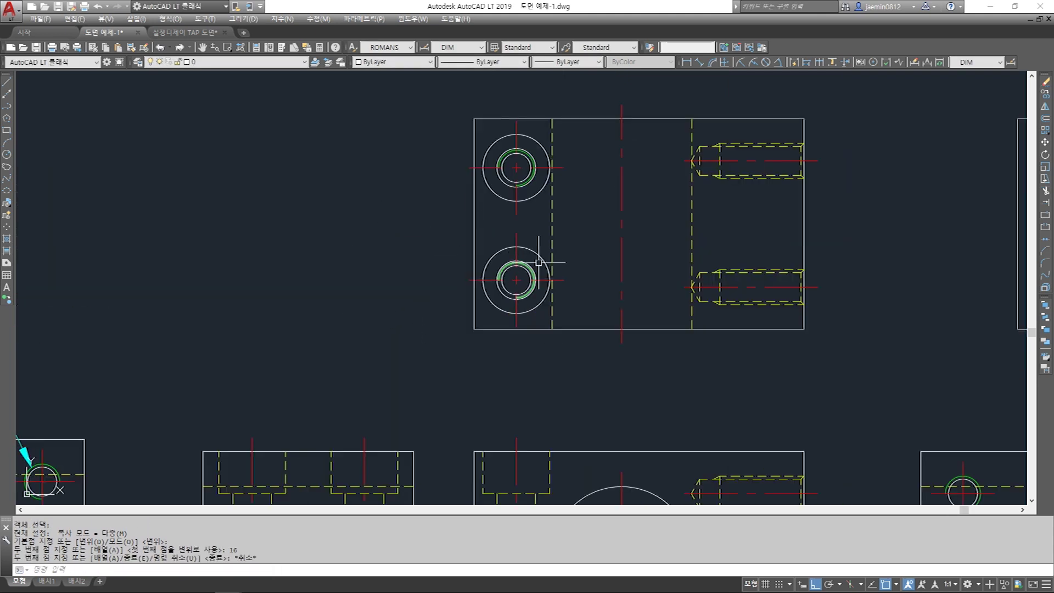
{"action": "scroll", "coordinate": [539, 262], "scroll_direction": "down", "scroll_amount": 6}
{"action": "scroll", "coordinate": [514, 296], "scroll_direction": "up", "scroll_amount": 4}
{"action": "scroll", "coordinate": [526, 329], "scroll_direction": "down", "scroll_amount": 2}
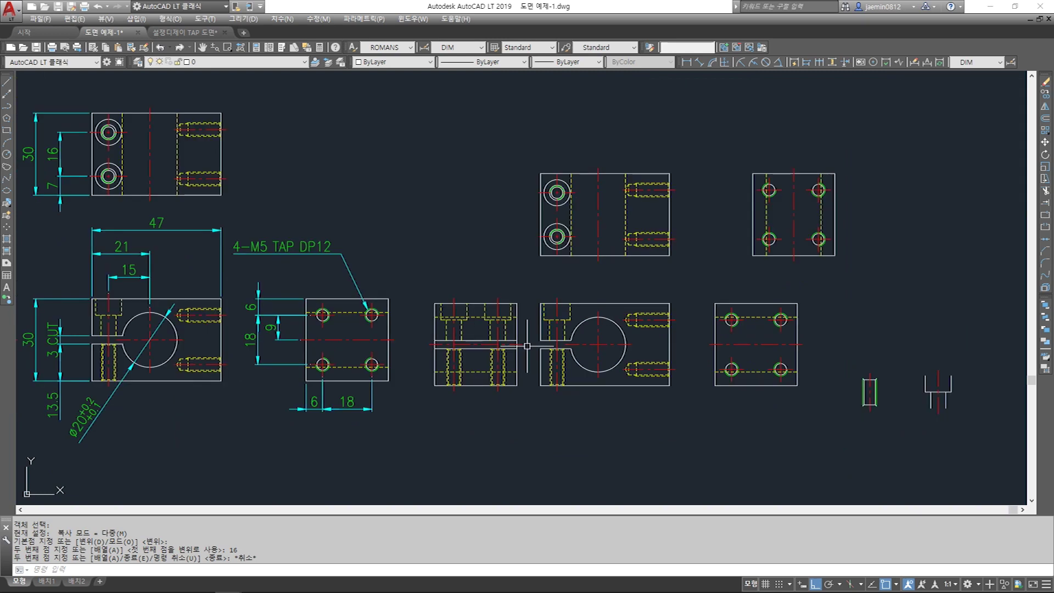
{"action": "scroll", "coordinate": [438, 307], "scroll_direction": "up", "scroll_amount": 4}
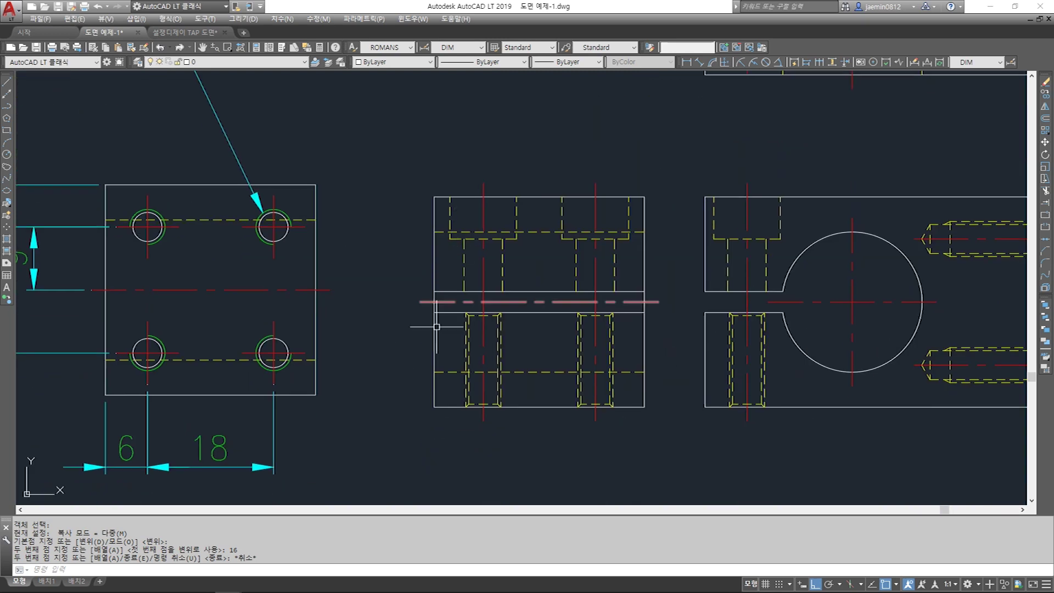
{"action": "scroll", "coordinate": [600, 254], "scroll_direction": "down", "scroll_amount": 4}
{"action": "scroll", "coordinate": [582, 306], "scroll_direction": "up", "scroll_amount": 3}
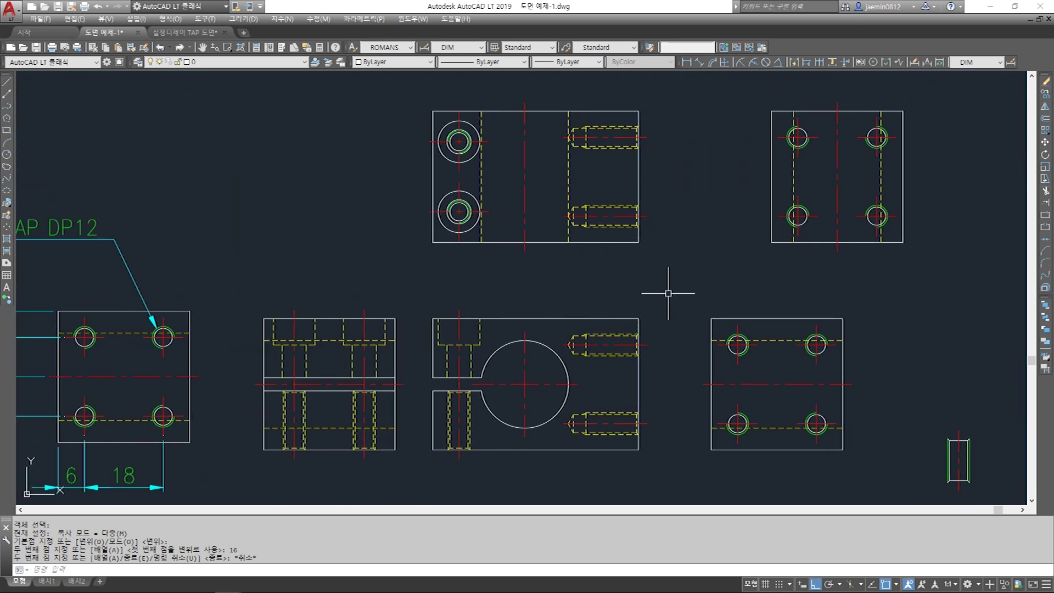
Erase the extra side view beside the top view and the leftover tapped hole profile below the redrawn views
{"action": "left_click", "coordinate": [608, 126]}
{"action": "left_click", "coordinate": [841, 362]}
{"action": "key", "text": "Delete"}
{"action": "middle_click_drag", "start_coordinate": [791, 354], "coordinate": [795, 262]}
{"action": "scroll", "coordinate": [797, 276], "scroll_direction": "down", "scroll_amount": 4}
{"action": "left_click", "coordinate": [802, 322]}
{"action": "left_click", "coordinate": [905, 407]}
{"action": "key", "text": "Delete"}
{"action": "scroll", "coordinate": [664, 280], "scroll_direction": "up", "scroll_amount": 3}
{"action": "scroll", "coordinate": [664, 280], "scroll_direction": "down", "scroll_amount": 3}
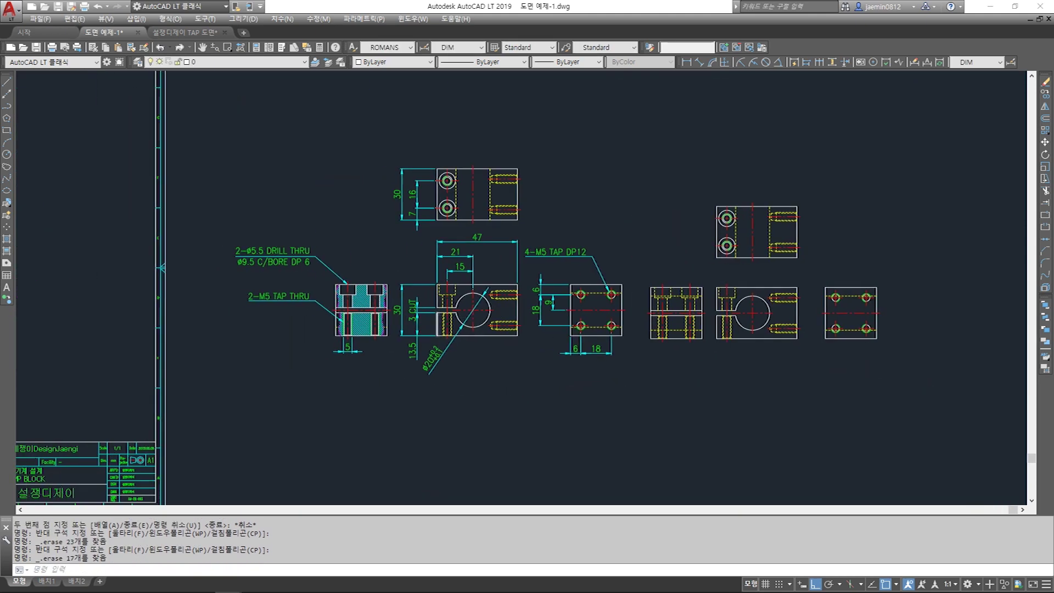
Examine the earlier sheet's dimensioned clamp views, section and isometric view, and compare them with the redrawn block
{"action": "scroll", "coordinate": [285, 240], "scroll_direction": "up", "scroll_amount": 4}
{"action": "scroll", "coordinate": [328, 339], "scroll_direction": "down", "scroll_amount": 6}
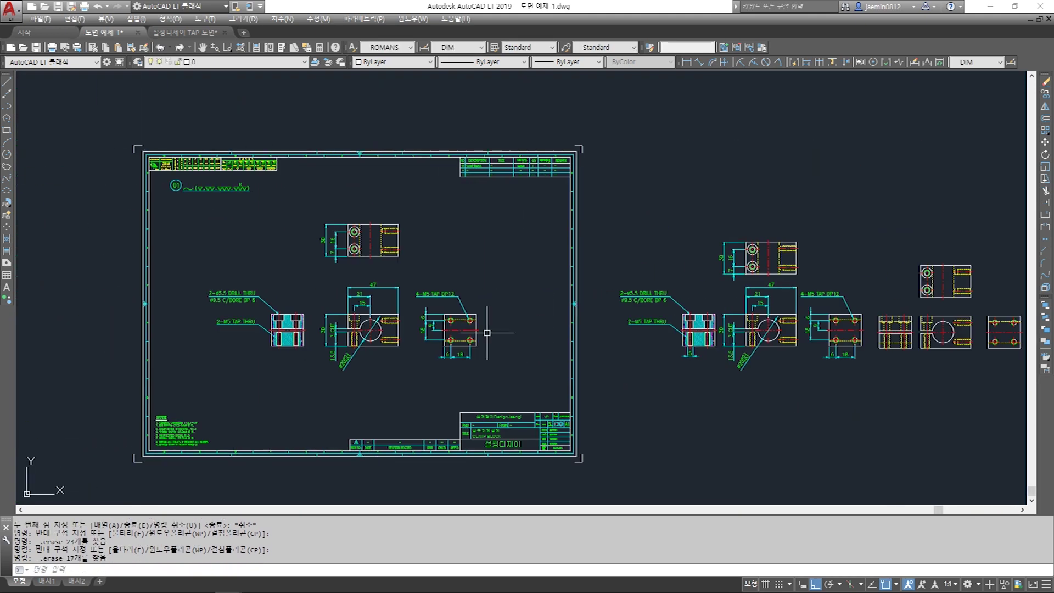
{"action": "middle_click_drag", "start_coordinate": [179, 328], "coordinate": [784, 326]}
{"action": "scroll", "coordinate": [338, 329], "scroll_direction": "up", "scroll_amount": 4}
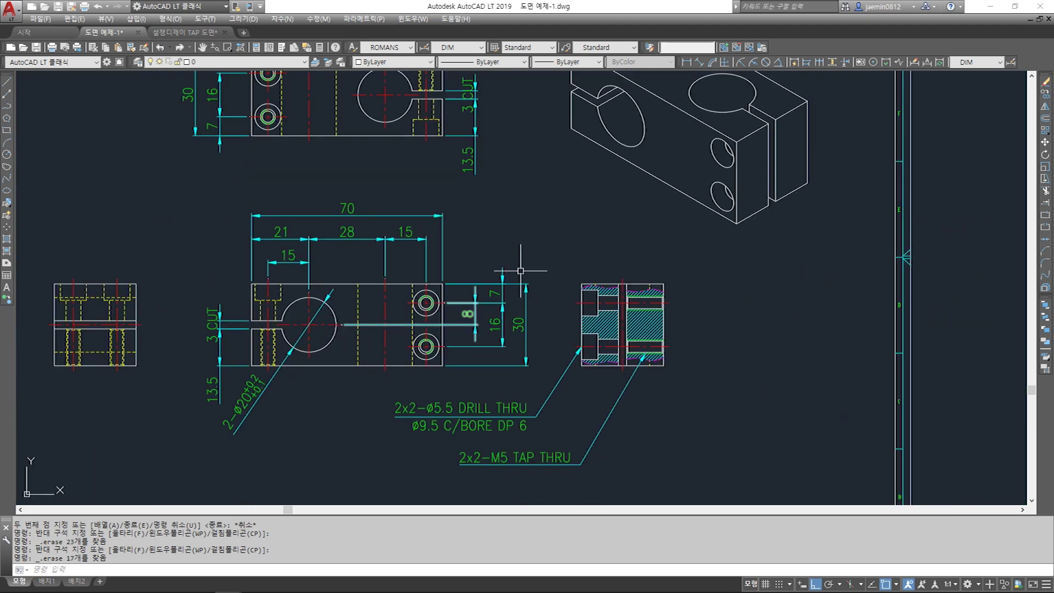
{"action": "scroll", "coordinate": [651, 294], "scroll_direction": "up", "scroll_amount": 4}
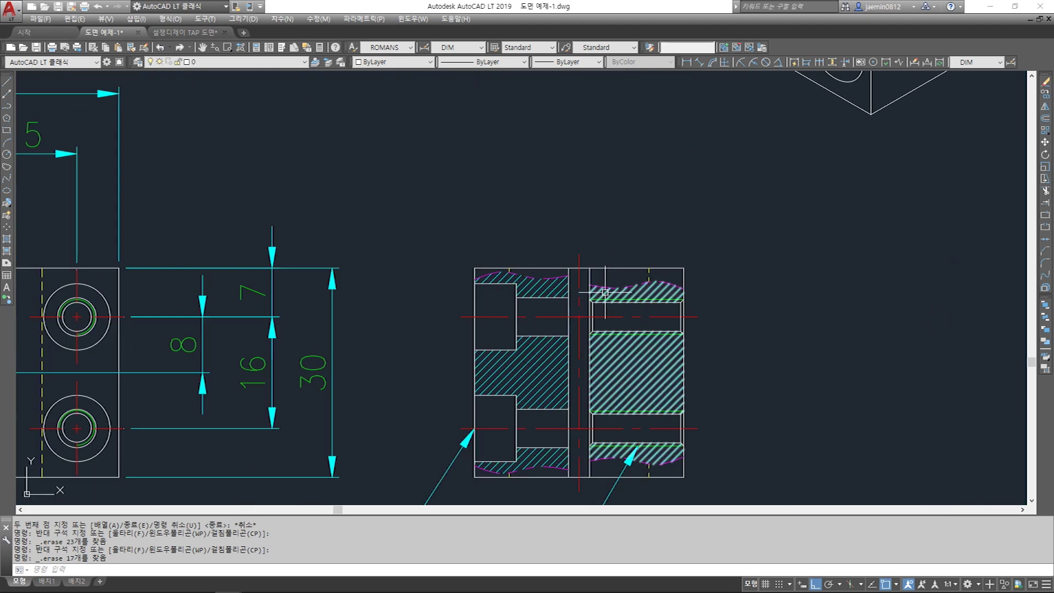
{"action": "scroll", "coordinate": [605, 340], "scroll_direction": "down", "scroll_amount": 8}
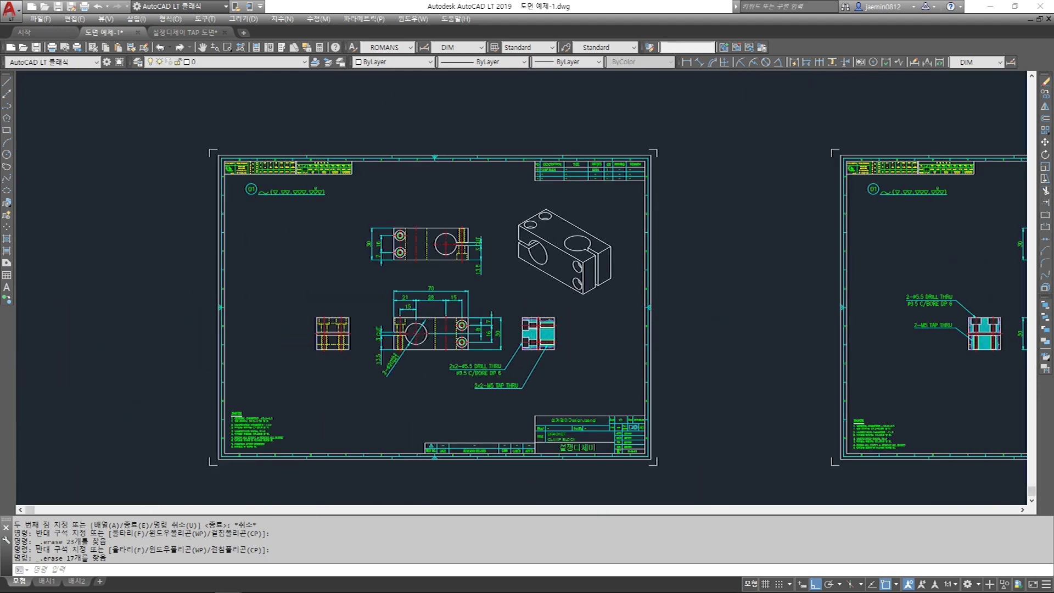
{"action": "scroll", "coordinate": [635, 381], "scroll_direction": "up", "scroll_amount": 10}
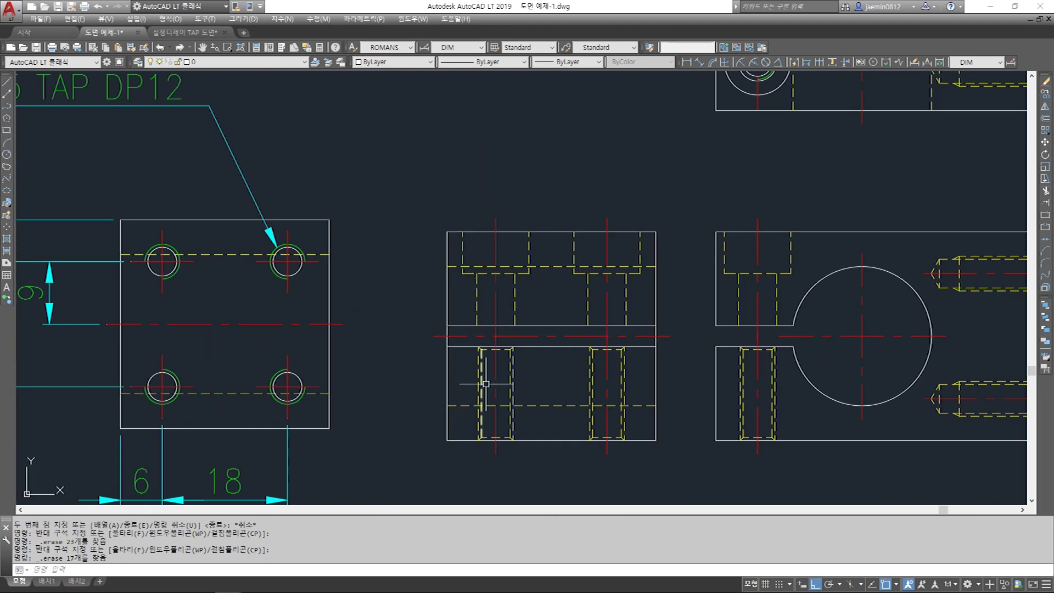
{"action": "scroll", "coordinate": [551, 377], "scroll_direction": "down", "scroll_amount": 4}
{"action": "scroll", "coordinate": [546, 373], "scroll_direction": "down", "scroll_amount": 2}
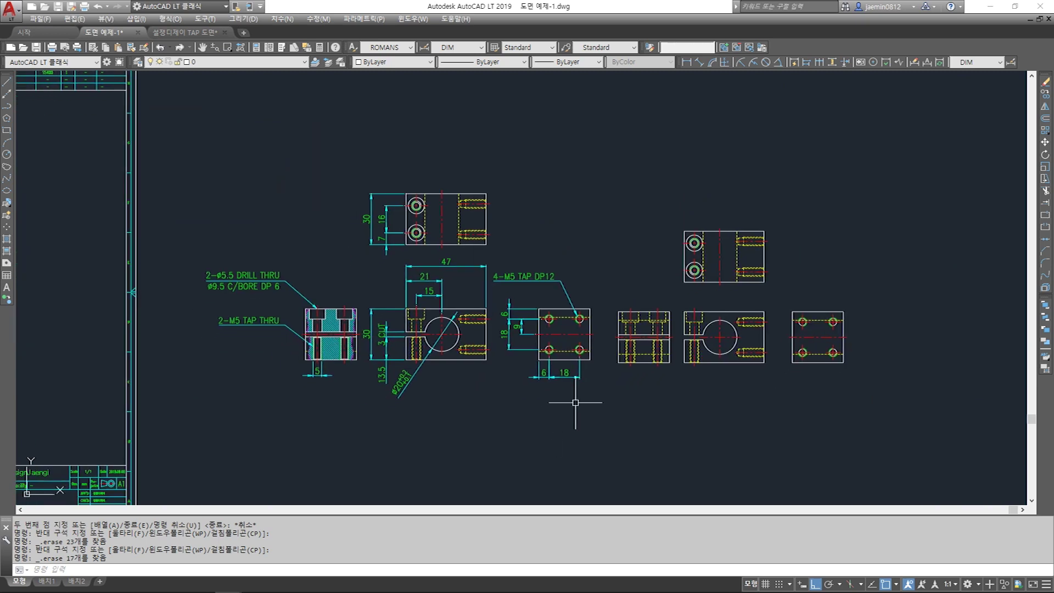
Copy the isometric clamp block from the earlier drawing sheet to the space beside the redrawn top view
{"action": "middle_click_drag", "start_coordinate": [388, 340], "coordinate": [538, 313]}
{"action": "scroll", "coordinate": [537, 314], "scroll_direction": "down", "scroll_amount": 2}
{"action": "middle_click_drag", "start_coordinate": [139, 268], "coordinate": [801, 270]}
{"action": "scroll", "coordinate": [284, 197], "scroll_direction": "up", "scroll_amount": 2}
{"action": "type", "text": "cc"}
{"action": "key", "text": "space"}
{"action": "left_click", "coordinate": [253, 168]}
{"action": "left_click", "coordinate": [446, 320]}
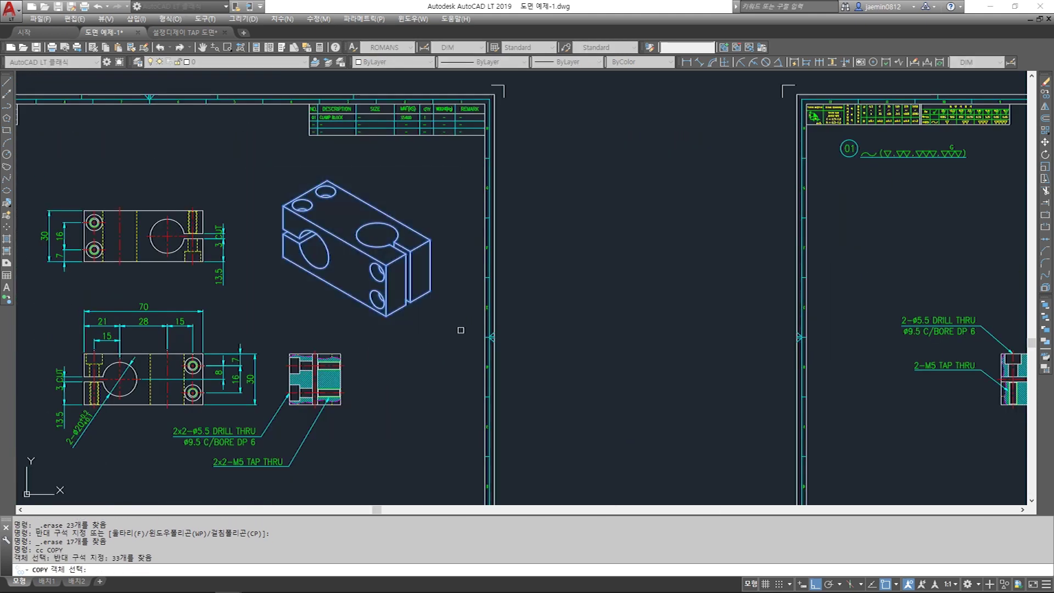
{"action": "key", "text": "space"}
{"action": "left_click", "coordinate": [309, 270]}
{"action": "scroll", "coordinate": [308, 270], "scroll_direction": "down", "scroll_amount": 4}
{"action": "key", "text": "F8"}
{"action": "middle_click_drag", "start_coordinate": [766, 377], "coordinate": [265, 332]}
{"action": "scroll", "coordinate": [542, 223], "scroll_direction": "up", "scroll_amount": 4}
{"action": "left_click", "coordinate": [548, 260]}
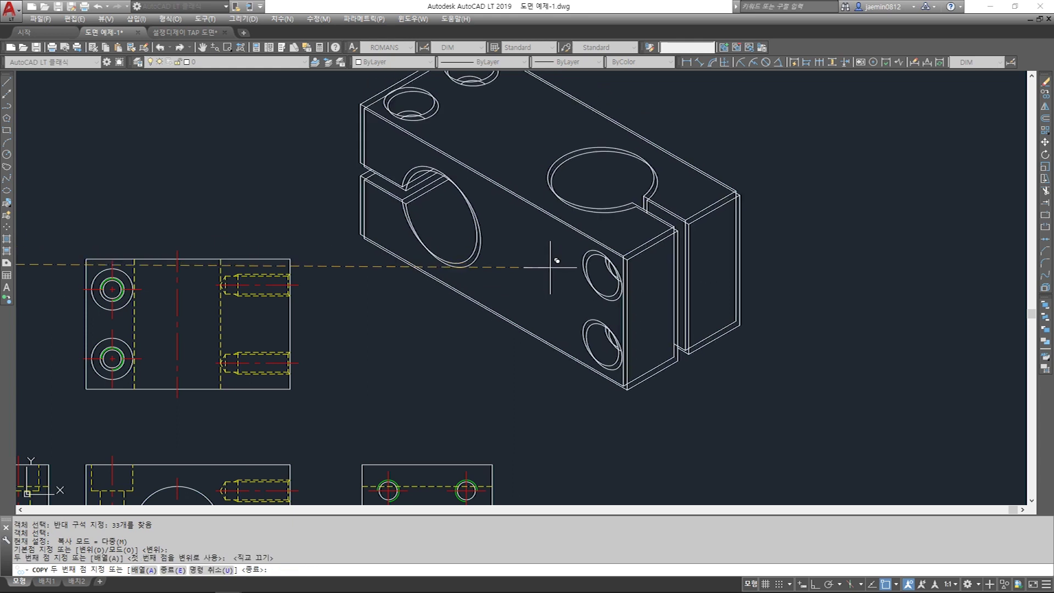
{"action": "key", "text": "Escape"}
{"action": "scroll", "coordinate": [550, 268], "scroll_direction": "down", "scroll_amount": 1}
{"action": "middle_click_drag", "start_coordinate": [410, 383], "coordinate": [460, 343]}
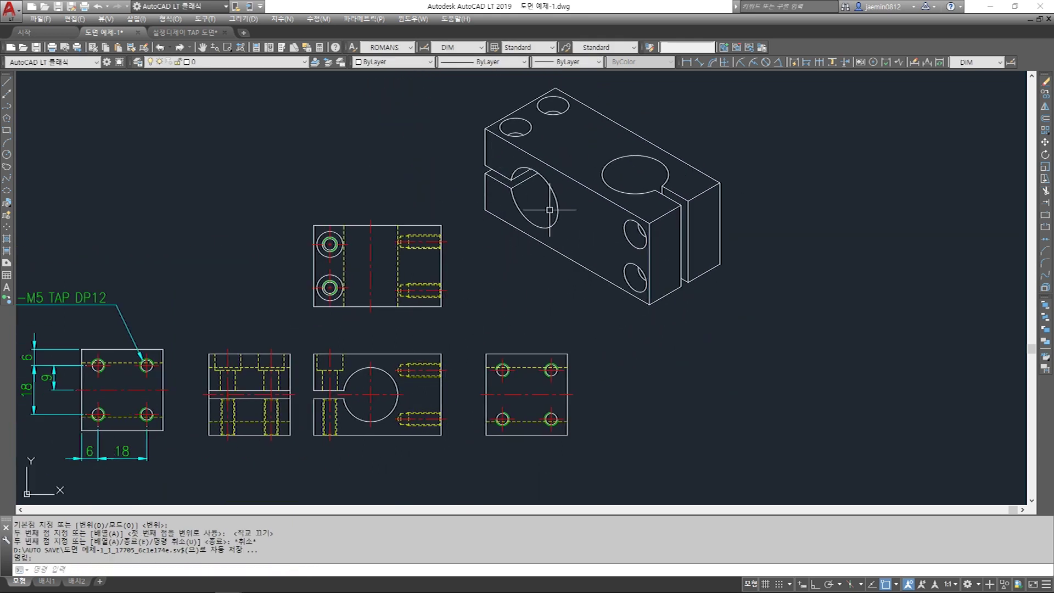
{"action": "middle_click_drag", "start_coordinate": [549, 210], "coordinate": [536, 250]}
{"action": "key", "text": "Escape"}
{"action": "type", "text": "cvc"}
{"action": "key", "text": "Escape"}
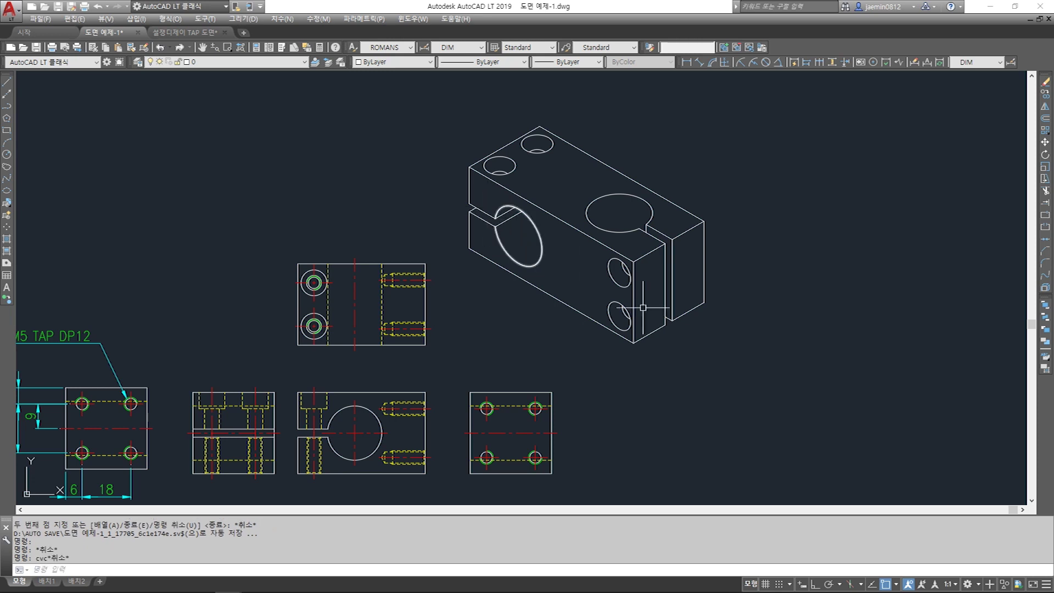
Turn on isometric drafting and copy the block's upper front vertical edge along its length to mark the example's 47 mm length
{"action": "left_click", "coordinate": [850, 583]}
{"action": "middle_click_drag", "start_coordinate": [626, 341], "coordinate": [649, 375]}
{"action": "key", "text": "Escape"}
{"action": "type", "text": "cc"}
{"action": "key", "text": "Return"}
{"action": "left_click", "coordinate": [492, 225]}
{"action": "key", "text": "Return"}
{"action": "key", "text": "F8"}
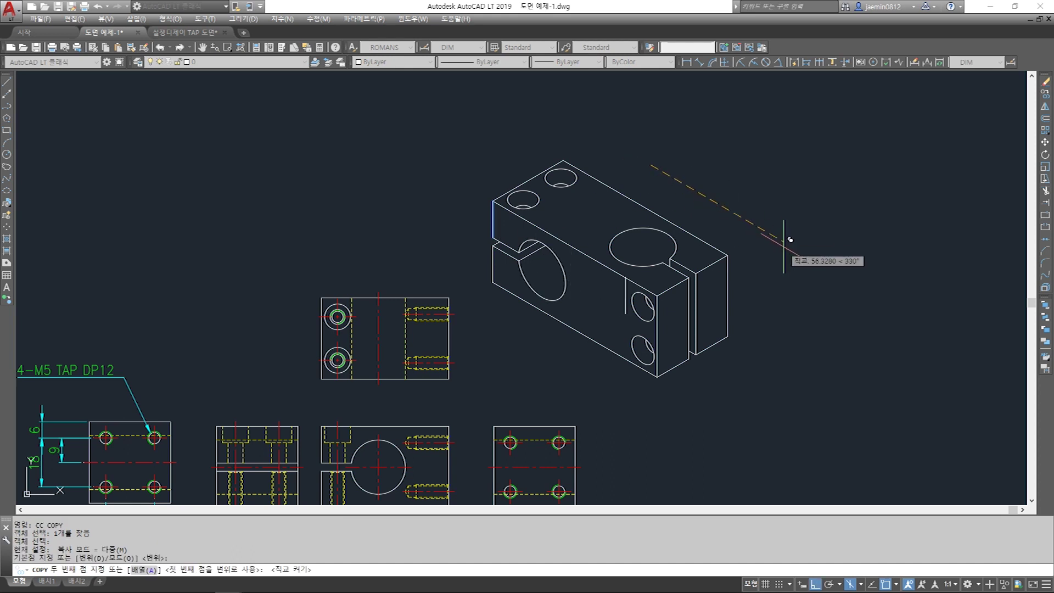
{"action": "key", "text": "Return"}
{"action": "key", "text": "Escape"}
Erase the large bore ellipse and its slot lines from the isometric block's top face
{"action": "scroll", "coordinate": [611, 276], "scroll_direction": "up", "scroll_amount": 2}
{"action": "type", "text": "e"}
{"action": "key", "text": "Return"}
{"action": "left_click", "coordinate": [653, 267]}
{"action": "key", "text": "Return"}
{"action": "key", "text": "Return"}
{"action": "left_click", "coordinate": [730, 234]}
{"action": "left_click", "coordinate": [682, 263]}
{"action": "key", "text": "Return"}
Copy the end face's short sloped top edge to the upper end of the copied vertical edge
{"action": "type", "text": "cc"}
{"action": "key", "text": "Return"}
{"action": "left_click", "coordinate": [714, 300]}
{"action": "left_click", "coordinate": [697, 282]}
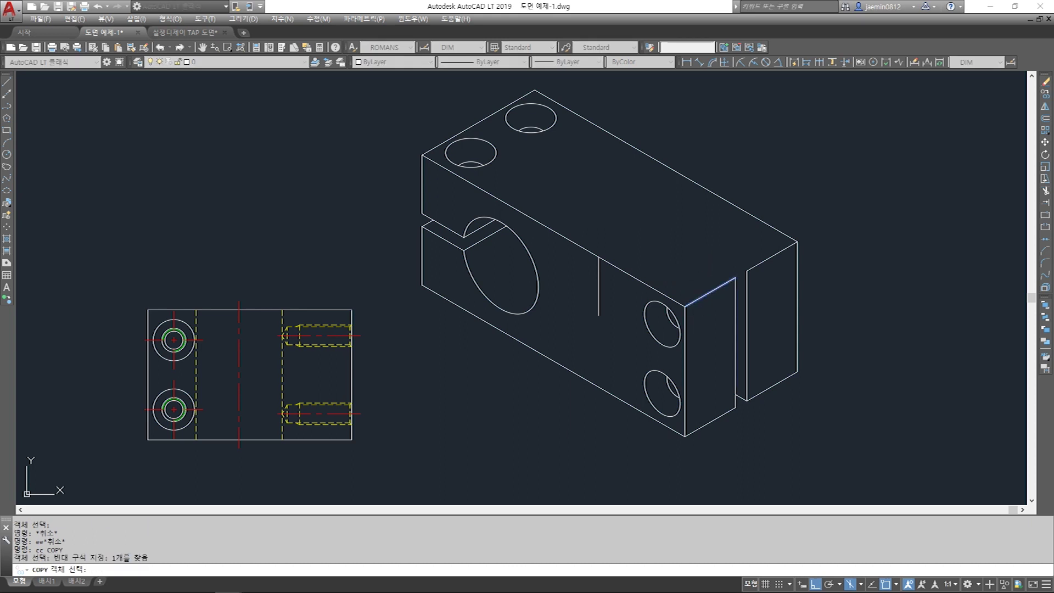
{"action": "key", "text": "Return"}
{"action": "left_click", "coordinate": [685, 306]}
{"action": "left_click", "coordinate": [599, 257]}
{"action": "key", "text": "Escape"}
Extend the copied sloped edge to the rear top edge and the copied vertical edge to the block's lower edge
{"action": "type", "text": "ex"}
{"action": "key", "text": "Return"}
{"action": "left_click", "coordinate": [708, 208]}
{"action": "left_click", "coordinate": [689, 178]}
{"action": "key", "text": "Return"}
{"action": "left_click", "coordinate": [645, 232]}
{"action": "left_click", "coordinate": [615, 350]}
{"action": "left_click", "coordinate": [592, 390]}
{"action": "key", "text": "Return"}
{"action": "left_click", "coordinate": [609, 299]}
{"action": "left_click", "coordinate": [594, 309]}
{"action": "key", "text": "Escape"}
Trim the block's long top edges beyond the new end face
{"action": "type", "text": "tr"}
{"action": "key", "text": "Return"}
{"action": "left_click", "coordinate": [732, 224]}
{"action": "key", "text": "Escape"}
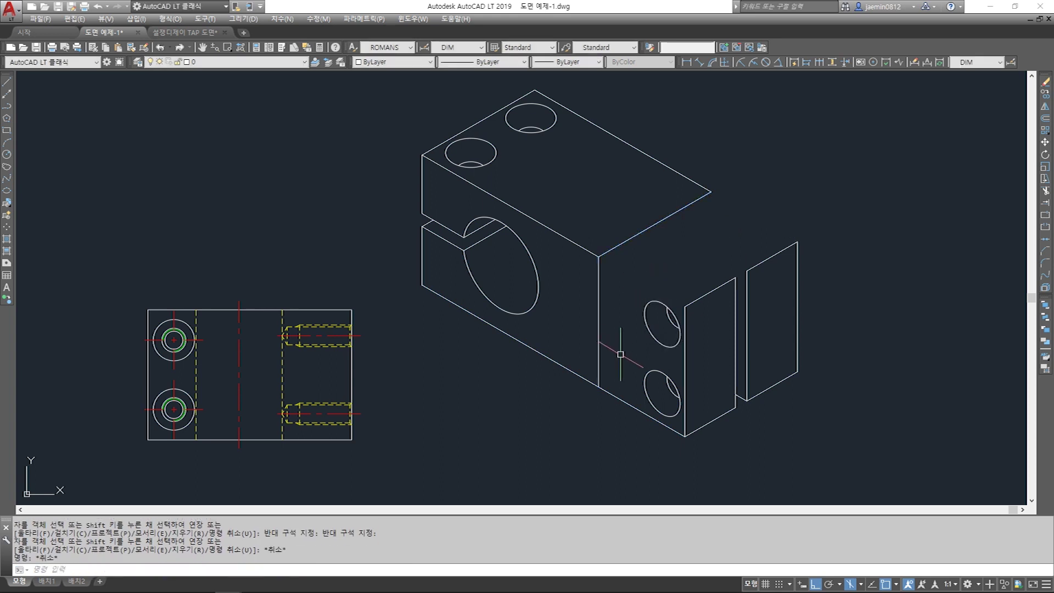
Erase the leftover slotted end portion with its two counterbored holes beyond the new end face
{"action": "type", "text": "e"}
{"action": "key", "text": "Return"}
{"action": "left_click", "coordinate": [765, 448]}
{"action": "left_click", "coordinate": [642, 286]}
{"action": "key", "text": "Return"}
{"action": "left_click", "coordinate": [814, 236]}
{"action": "left_click", "coordinate": [746, 411]}
{"action": "key", "text": "Return"}
{"action": "key", "text": "Escape"}
Close the new end face by copying its sloped top edge to the base and its vertical edge to the rear corner
{"action": "type", "text": "cc"}
{"action": "left_click", "coordinate": [598, 257]}
{"action": "left_click", "coordinate": [598, 387]}
{"action": "key", "text": "Escape"}
{"action": "key", "text": "space"}
{"action": "left_click", "coordinate": [609, 313]}
{"action": "left_click", "coordinate": [591, 305]}
{"action": "key", "text": "space"}
{"action": "left_click", "coordinate": [599, 386]}
{"action": "left_click", "coordinate": [710, 323]}
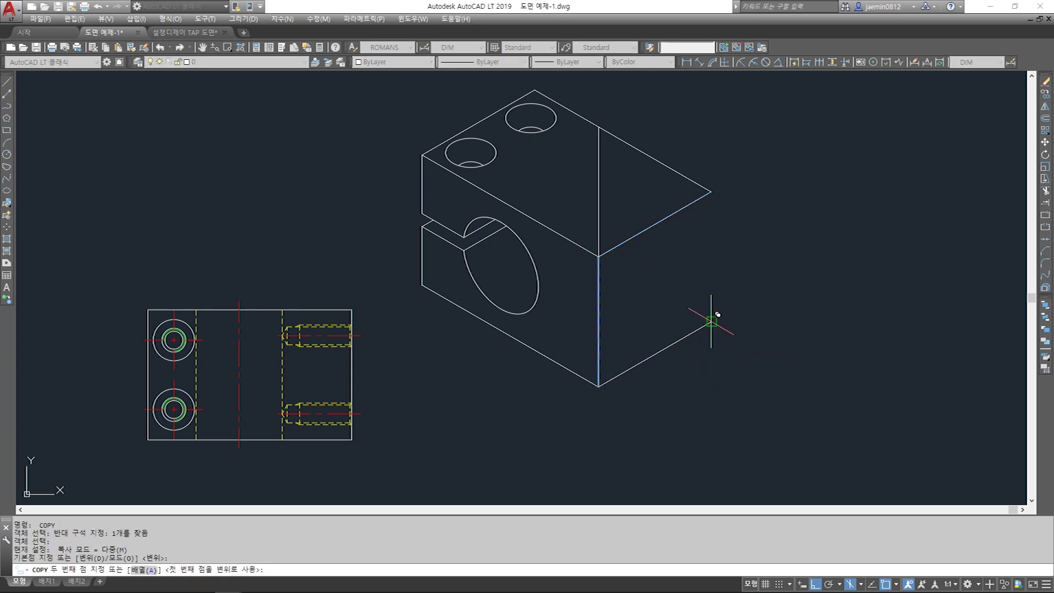
{"action": "key", "text": "Escape"}
Switch the isometric drawing plane to the right plane for the block's new end face
{"action": "scroll", "coordinate": [635, 337], "scroll_direction": "down", "scroll_amount": 2}
{"action": "middle_click_drag", "start_coordinate": [602, 351], "coordinate": [638, 351]}
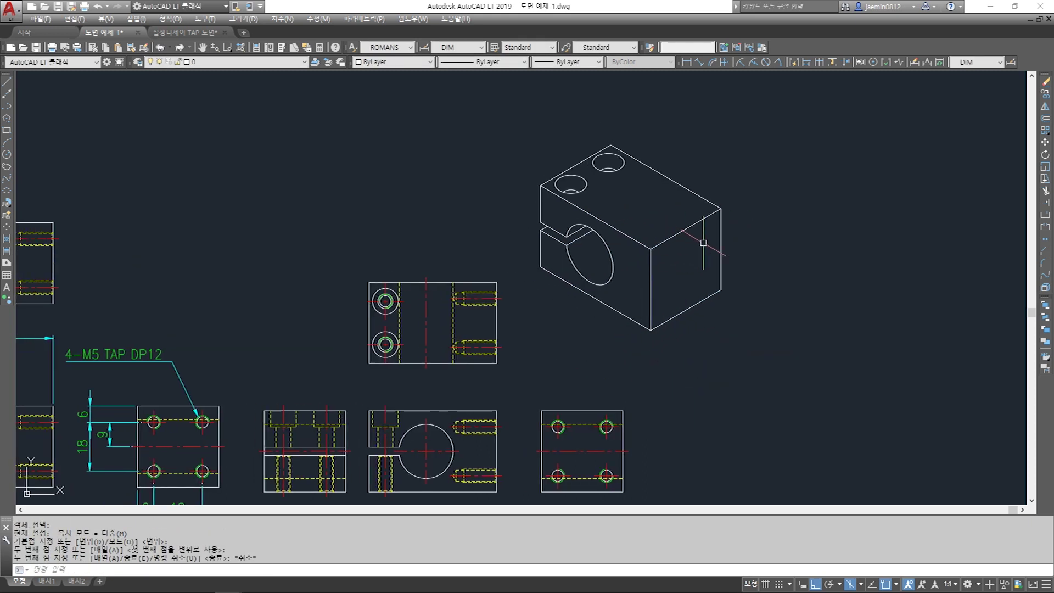
{"action": "key", "text": "F5"}
{"action": "key", "text": "F5"}
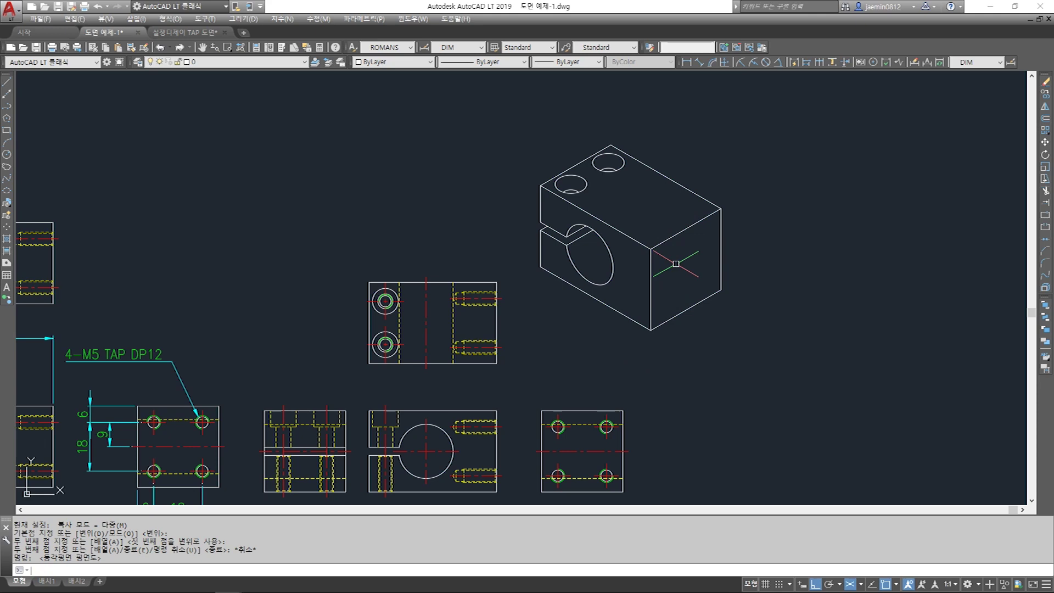
{"action": "scroll", "coordinate": [676, 262], "scroll_direction": "up", "scroll_amount": 3}
{"action": "scroll", "coordinate": [673, 235], "scroll_direction": "down", "scroll_amount": 3}
{"action": "scroll", "coordinate": [658, 241], "scroll_direction": "up", "scroll_amount": 5}
{"action": "type", "text": "c"}
{"action": "key", "text": "Return"}
{"action": "key", "text": "Escape"}
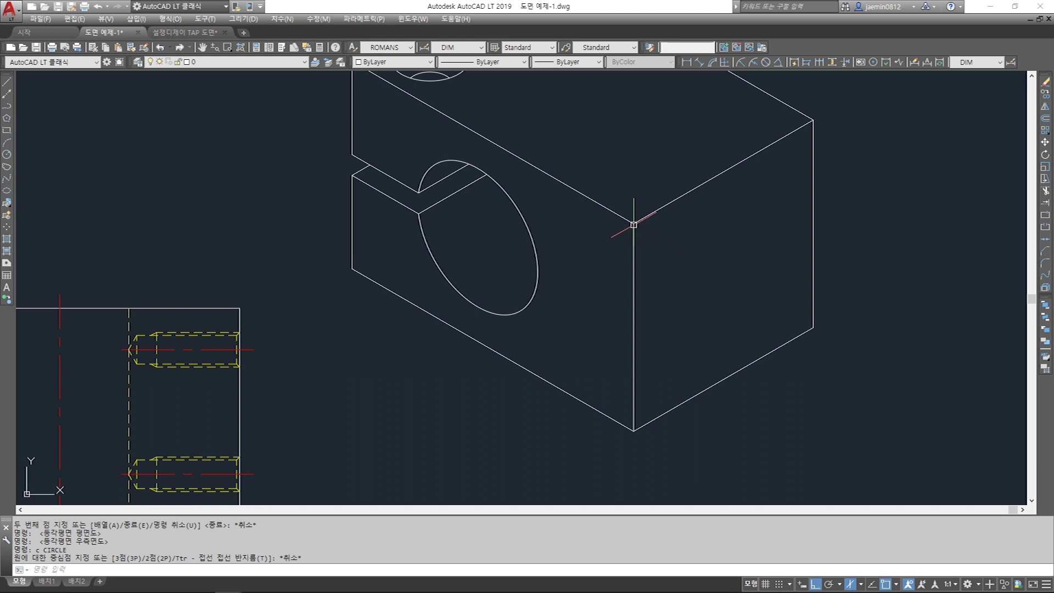
Draw an isometric circle of radius 2.5 centred on the end face's upper front corner
{"action": "type", "text": "el"}
{"action": "key", "text": "Return"}
{"action": "type", "text": "i"}
{"action": "key", "text": "Return"}
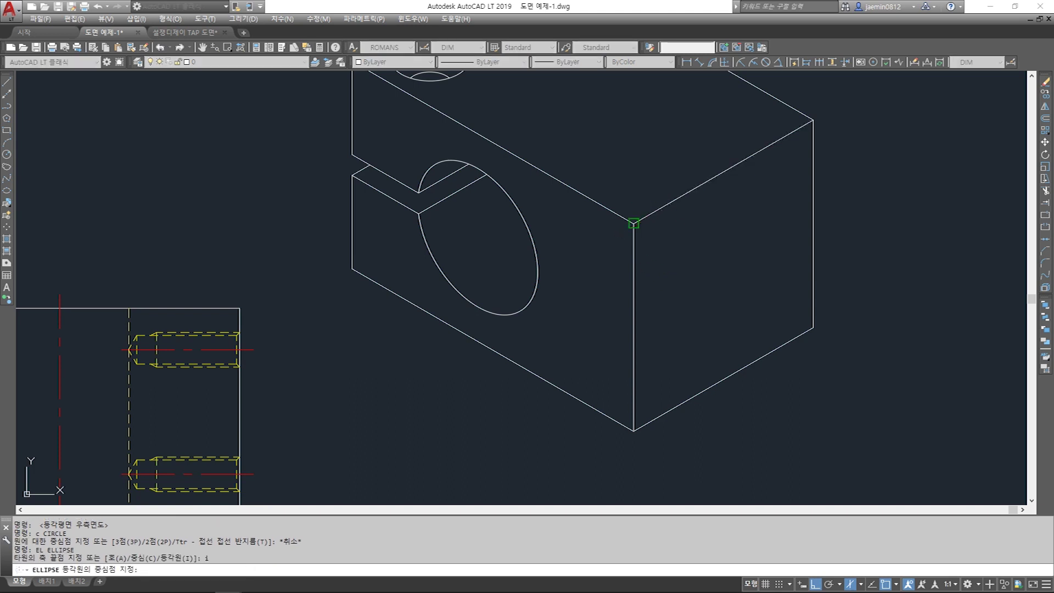
{"action": "left_click", "coordinate": [638, 223]}
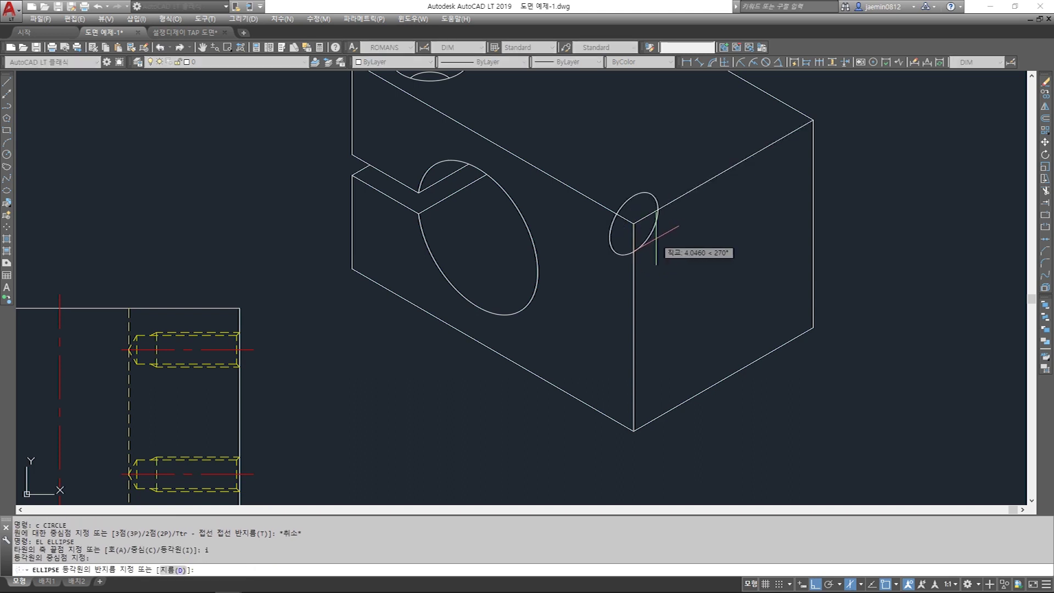
{"action": "type", "text": "2.5"}
{"action": "key", "text": "Return"}
{"action": "type", "text": "o"}
{"action": "key", "text": "Return"}
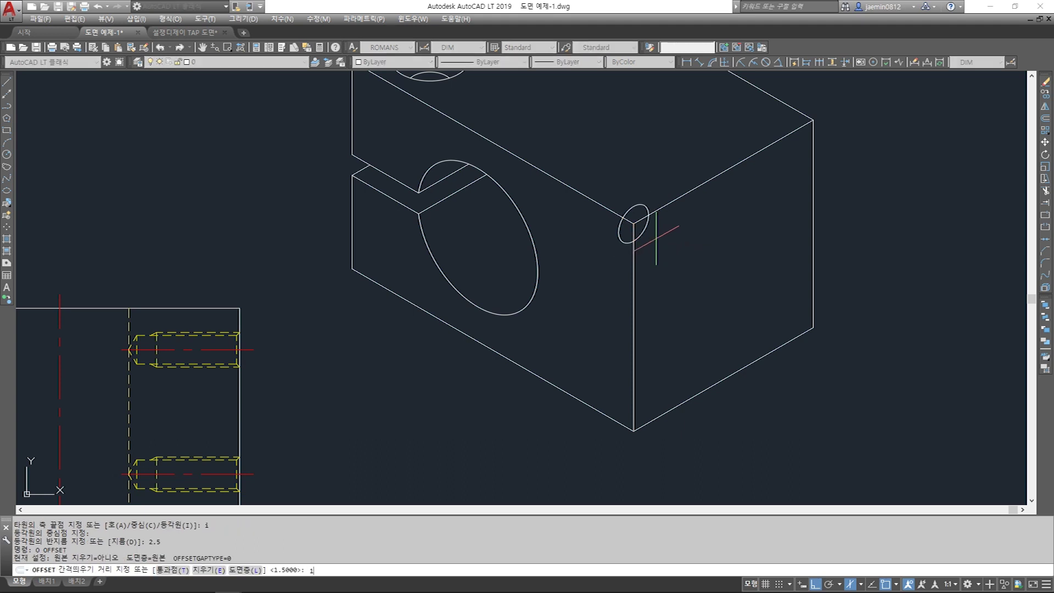
{"action": "type", "text": "1"}
{"action": "key", "text": "Return"}
{"action": "key", "text": "Escape"}
Offset the isometric circle inward by 0.5 mm
{"action": "type", "text": "o"}
{"action": "key", "text": "Return"}
{"action": "type", "text": "0.5"}
{"action": "key", "text": "Return"}
{"action": "scroll", "coordinate": [637, 241], "scroll_direction": "up", "scroll_amount": 4}
{"action": "left_click", "coordinate": [643, 248]}
{"action": "left_click", "coordinate": [630, 252]}
{"action": "key", "text": "Escape"}
Move both isometric circles 6 mm along the end face's top edge toward the rear corner
{"action": "type", "text": "m"}
{"action": "left_click", "coordinate": [640, 243]}
{"action": "left_click", "coordinate": [634, 221]}
{"action": "scroll", "coordinate": [635, 222], "scroll_direction": "down", "scroll_amount": 4}
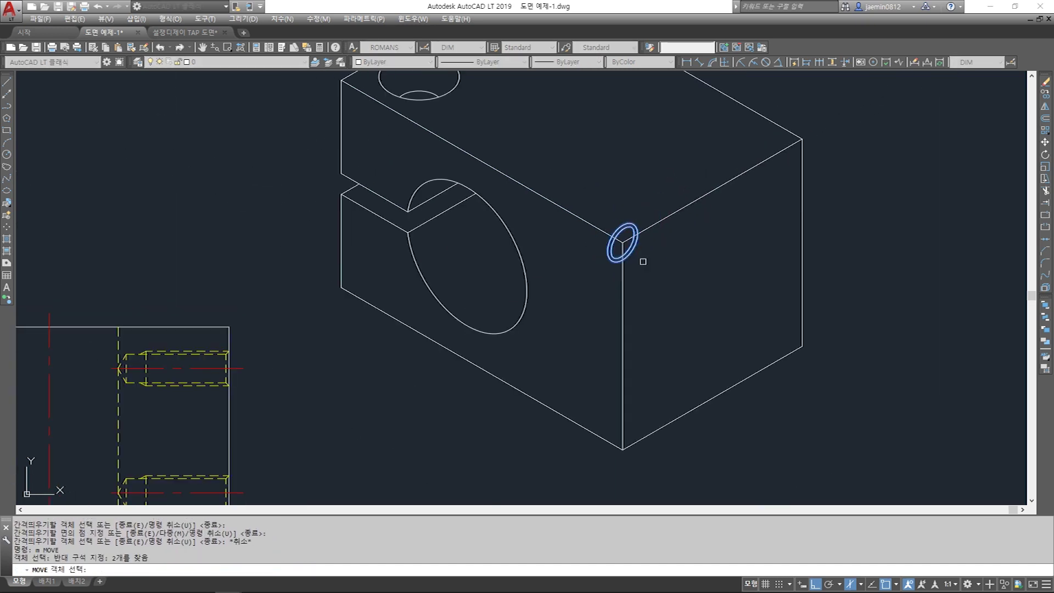
{"action": "key", "text": "Return"}
{"action": "left_click", "coordinate": [660, 280]}
{"action": "scroll", "coordinate": [692, 271], "scroll_direction": "down", "scroll_amount": 4}
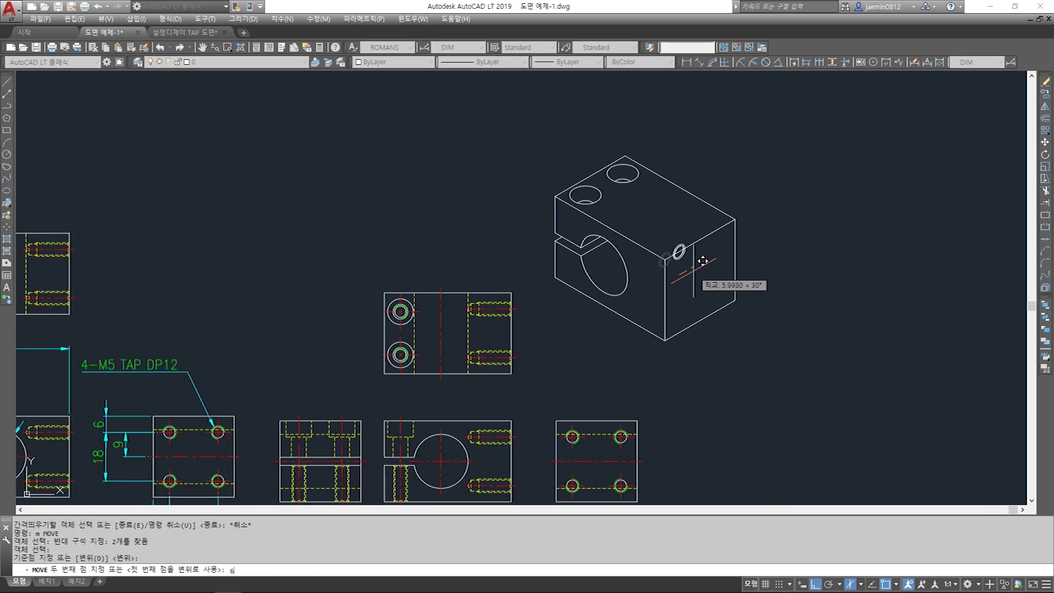
{"action": "type", "text": "6"}
{"action": "key", "text": "Return"}
Move both isometric circles 6 mm straight down onto the end face
{"action": "scroll", "coordinate": [702, 260], "scroll_direction": "down", "scroll_amount": 3}
{"action": "scroll", "coordinate": [603, 329], "scroll_direction": "up", "scroll_amount": 3}
{"action": "mouse_move", "coordinate": [954, 302]}
{"action": "middle_mouse_down"}
{"action": "mouse_move", "coordinate": [829, 237]}
{"action": "mouse_move", "coordinate": [838, 235]}
{"action": "middle_mouse_up"}
{"action": "scroll", "coordinate": [612, 300], "scroll_direction": "down", "scroll_amount": 4}
{"action": "middle_click_drag", "start_coordinate": [902, 321], "coordinate": [462, 321]}
{"action": "scroll", "coordinate": [802, 233], "scroll_direction": "up", "scroll_amount": 10}
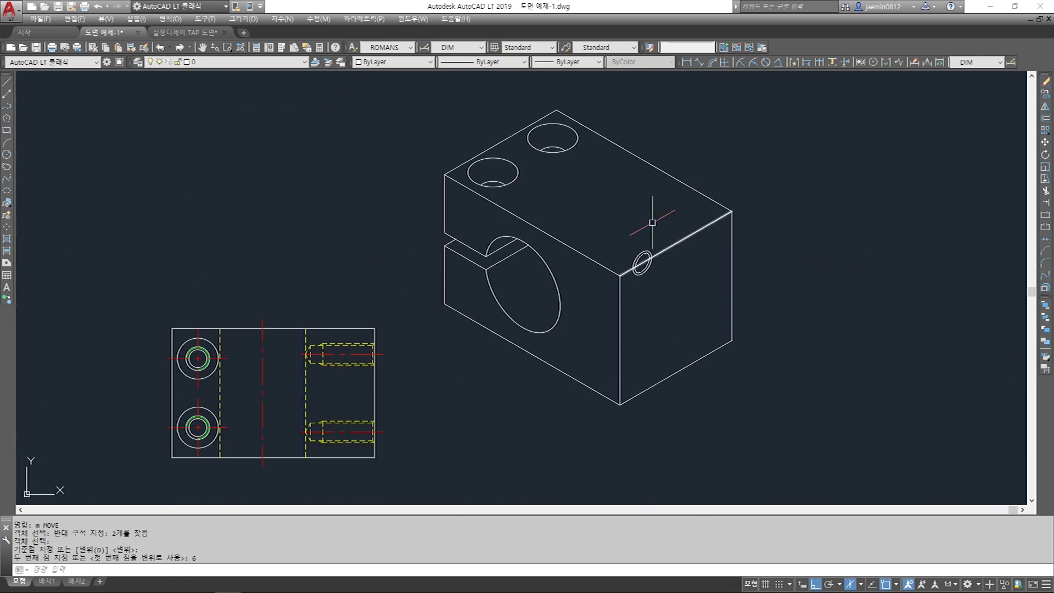
{"action": "key", "text": "Escape"}
{"action": "key", "text": "space"}
{"action": "left_click", "coordinate": [577, 255]}
{"action": "left_click", "coordinate": [700, 369]}
{"action": "key", "text": "space"}
{"action": "left_click", "coordinate": [714, 341]}
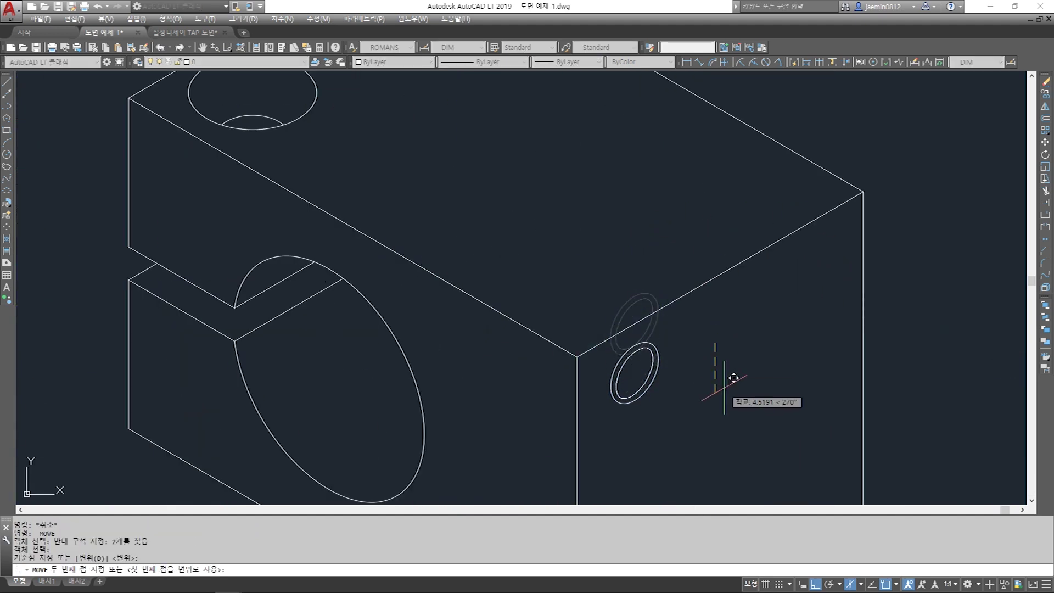
{"action": "type", "text": "6"}
{"action": "key", "text": "Return"}
{"action": "key", "text": "Escape"}
{"action": "key", "text": "Escape"}
{"action": "middle_click_drag", "start_coordinate": [693, 401], "coordinate": [708, 329]}
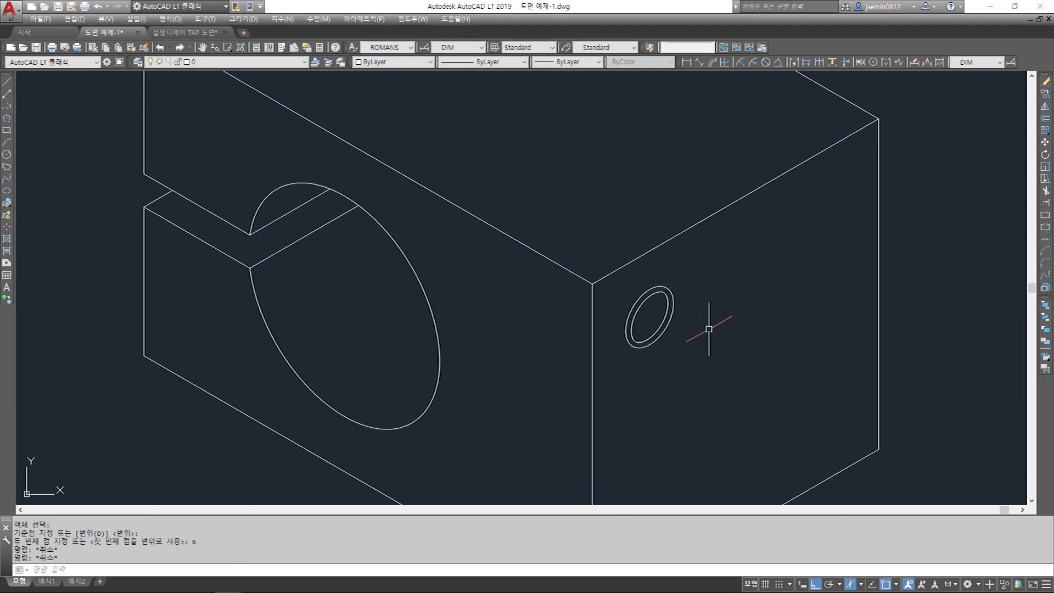
Copy the inner isometric circle about 0.47 mm into the block along its length, in the left isoplane
{"action": "scroll", "coordinate": [674, 333], "scroll_direction": "up", "scroll_amount": 2}
{"action": "key", "text": "Escape"}
{"action": "key", "text": "Escape"}
{"action": "type", "text": "cc"}
{"action": "key", "text": "space"}
{"action": "left_click", "coordinate": [663, 306]}
{"action": "key", "text": "space"}
{"action": "left_click", "coordinate": [815, 386]}
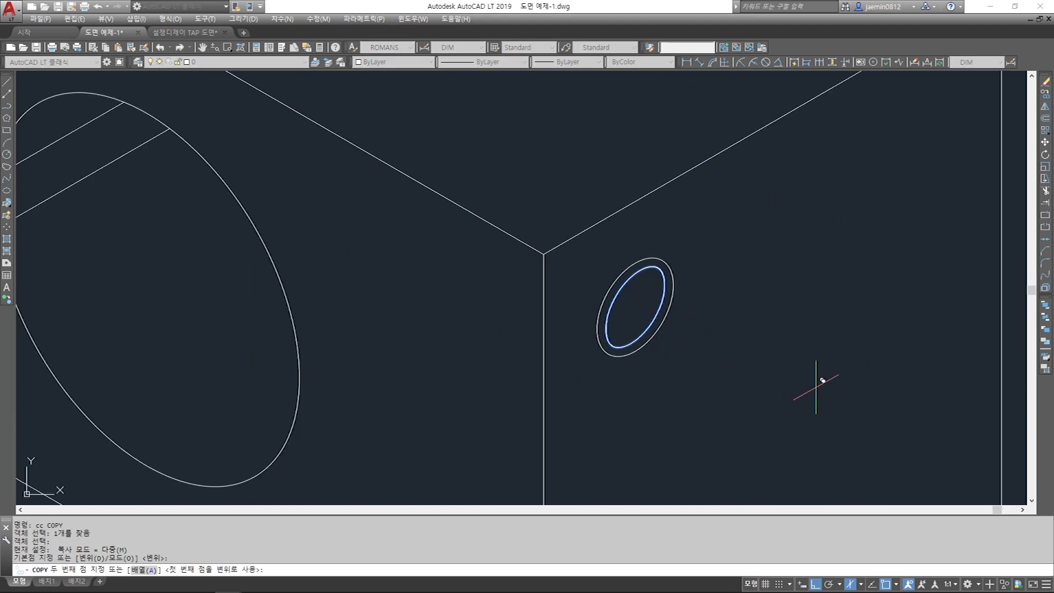
{"action": "key", "text": "F5"}
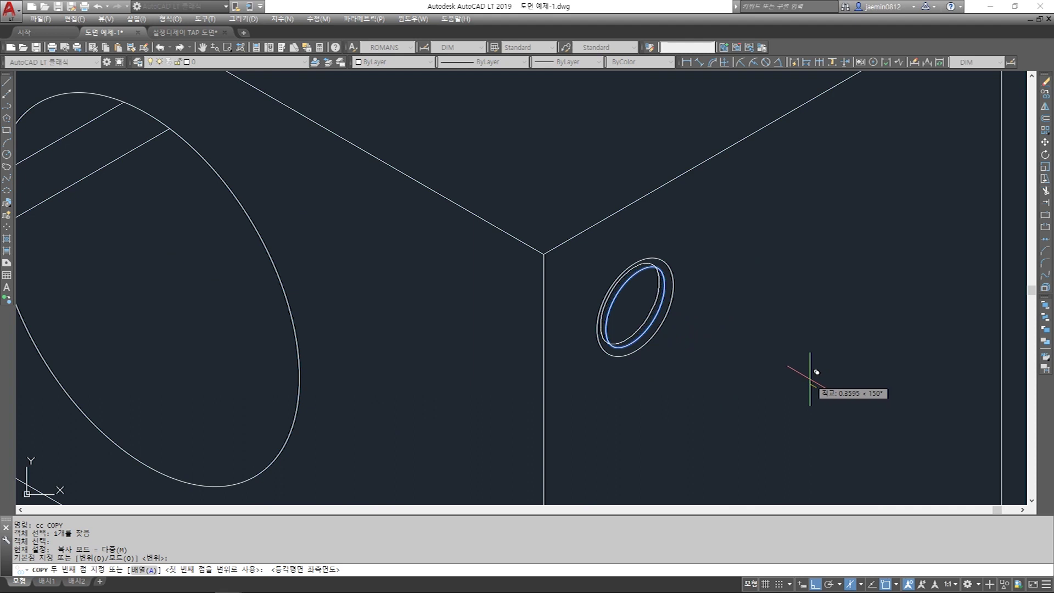
{"action": "left_click", "coordinate": [816, 372]}
{"action": "key", "text": "Escape"}
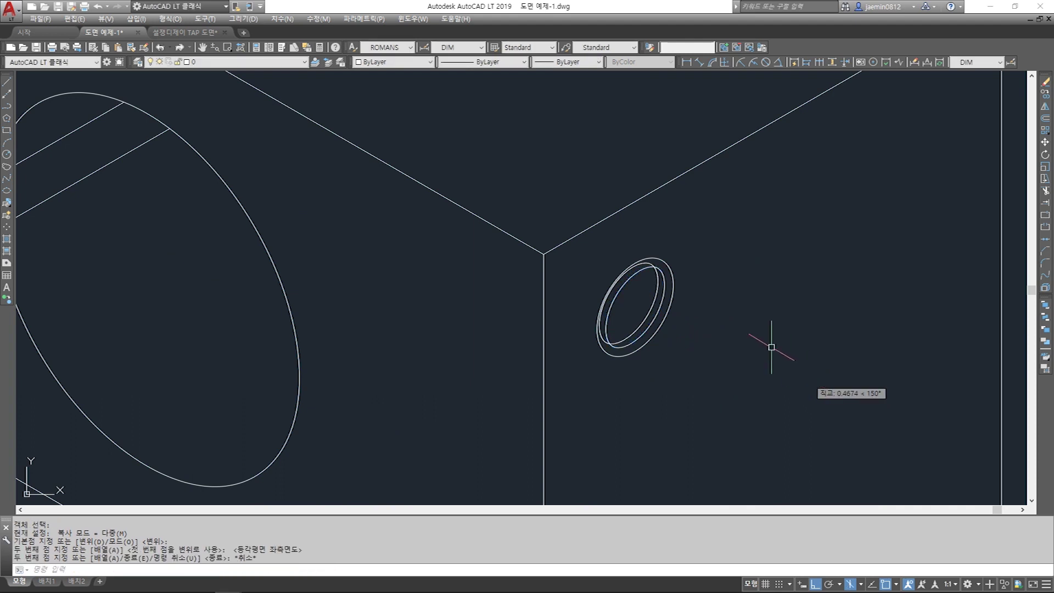
Repeat the copied inner circle four more times into the block at the same spacing to represent the thread turns
{"action": "scroll", "coordinate": [678, 296], "scroll_direction": "up", "scroll_amount": 2}
{"action": "type", "text": "cc"}
{"action": "key", "text": "space"}
{"action": "left_click", "coordinate": [644, 289]}
{"action": "key", "text": "space"}
{"action": "scroll", "coordinate": [647, 247], "scroll_direction": "up", "scroll_amount": 2}
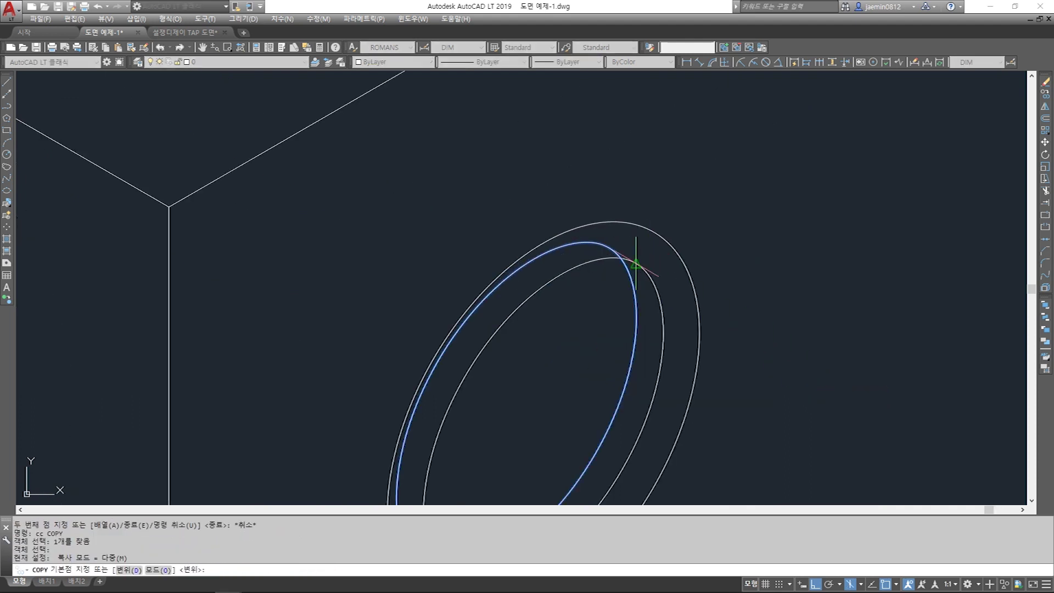
{"action": "left_click", "coordinate": [635, 264]}
{"action": "left_click", "coordinate": [582, 226]}
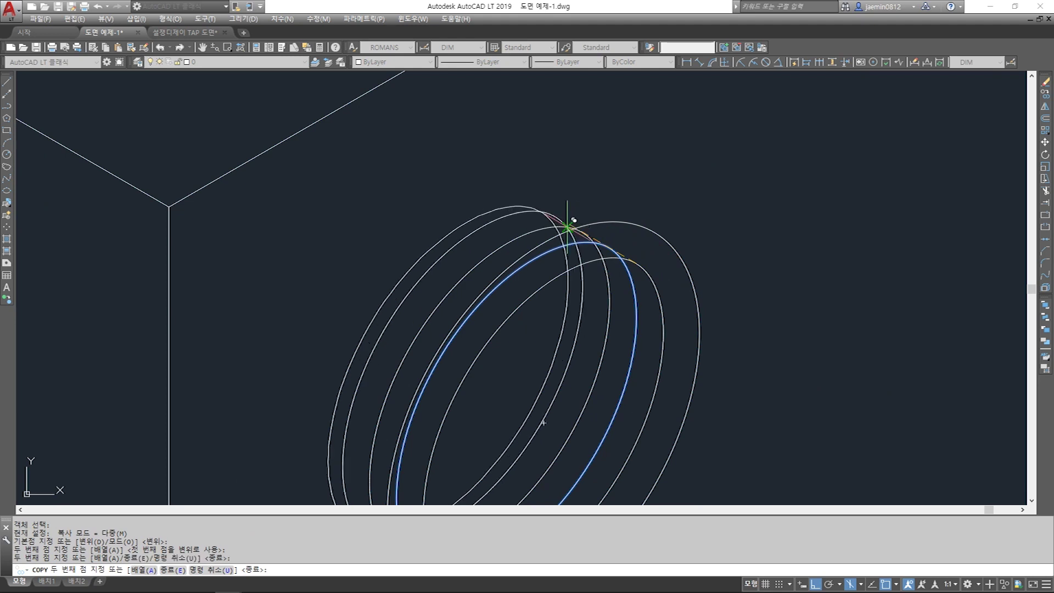
{"action": "left_click", "coordinate": [553, 214]}
{"action": "key", "text": "Escape"}
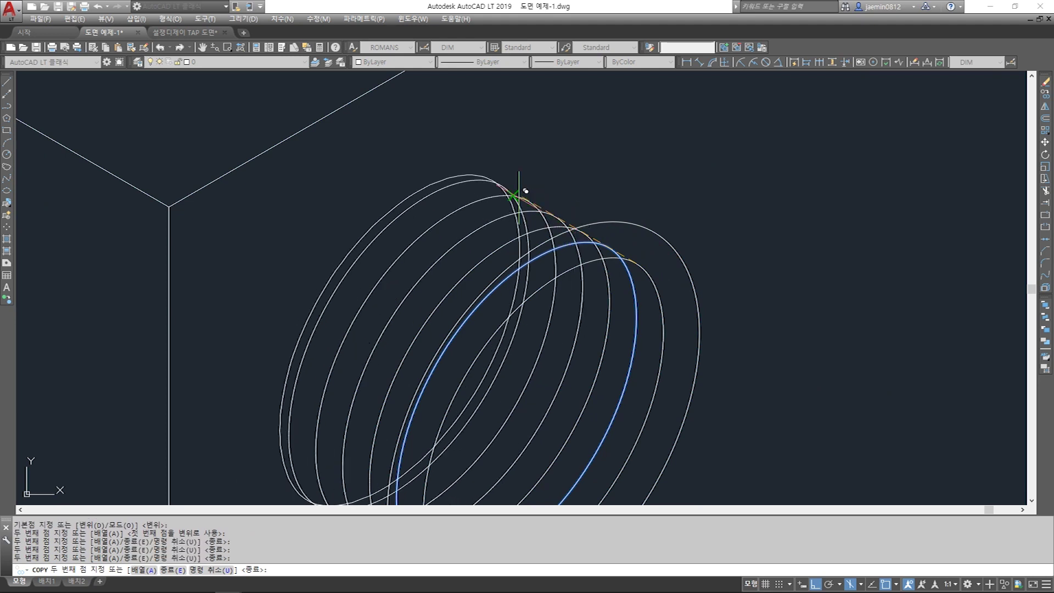
Trim away the parts of the copied thread circles that lie outside the hole's original inner circle
{"action": "scroll", "coordinate": [524, 192], "scroll_direction": "down", "scroll_amount": 3}
{"action": "scroll", "coordinate": [546, 231], "scroll_direction": "up", "scroll_amount": 1}
{"action": "type", "text": "tr"}
{"action": "key", "text": "Return"}
{"action": "left_click", "coordinate": [546, 232]}
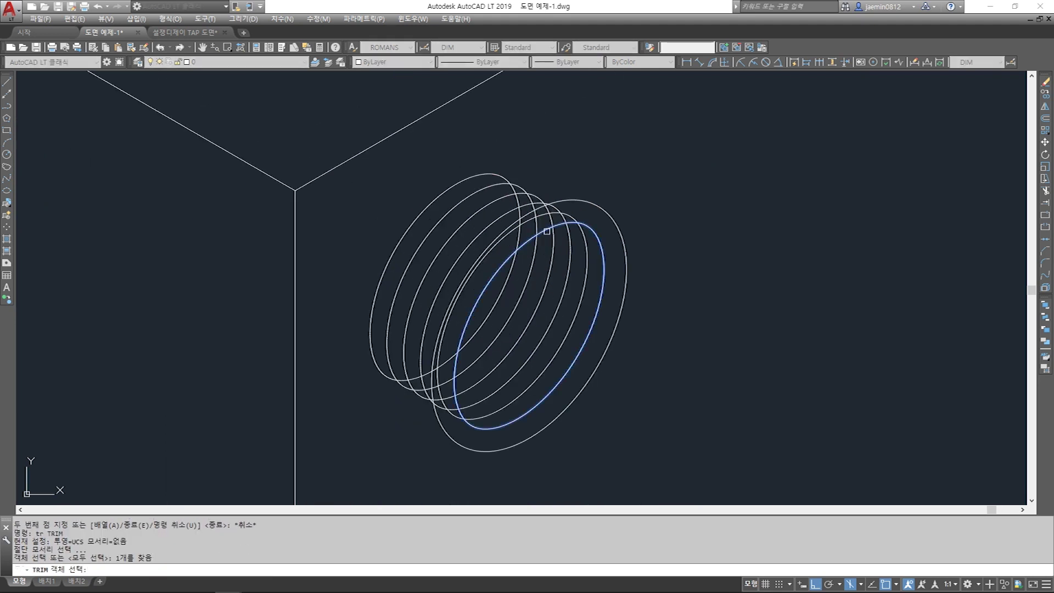
{"action": "key", "text": "Return"}
{"action": "left_click", "coordinate": [551, 223]}
{"action": "left_click", "coordinate": [563, 218]}
{"action": "left_click", "coordinate": [572, 216]}
{"action": "left_click", "coordinate": [537, 221]}
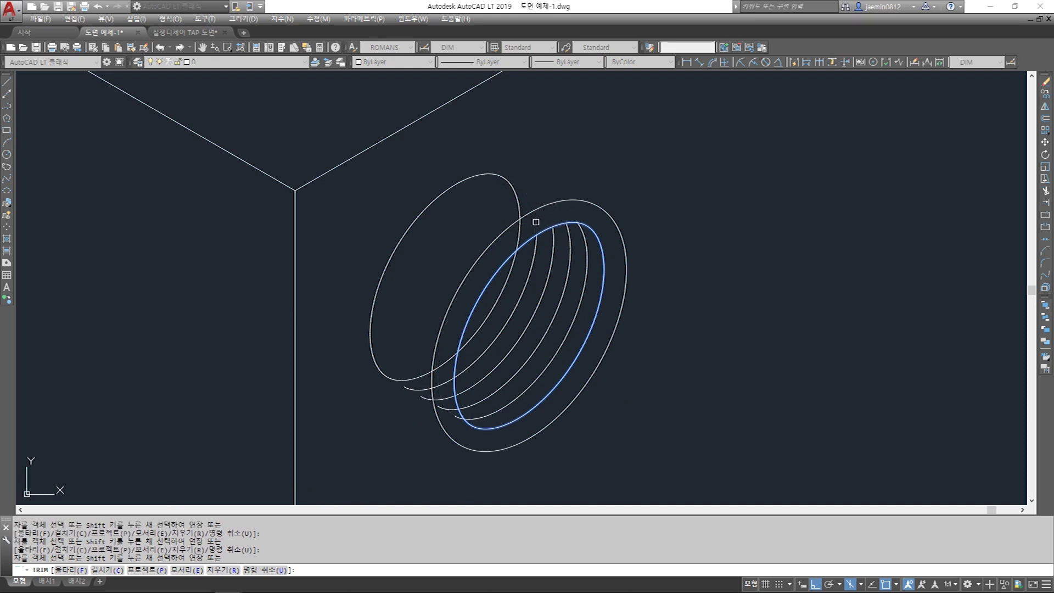
{"action": "left_click", "coordinate": [520, 234]}
{"action": "left_click", "coordinate": [463, 344]}
{"action": "left_click", "coordinate": [441, 366]}
{"action": "left_click", "coordinate": [440, 361]}
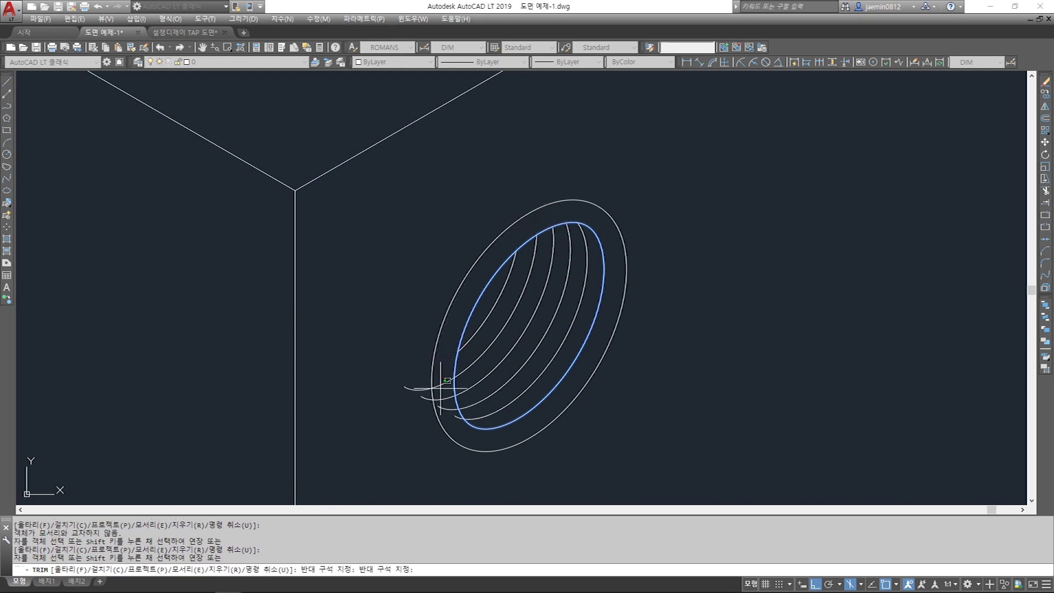
{"action": "left_click", "coordinate": [424, 388]}
{"action": "left_click", "coordinate": [443, 402]}
{"action": "left_click", "coordinate": [447, 410]}
{"action": "left_click", "coordinate": [460, 417]}
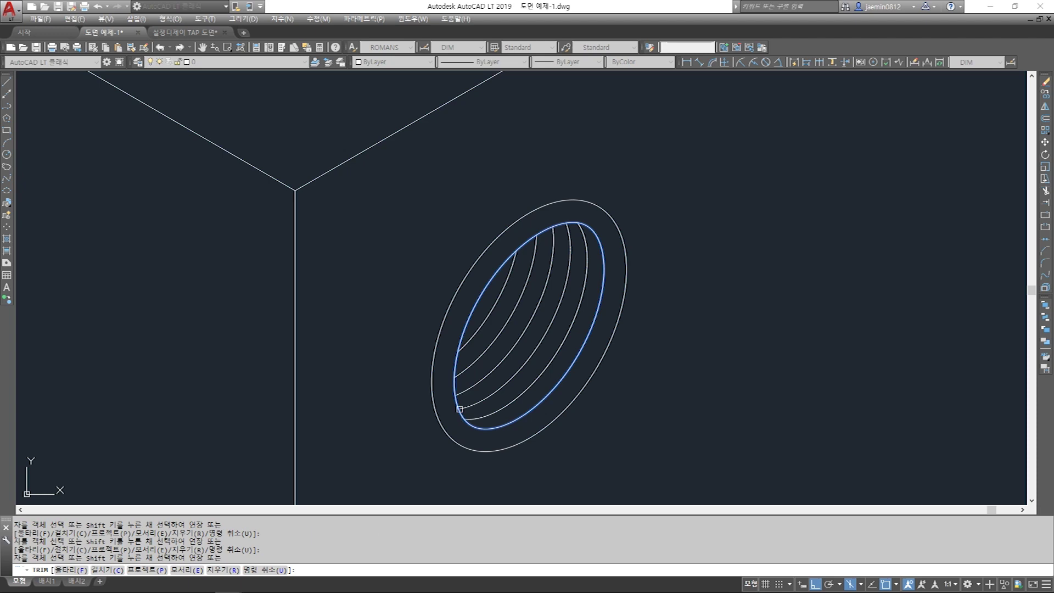
{"action": "key", "text": "Escape"}
{"action": "scroll", "coordinate": [640, 359], "scroll_direction": "down", "scroll_amount": 8}
{"action": "scroll", "coordinate": [635, 365], "scroll_direction": "up", "scroll_amount": 5}
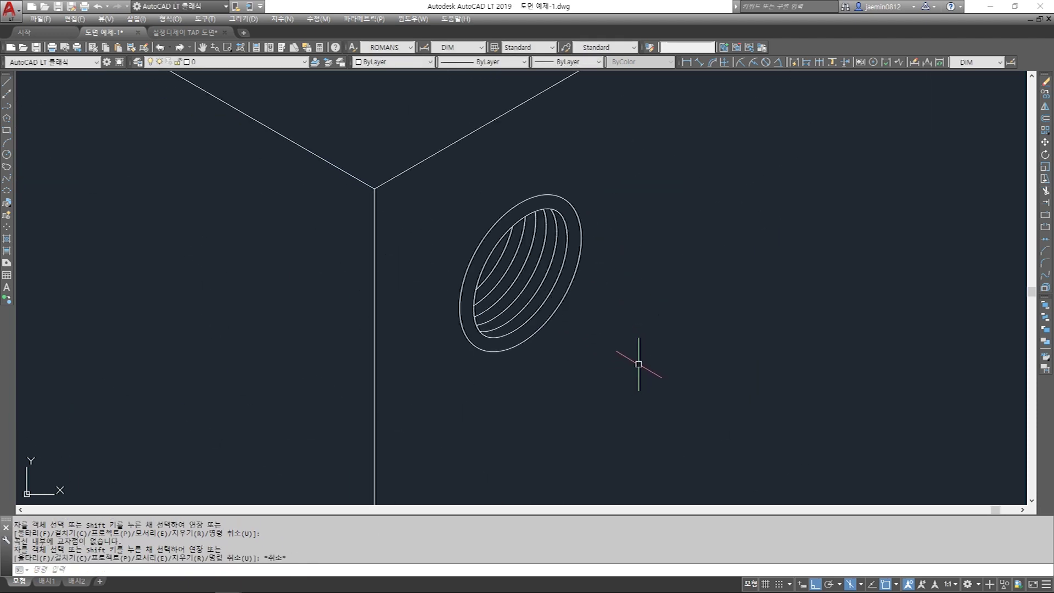
{"action": "key", "text": "Escape"}
{"action": "type", "text": "e"}
{"action": "key", "text": "Return"}
{"action": "left_click", "coordinate": [567, 225]}
{"action": "key", "text": "Escape"}
{"action": "key", "text": "Escape"}
Copy the complete tapped hole 16 mm straight down on the end face
{"action": "scroll", "coordinate": [614, 293], "scroll_direction": "down", "scroll_amount": 5}
{"action": "scroll", "coordinate": [602, 327], "scroll_direction": "down", "scroll_amount": 5}
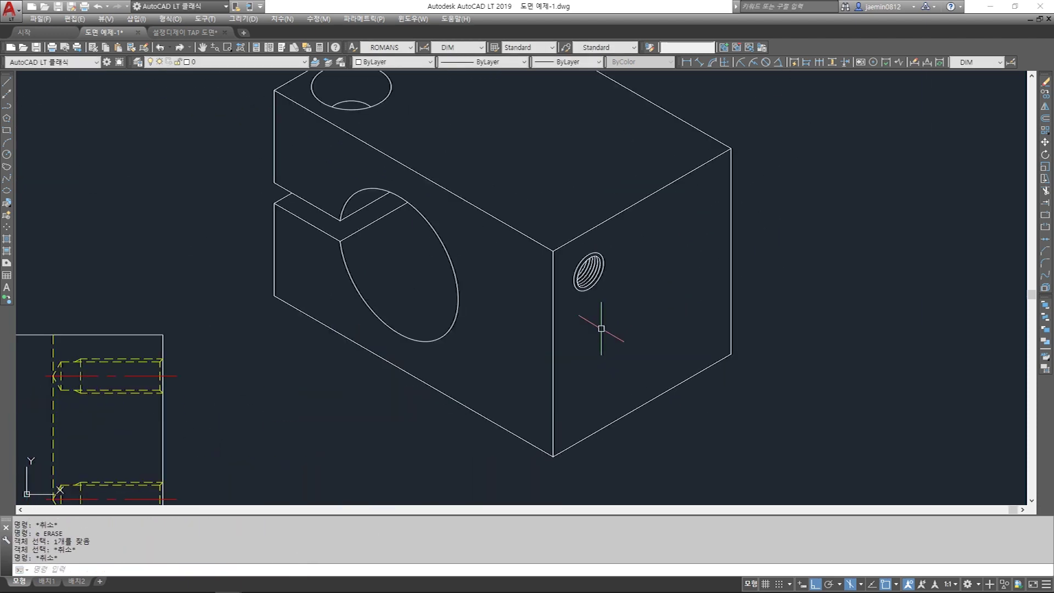
{"action": "scroll", "coordinate": [616, 329], "scroll_direction": "up", "scroll_amount": 5}
{"action": "key", "text": "Escape"}
{"action": "type", "text": "cc"}
{"action": "key", "text": "Return"}
{"action": "left_click", "coordinate": [430, 158]}
{"action": "left_click", "coordinate": [482, 181]}
{"action": "scroll", "coordinate": [597, 311], "scroll_direction": "down", "scroll_amount": 5}
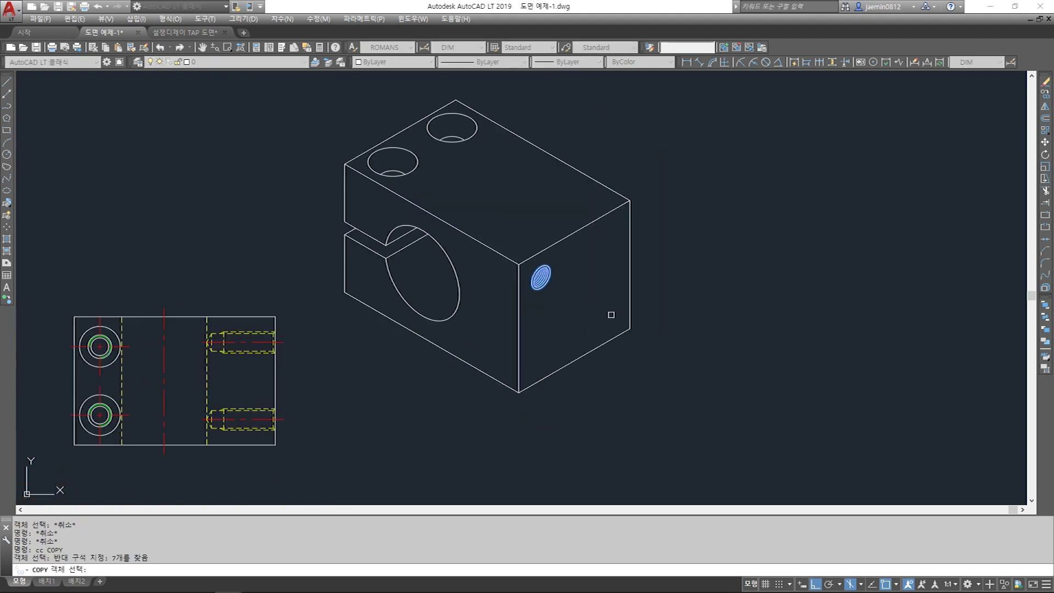
{"action": "key", "text": "Return"}
{"action": "left_click", "coordinate": [697, 289]}
{"action": "type", "text": "16"}
{"action": "key", "text": "Return"}
{"action": "key", "text": "Escape"}
{"action": "scroll", "coordinate": [694, 349], "scroll_direction": "down", "scroll_amount": 5}
{"action": "scroll", "coordinate": [600, 365], "scroll_direction": "up", "scroll_amount": 6}
{"action": "scroll", "coordinate": [623, 358], "scroll_direction": "down", "scroll_amount": 5}
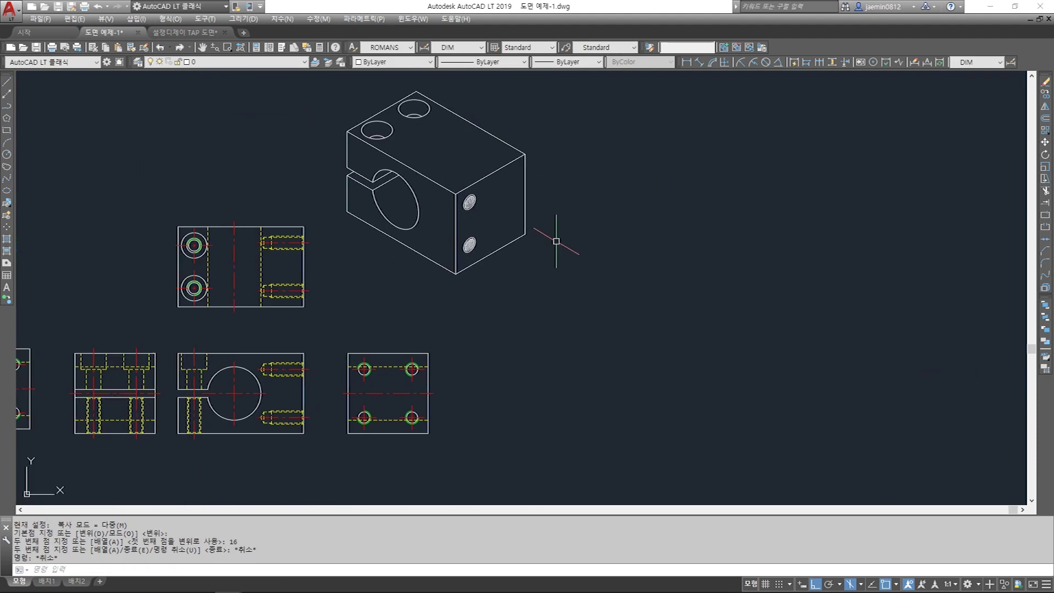
Move the lower tapped hole 2 mm further down on the end face
{"action": "scroll", "coordinate": [553, 235], "scroll_direction": "up", "scroll_amount": 7}
{"action": "type", "text": "m"}
{"action": "key", "text": "Return"}
{"action": "left_click", "coordinate": [396, 199]}
{"action": "left_click", "coordinate": [332, 286]}
{"action": "key", "text": "Return"}
{"action": "left_click", "coordinate": [483, 344]}
{"action": "type", "text": "2"}
{"action": "key", "text": "Return"}
{"action": "key", "text": "Escape"}
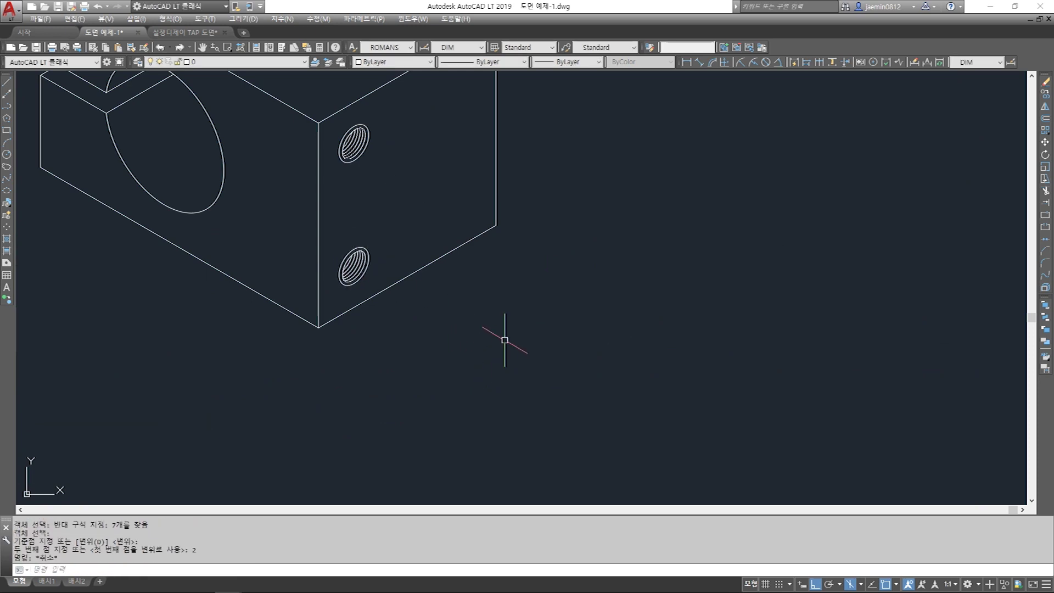
{"action": "scroll", "coordinate": [505, 336], "scroll_direction": "down", "scroll_amount": 5}
{"action": "type", "text": "cc"}
{"action": "middle_click_drag", "start_coordinate": [242, 320], "coordinate": [255, 353]}
{"action": "type", "text": "cc"}
{"action": "key", "text": "Return"}
{"action": "left_click", "coordinate": [422, 174]}
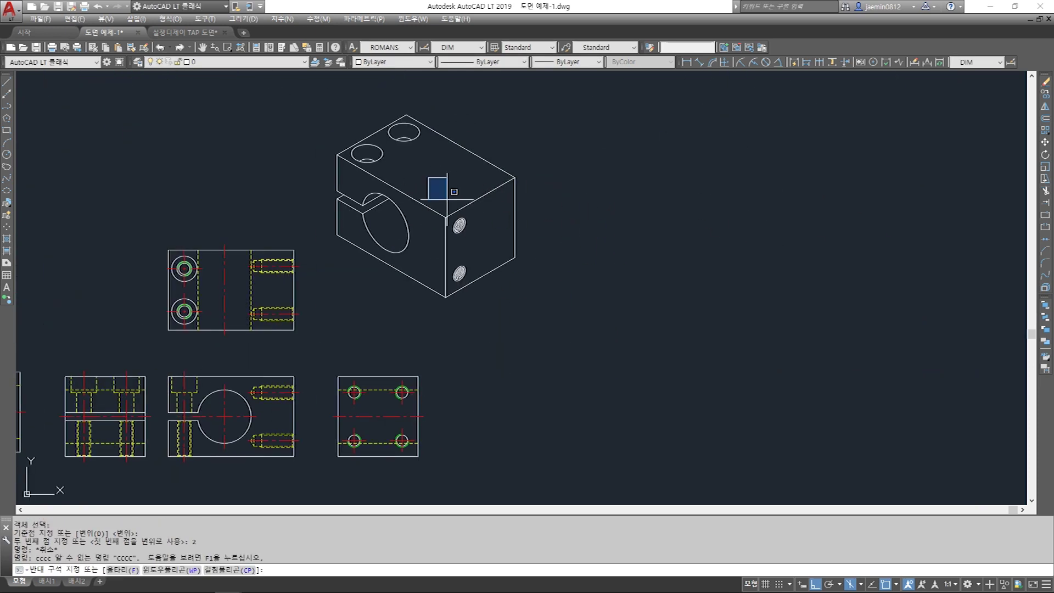
{"action": "key", "text": "Escape"}
{"action": "key", "text": "Escape"}
Switch to the top isoplane and copy both tapped holes 18 mm across the end face toward its rear edge
{"action": "key", "text": "F5"}
{"action": "key", "text": "Escape"}
{"action": "type", "text": "c"}
{"action": "key", "text": "Return"}
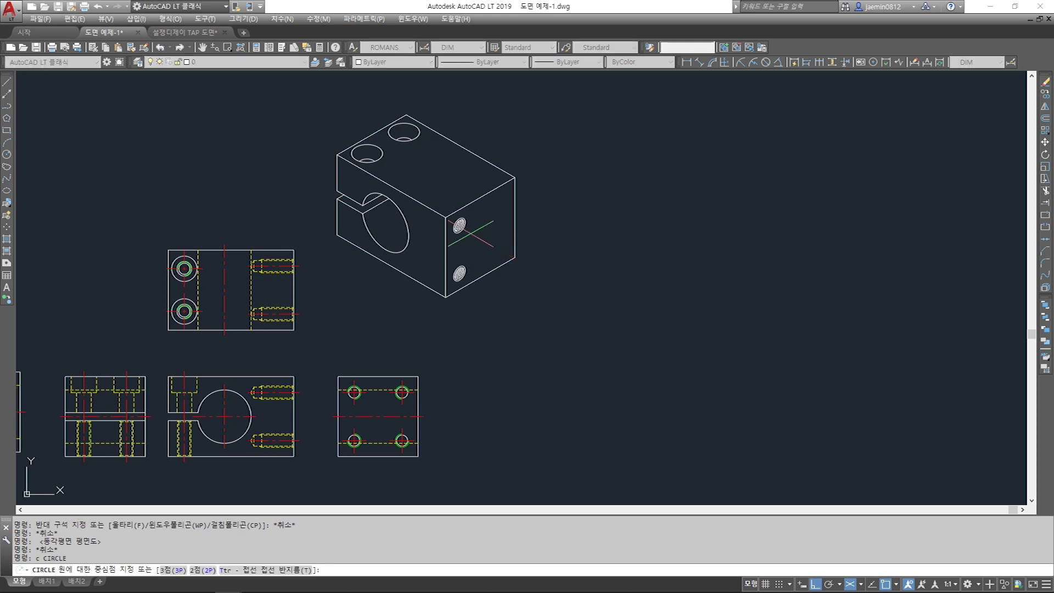
{"action": "key", "text": "Escape"}
{"action": "type", "text": "cc"}
{"action": "key", "text": "Return"}
{"action": "left_click", "coordinate": [428, 185]}
{"action": "left_click", "coordinate": [486, 244]}
{"action": "left_click", "coordinate": [439, 255]}
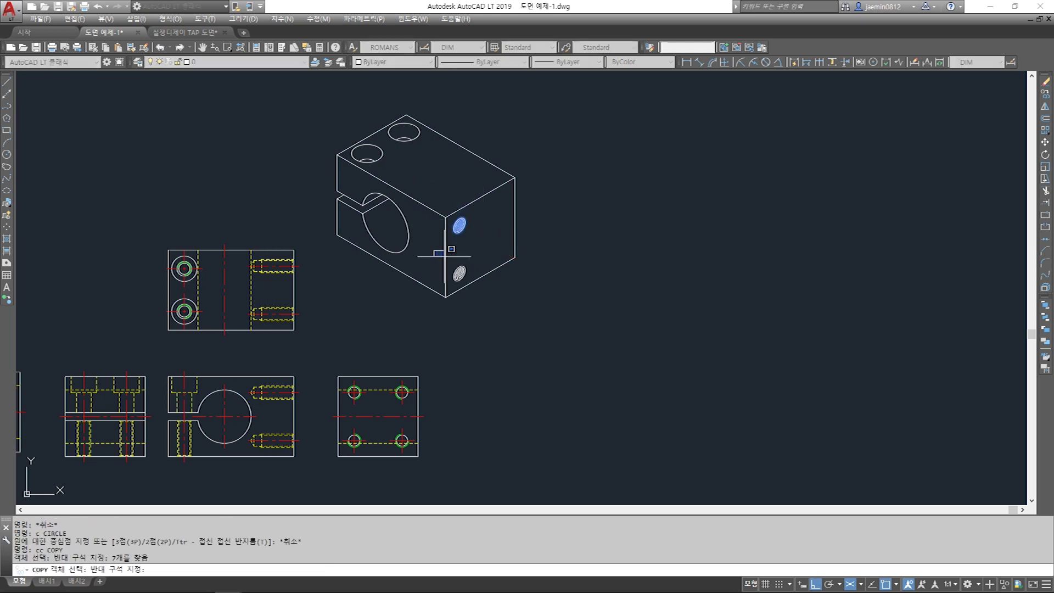
{"action": "left_click", "coordinate": [475, 291]}
{"action": "key", "text": "Return"}
{"action": "left_click", "coordinate": [543, 293]}
{"action": "type", "text": "18"}
{"action": "key", "text": "Return"}
{"action": "scroll", "coordinate": [588, 273], "scroll_direction": "up", "scroll_amount": 3}
{"action": "scroll", "coordinate": [564, 261], "scroll_direction": "down", "scroll_amount": 3}
{"action": "scroll", "coordinate": [586, 317], "scroll_direction": "up", "scroll_amount": 1}
{"action": "key", "text": "Escape"}
Move the whole isometric view diagonally down and to the right along the isometric axis, farther from the plan view
{"action": "type", "text": "m"}
{"action": "key", "text": "Return"}
{"action": "left_click", "coordinate": [399, 147]}
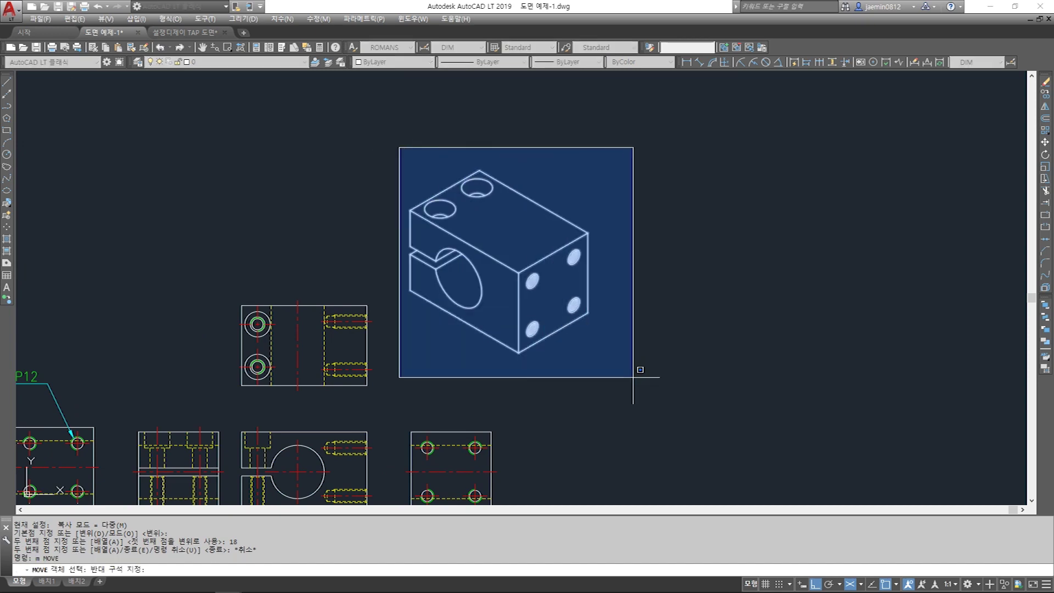
{"action": "left_click", "coordinate": [631, 377]}
{"action": "key", "text": "Return"}
{"action": "left_click", "coordinate": [543, 324]}
{"action": "scroll", "coordinate": [616, 388], "scroll_direction": "down", "scroll_amount": 2}
{"action": "key", "text": "Escape"}
{"action": "scroll", "coordinate": [612, 324], "scroll_direction": "up", "scroll_amount": 5}
{"action": "scroll", "coordinate": [612, 324], "scroll_direction": "down", "scroll_amount": 3}
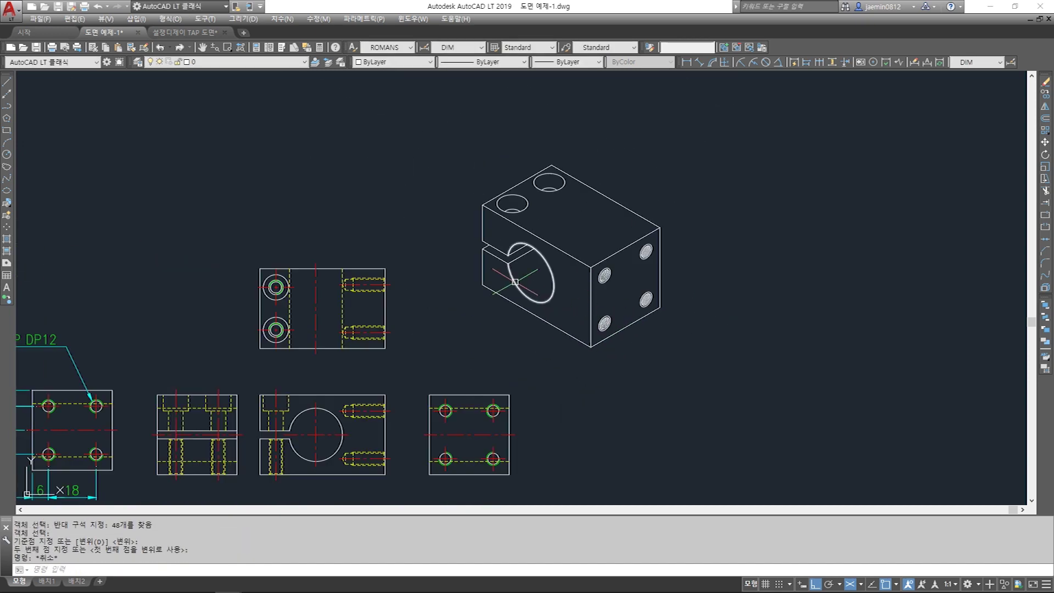
Examine the redrawn orthographic views and the isometric view against the dimensioned example and the framed drawing sheet
{"action": "scroll", "coordinate": [609, 269], "scroll_direction": "down", "scroll_amount": 3}
{"action": "scroll", "coordinate": [345, 308], "scroll_direction": "up", "scroll_amount": 2}
{"action": "middle_click_drag", "start_coordinate": [345, 308], "coordinate": [664, 279]}
{"action": "scroll", "coordinate": [333, 246], "scroll_direction": "up", "scroll_amount": 4}
{"action": "scroll", "coordinate": [363, 293], "scroll_direction": "down", "scroll_amount": 4}
{"action": "middle_click_drag", "start_coordinate": [878, 297], "coordinate": [490, 311]}
{"action": "scroll", "coordinate": [713, 311], "scroll_direction": "up", "scroll_amount": 4}
{"action": "middle_click_drag", "start_coordinate": [810, 298], "coordinate": [620, 298]}
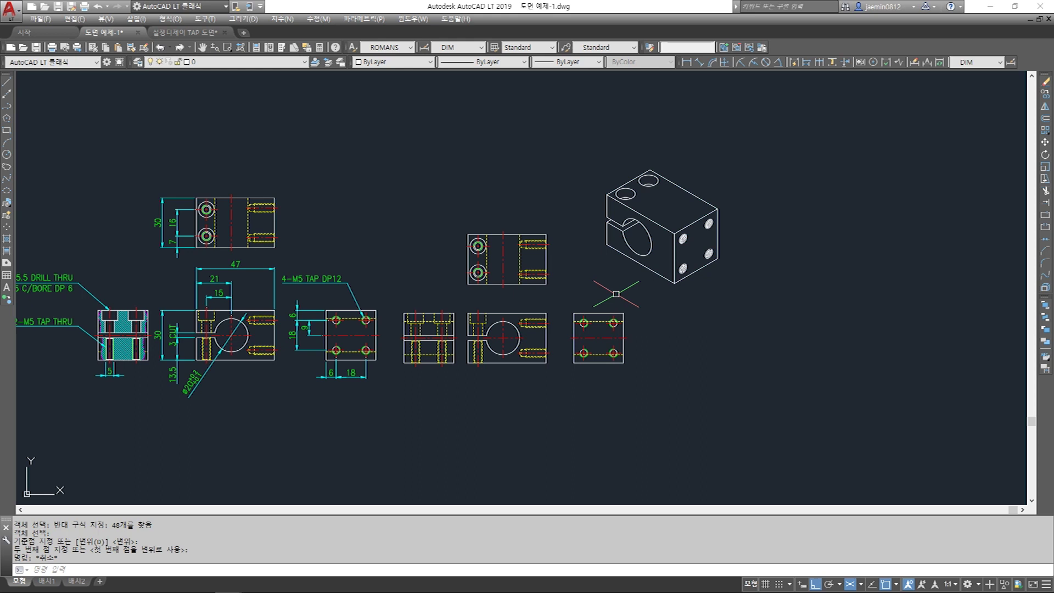
{"action": "scroll", "coordinate": [616, 294], "scroll_direction": "down", "scroll_amount": 2}
{"action": "scroll", "coordinate": [611, 297], "scroll_direction": "up", "scroll_amount": 2}
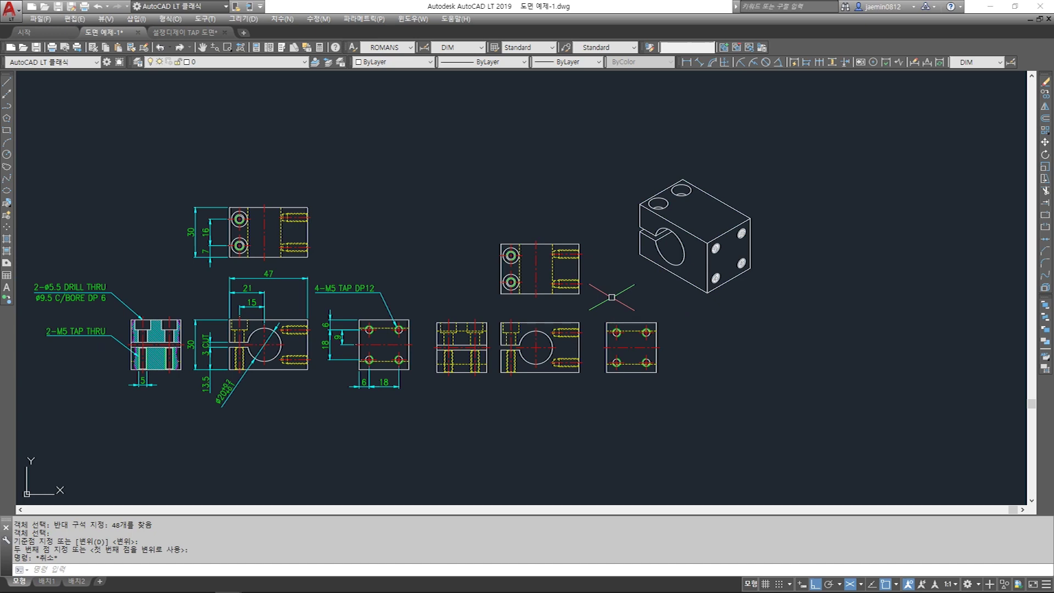
{"action": "scroll", "coordinate": [612, 297], "scroll_direction": "down", "scroll_amount": 2}
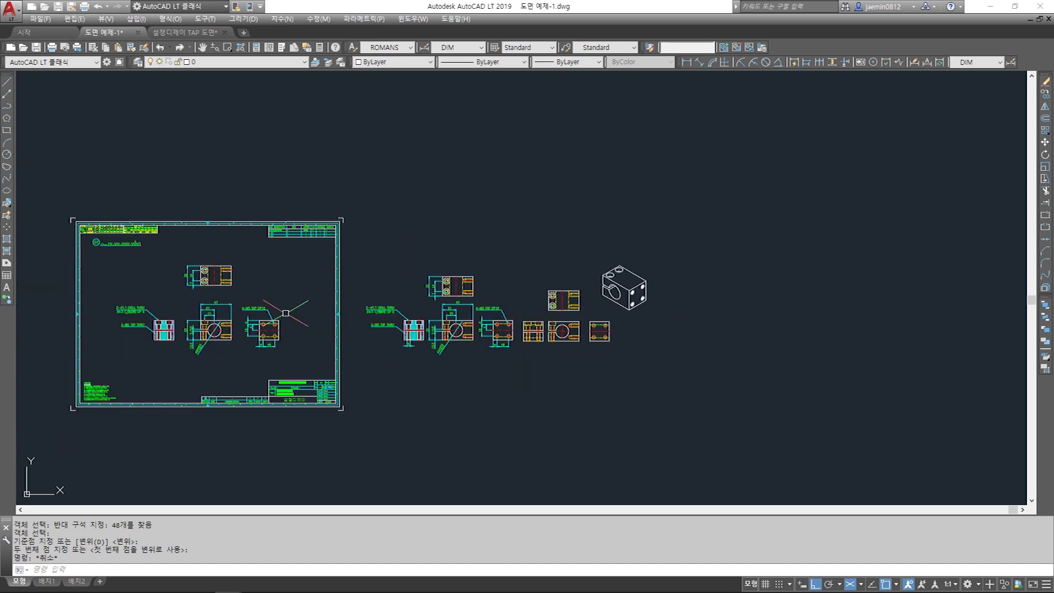
{"action": "scroll", "coordinate": [625, 295], "scroll_direction": "up", "scroll_amount": 2}
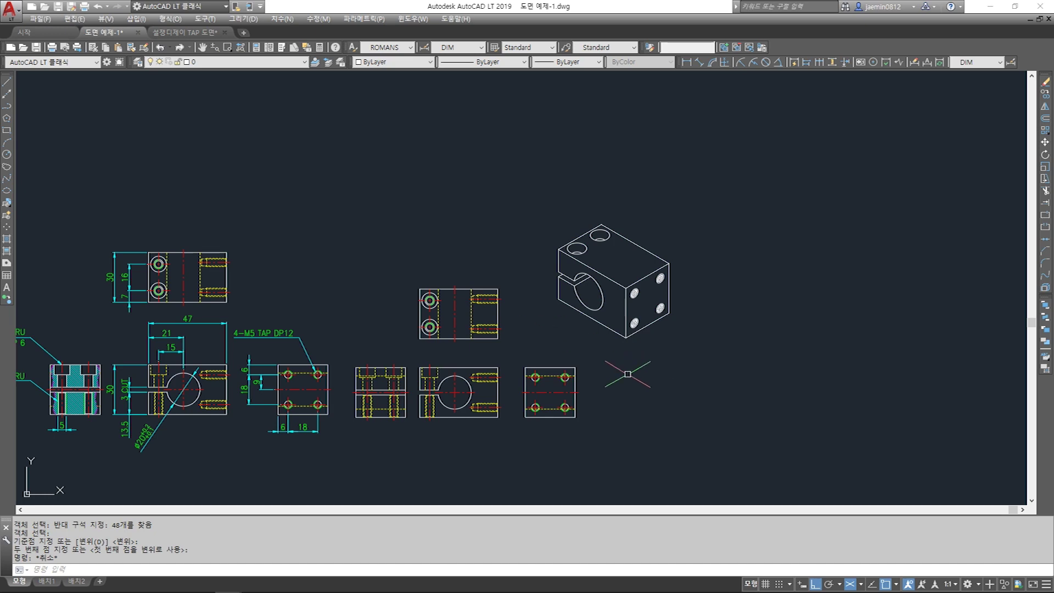
{"action": "scroll", "coordinate": [466, 353], "scroll_direction": "up", "scroll_amount": 3}
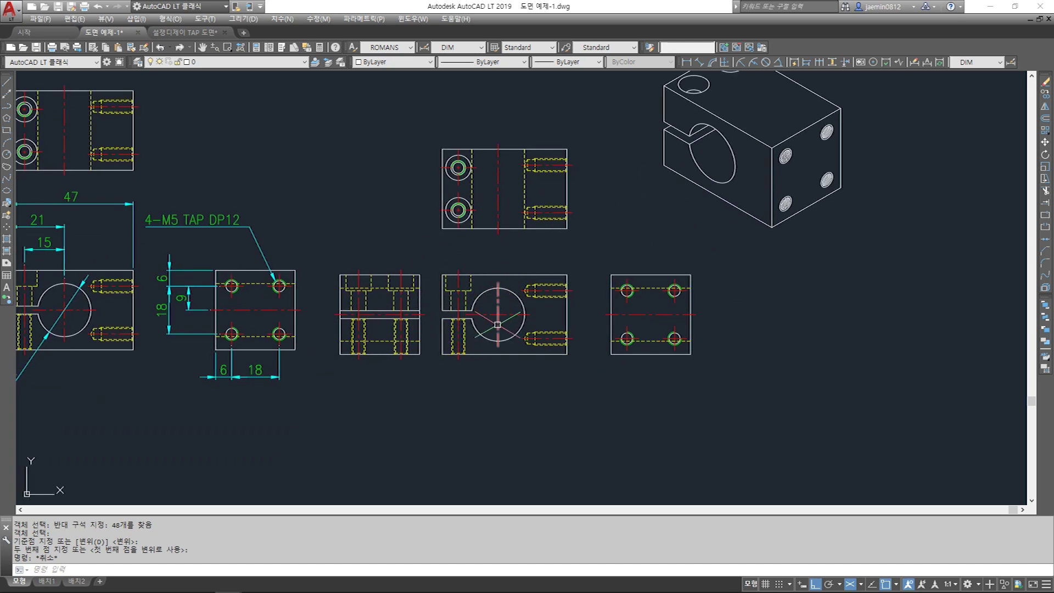
{"action": "scroll", "coordinate": [494, 328], "scroll_direction": "up", "scroll_amount": 2}
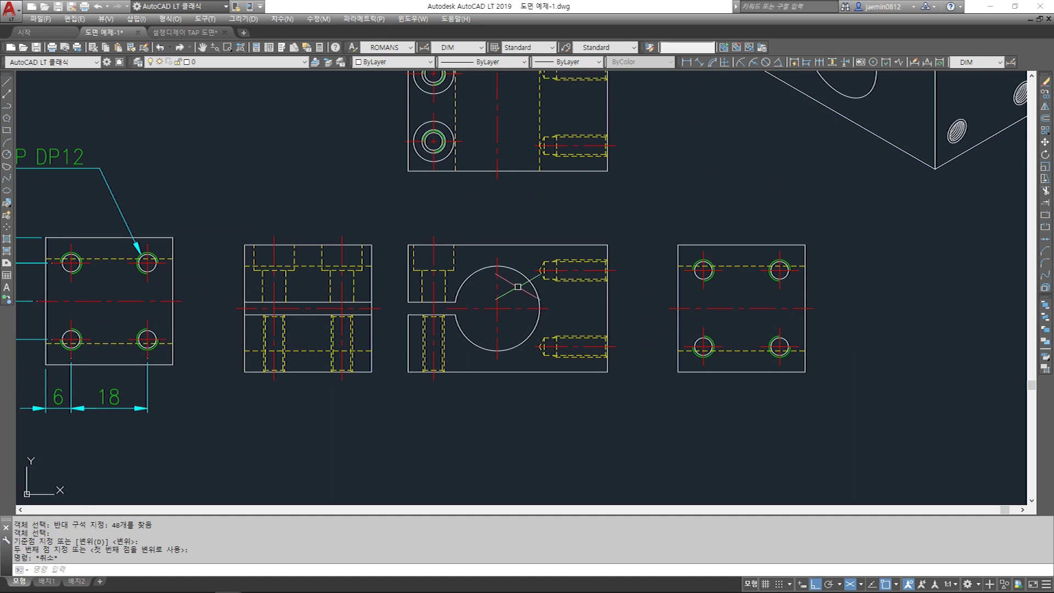